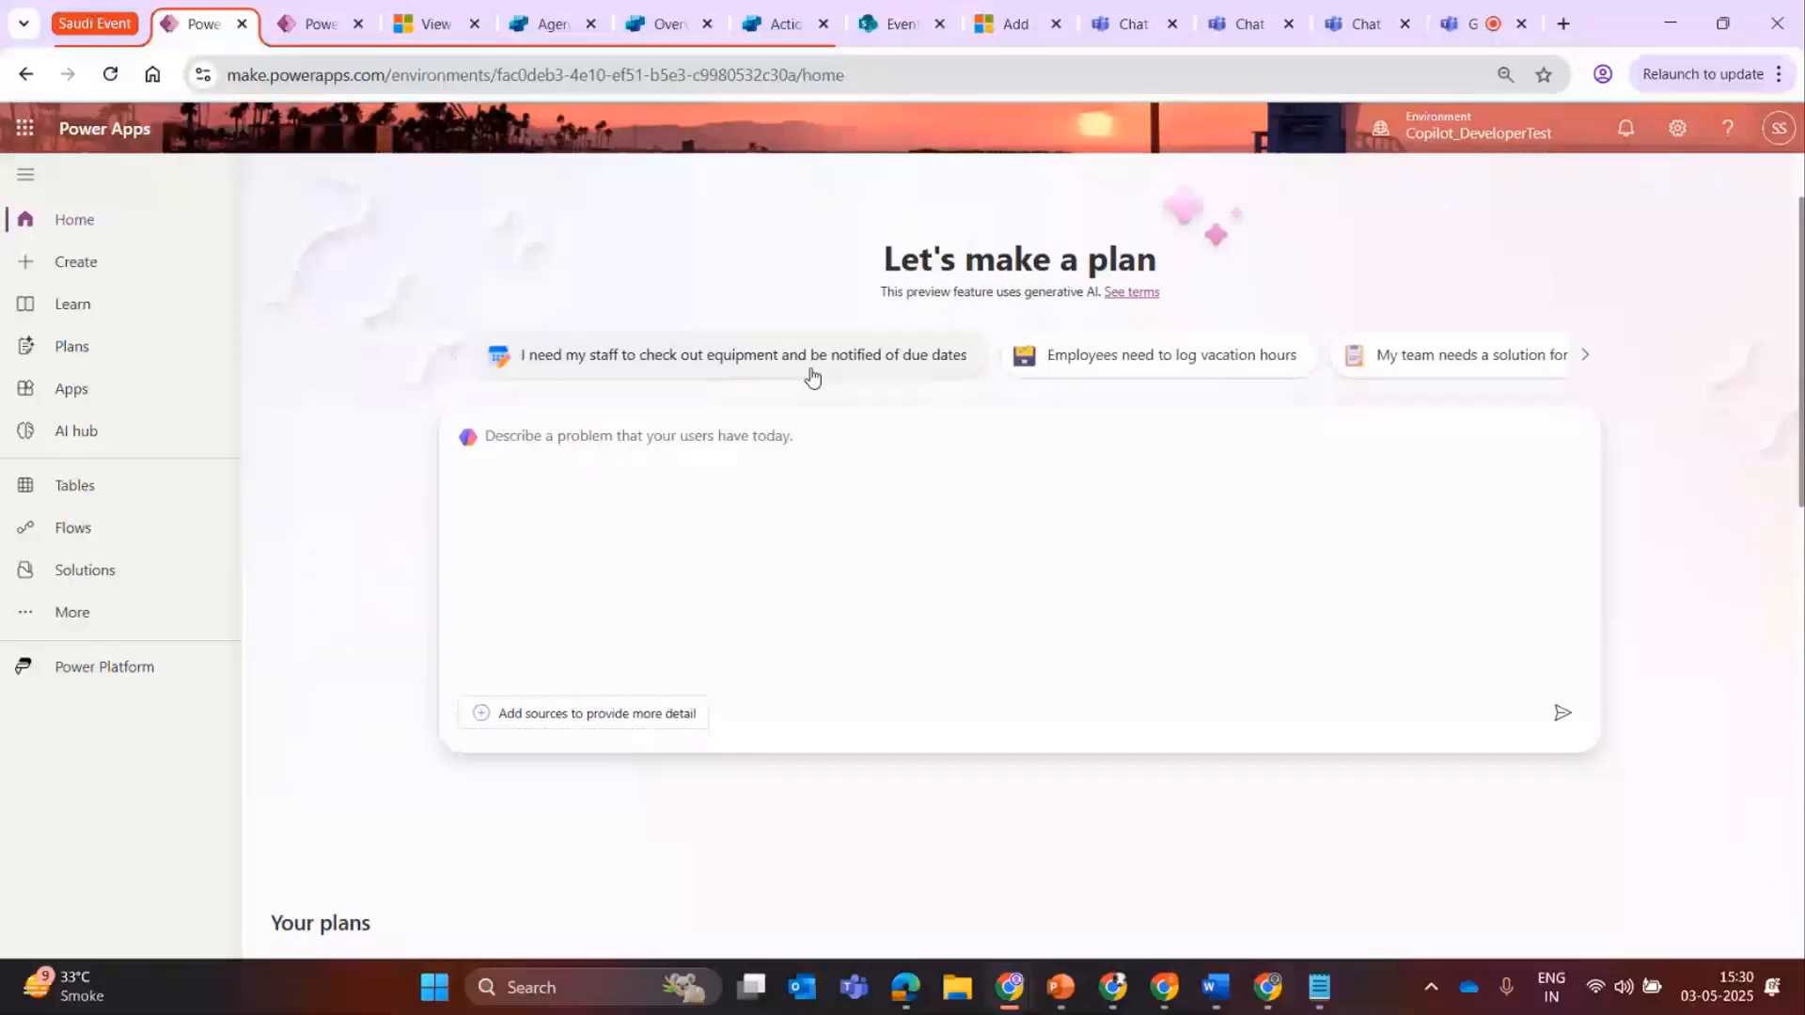
Submit the plan description "Hey, I am looking to create a event management application. Can you help me build that".
{"action": "left_click", "coordinate": [567, 447]}
{"action": "type", "text": "Hey, I wa"}
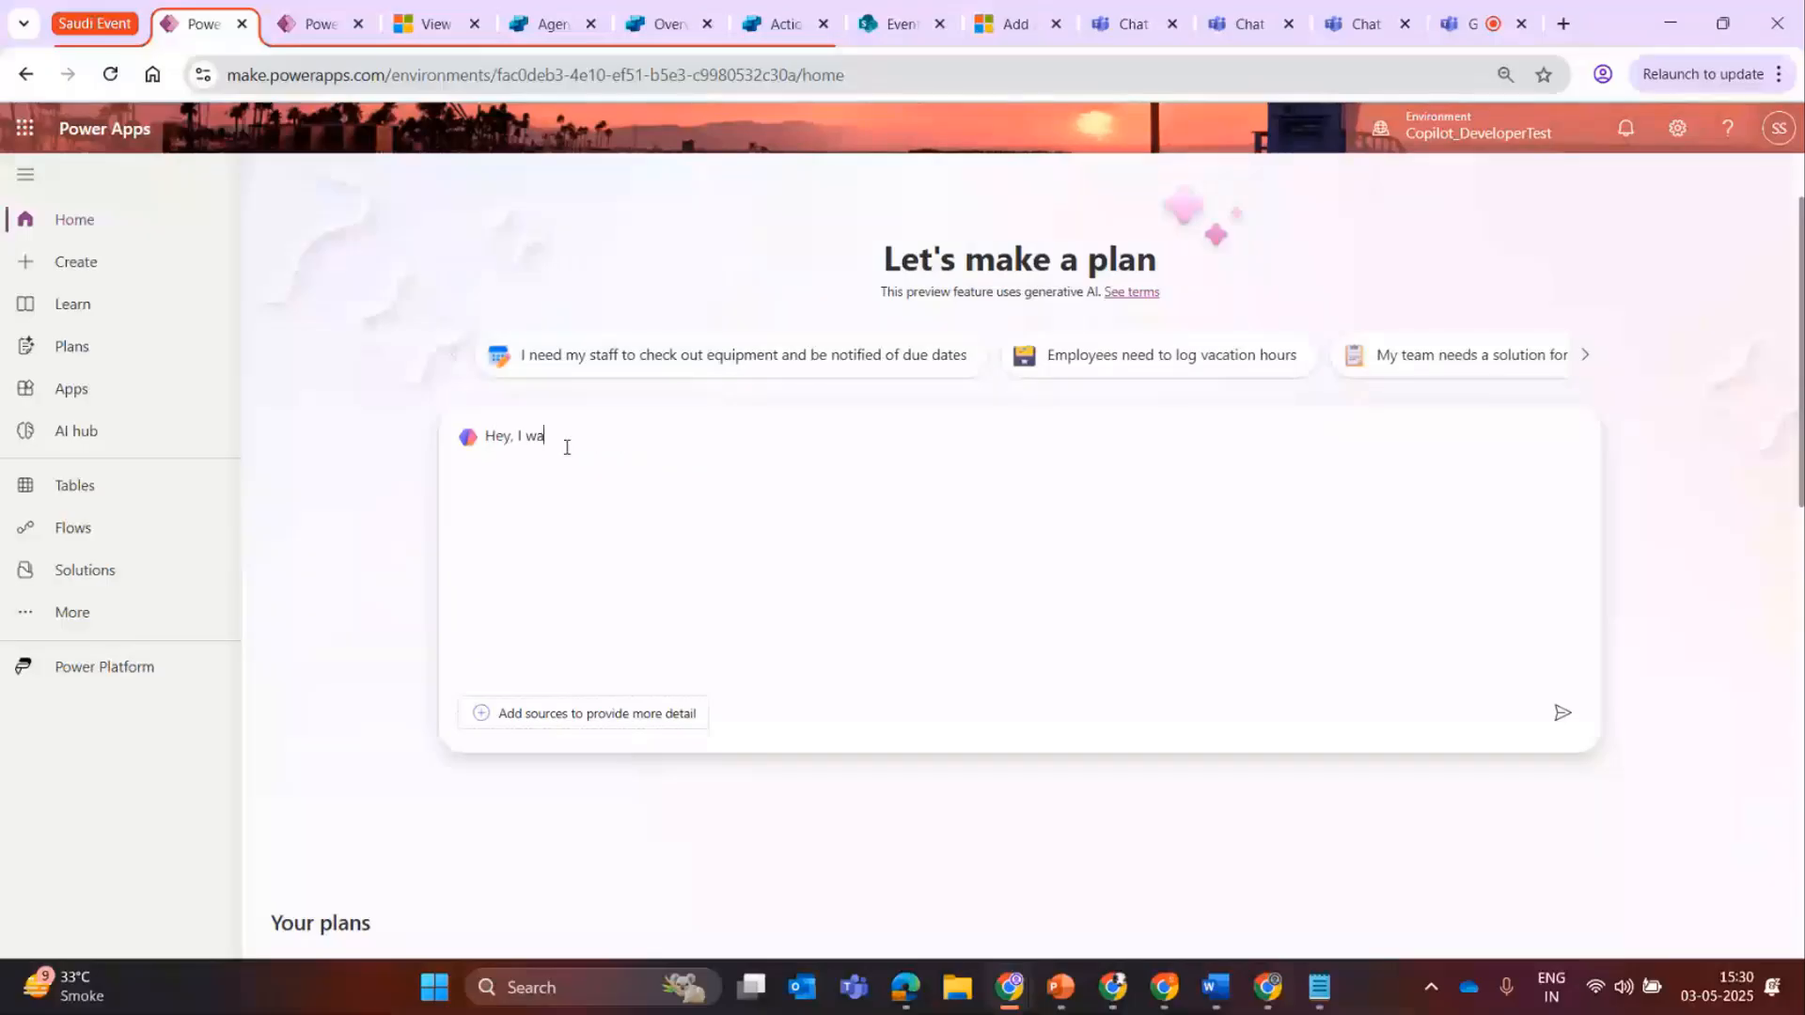
{"action": "key", "text": "BackSpace"}
{"action": "key", "text": "BackSpace"}
{"action": "type", "text": "am looking to create a event management applicatuo"}
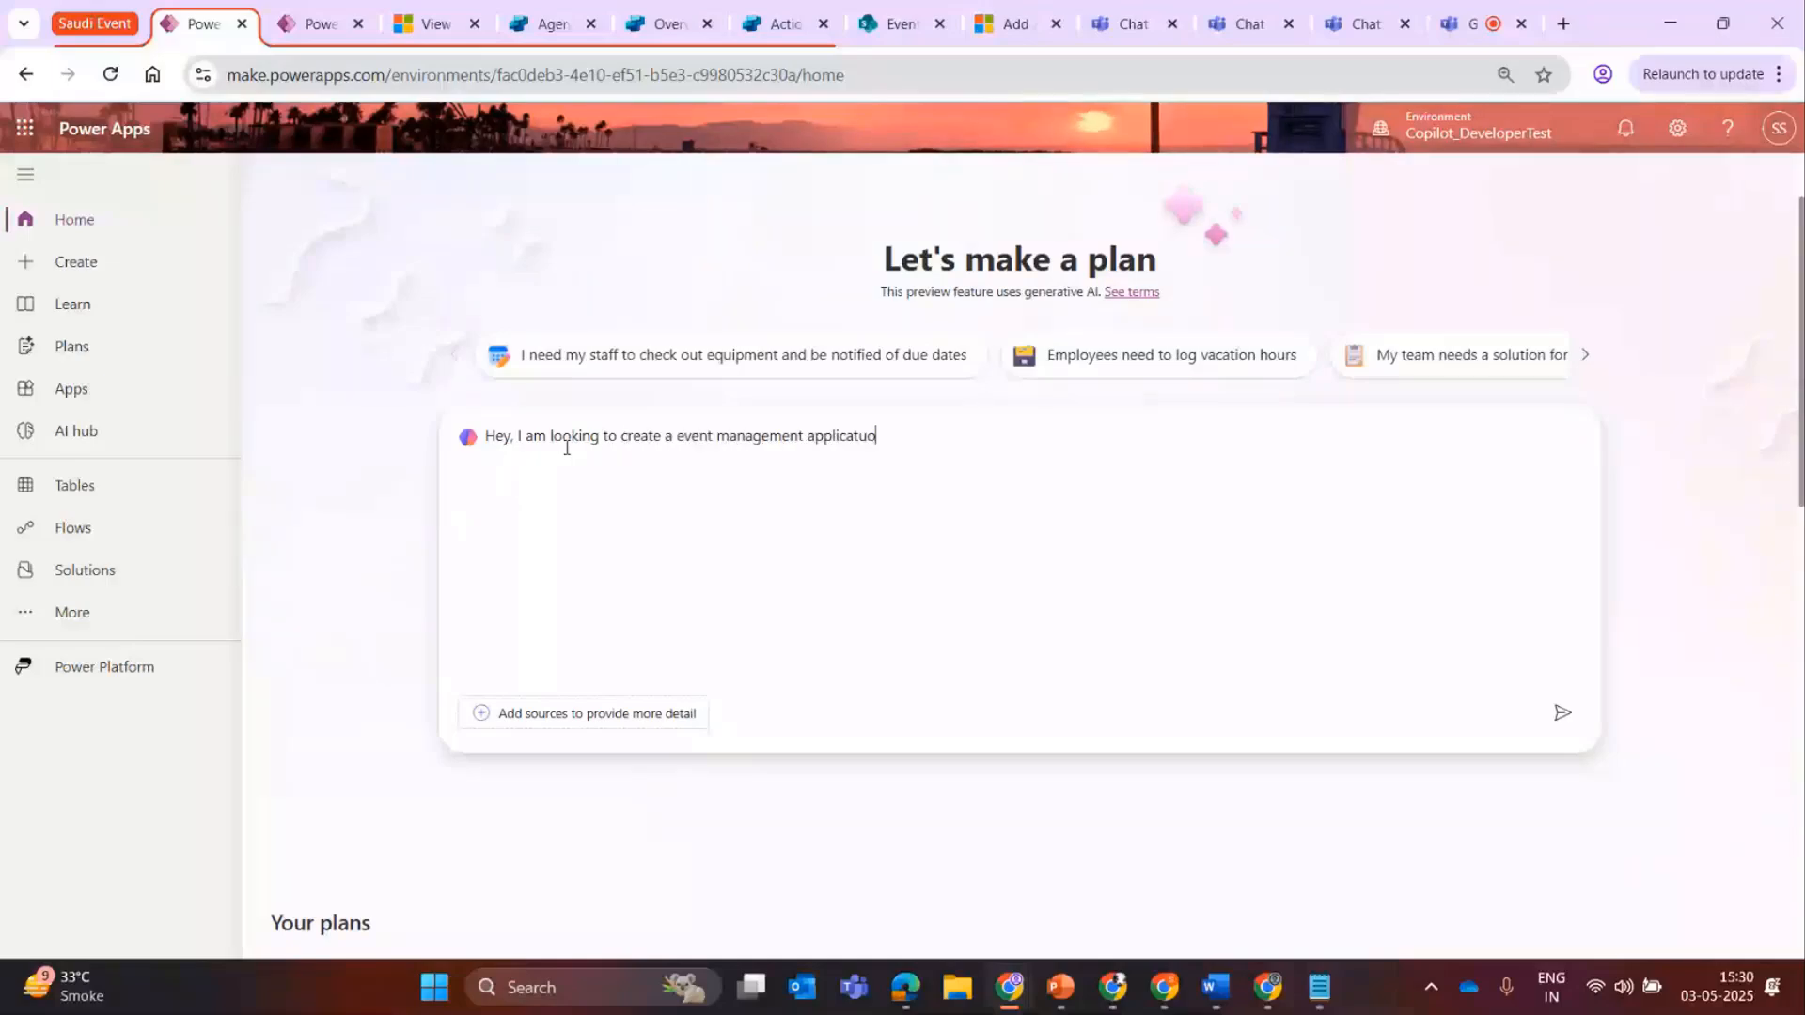
{"action": "key", "text": "BackSpace"}
{"action": "key", "text": "BackSpace"}
{"action": "type", "text": "on,"}
{"action": "key", "text": "BackSpace"}
{"action": "type", "text": ". Can you help me build that"}
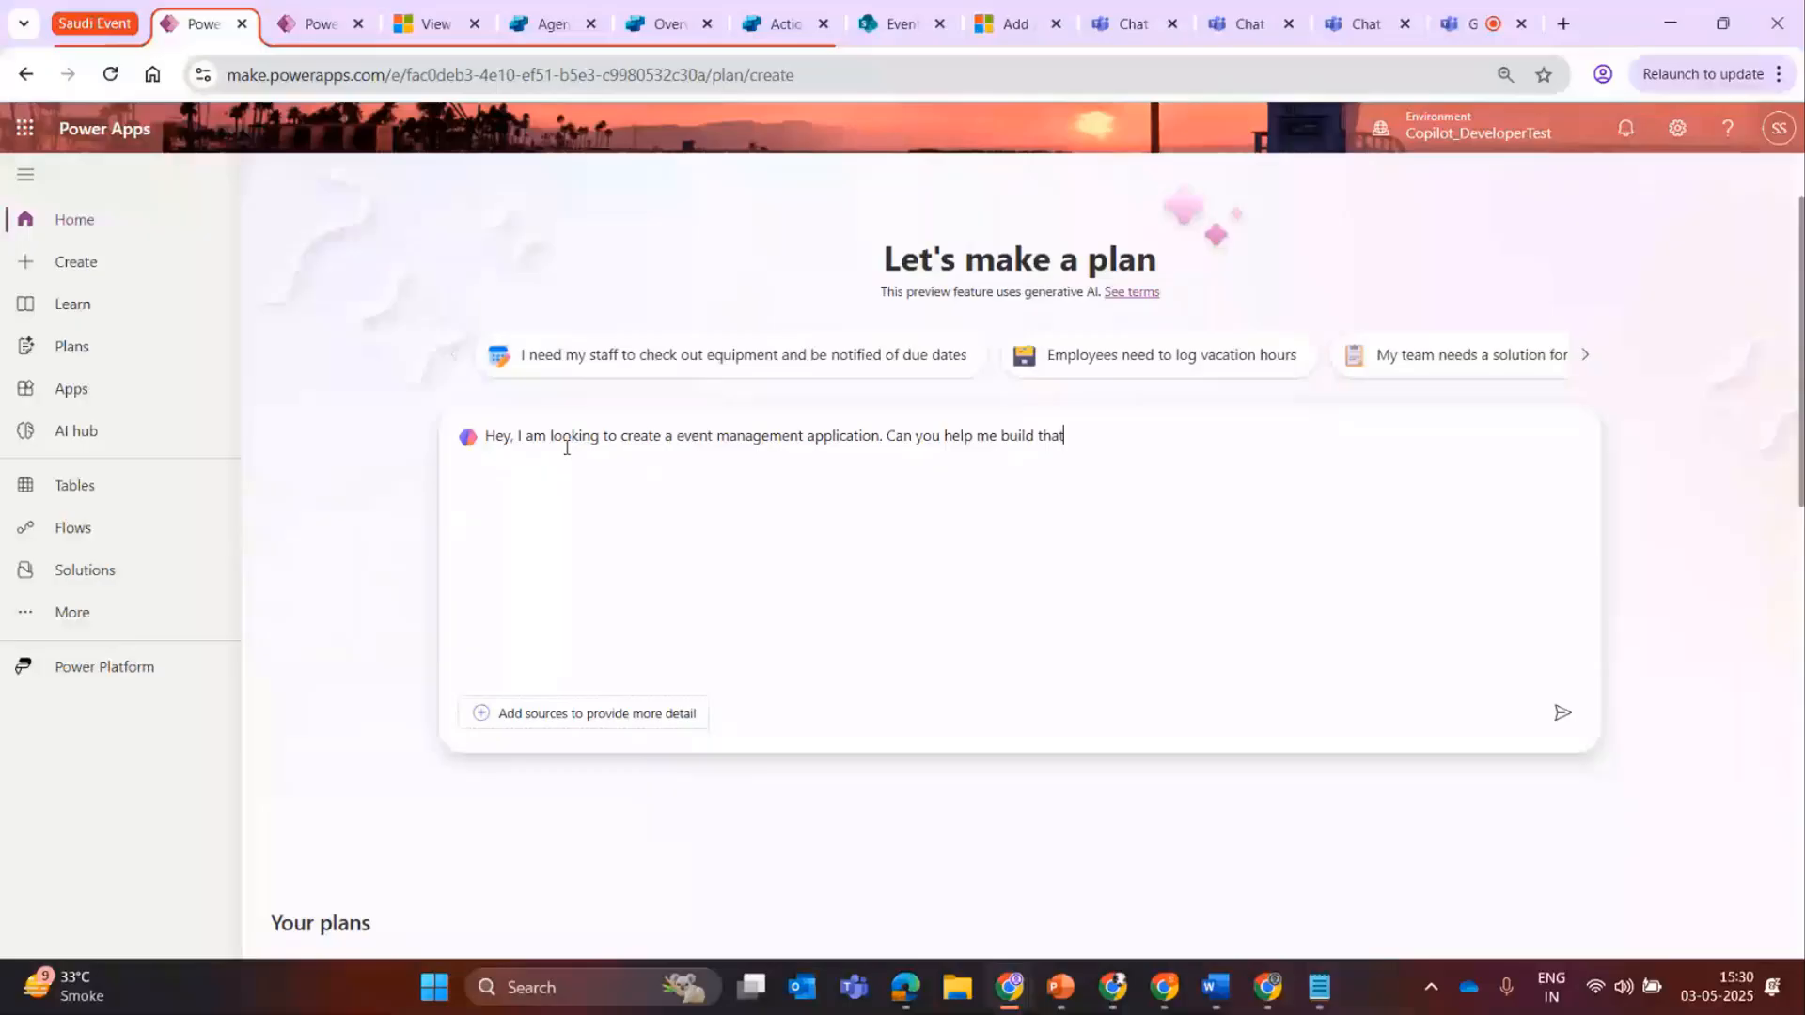
{"action": "key", "text": "Return"}
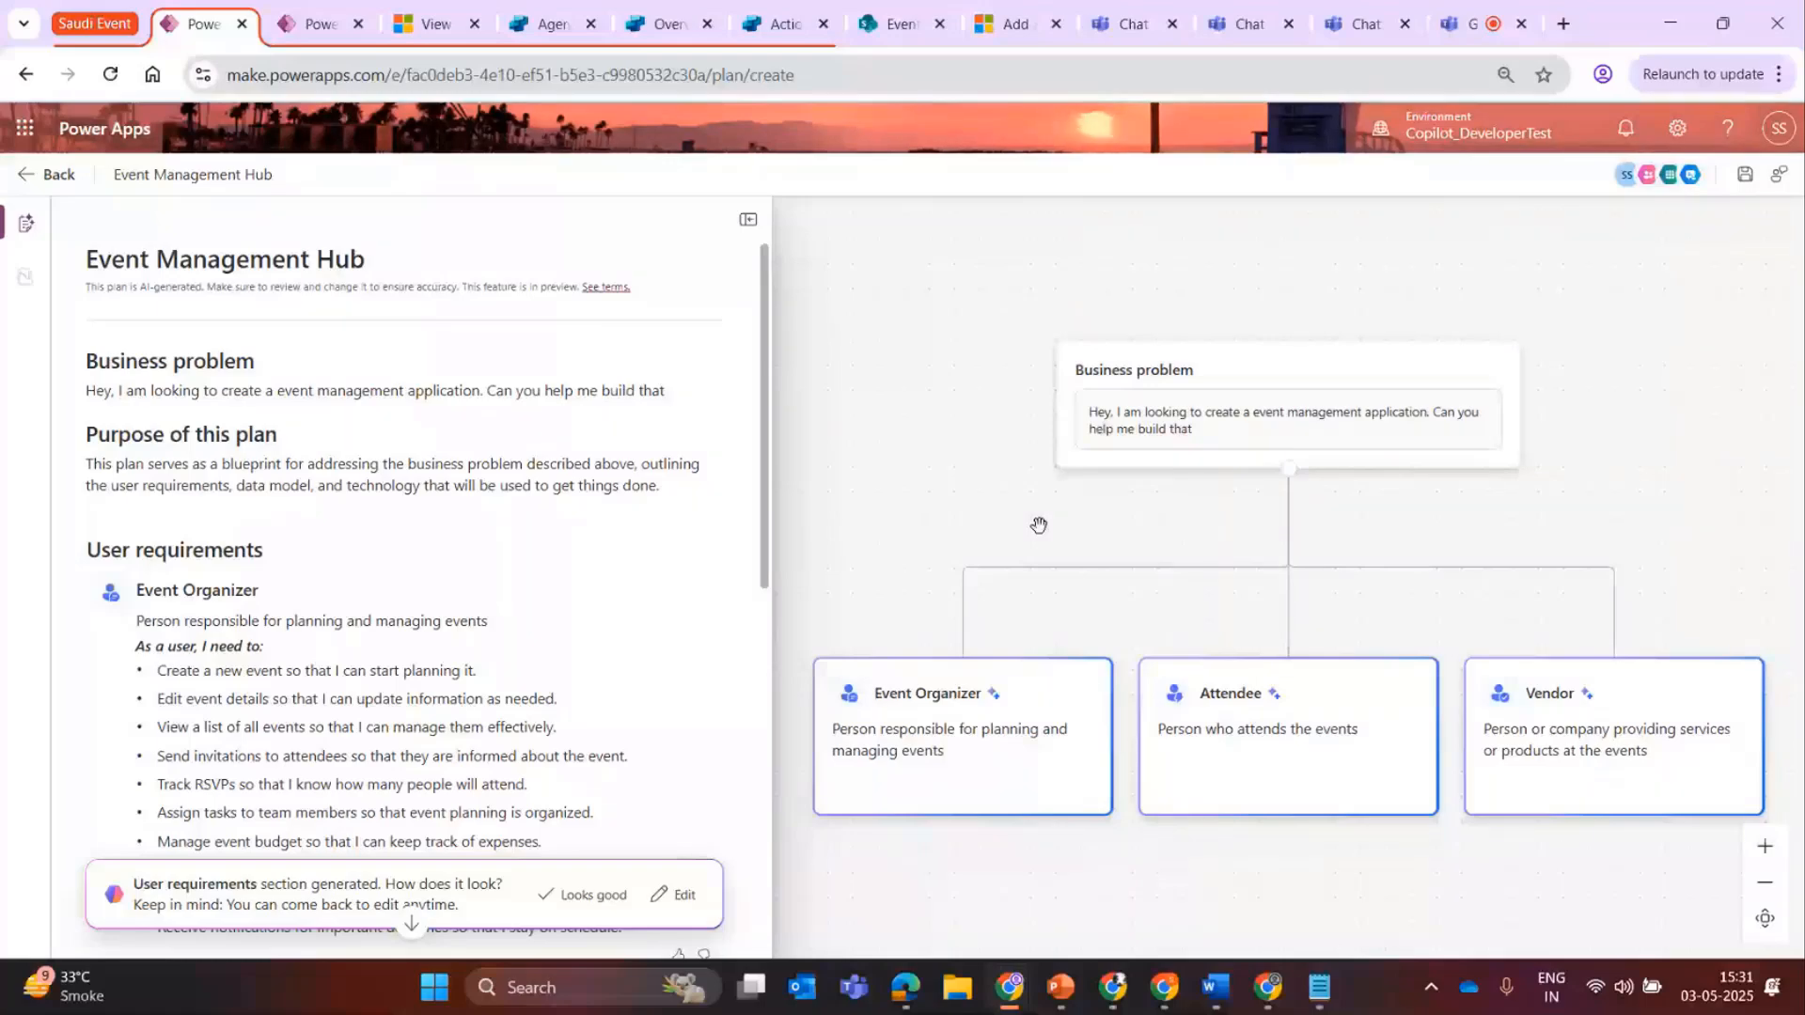
Review the generated user requirements for Event Organizer, Attendee and Vendor, and accept that section.
{"action": "scroll", "coordinate": [1039, 524], "scroll_direction": "down", "scroll_amount": 2}
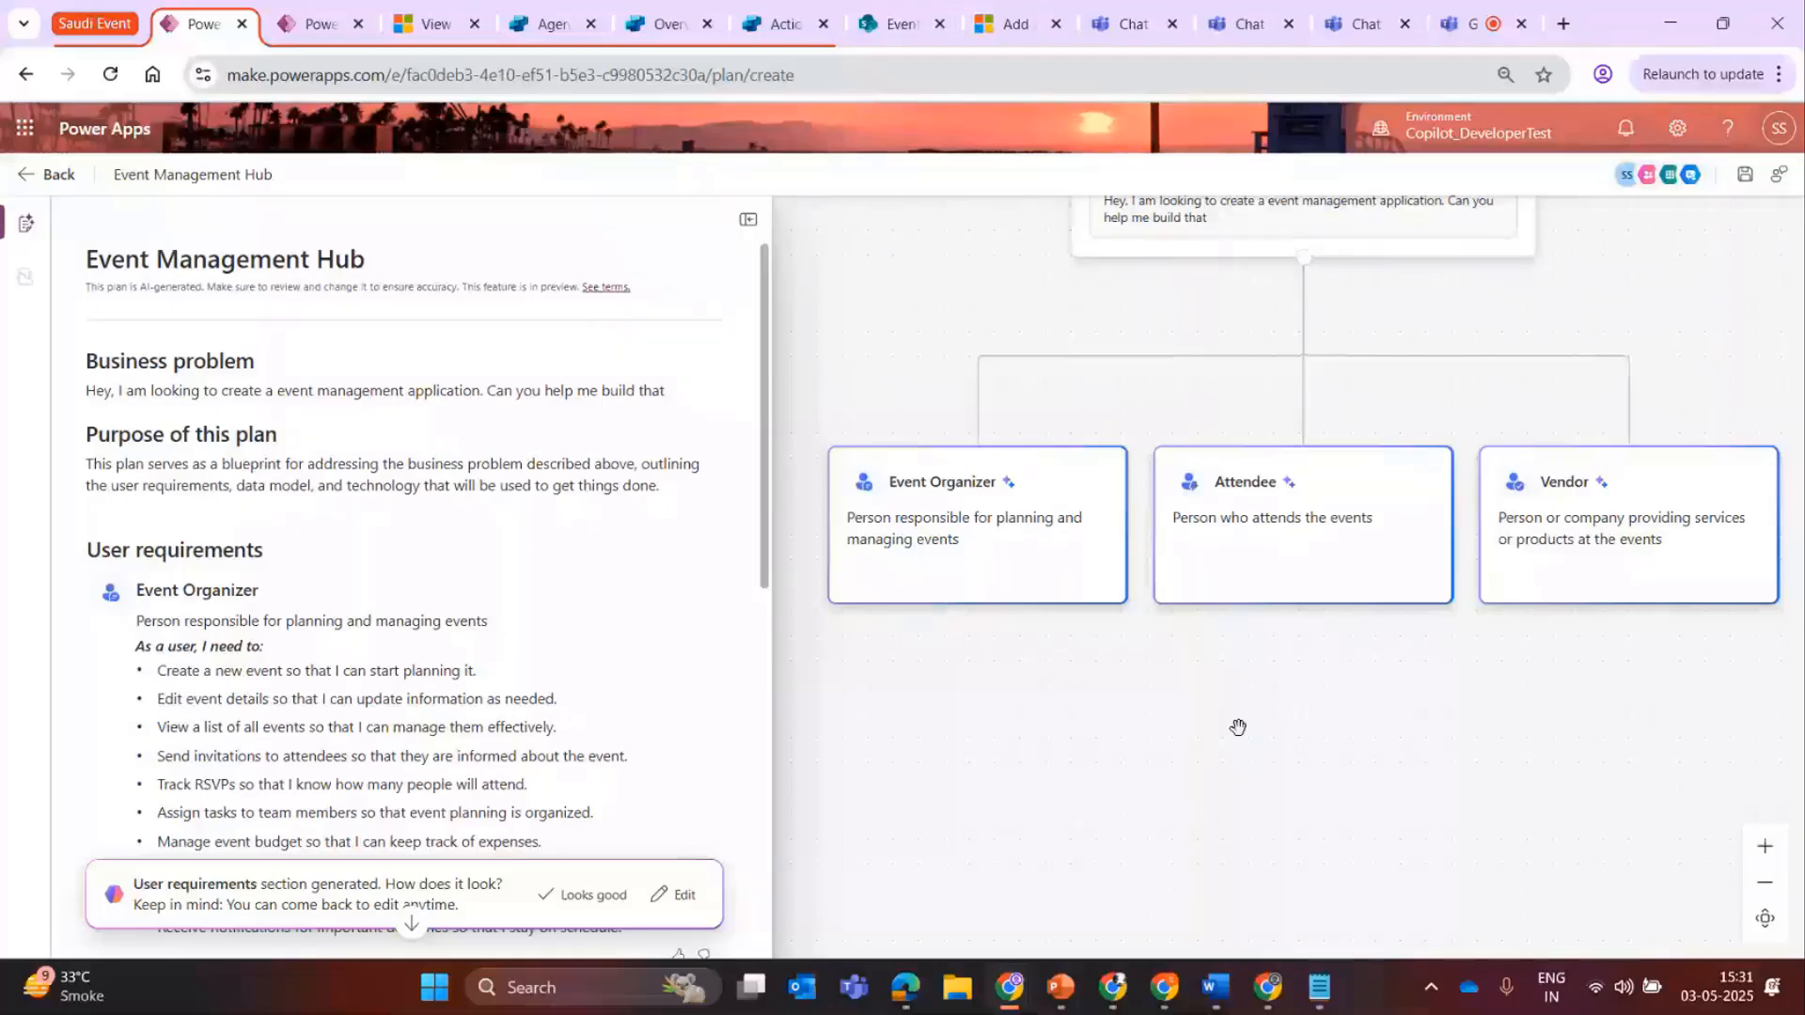
{"action": "scroll", "coordinate": [1238, 727], "scroll_direction": "up", "scroll_amount": 2}
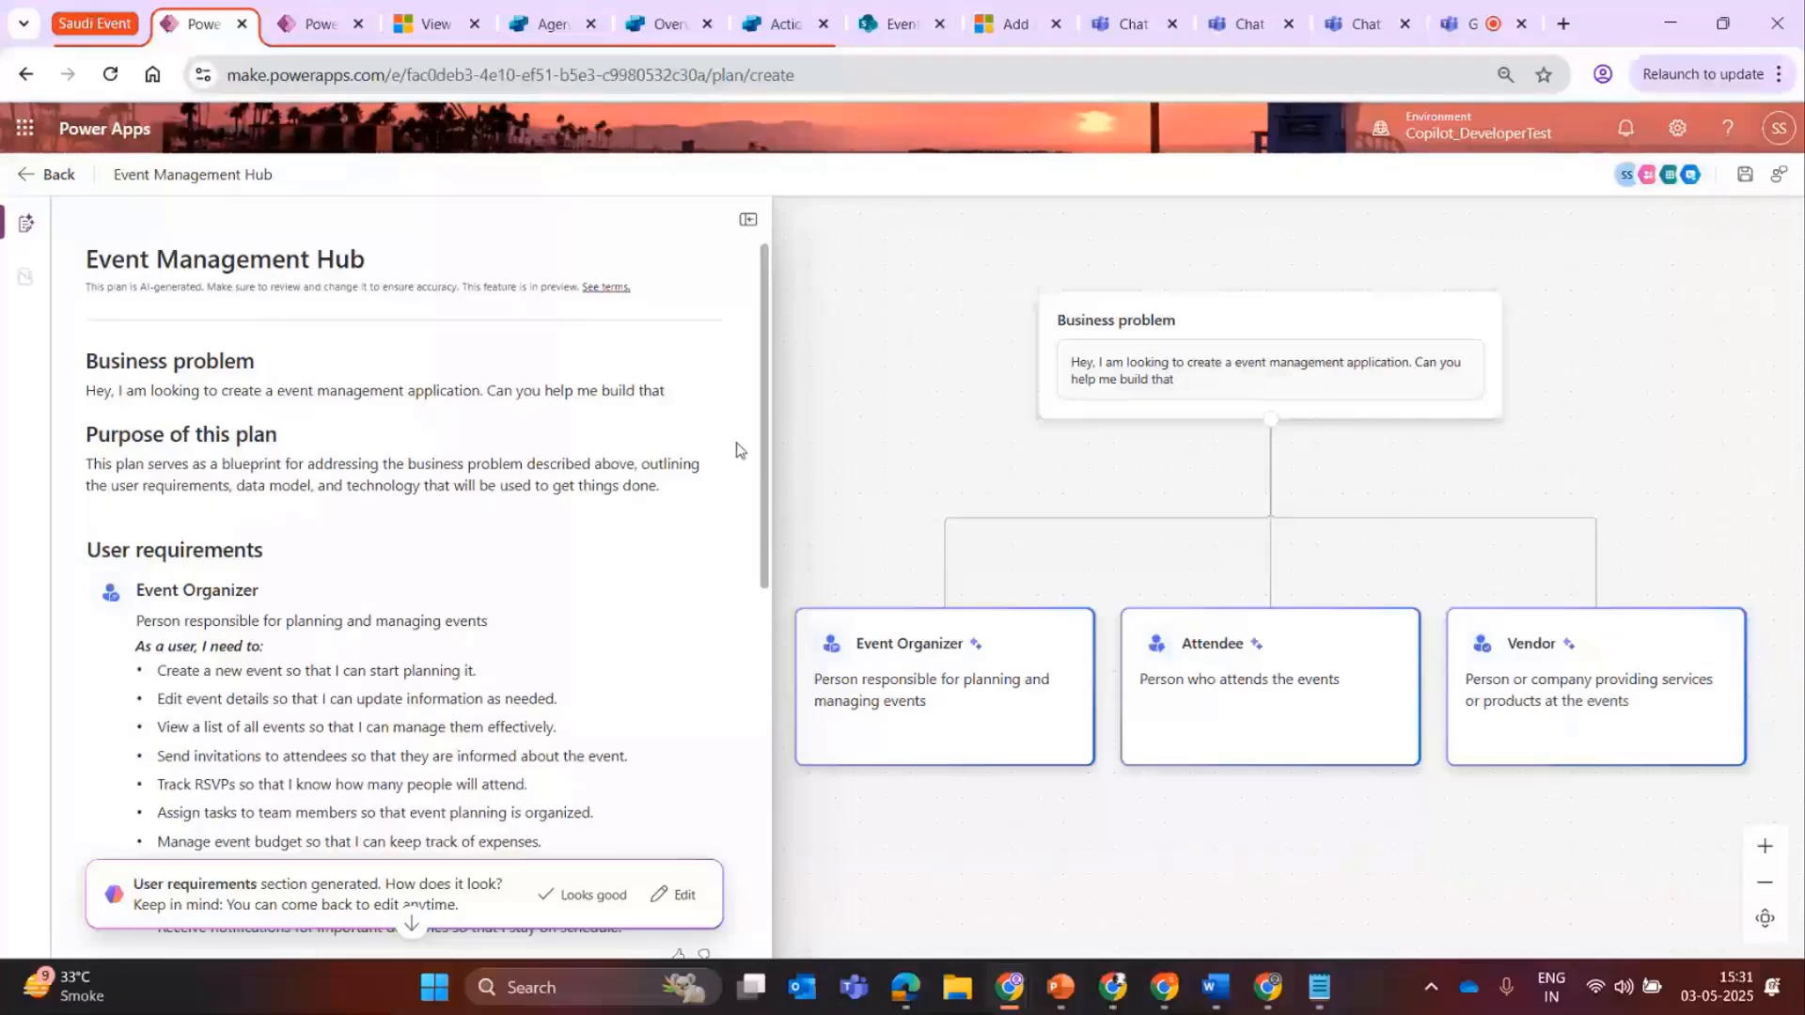
{"action": "left_click_drag", "start_coordinate": [764, 447], "coordinate": [760, 530]}
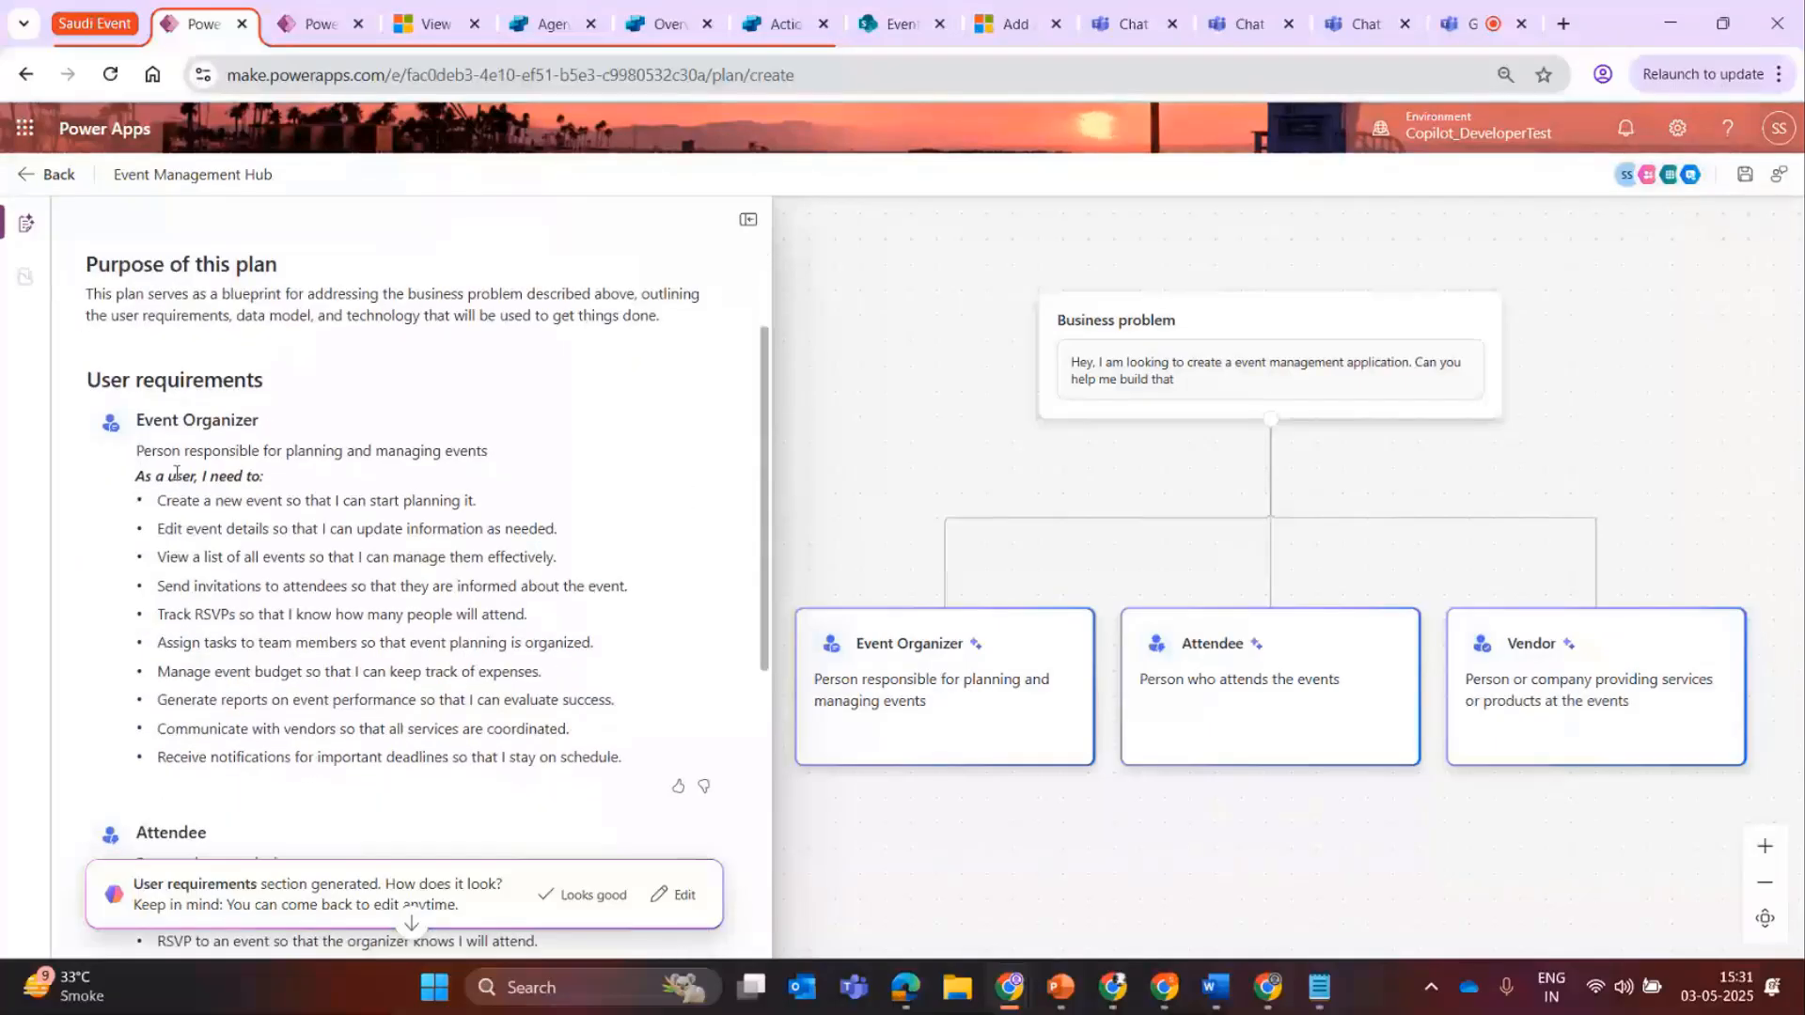
{"action": "left_click_drag", "start_coordinate": [763, 489], "coordinate": [763, 694]}
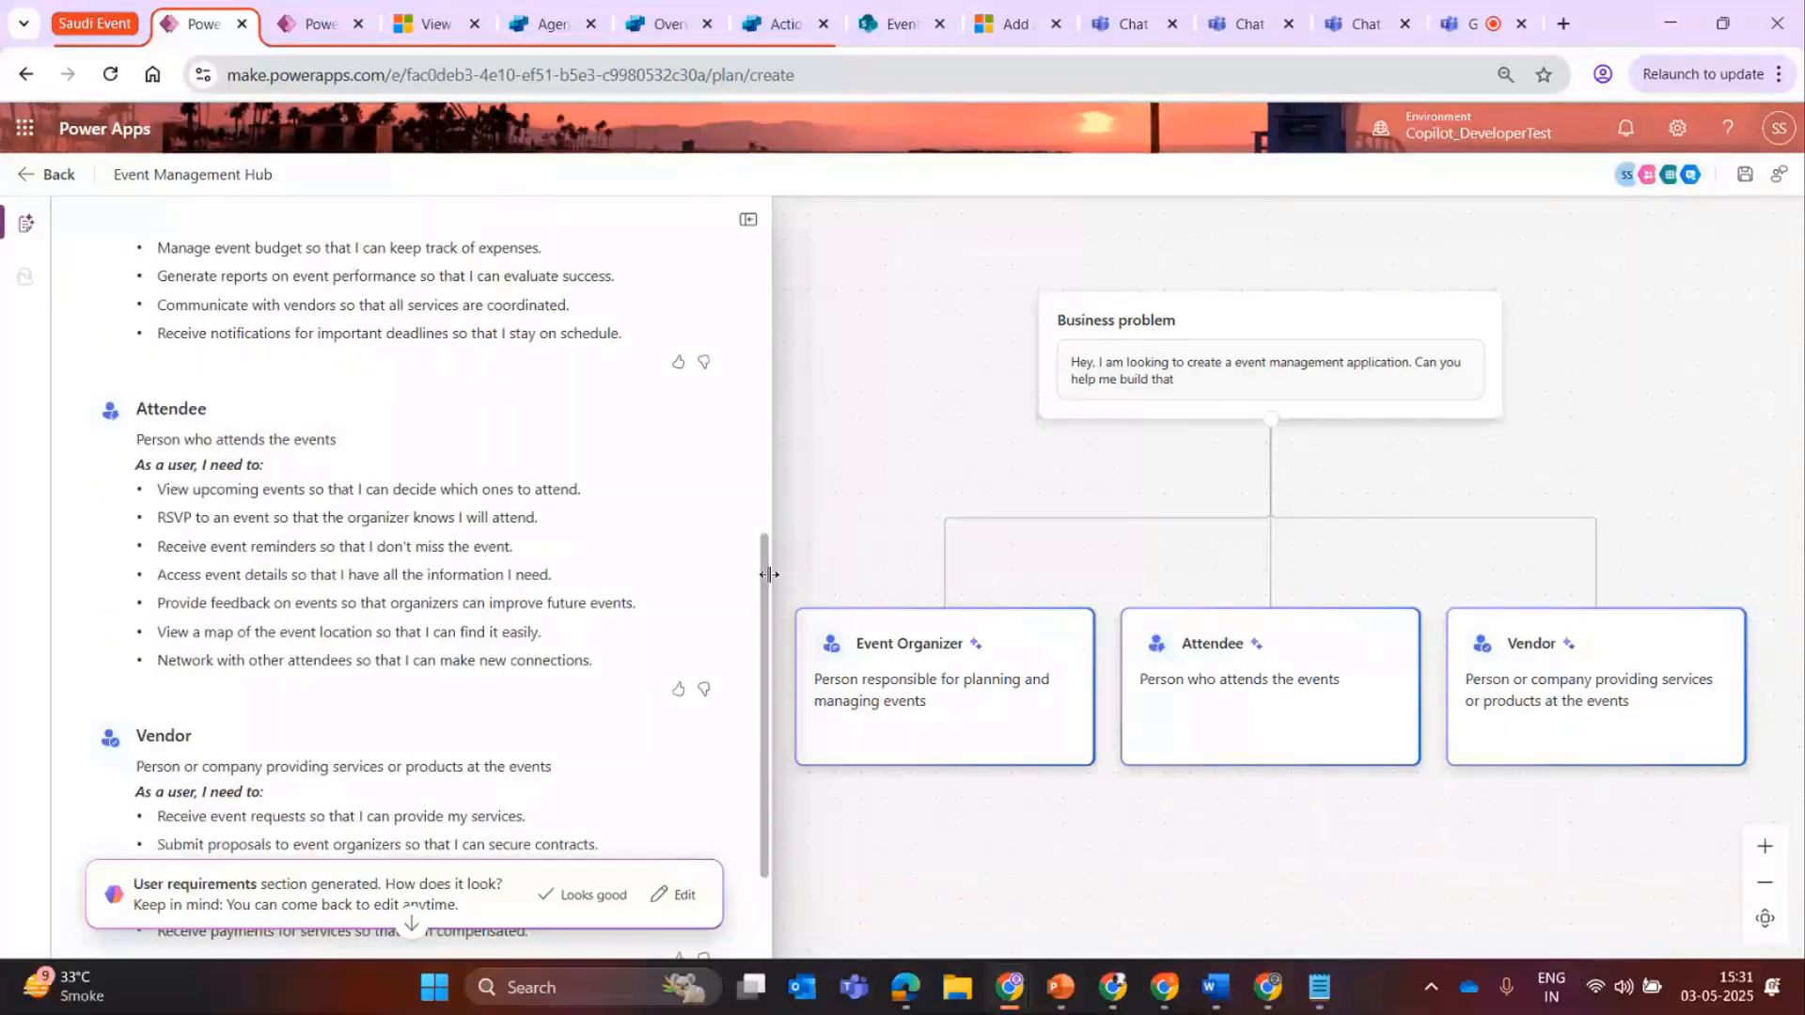
{"action": "left_click", "coordinate": [584, 898]}
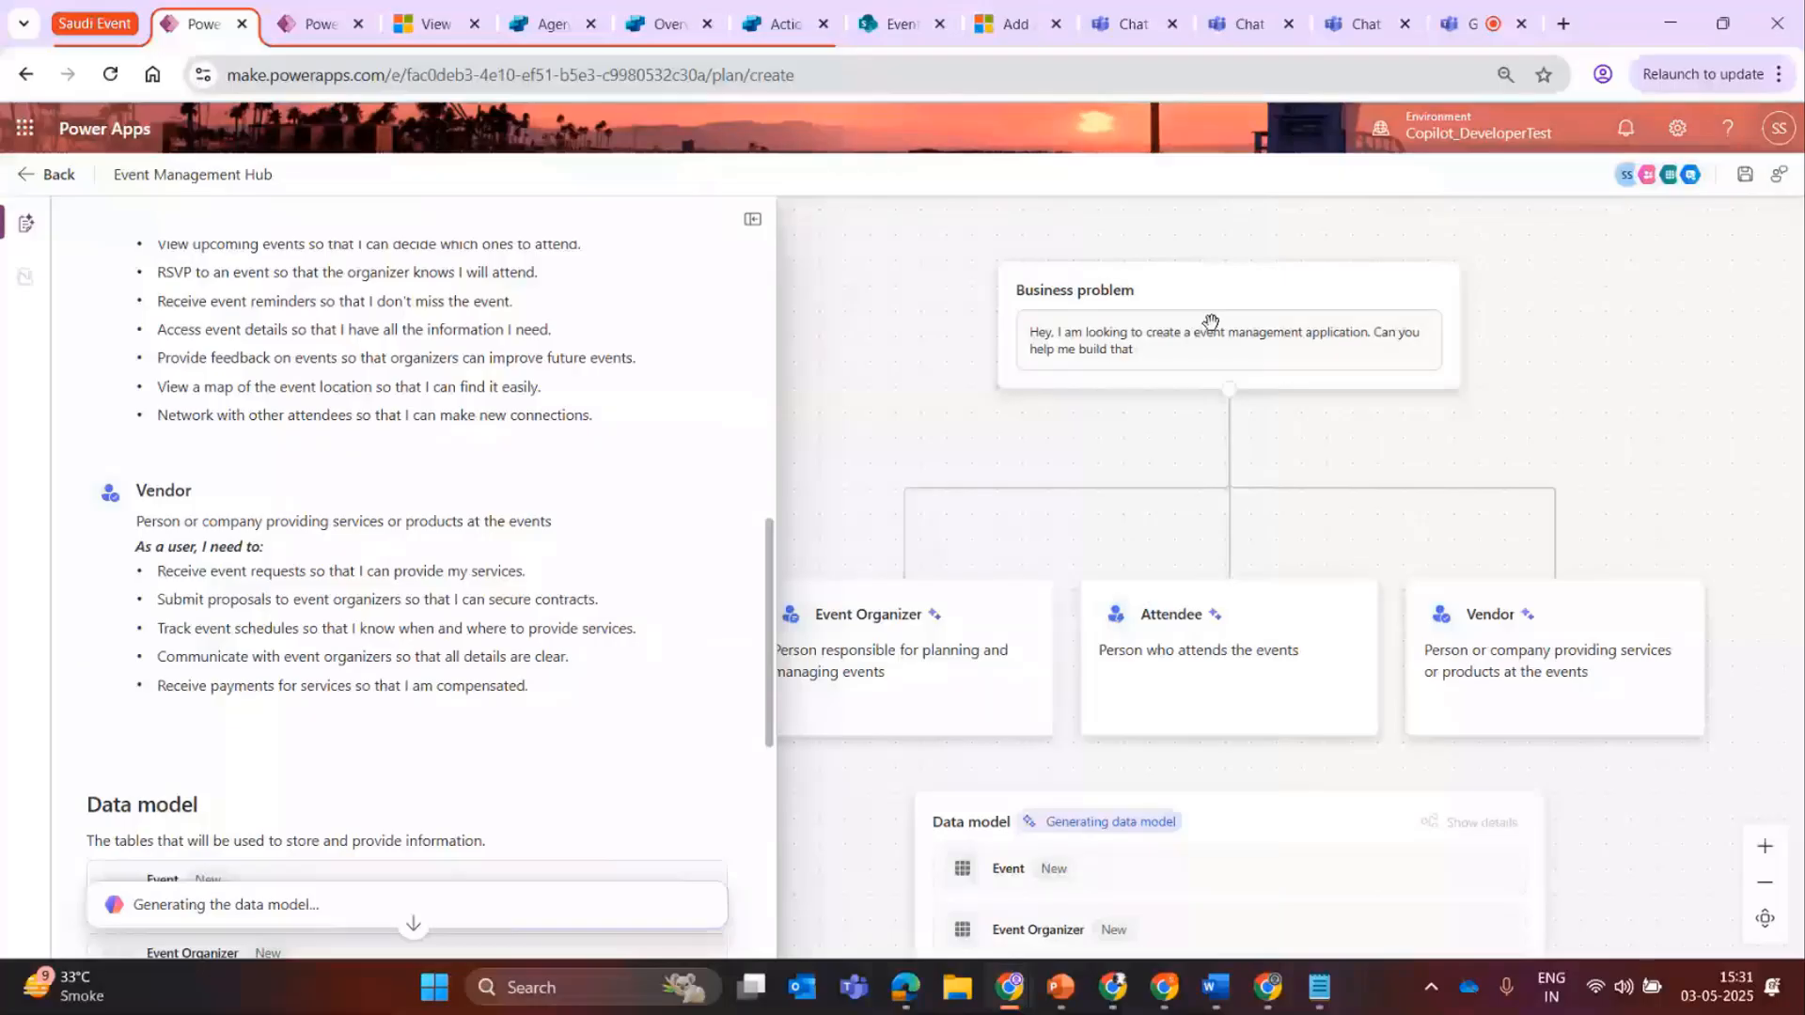
Review the proposed data model tables and the suggested apps and flows, and accept the Technology section.
{"action": "scroll", "coordinate": [758, 703], "scroll_direction": "down", "scroll_amount": 3}
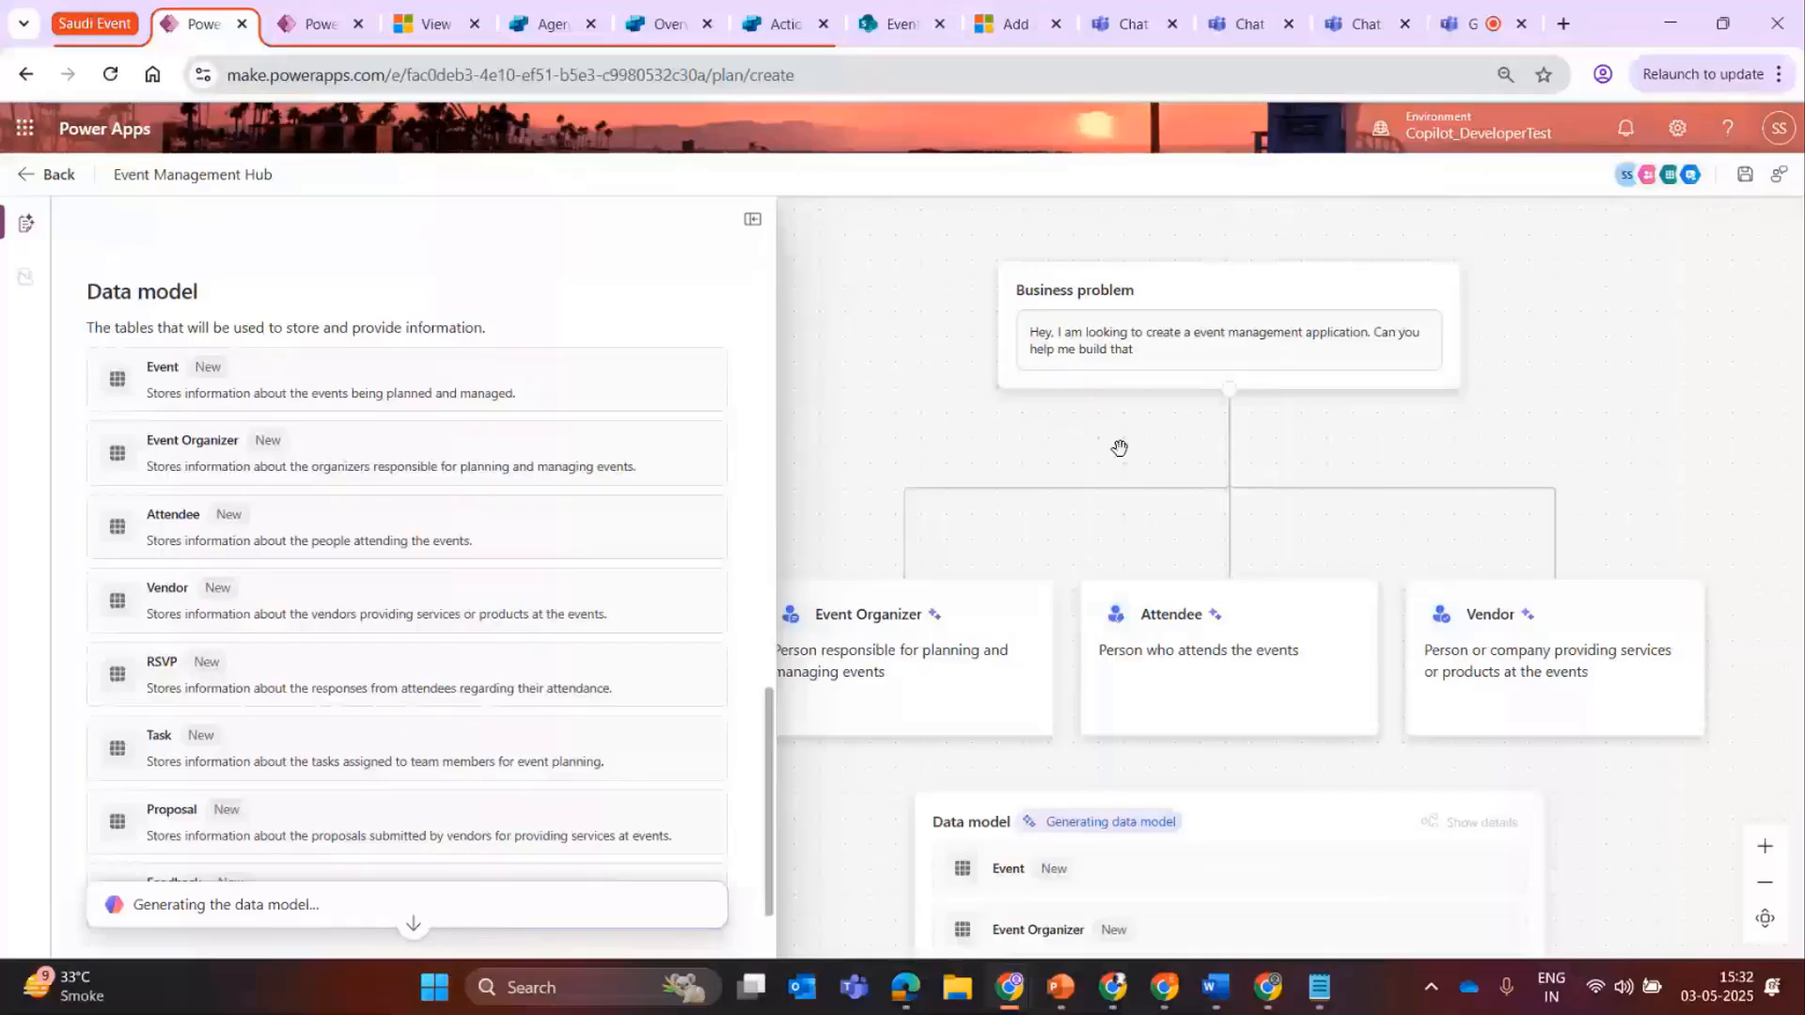
{"action": "left_click_drag", "start_coordinate": [1605, 772], "coordinate": [1593, 284]}
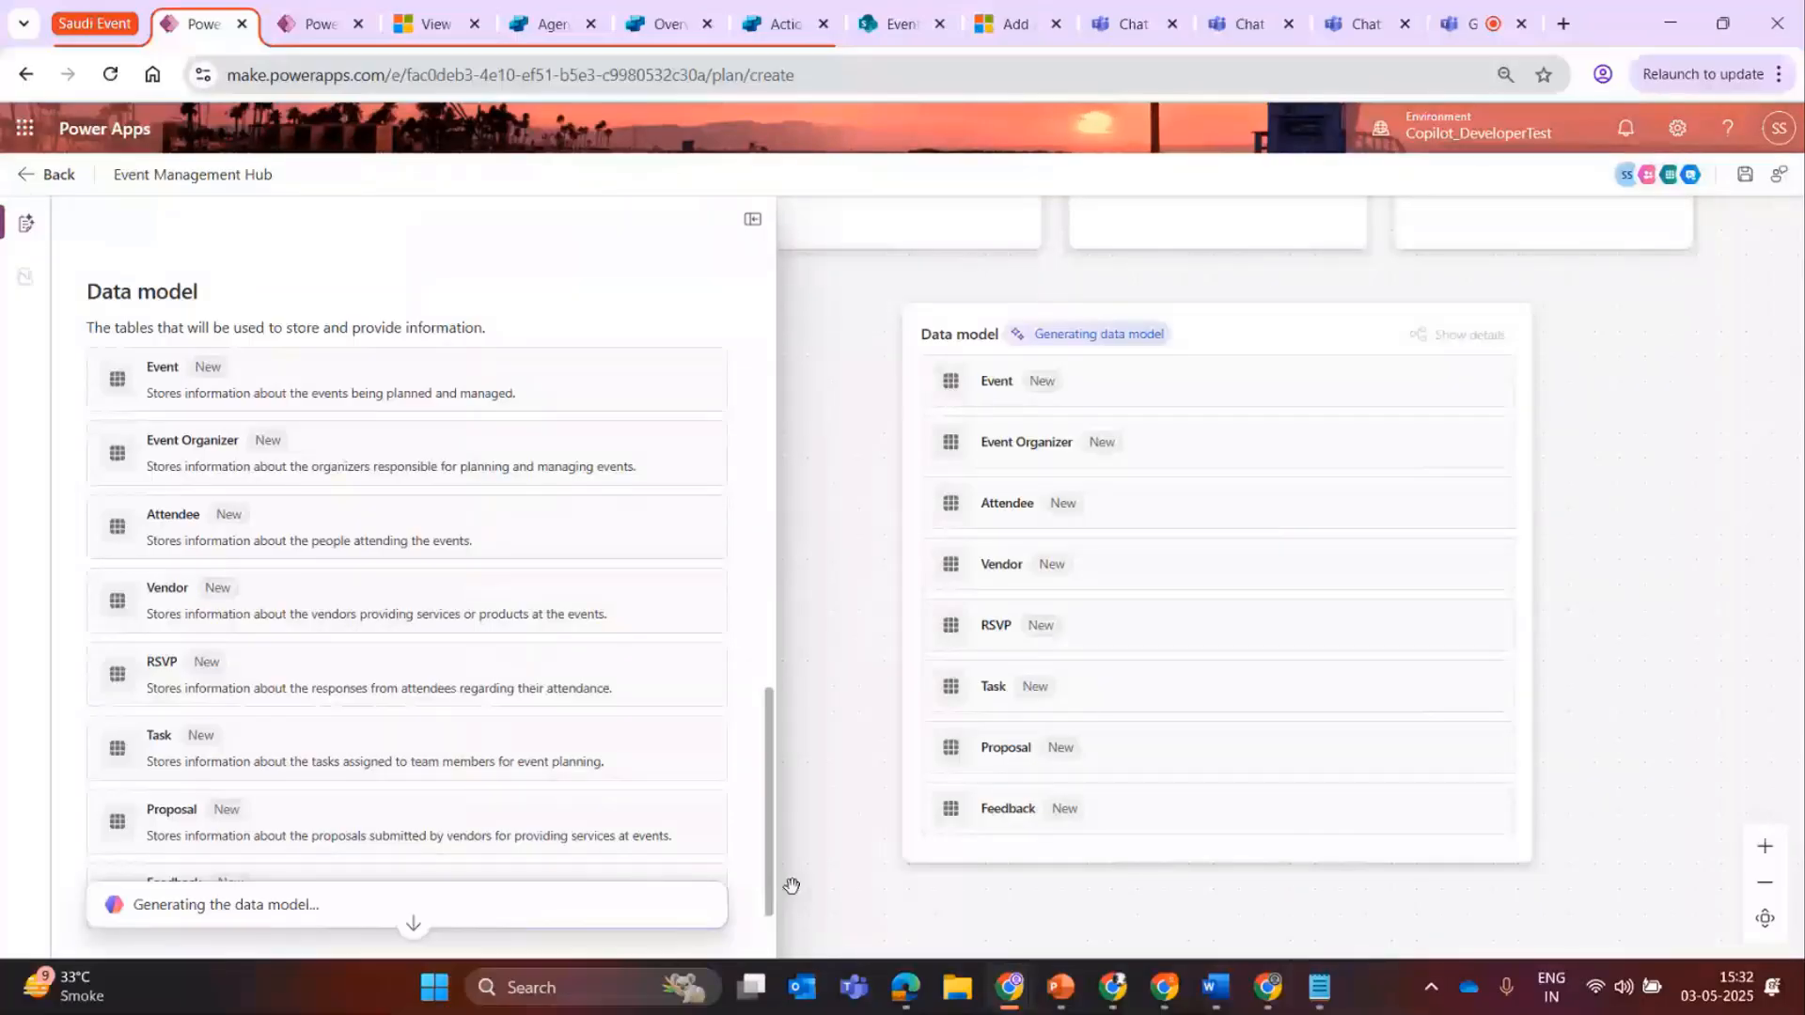
{"action": "scroll", "coordinate": [595, 887], "scroll_direction": "down", "scroll_amount": 2}
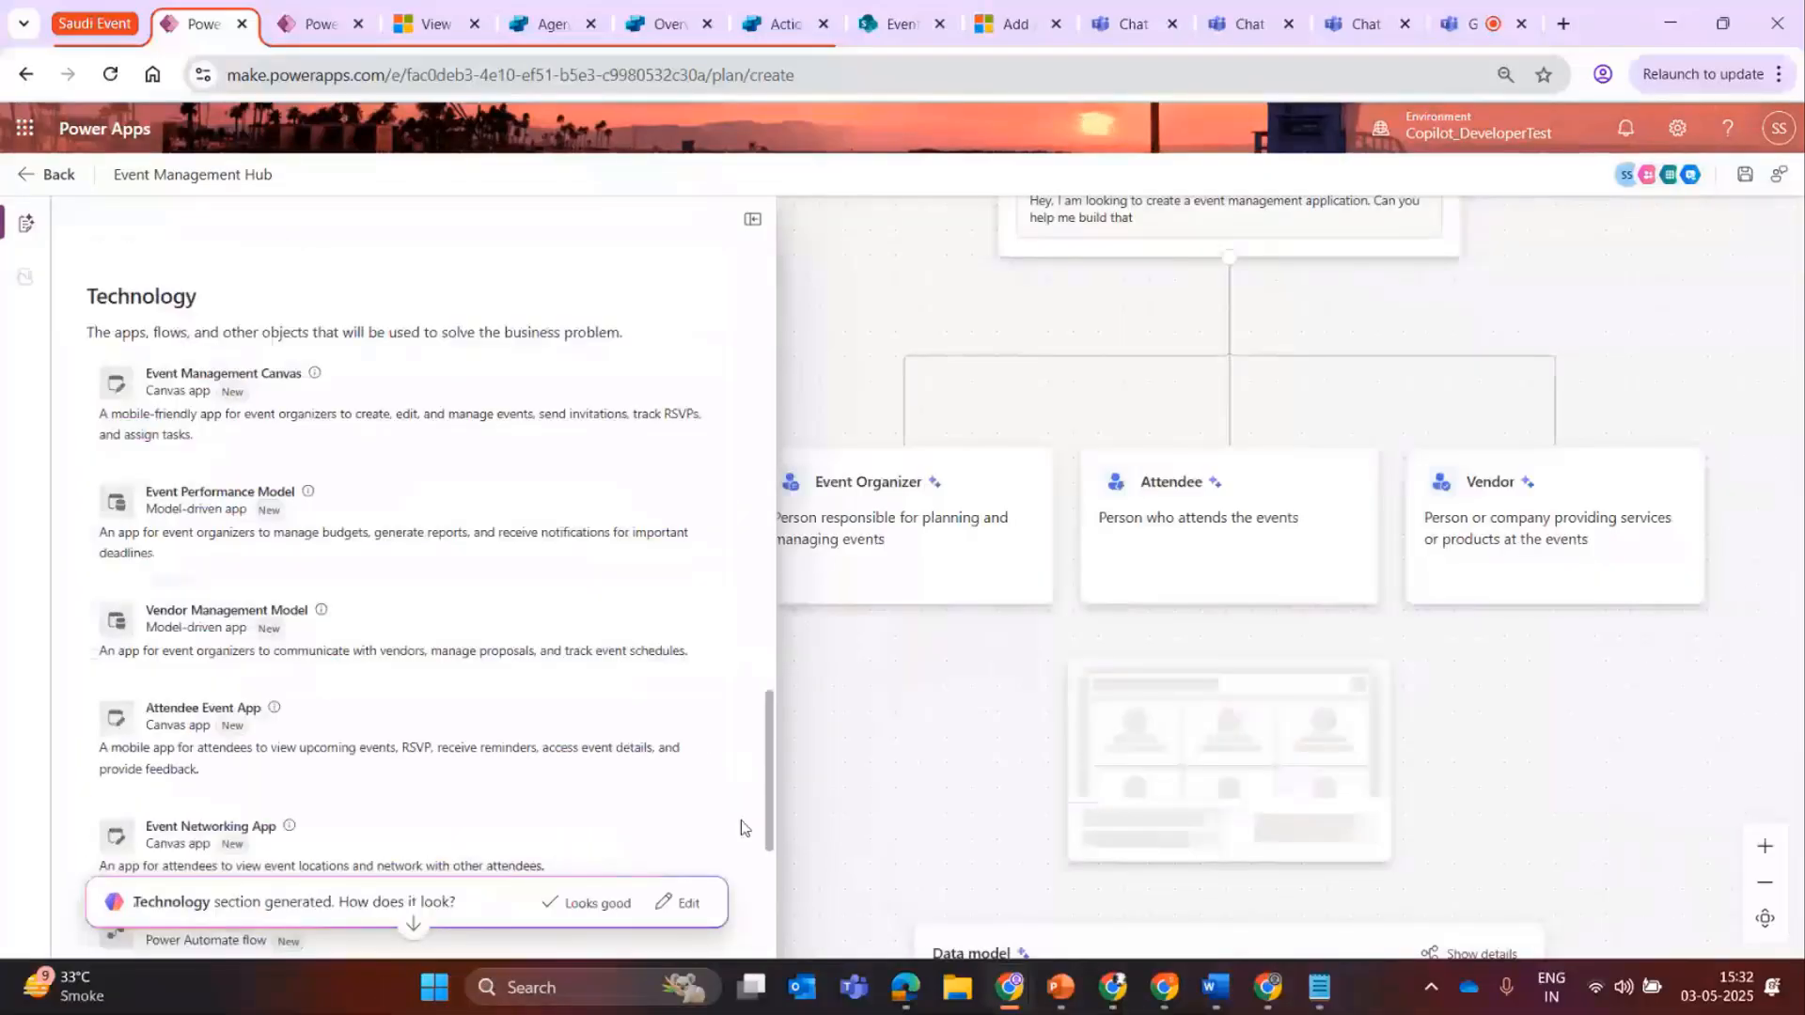
{"action": "scroll", "coordinate": [207, 425], "scroll_direction": "down", "scroll_amount": 2}
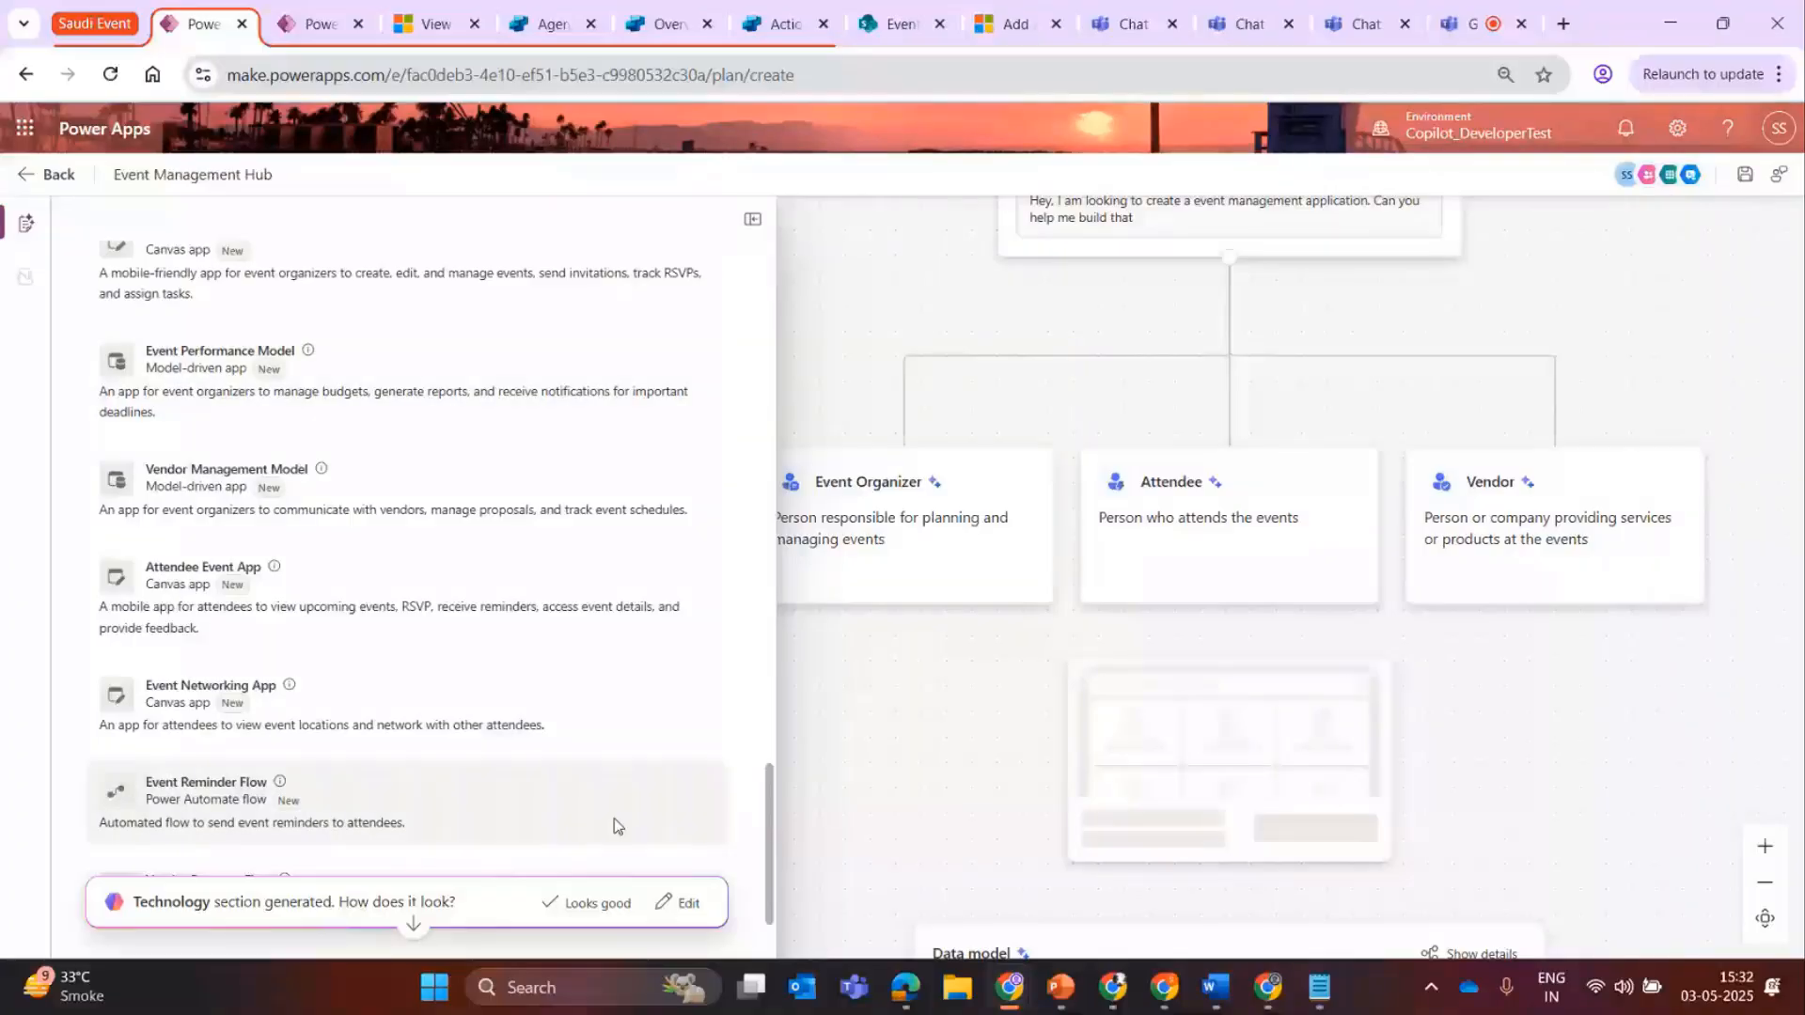
{"action": "left_click_drag", "start_coordinate": [768, 799], "coordinate": [763, 651]}
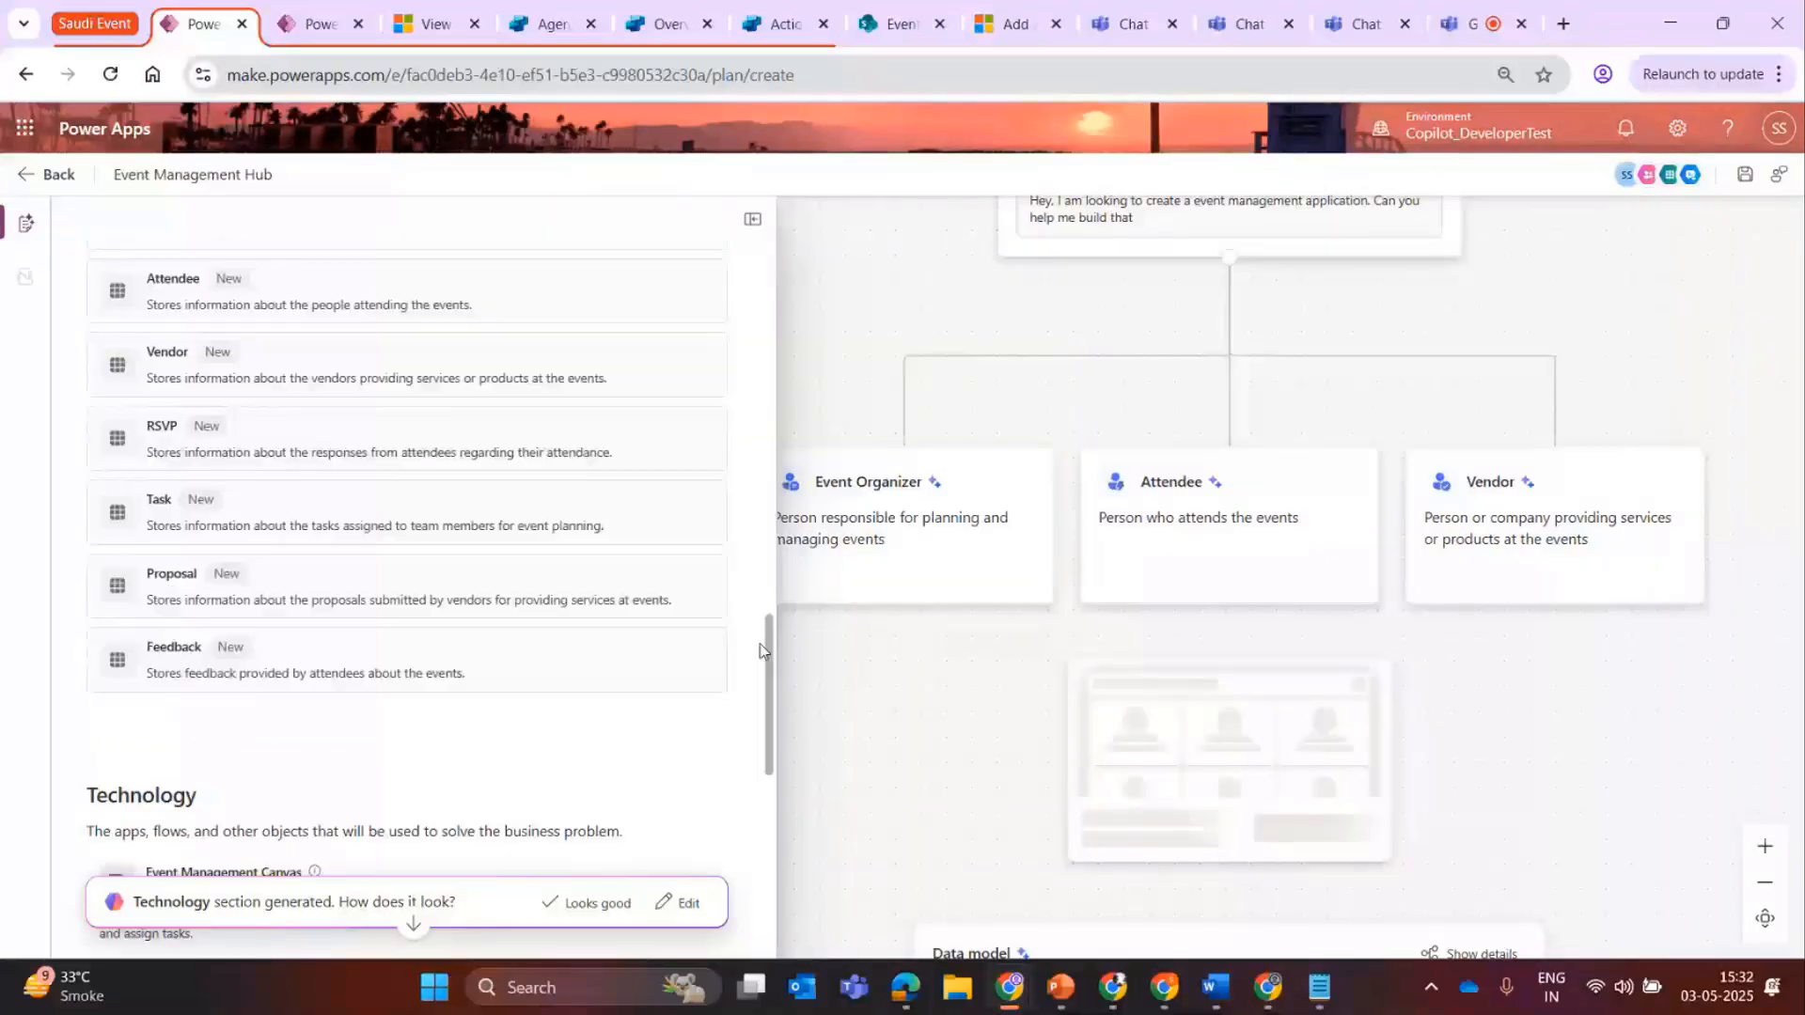
{"action": "scroll", "coordinate": [144, 604], "scroll_direction": "down", "scroll_amount": 2}
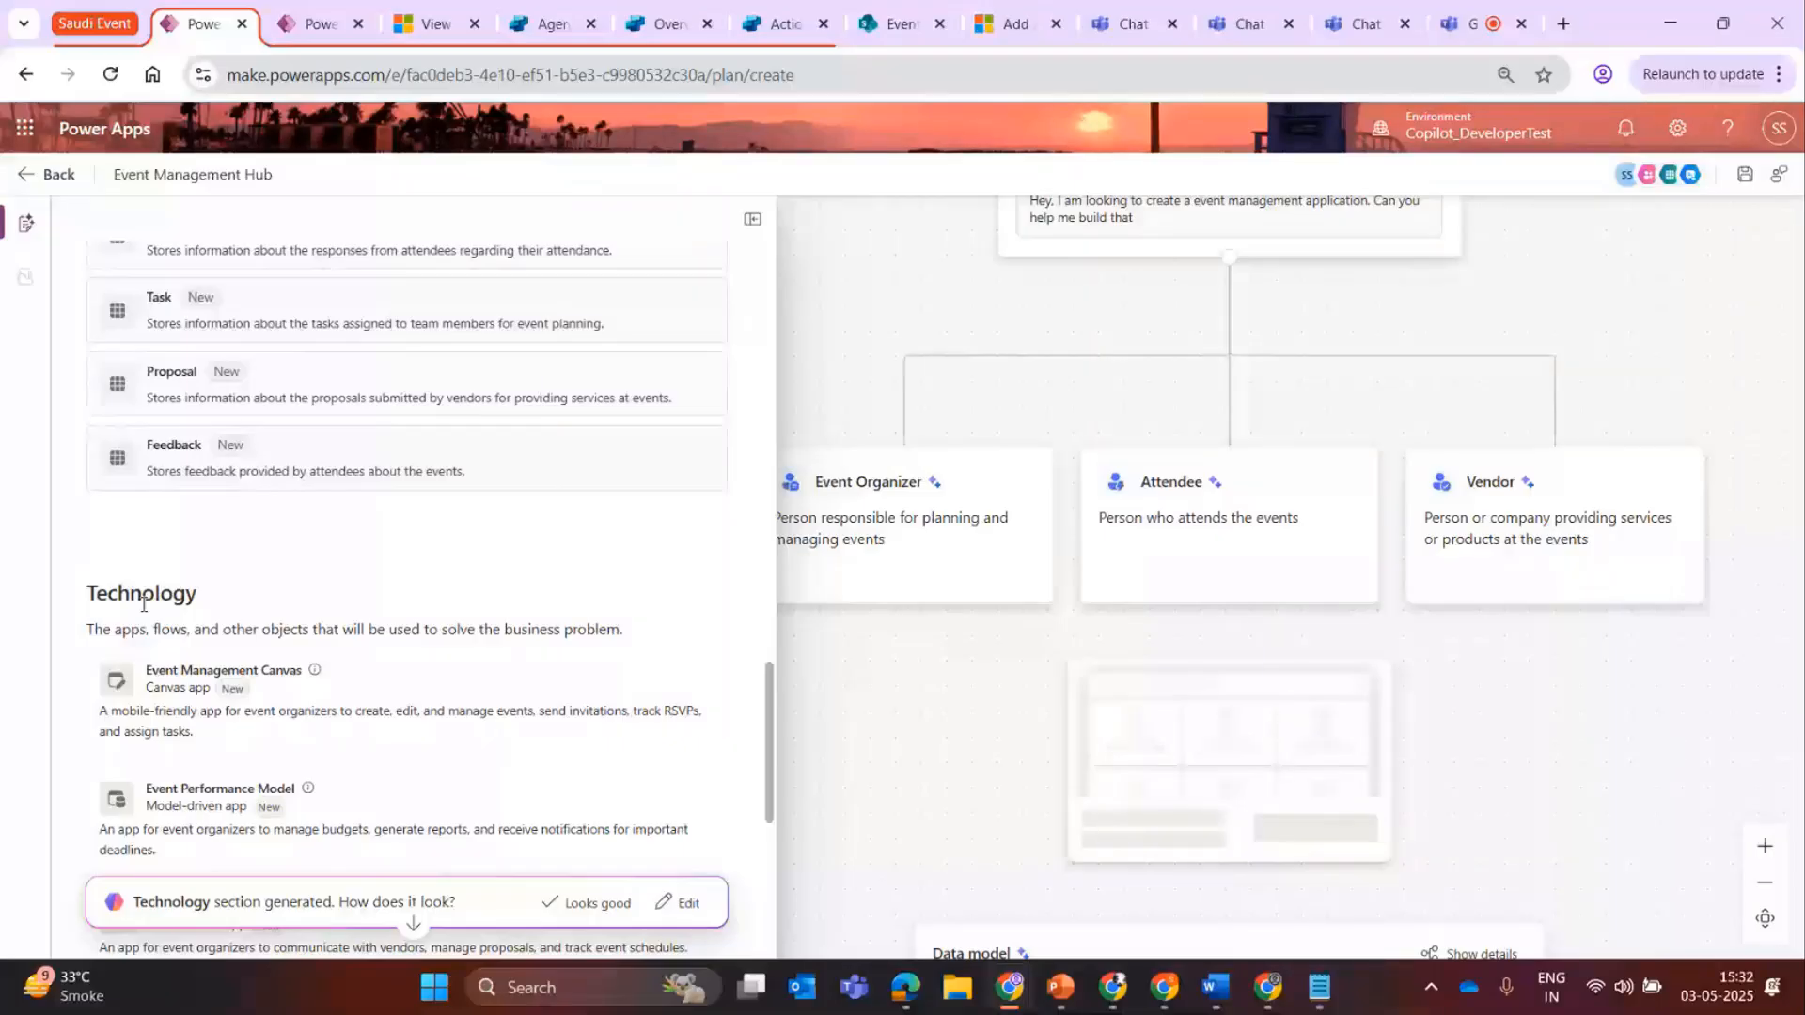
{"action": "left_click_drag", "start_coordinate": [771, 716], "coordinate": [772, 748]}
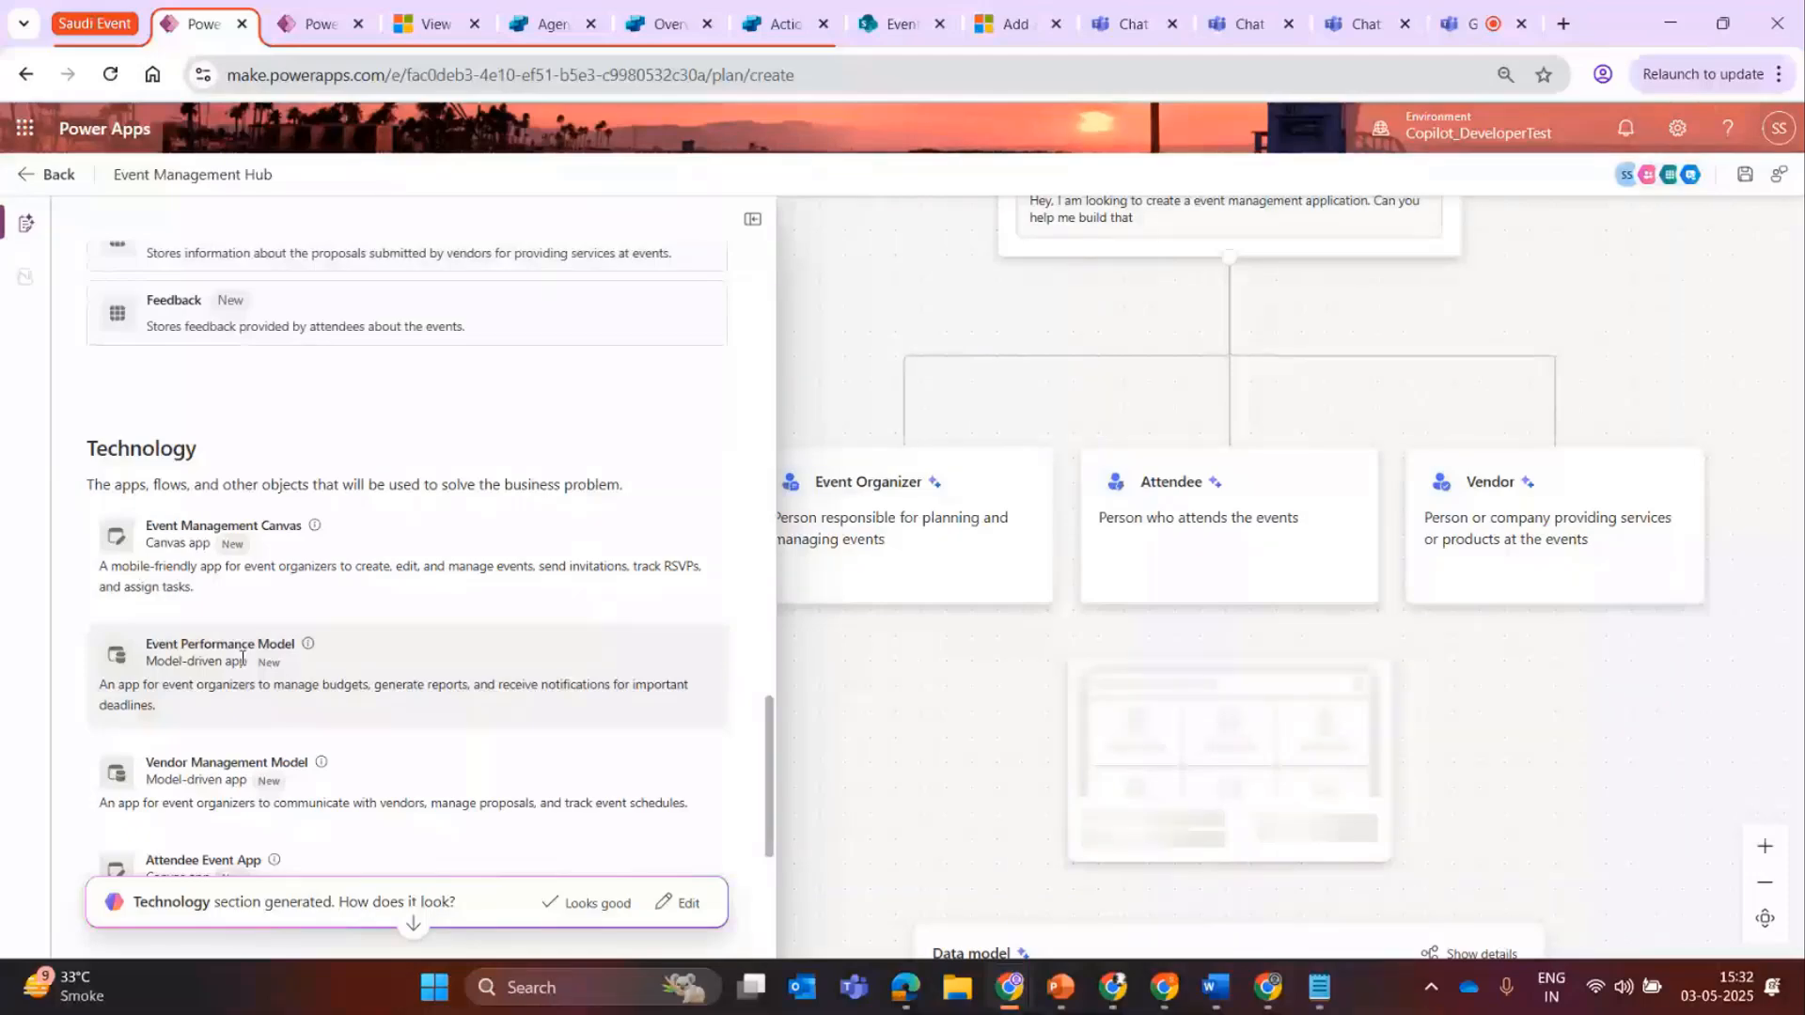
{"action": "scroll", "coordinate": [755, 780], "scroll_direction": "down", "scroll_amount": 3}
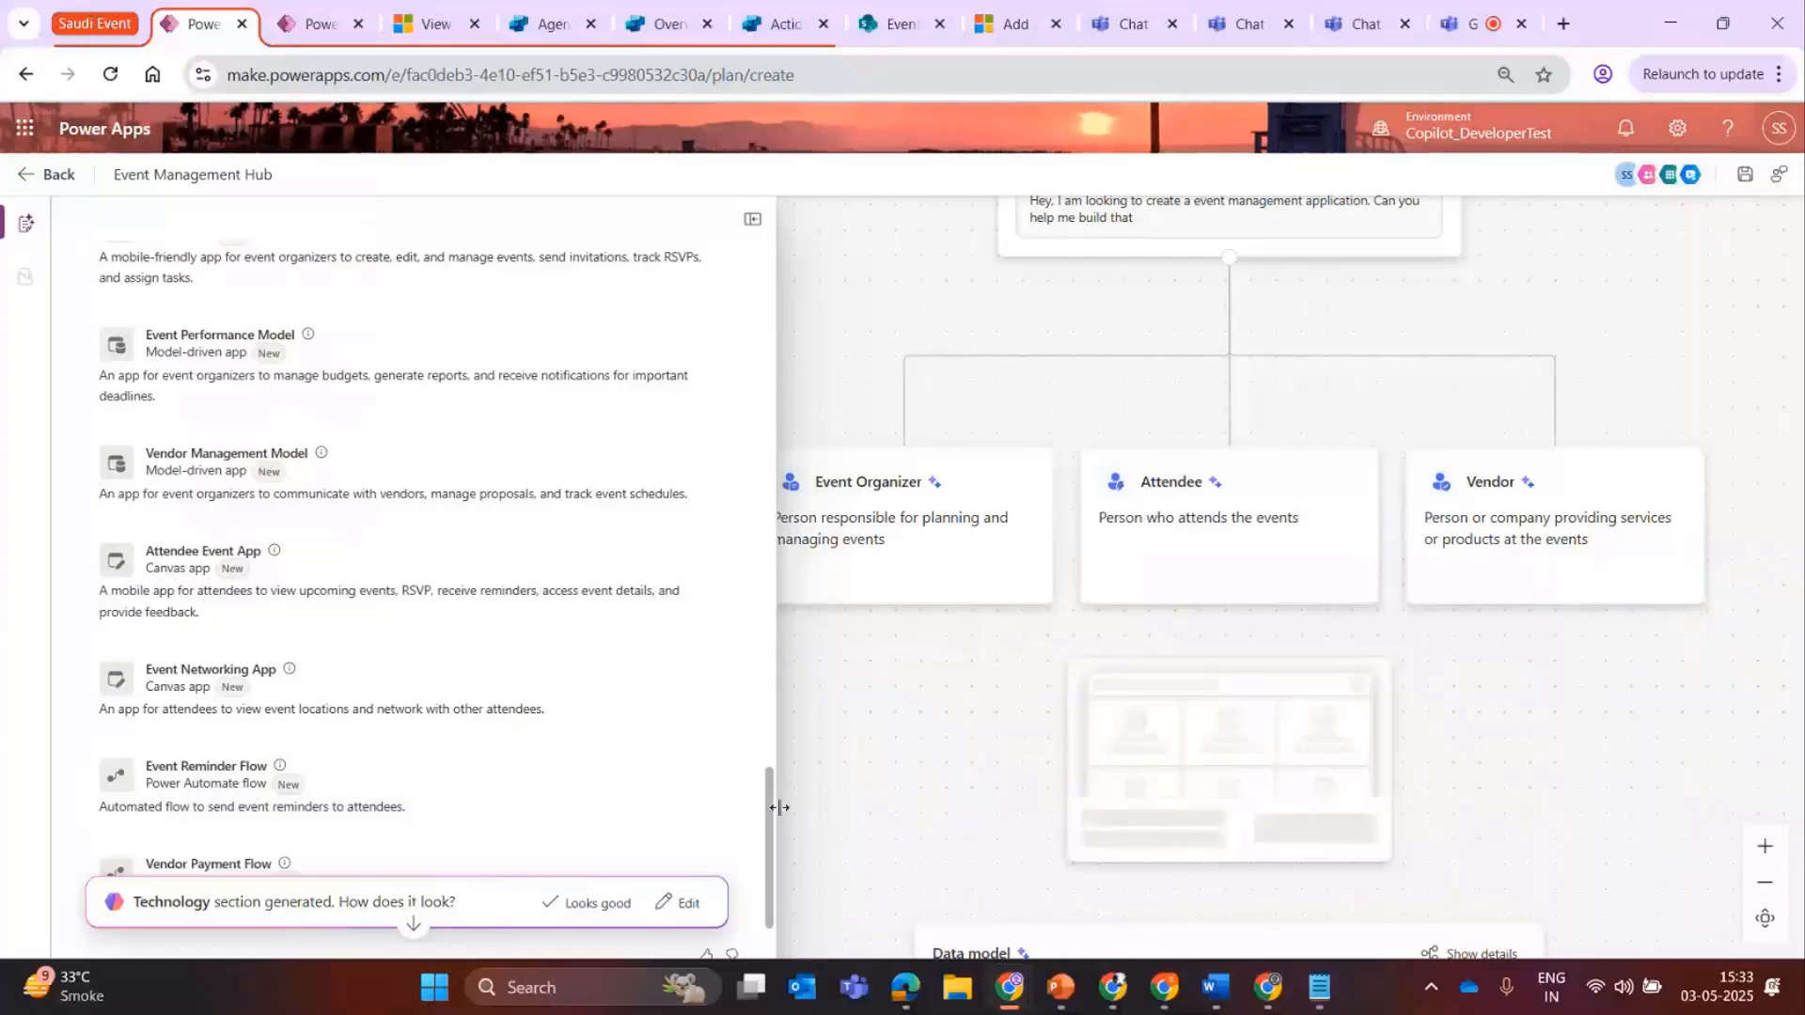
{"action": "scroll", "coordinate": [771, 804], "scroll_direction": "down", "scroll_amount": 2}
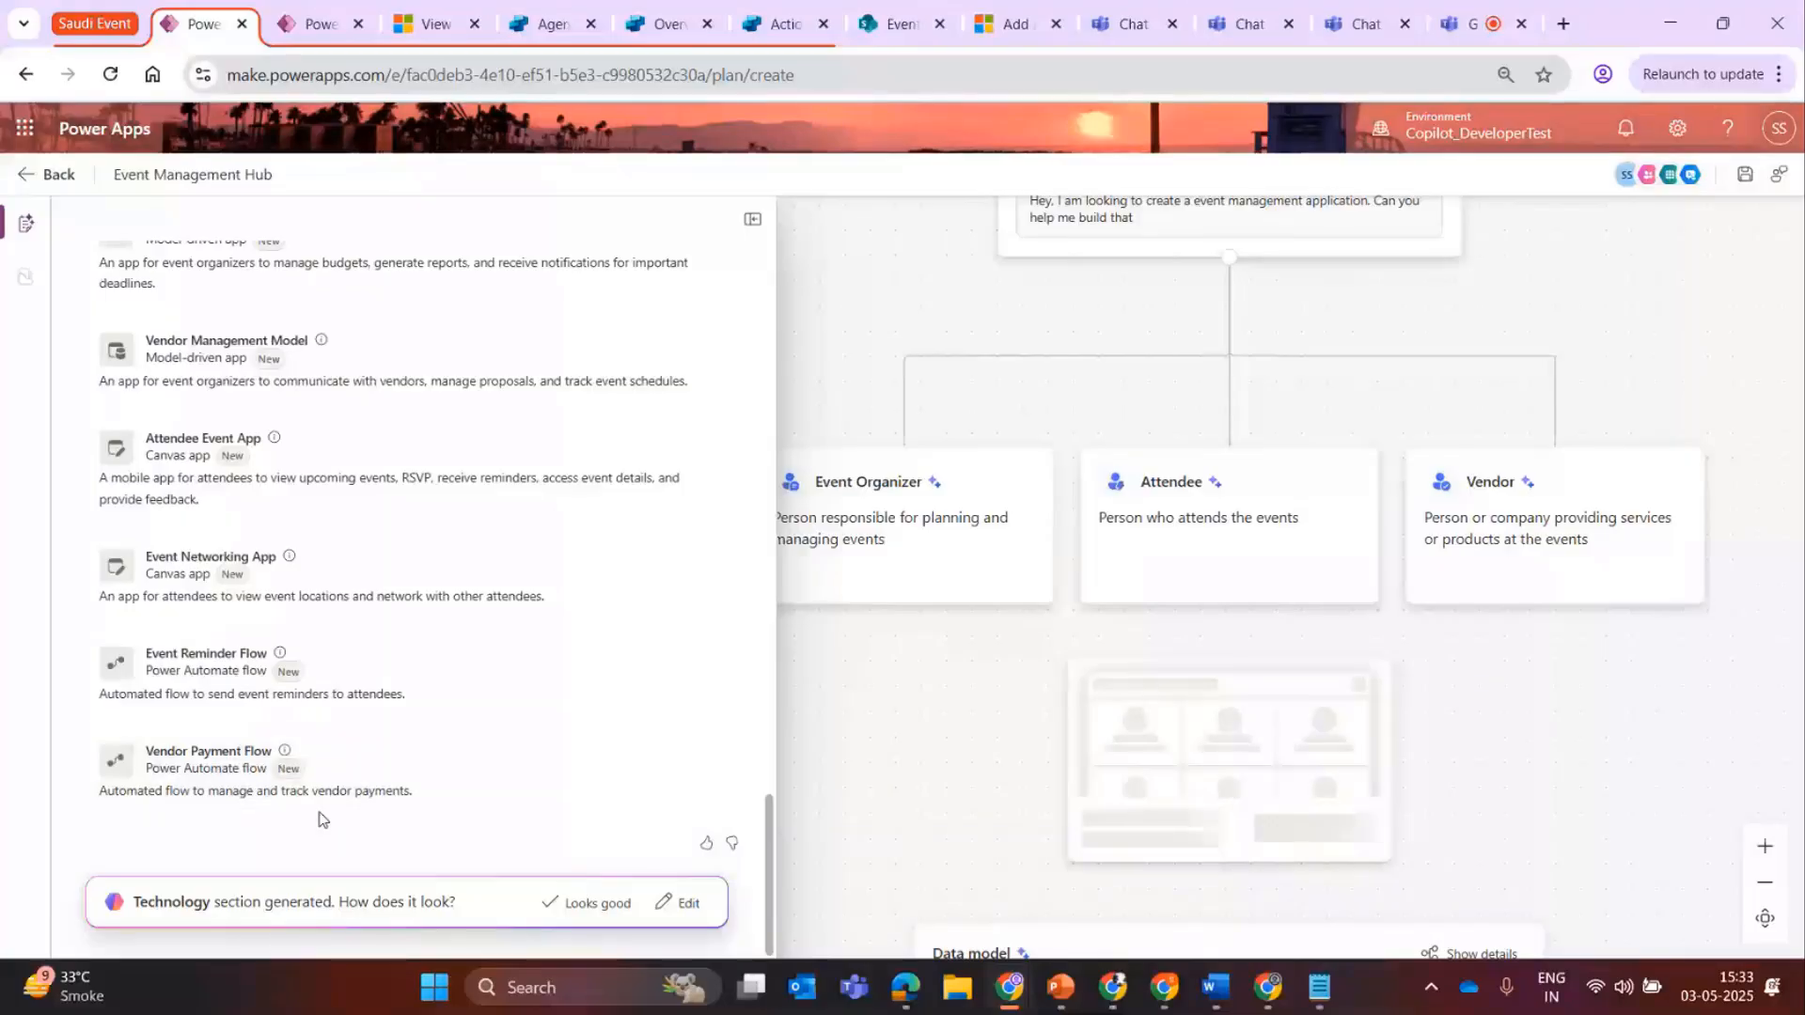
{"action": "left_click", "coordinate": [616, 905]}
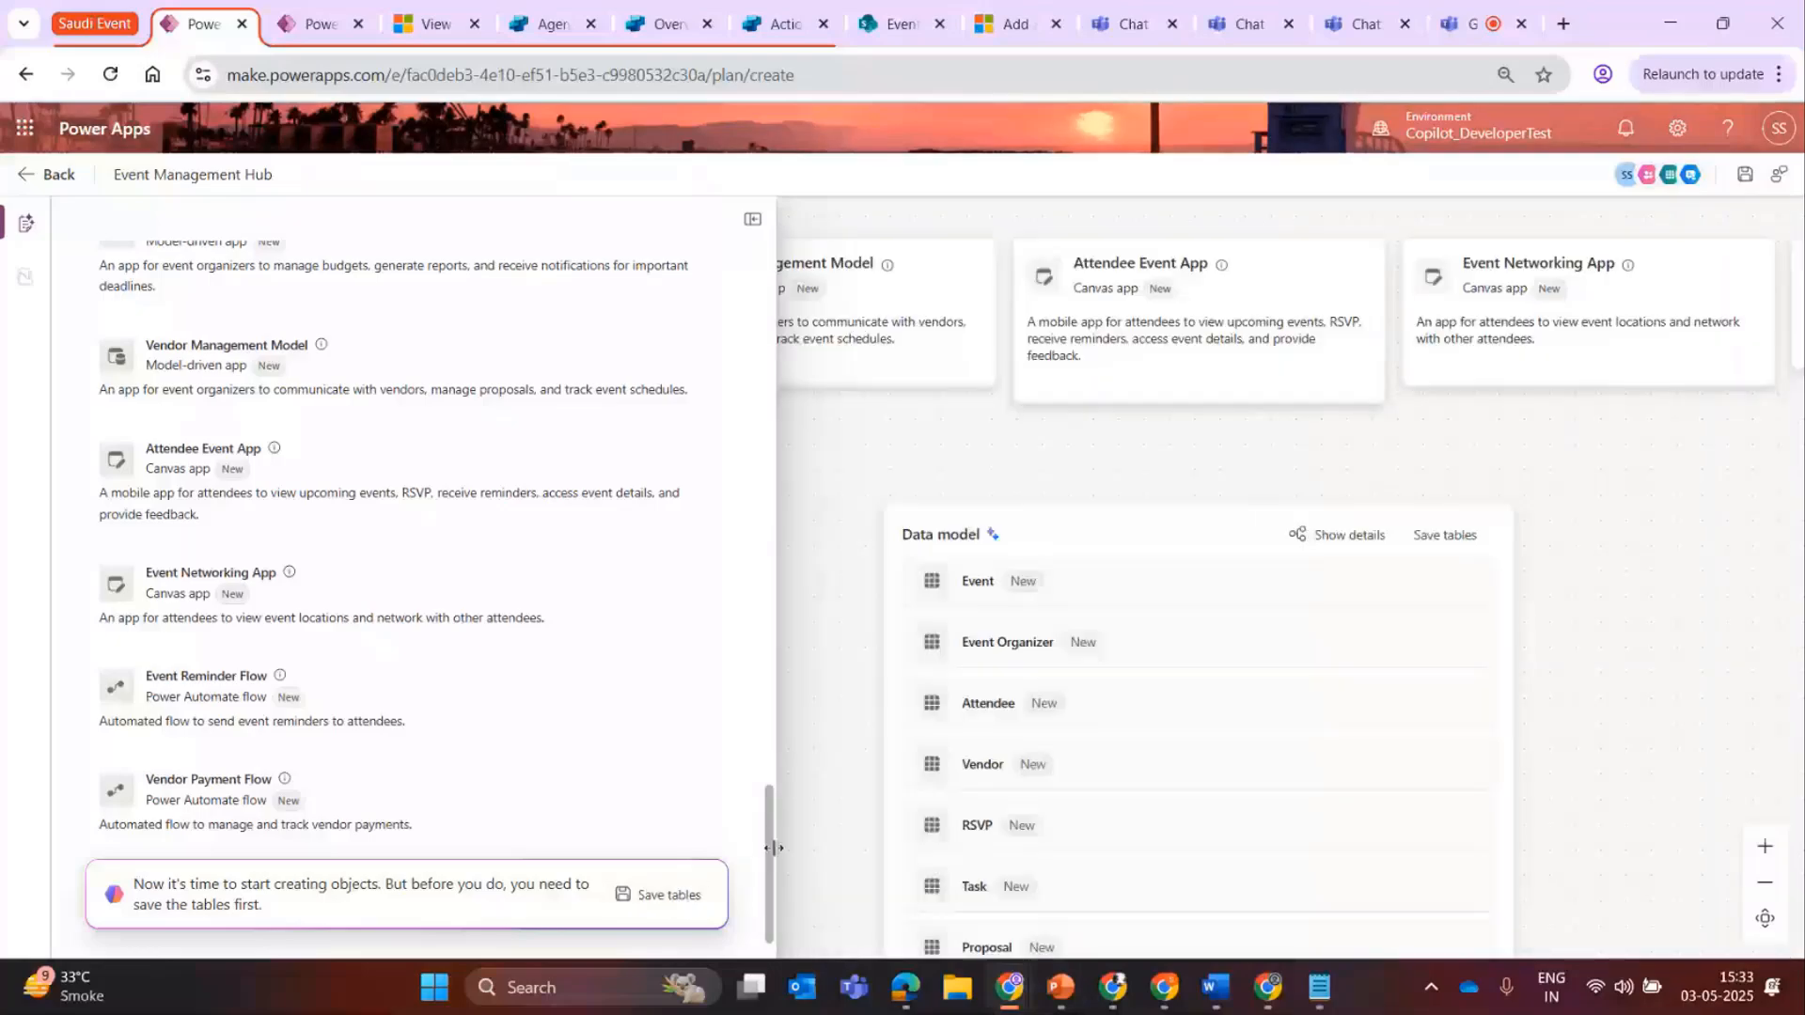
Save the plan's tables to a new solution named Event Management Hub with CDS Default Publisher.
{"action": "left_click_drag", "start_coordinate": [772, 848], "coordinate": [781, 848]}
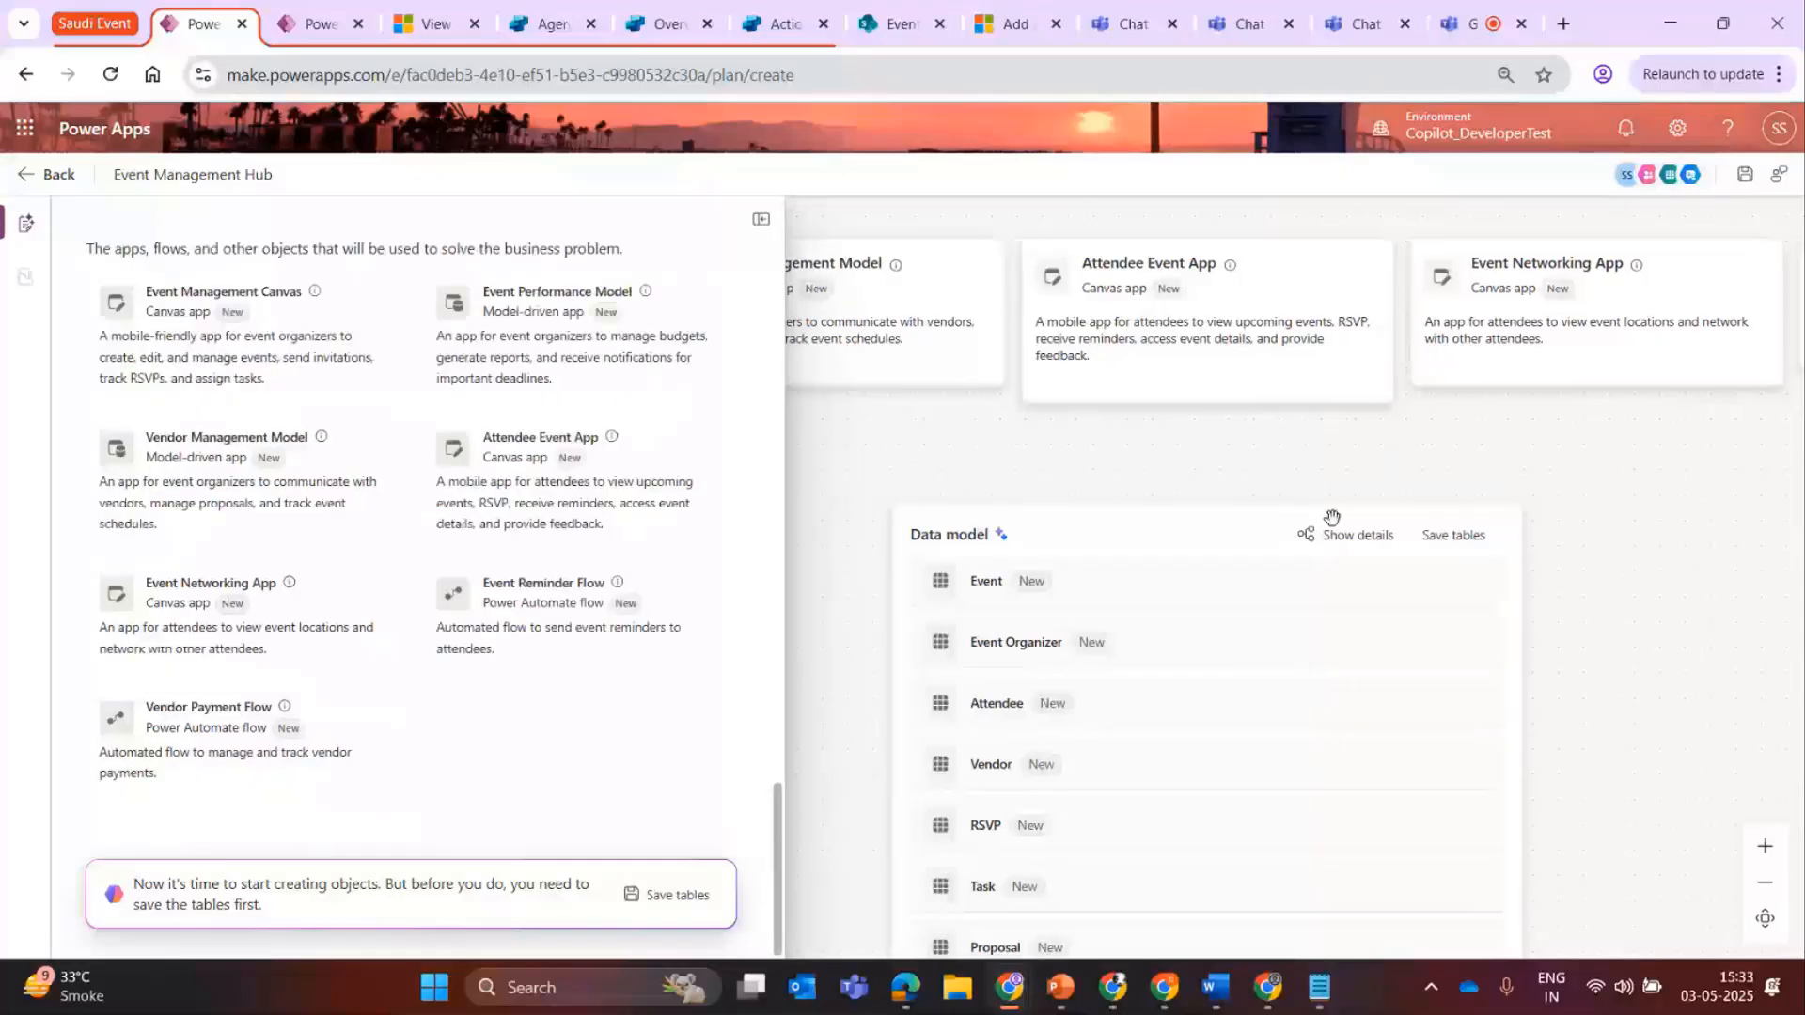
{"action": "scroll", "coordinate": [1332, 518], "scroll_direction": "up", "scroll_amount": 2}
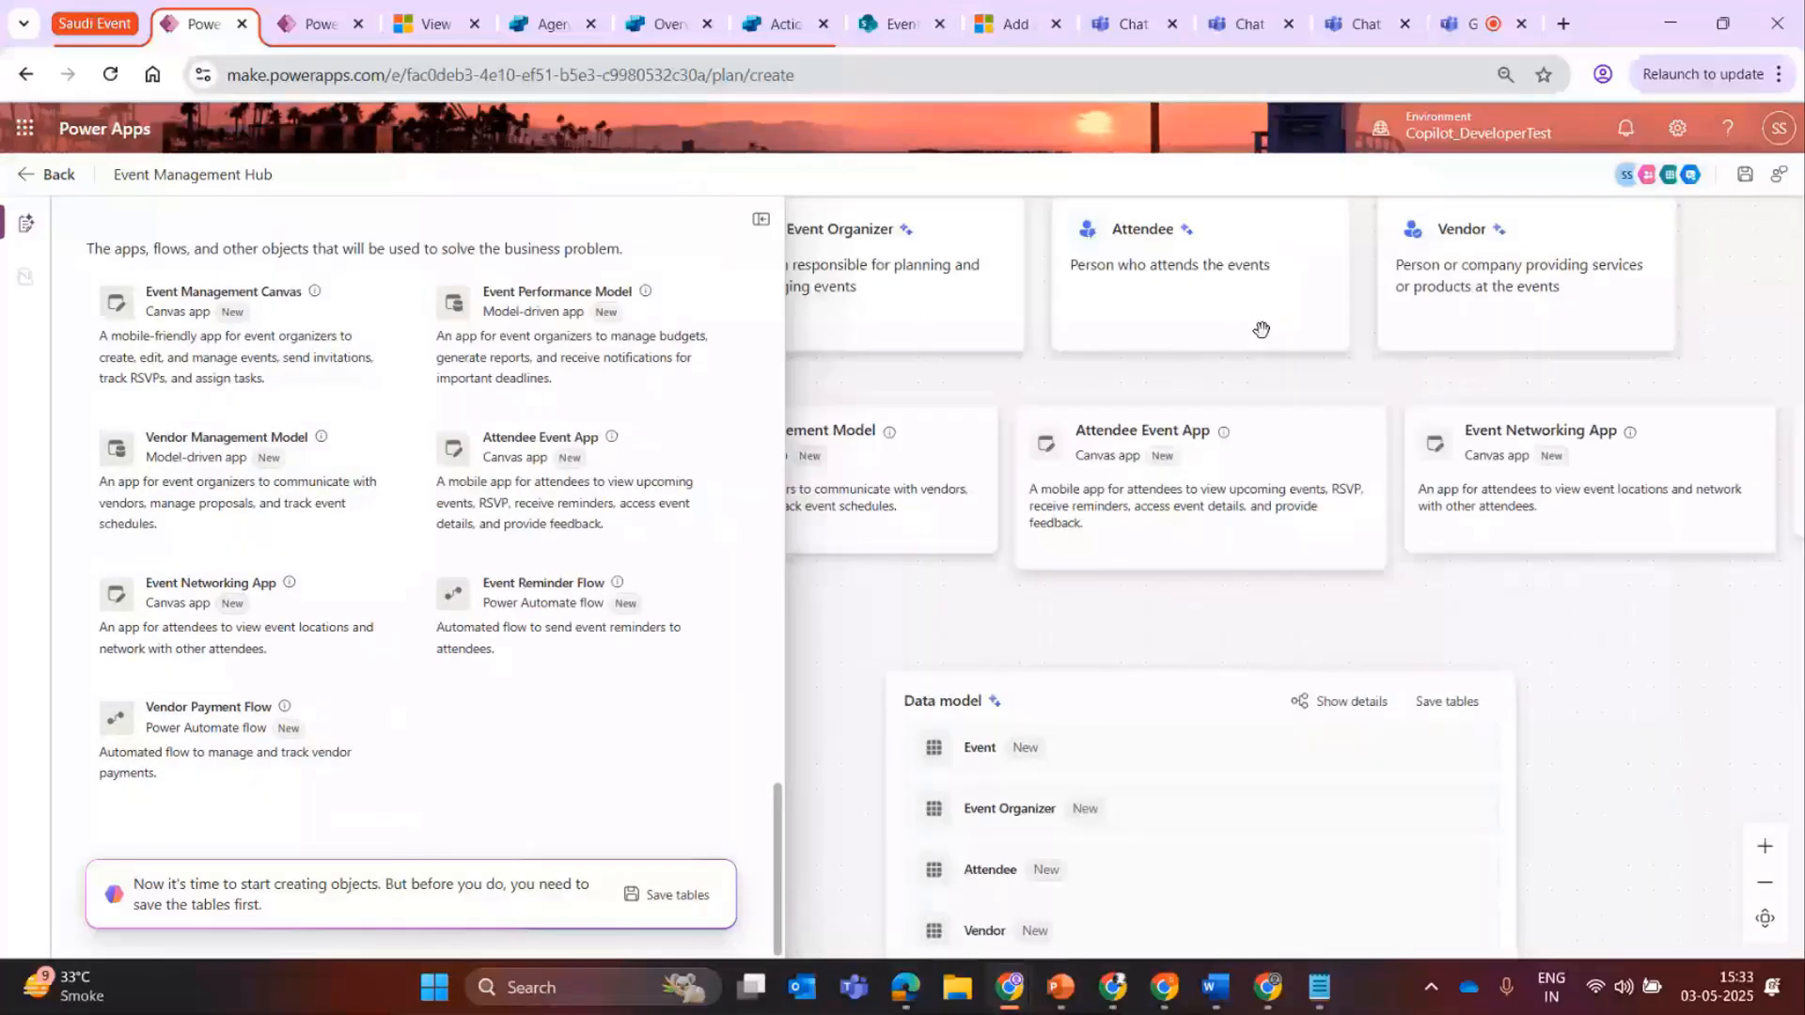
{"action": "left_click", "coordinate": [673, 905]}
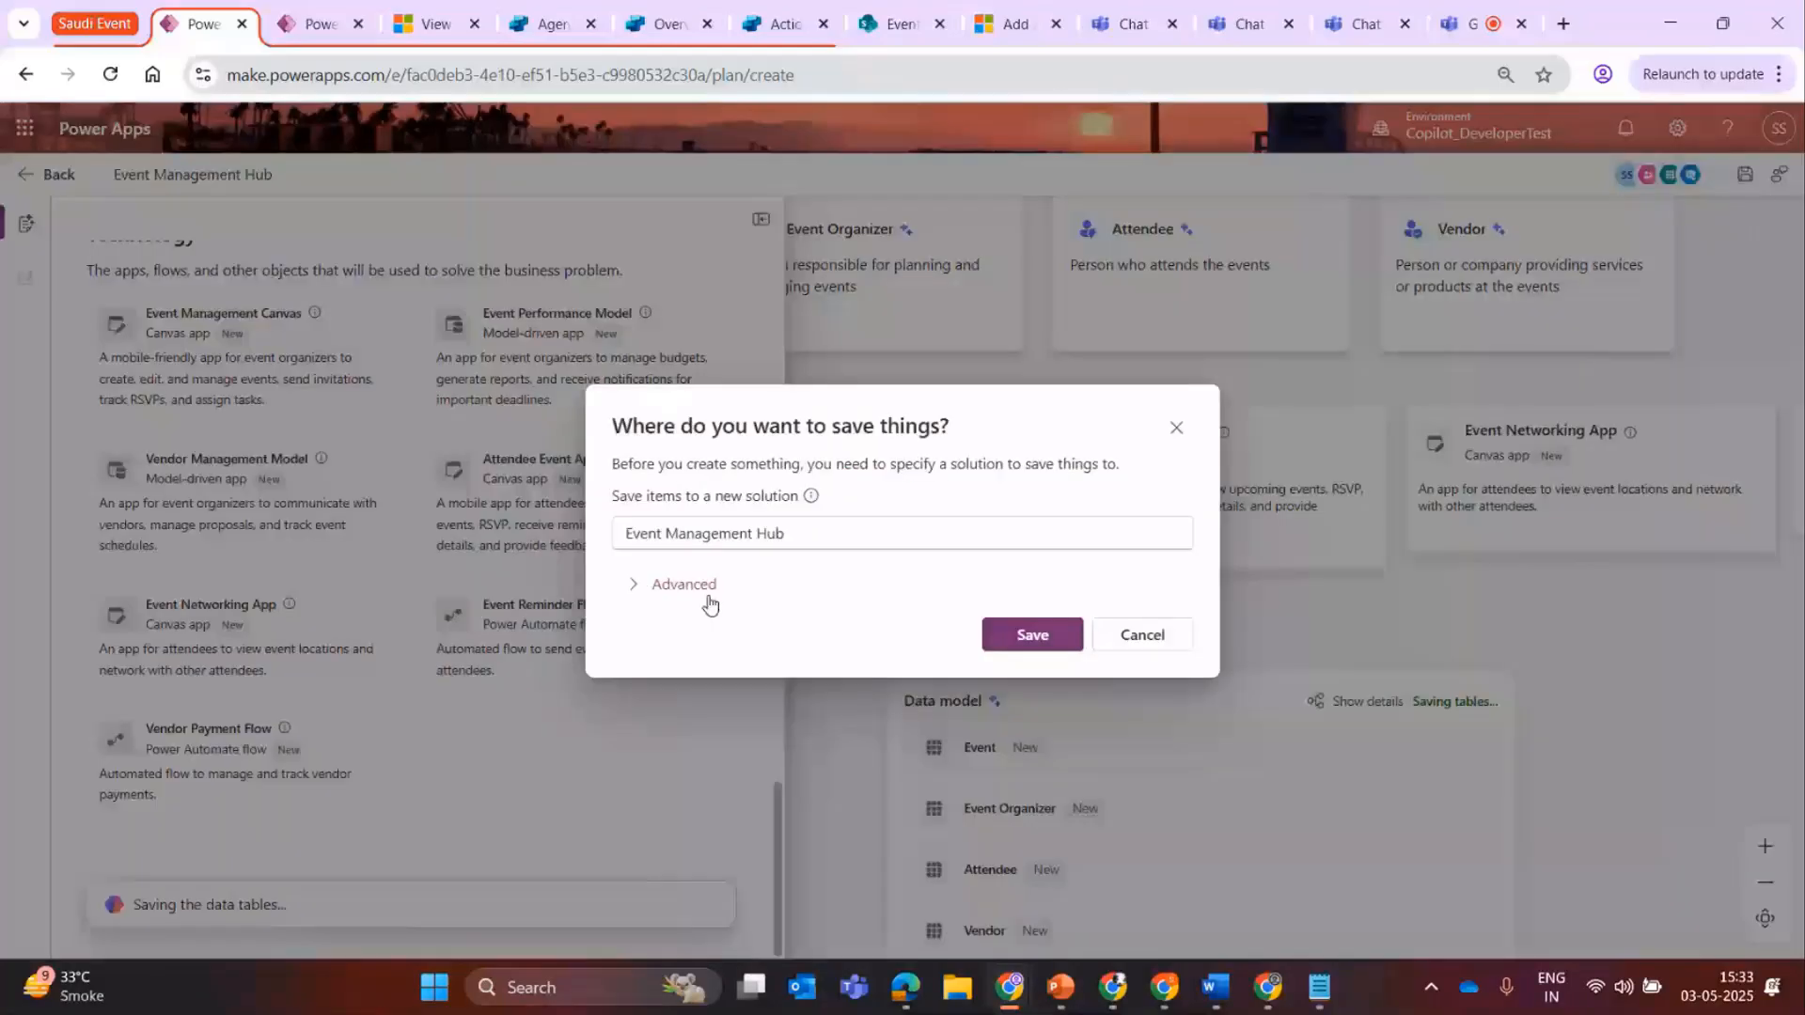
{"action": "left_click", "coordinate": [687, 585]}
{"action": "double_click", "coordinate": [643, 447]}
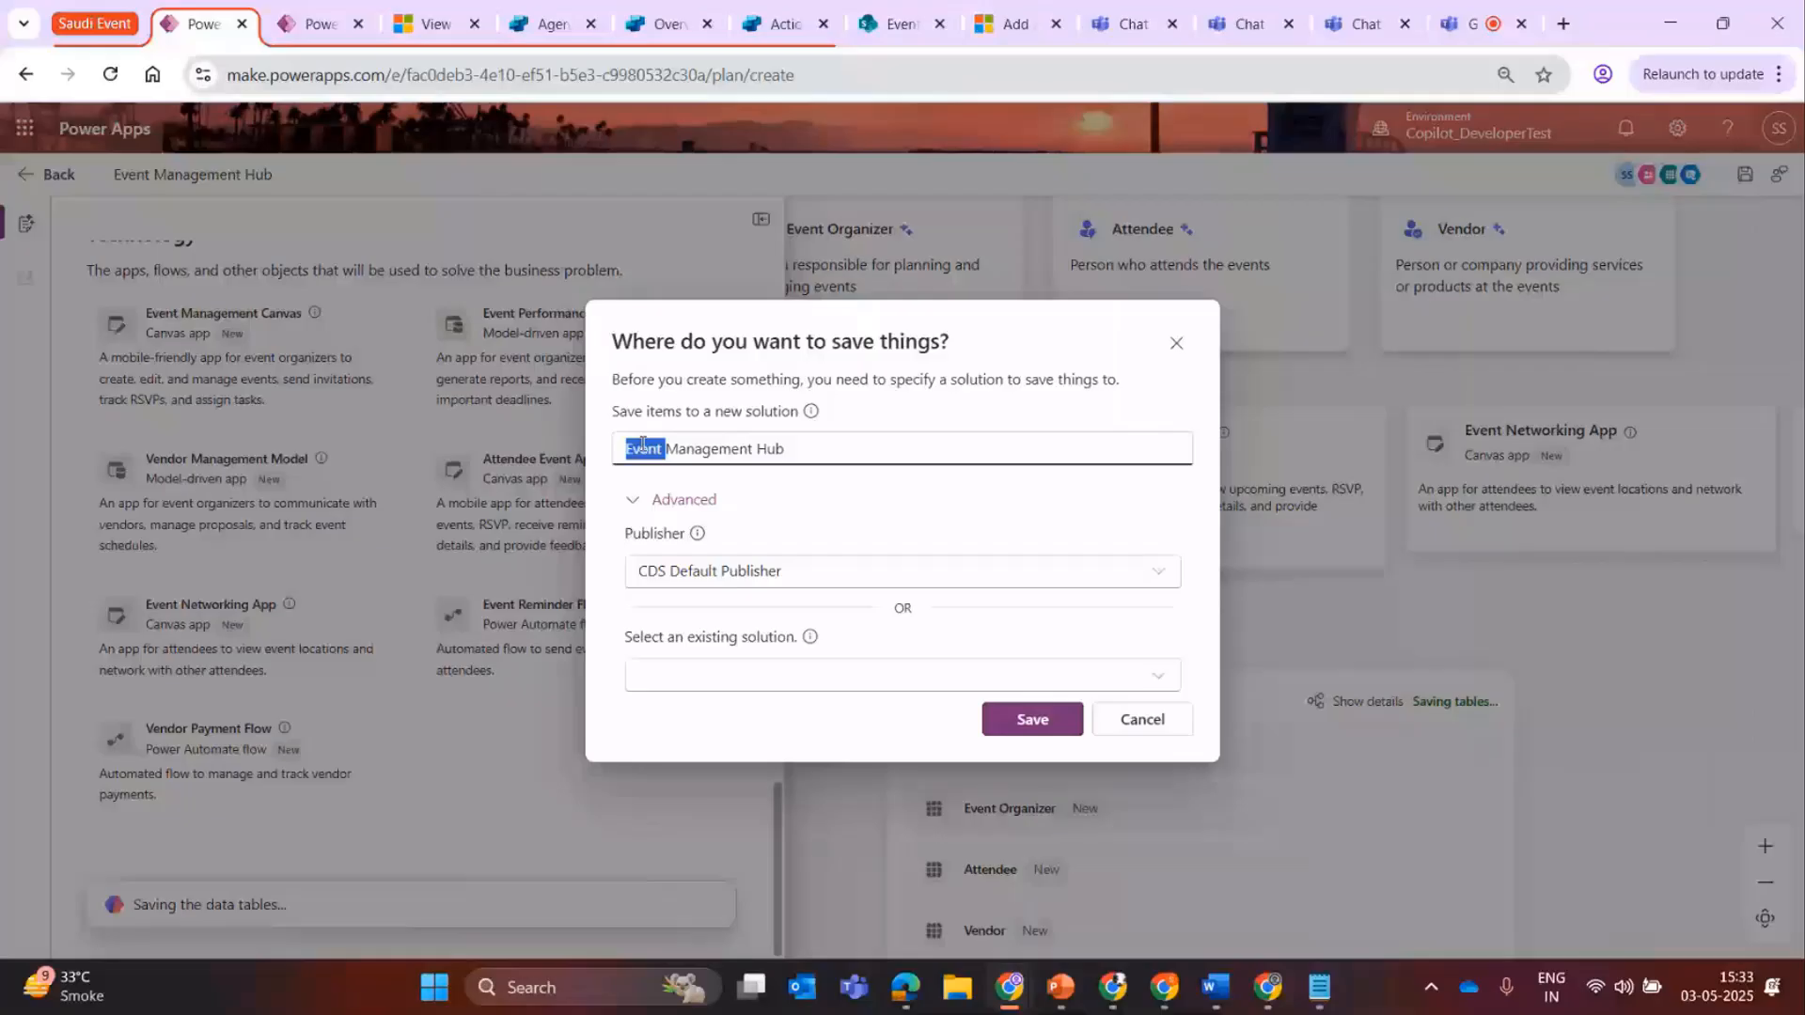
{"action": "triple_click", "coordinate": [730, 447]}
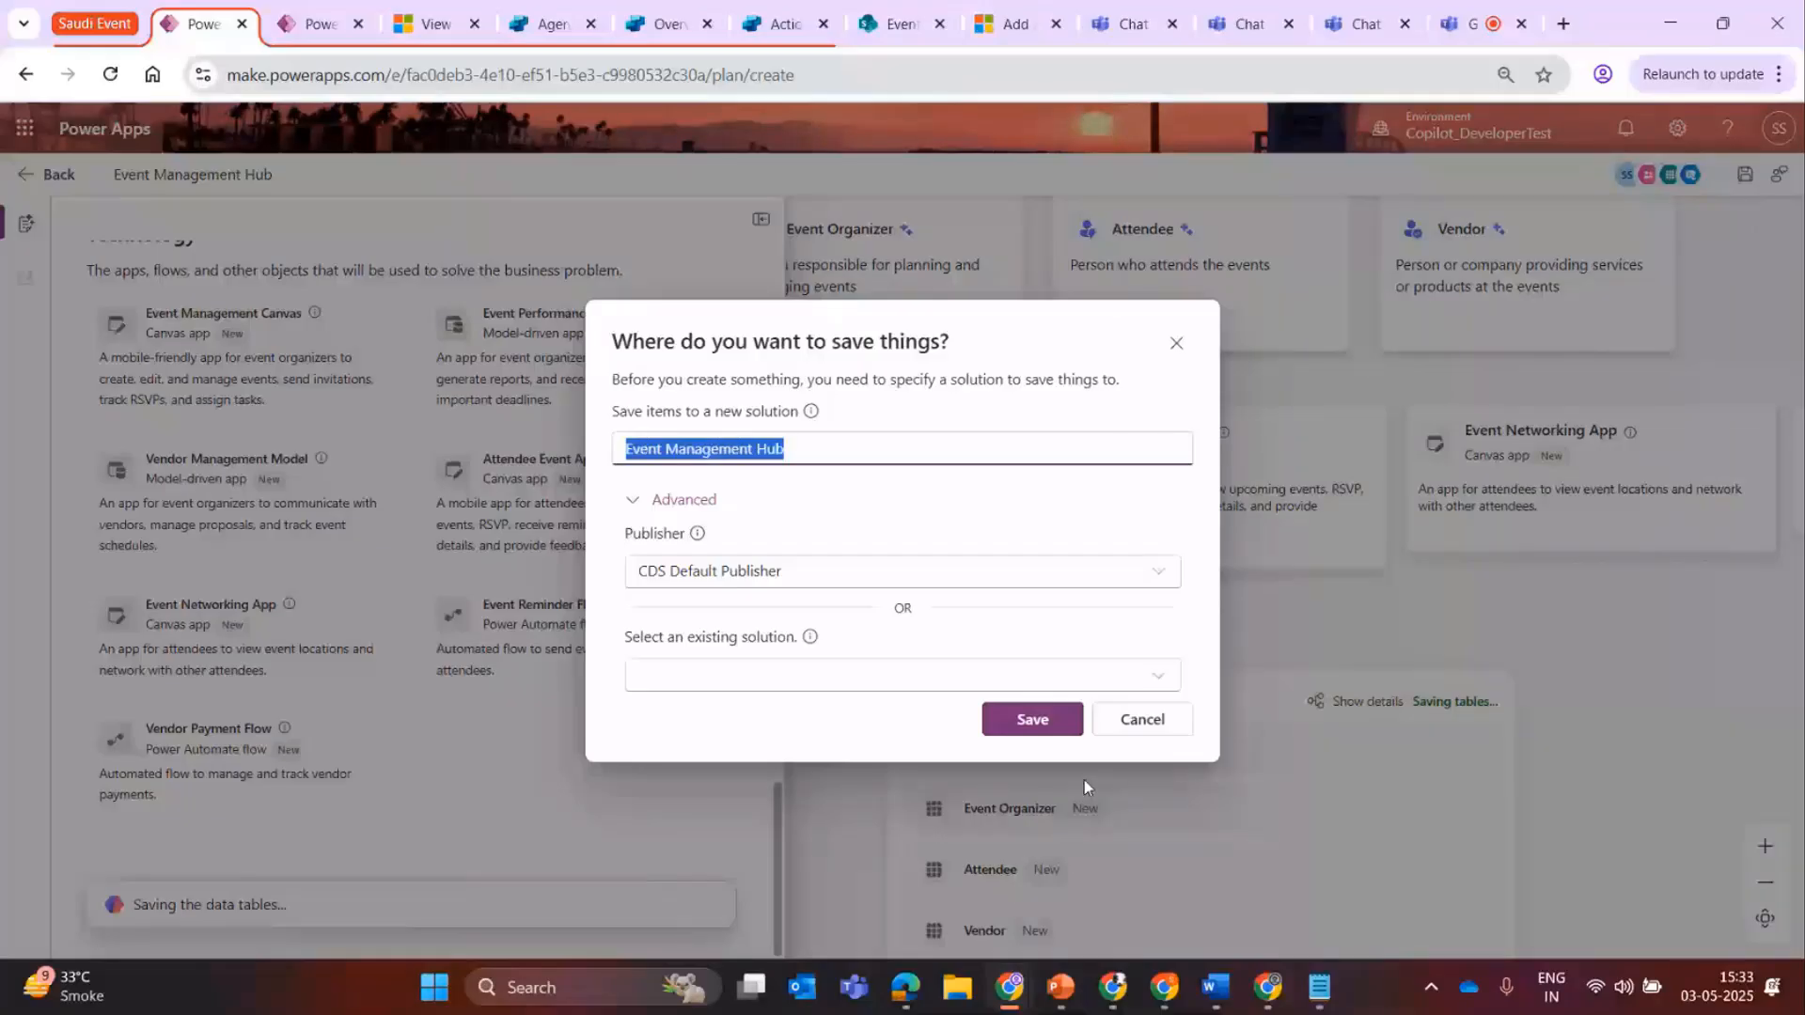
{"action": "left_click", "coordinate": [1051, 716]}
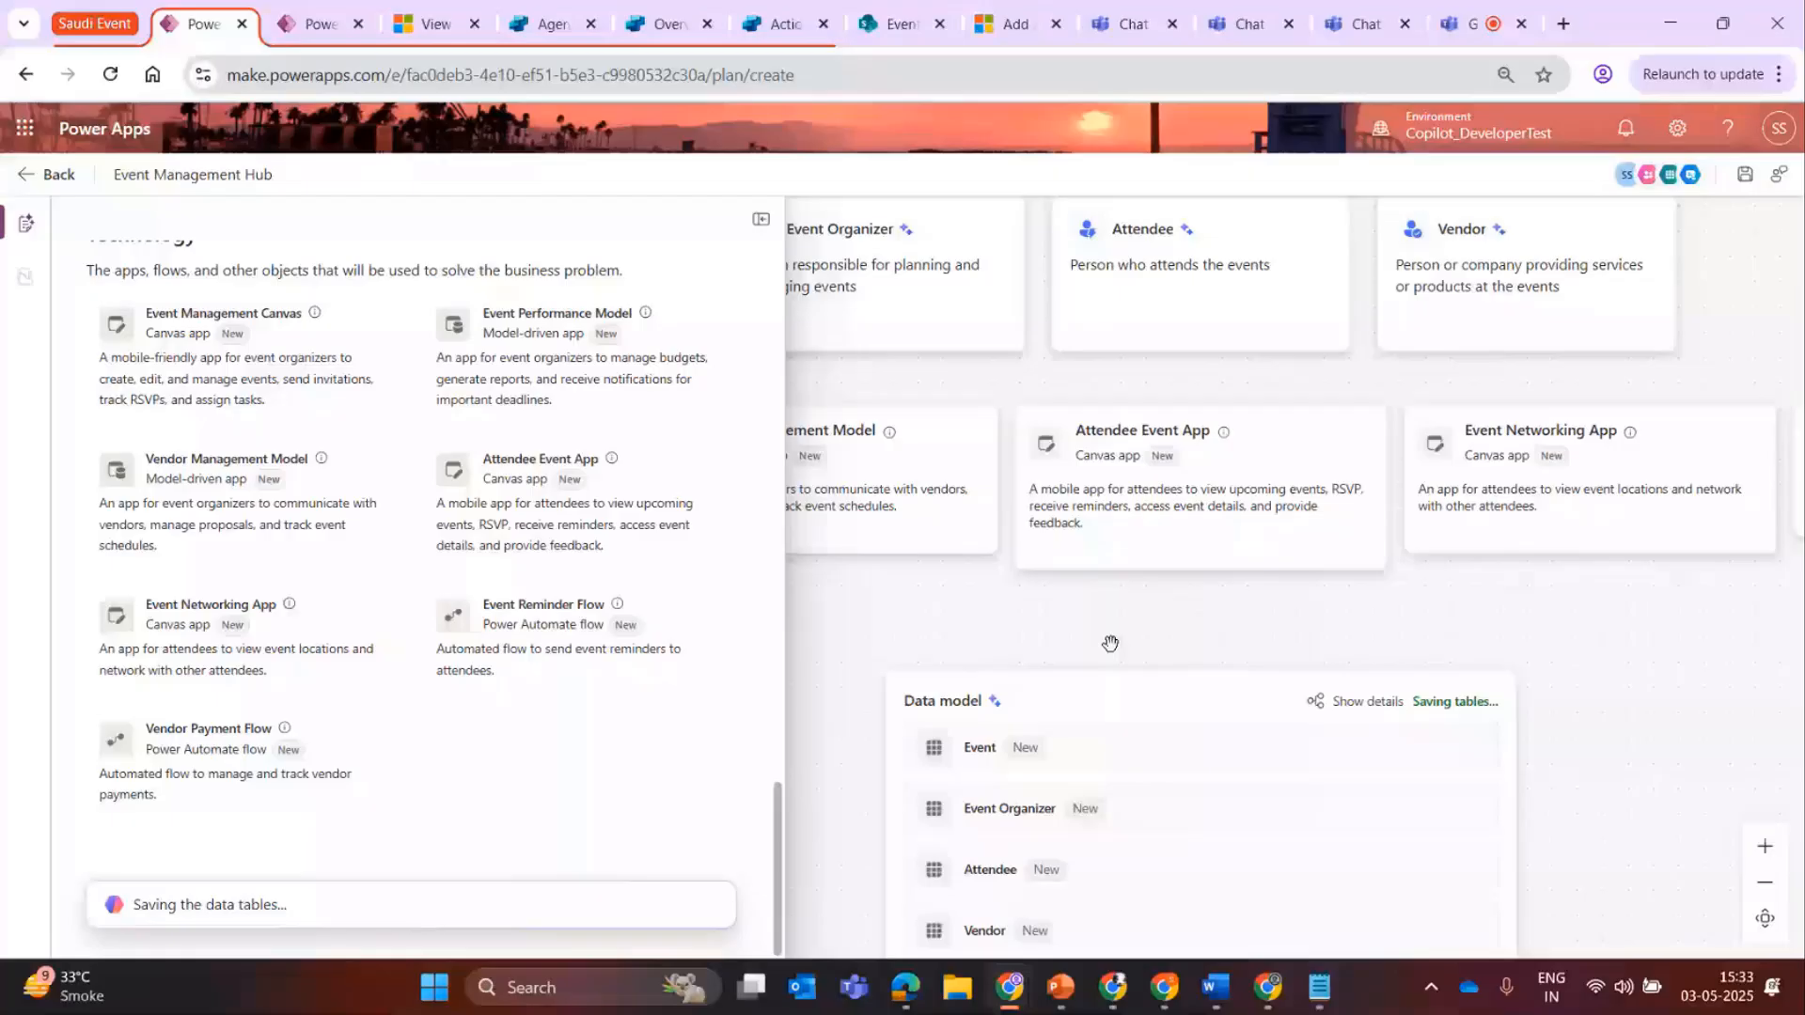
Examine the data model and plan sections, including the Technology section's prompt for describing additions or changes.
{"action": "left_click_drag", "start_coordinate": [1111, 644], "coordinate": [856, 593]}
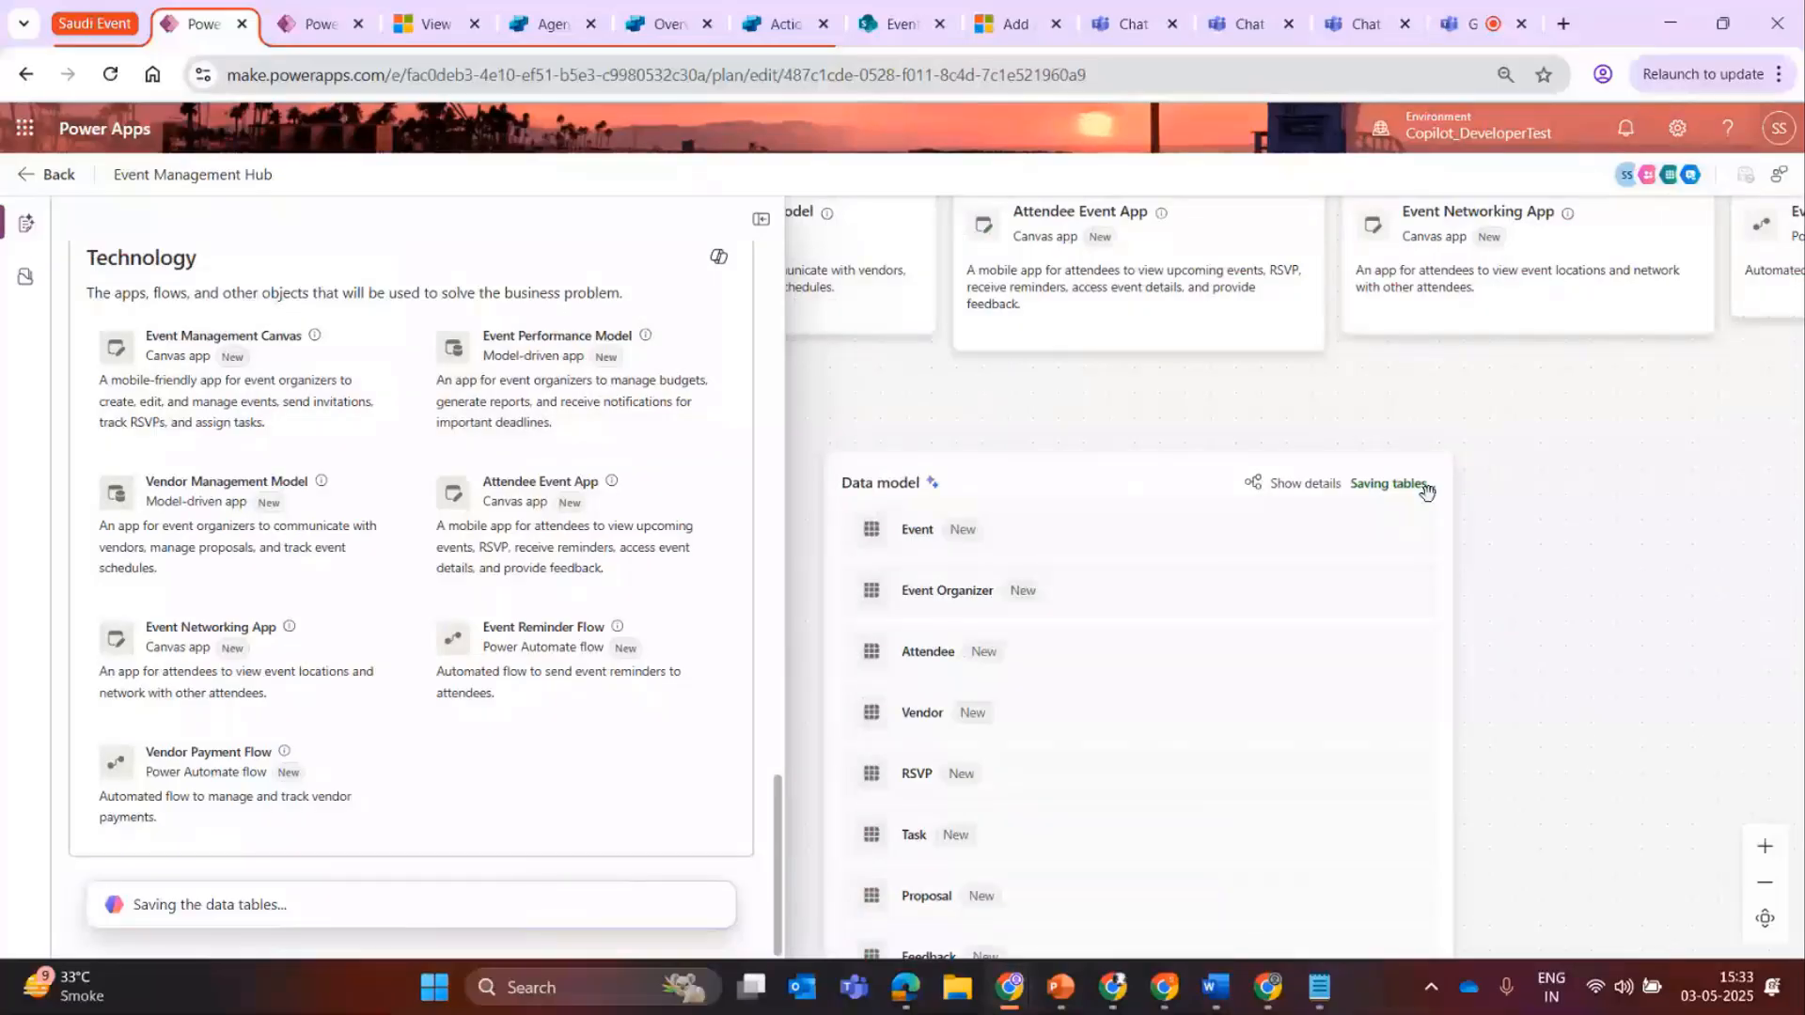
{"action": "left_click_drag", "start_coordinate": [1622, 781], "coordinate": [1652, 628]}
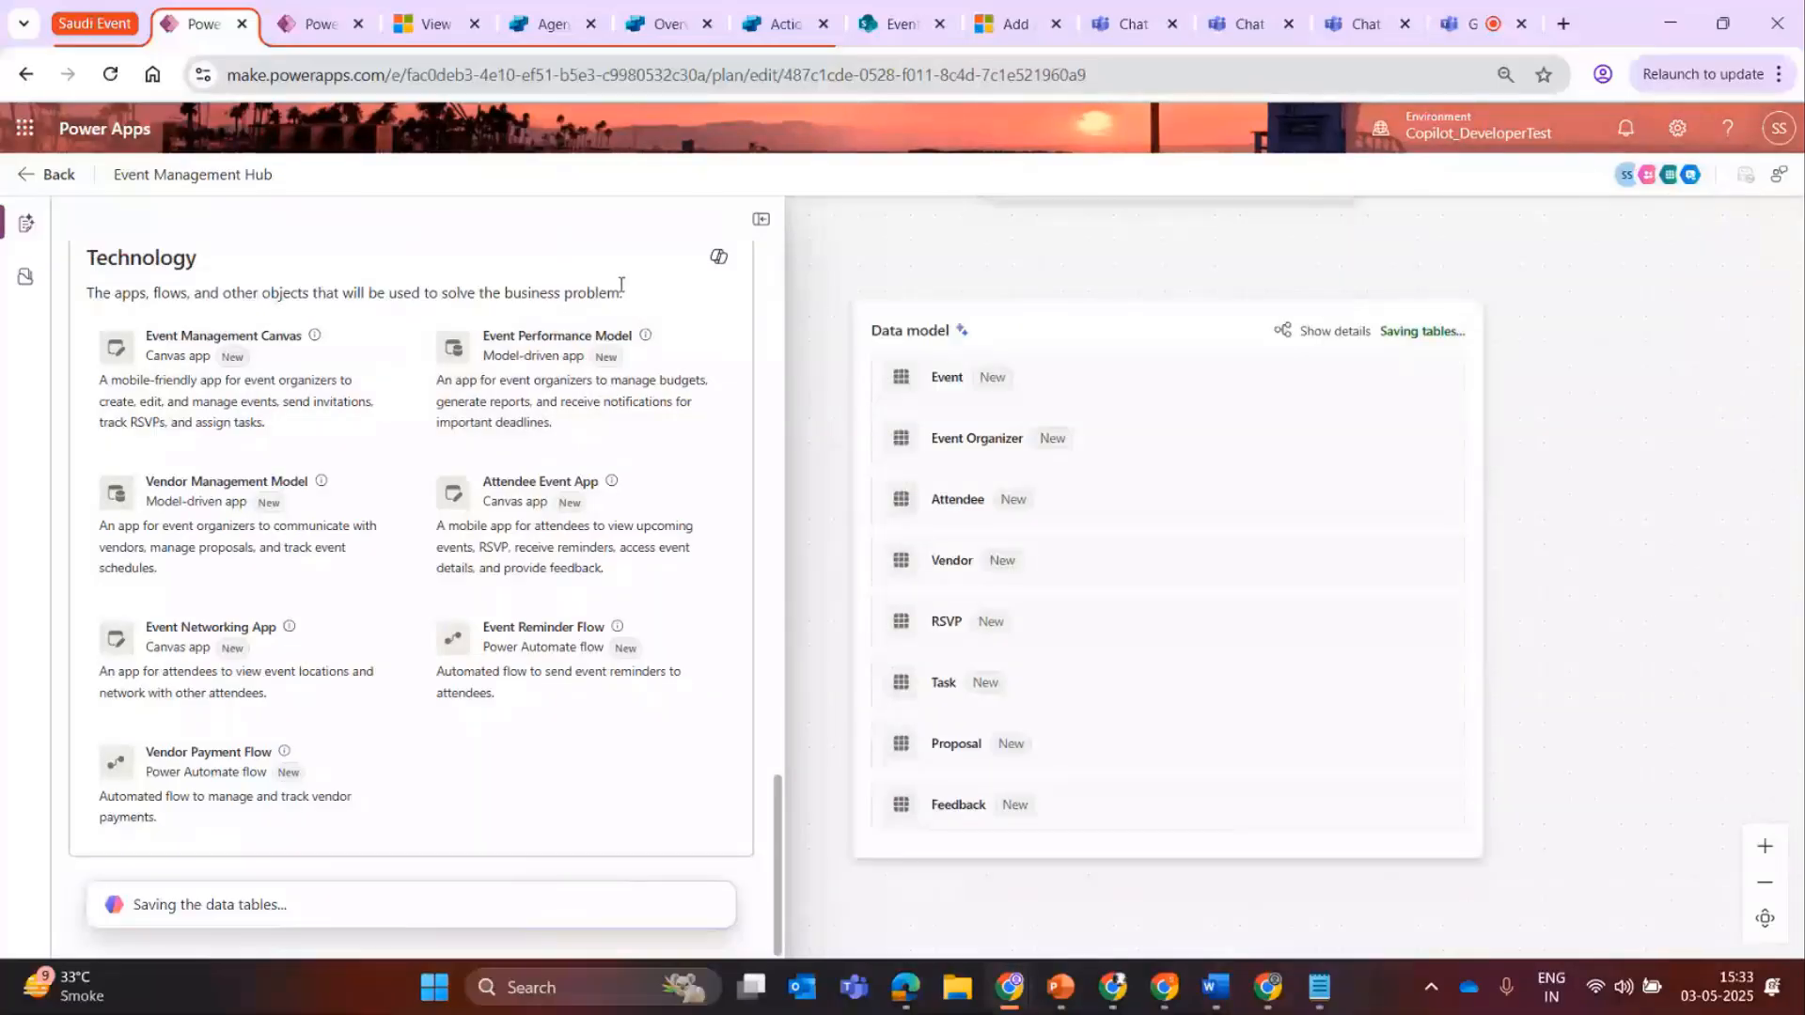
{"action": "left_click", "coordinate": [718, 259]}
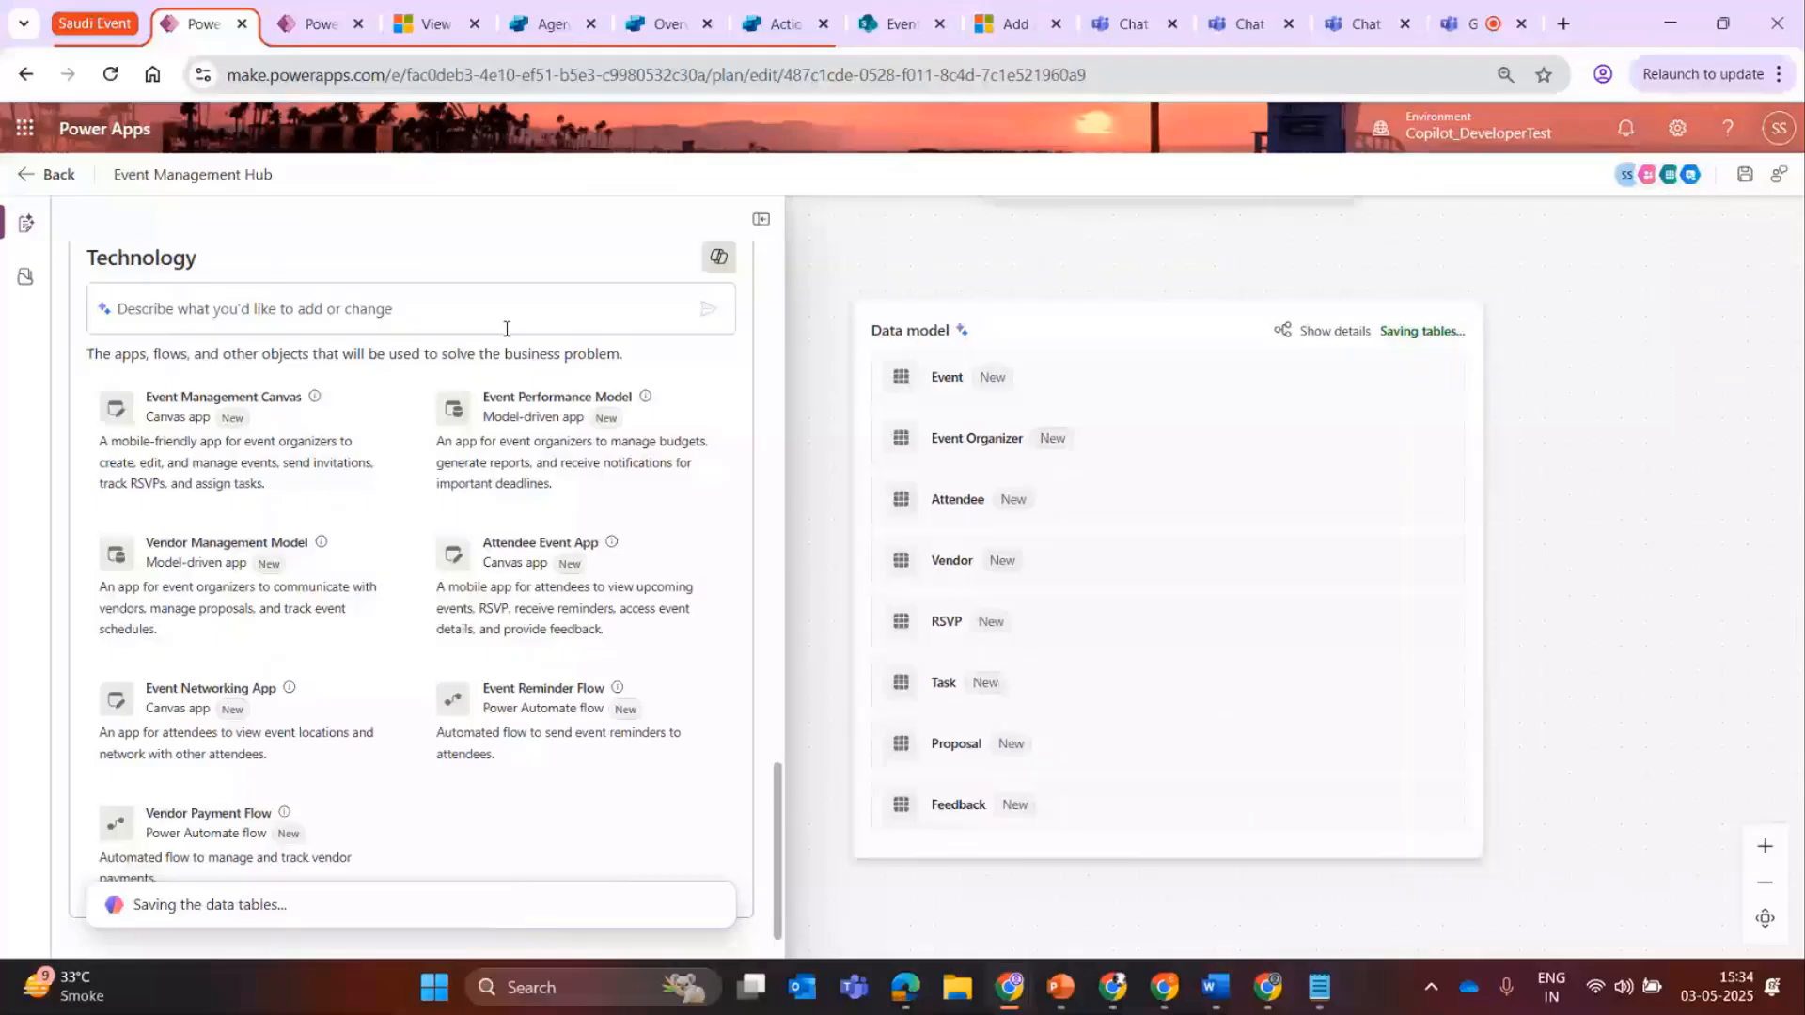
{"action": "left_click_drag", "start_coordinate": [776, 770], "coordinate": [908, 740]}
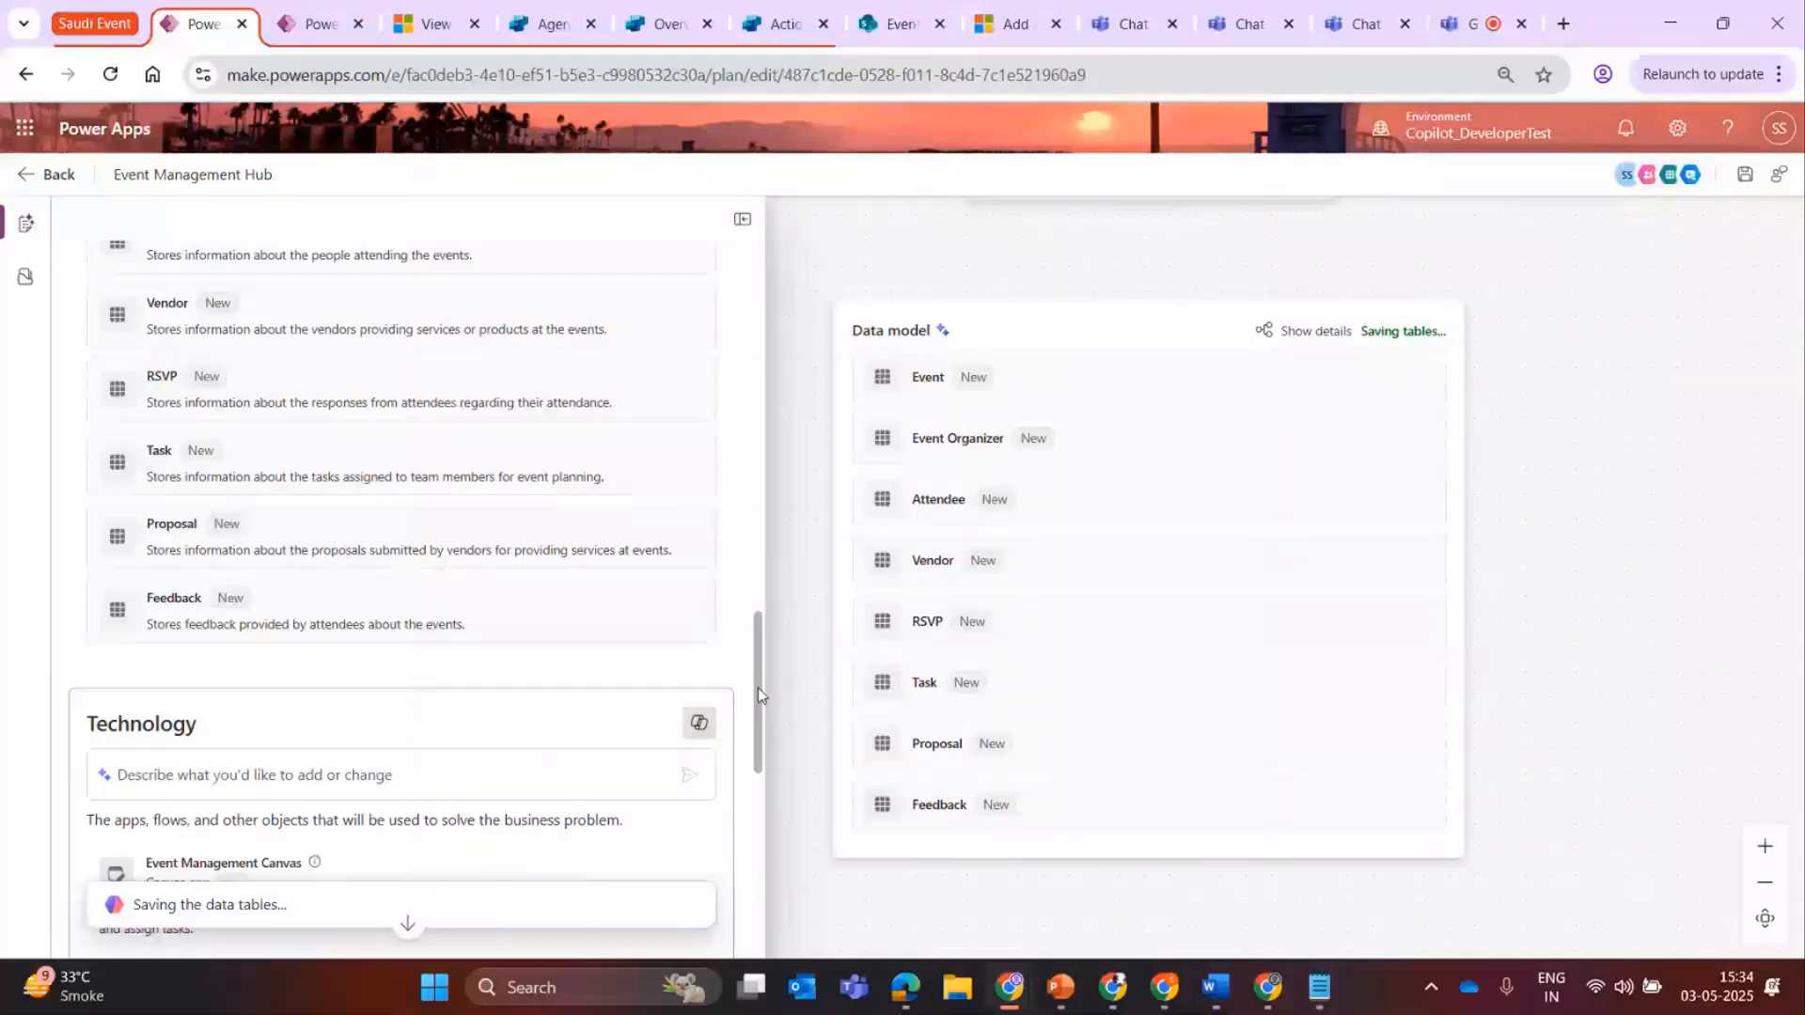
{"action": "scroll", "coordinate": [289, 696], "scroll_direction": "up", "scroll_amount": 6}
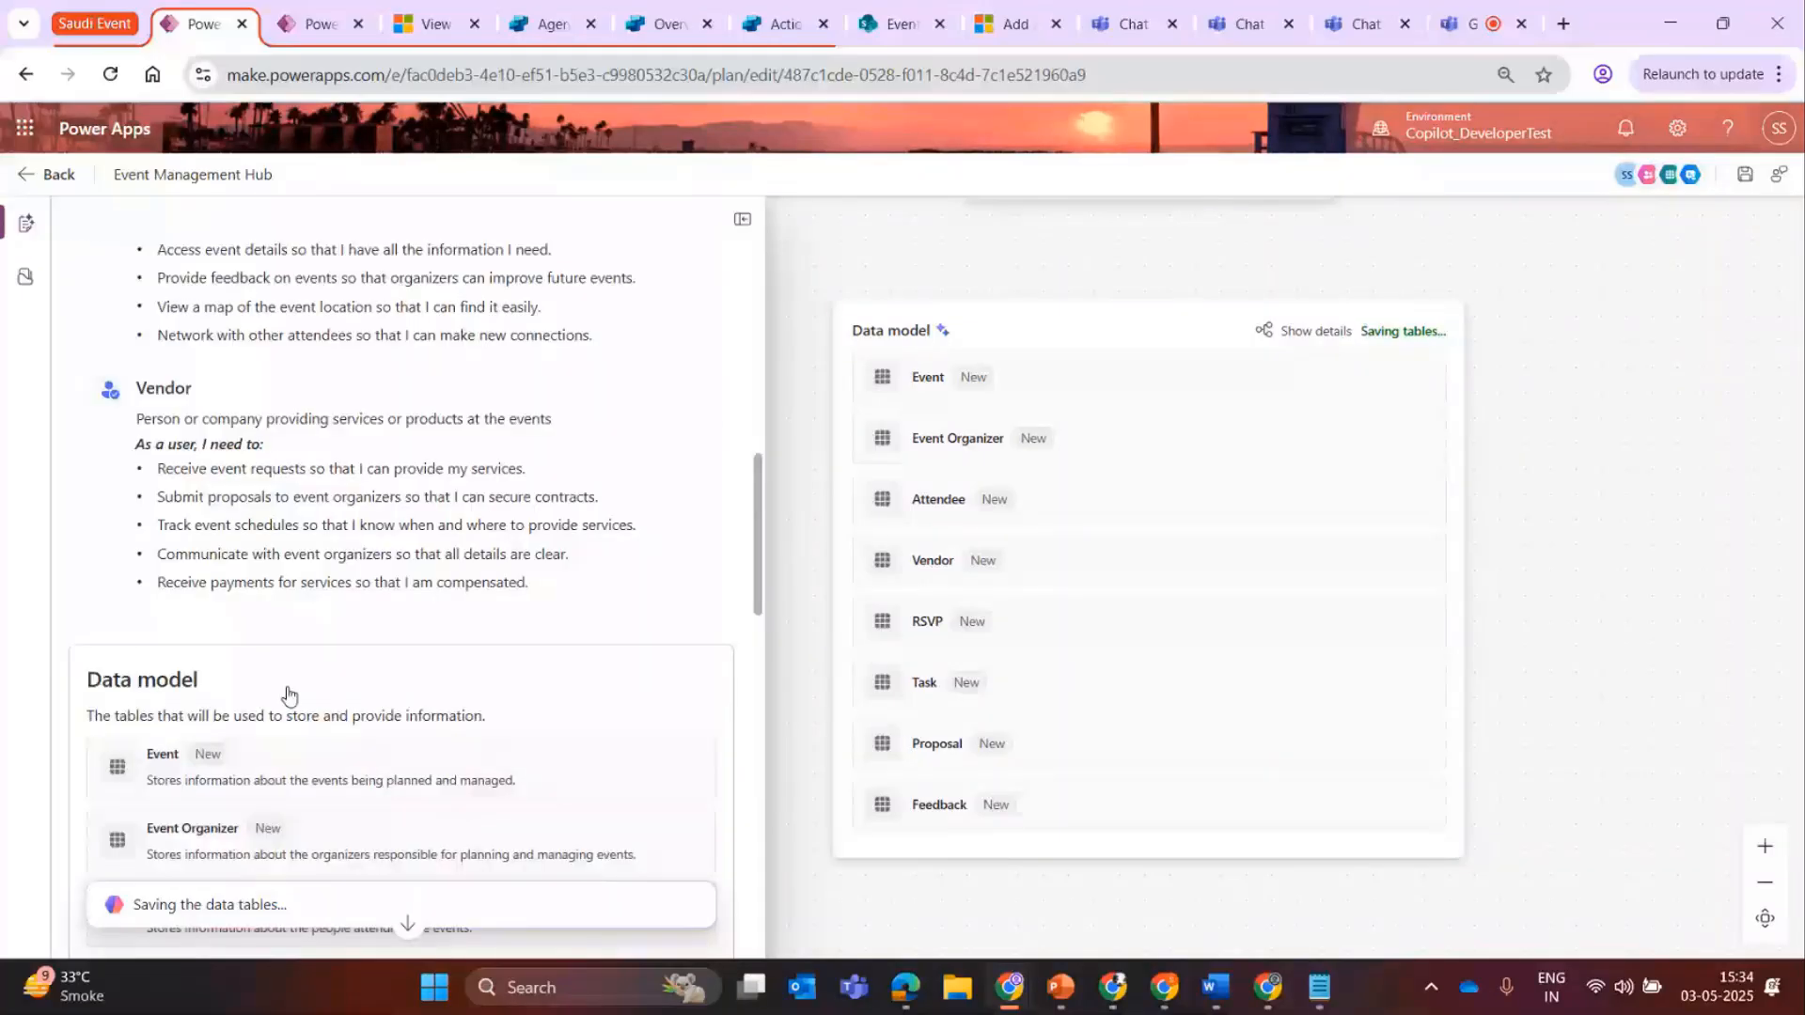
{"action": "scroll", "coordinate": [542, 670], "scroll_direction": "down", "scroll_amount": 2}
{"action": "scroll", "coordinate": [541, 670], "scroll_direction": "down", "scroll_amount": 2}
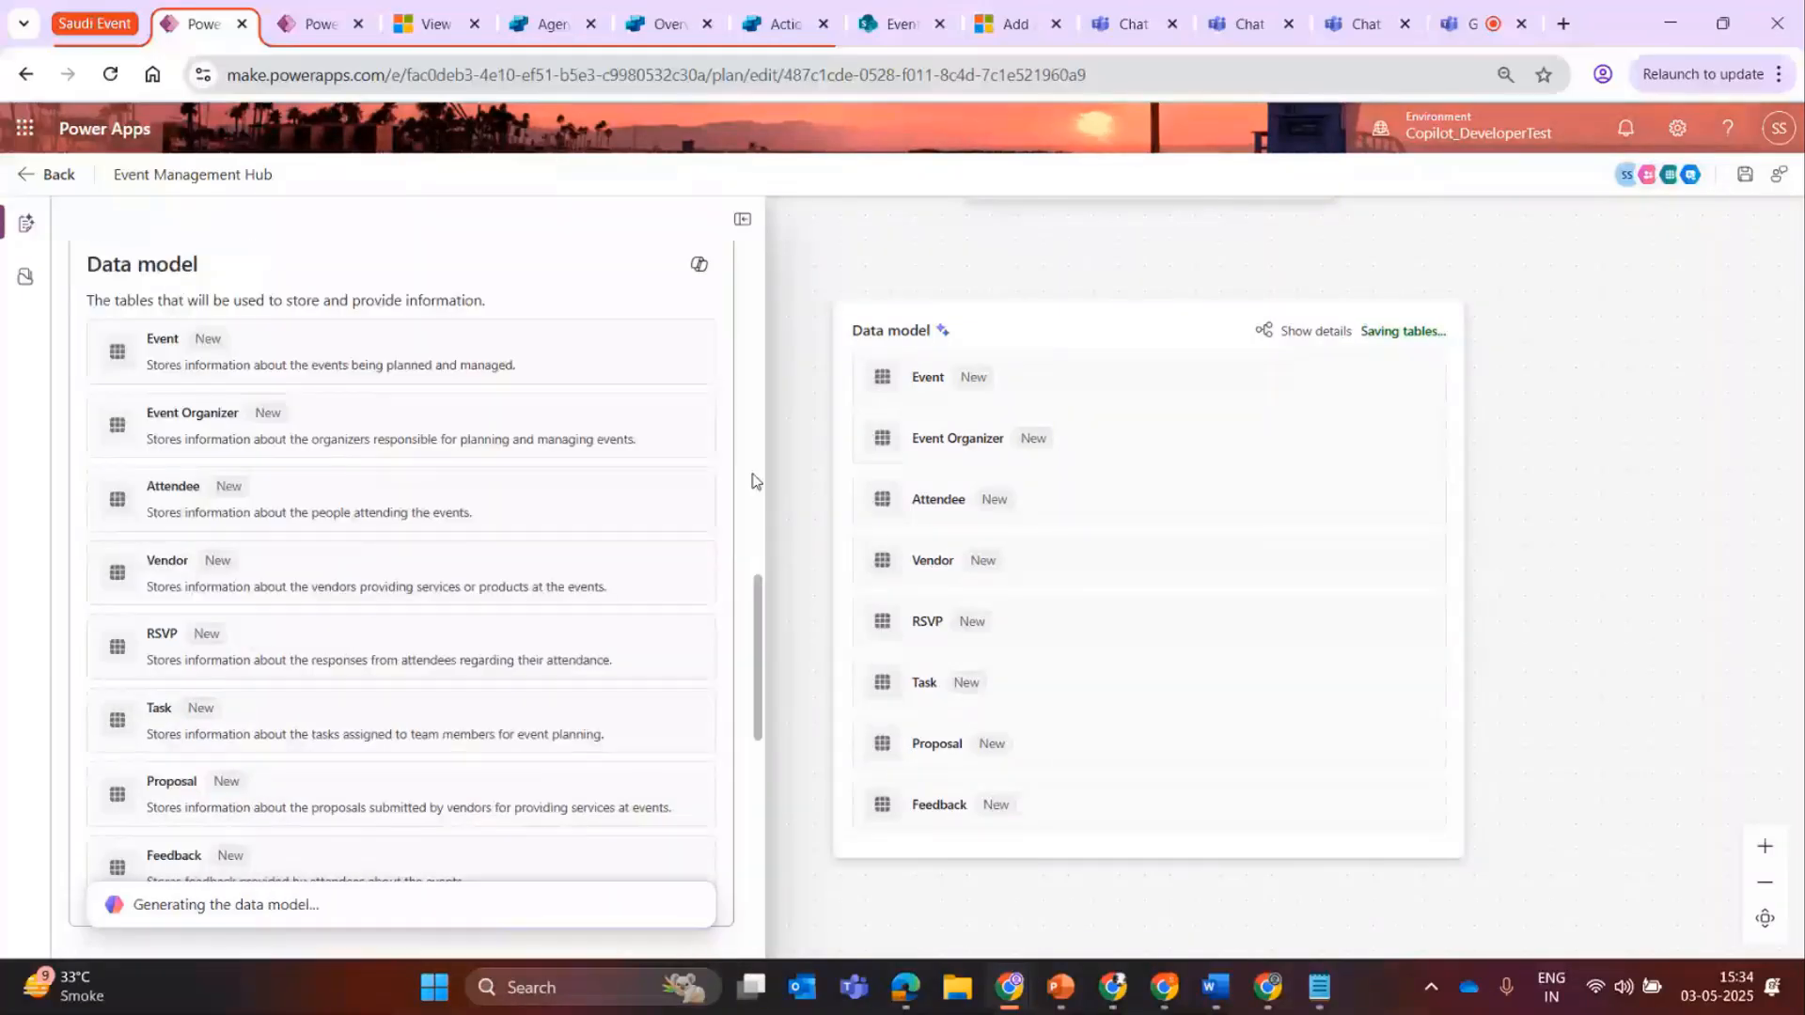
{"action": "scroll", "coordinate": [751, 461], "scroll_direction": "up", "scroll_amount": 9}
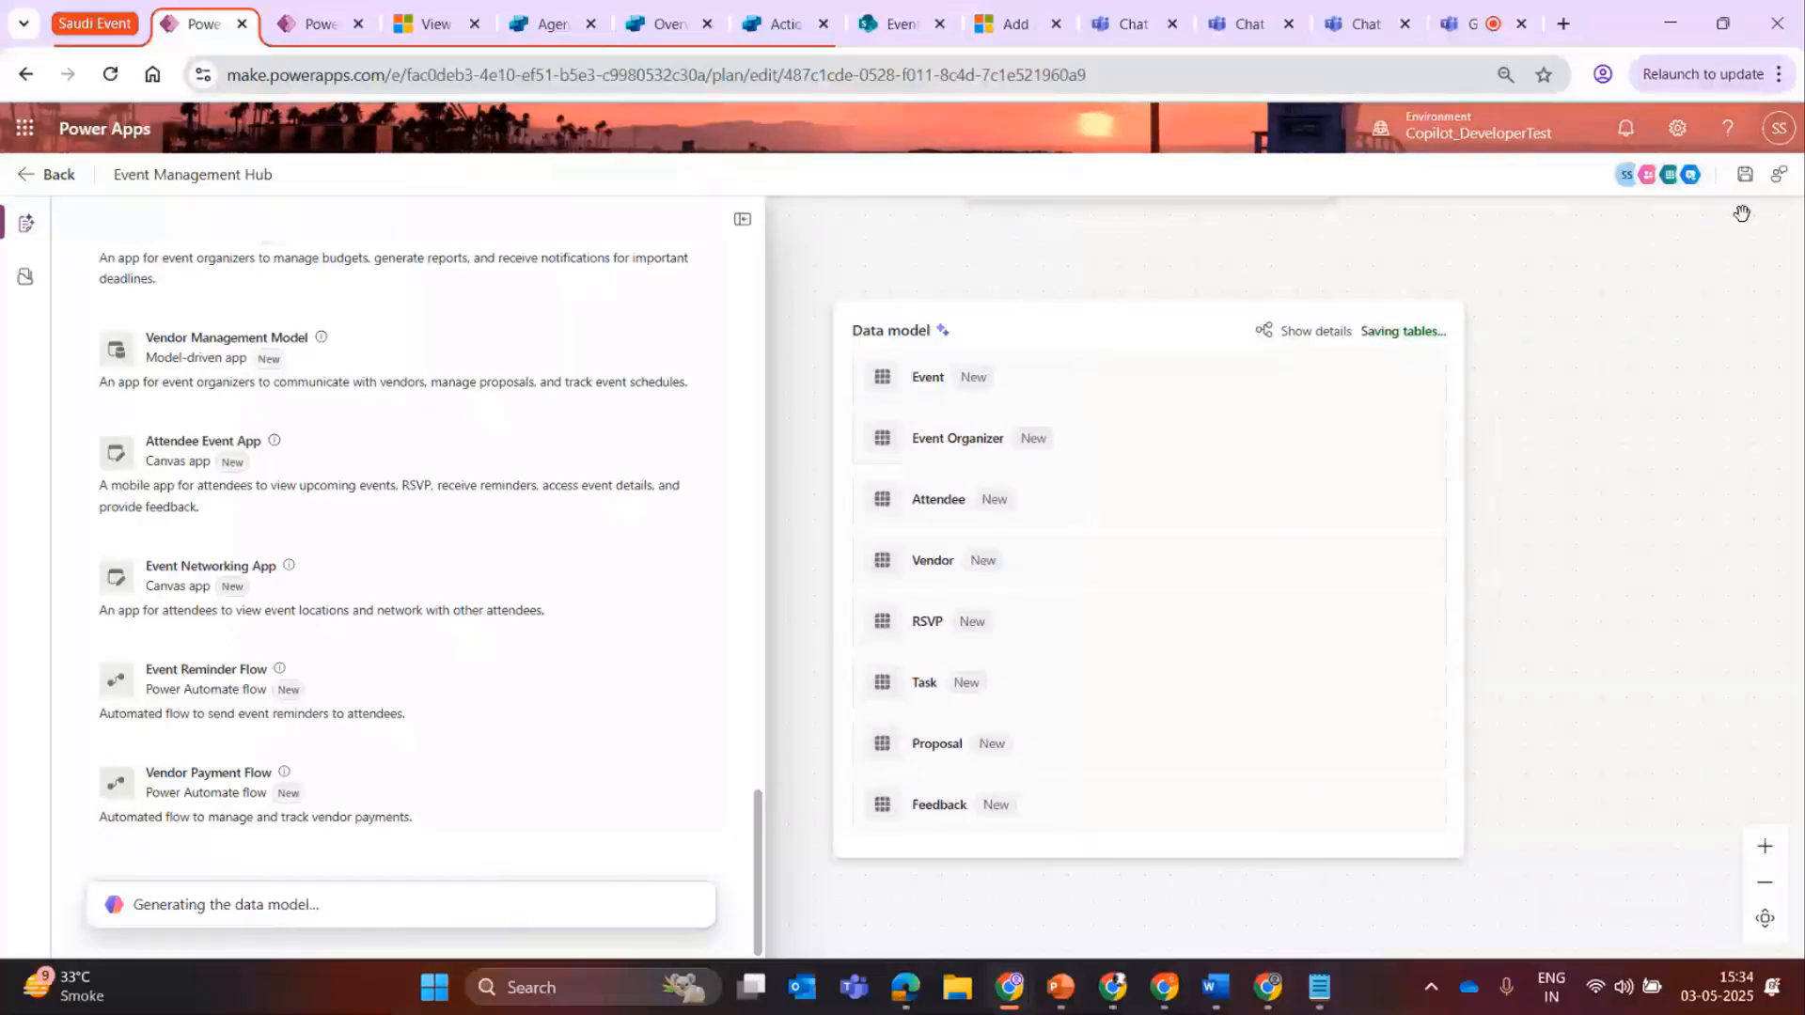
Save the Event Management Hub plan and return to its user requirements.
{"action": "left_click", "coordinate": [1745, 176]}
{"action": "left_click_drag", "start_coordinate": [758, 829], "coordinate": [749, 364]}
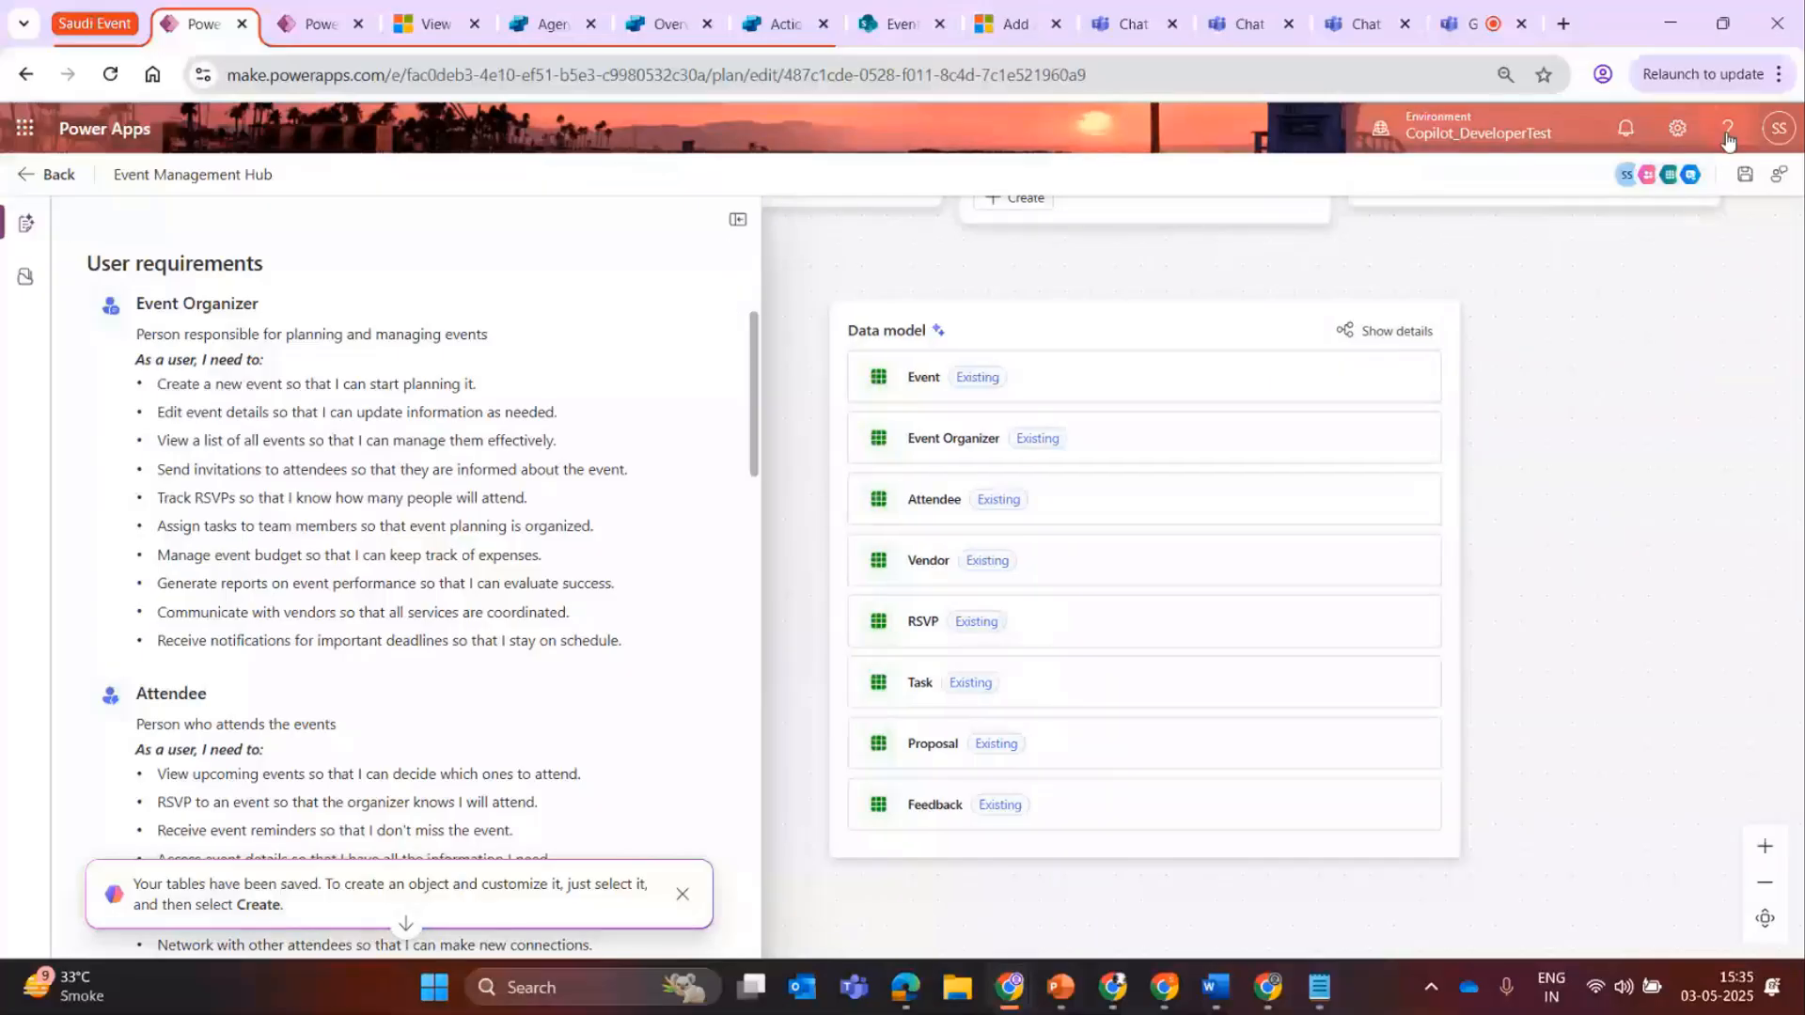
{"action": "left_click_drag", "start_coordinate": [753, 468], "coordinate": [750, 474]}
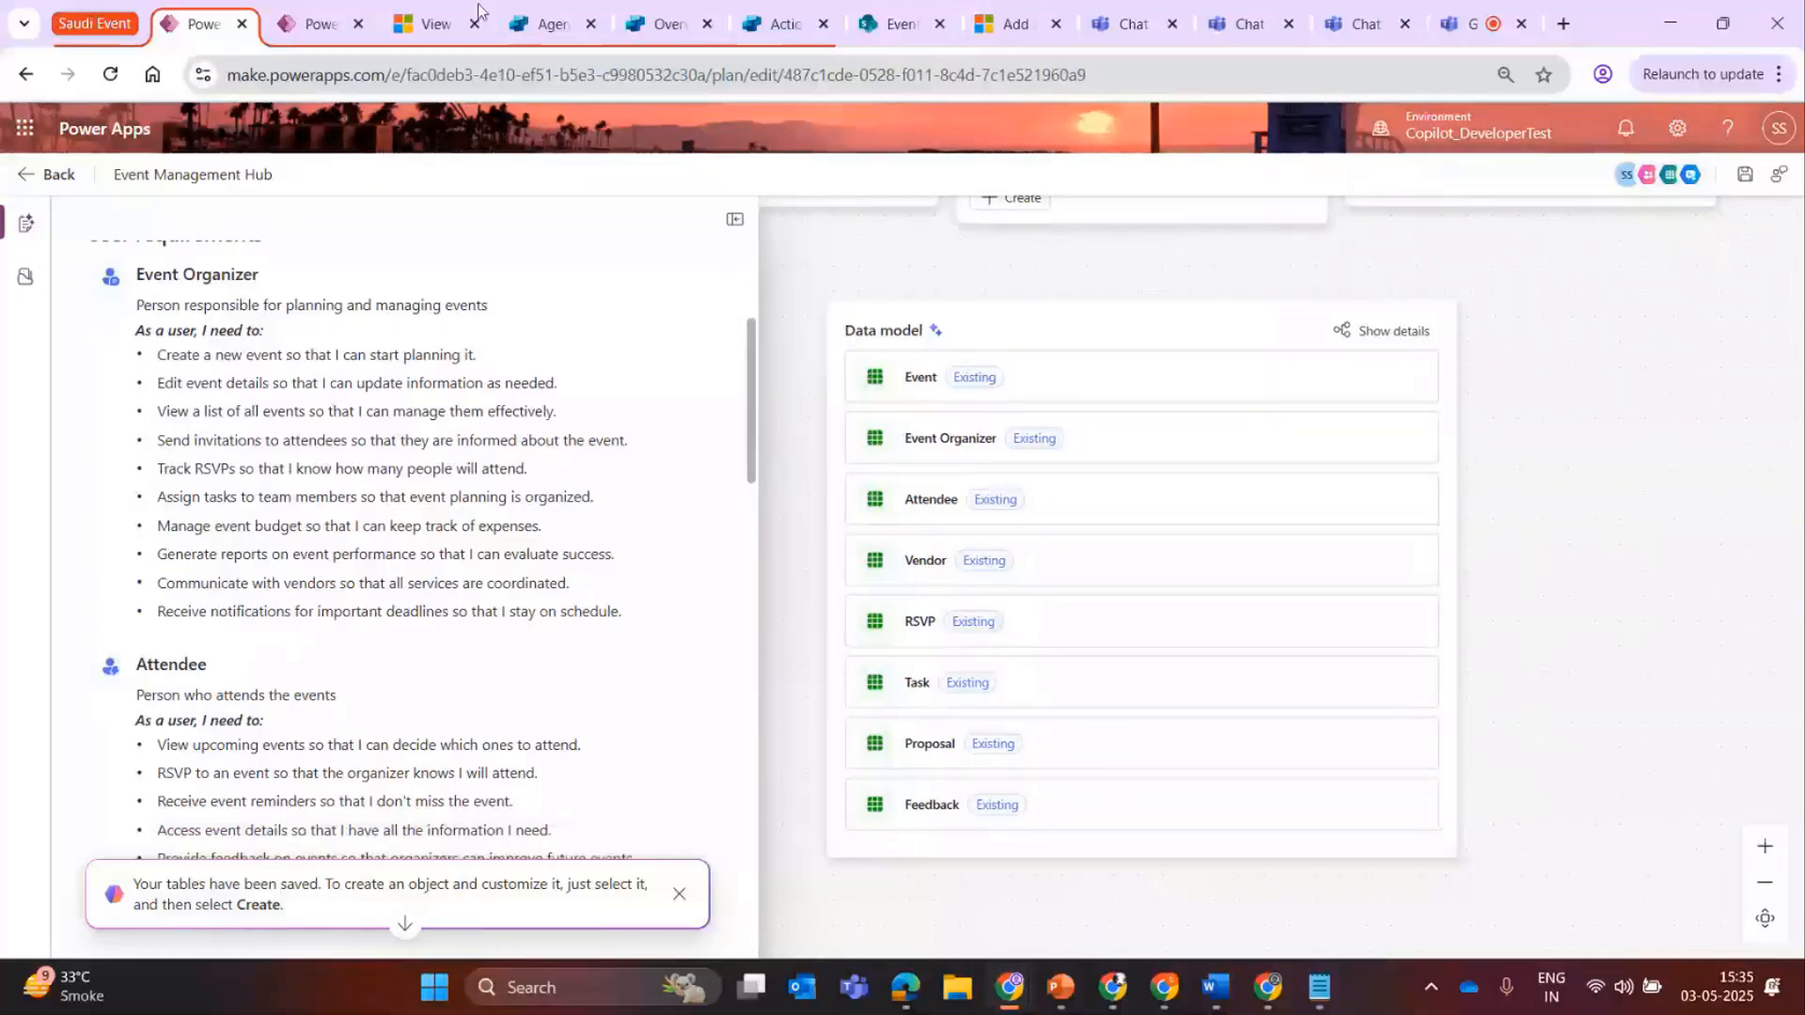
Open the Power Apps Flows page in a separate browser tab.
{"action": "left_click", "coordinate": [317, 14]}
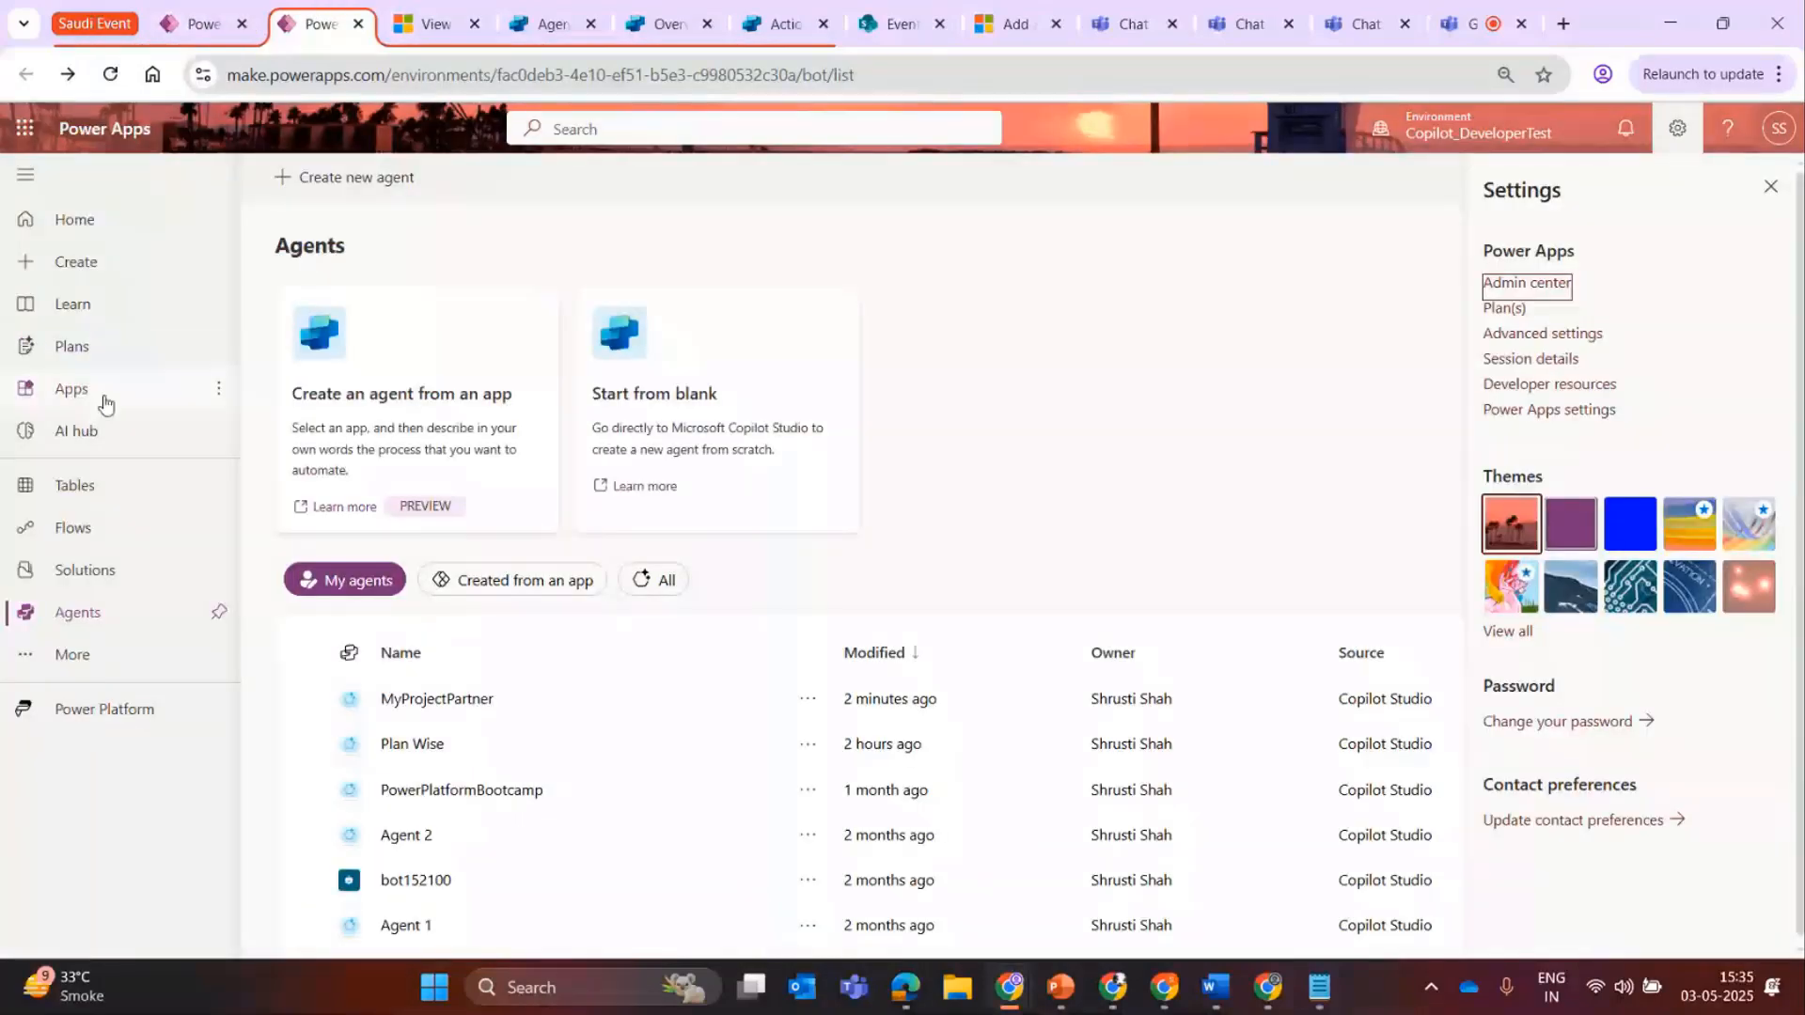
{"action": "left_click", "coordinate": [218, 527]}
{"action": "left_click", "coordinate": [346, 533]}
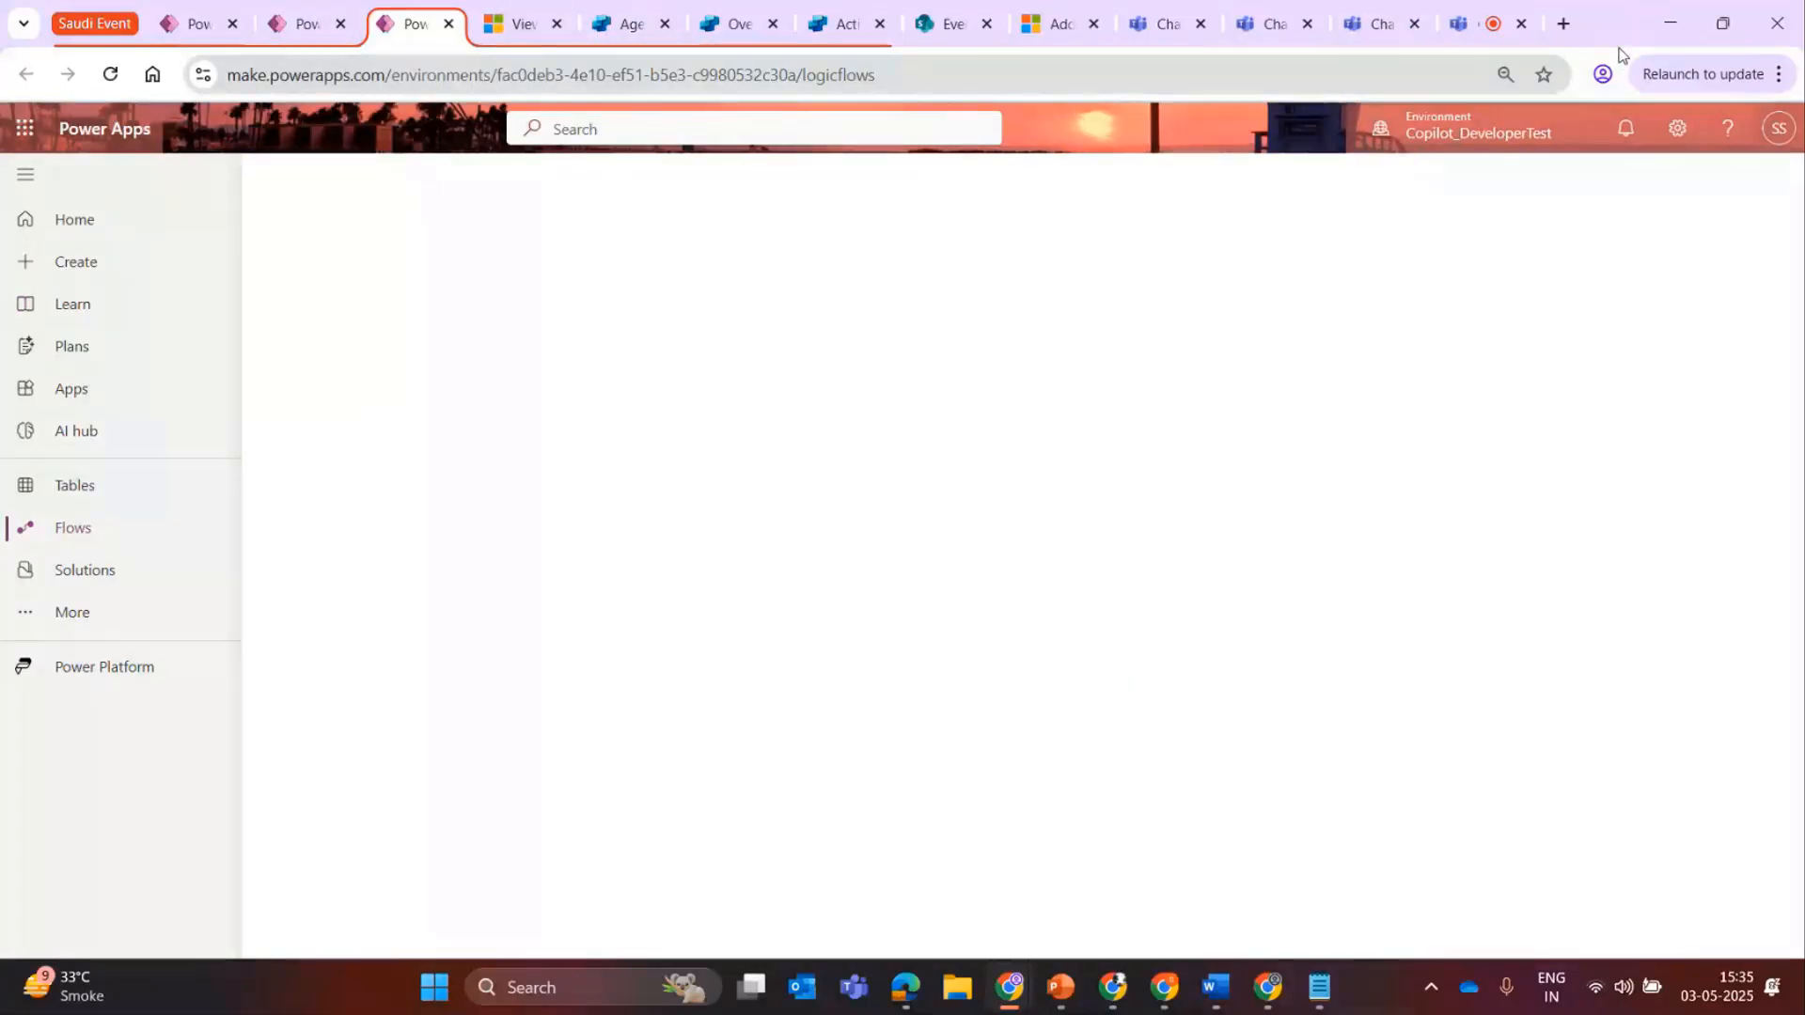
Open Power Automate at make.powerautomate.com in a new browser tab.
{"action": "left_click", "coordinate": [1564, 26]}
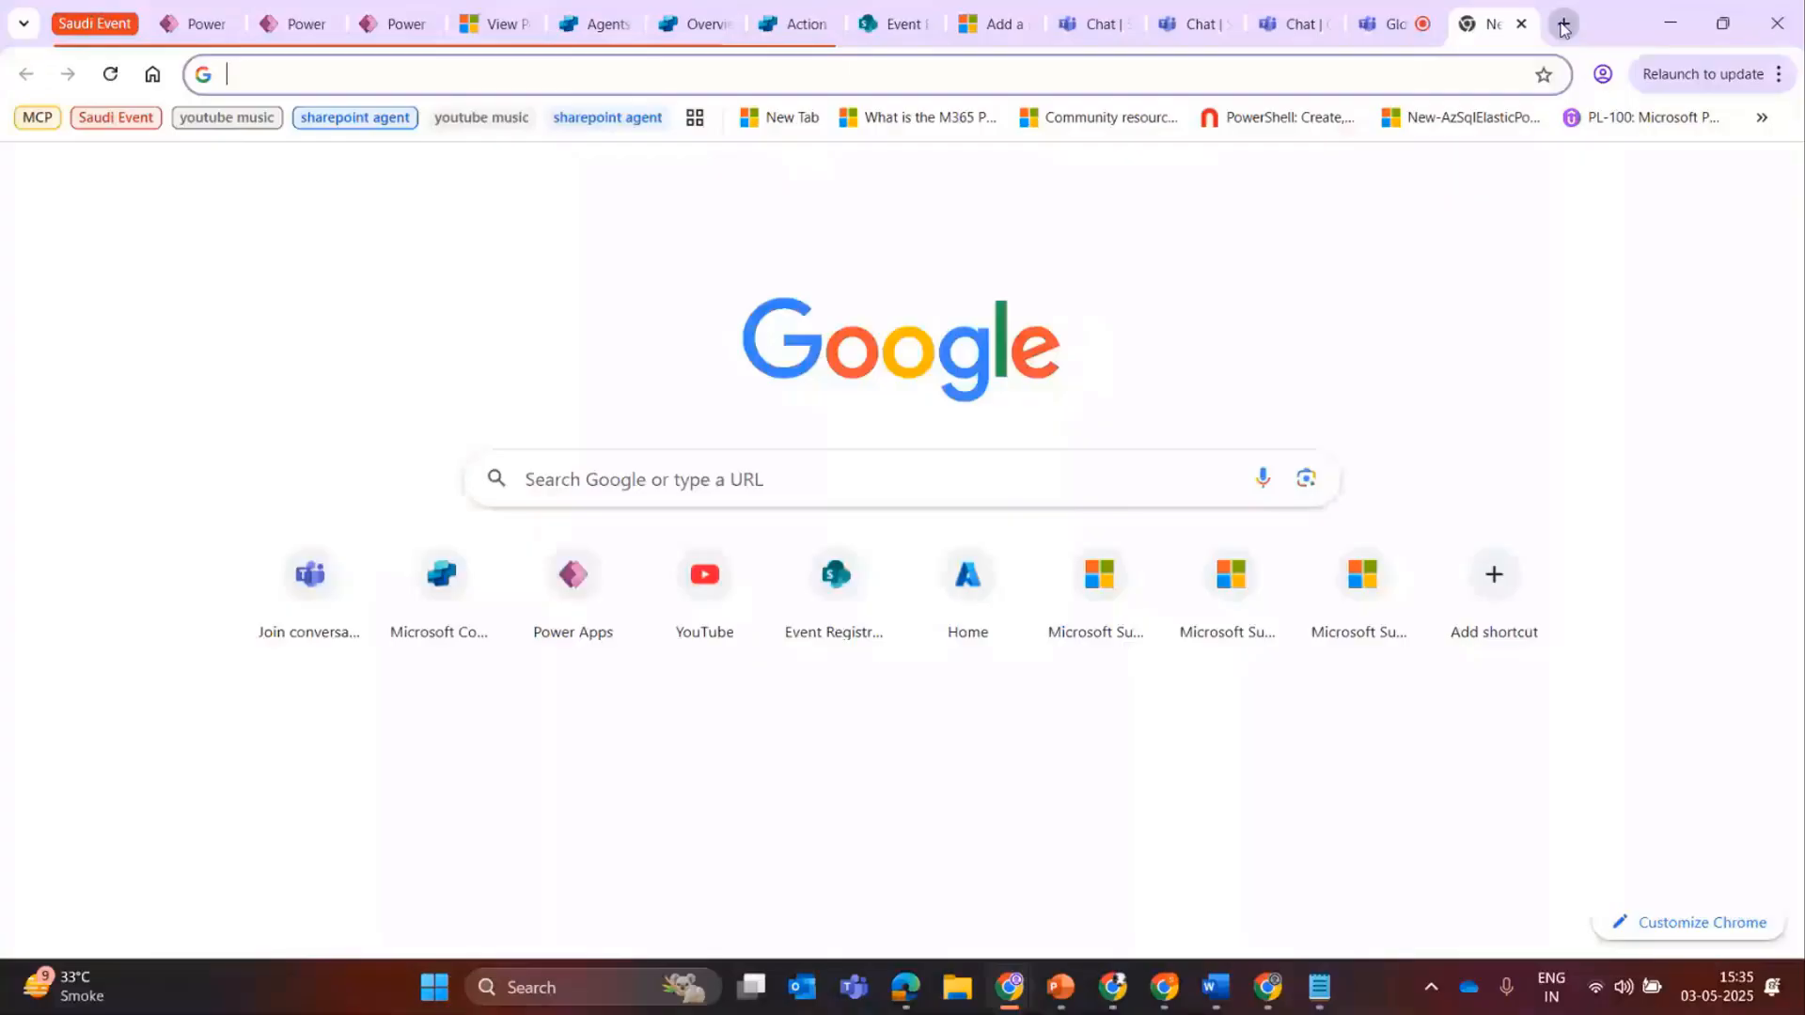
{"action": "type", "text": "make"}
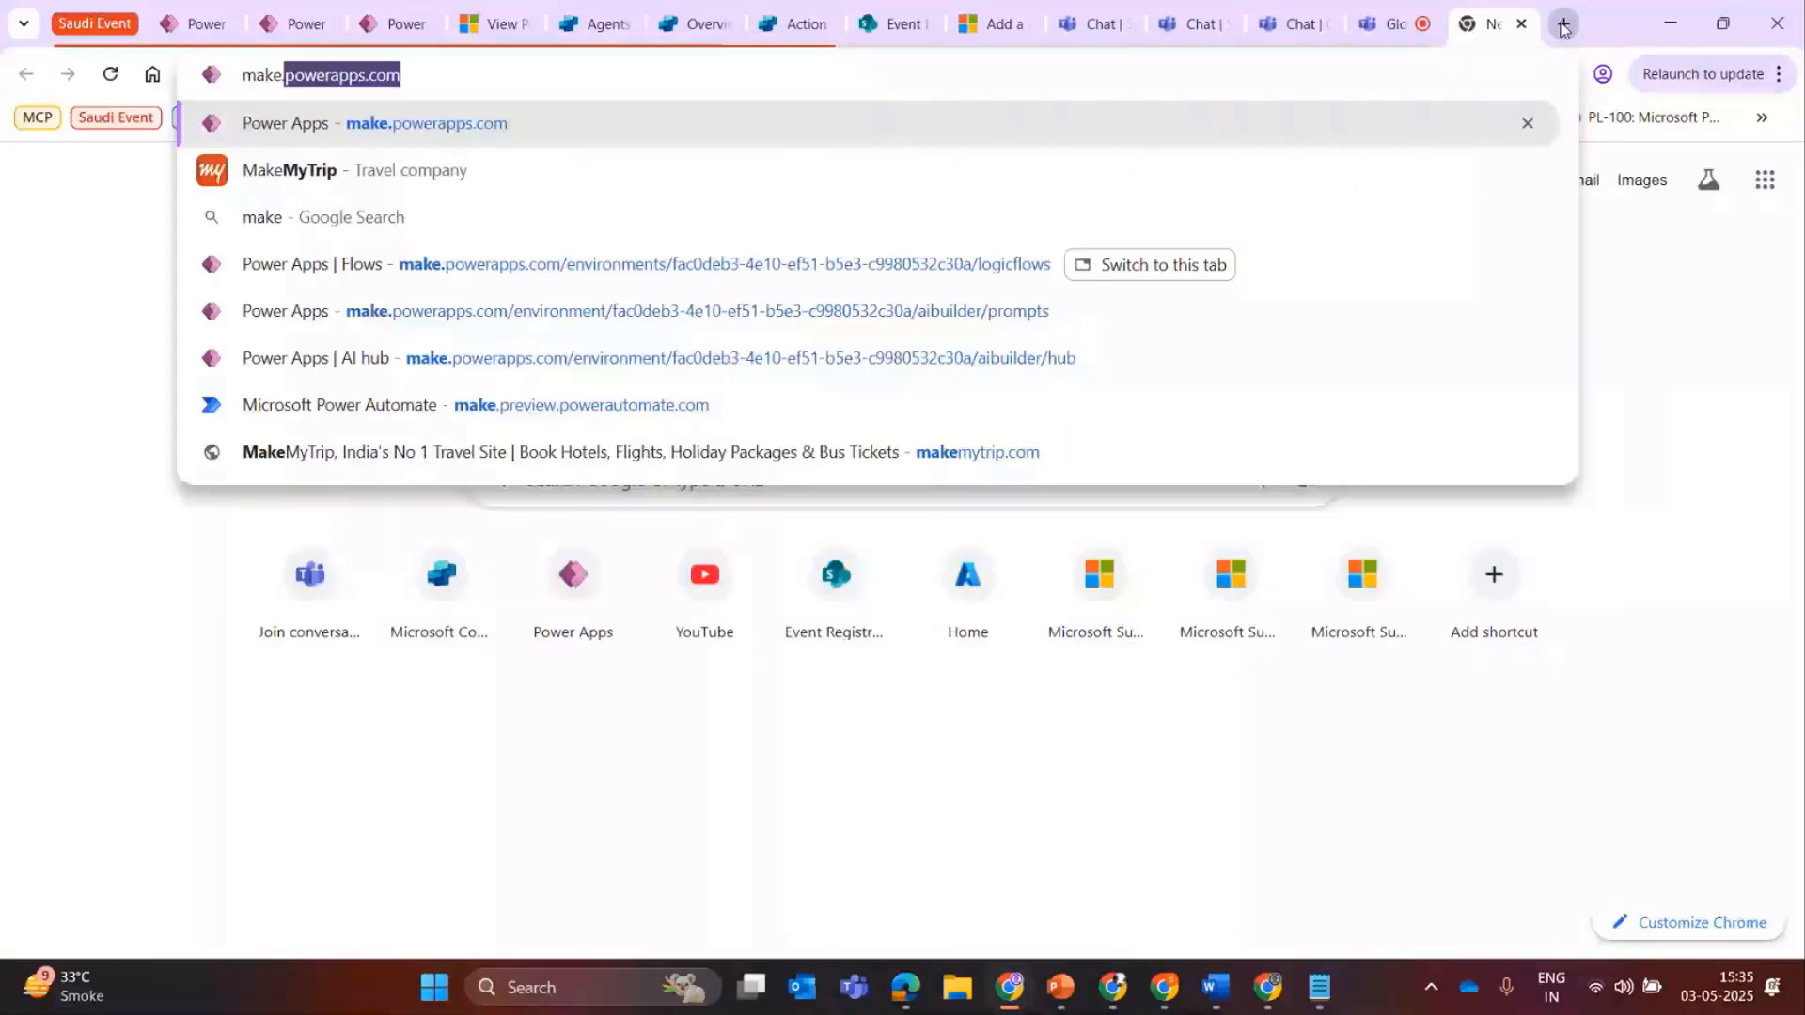
{"action": "type", "text": ".powerautomae"}
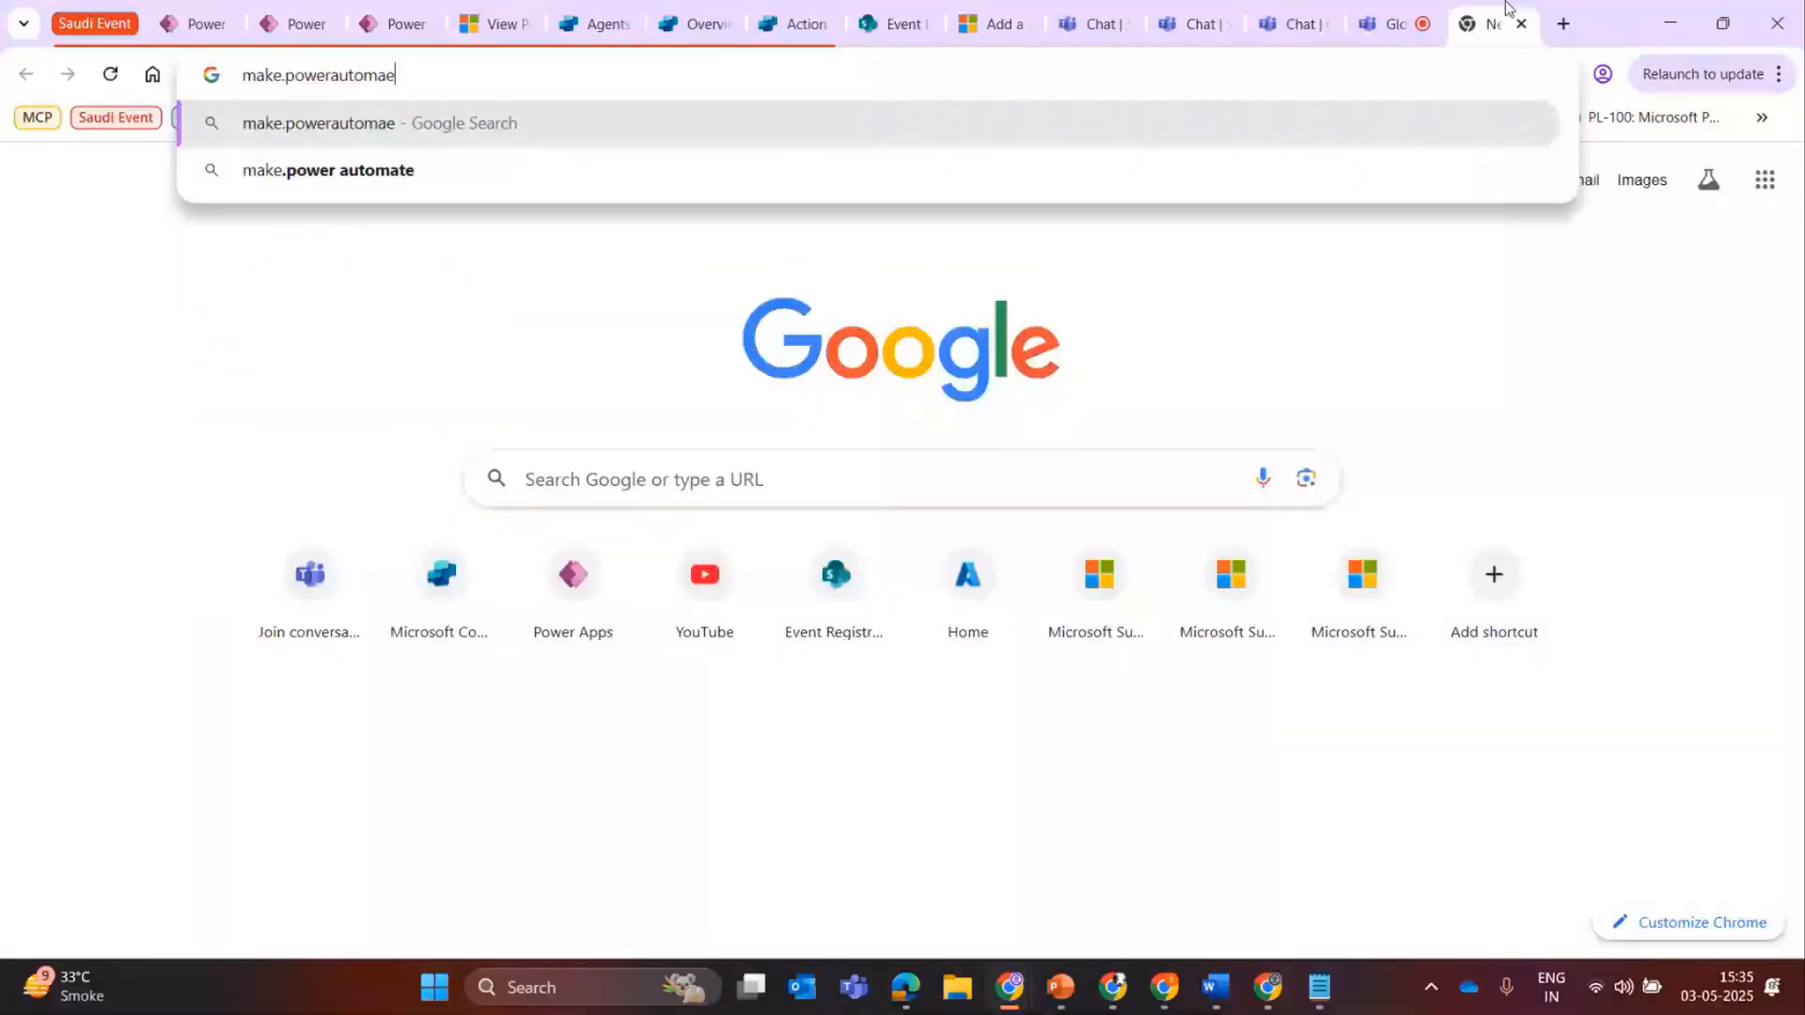
{"action": "key", "text": "BackSpace"}
{"action": "type", "text": "te.com"}
{"action": "key", "text": "Return"}
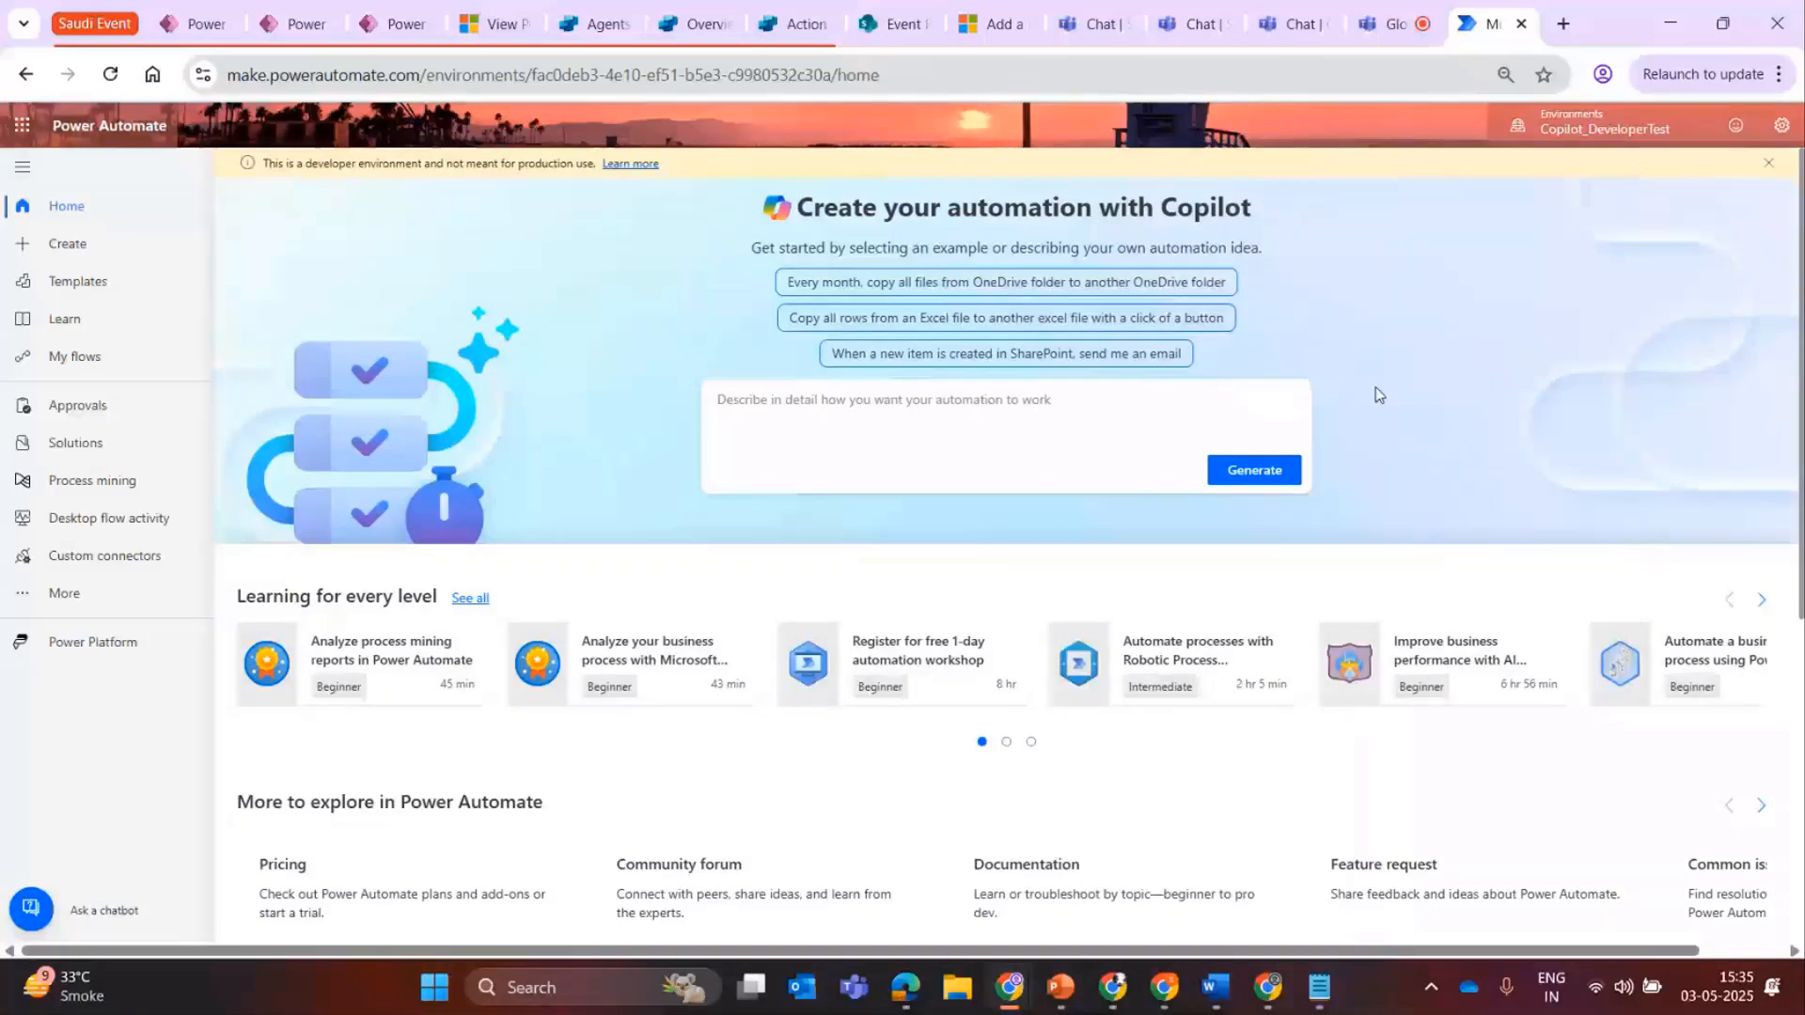
Start the Copilot automation description with "I have an automation requirement where whenever a file is created in SharePoint,".
{"action": "left_click", "coordinate": [803, 422]}
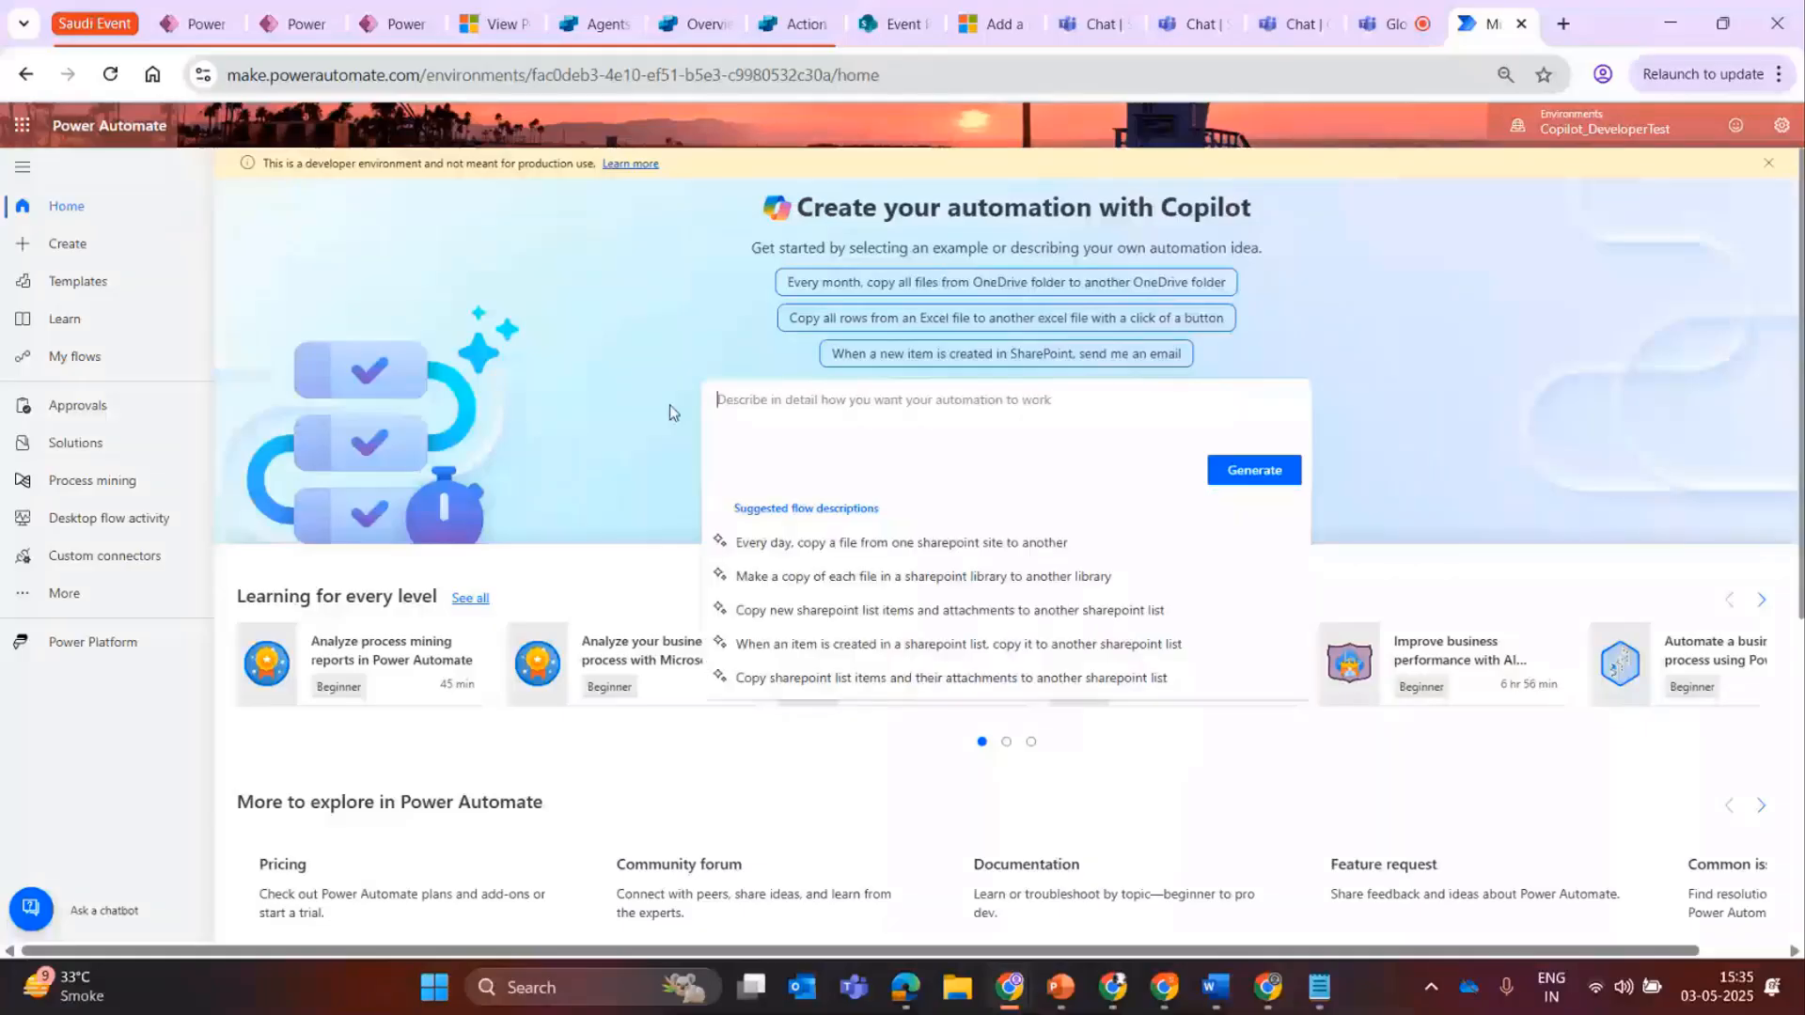
{"action": "type", "text": "I have"}
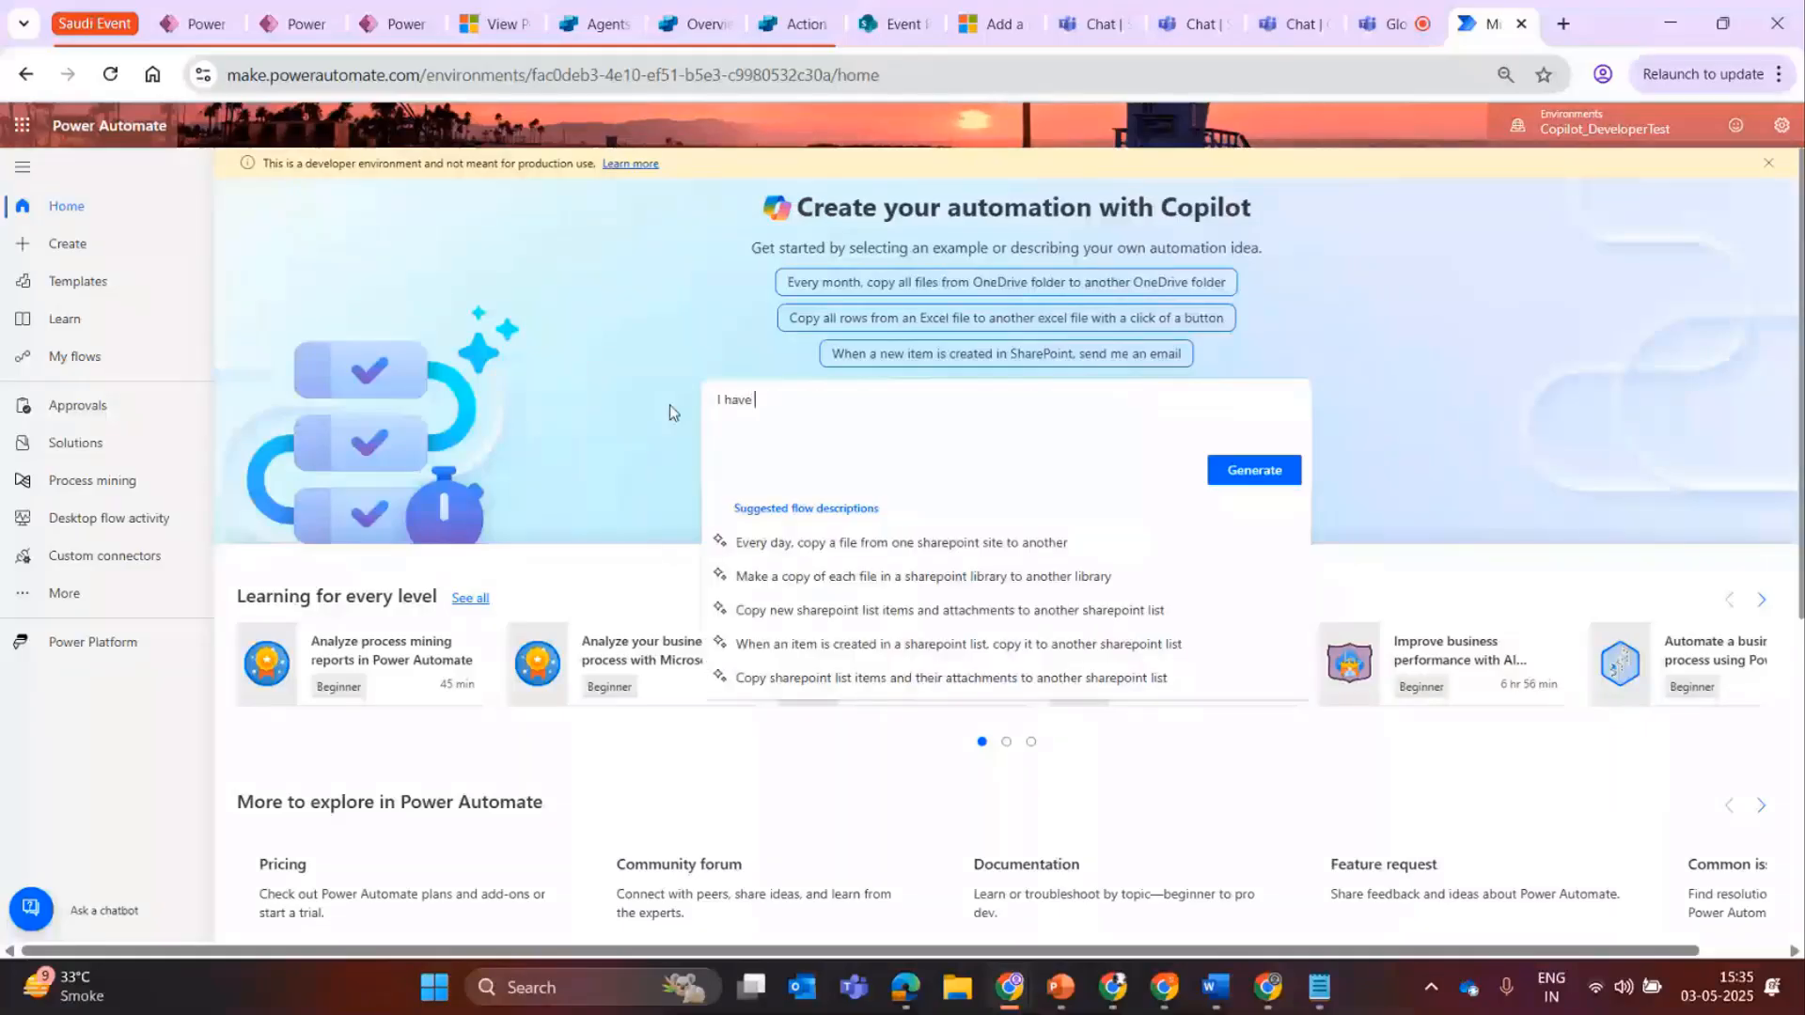
{"action": "type", "text": " an auto"}
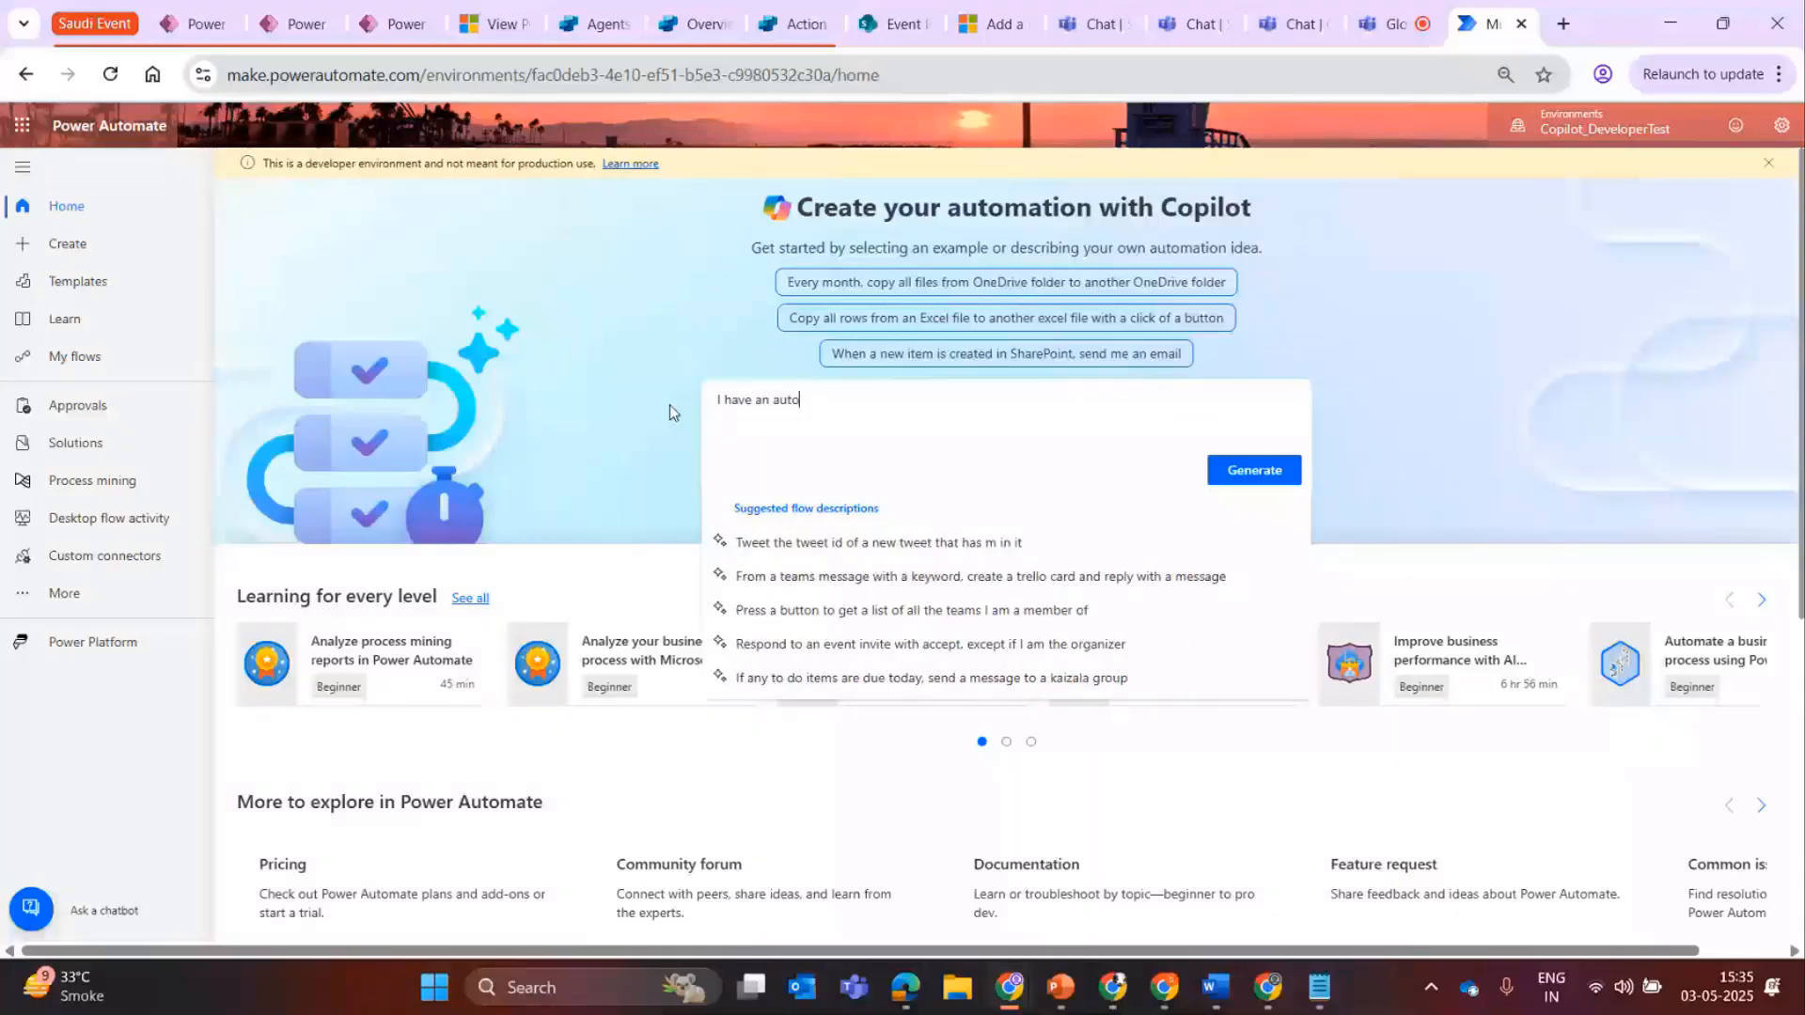
{"action": "type", "text": "mation requireemtn"}
{"action": "key", "text": "BackSpace"}
{"action": "key", "text": "BackSpace"}
{"action": "key", "text": "BackSpace"}
{"action": "key", "text": "BackSpace"}
{"action": "type", "text": "ment where whenever"}
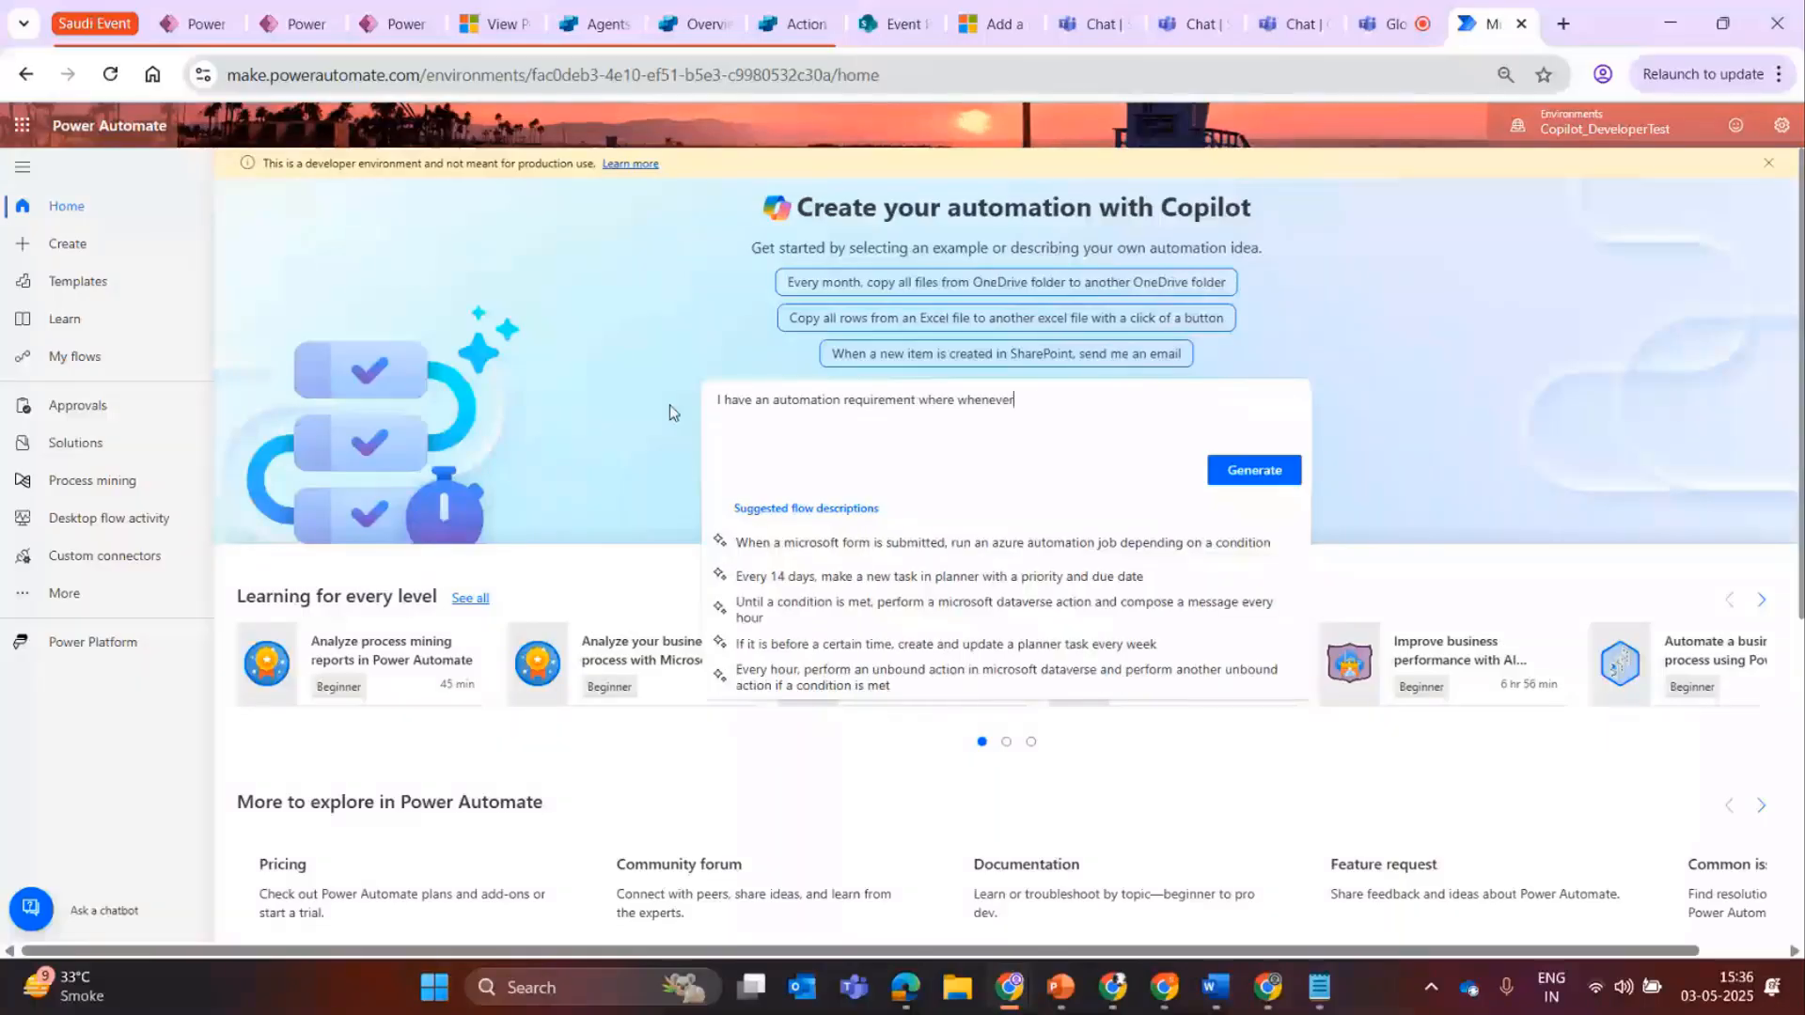
{"action": "type", "text": " a file is created in SharePoint, "}
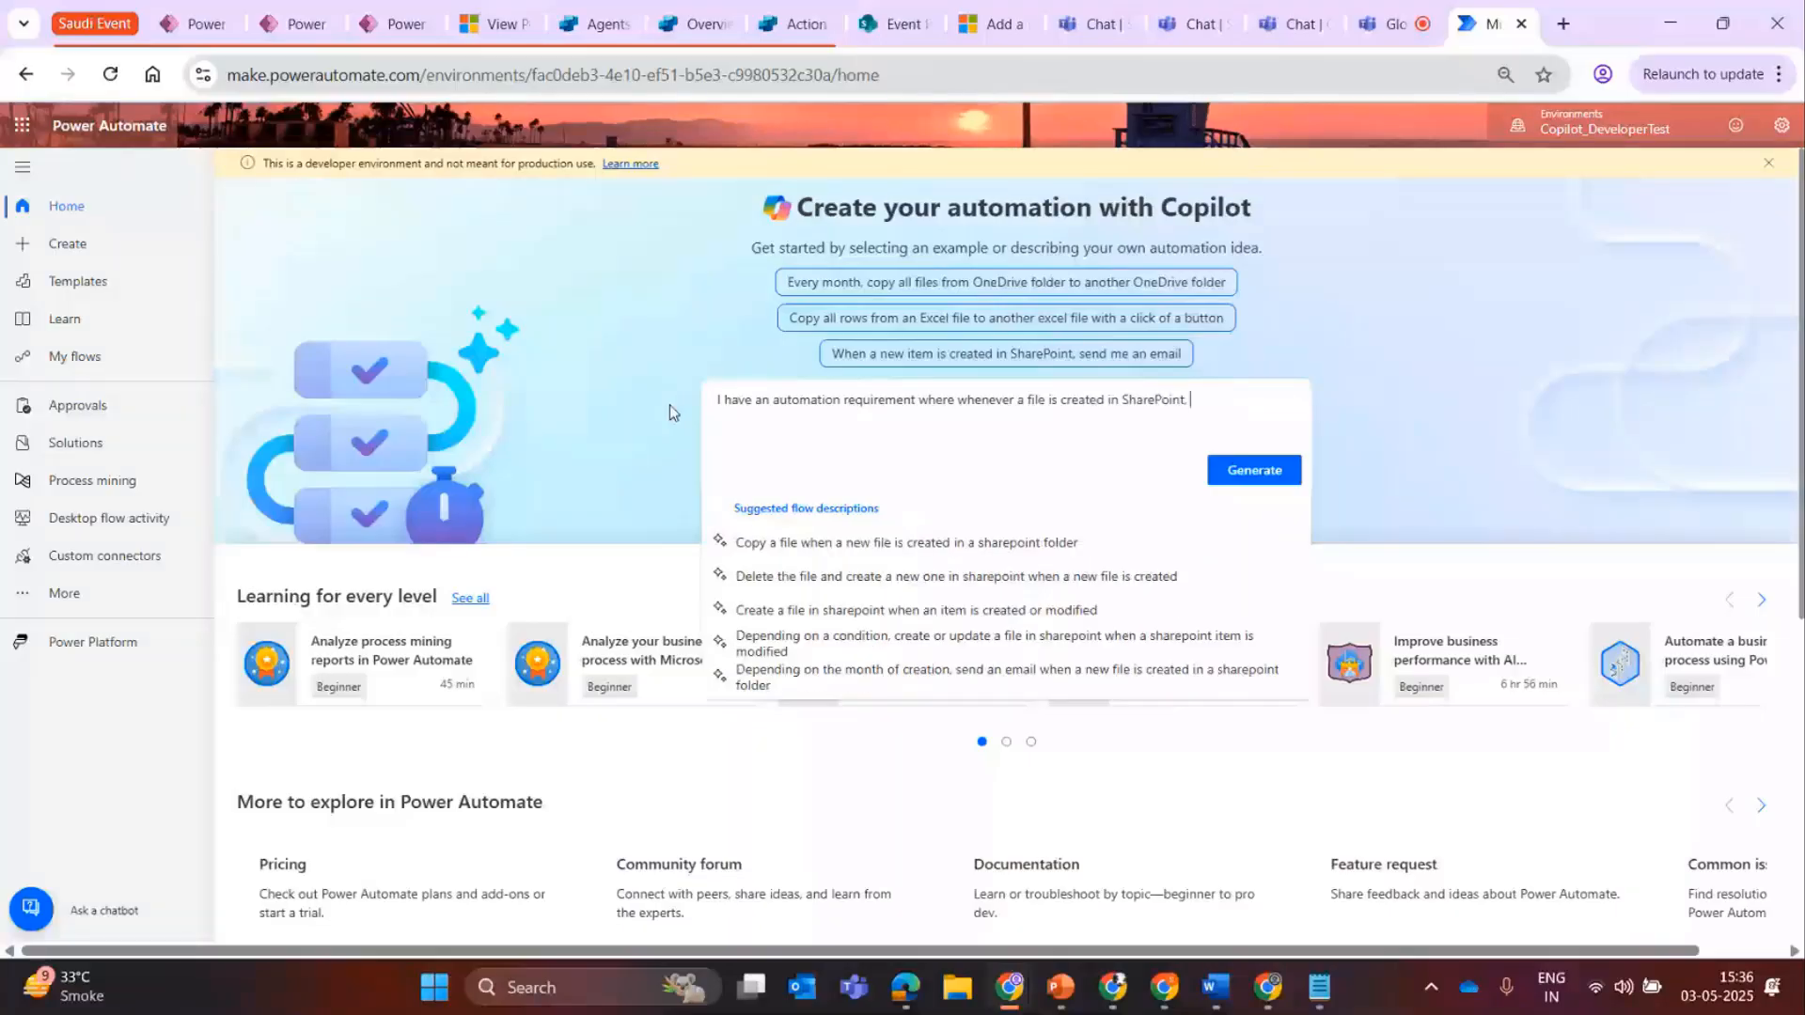
{"action": "type", "text": "I want to send an approava"}
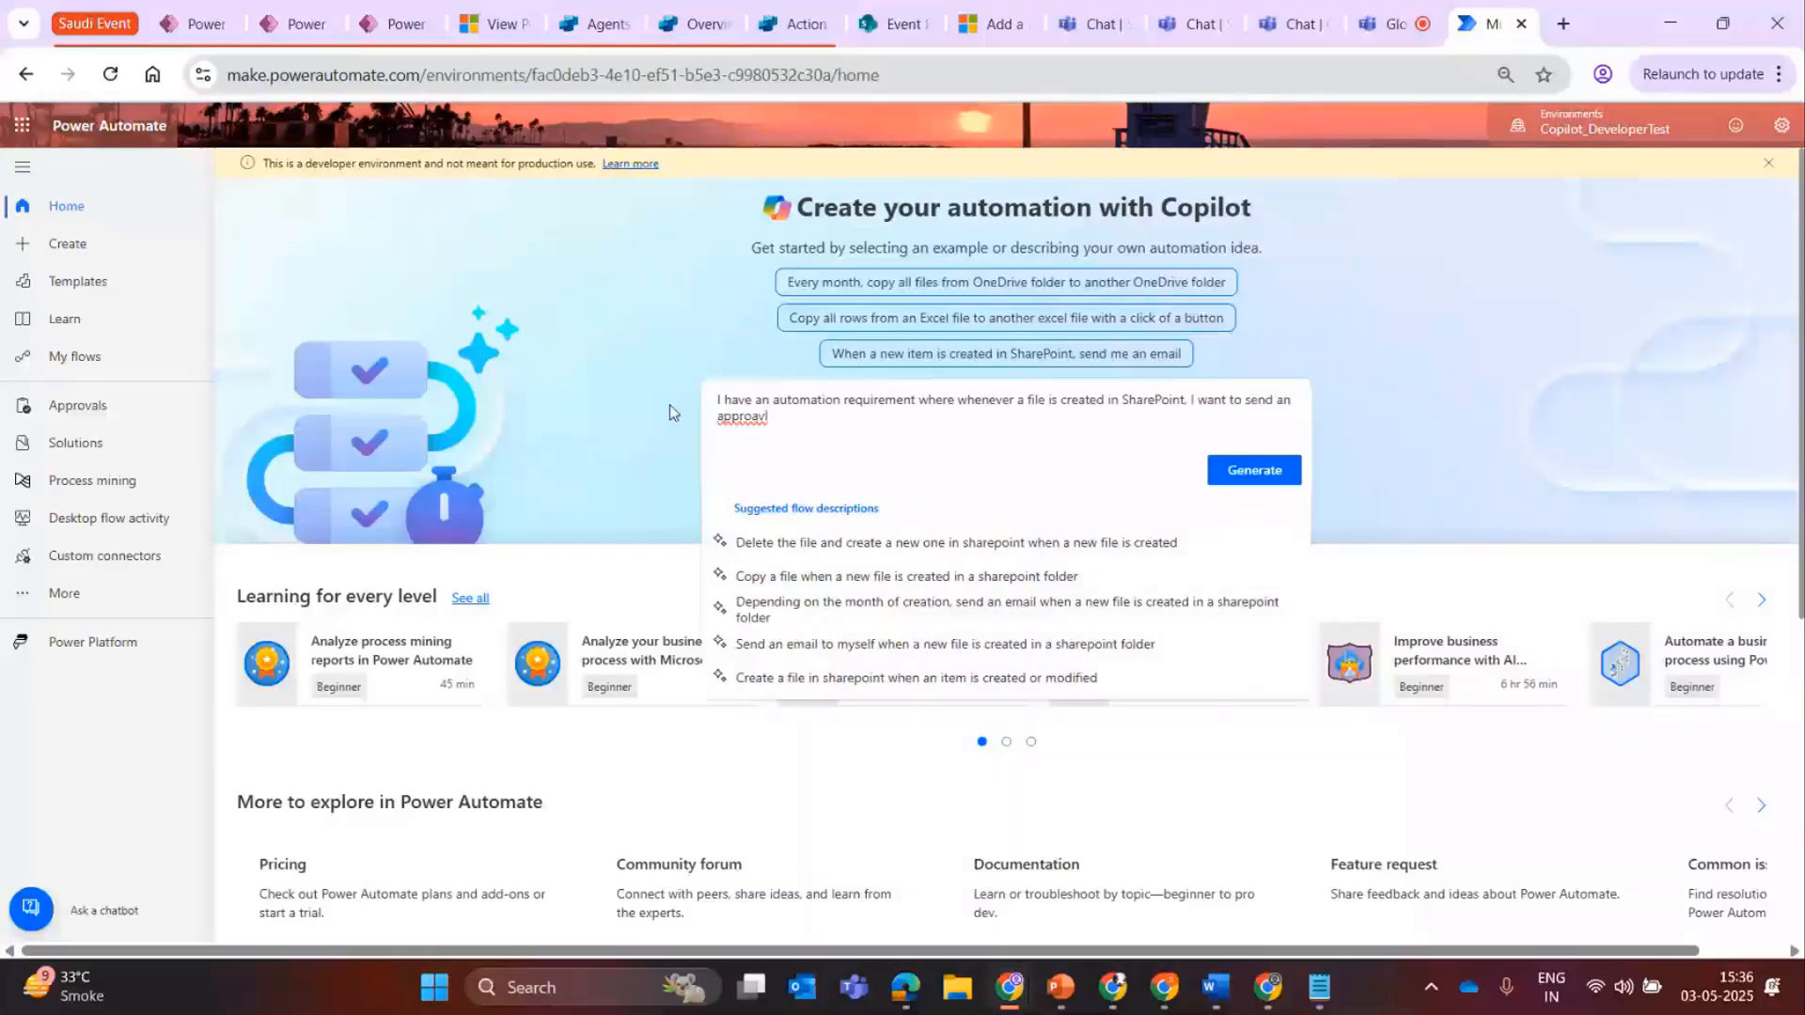
{"action": "type", "text": "l"}
Add "I want to send an approaval to a persona based on the approval status the message should be posted in tteams channel" and generate the flow.
{"action": "key", "text": "BackSpace"}
{"action": "type", "text": "al to "}
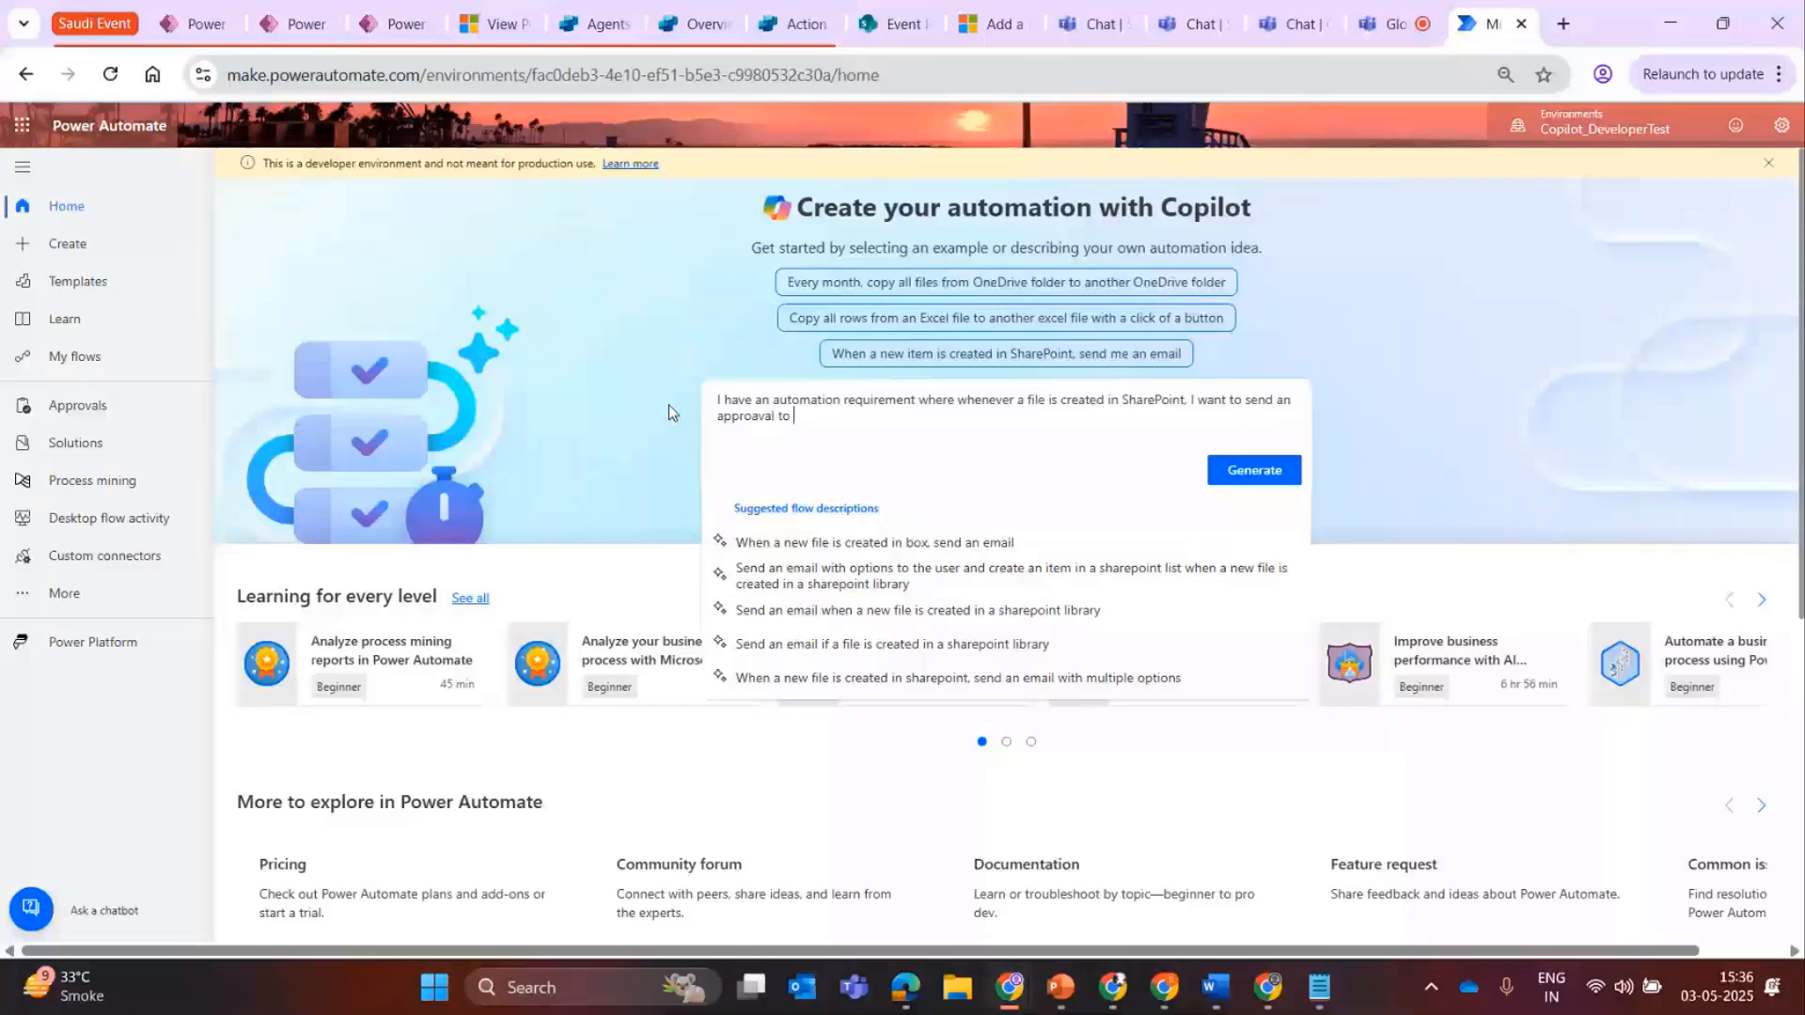
{"action": "type", "text": "a persona based on the a"}
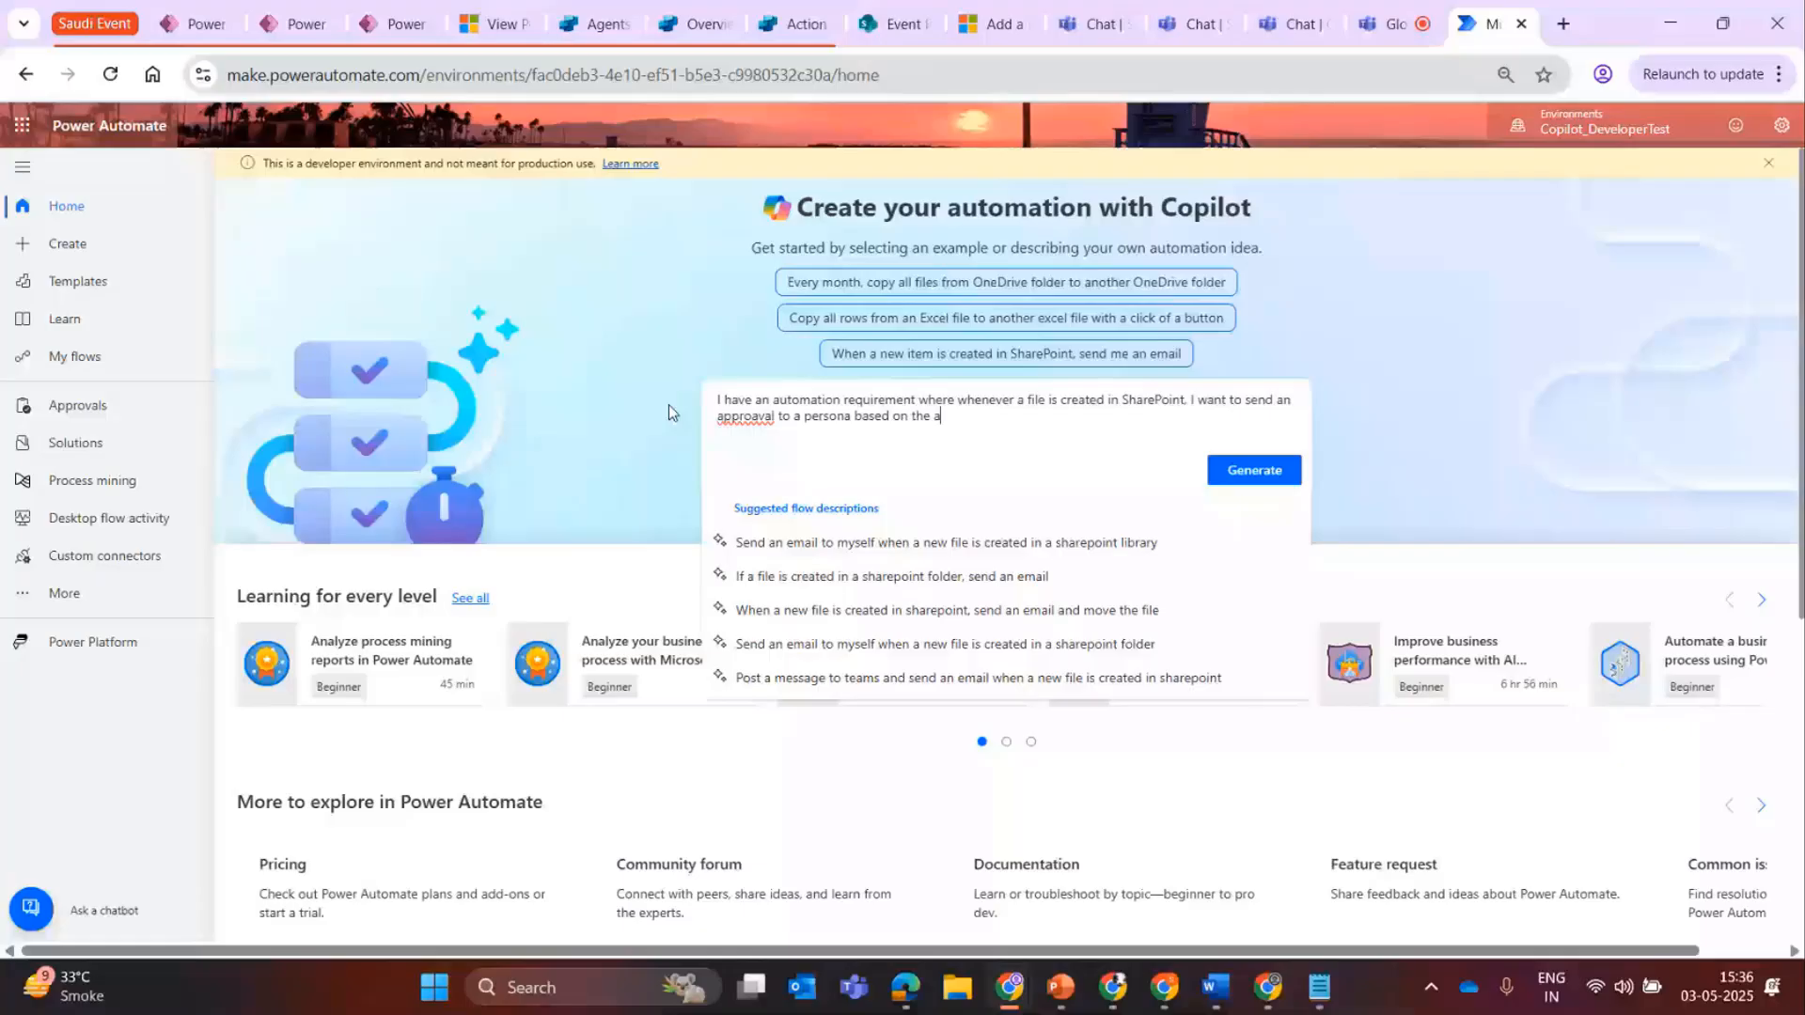
{"action": "type", "text": "pproval status"}
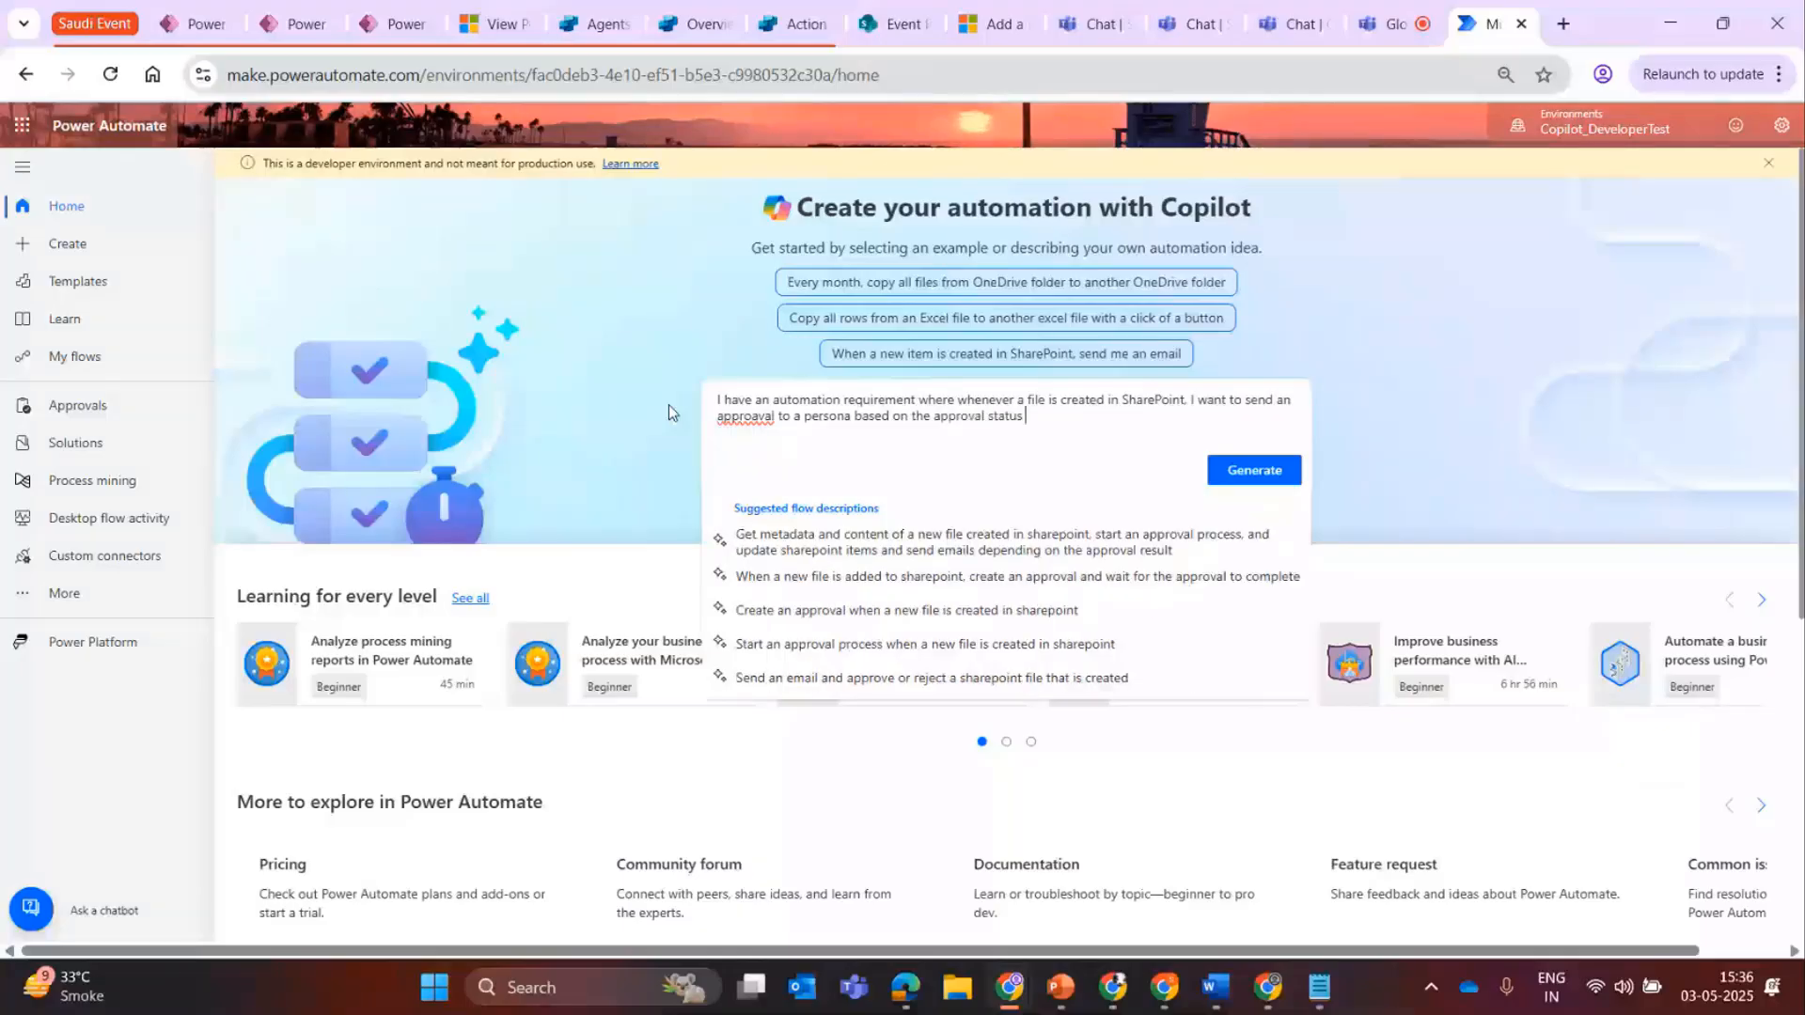
{"action": "type", "text": " the message should be pos"}
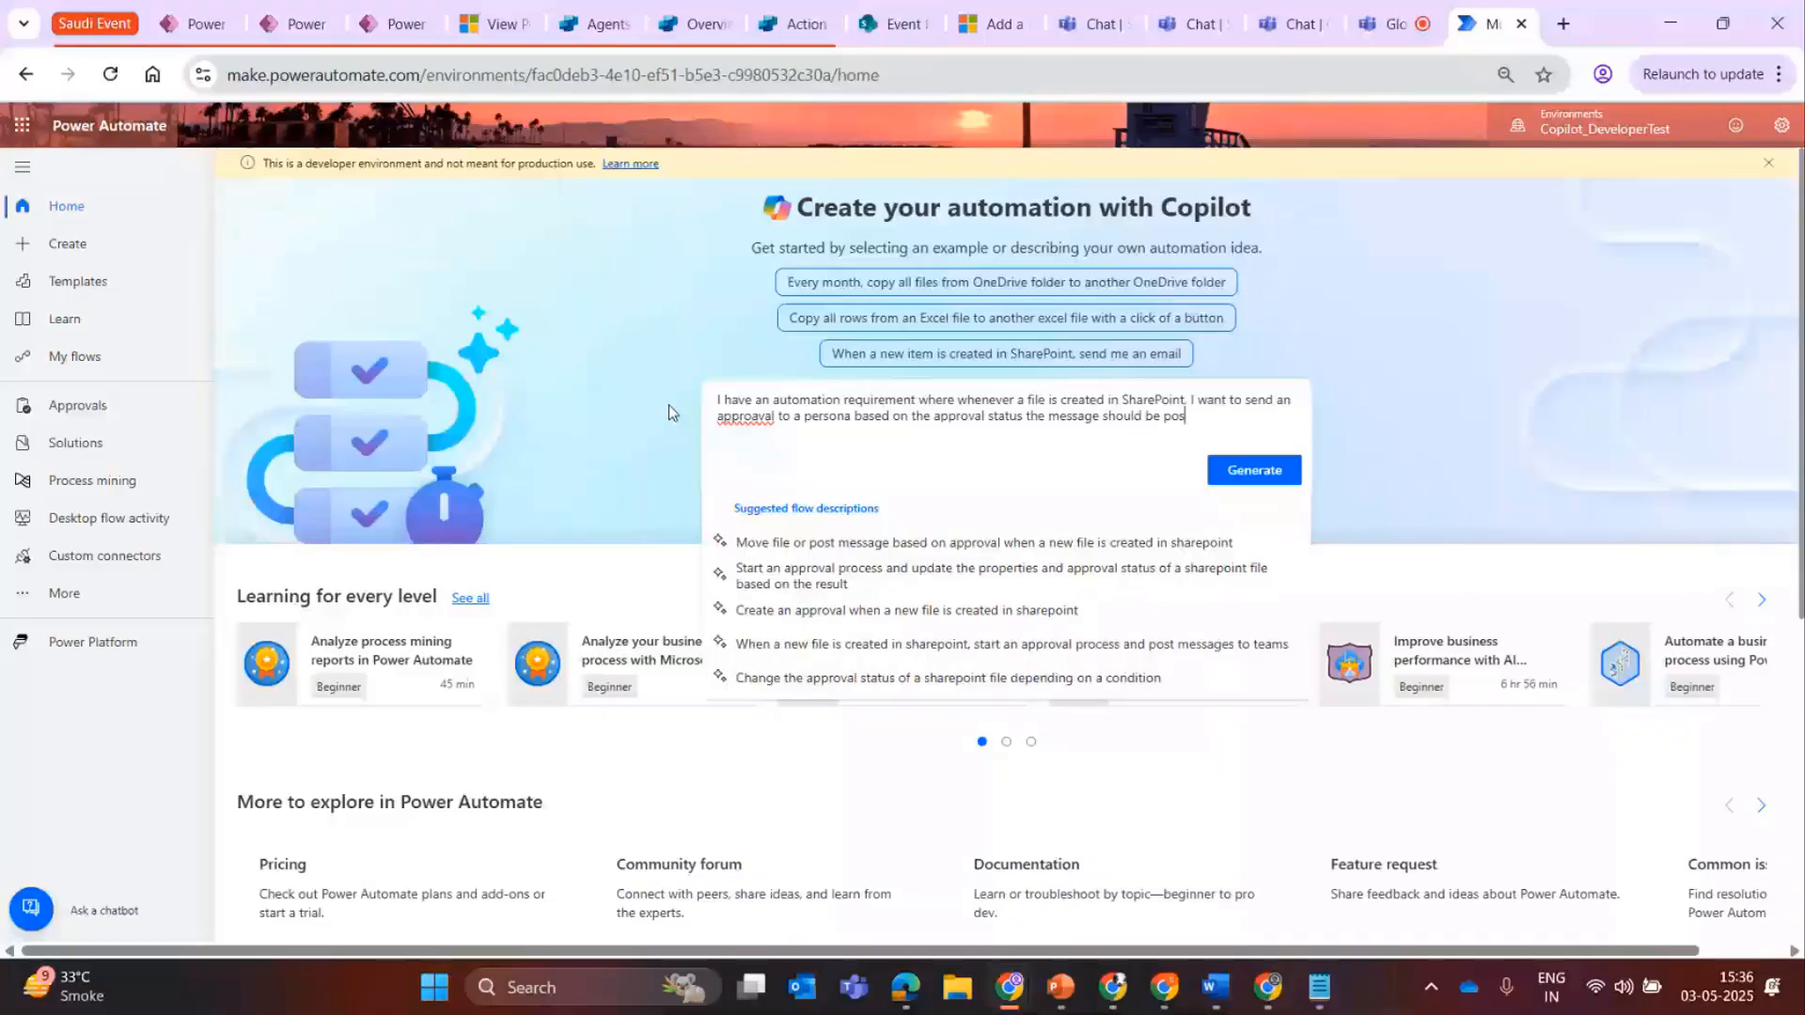
{"action": "type", "text": "ted in tteams channel"}
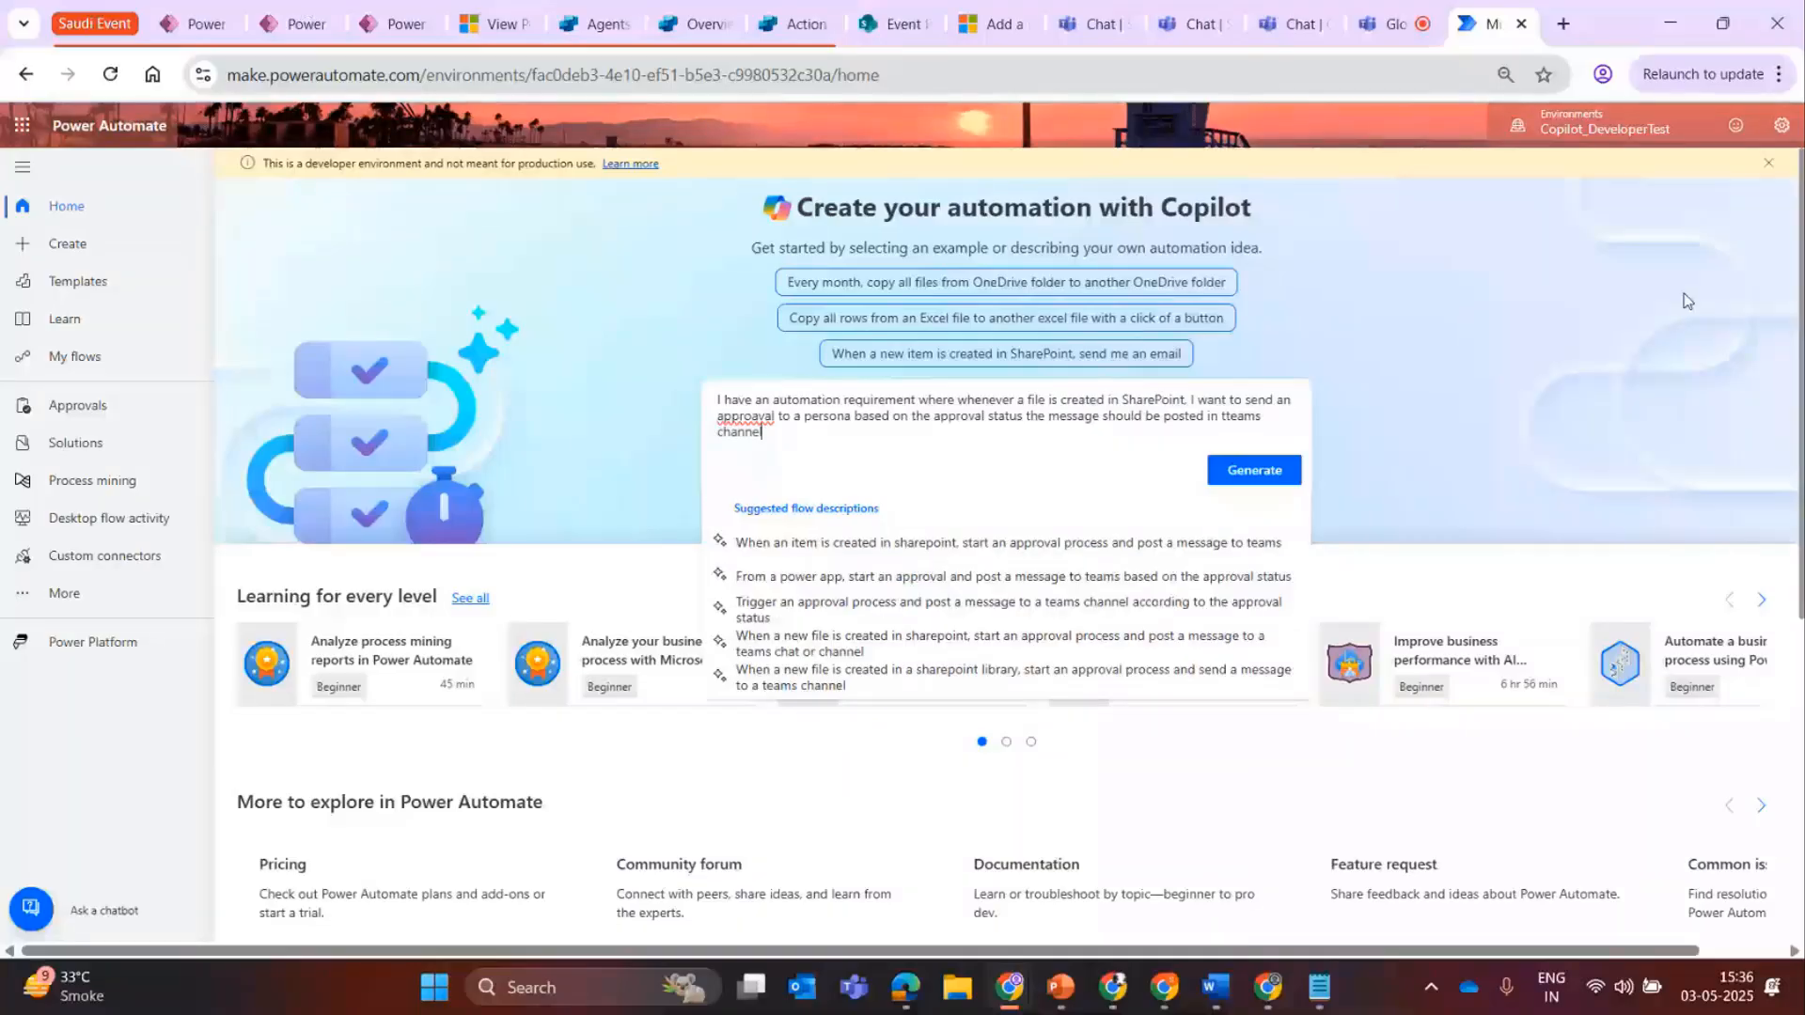
{"action": "key", "text": "Return"}
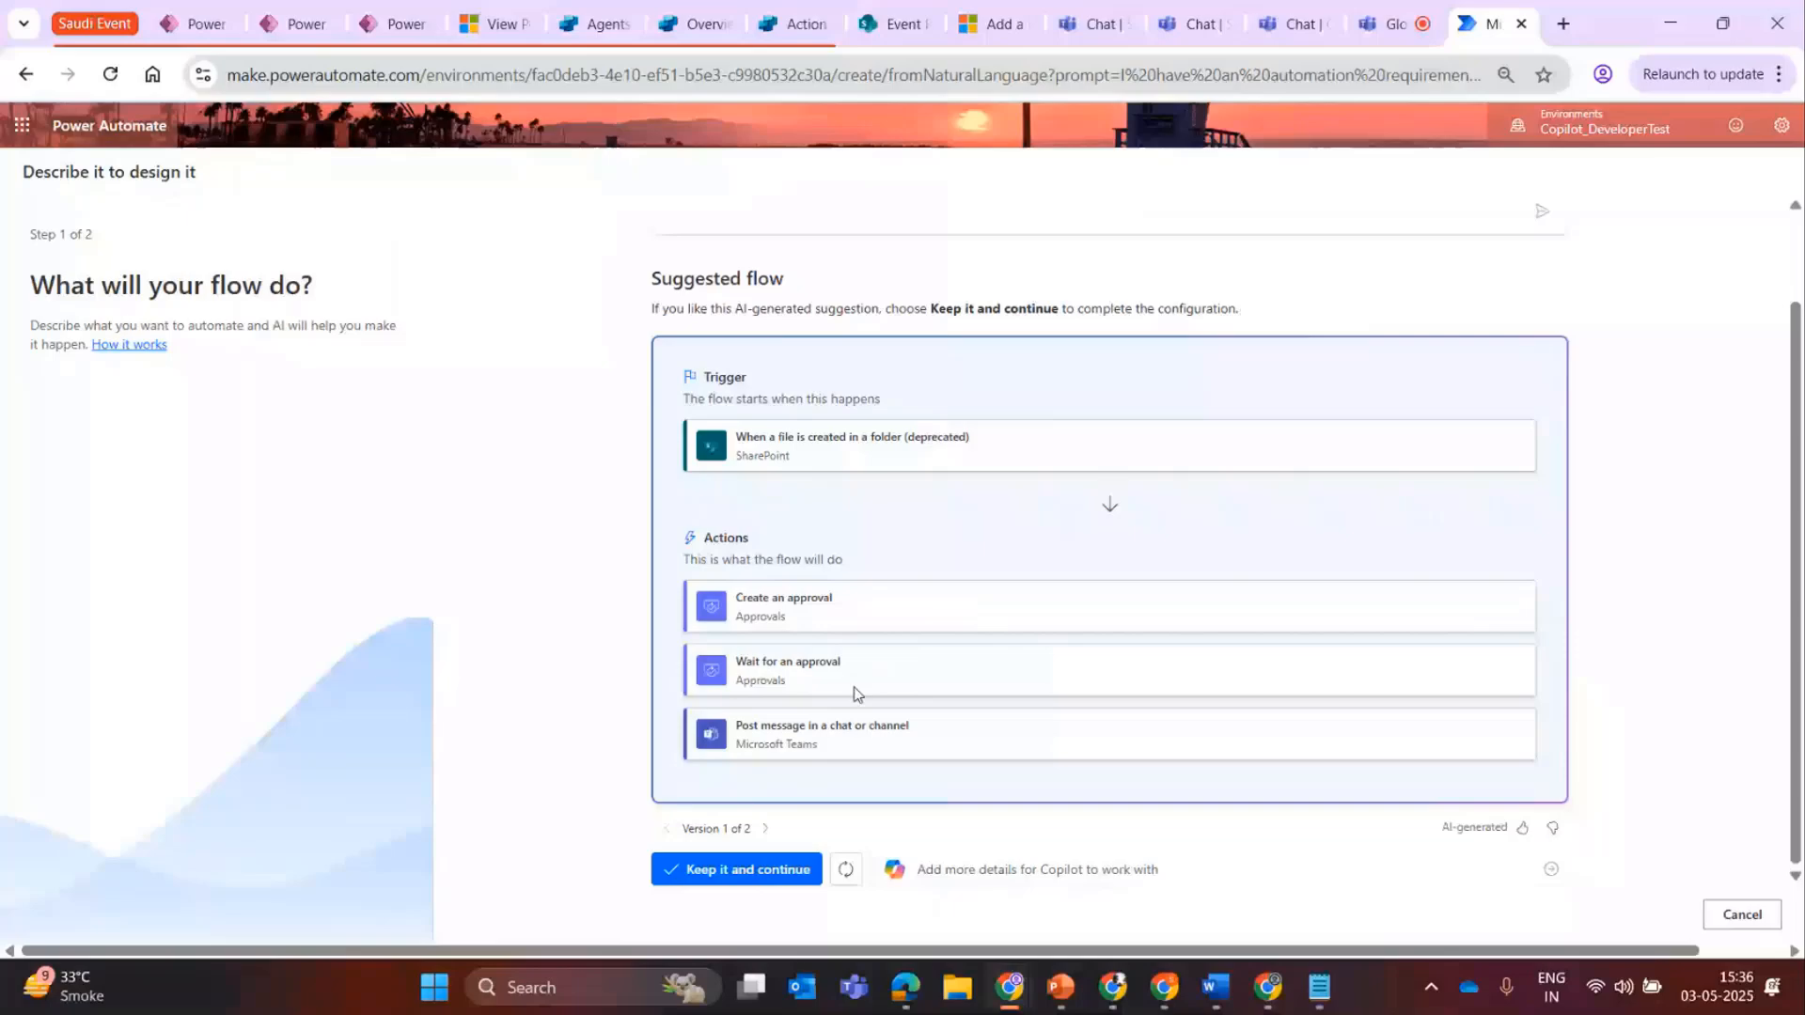
Keep the suggested flow and create it with its existing connections, then inspect the SharePoint trigger's parameters.
{"action": "left_click", "coordinate": [747, 868]}
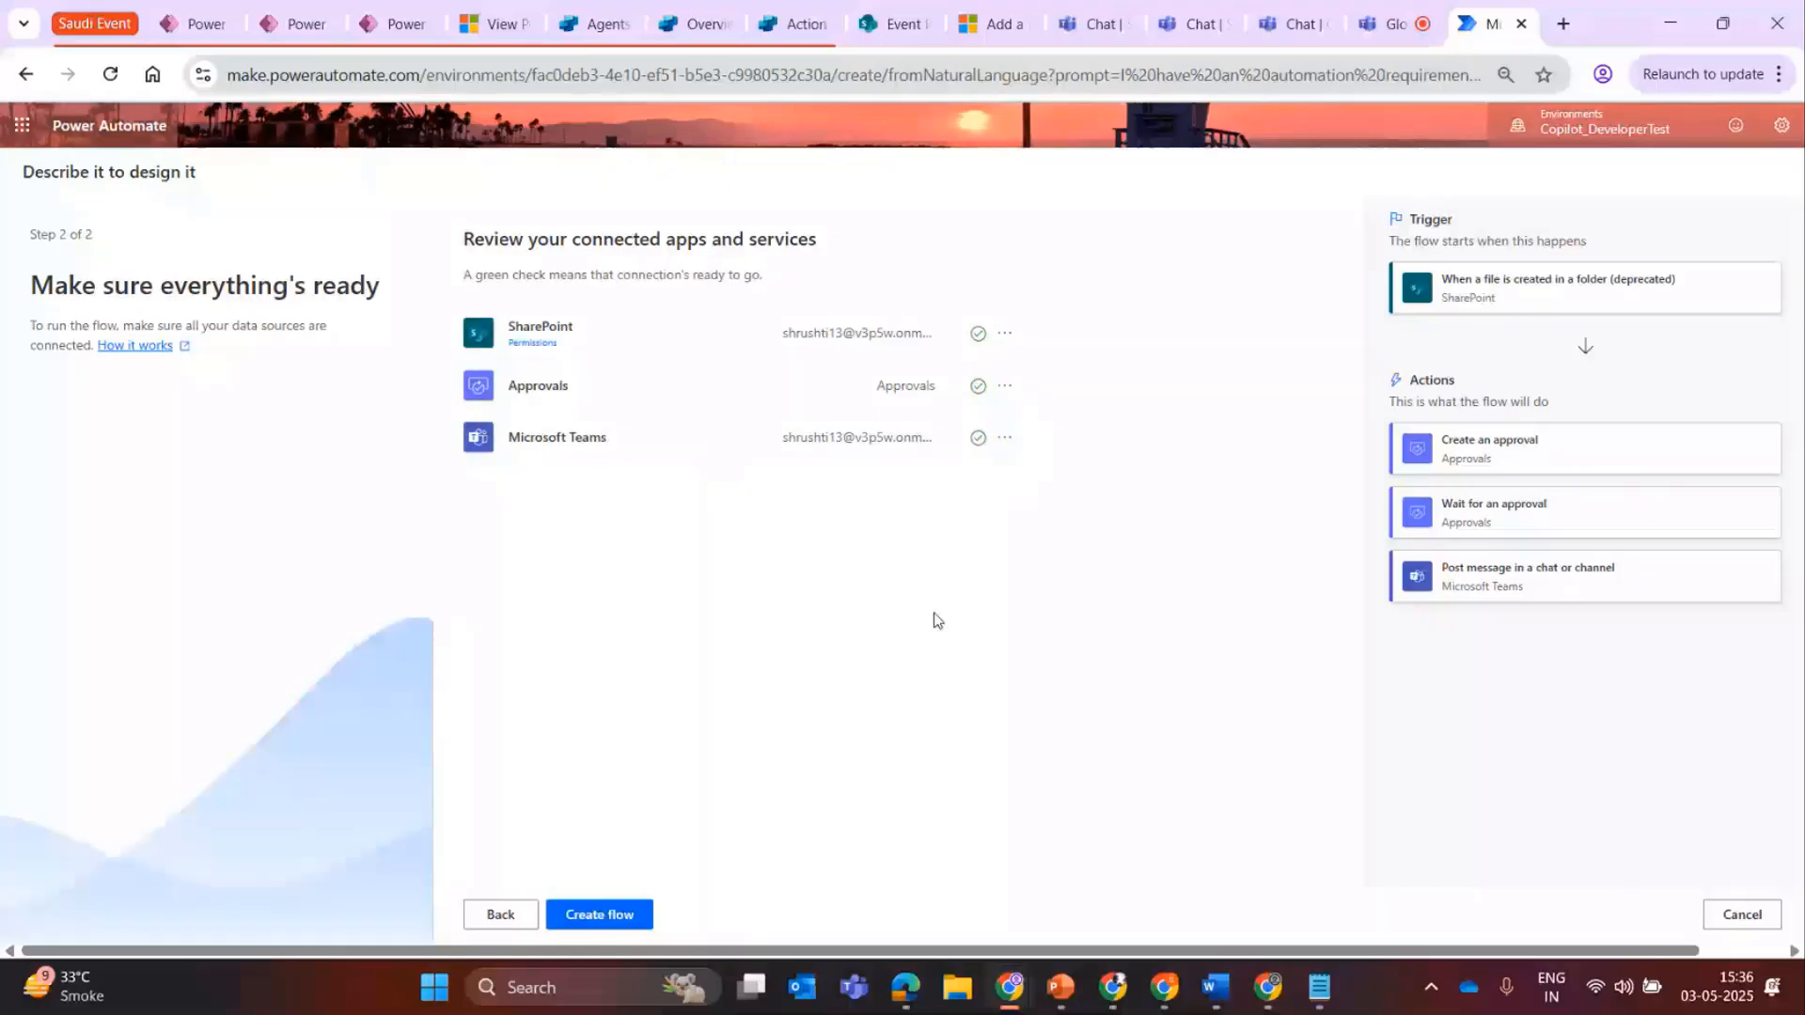
{"action": "left_click", "coordinate": [621, 912]}
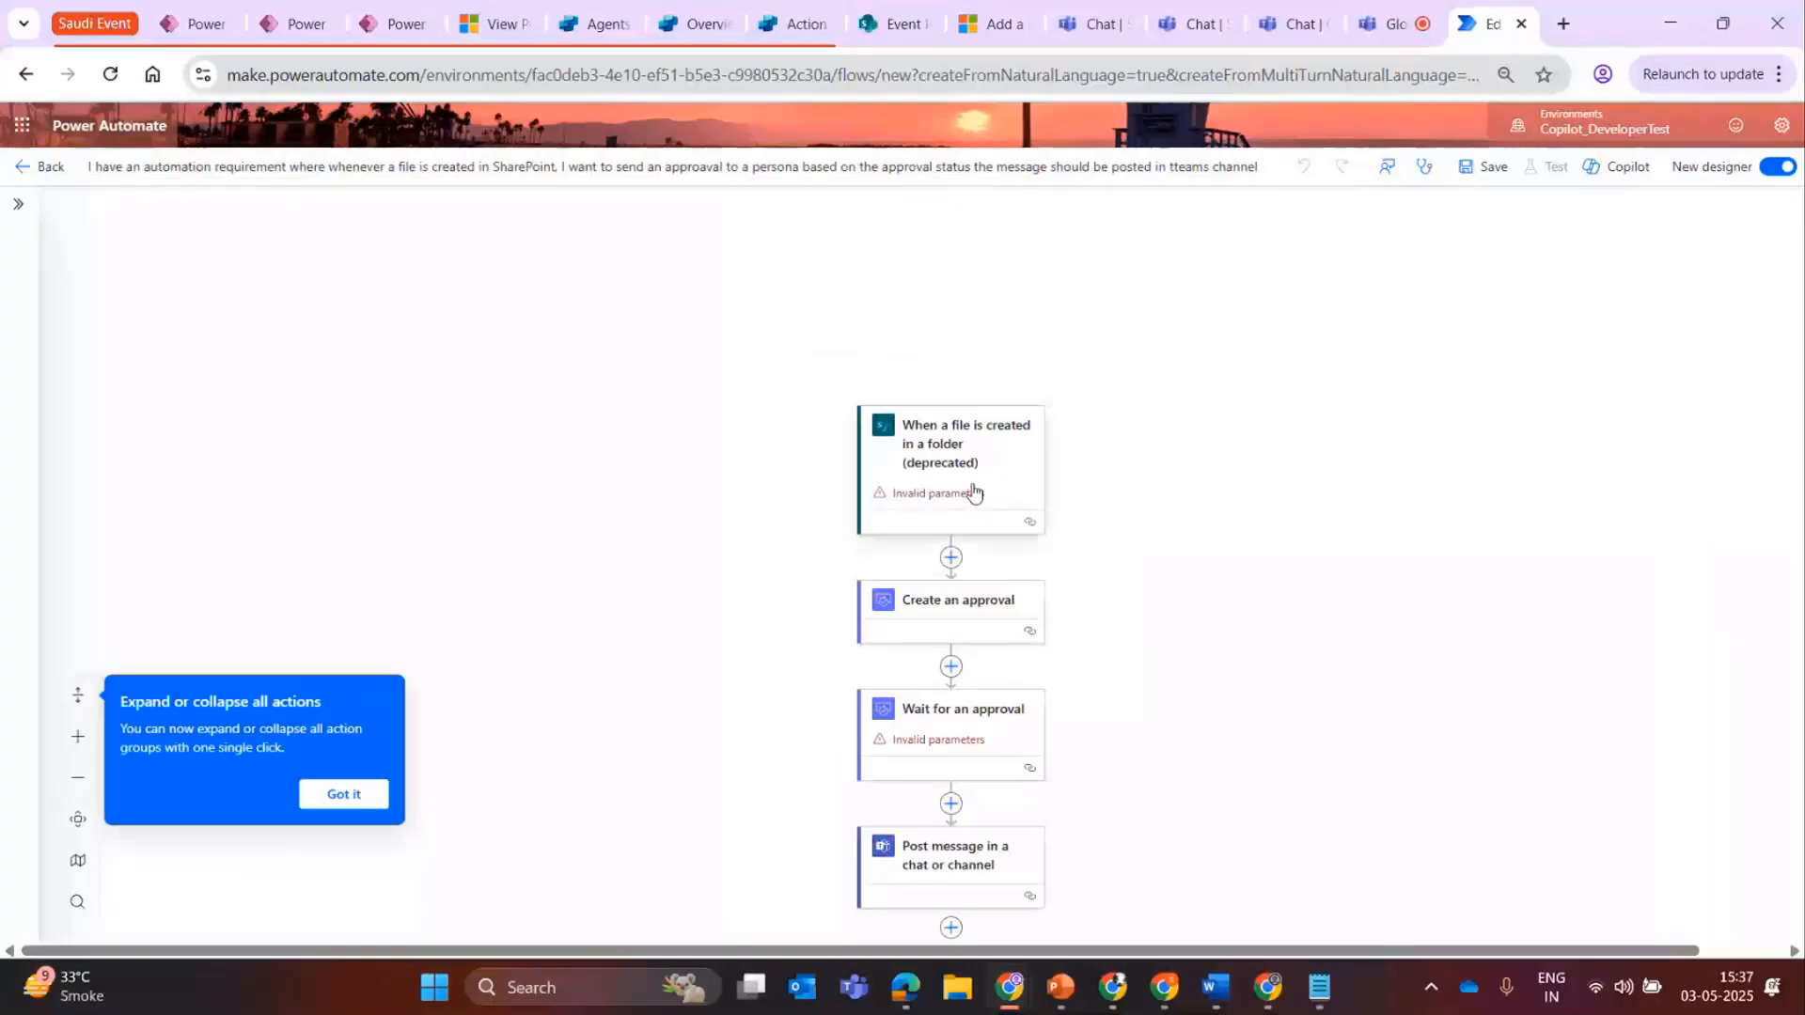
{"action": "left_click", "coordinate": [967, 492]}
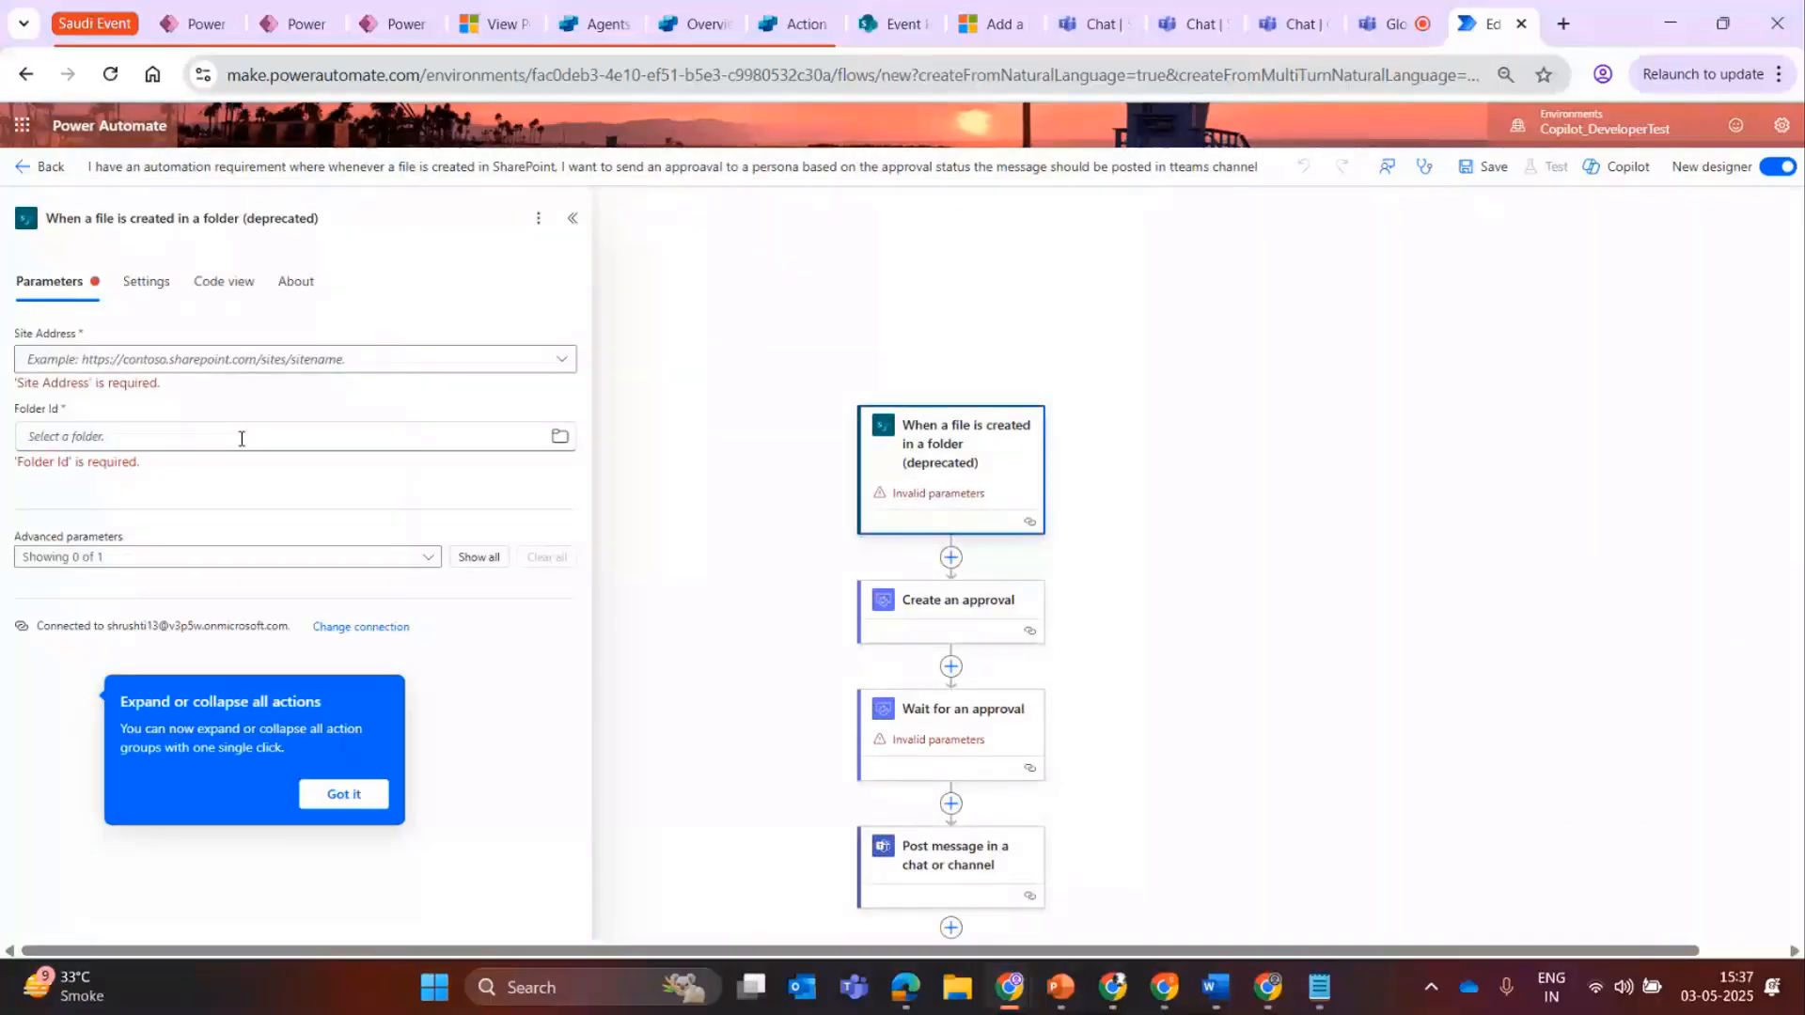
{"action": "left_click", "coordinate": [1223, 721]}
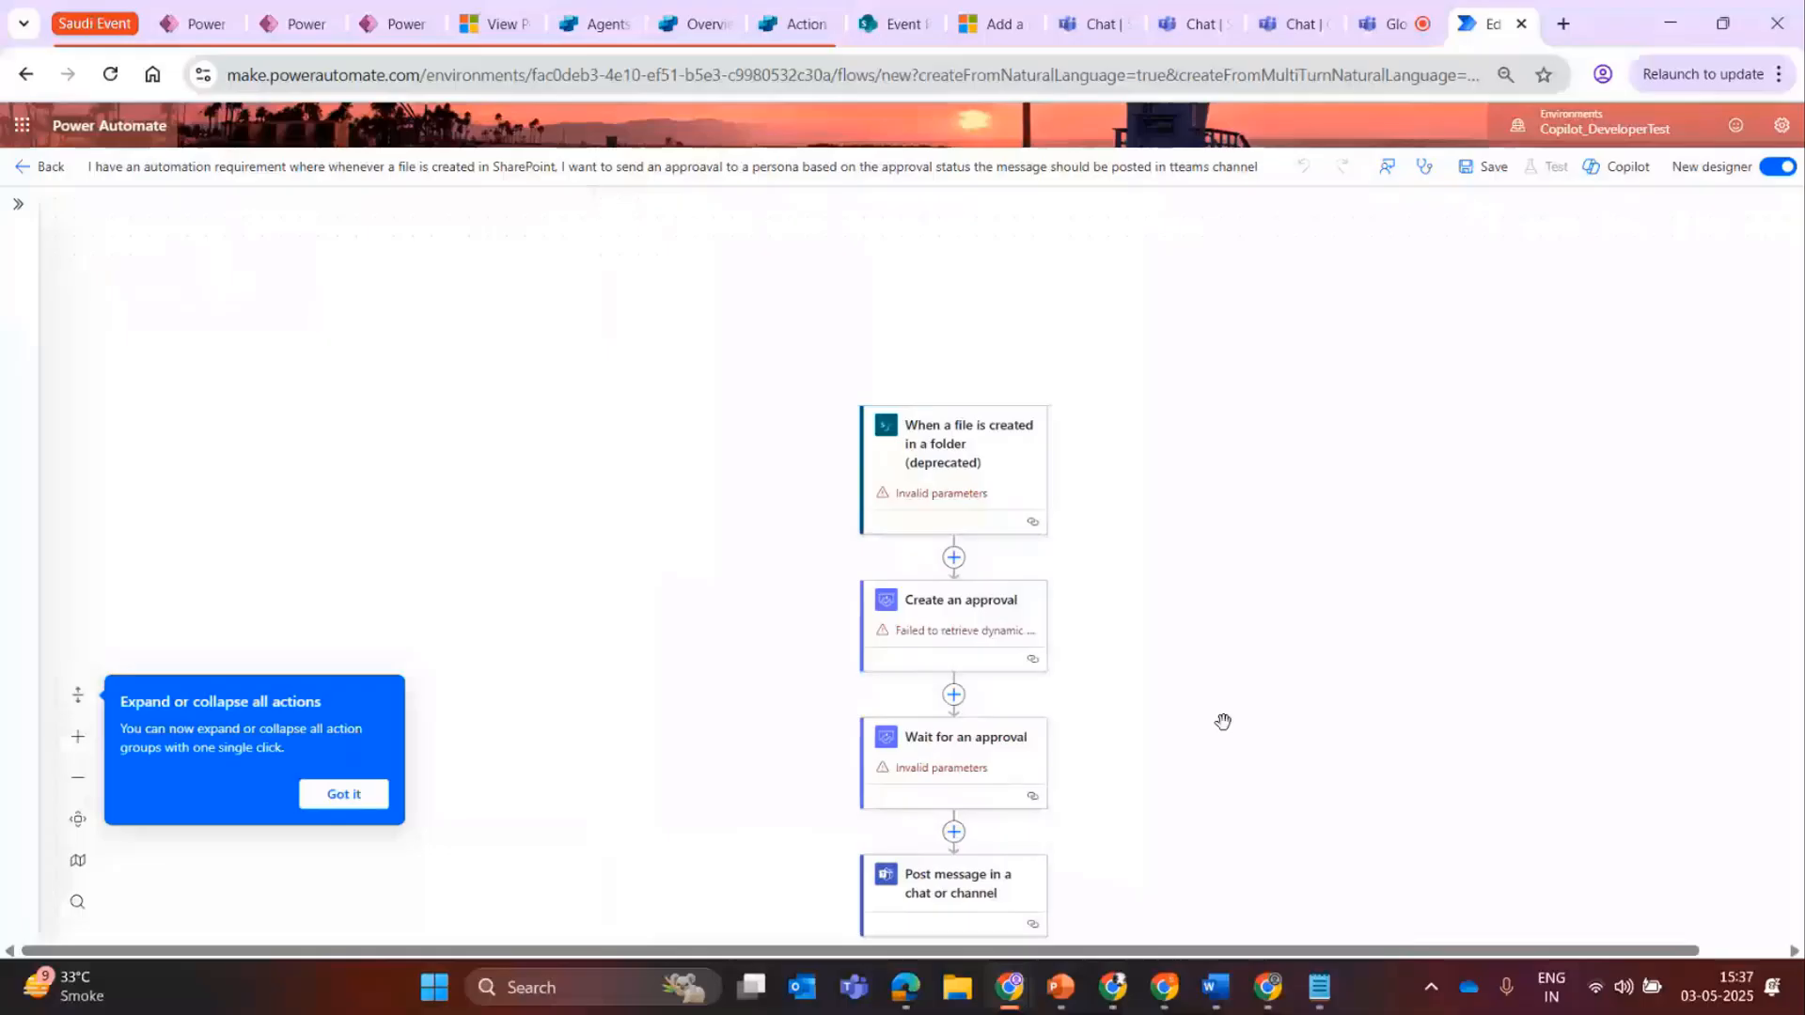
{"action": "scroll", "coordinate": [569, 598], "scroll_direction": "down", "scroll_amount": 4}
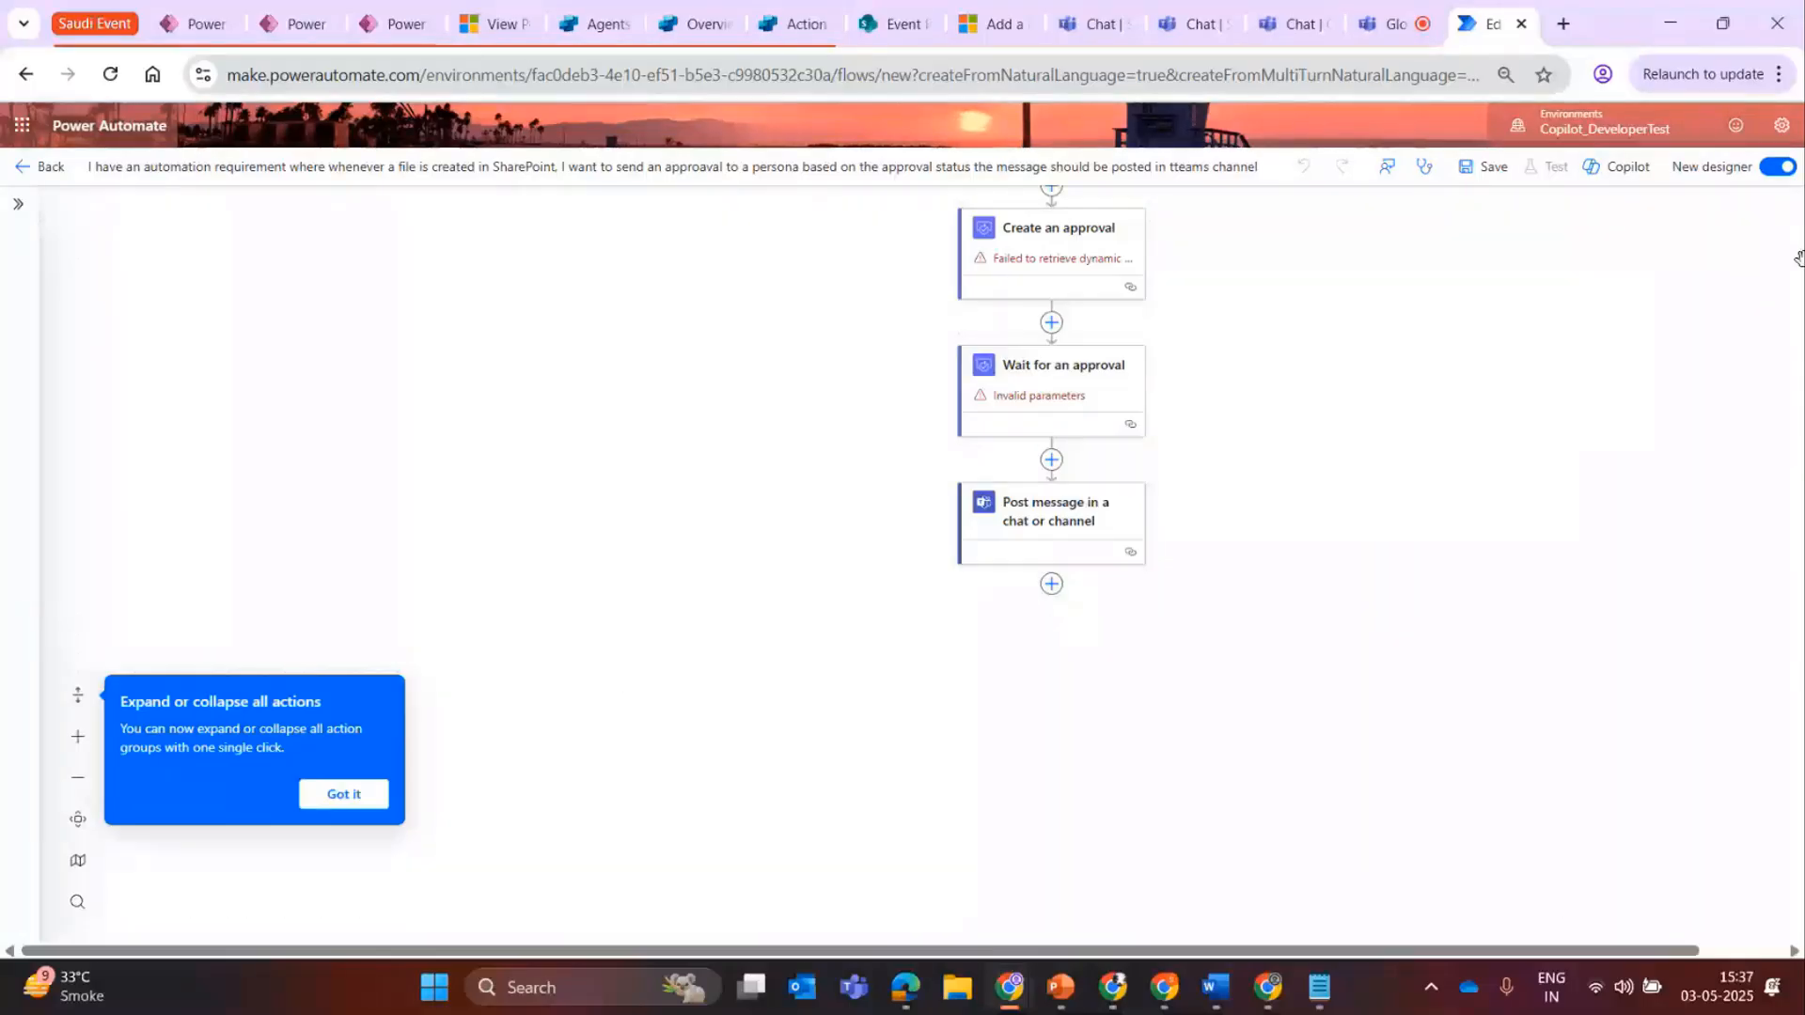
Ask Copilot to change the flow with "I need a condition where only the approval if that is approved then send a message".
{"action": "left_click", "coordinate": [1641, 167]}
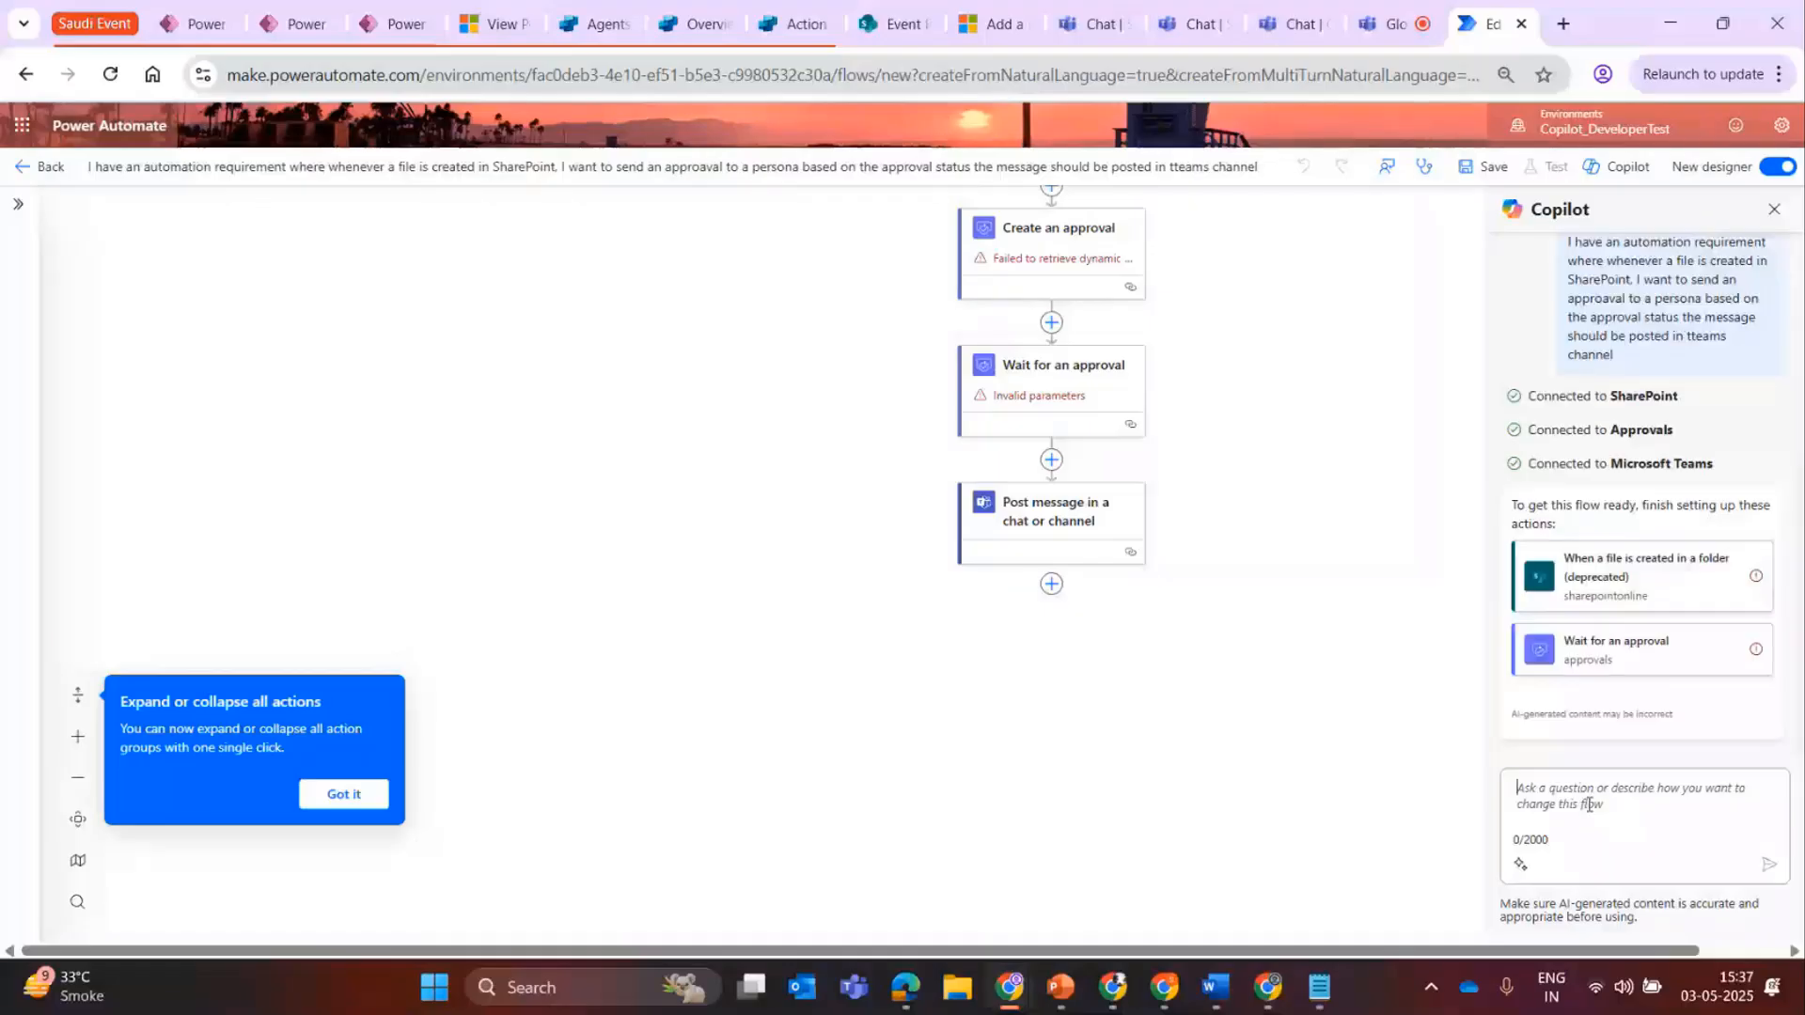
{"action": "type", "text": "I "}
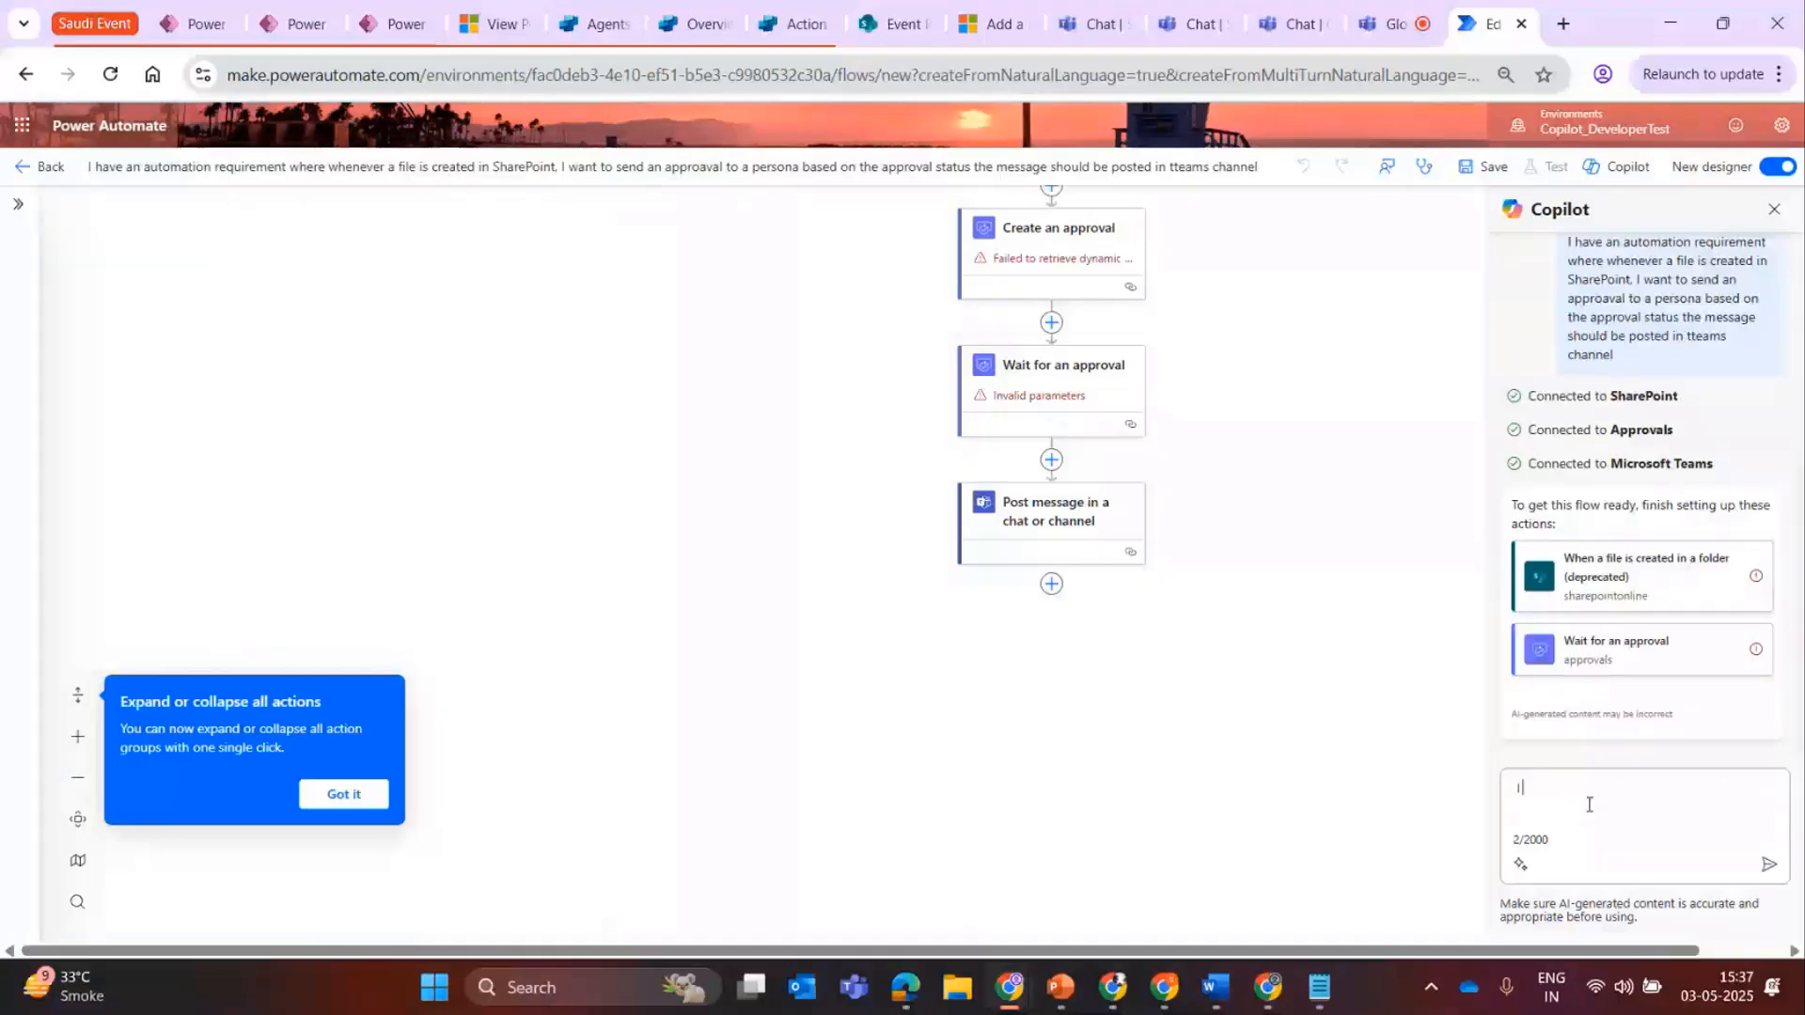
{"action": "type", "text": "need a condition where "}
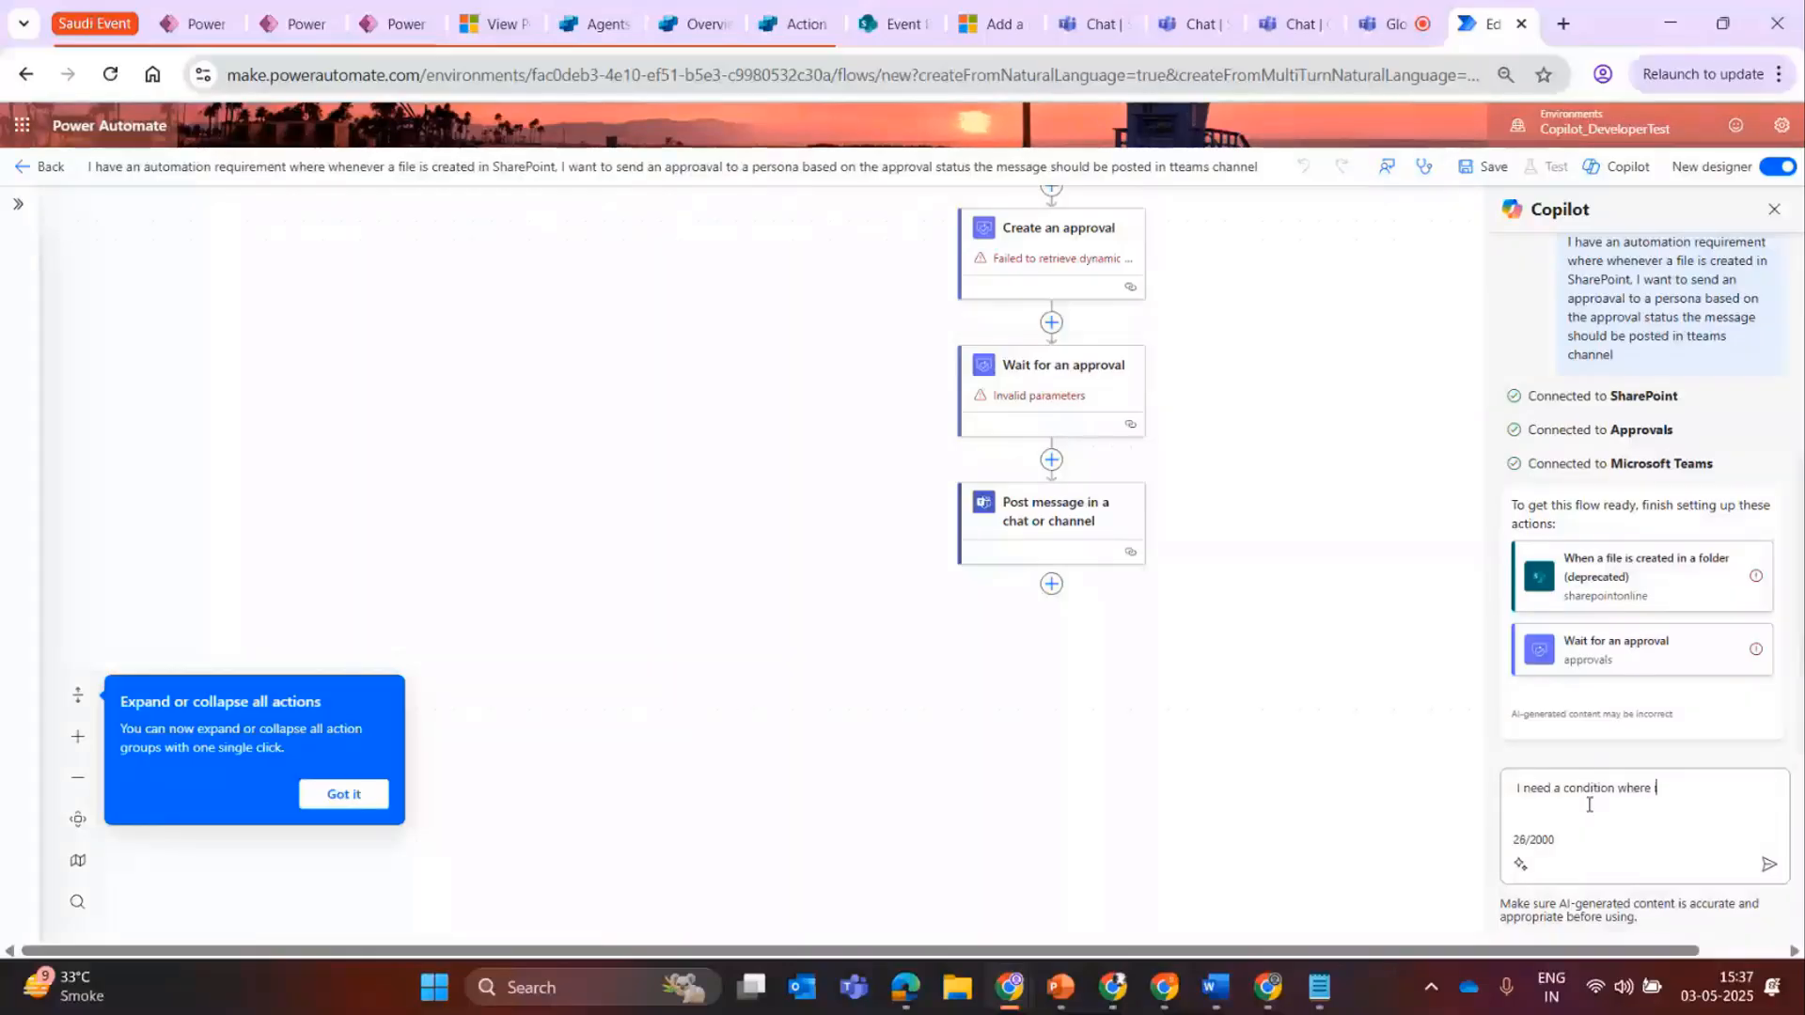
{"action": "type", "text": "only the approval if that is appr"}
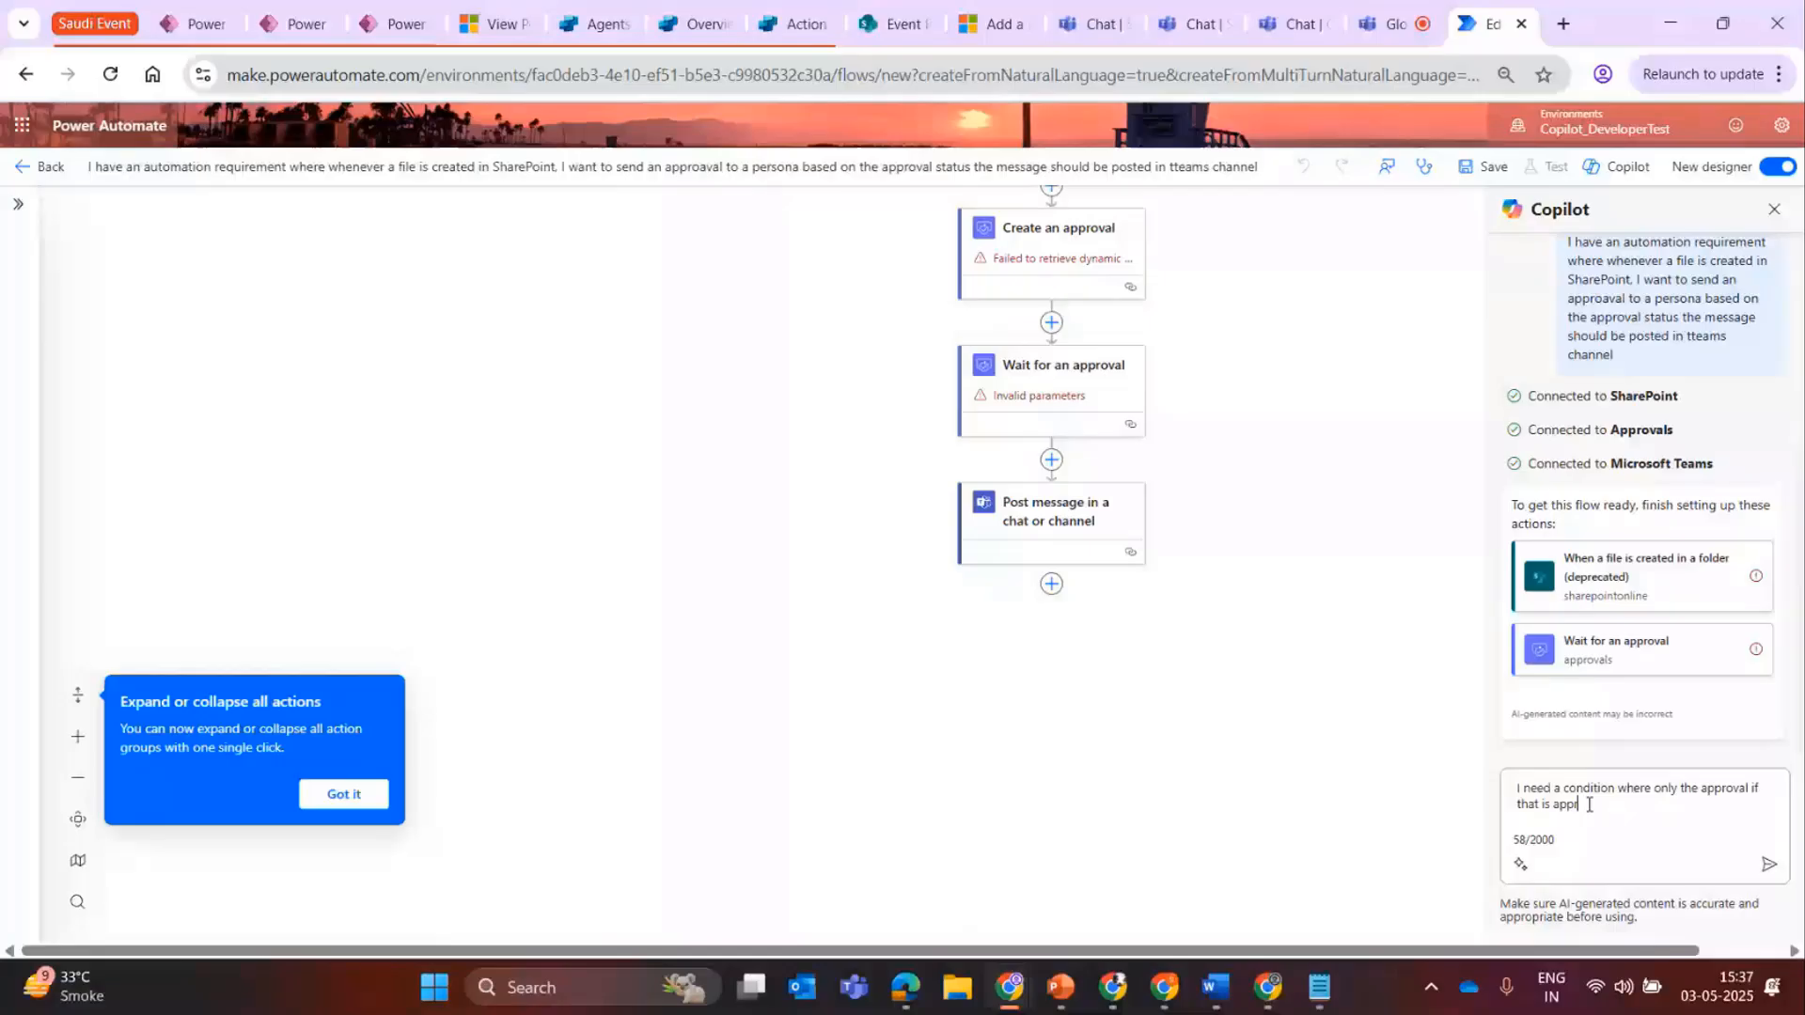
{"action": "type", "text": "oved then send a message"}
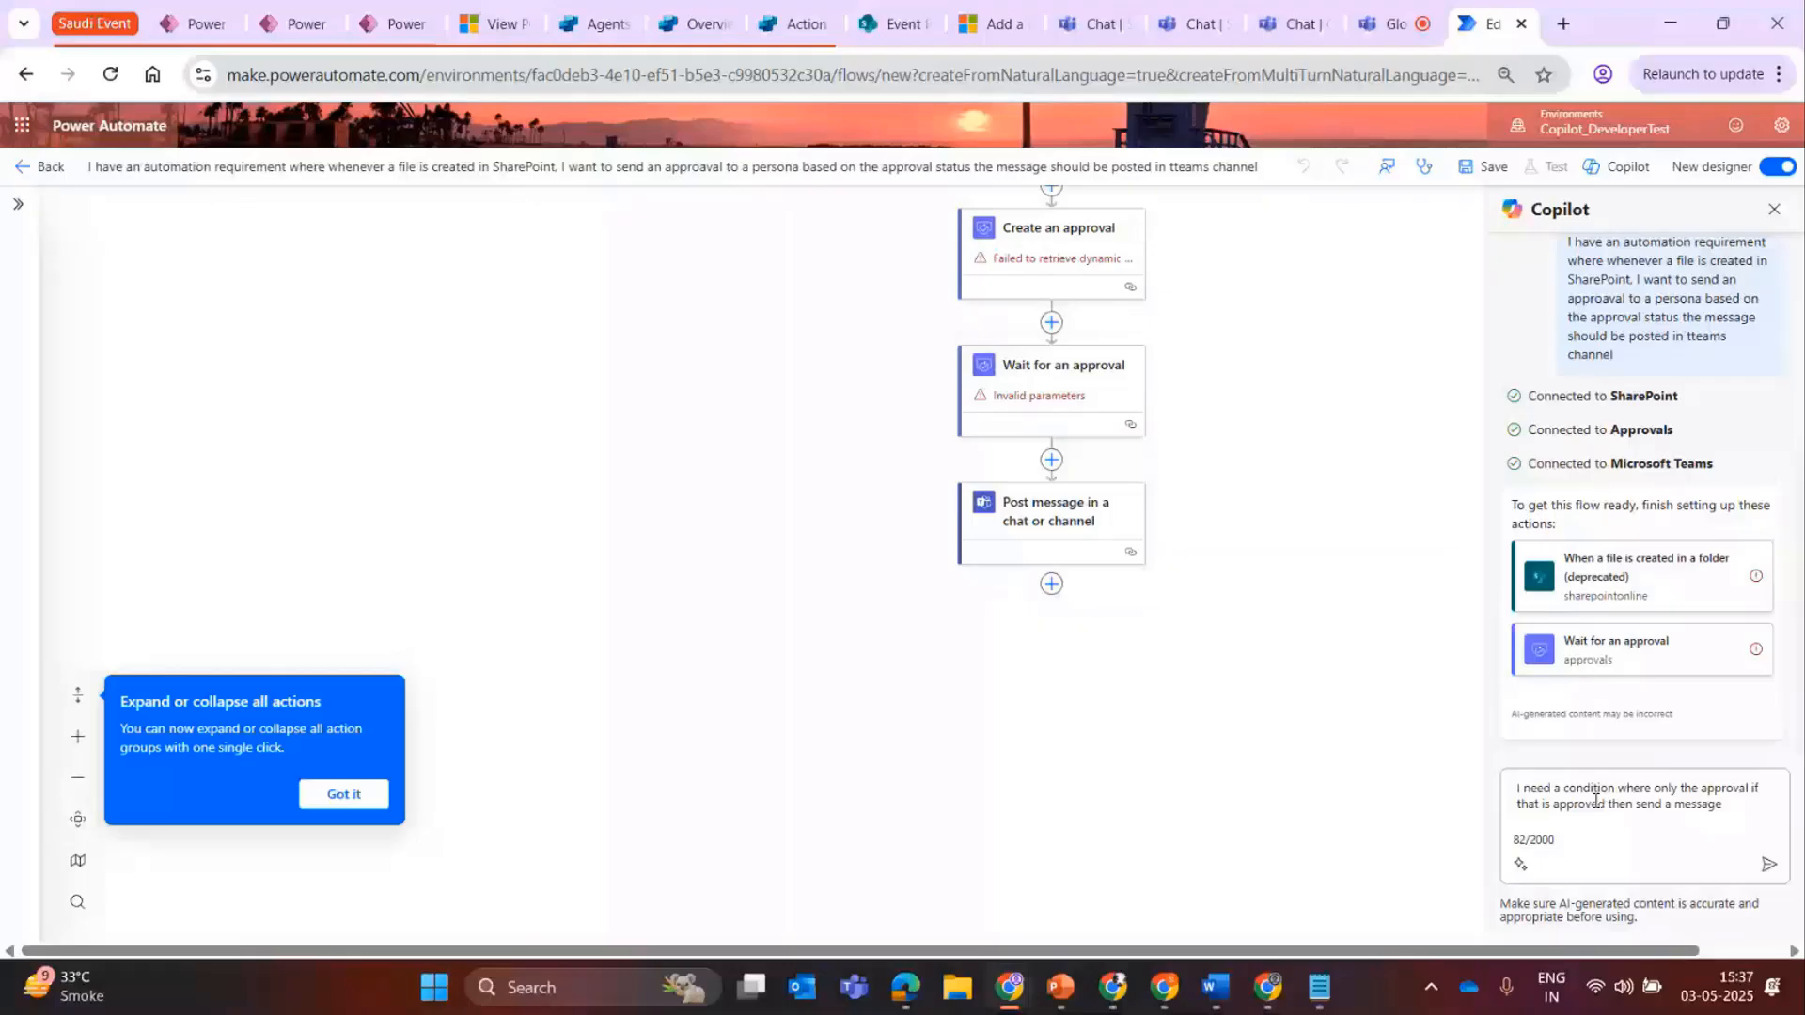
{"action": "left_click", "coordinate": [1768, 863]}
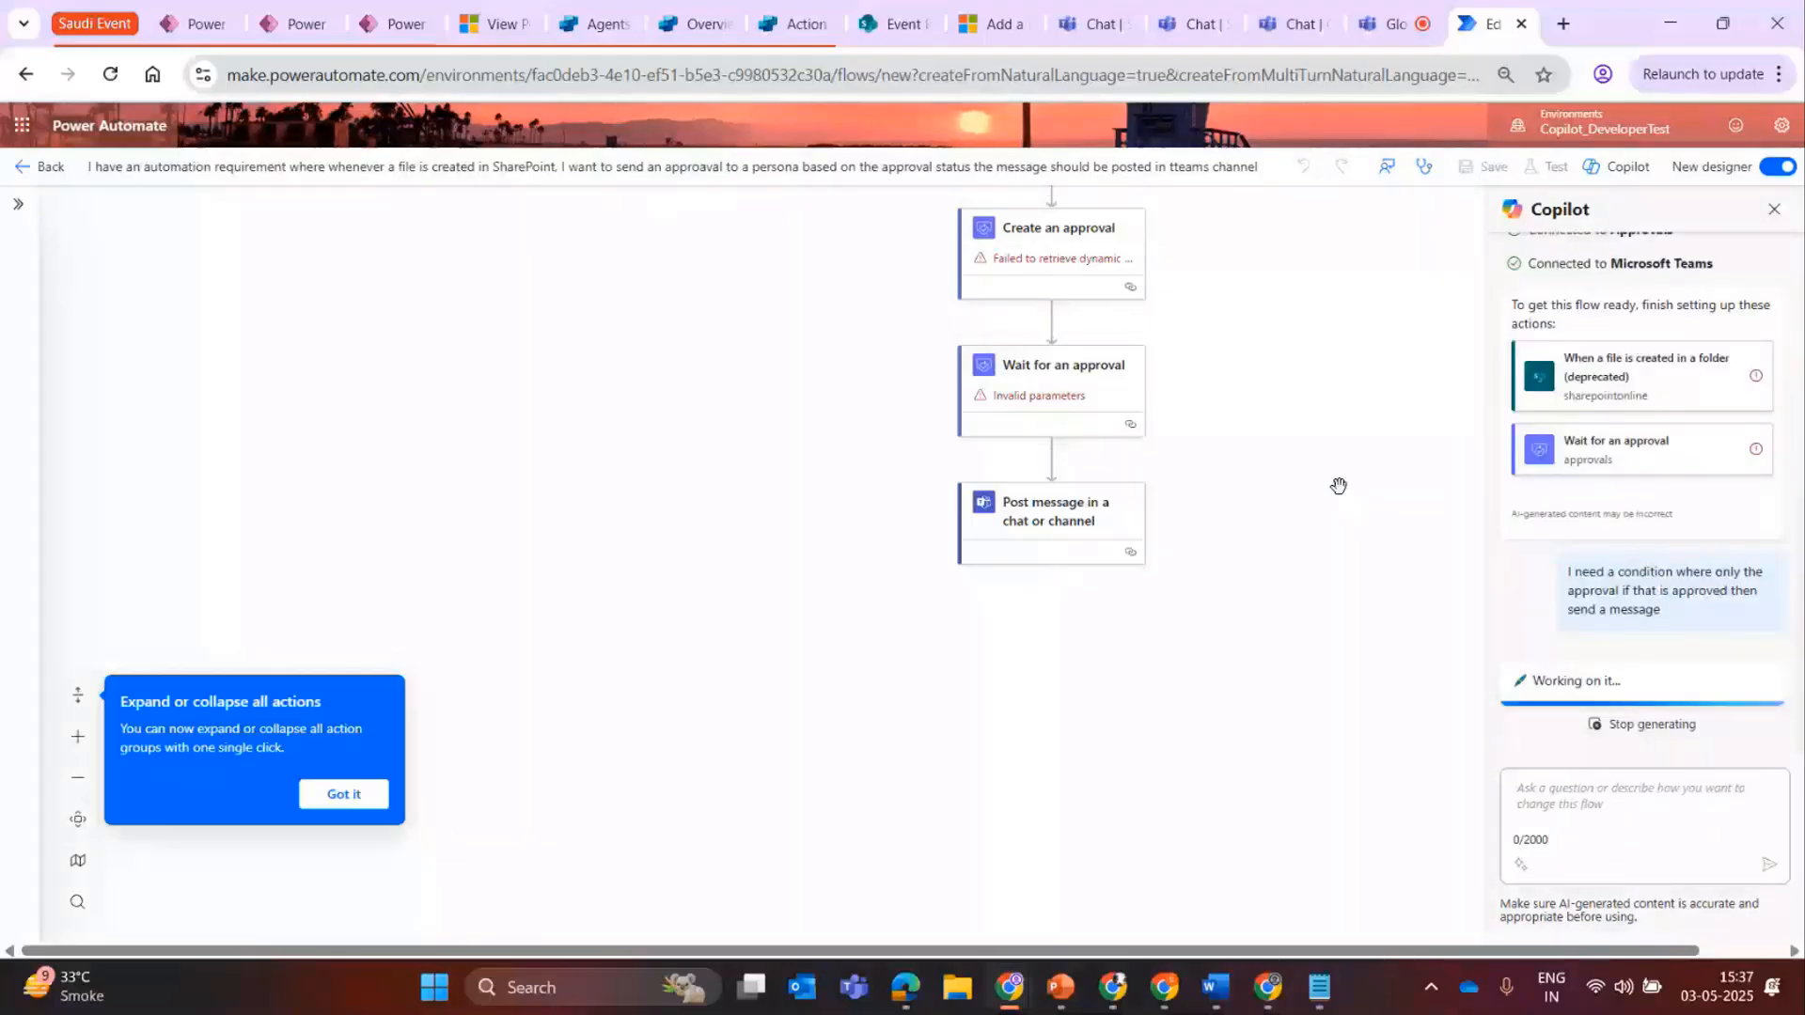
Move the Send Approval Message action into the True branch of the Check Approval Status condition.
{"action": "left_click_drag", "start_coordinate": [1339, 486], "coordinate": [1294, 614]}
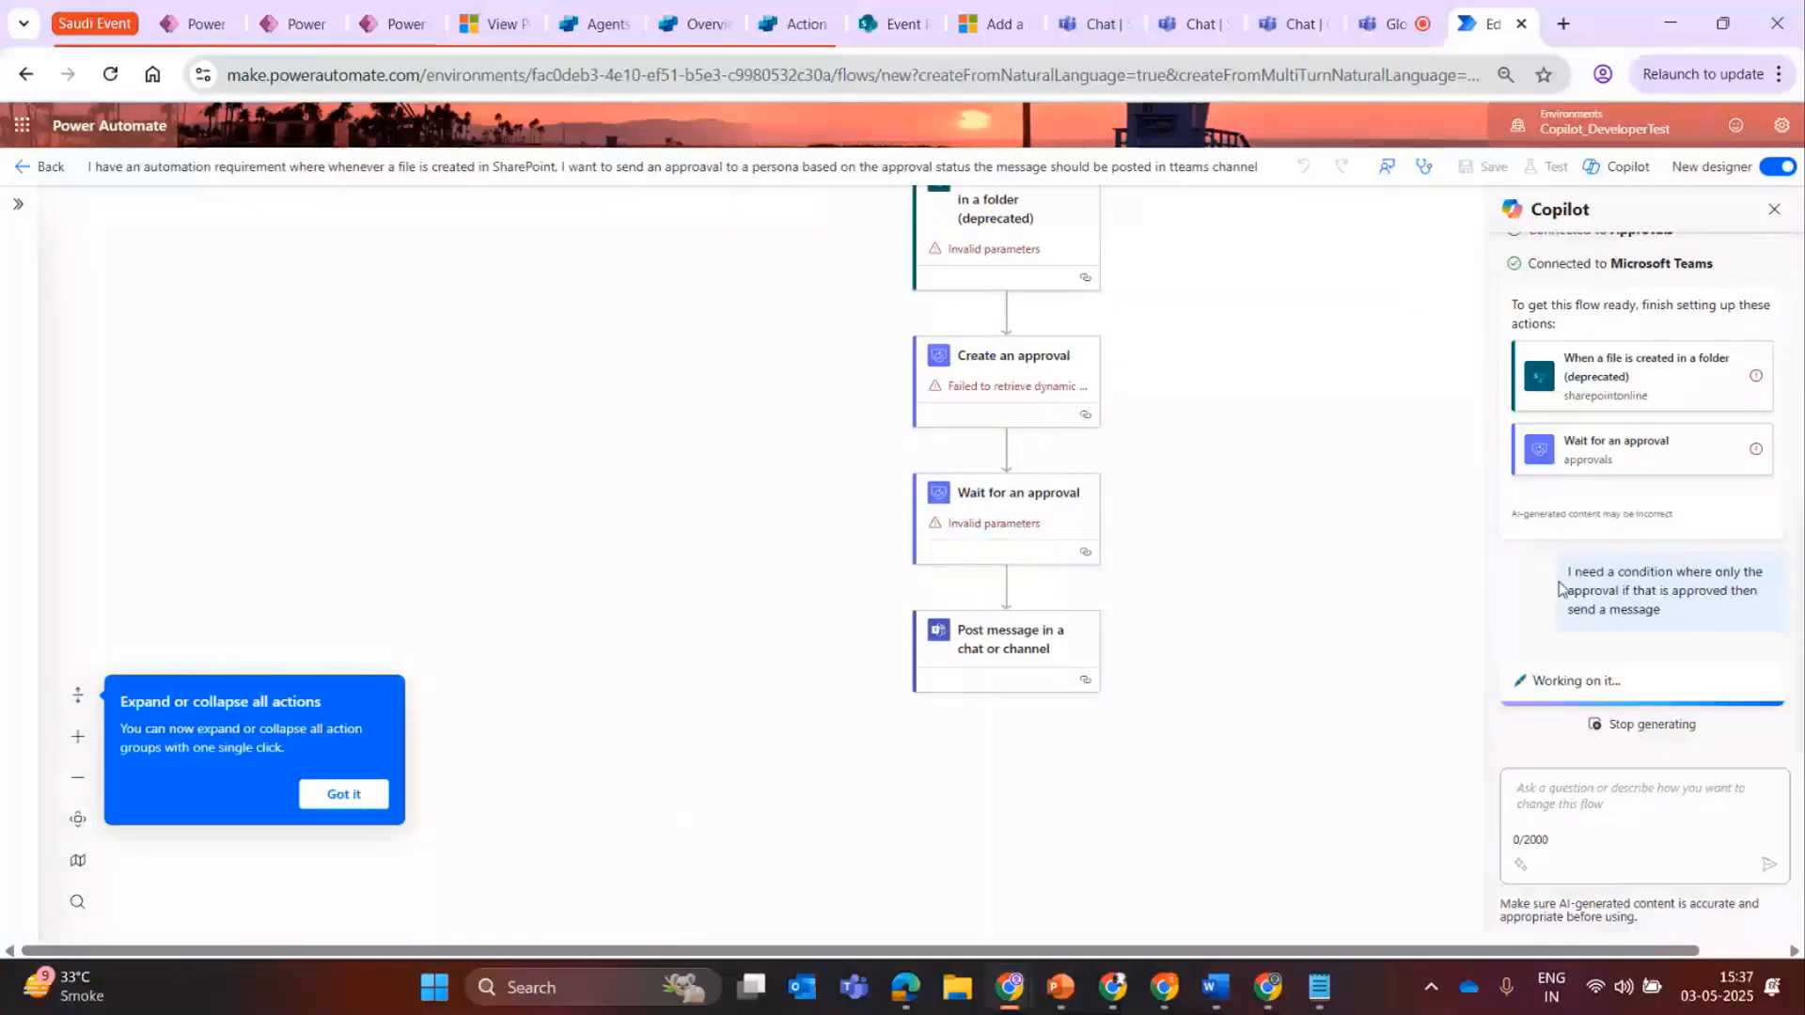
{"action": "left_click_drag", "start_coordinate": [1240, 597], "coordinate": [1236, 595]}
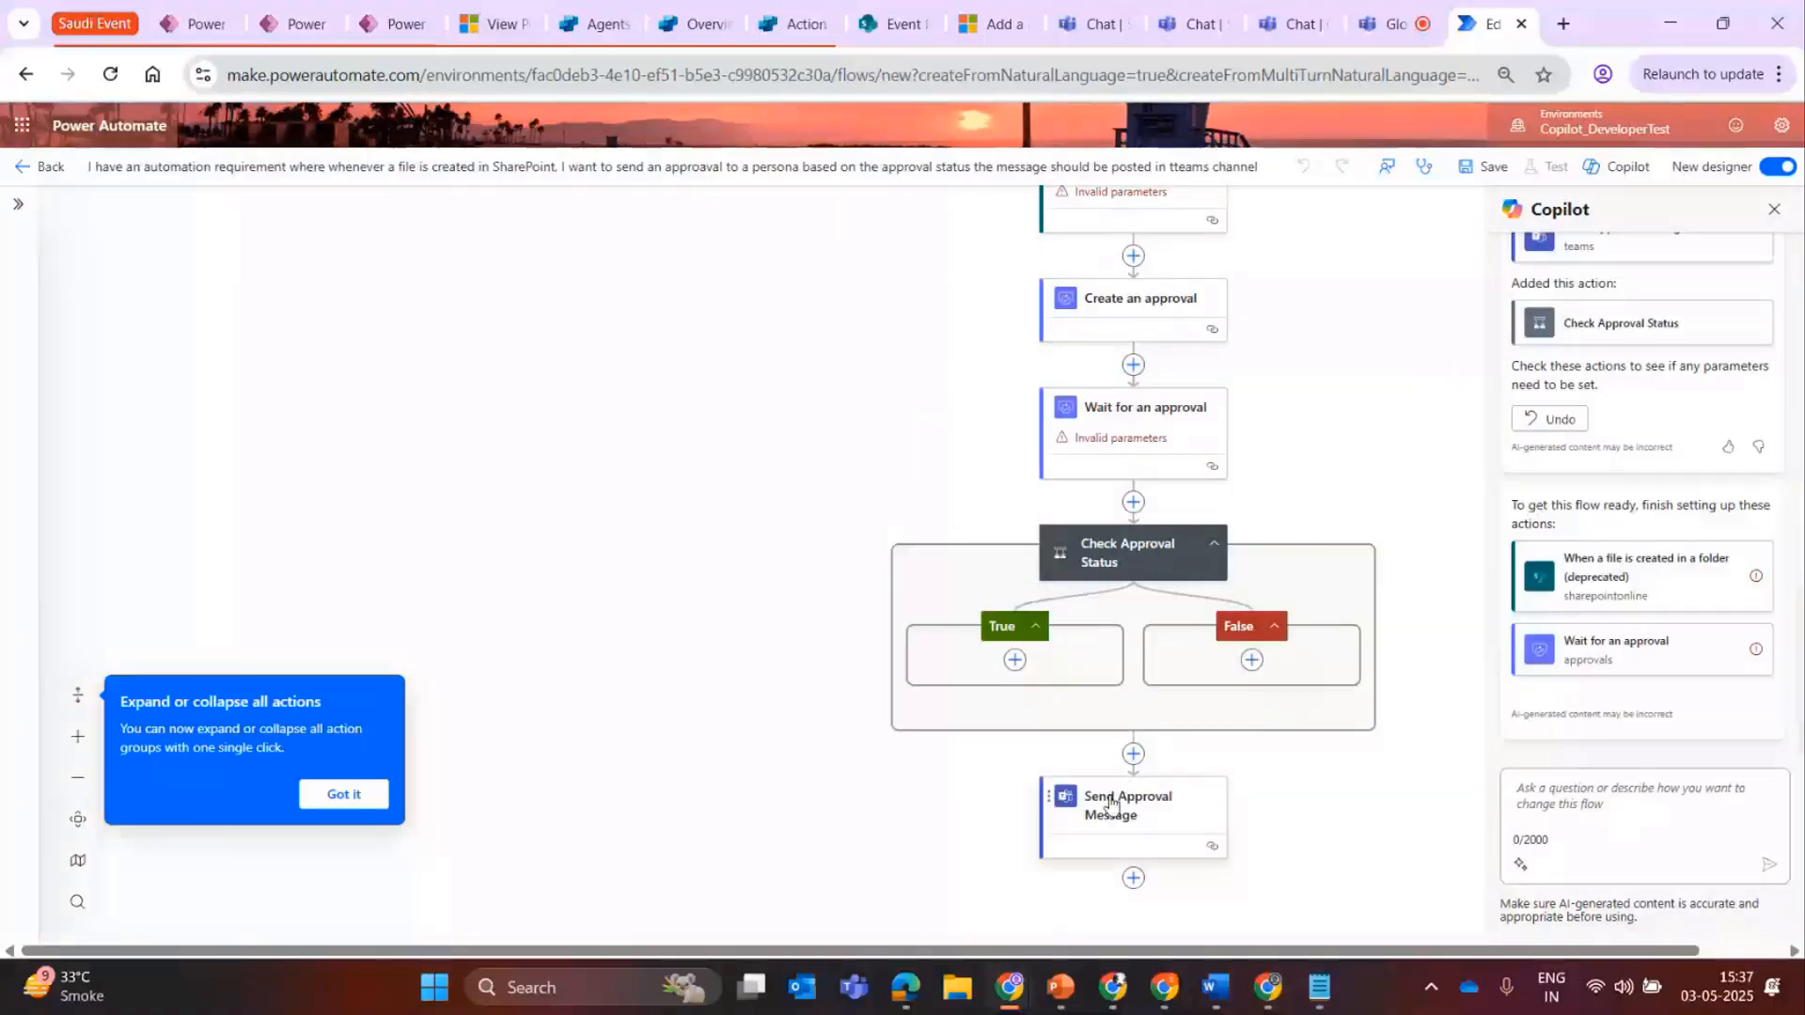
{"action": "left_click_drag", "start_coordinate": [1112, 810], "coordinate": [1015, 660]}
{"action": "left_click_drag", "start_coordinate": [1305, 415], "coordinate": [1019, 315]}
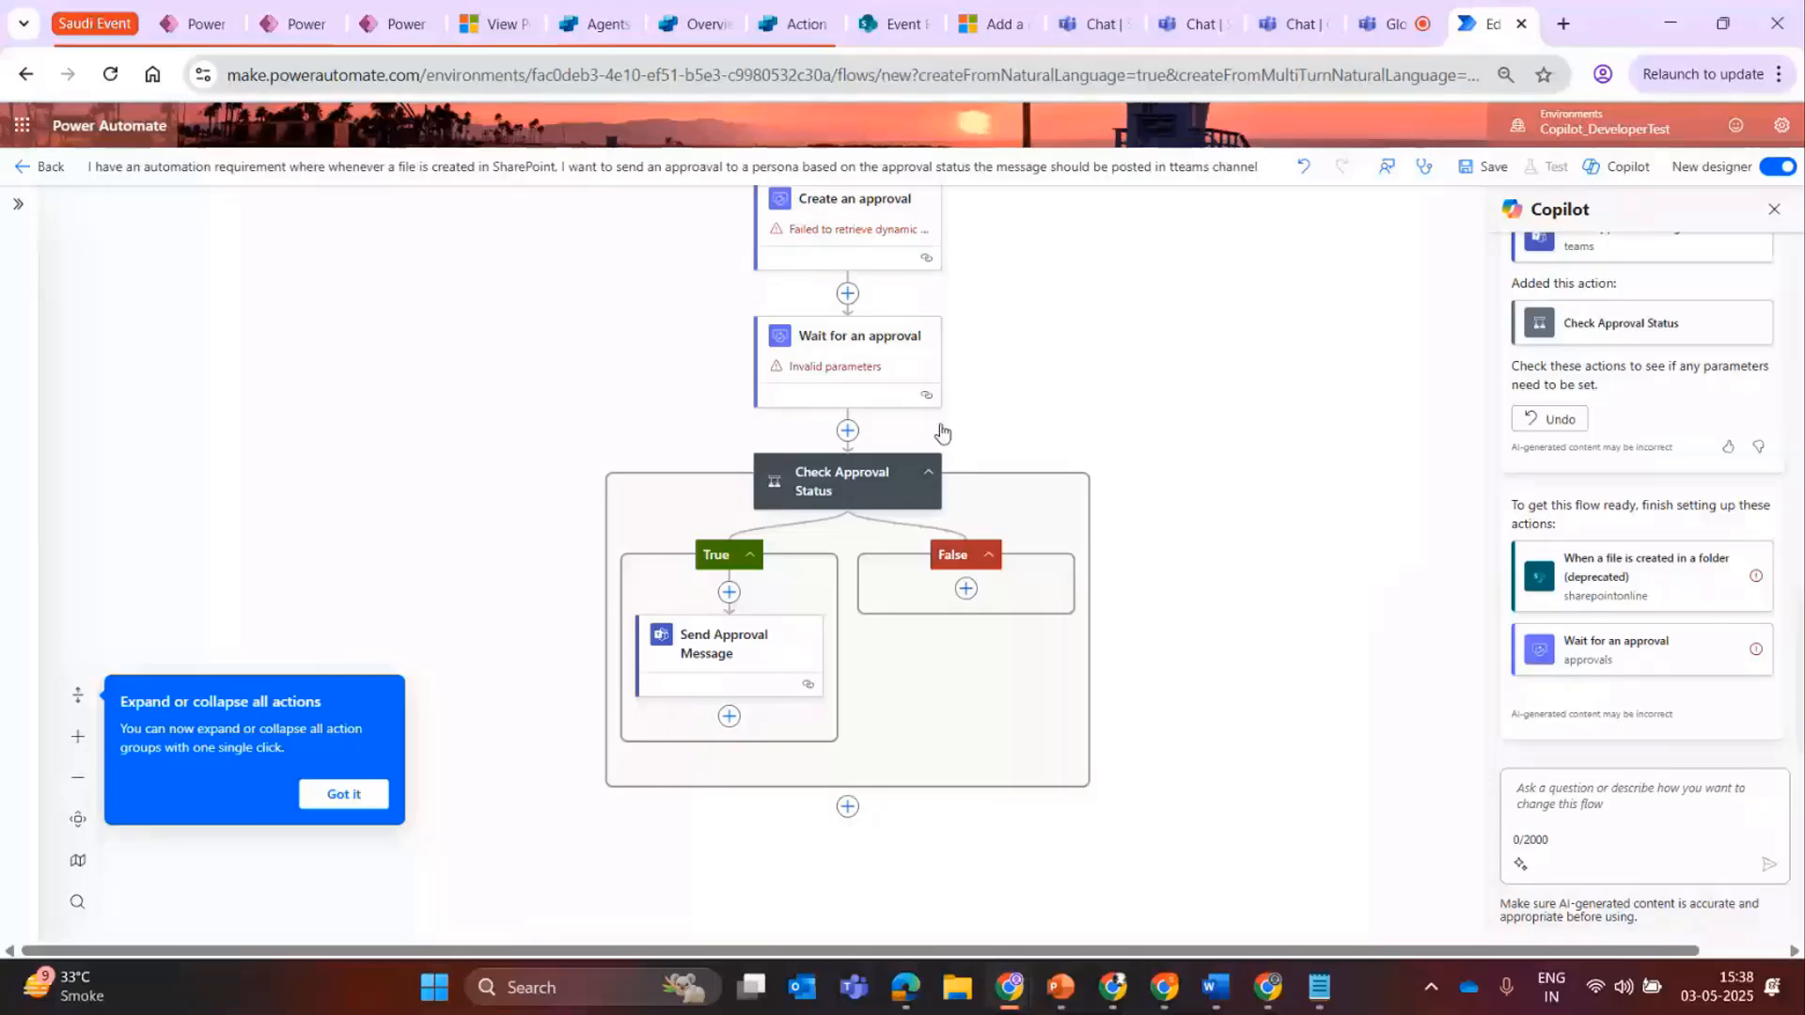
{"action": "left_click_drag", "start_coordinate": [552, 278], "coordinate": [552, 356]}
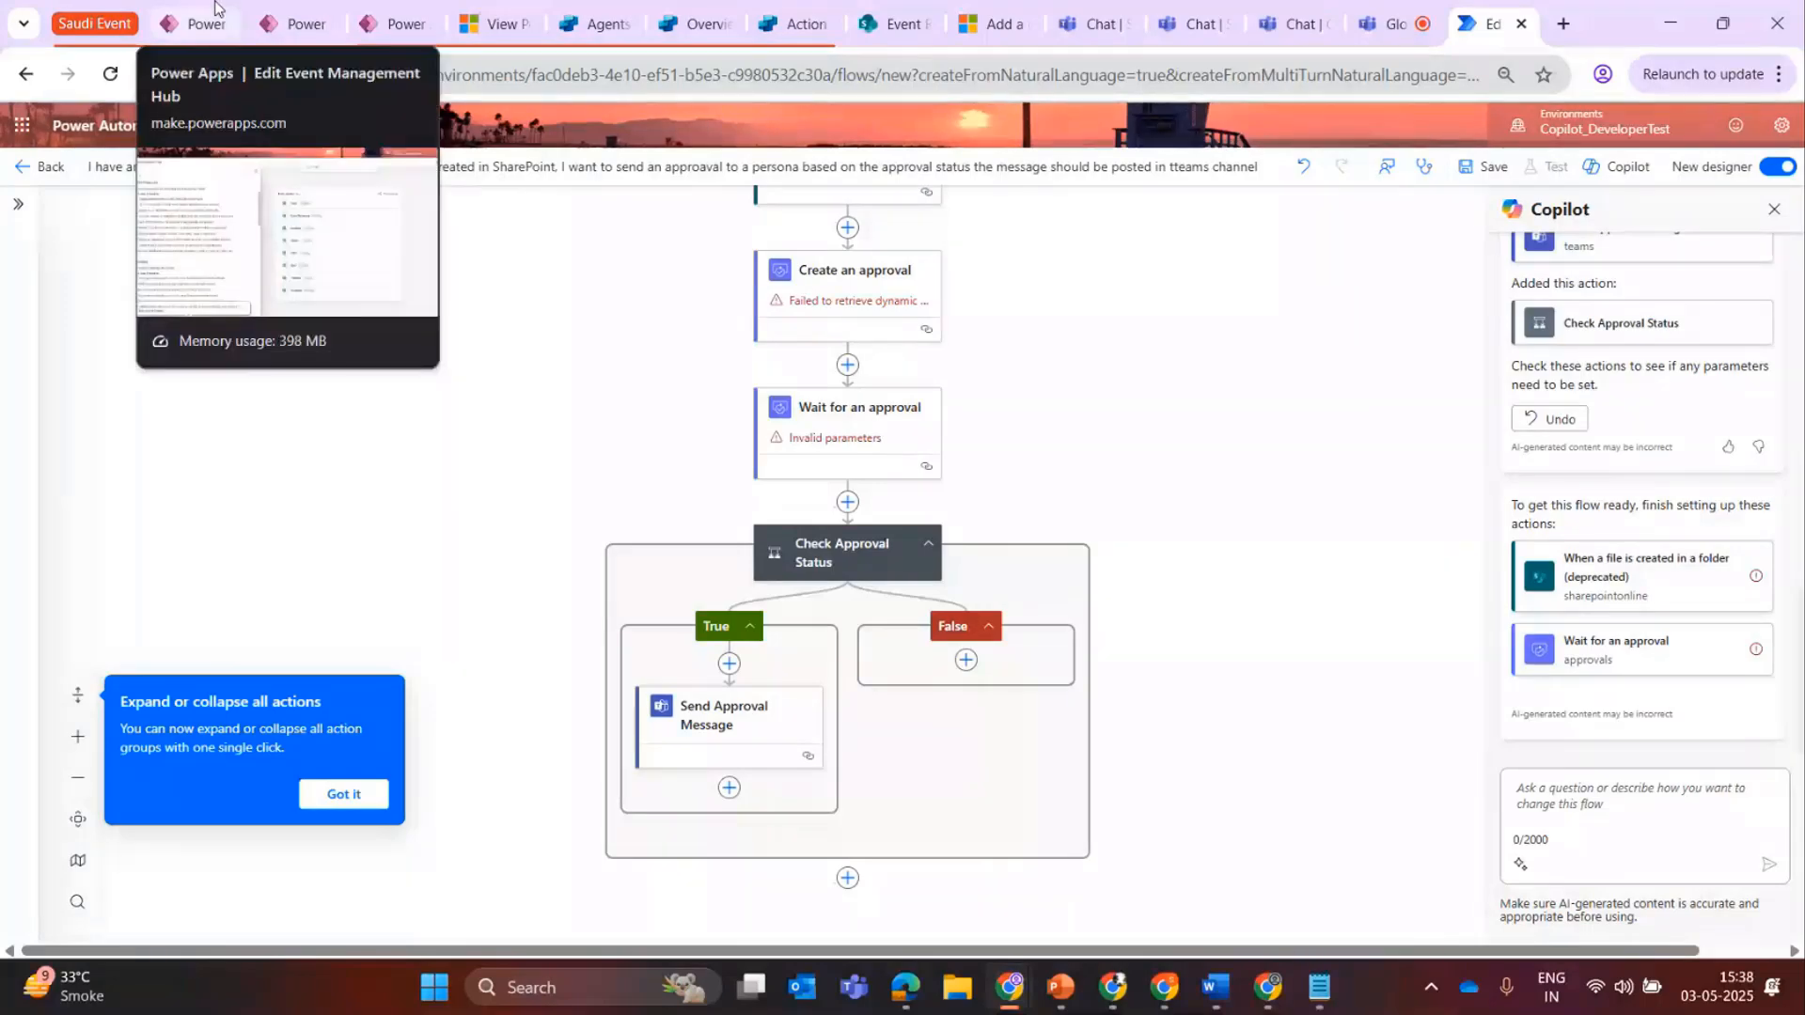
Return to the Event Management Hub plan in Power Apps and exit it to the home page.
{"action": "left_click", "coordinate": [379, 19]}
{"action": "left_click", "coordinate": [287, 23]}
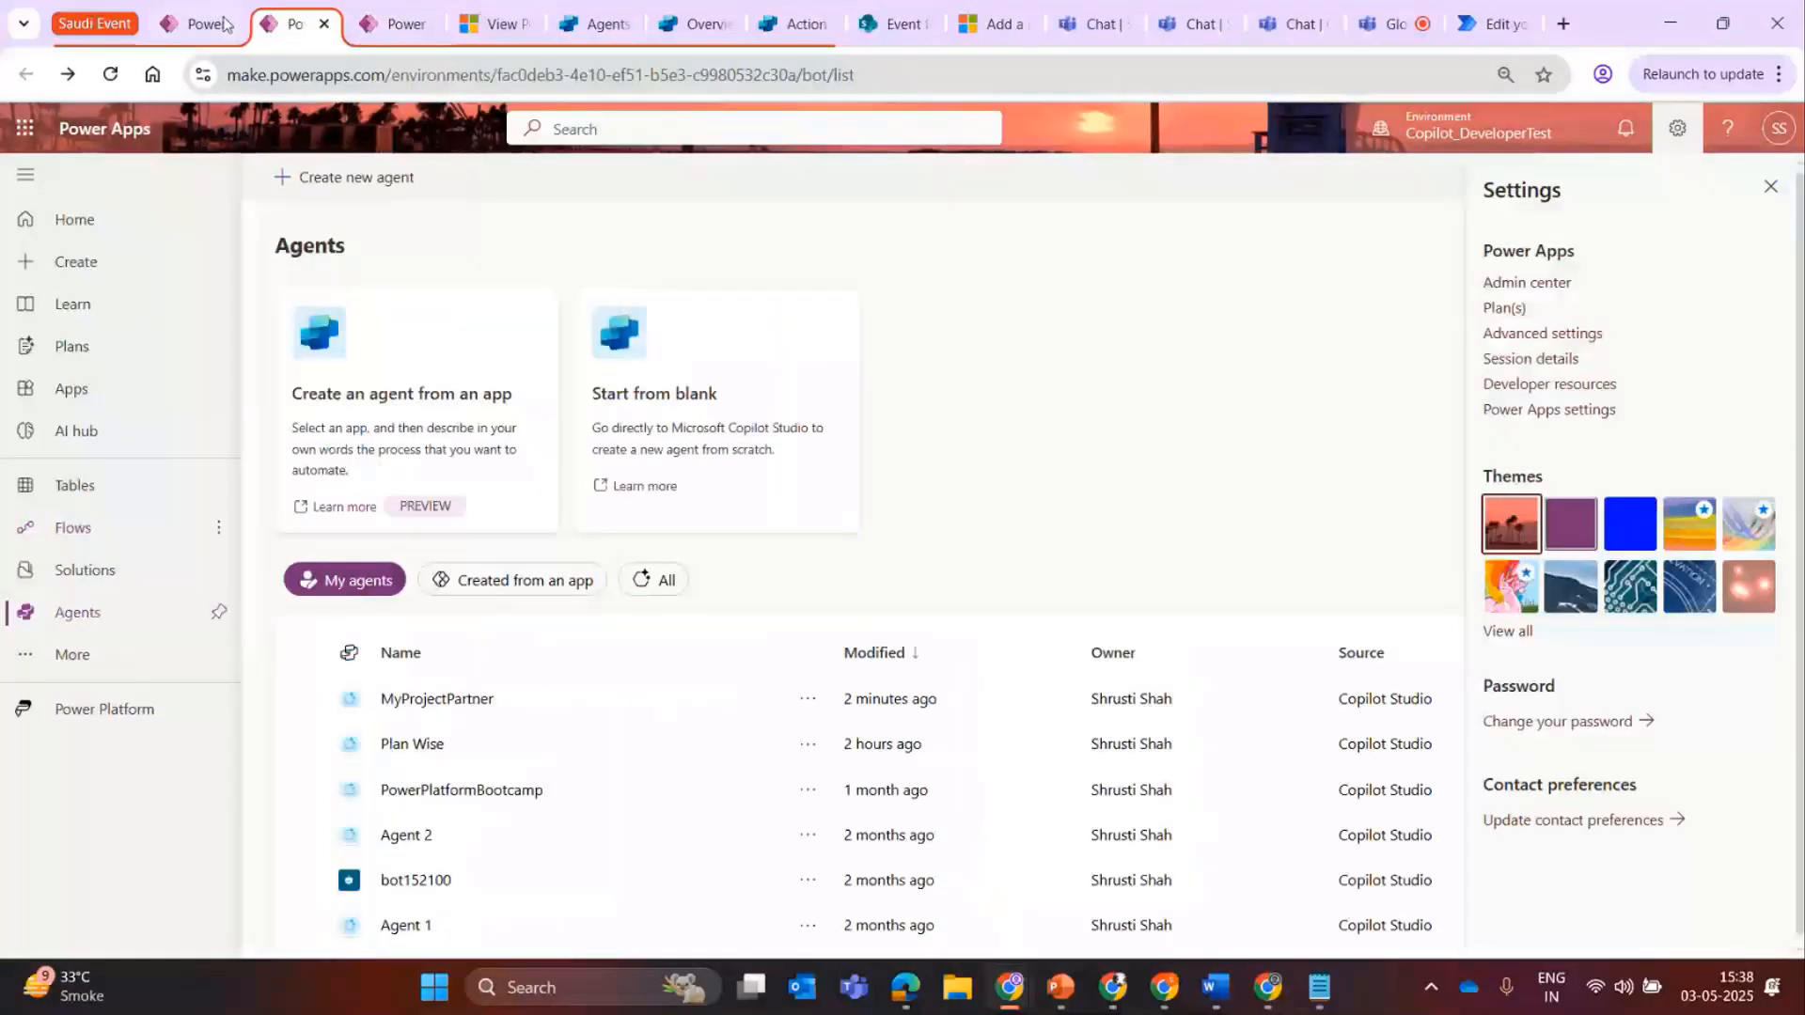
{"action": "left_click", "coordinate": [226, 24]}
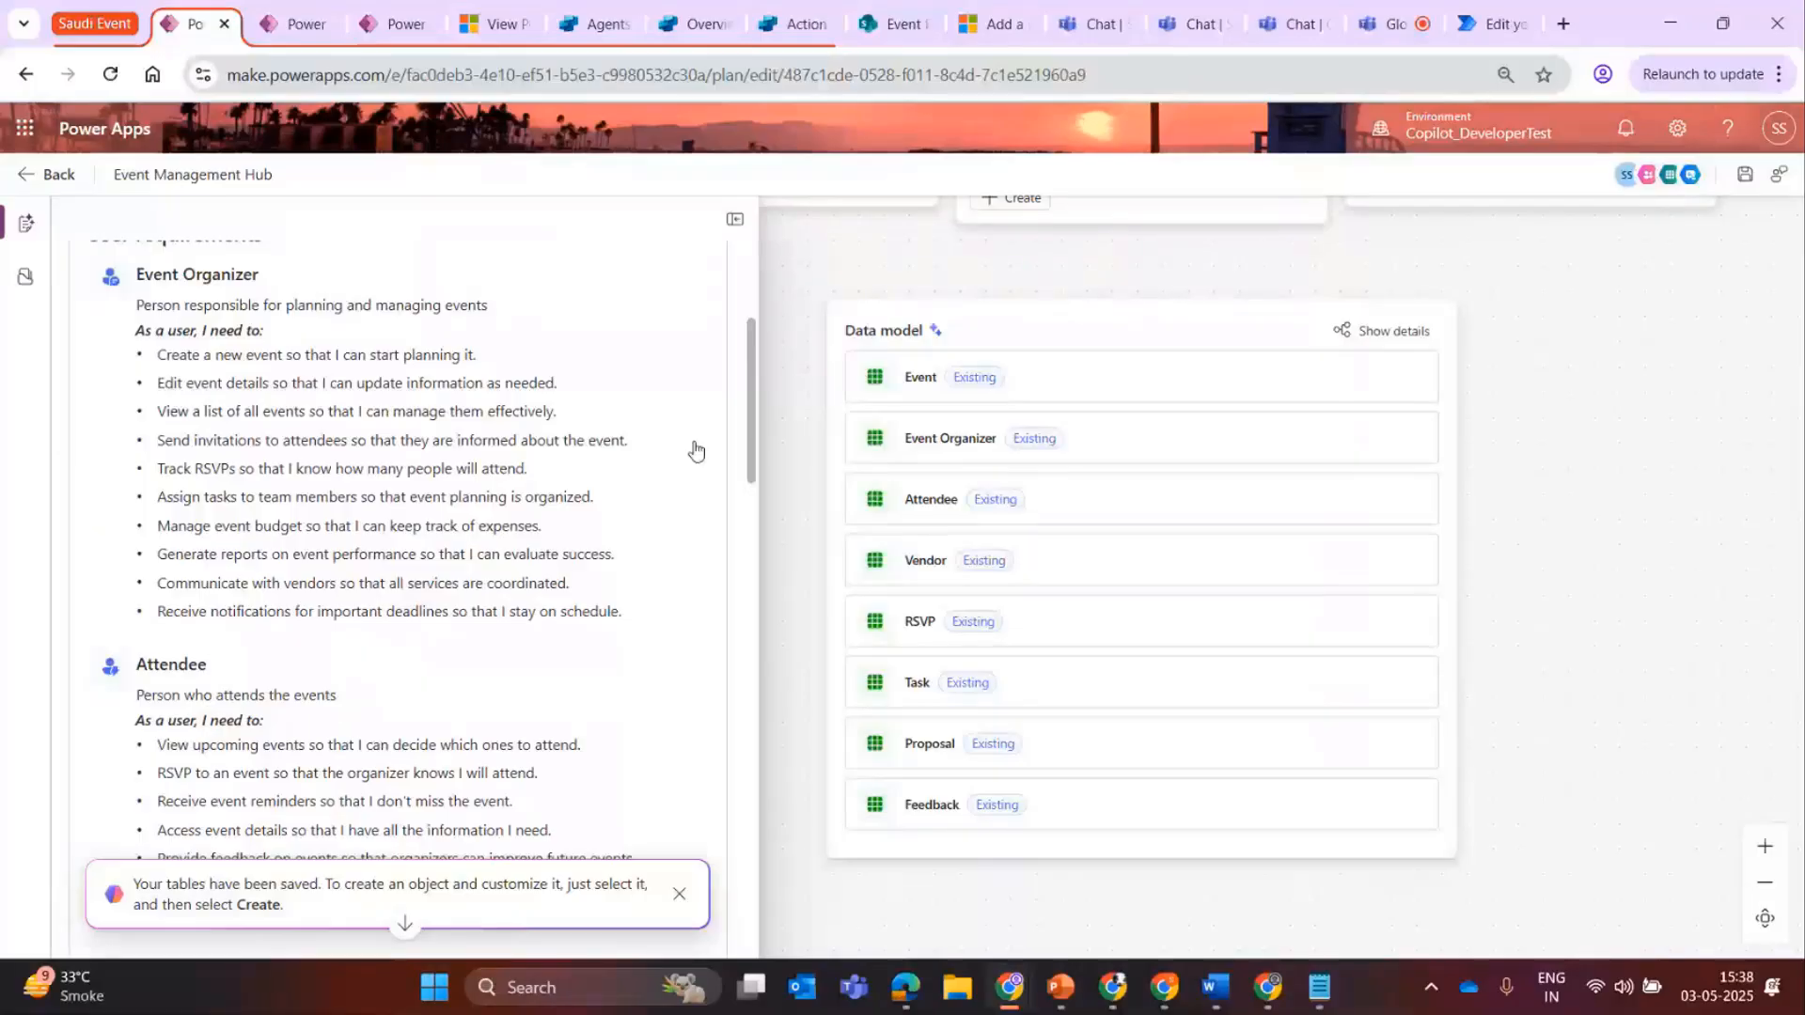
{"action": "scroll", "coordinate": [1676, 841], "scroll_direction": "up", "scroll_amount": 4}
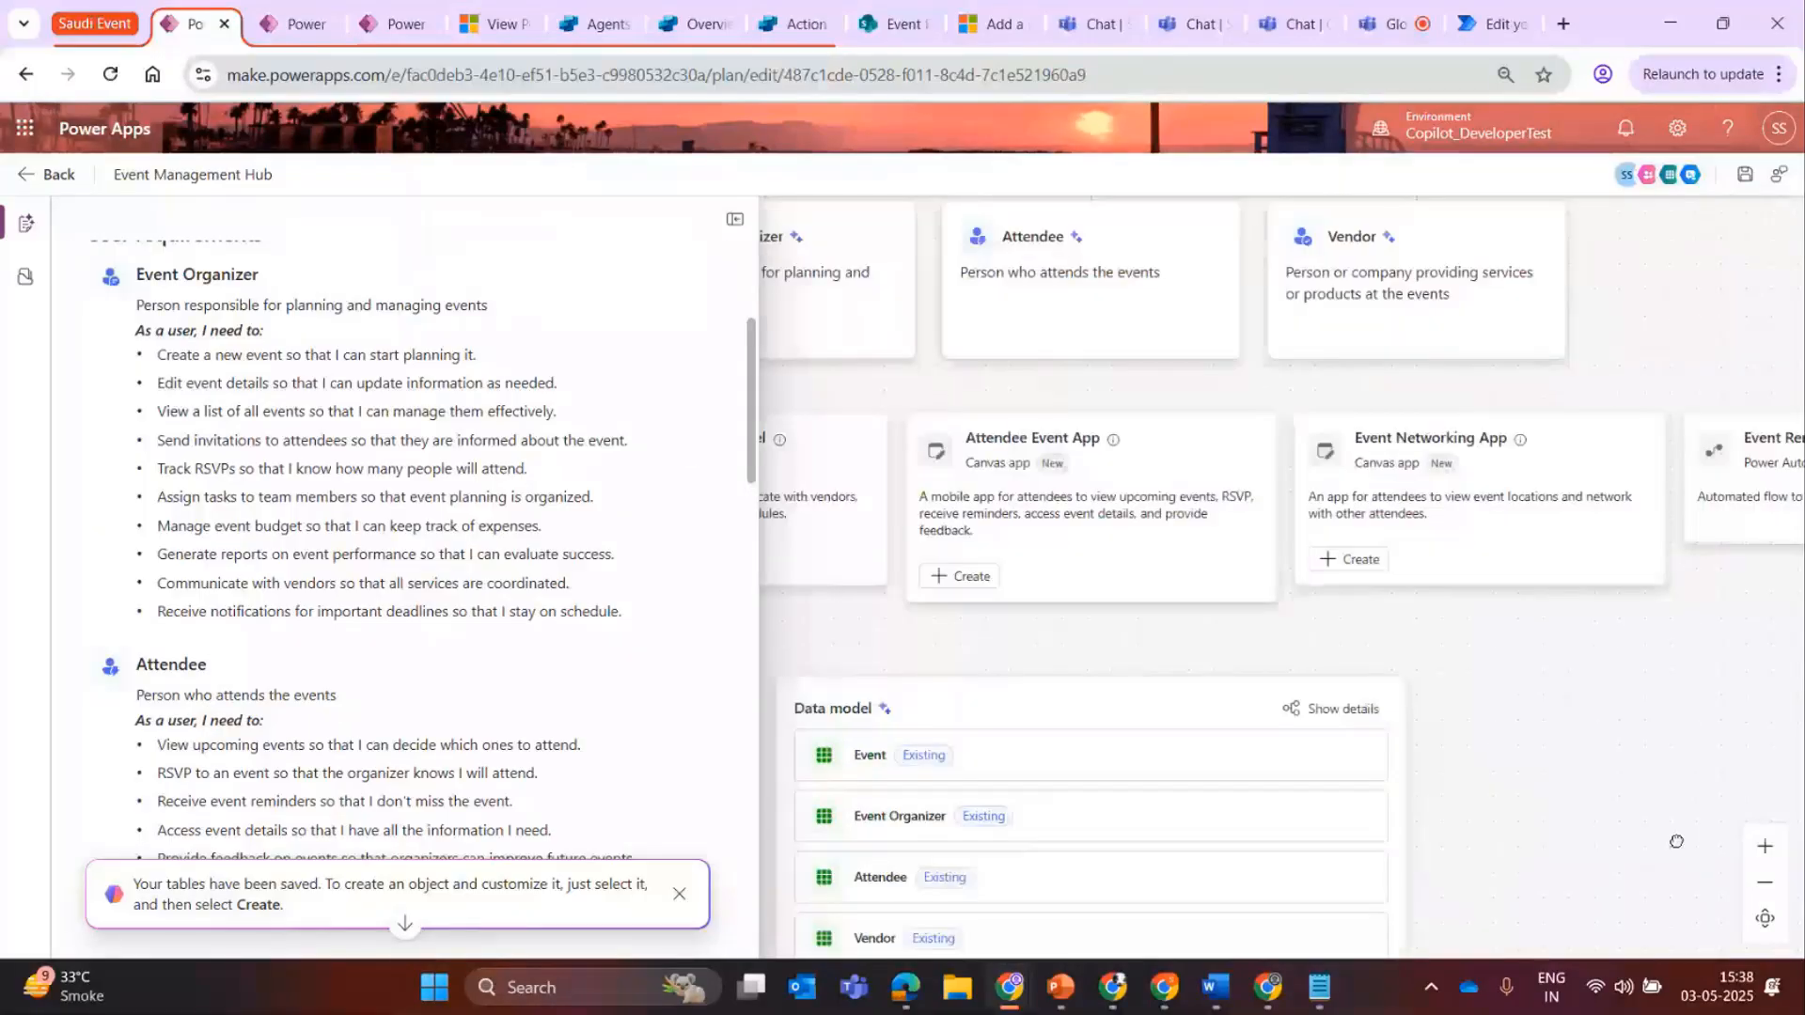
{"action": "left_click", "coordinate": [51, 173]}
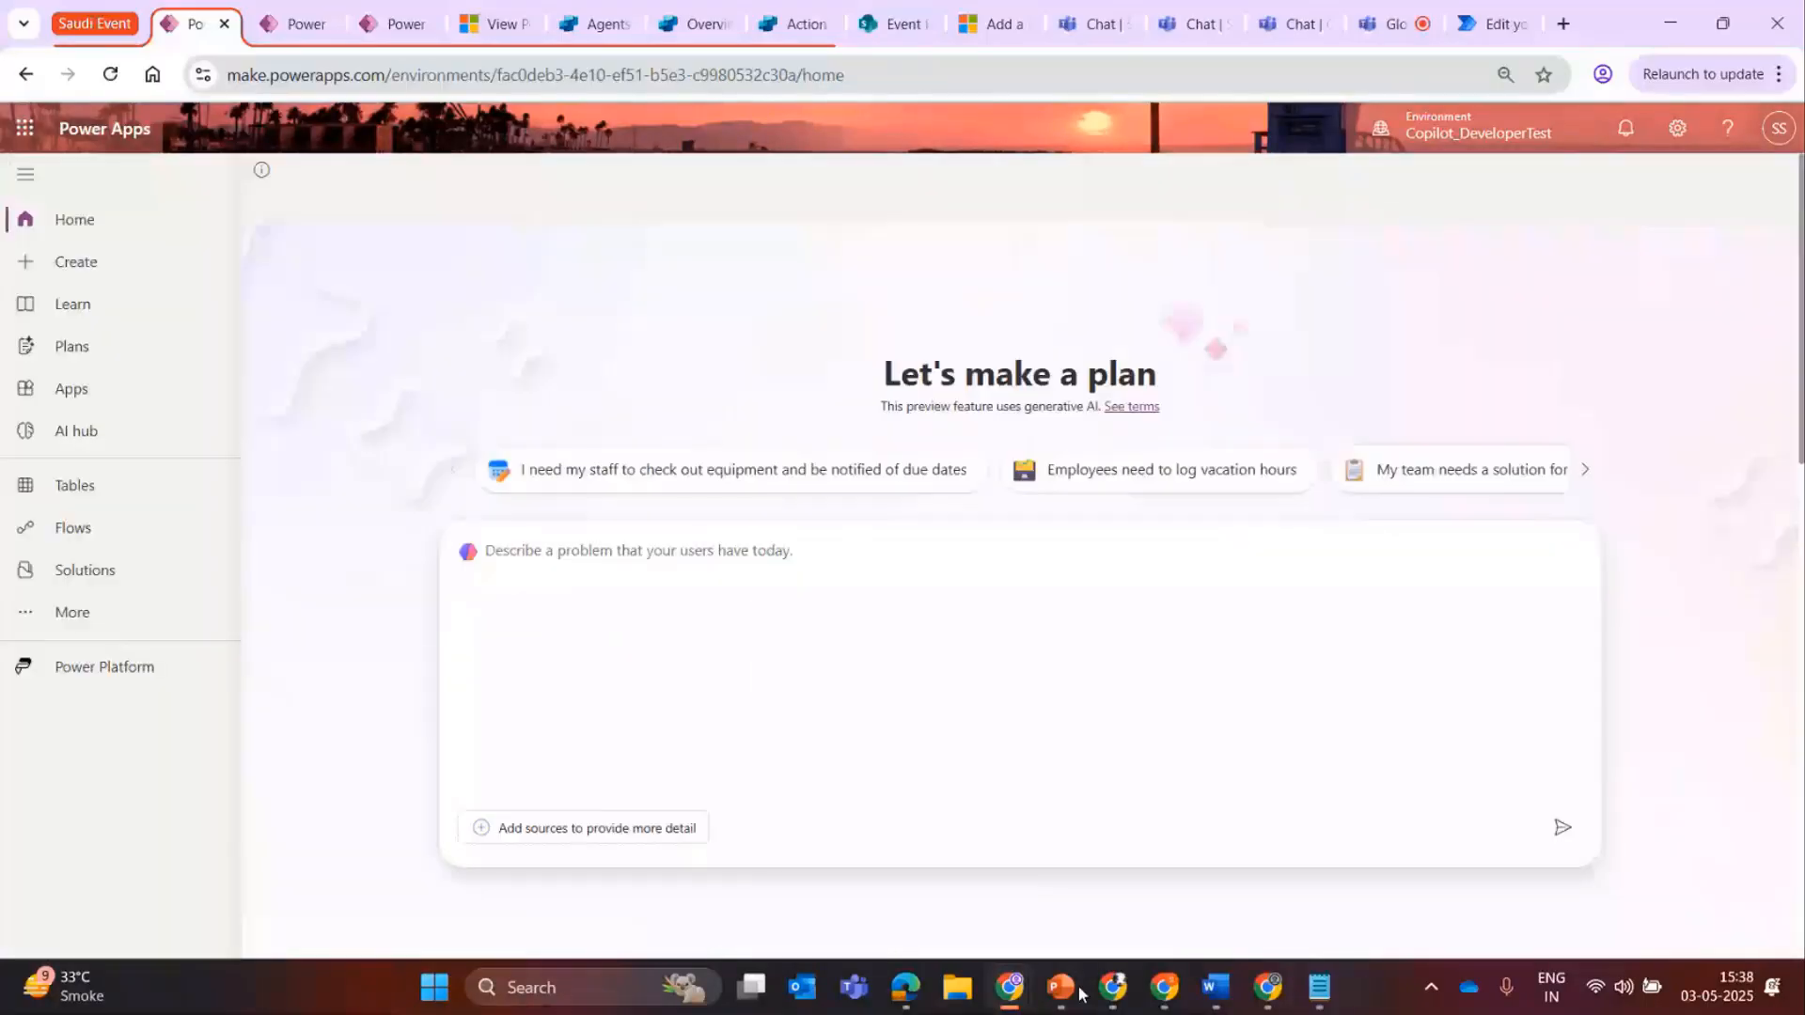
Switch to the PowerPoint slide show and view the AI prompts slide.
{"action": "left_click", "coordinate": [1061, 987]}
{"action": "left_click", "coordinate": [131, 160]}
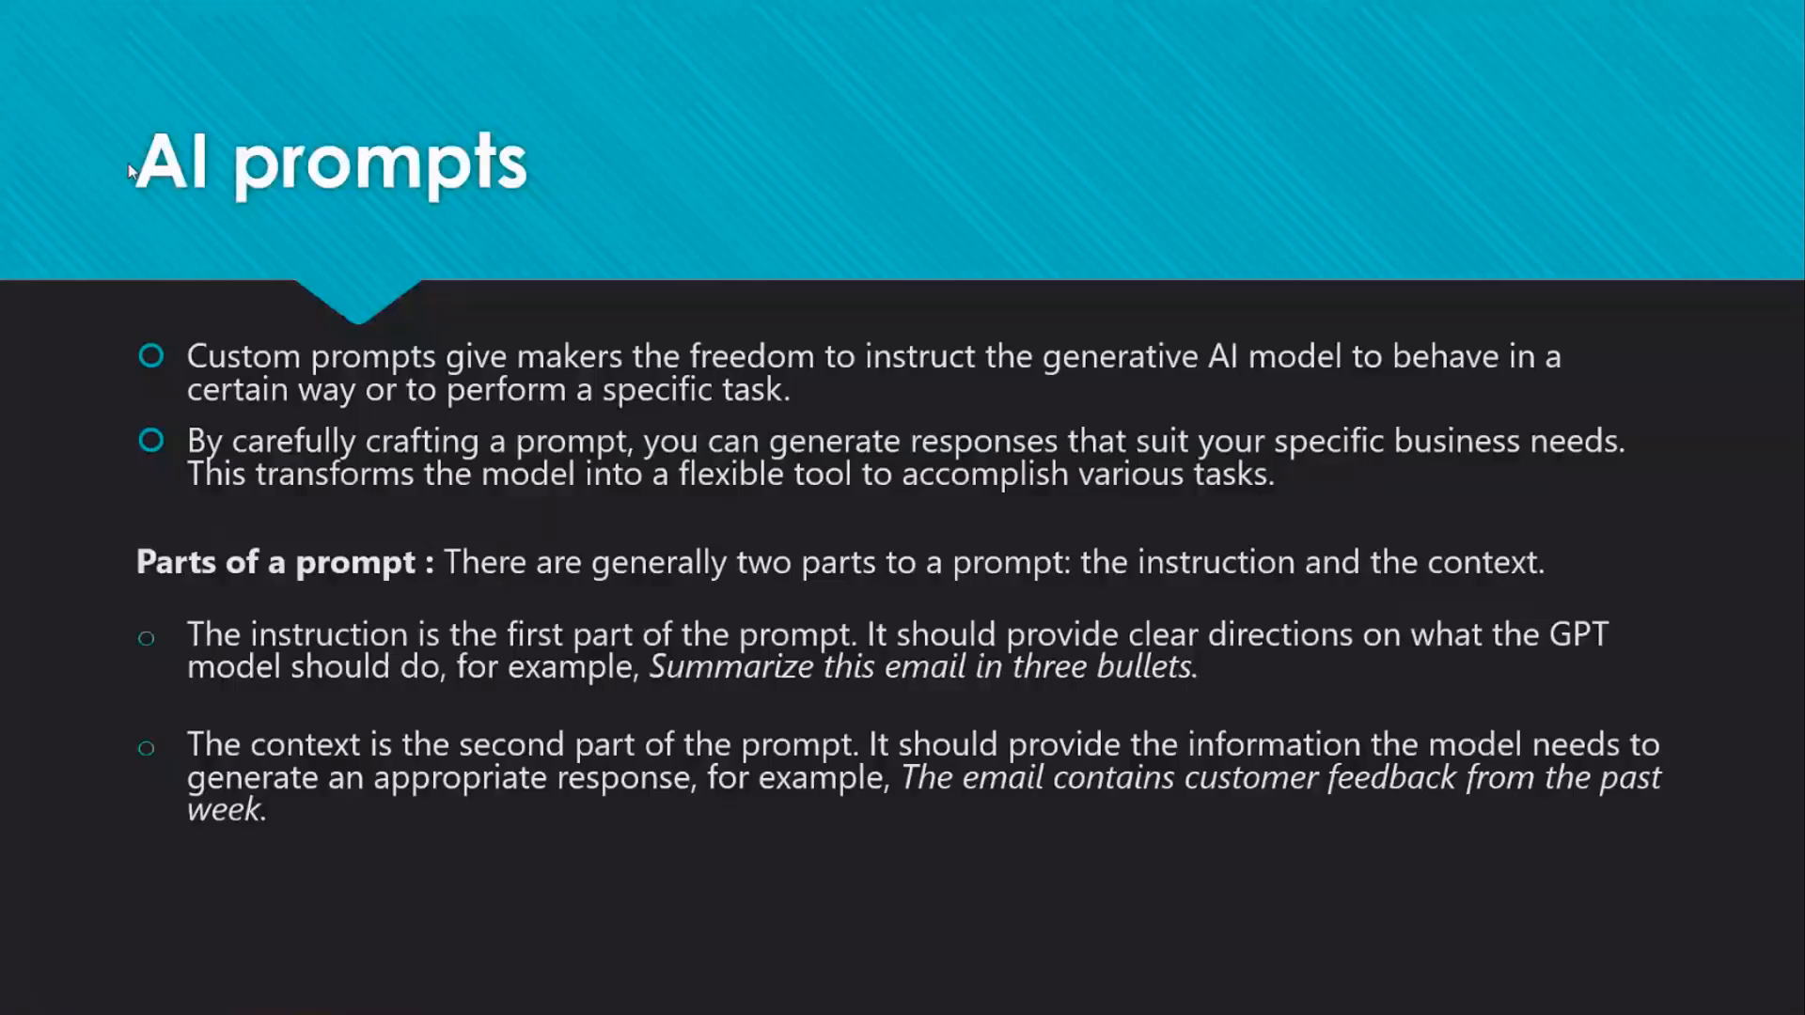
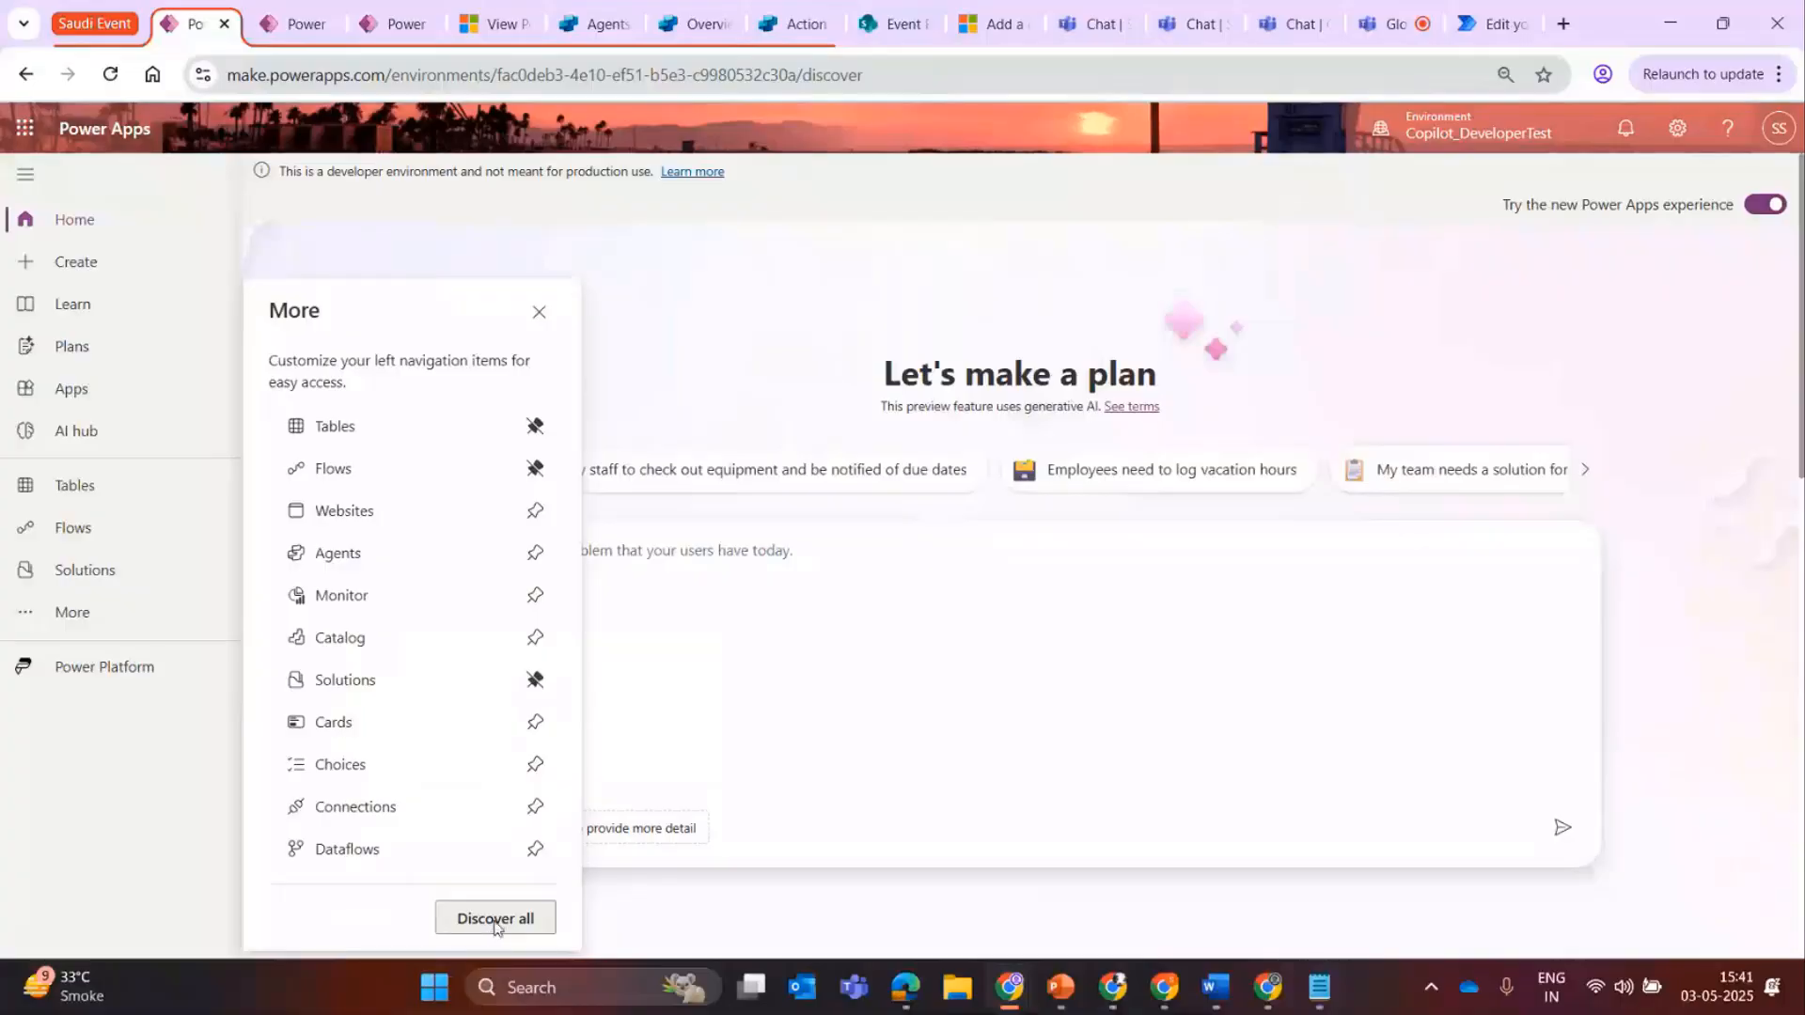
Open the AI hub in Power Apps and browse the AI models in the most popular and Documents categories.
{"action": "left_click", "coordinate": [495, 919]}
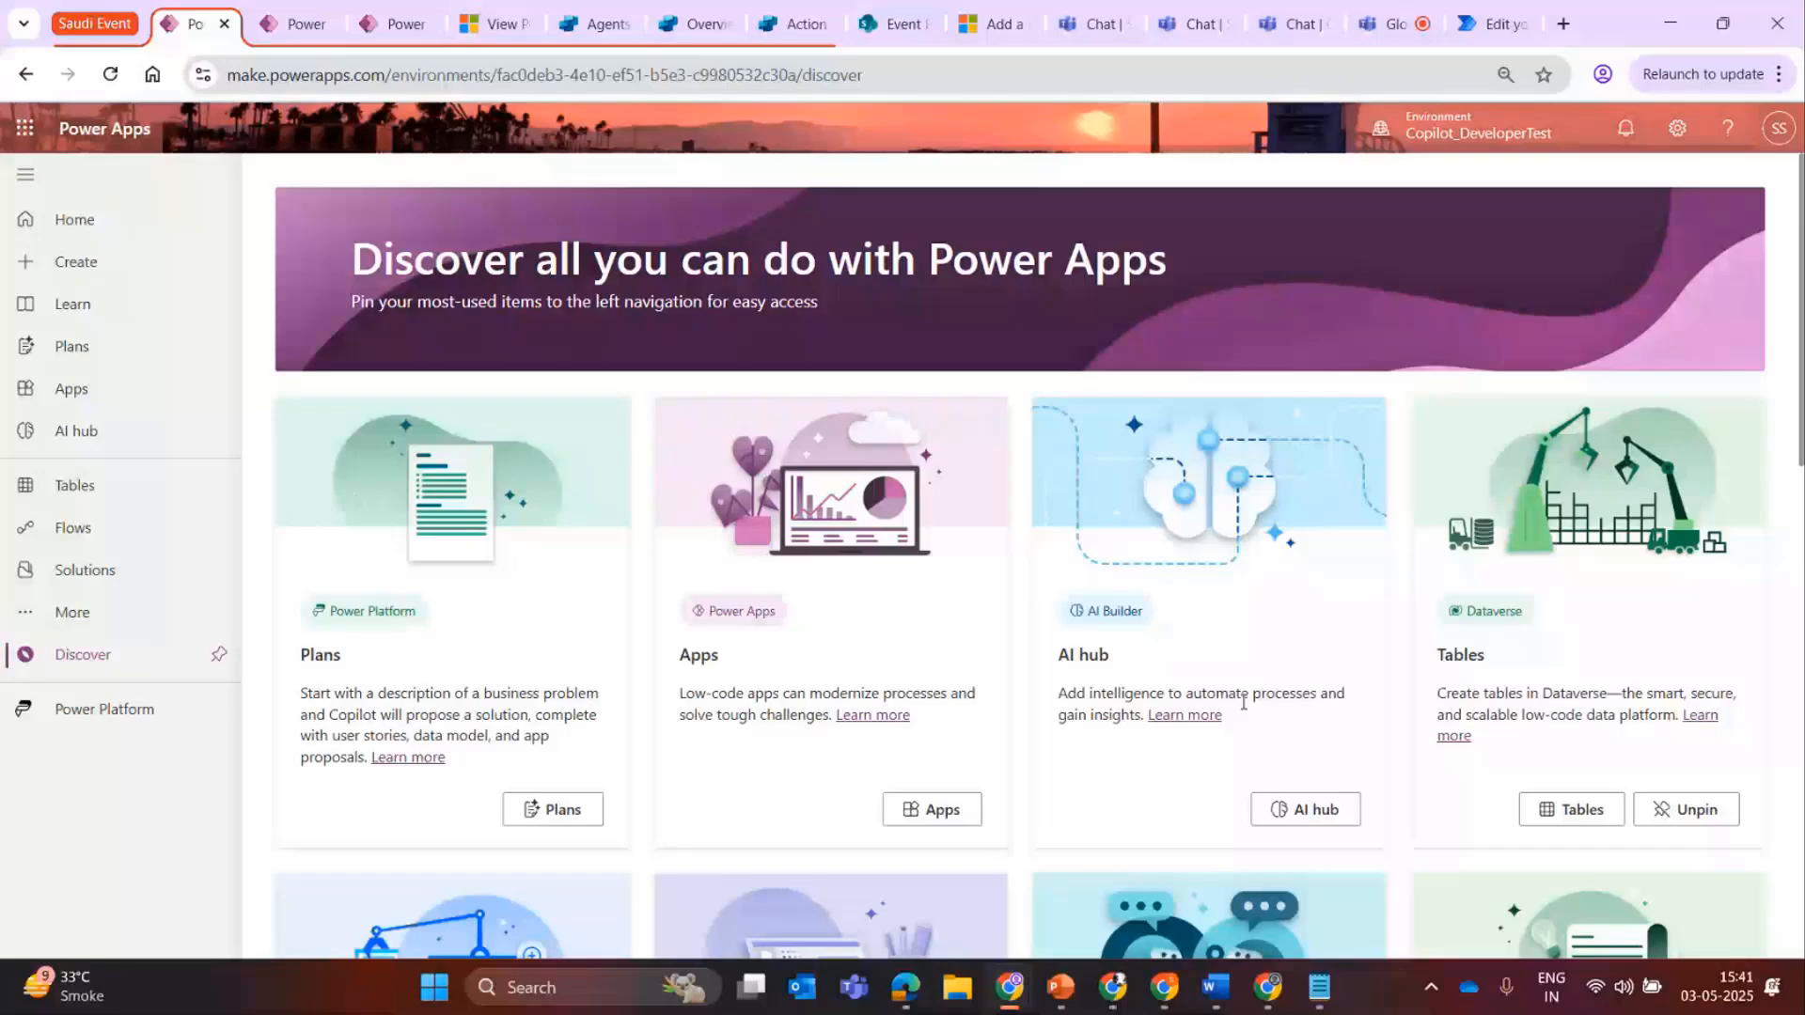
{"action": "left_click", "coordinate": [77, 431]}
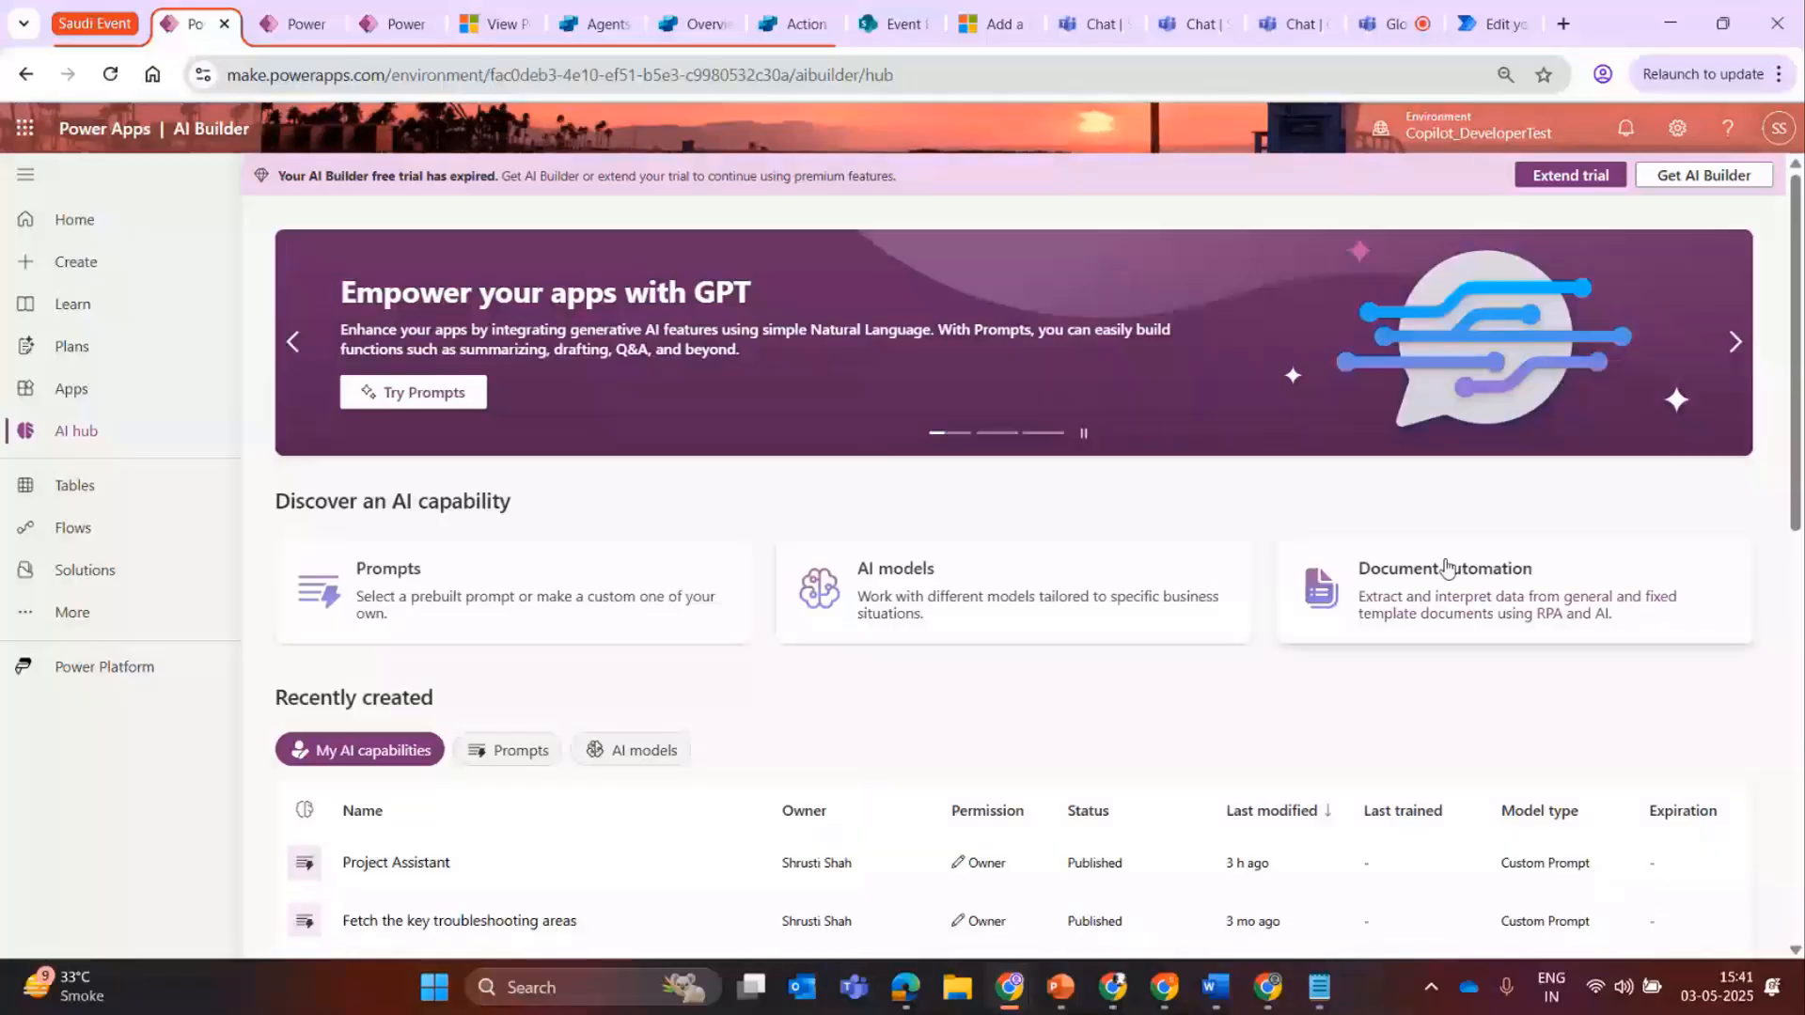
{"action": "left_click", "coordinate": [514, 604]}
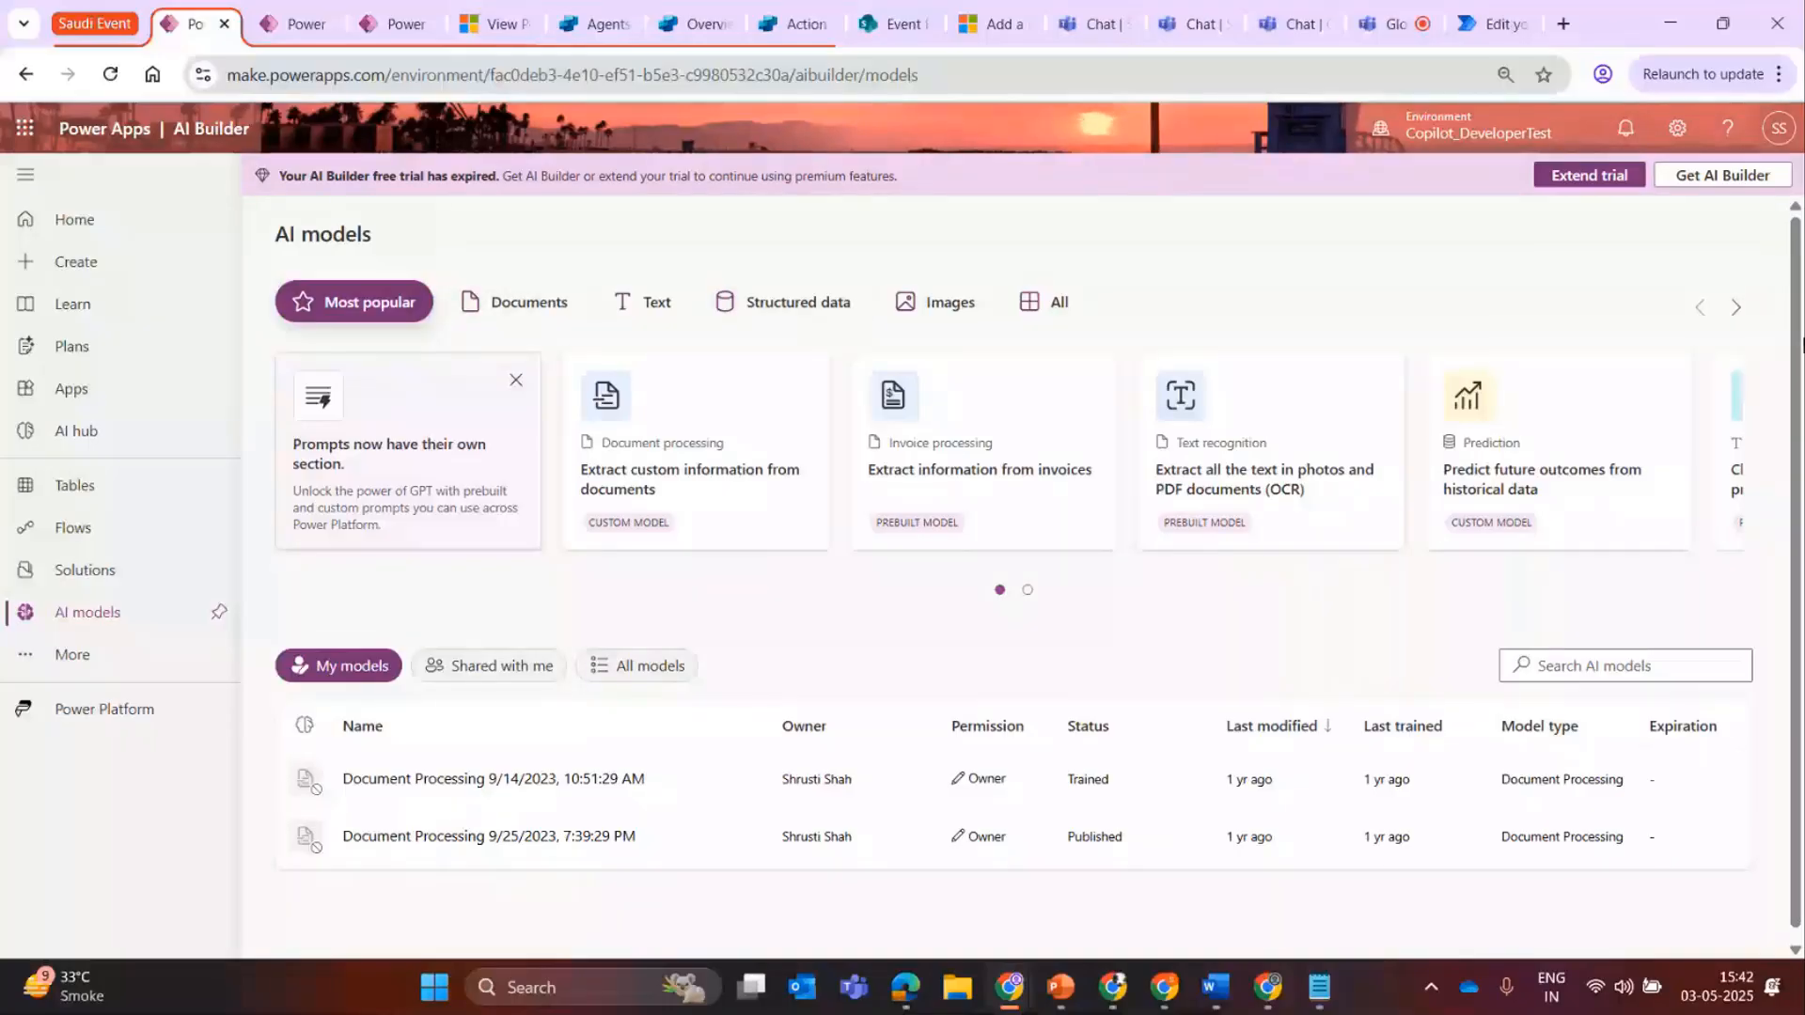
{"action": "left_click", "coordinate": [1723, 318]}
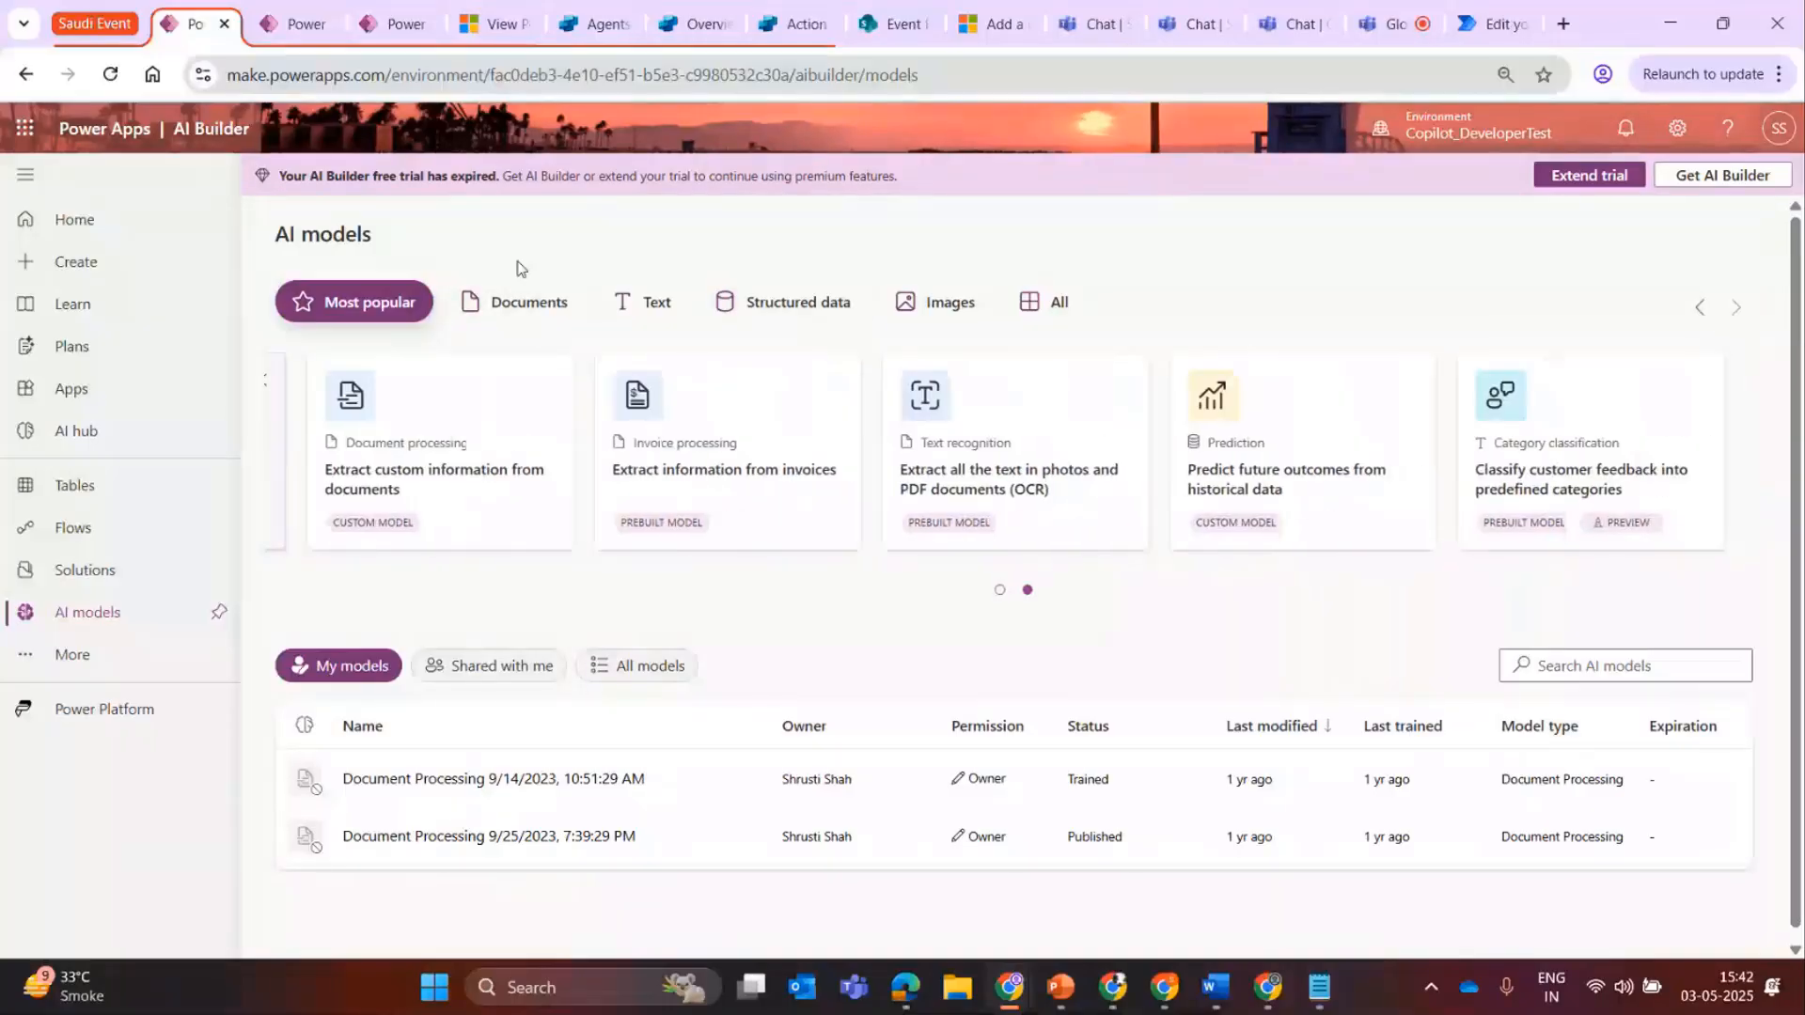
{"action": "left_click", "coordinate": [500, 318]}
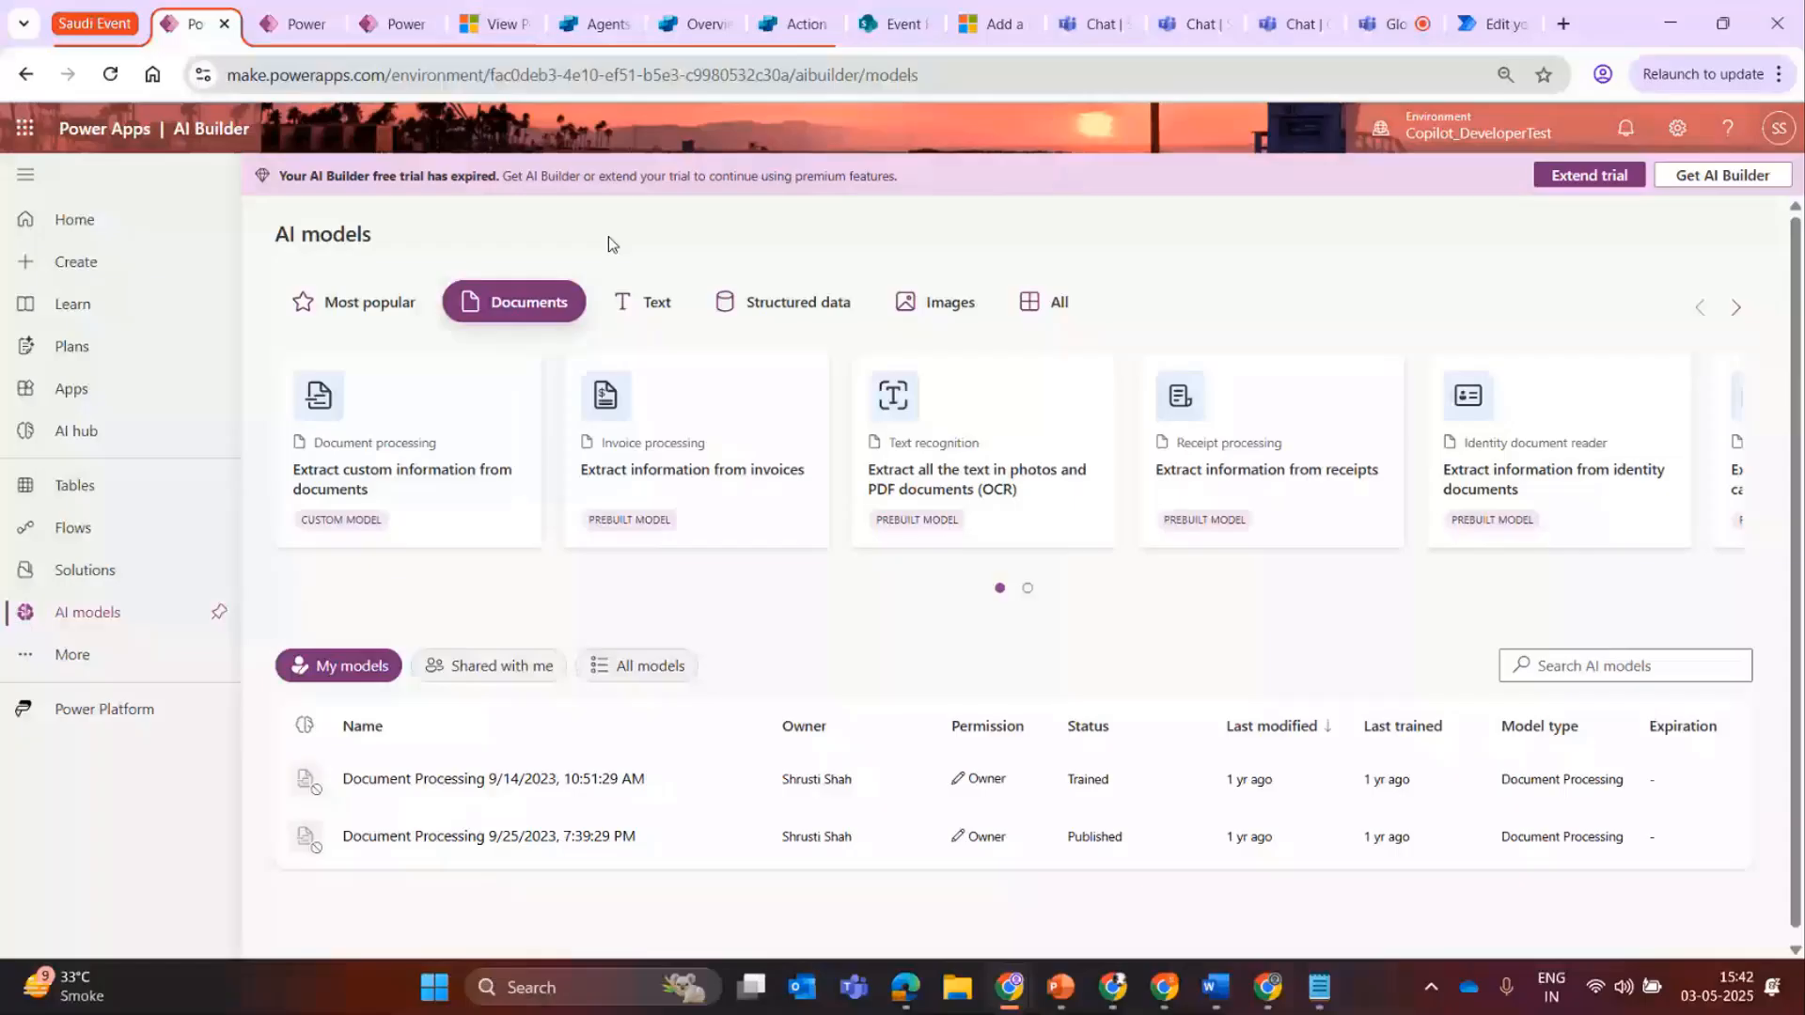
{"action": "left_click", "coordinate": [28, 79]}
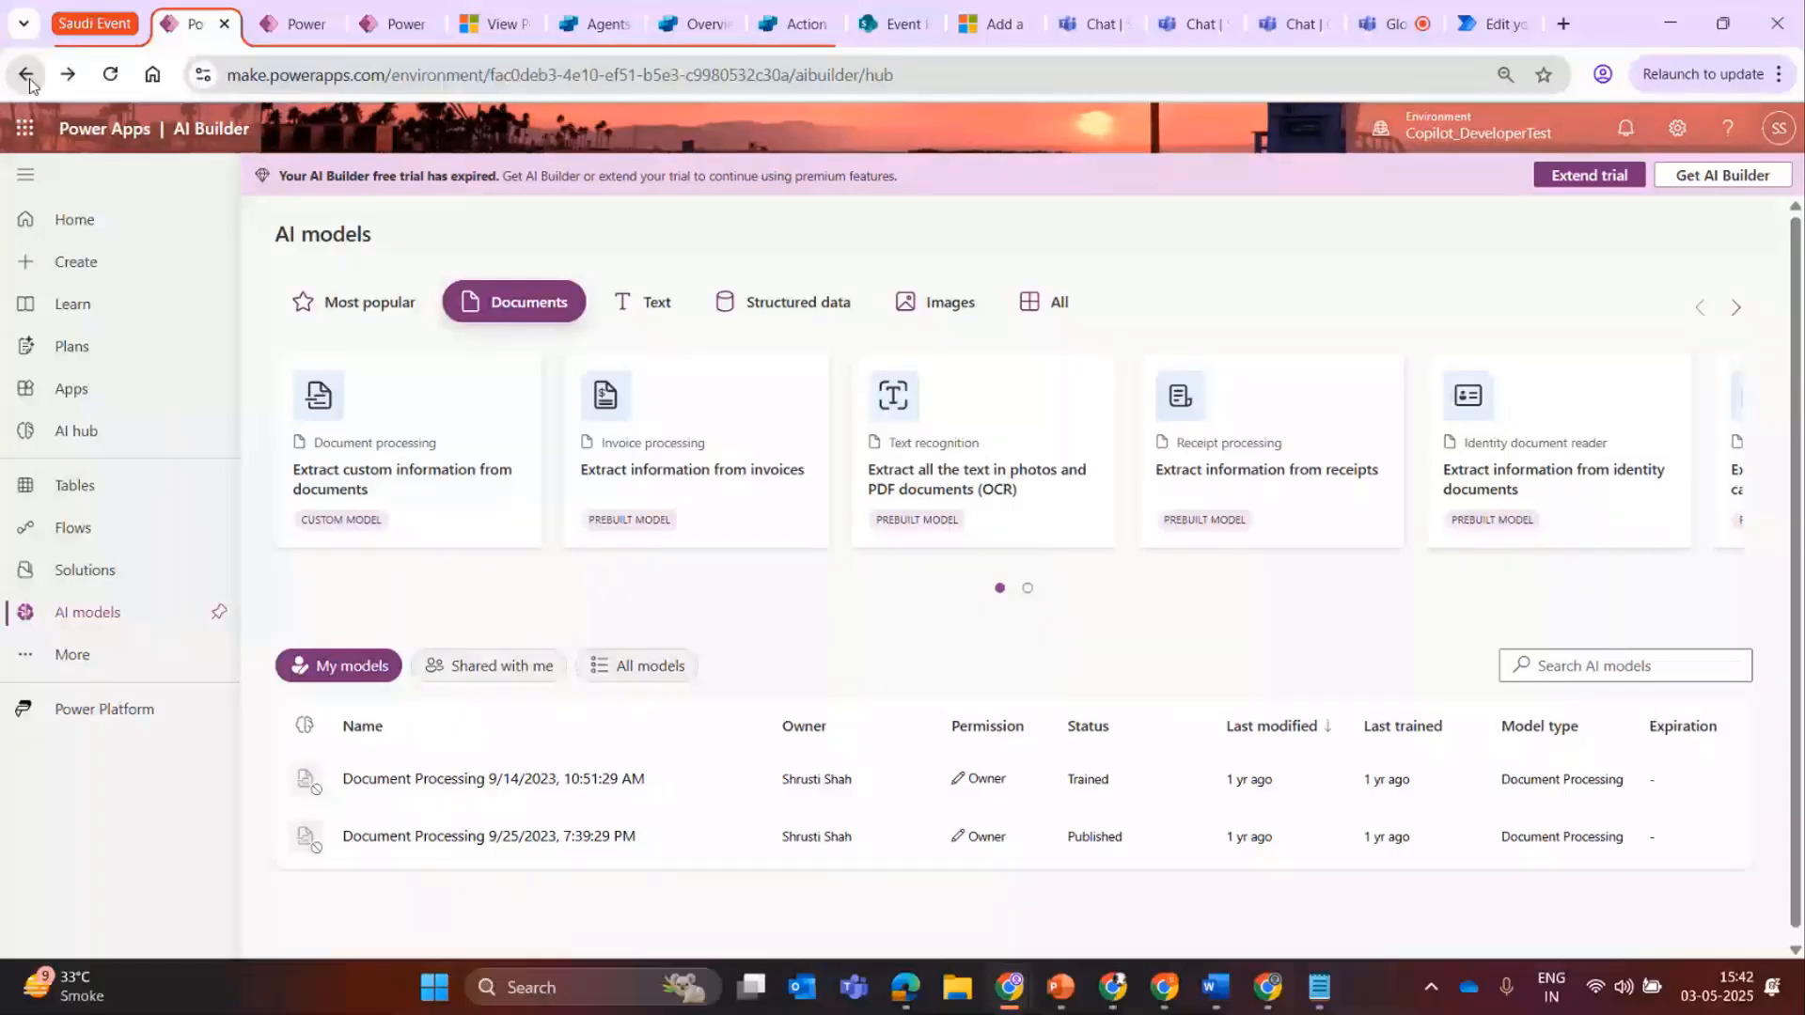
Open the Text anonymization and redaction template from the full prompt library.
{"action": "left_click", "coordinate": [447, 590]}
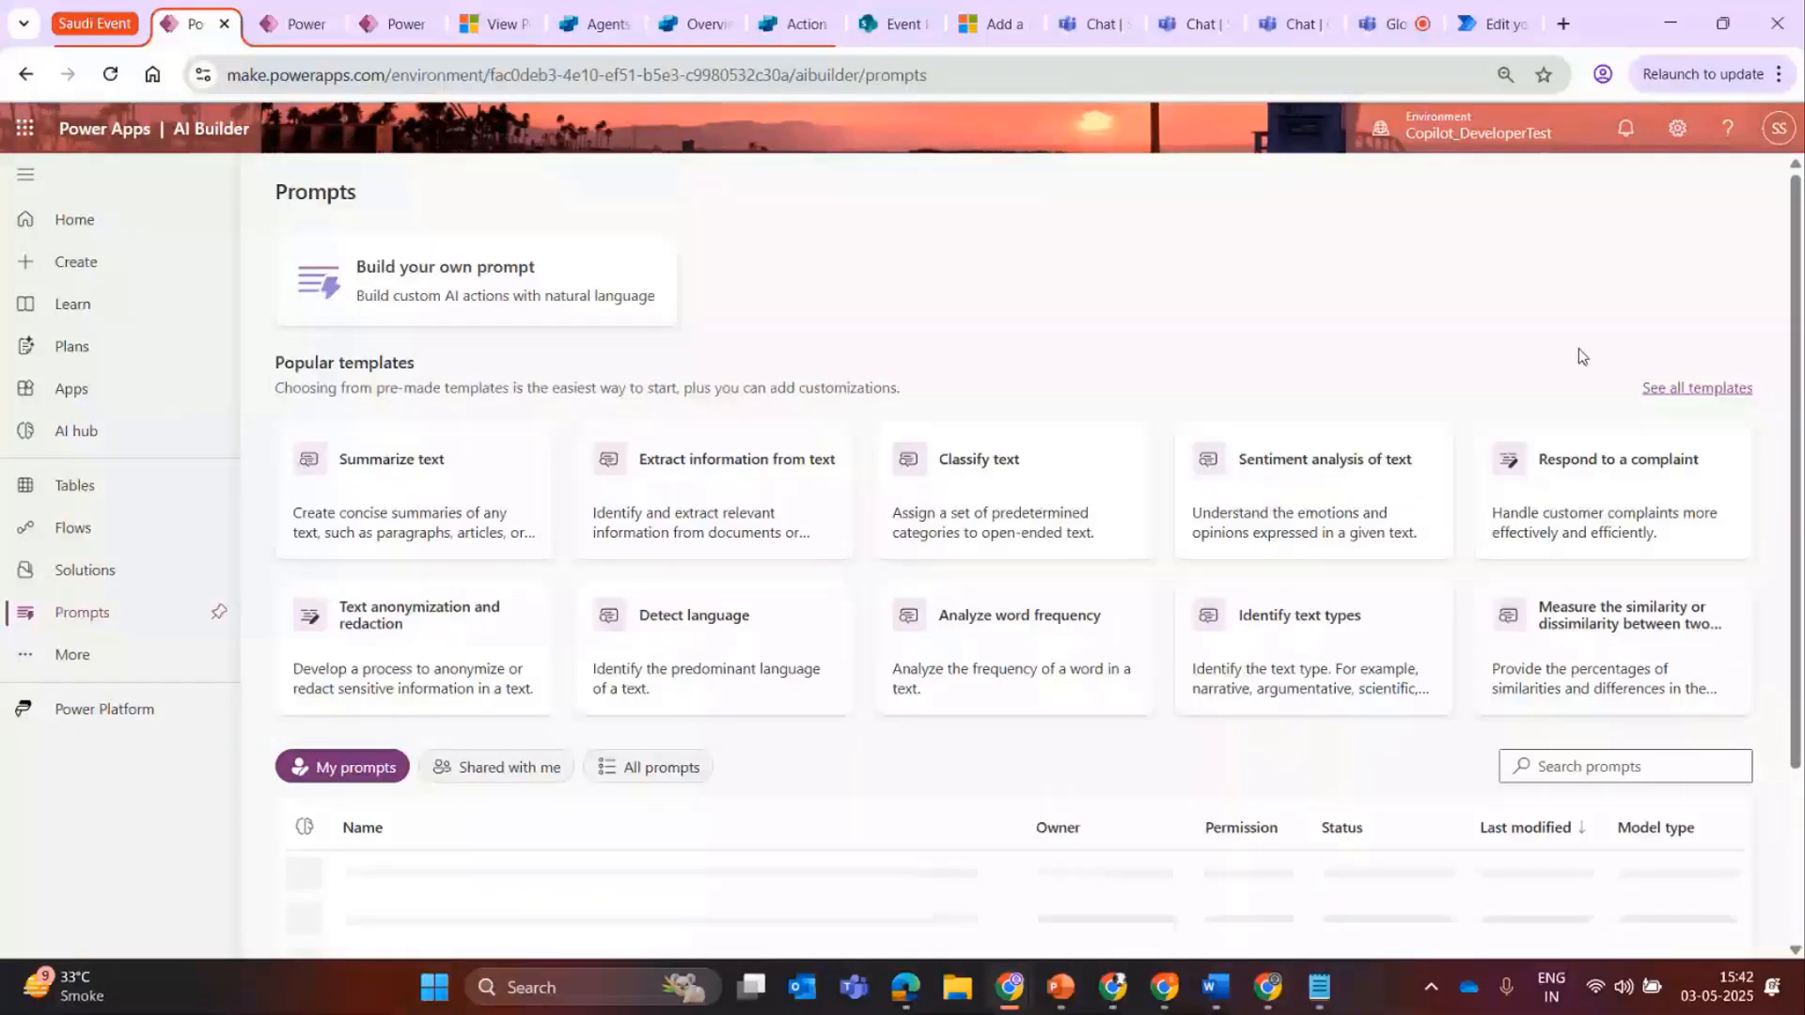
{"action": "left_click", "coordinate": [1696, 388]}
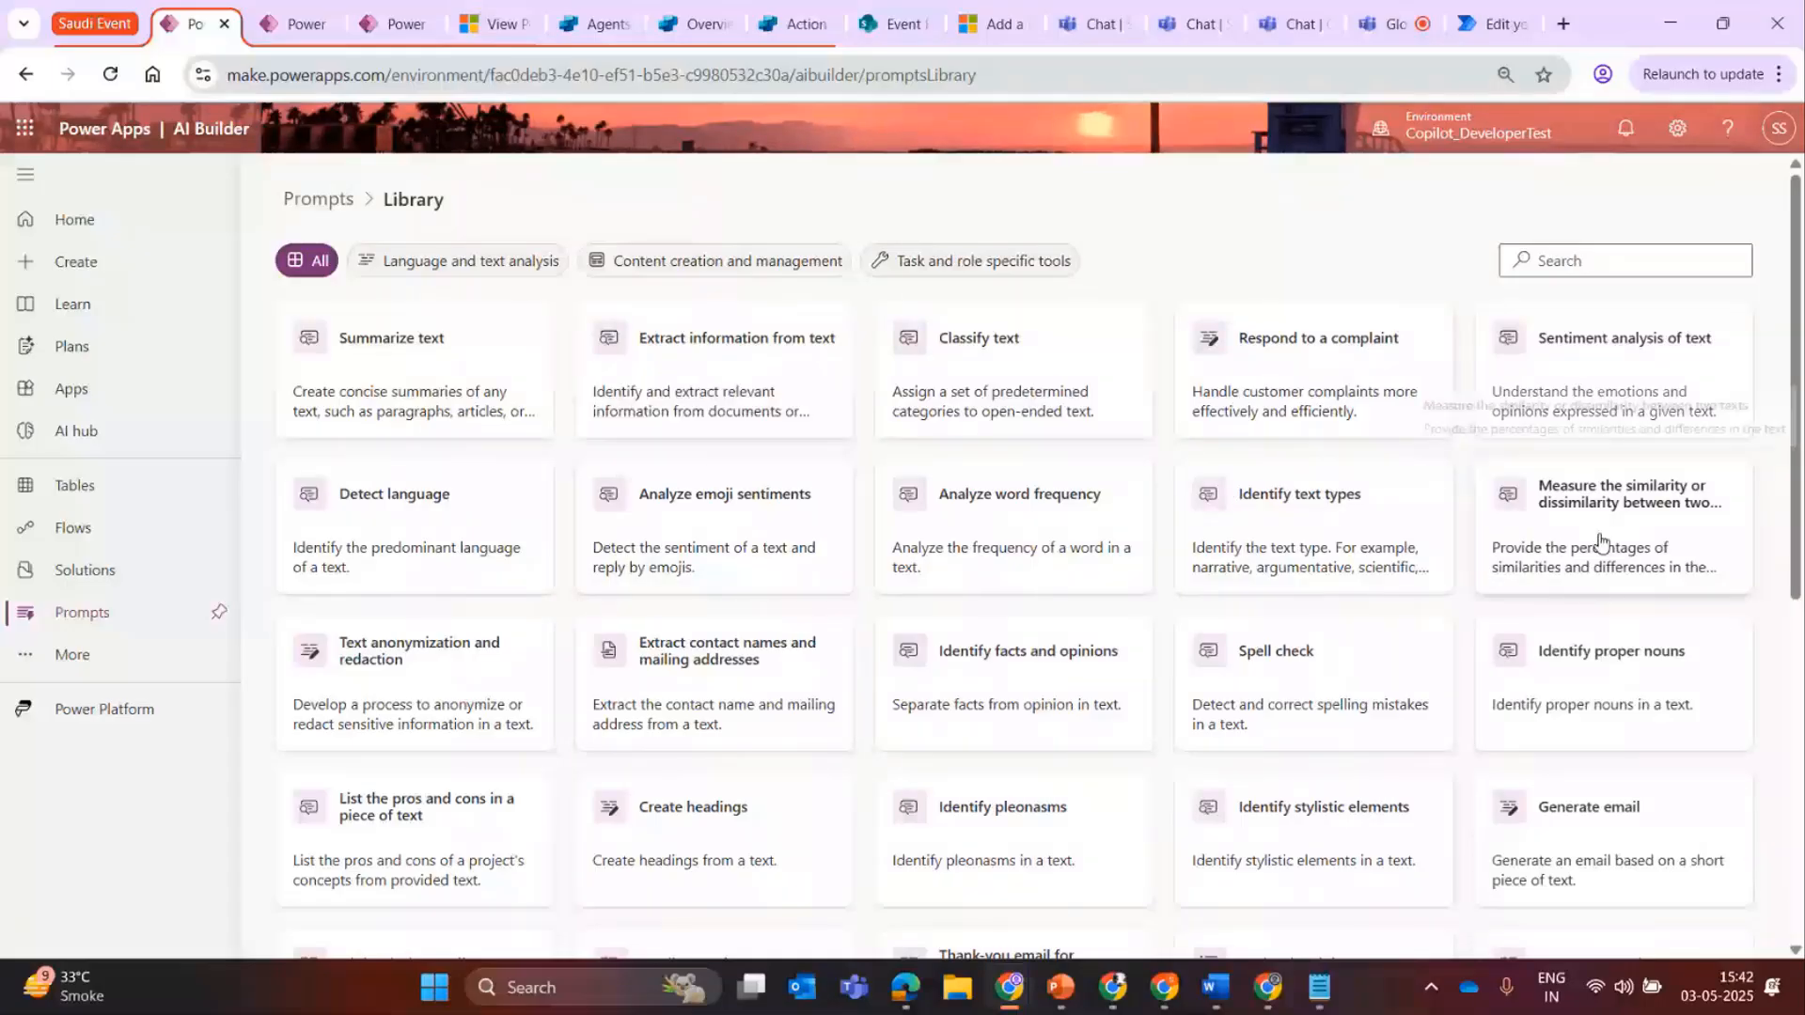
{"action": "left_click", "coordinate": [400, 665]}
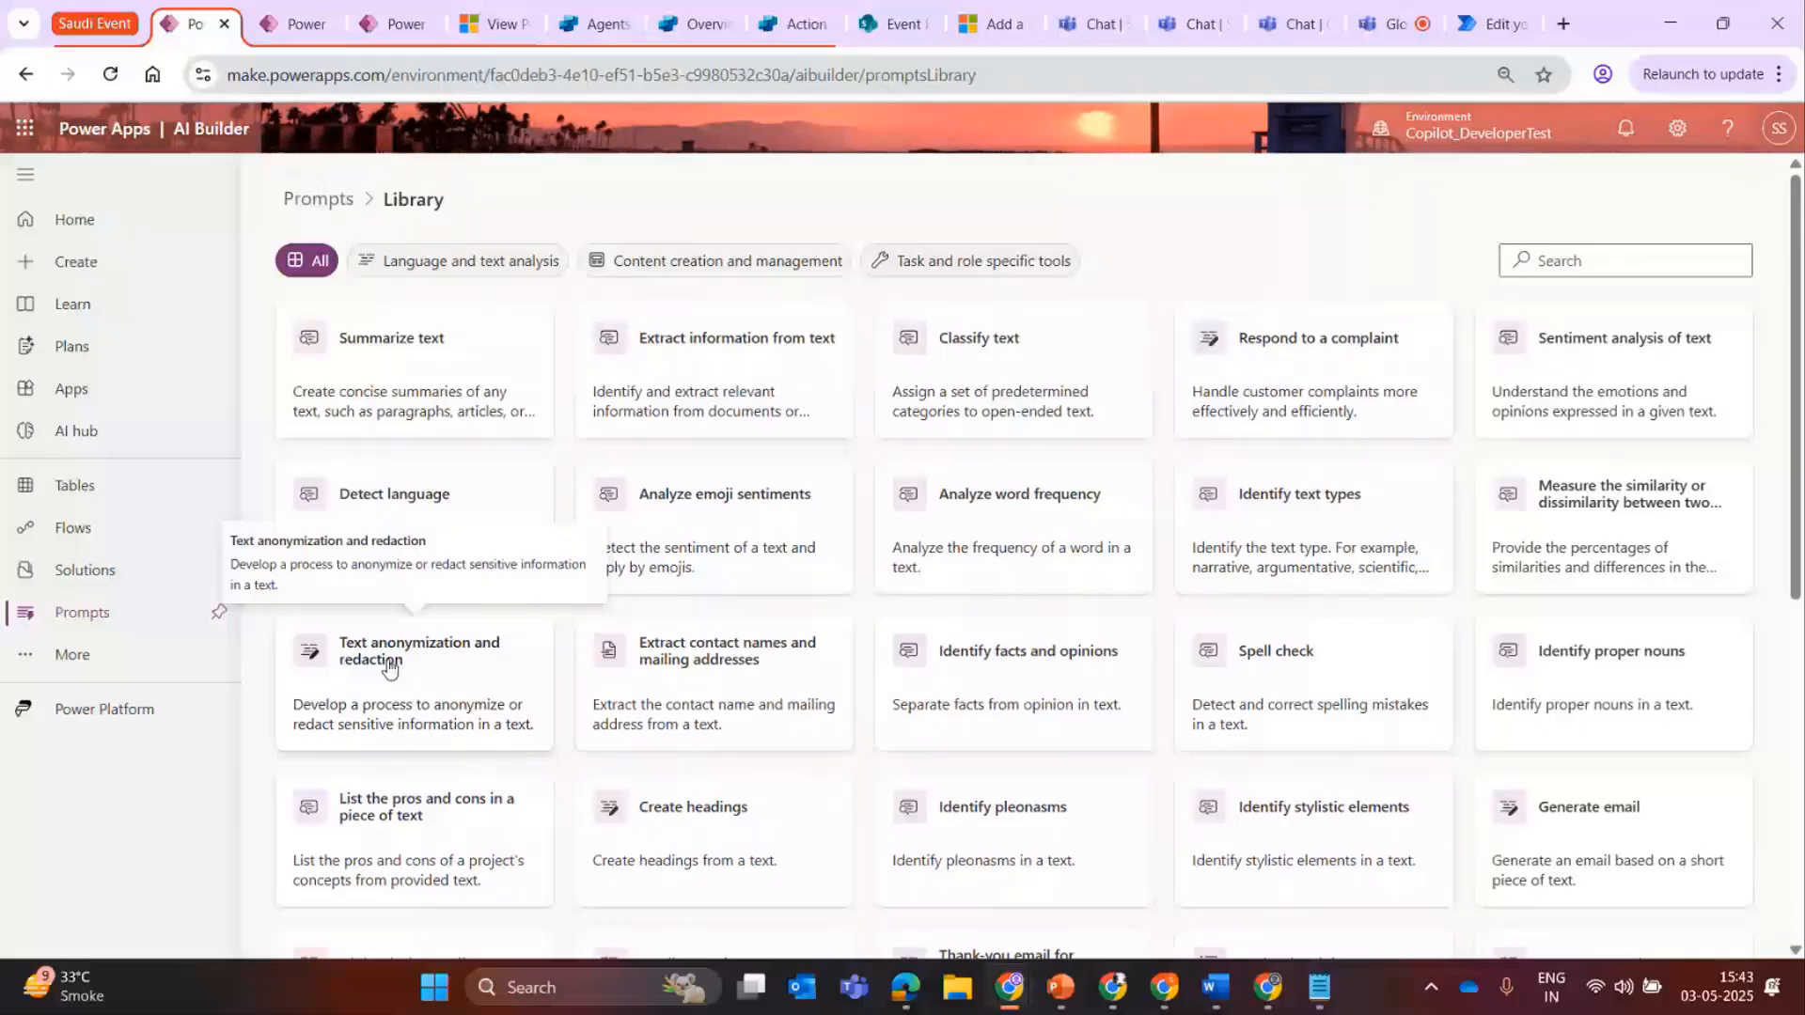
Examine the template's instructions and the managed models available for the prompt.
{"action": "left_click_drag", "start_coordinate": [389, 660], "coordinate": [63, 260]}
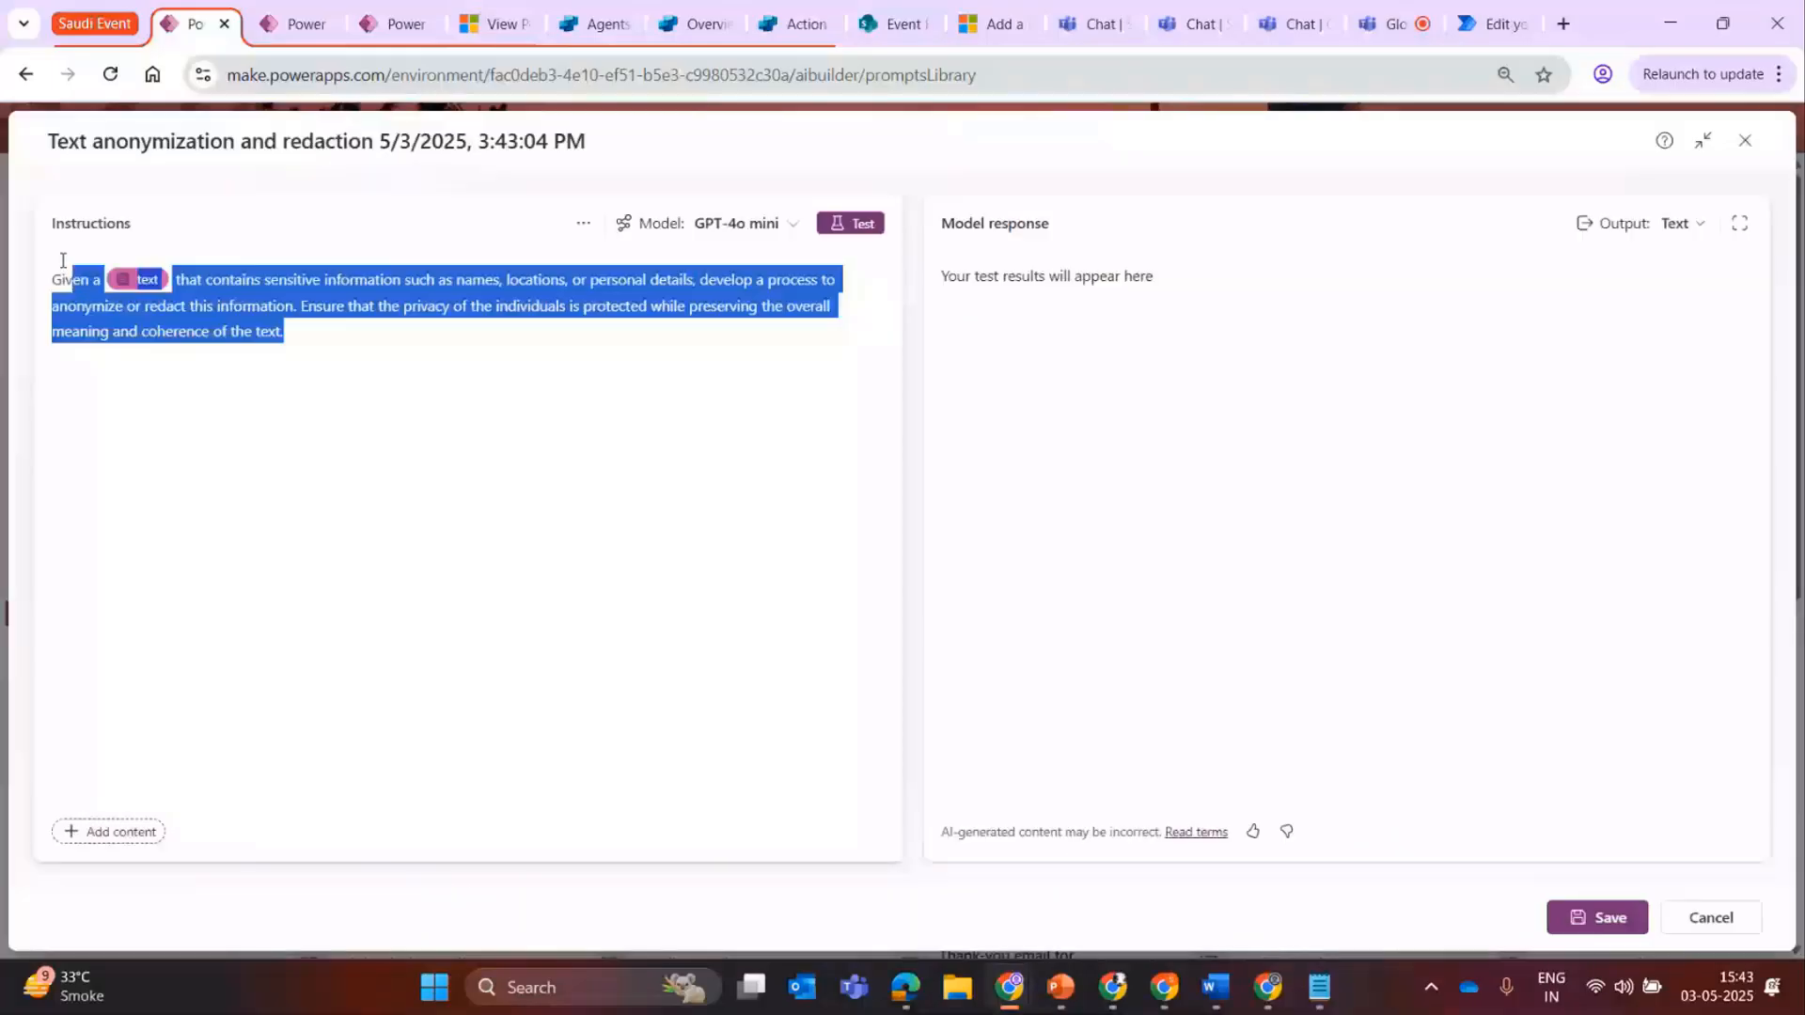
{"action": "left_click", "coordinate": [323, 373]}
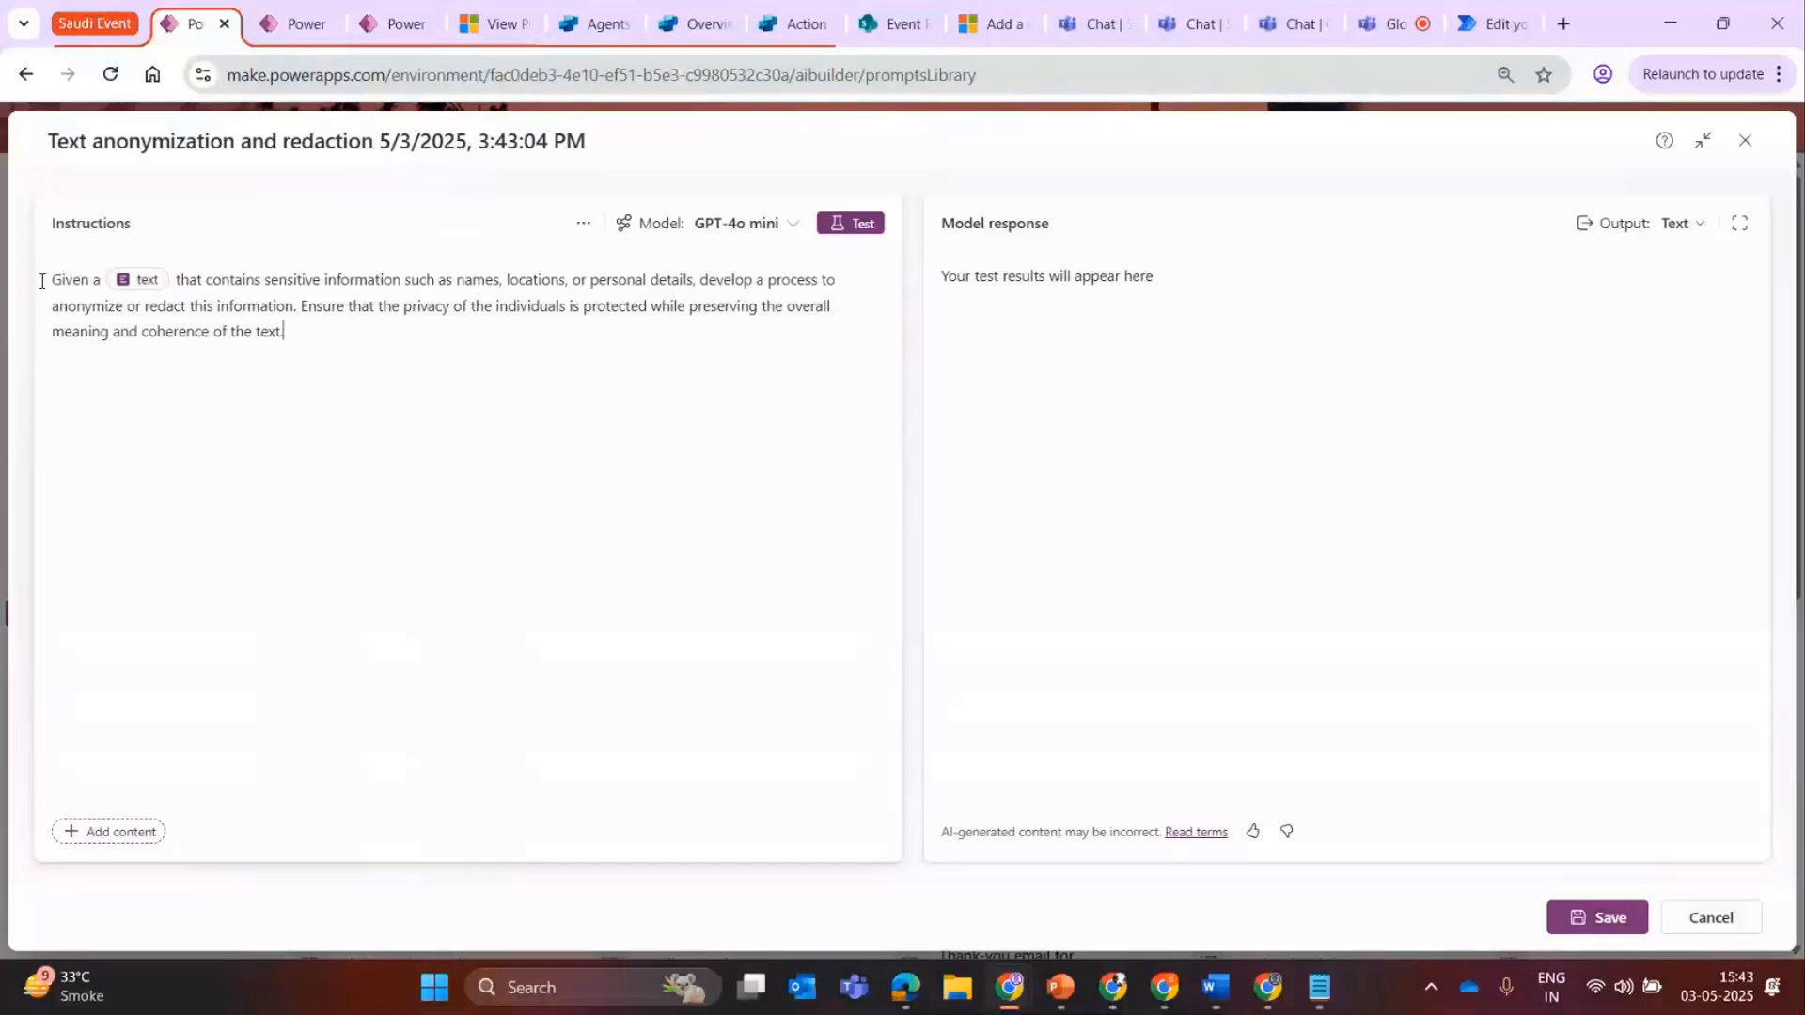
{"action": "left_click_drag", "start_coordinate": [41, 281], "coordinate": [292, 337]}
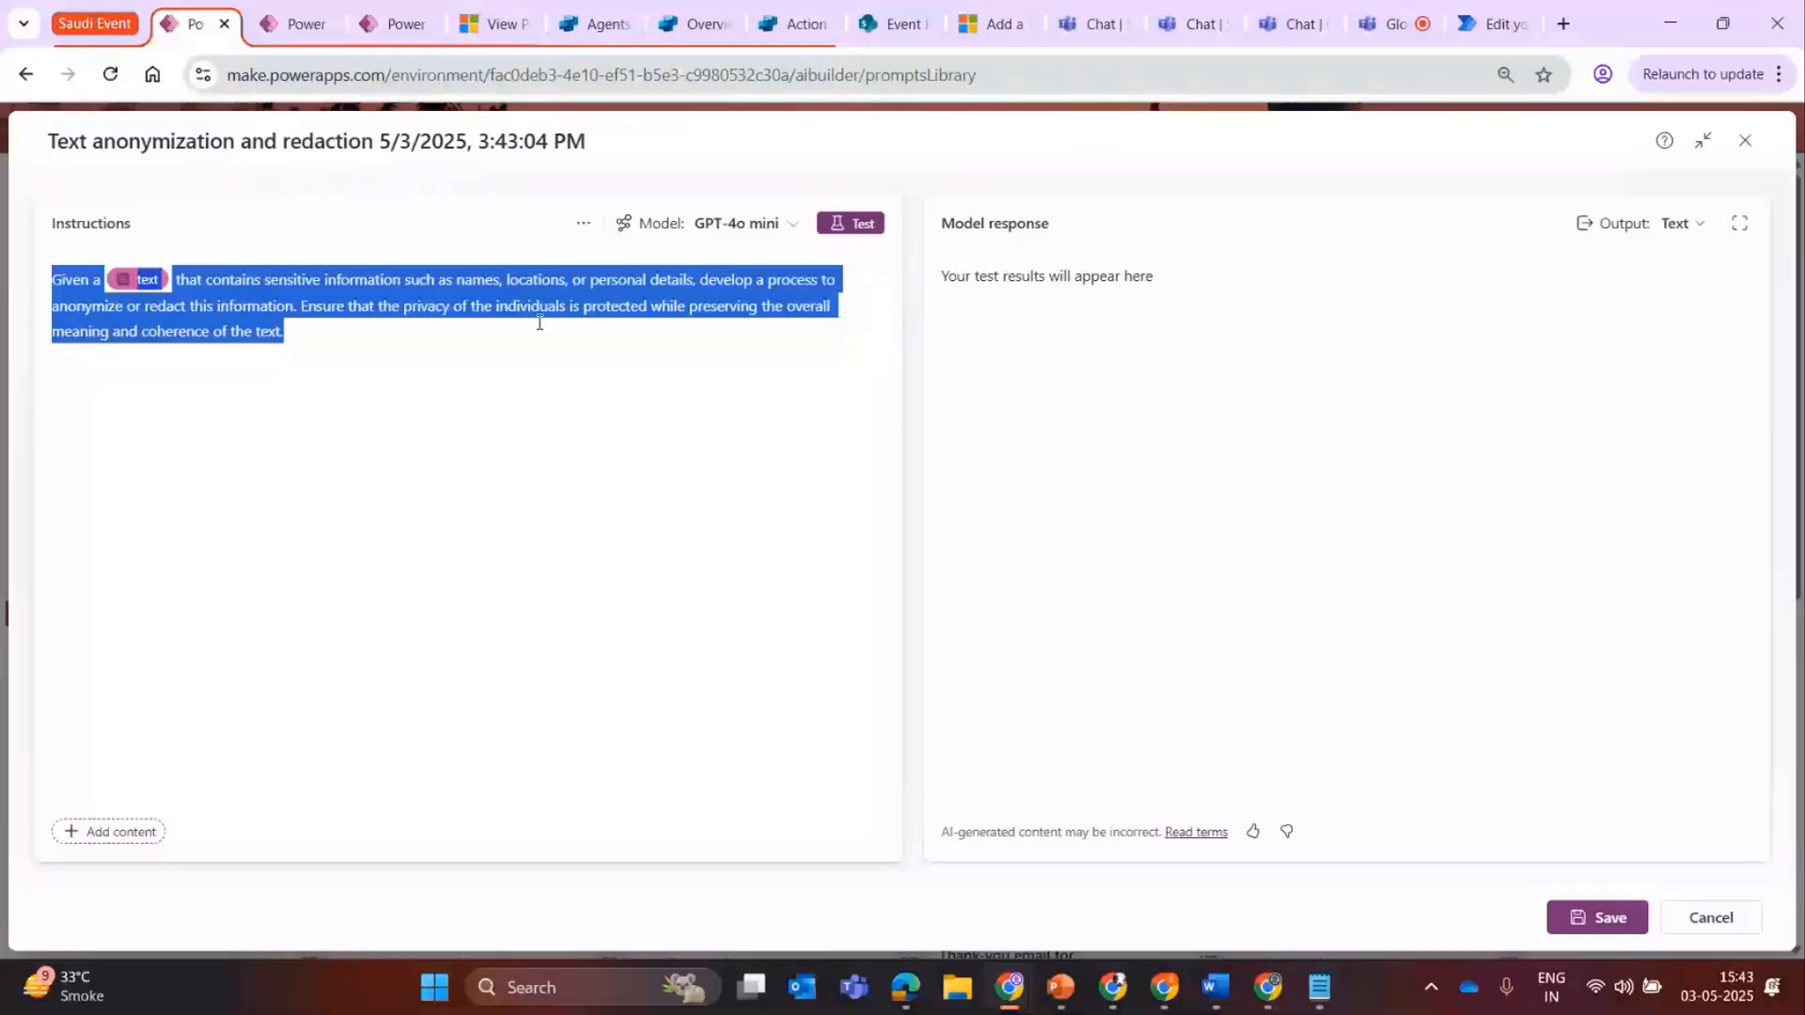
{"action": "left_click", "coordinate": [371, 363]}
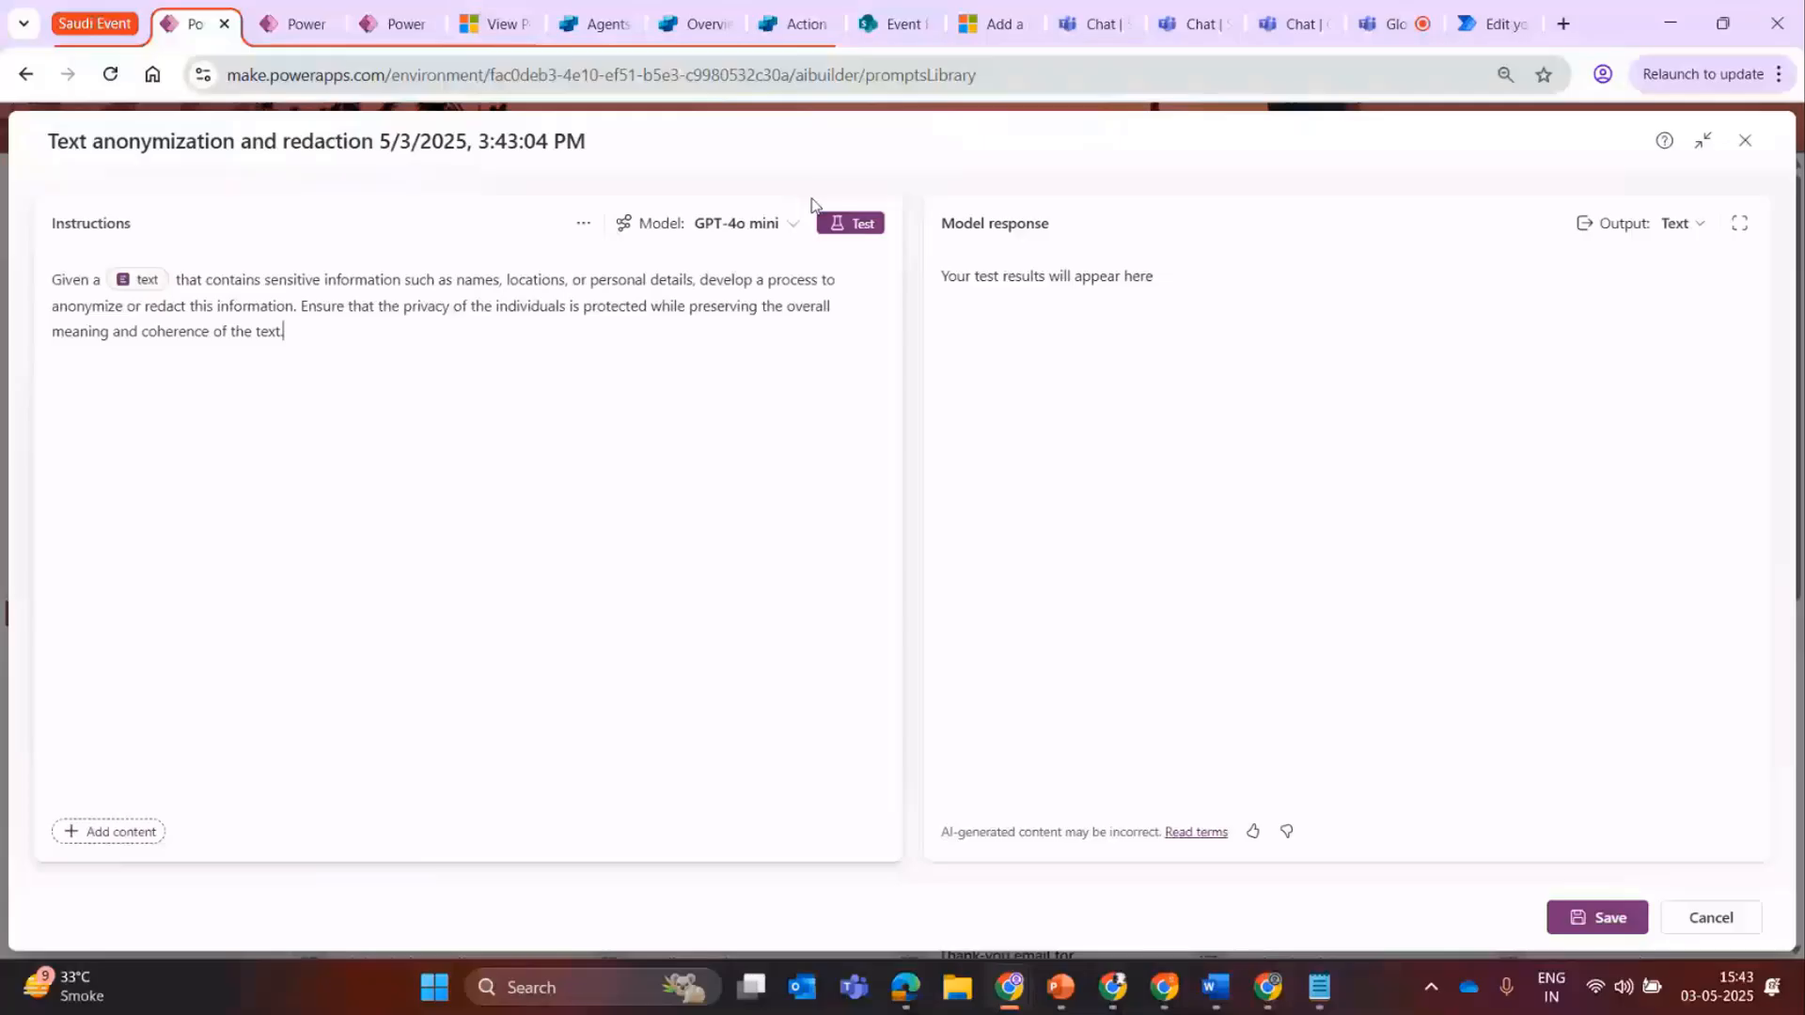
{"action": "left_click", "coordinate": [795, 223]}
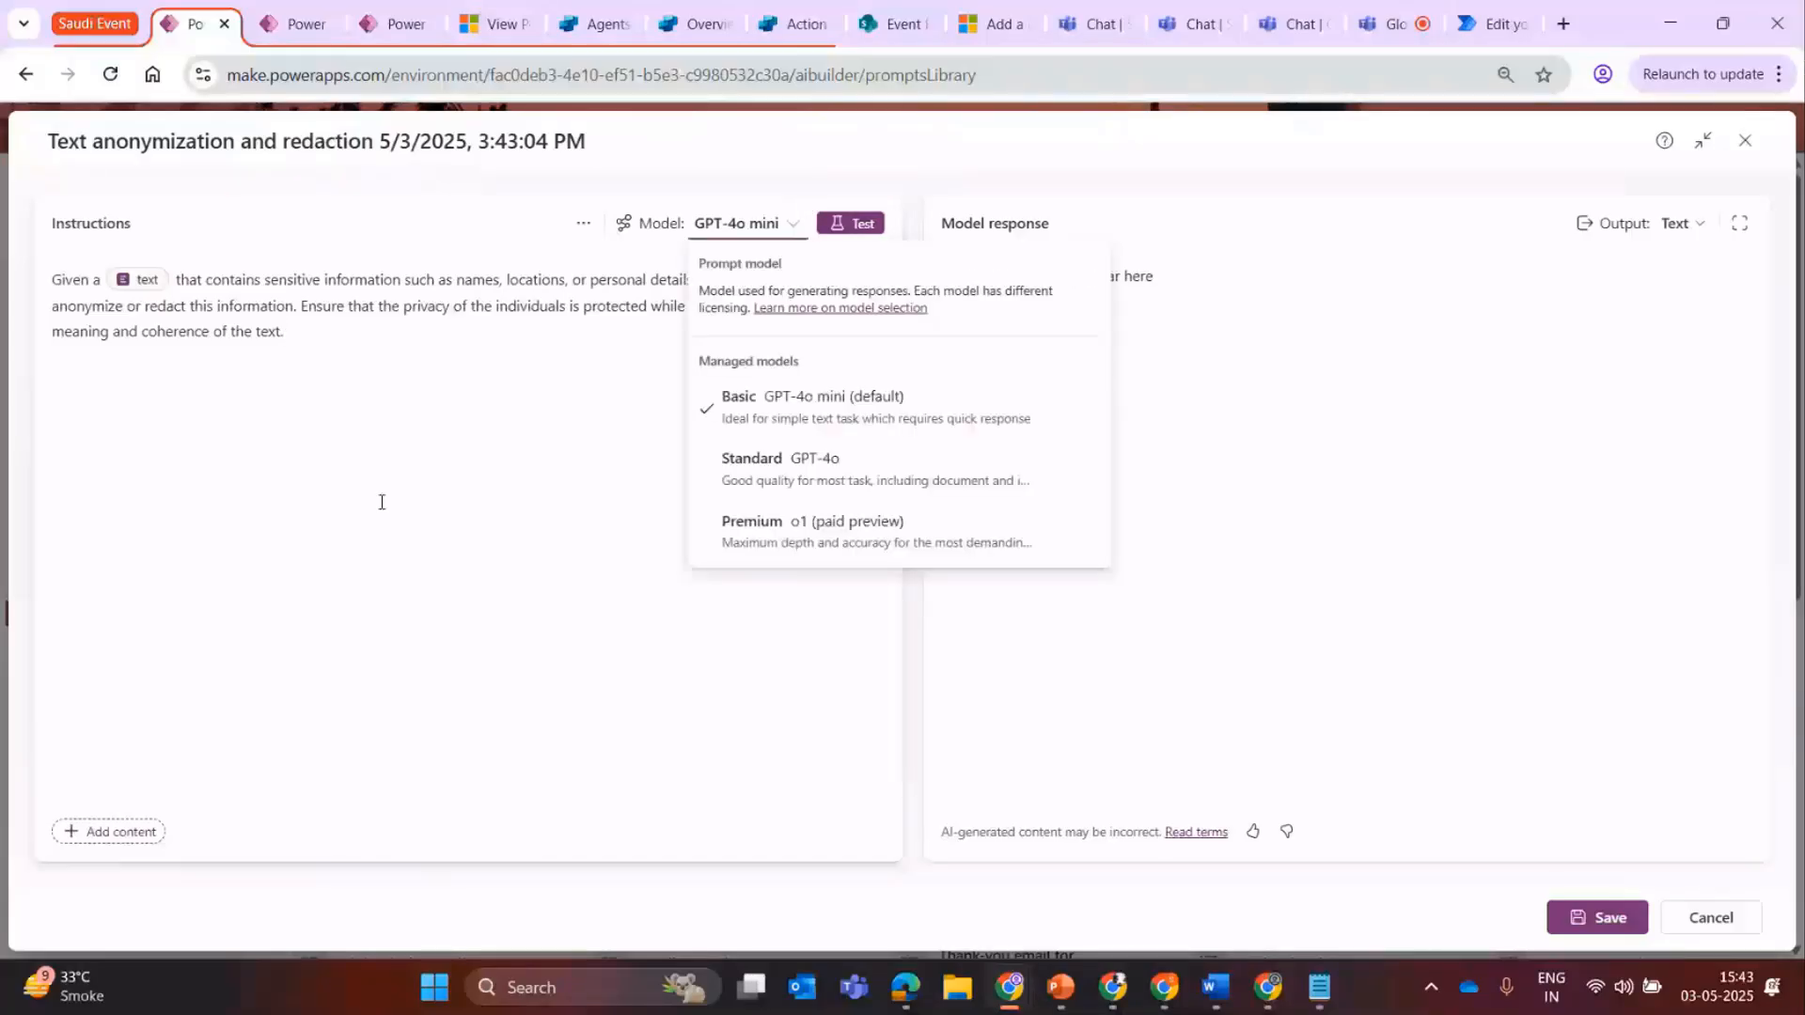
{"action": "left_click_drag", "start_coordinate": [52, 280], "coordinate": [326, 340]}
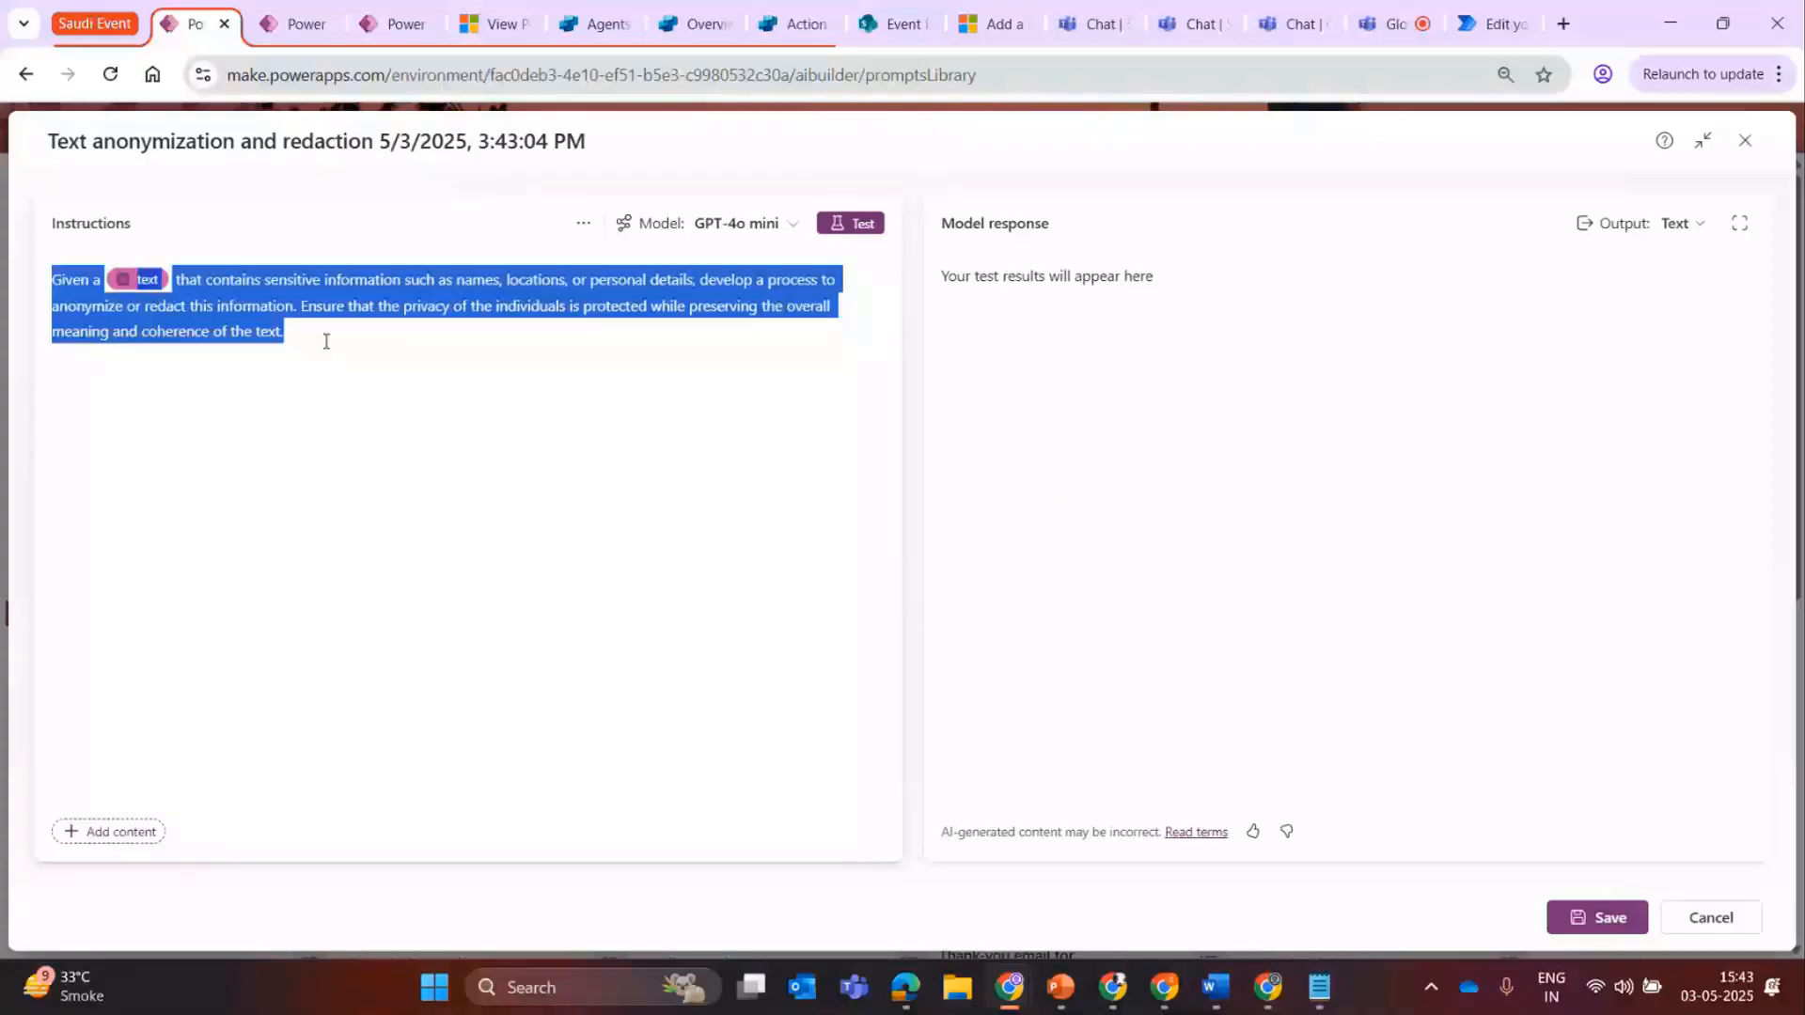
{"action": "left_click", "coordinate": [325, 340]}
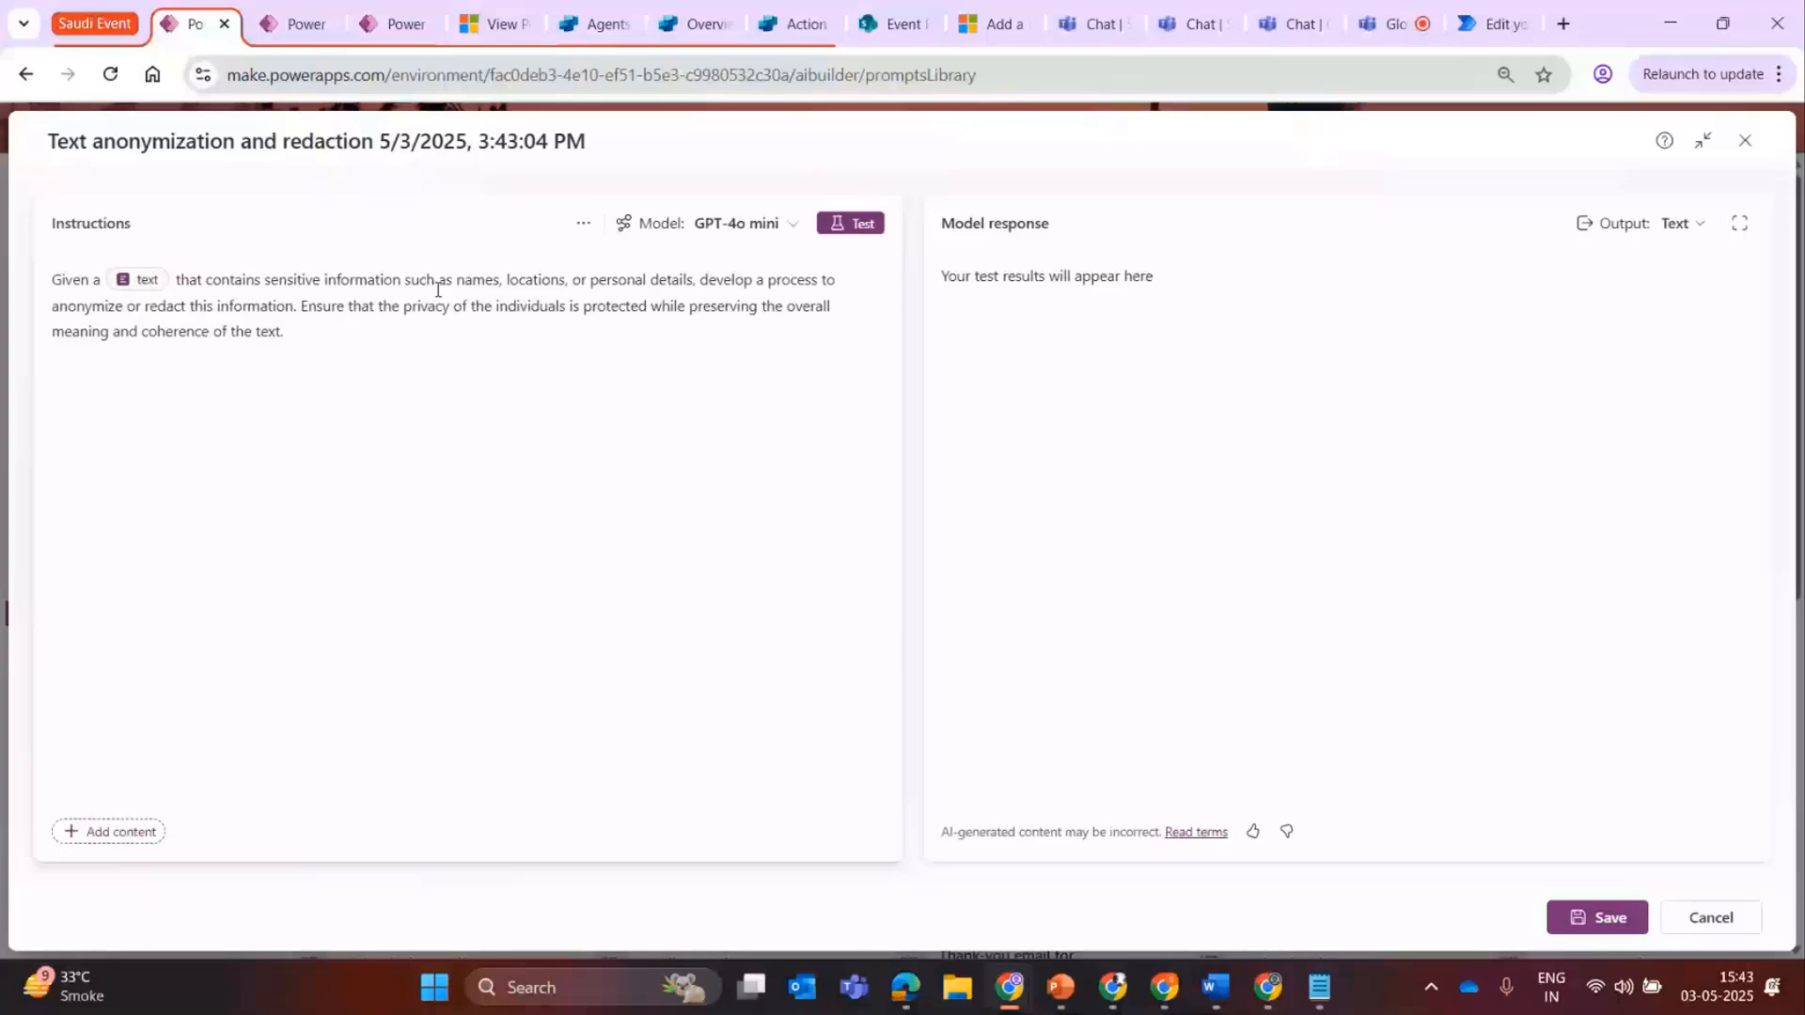
{"action": "left_click_drag", "start_coordinate": [301, 305], "coordinate": [742, 324]}
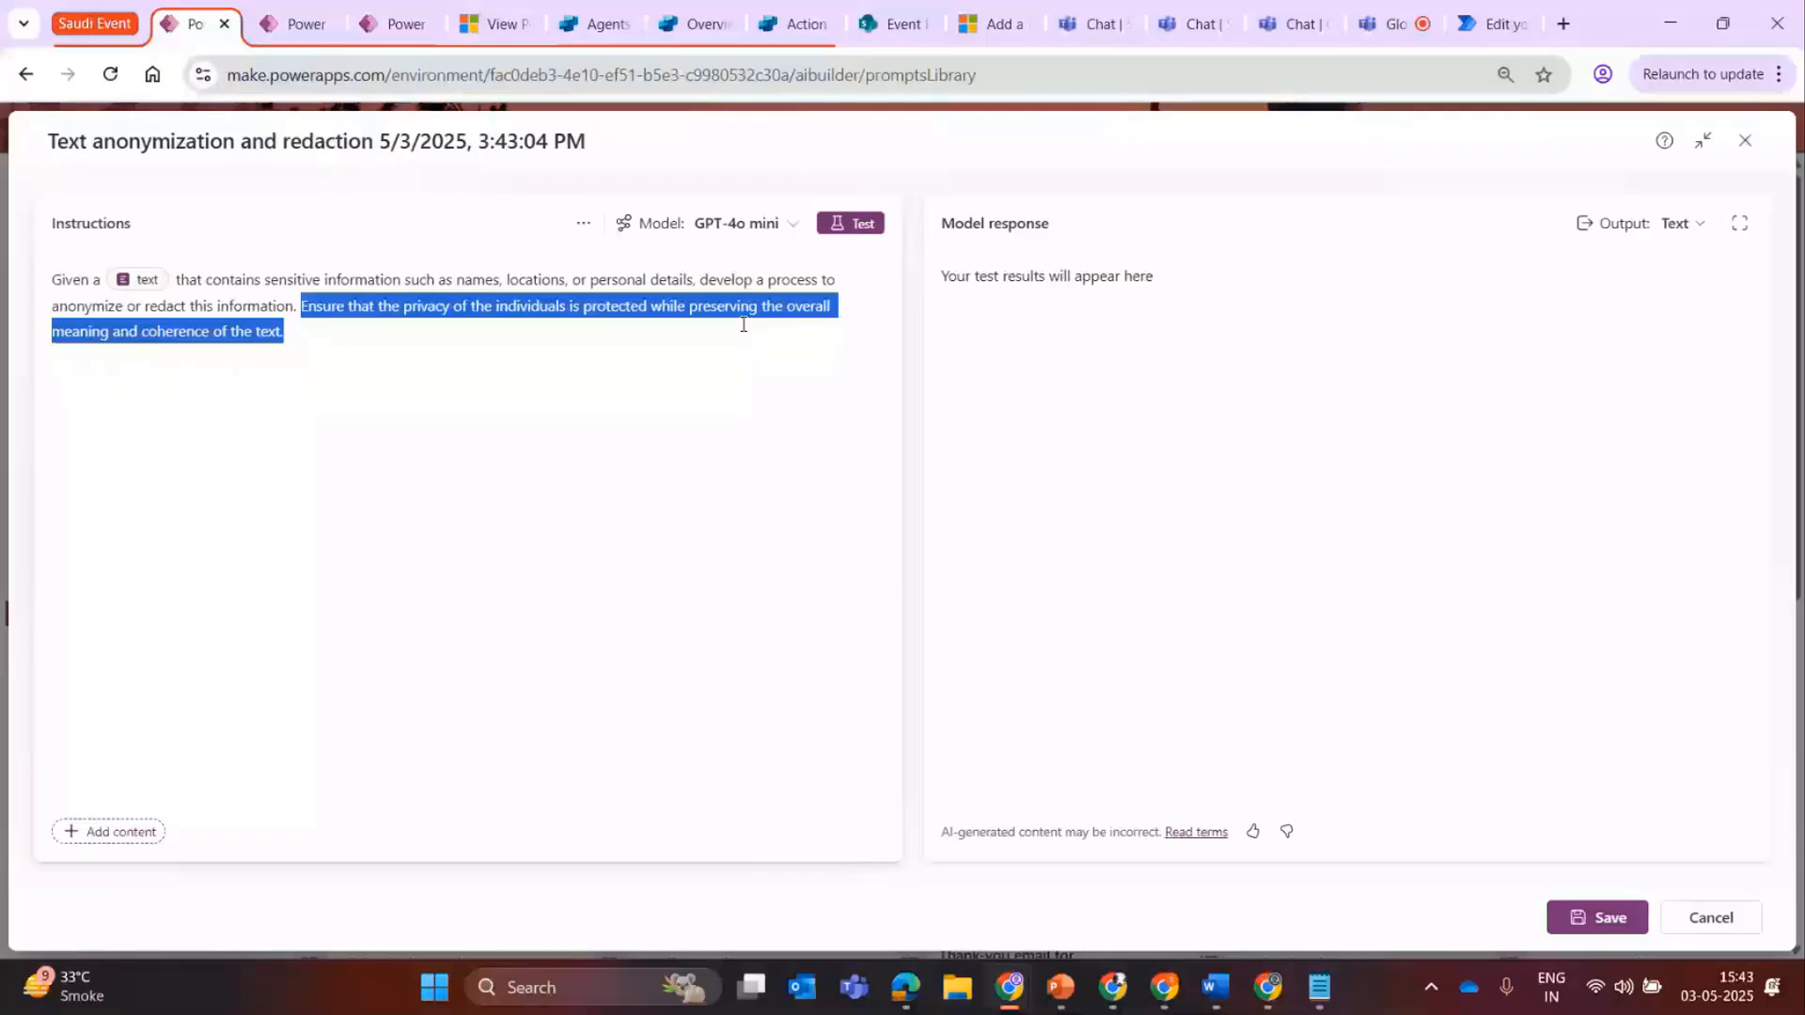
Check the text input's settings and test the prompt with its sample data.
{"action": "left_click", "coordinate": [139, 282]}
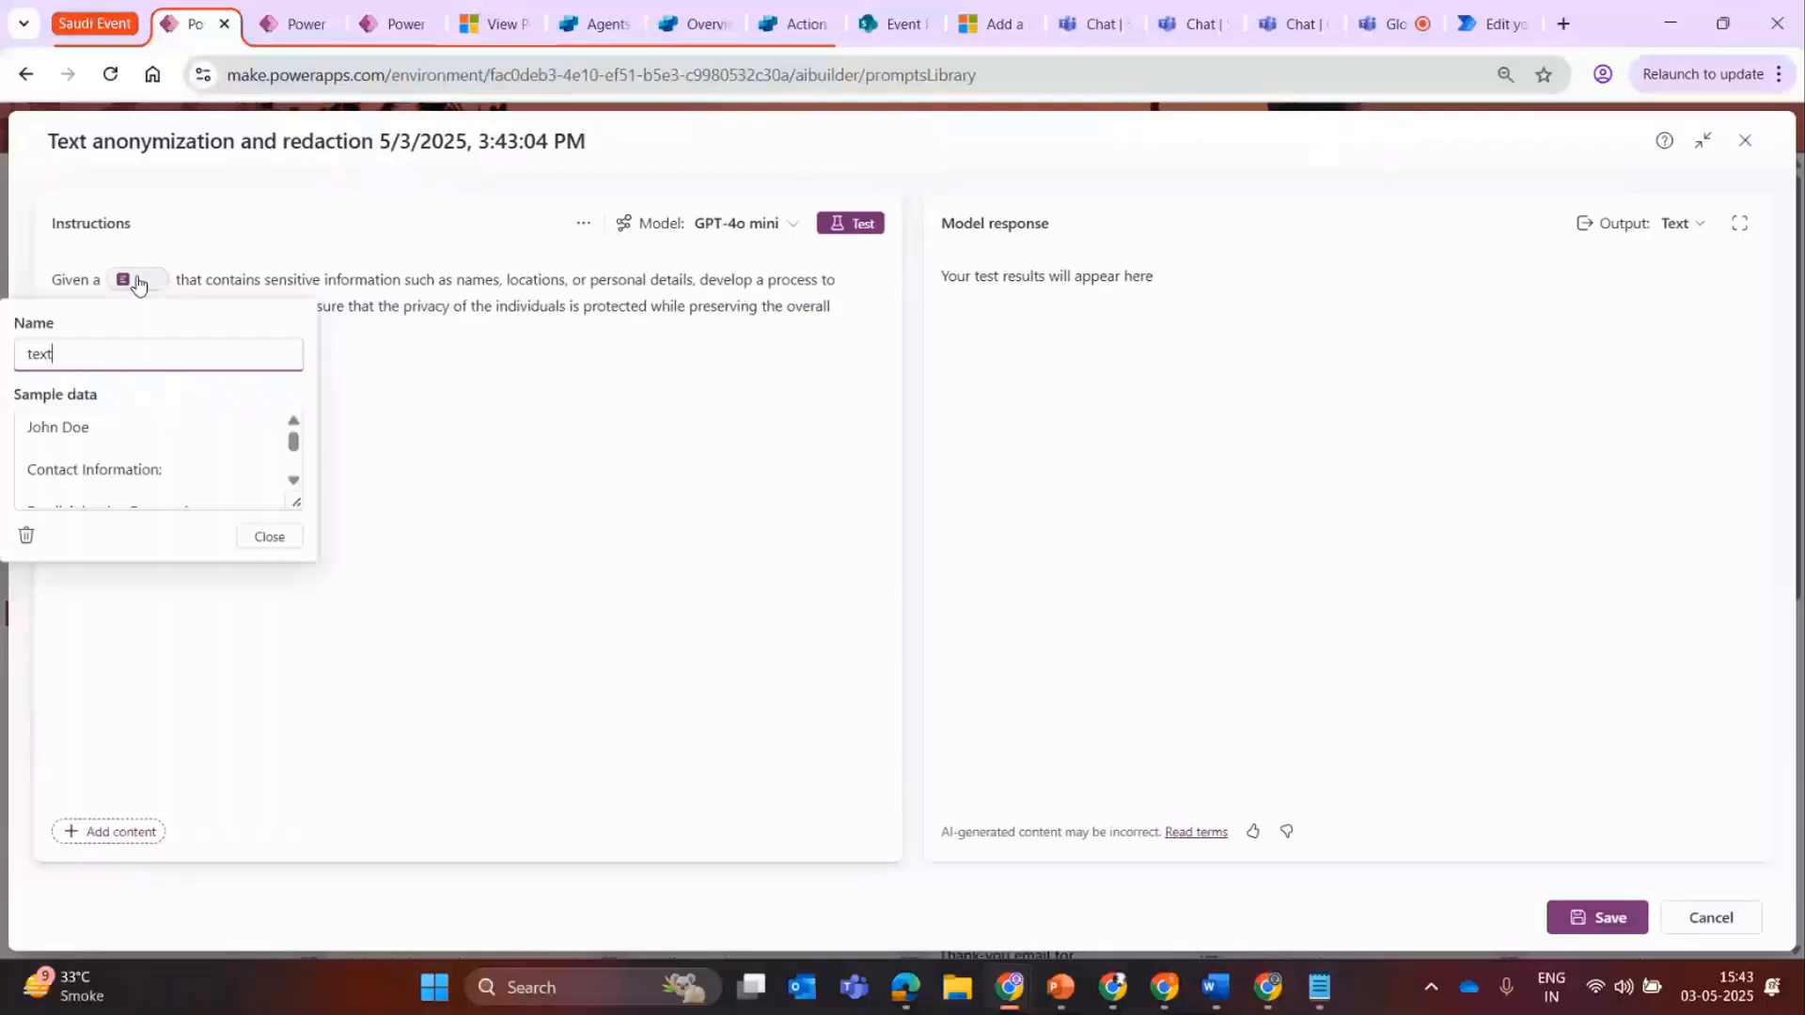
{"action": "left_click", "coordinate": [853, 229]}
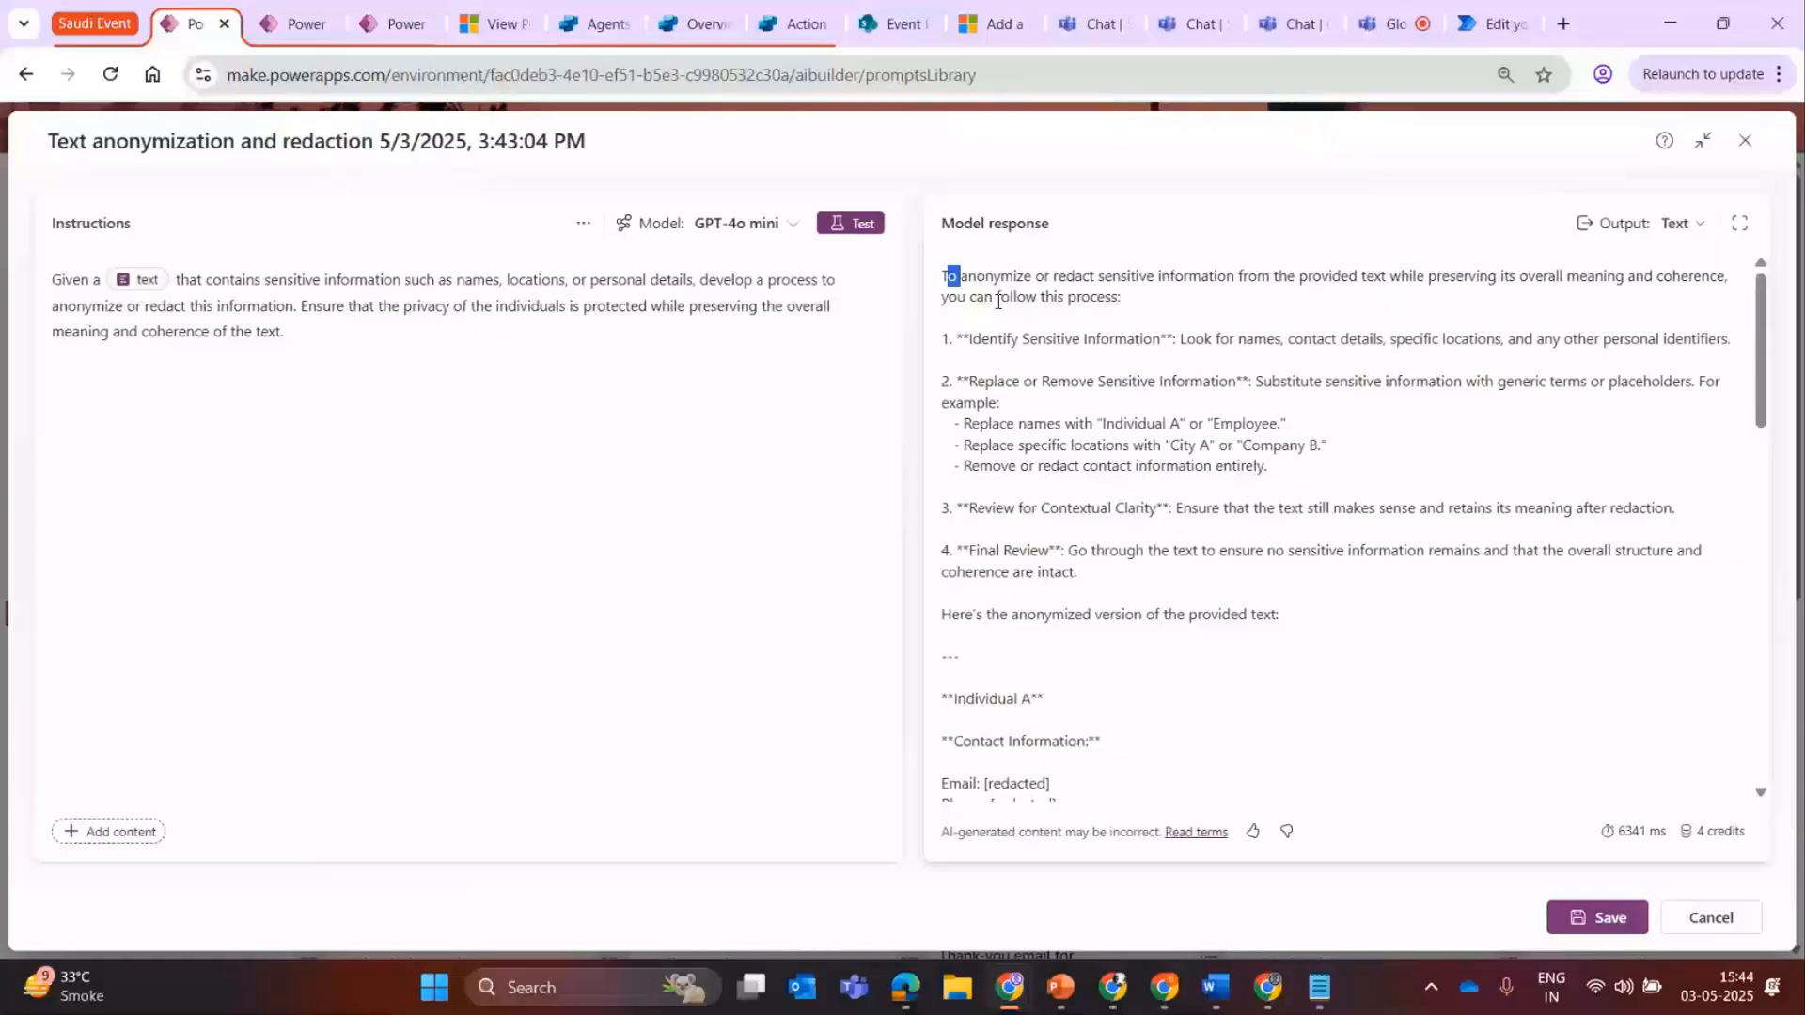
{"action": "left_click", "coordinate": [639, 451]}
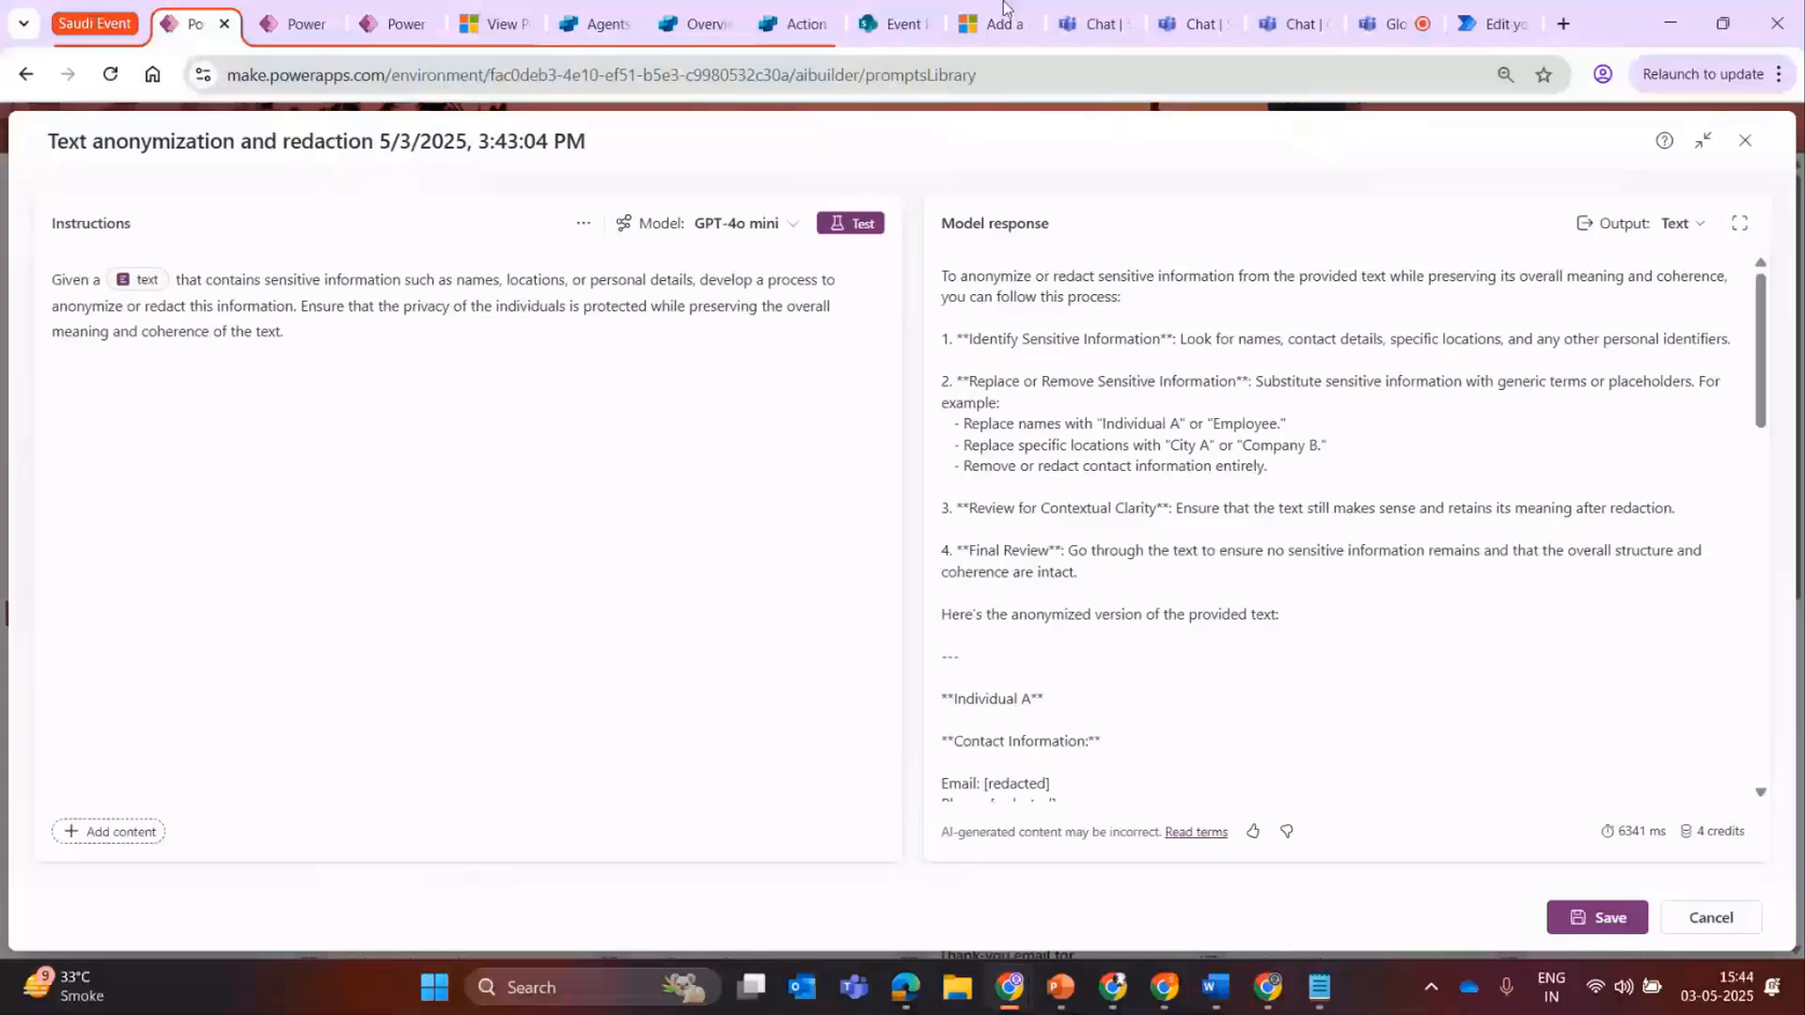
Enlarge the text input's sample data, examine the sample resume, and close the input settings.
{"action": "left_click", "coordinate": [137, 279]}
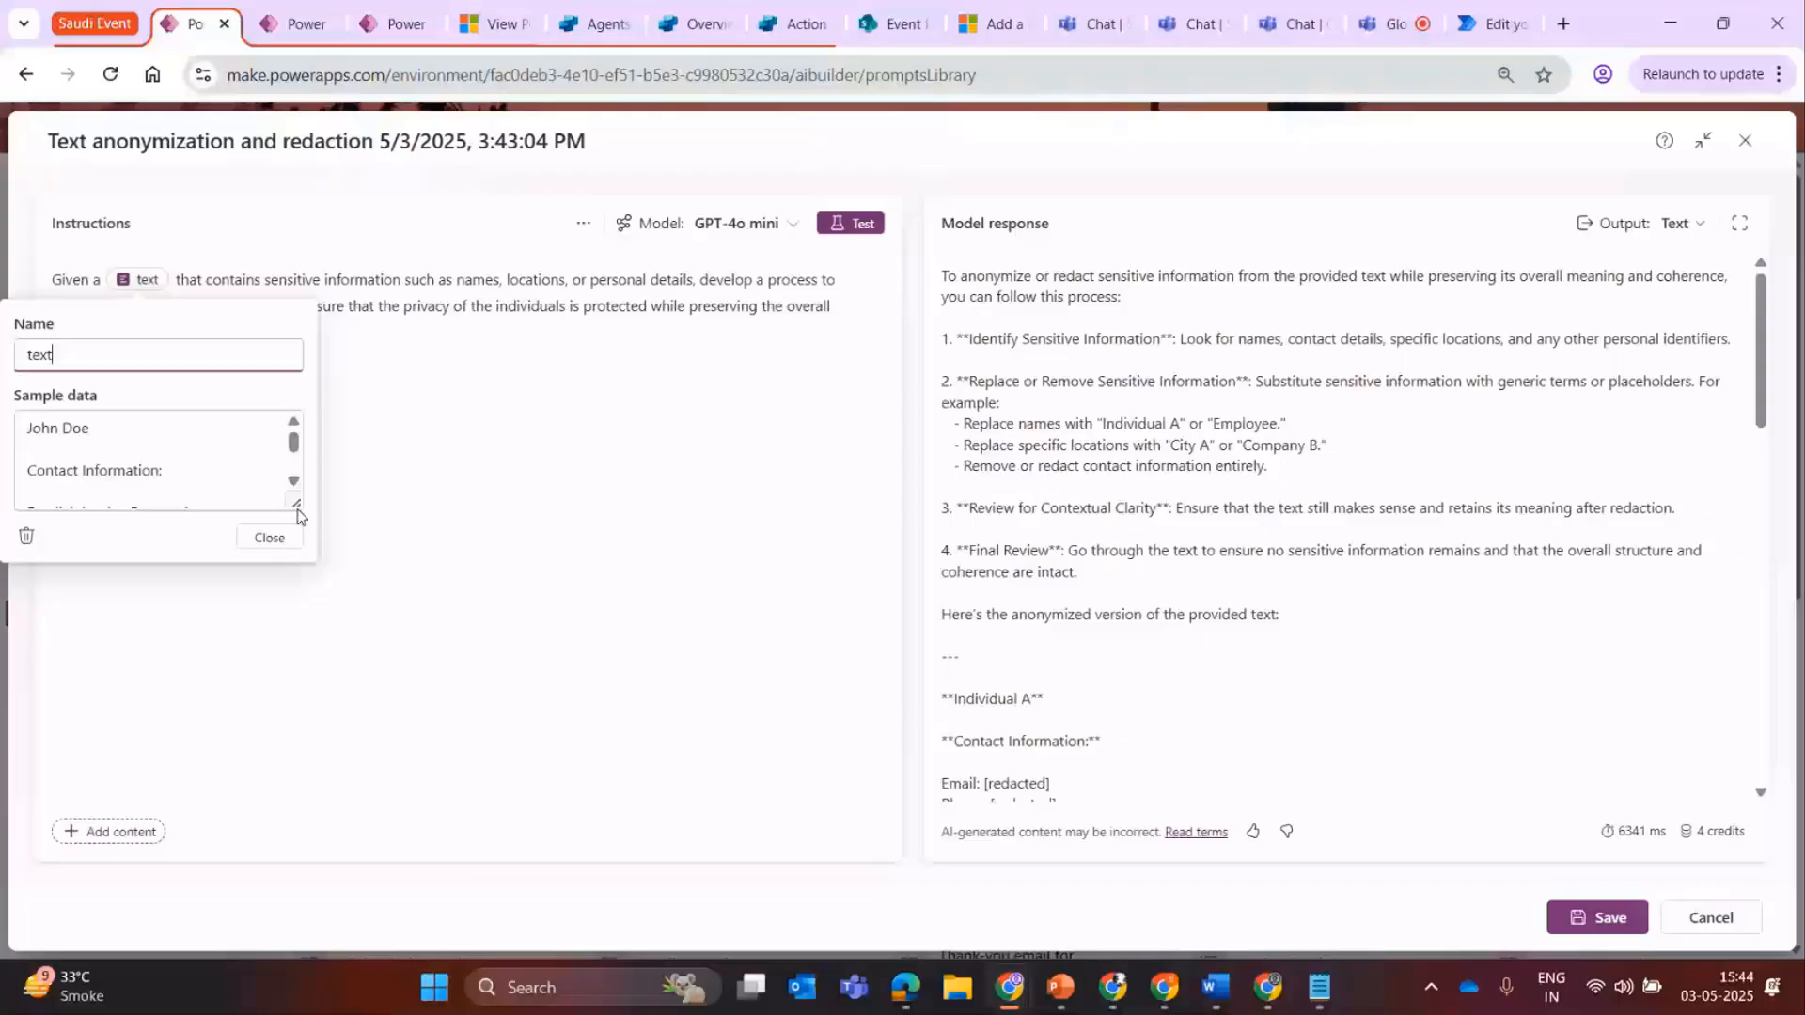
{"action": "left_click_drag", "start_coordinate": [297, 516], "coordinate": [700, 679]}
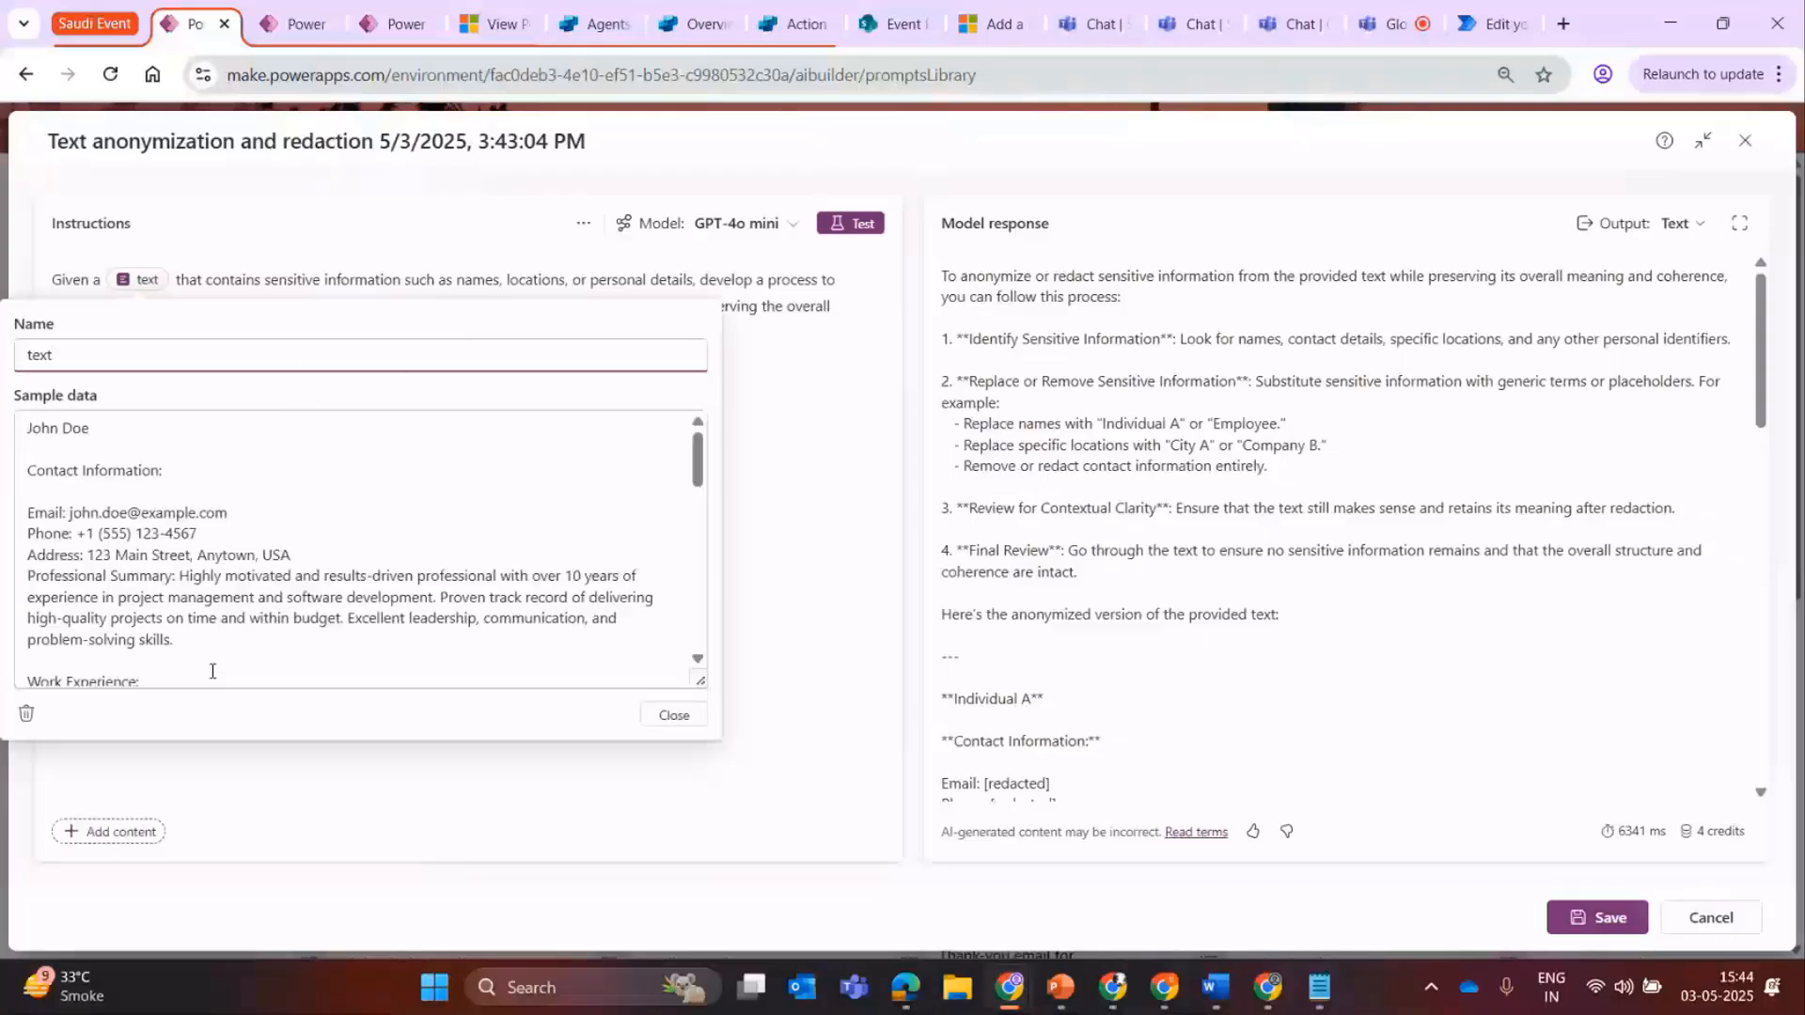
{"action": "left_click", "coordinate": [252, 531]}
{"action": "key", "text": "ctrl+a"}
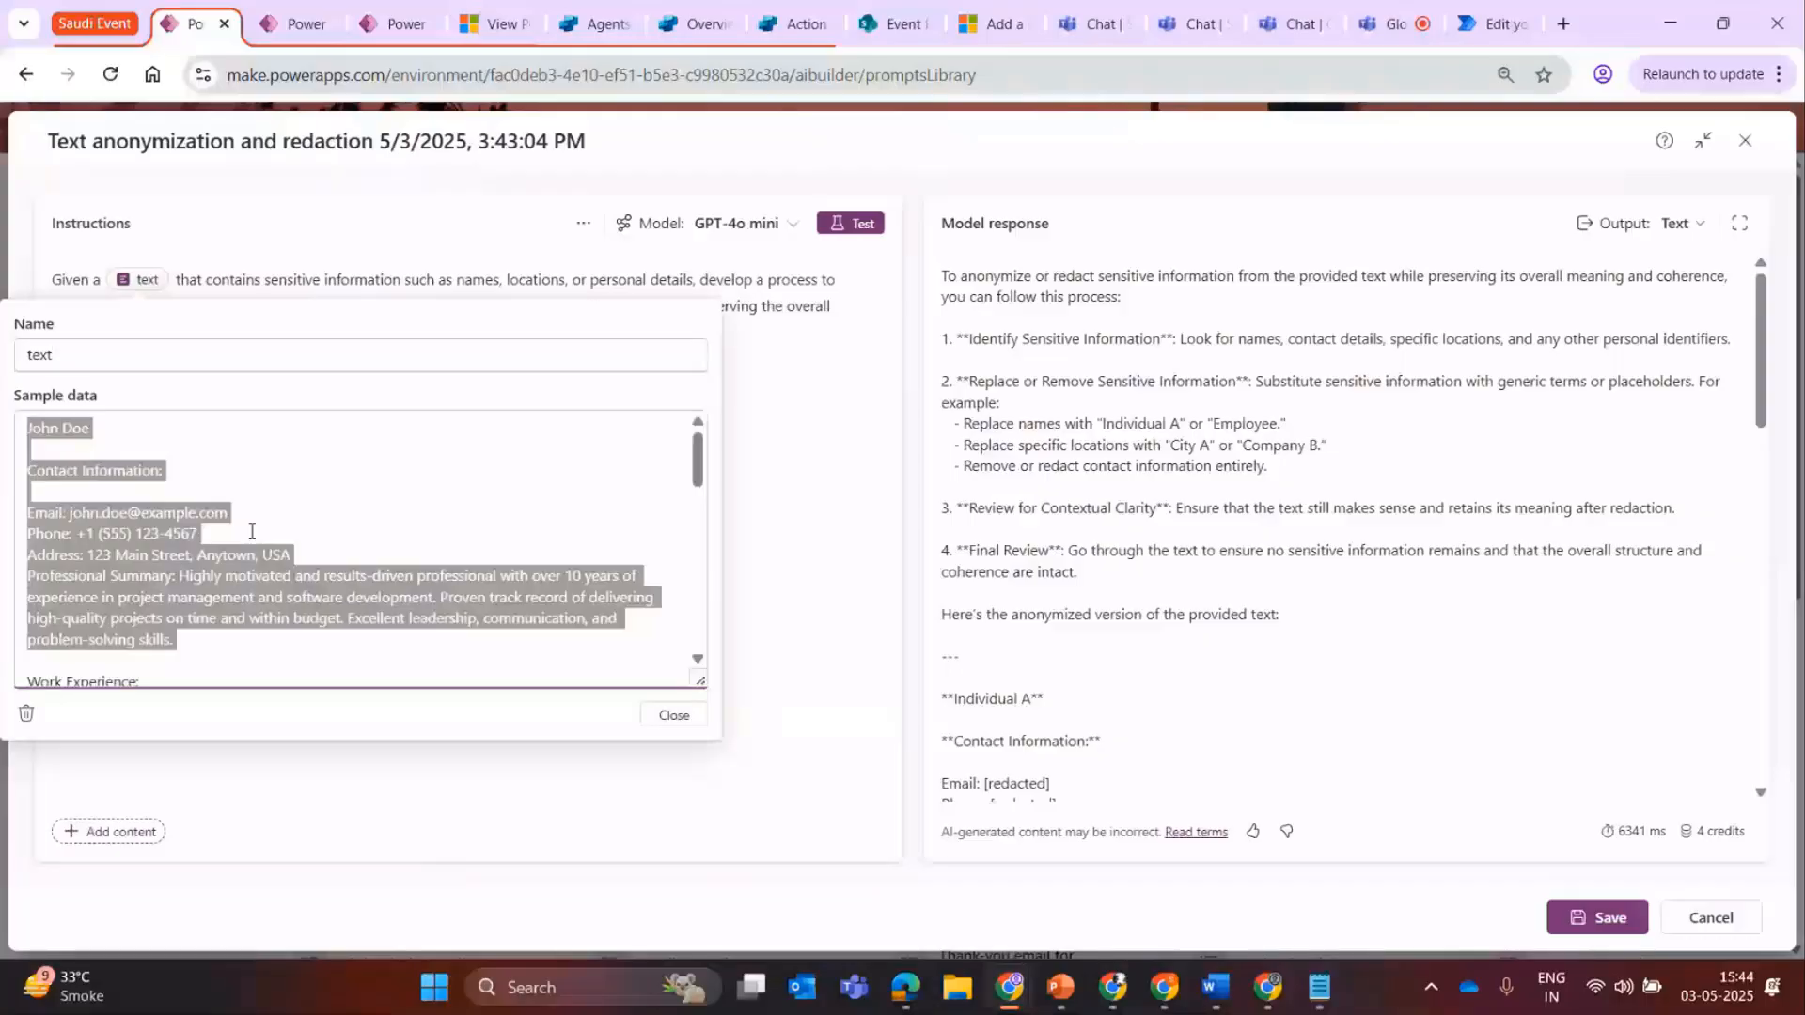
{"action": "left_click", "coordinate": [212, 523]}
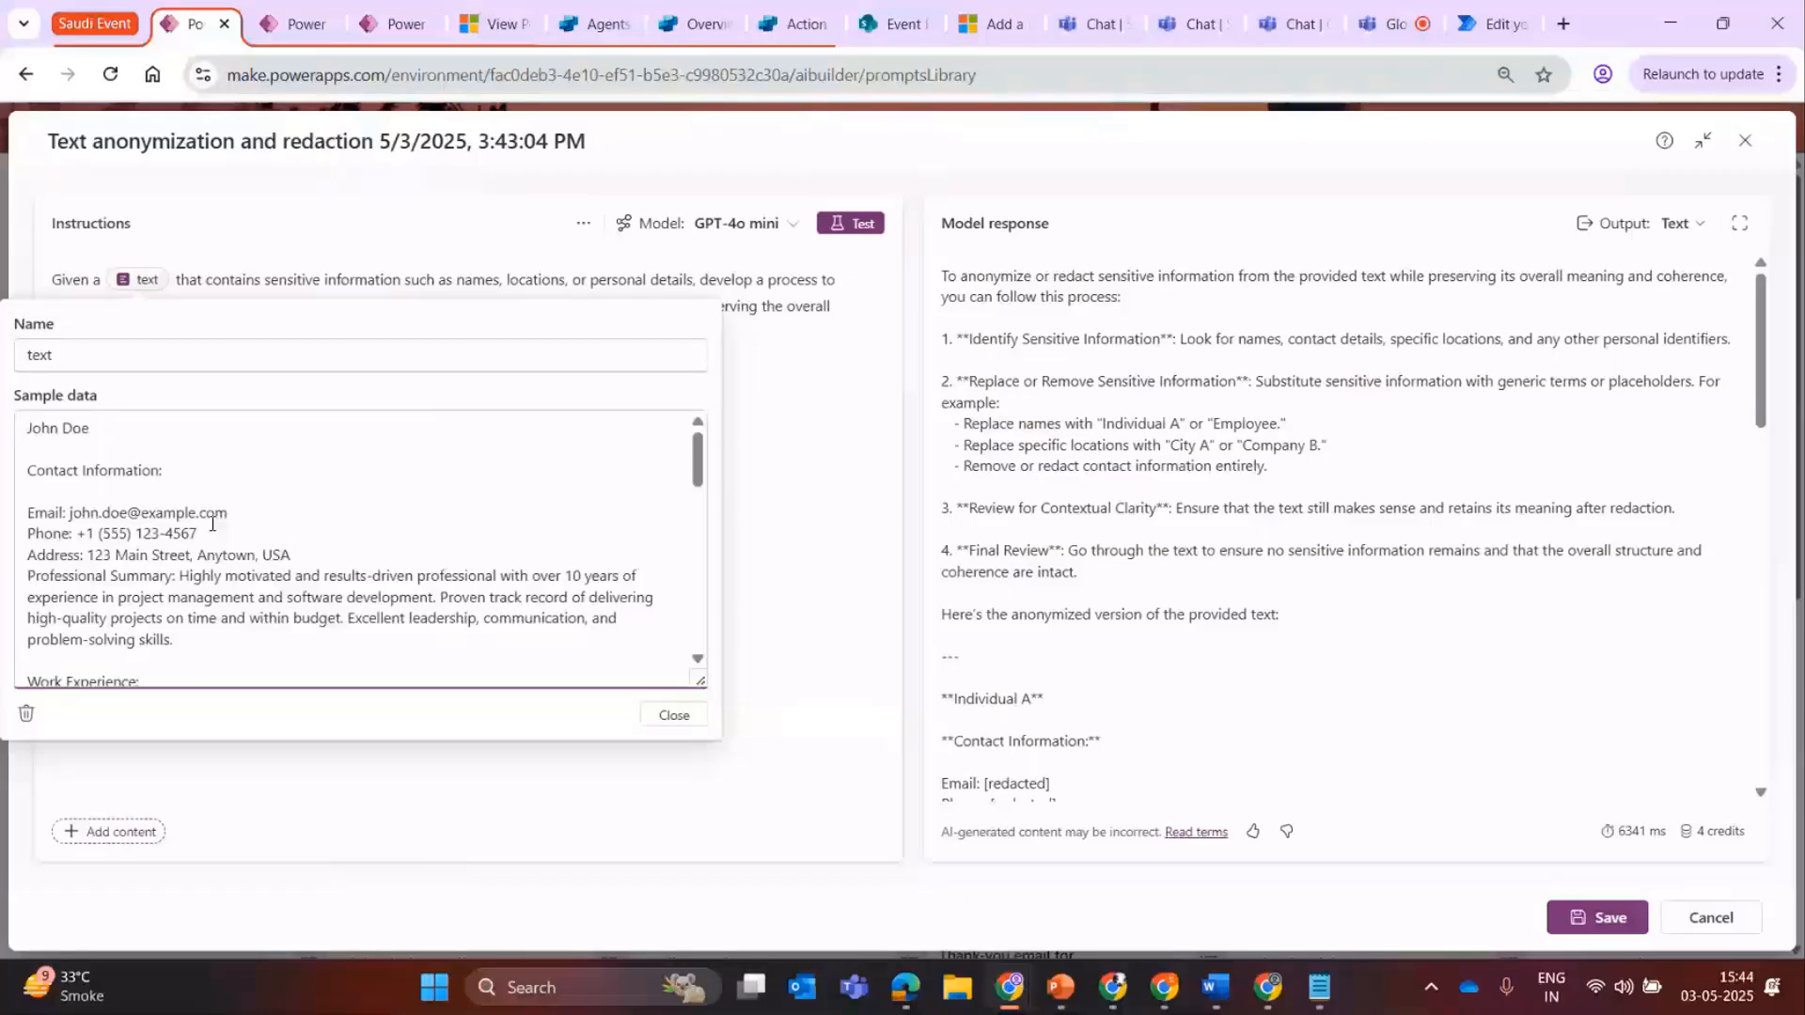
{"action": "left_click", "coordinate": [407, 511]}
{"action": "left_click", "coordinate": [674, 715]}
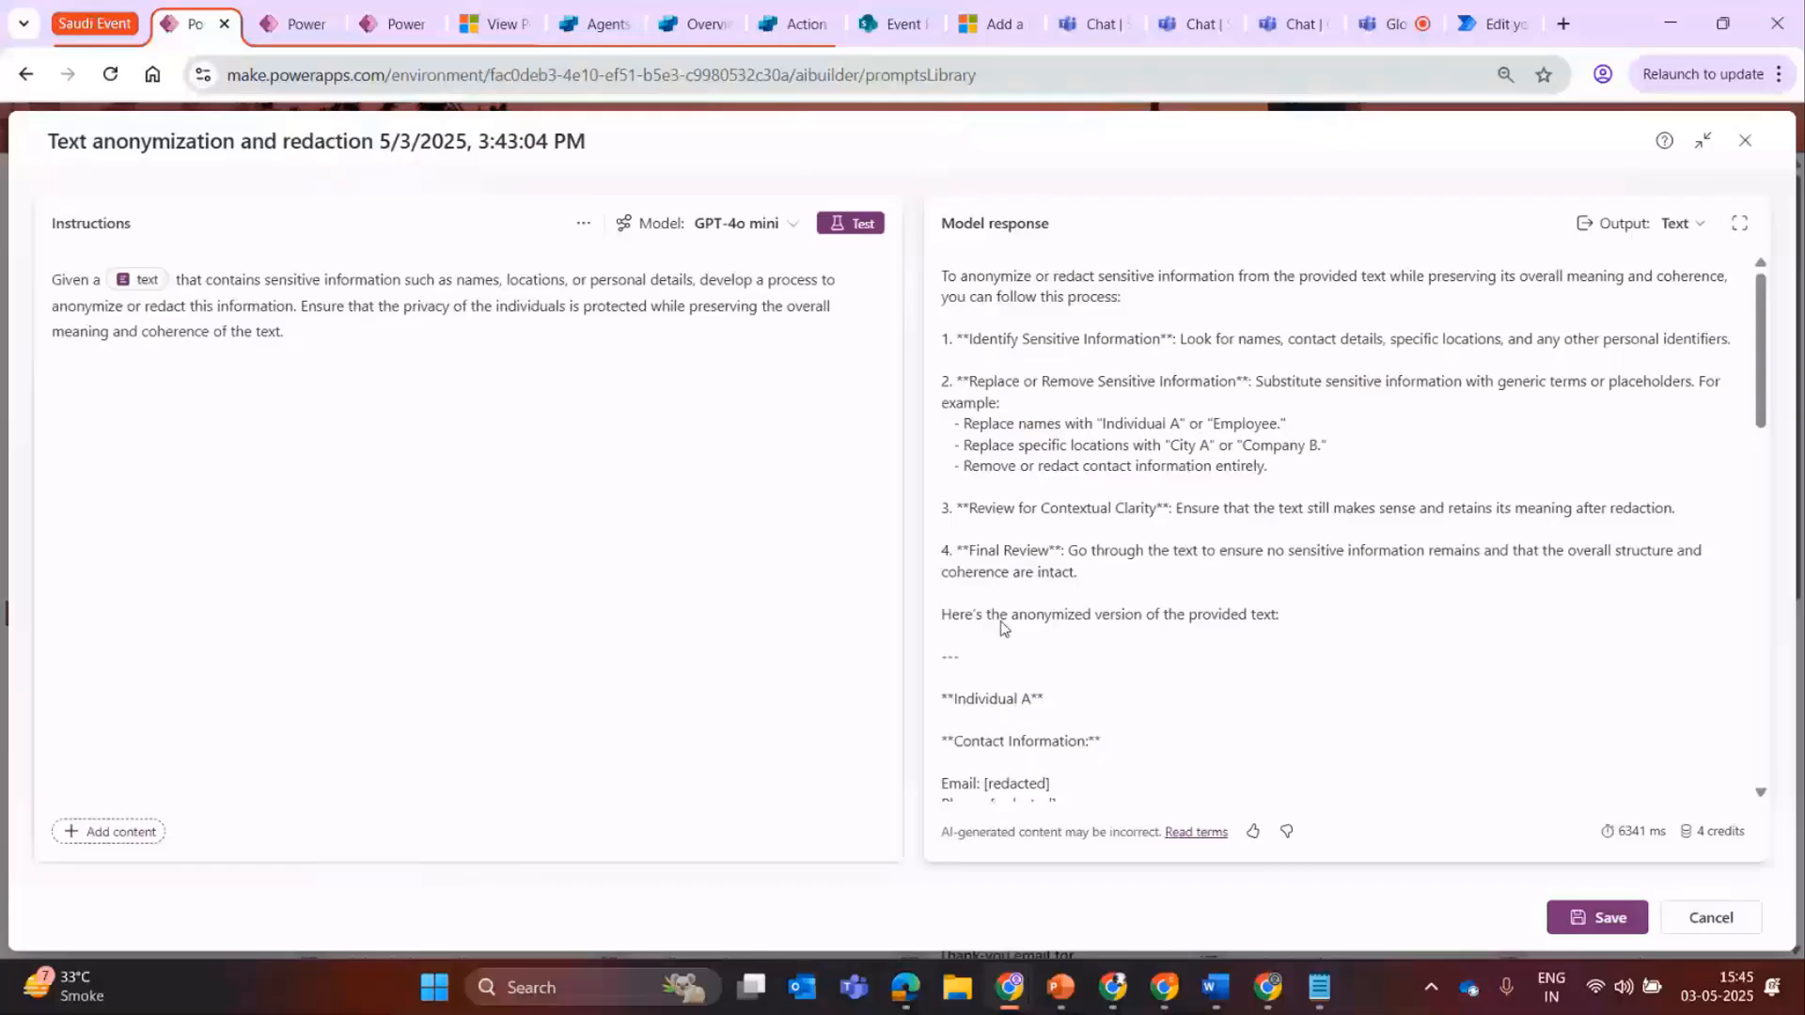
Examine the anonymized resume in the model response and the list of managed models for the prompt.
{"action": "left_click_drag", "start_coordinate": [1001, 628], "coordinate": [1266, 456]}
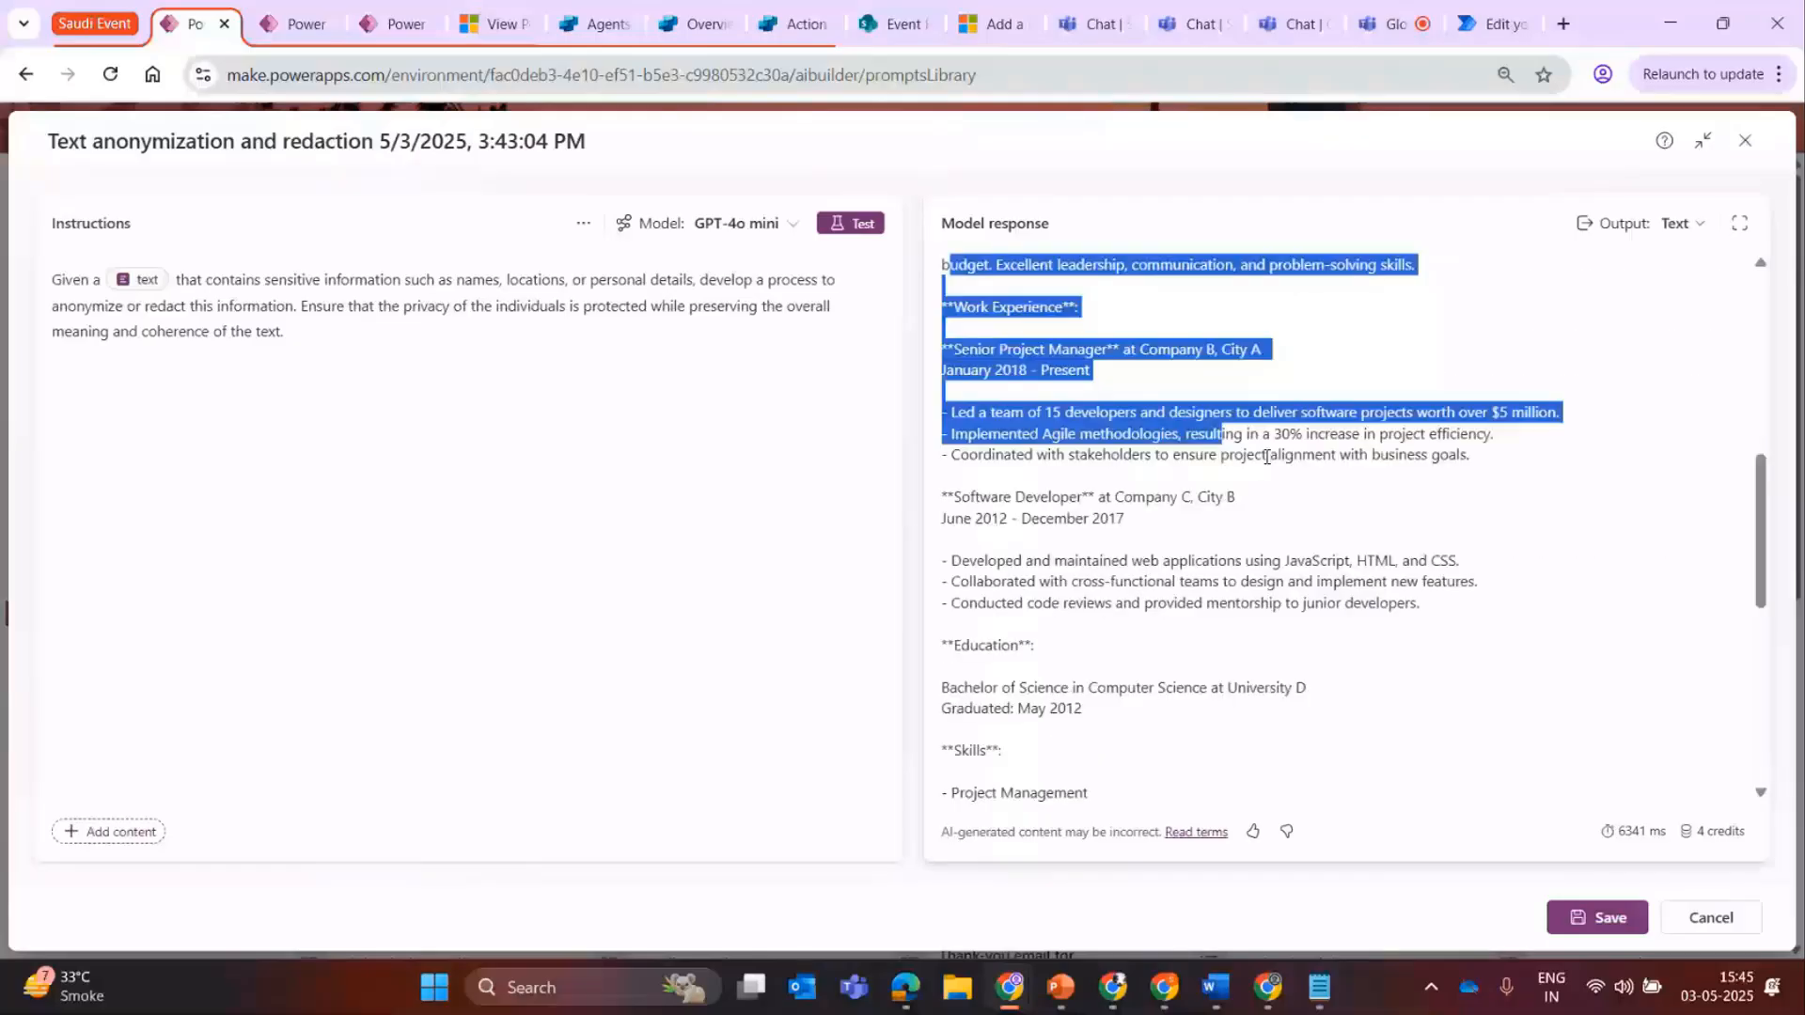
{"action": "left_click", "coordinate": [1169, 477]}
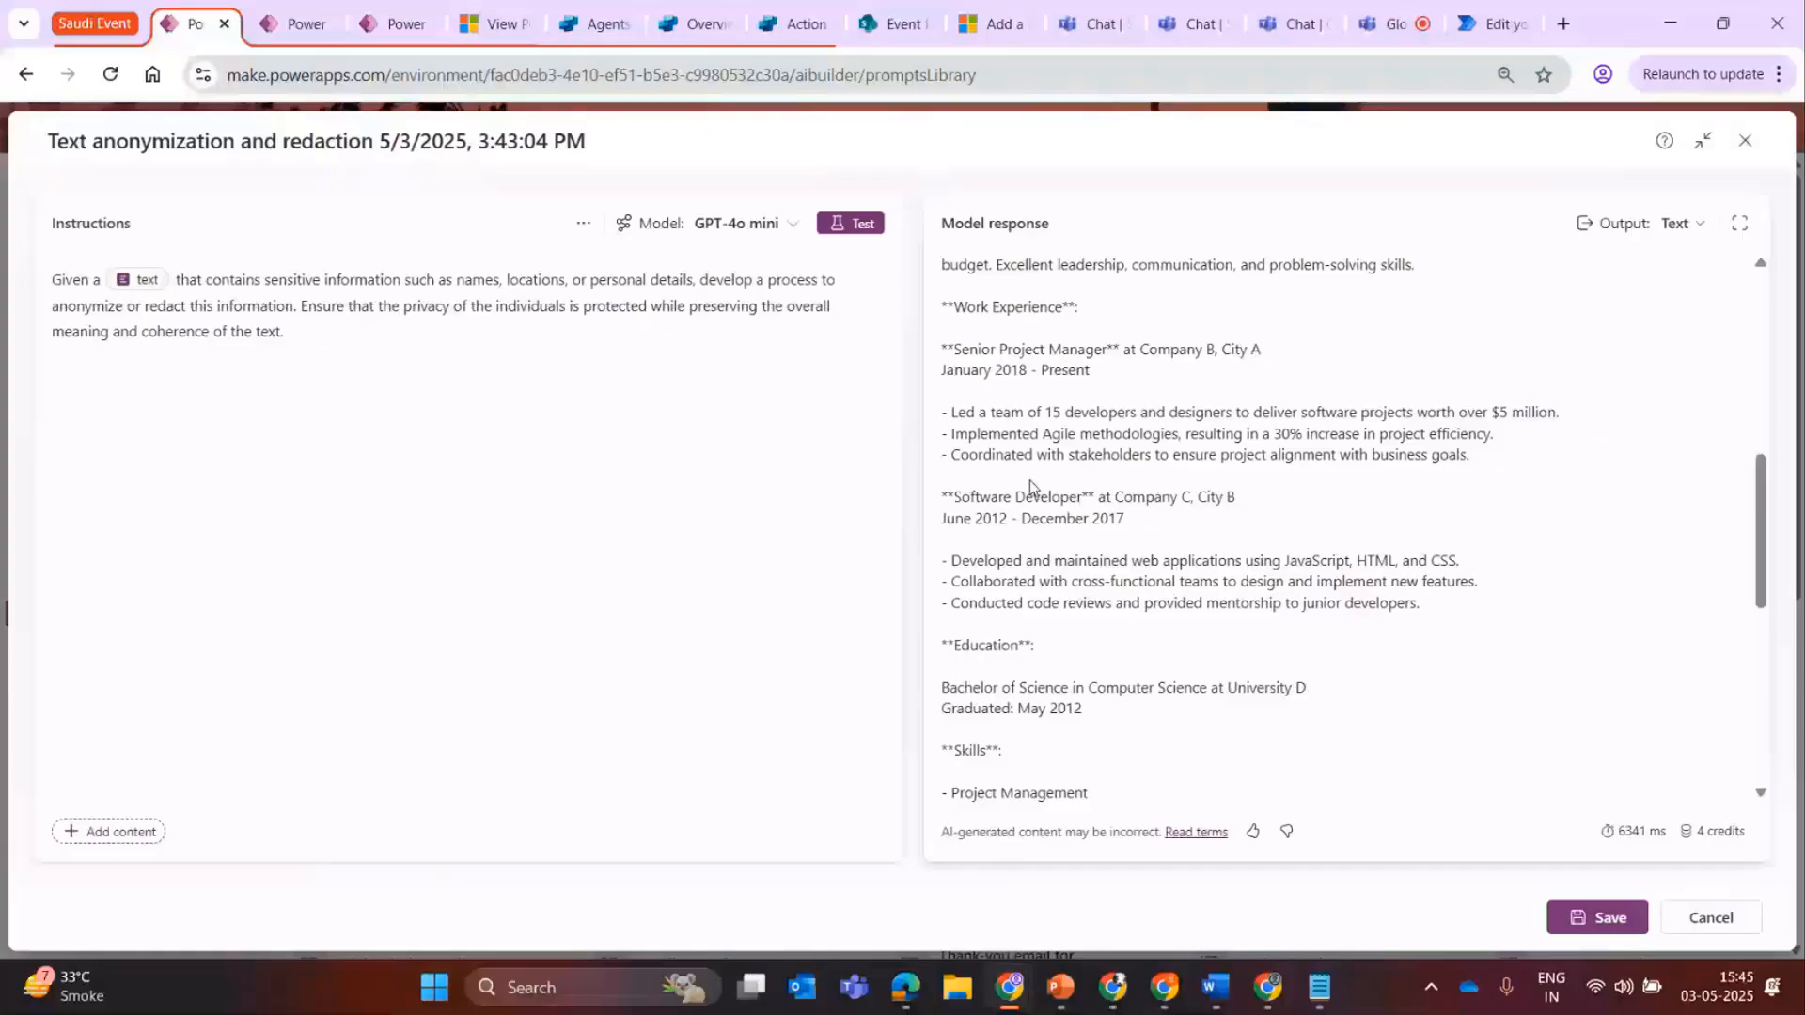
{"action": "left_click_drag", "start_coordinate": [1030, 479], "coordinate": [1246, 498]}
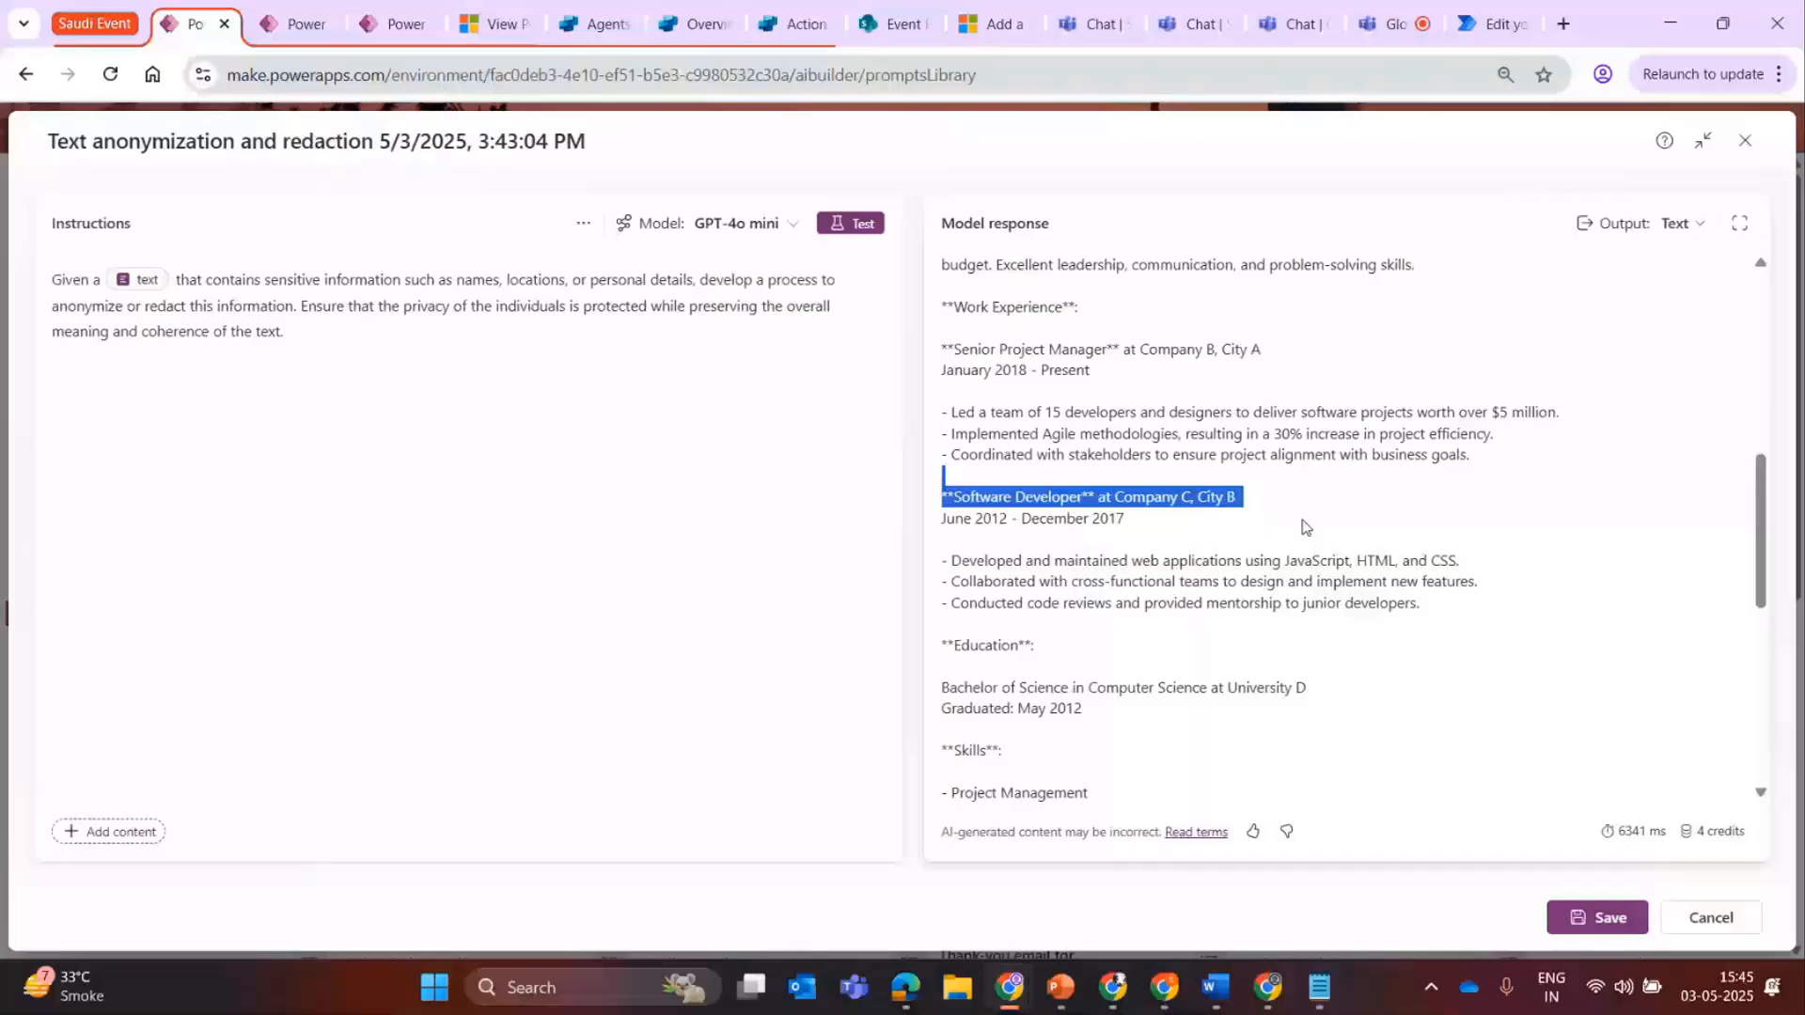
{"action": "scroll", "coordinate": [1183, 405], "scroll_direction": "up", "scroll_amount": 10}
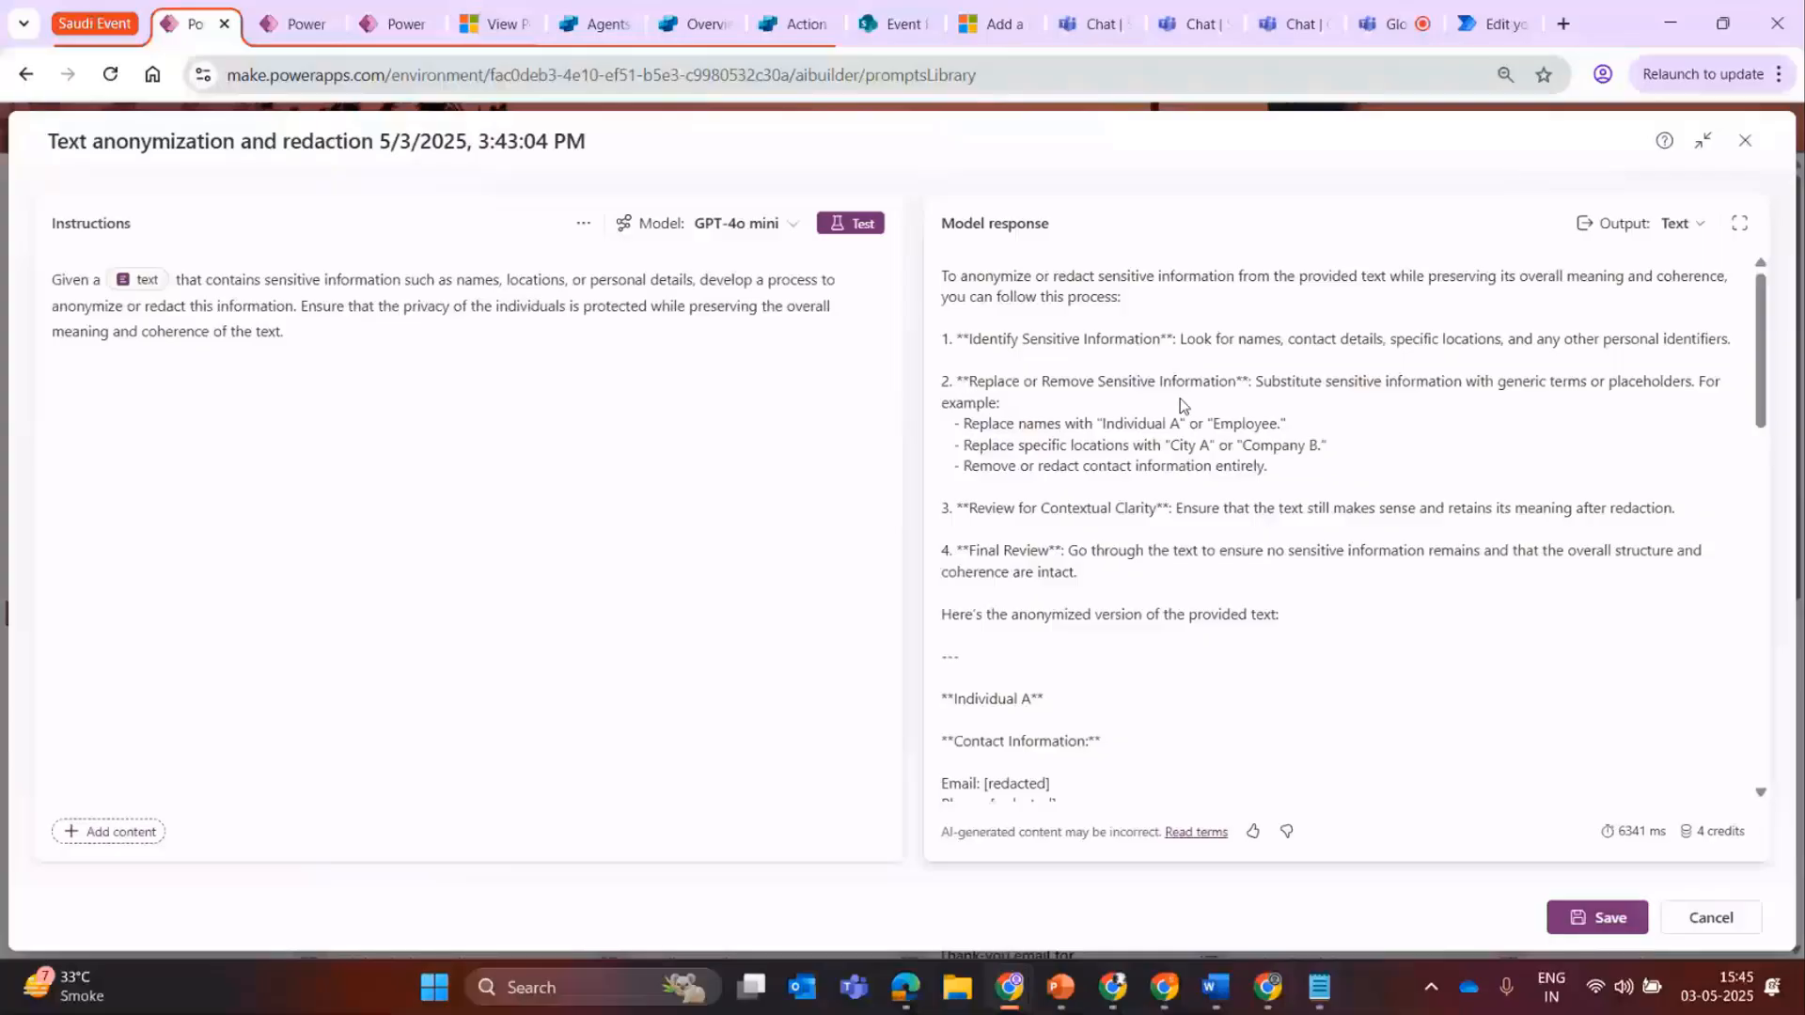
{"action": "left_click", "coordinate": [761, 240]}
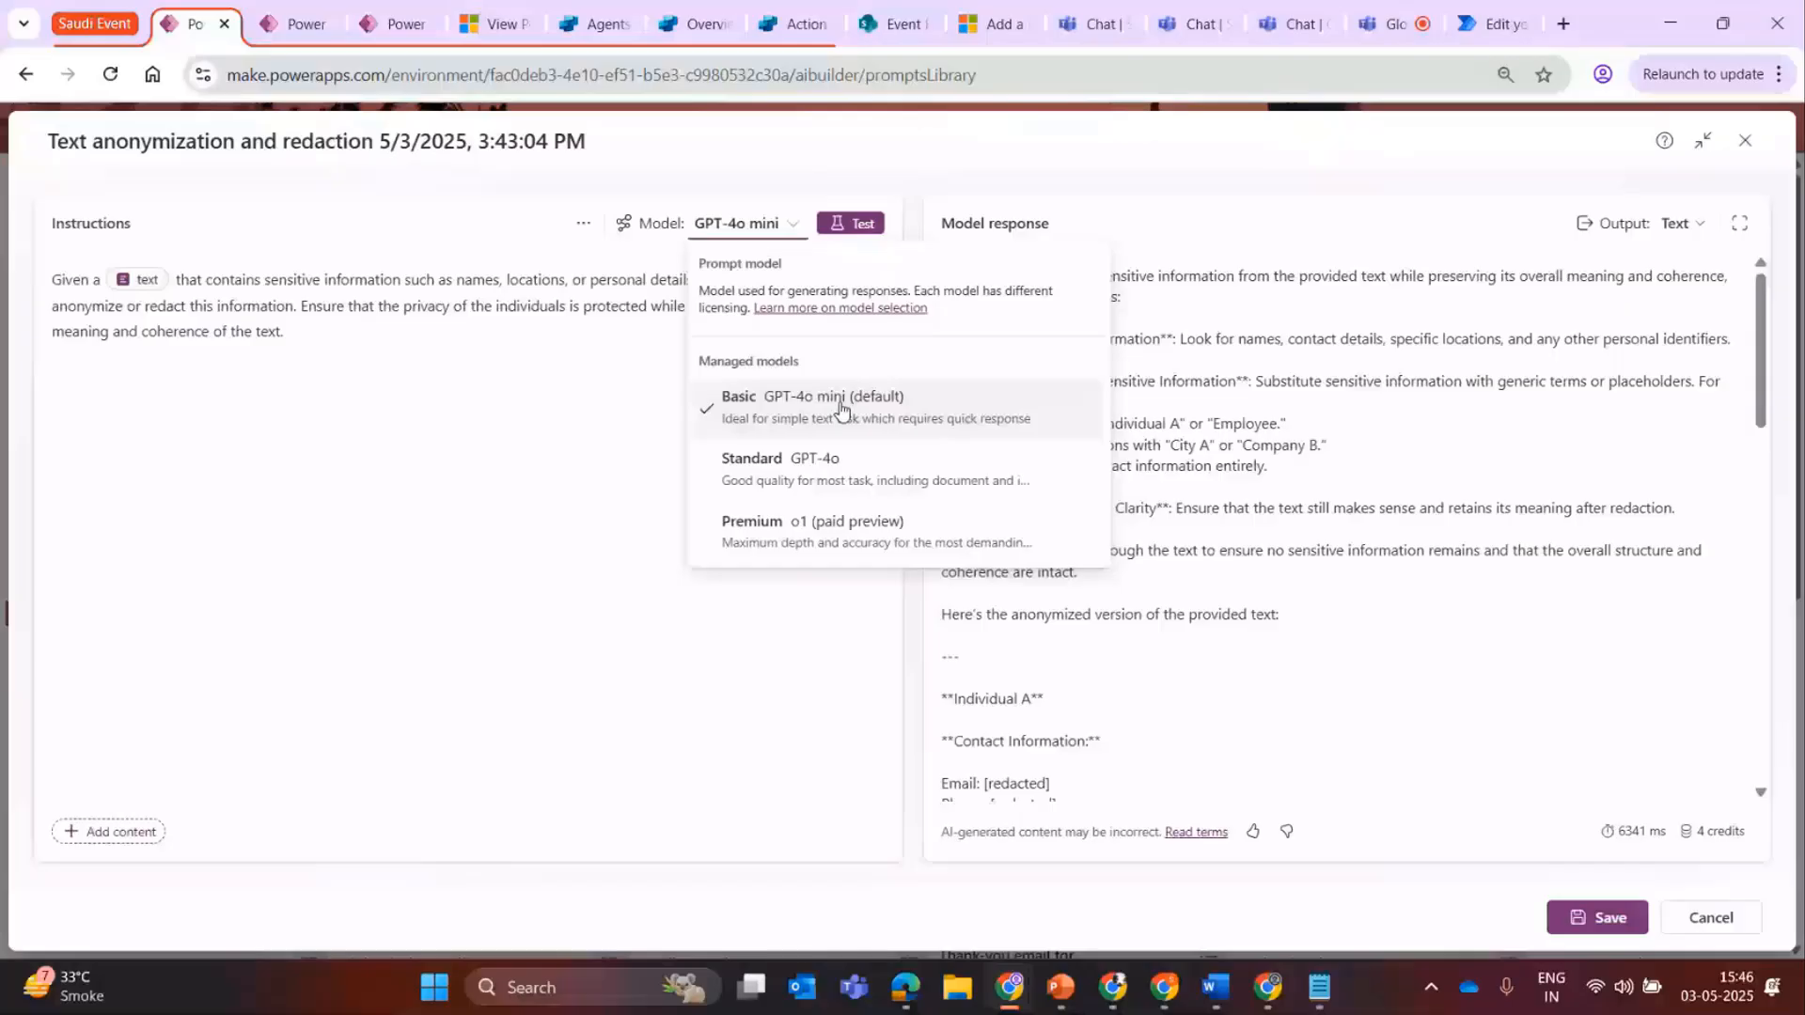
Try to add a Power Fx function input at the end of the instructions.
{"action": "left_click", "coordinate": [428, 351]}
{"action": "type", "text": "/"}
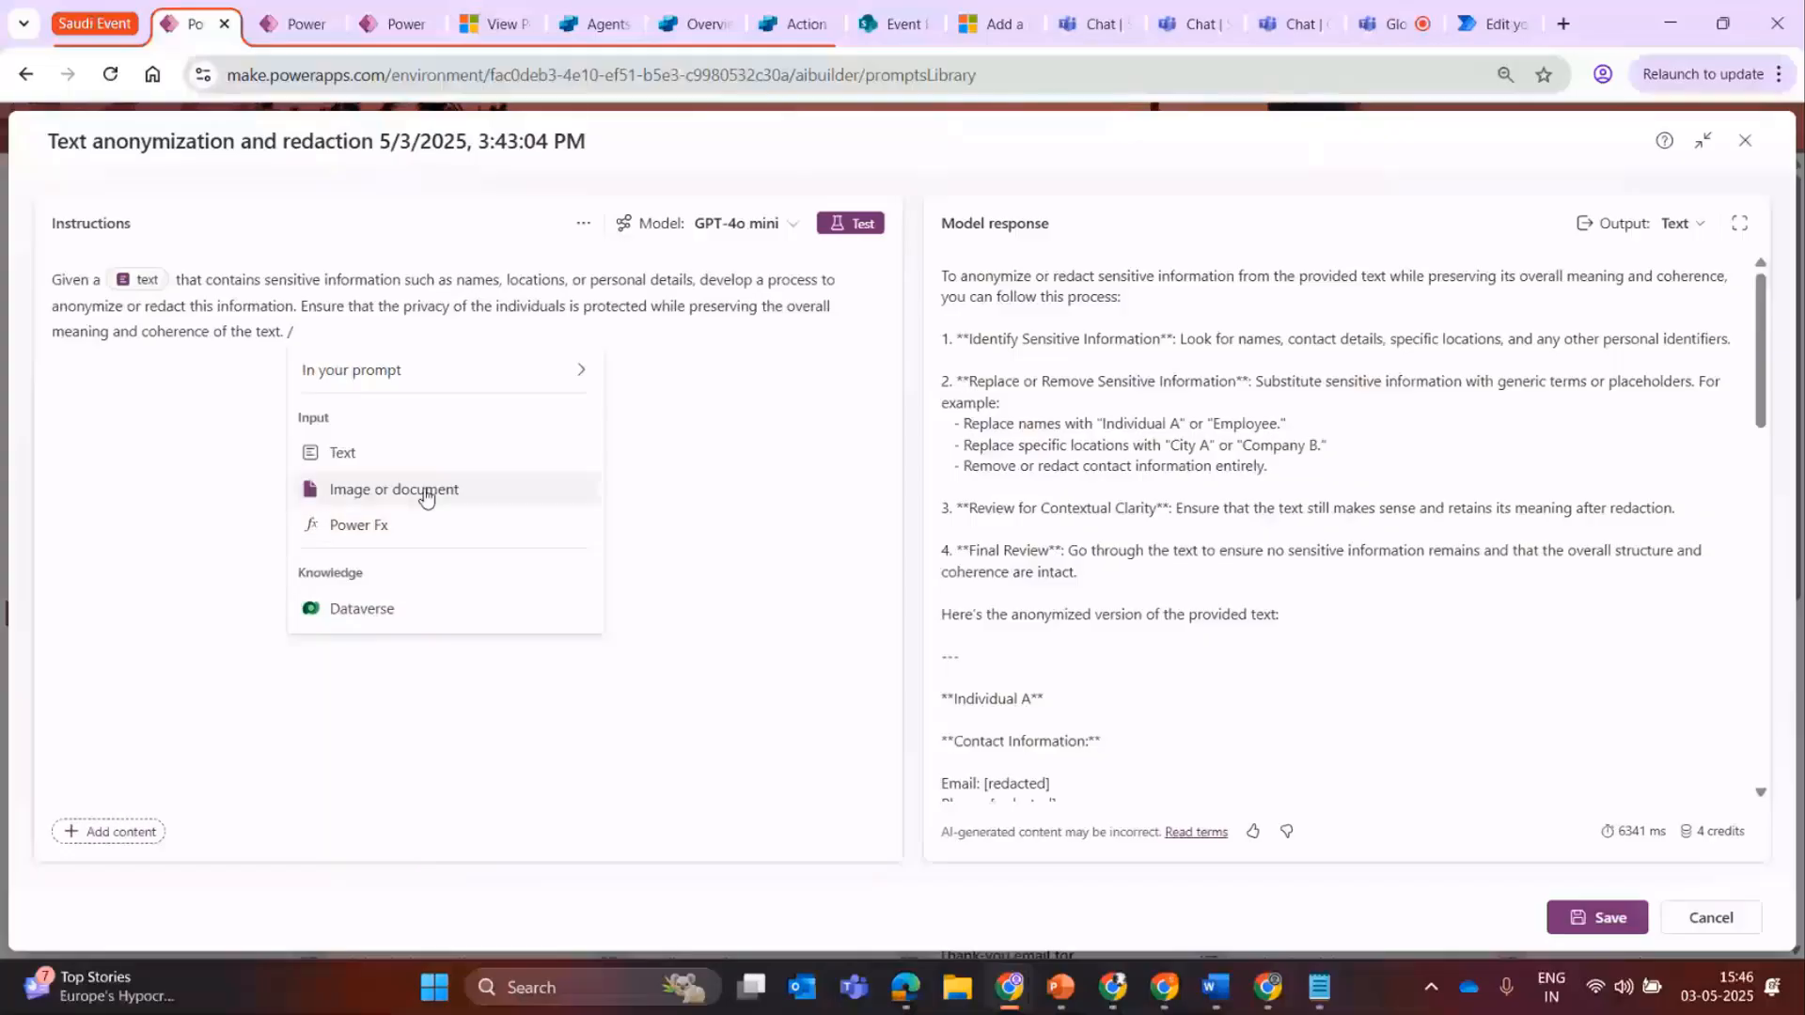
{"action": "left_click", "coordinate": [380, 545]}
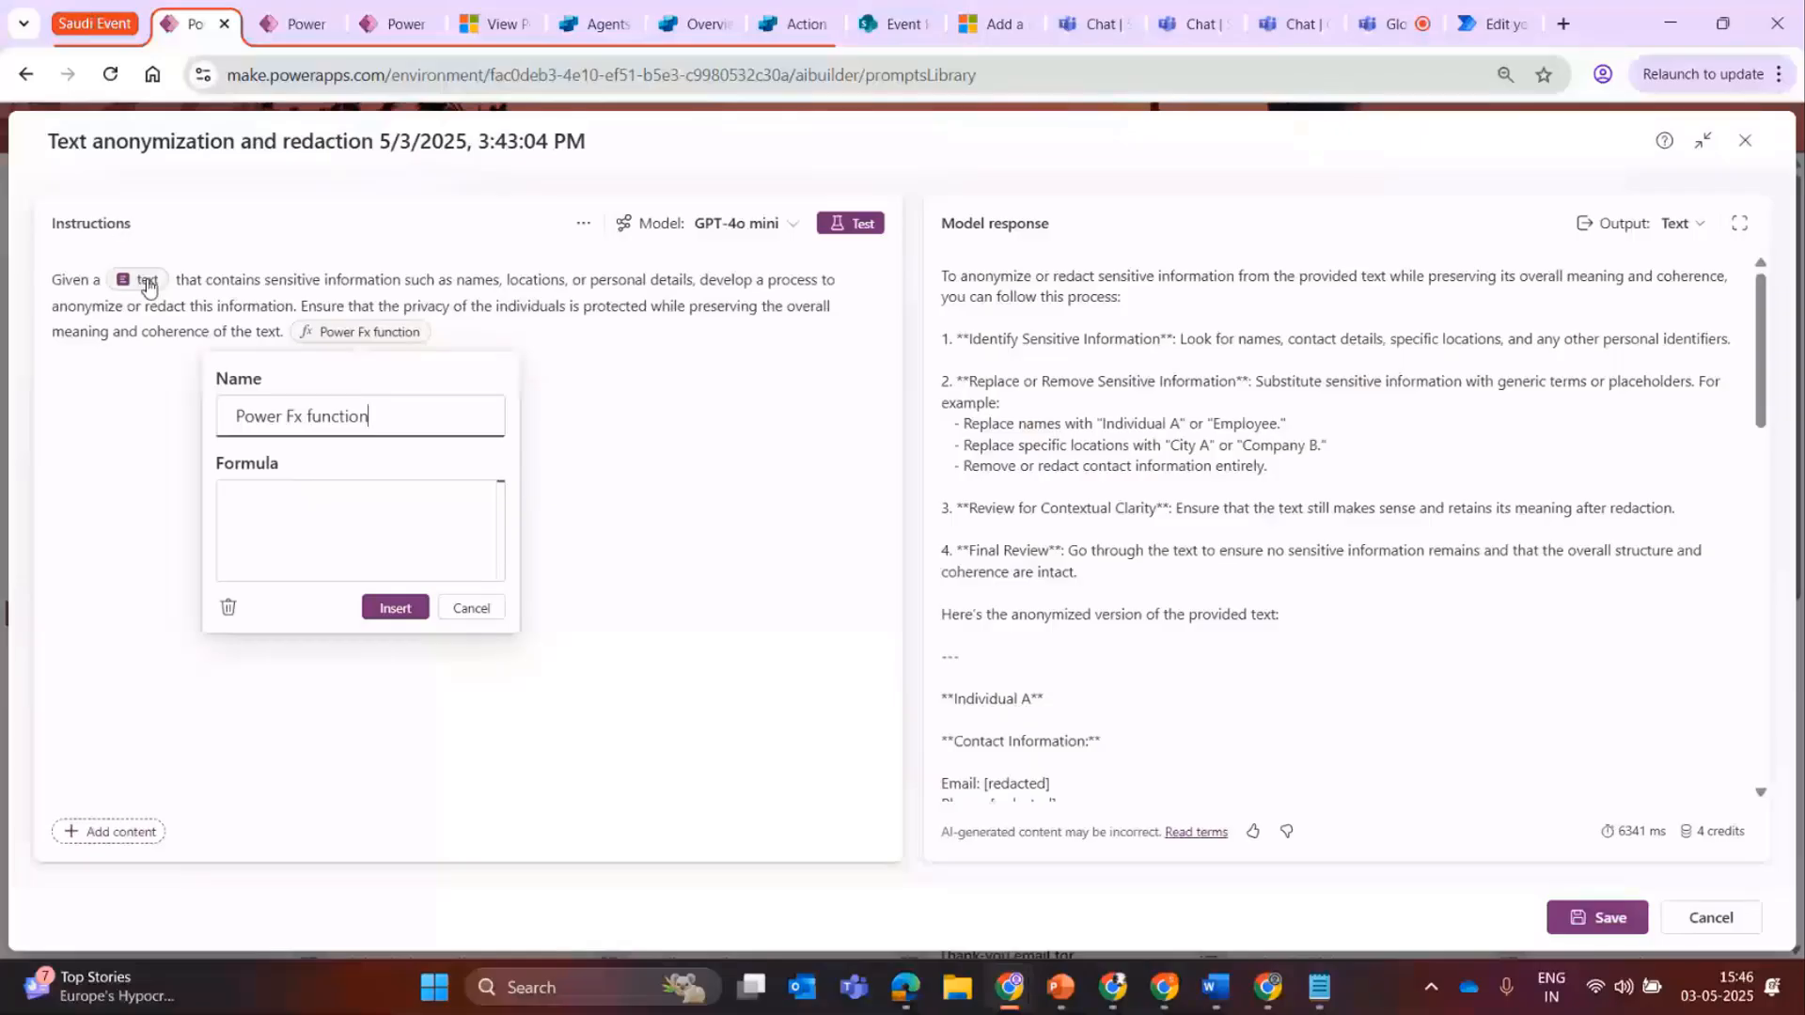
{"action": "left_click", "coordinate": [316, 503]}
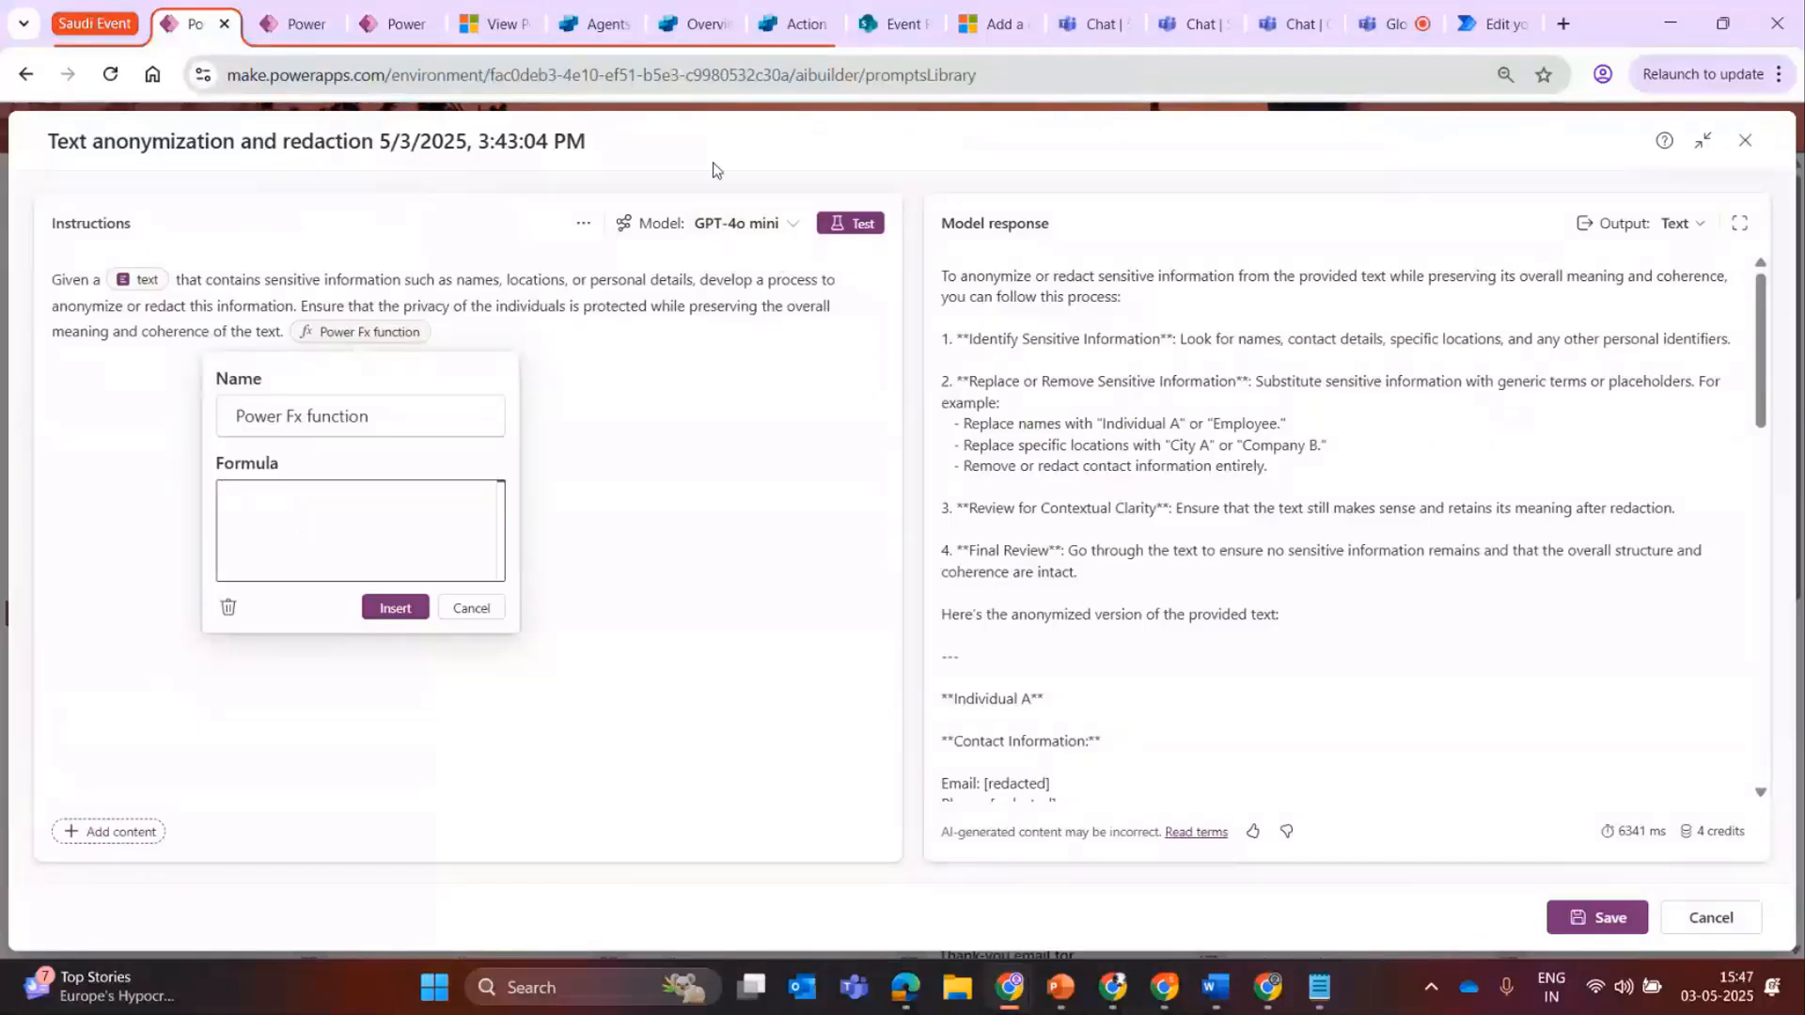
{"action": "left_click", "coordinate": [155, 290]}
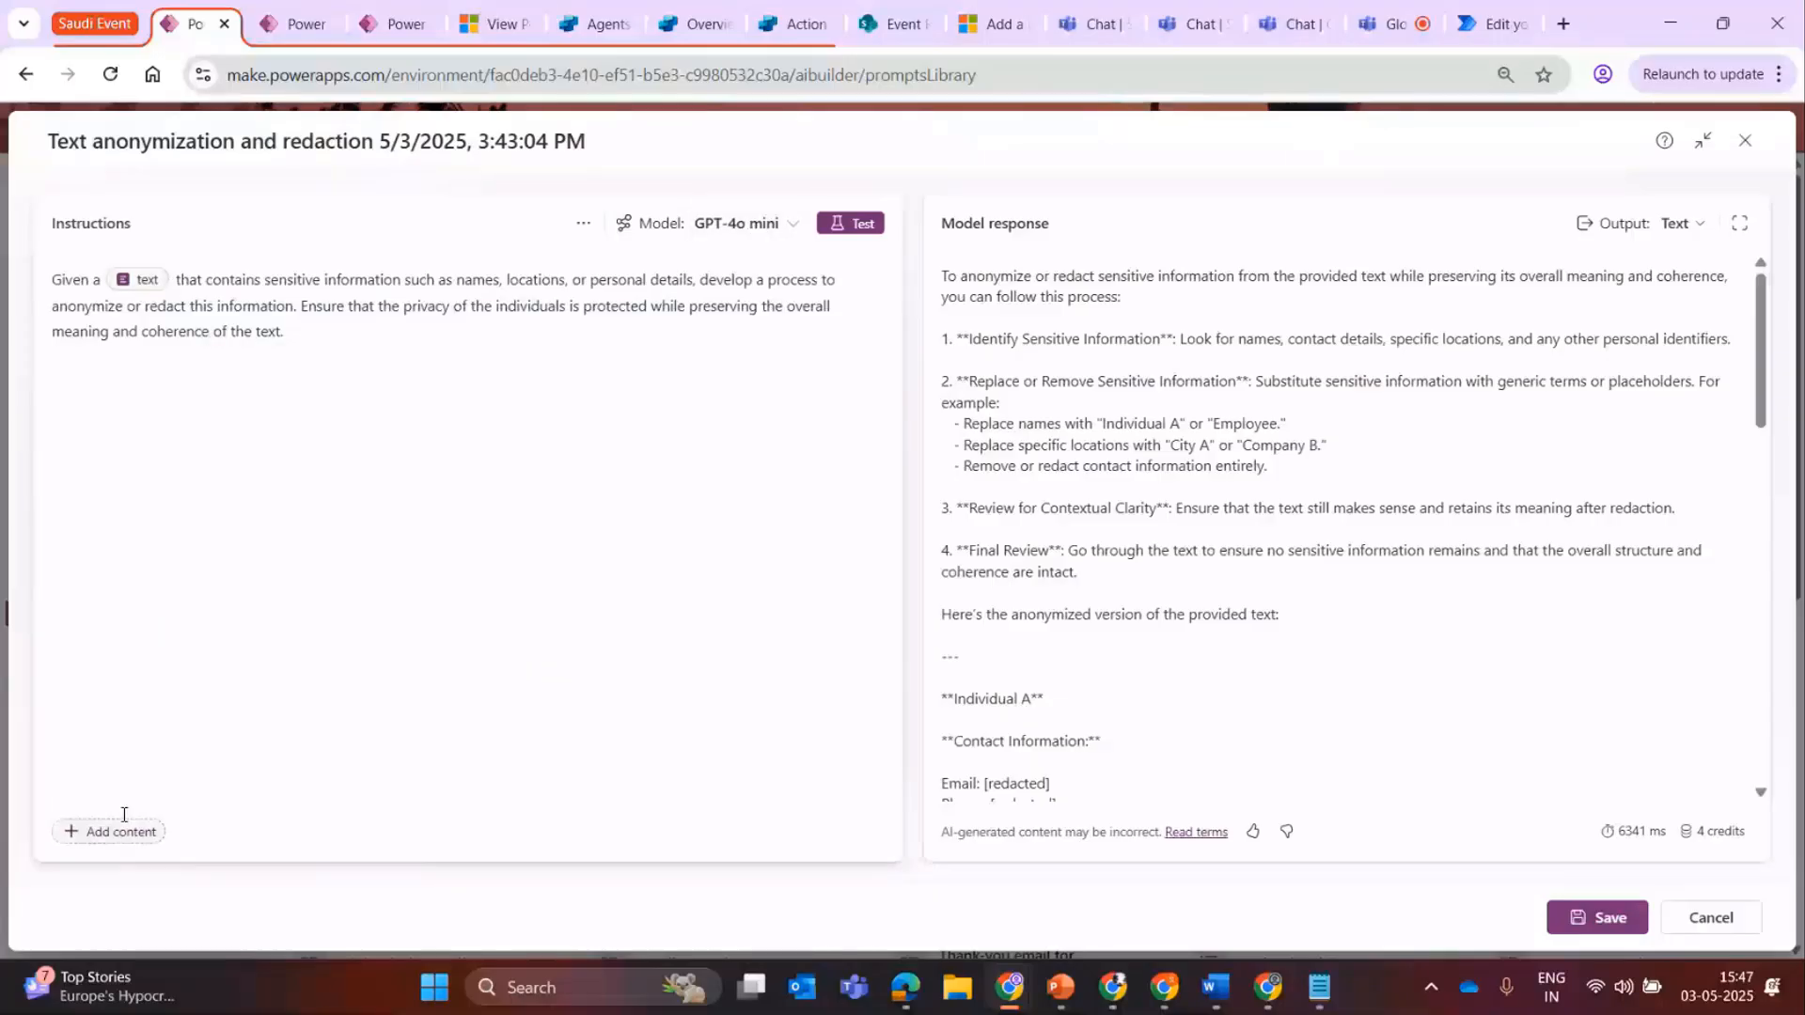
Add a text input named Personal Address at the end of the instructions, leaving its sample data empty.
{"action": "left_click", "coordinate": [121, 838]}
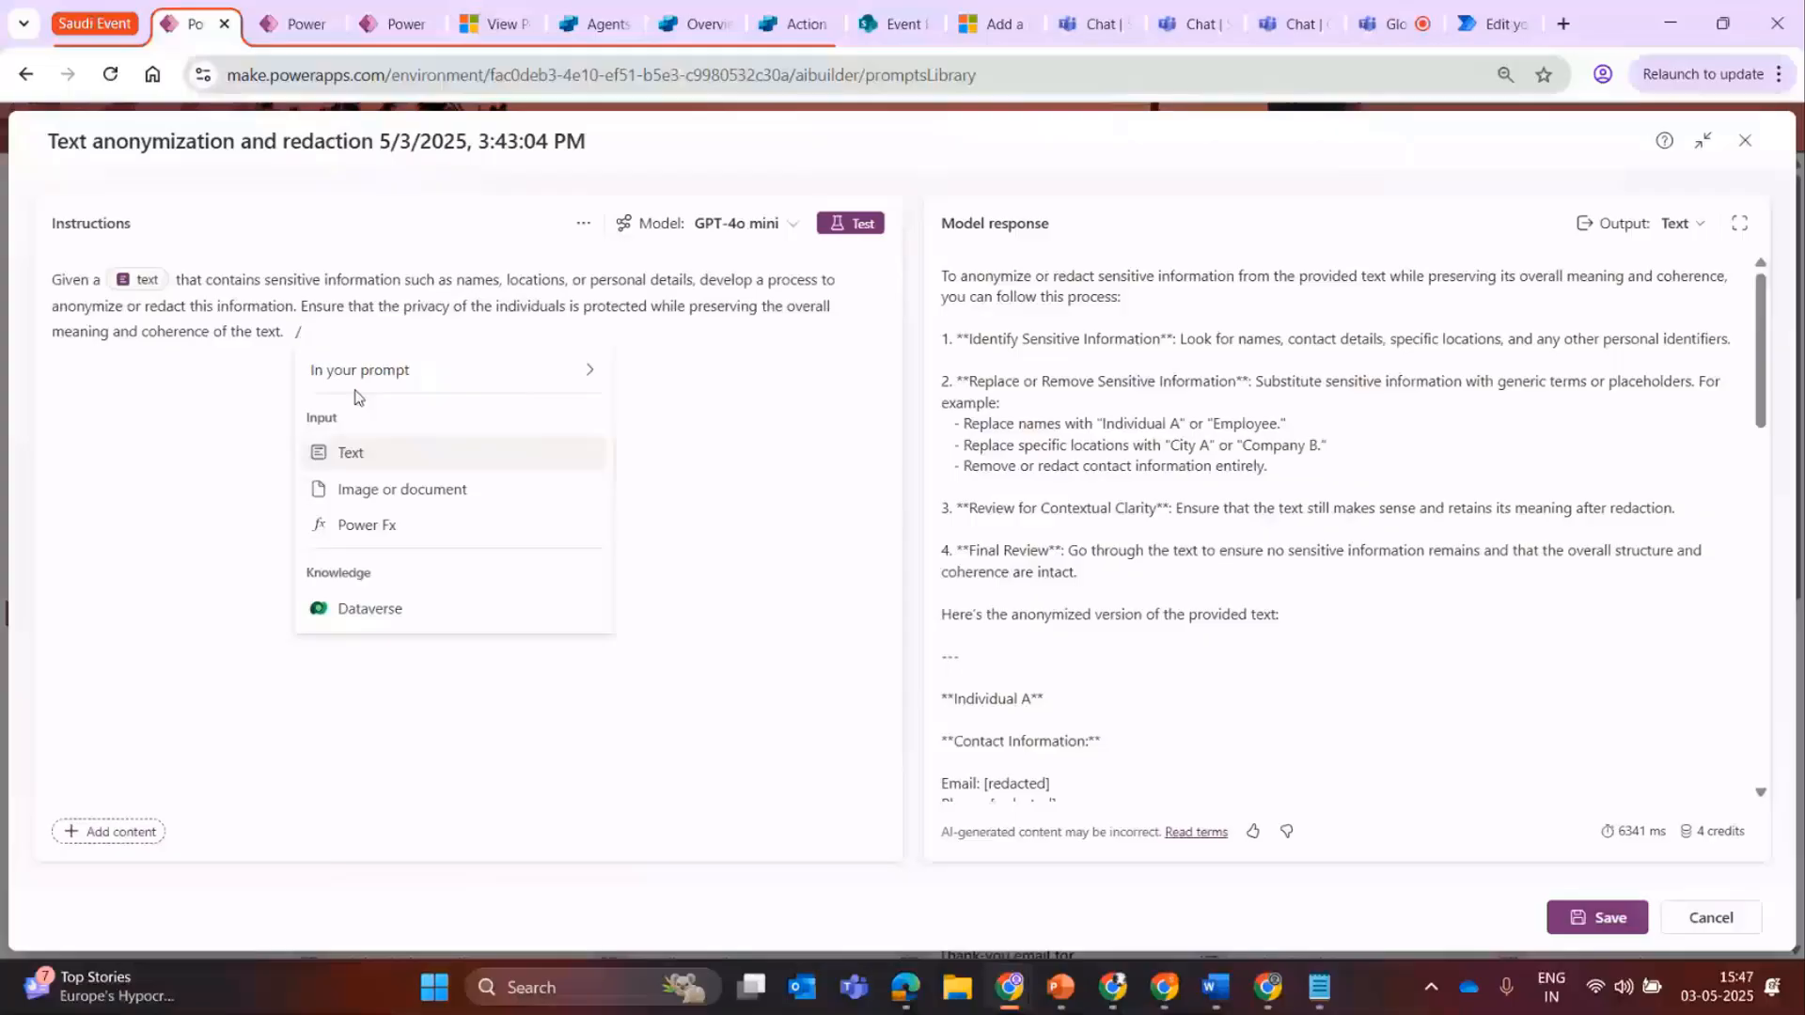
{"action": "left_click", "coordinate": [352, 456]}
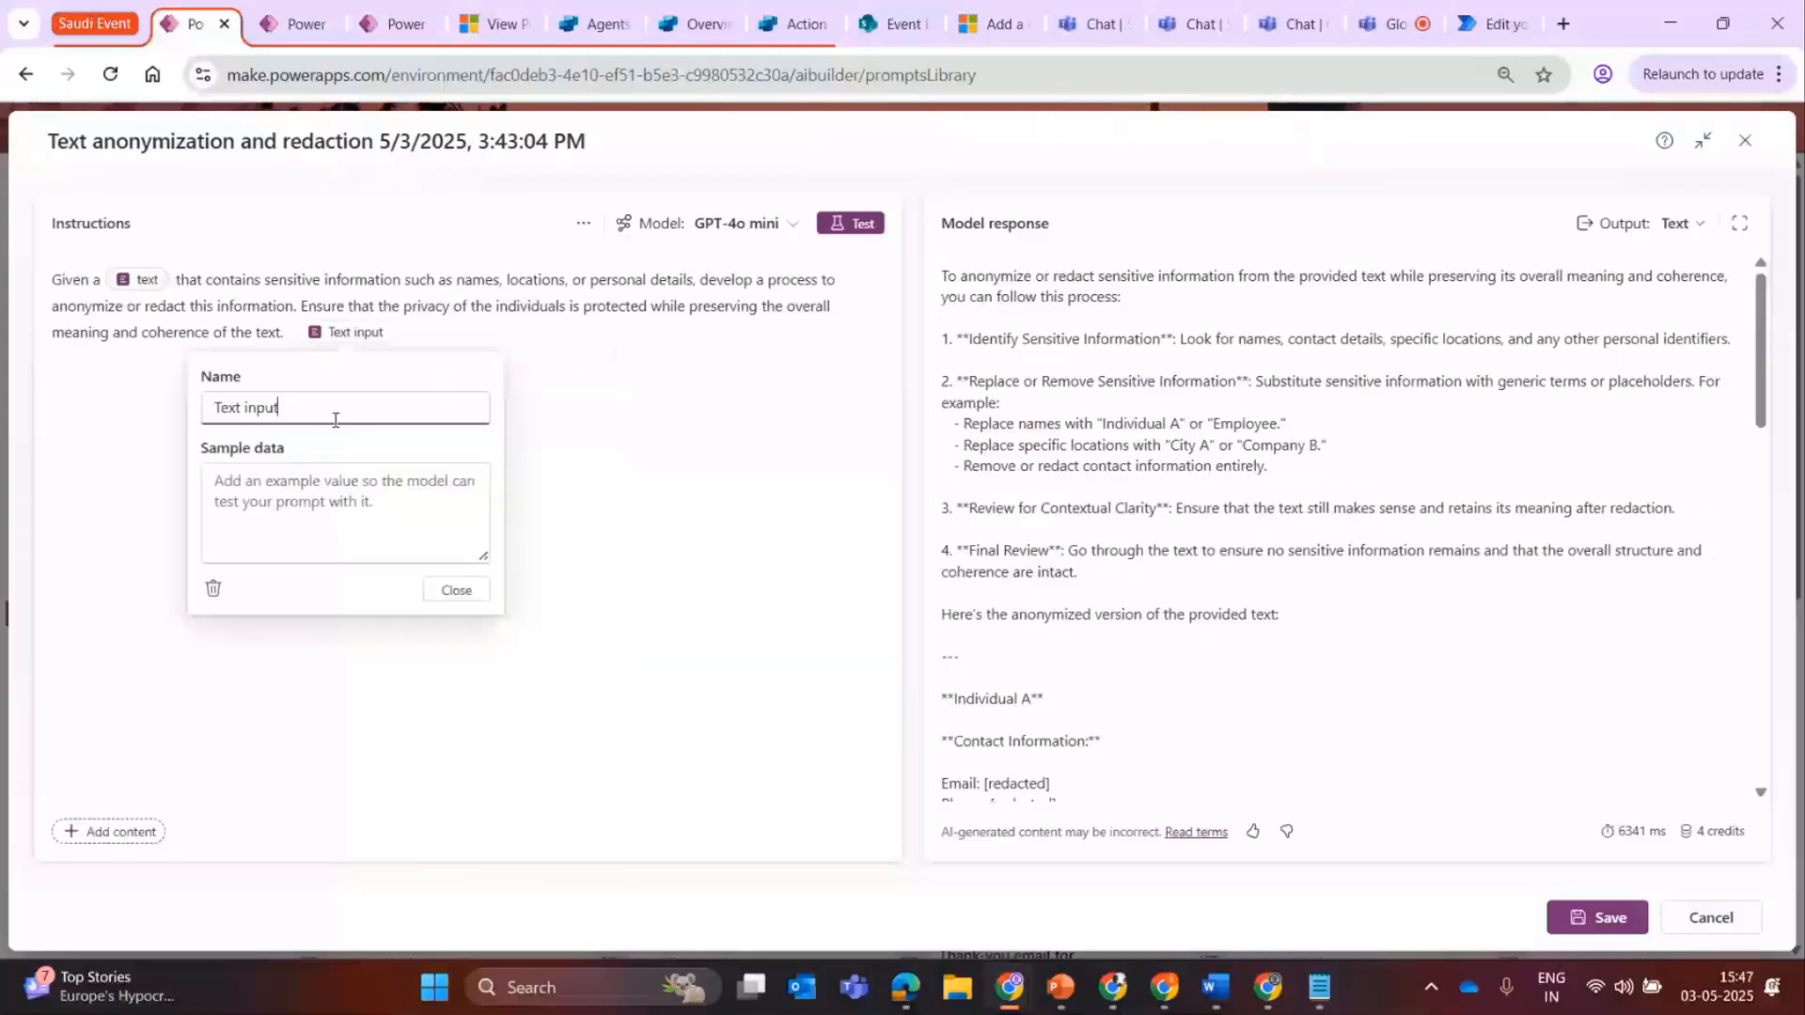
{"action": "triple_click", "coordinate": [331, 407]}
{"action": "type", "text": "Persona"}
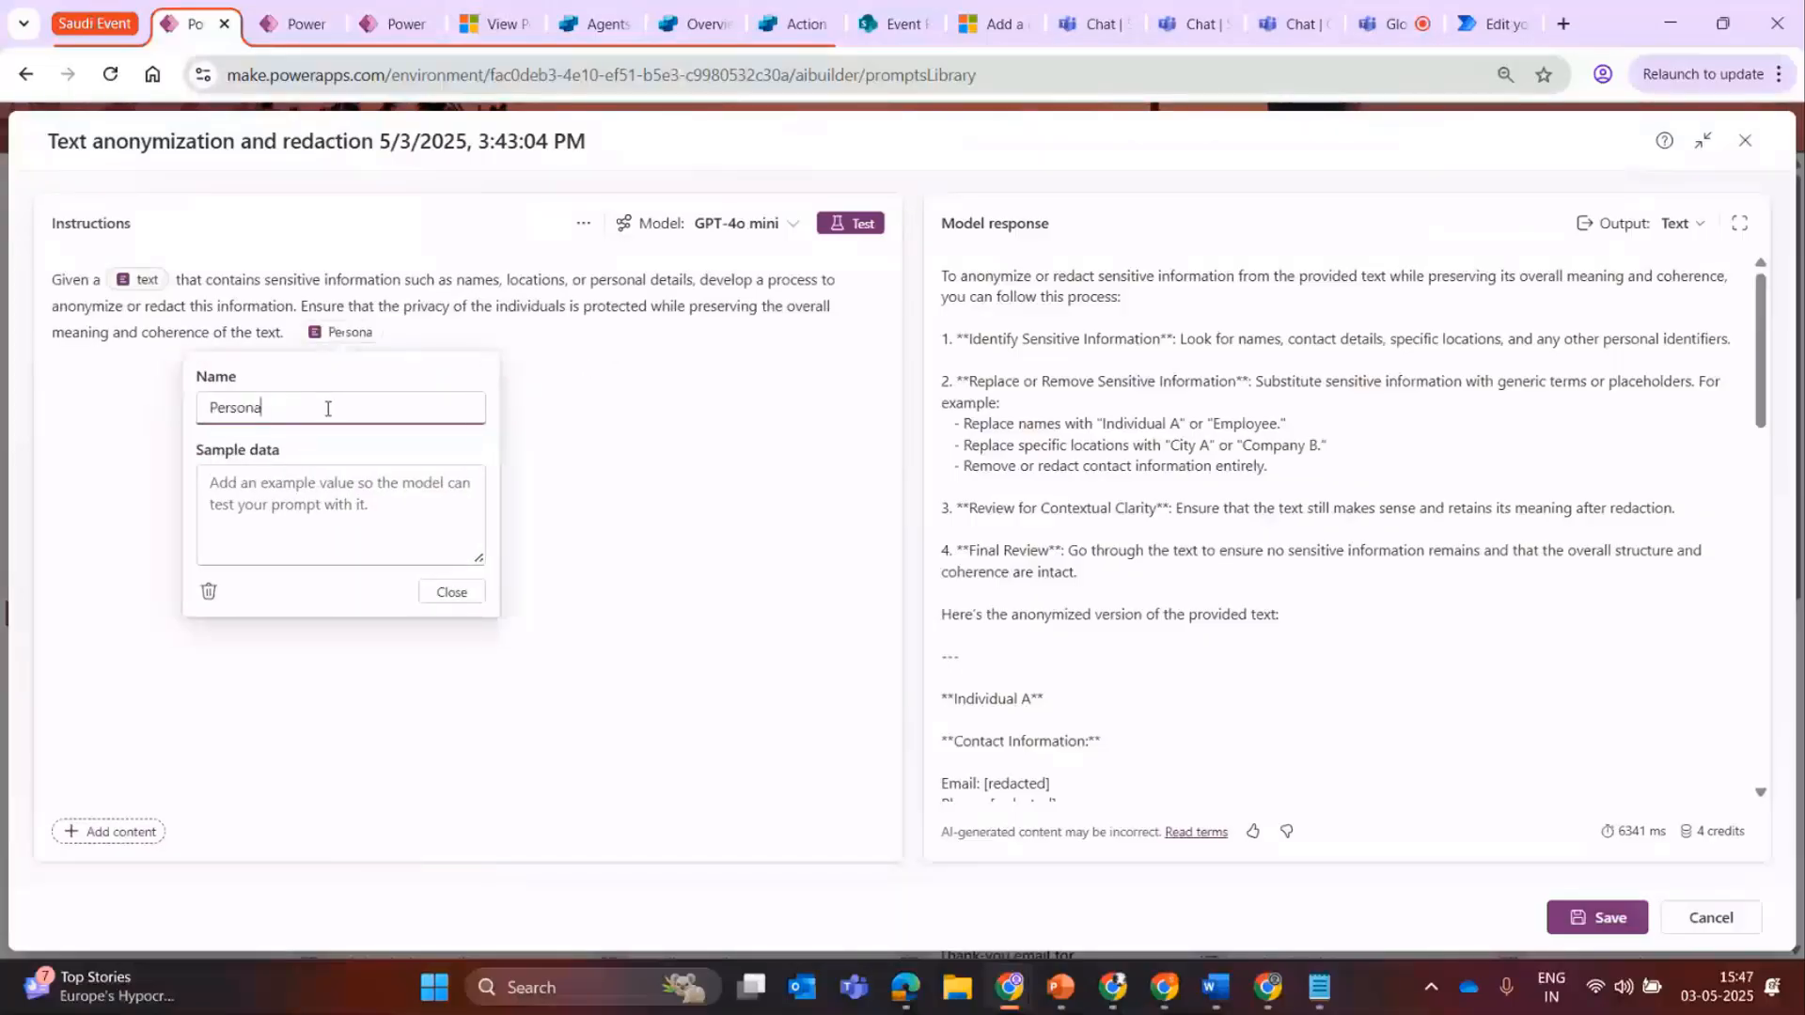
{"action": "type", "text": "l Addr"}
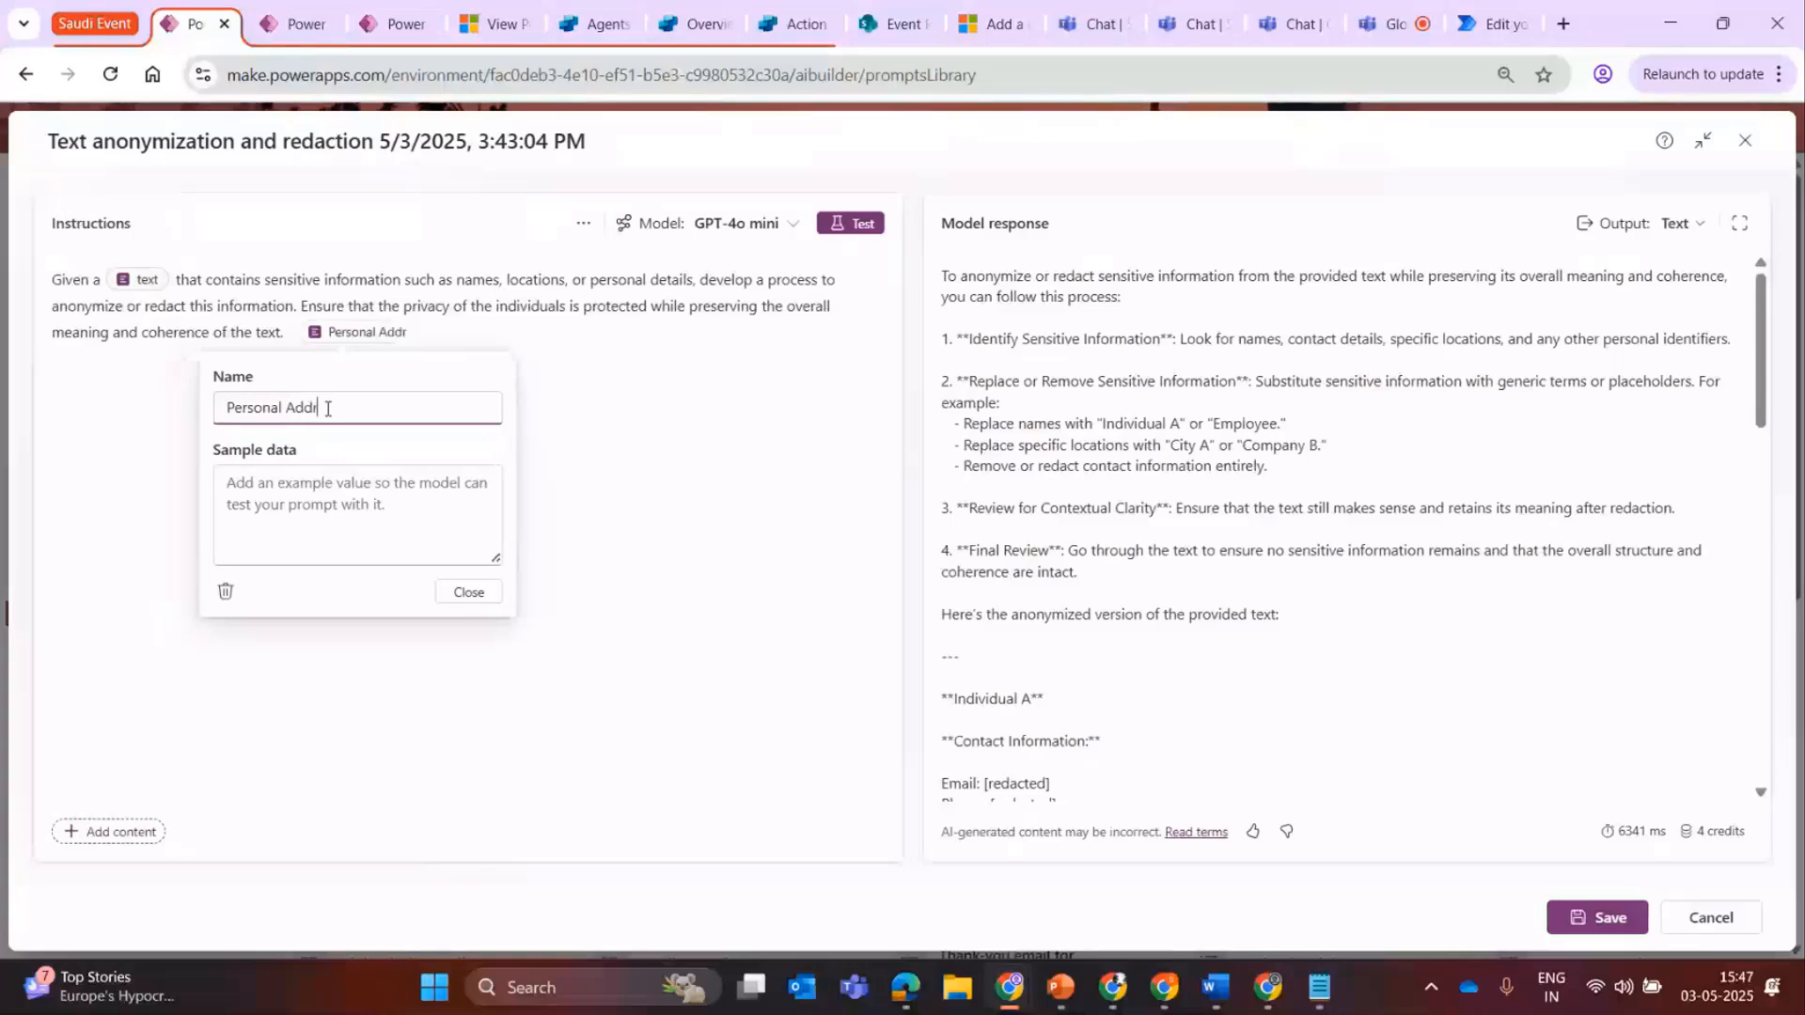
{"action": "type", "text": "ess"}
{"action": "left_click", "coordinate": [317, 519]}
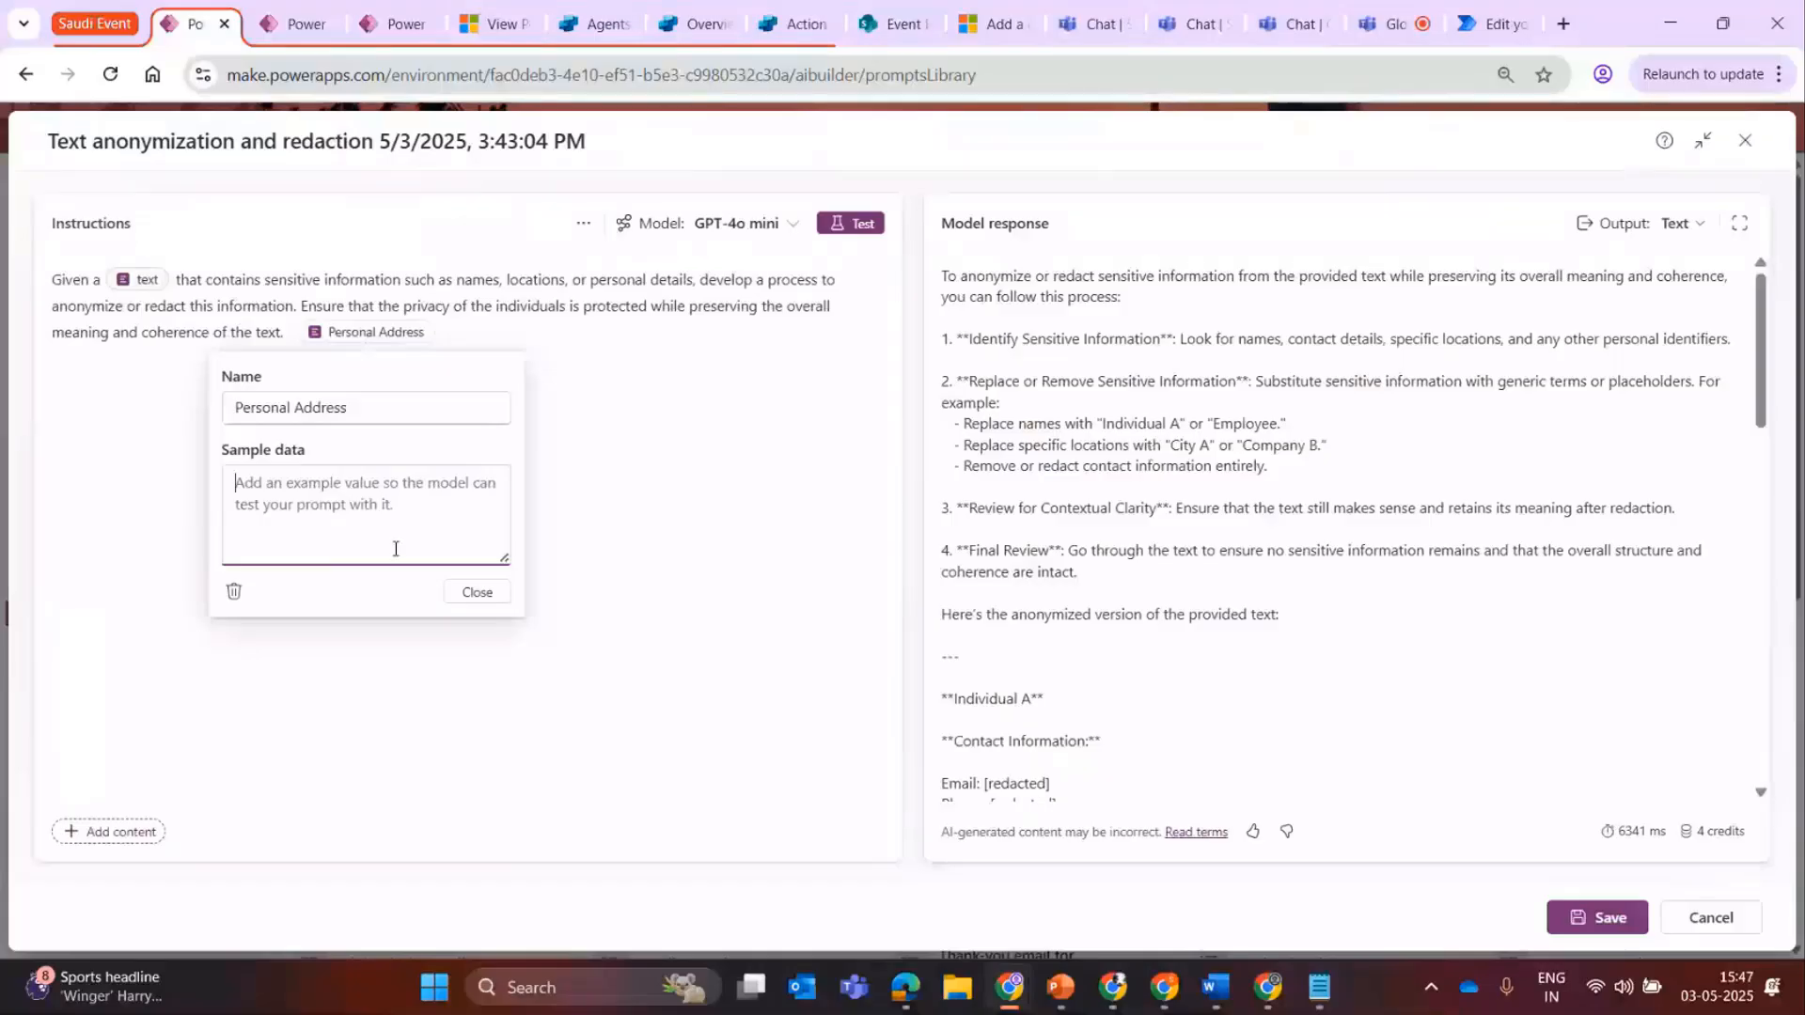
{"action": "left_click", "coordinate": [479, 595]}
Open the prompt's settings, try out the record retrieval amount, and enable including links in the response.
{"action": "left_click", "coordinate": [583, 223]}
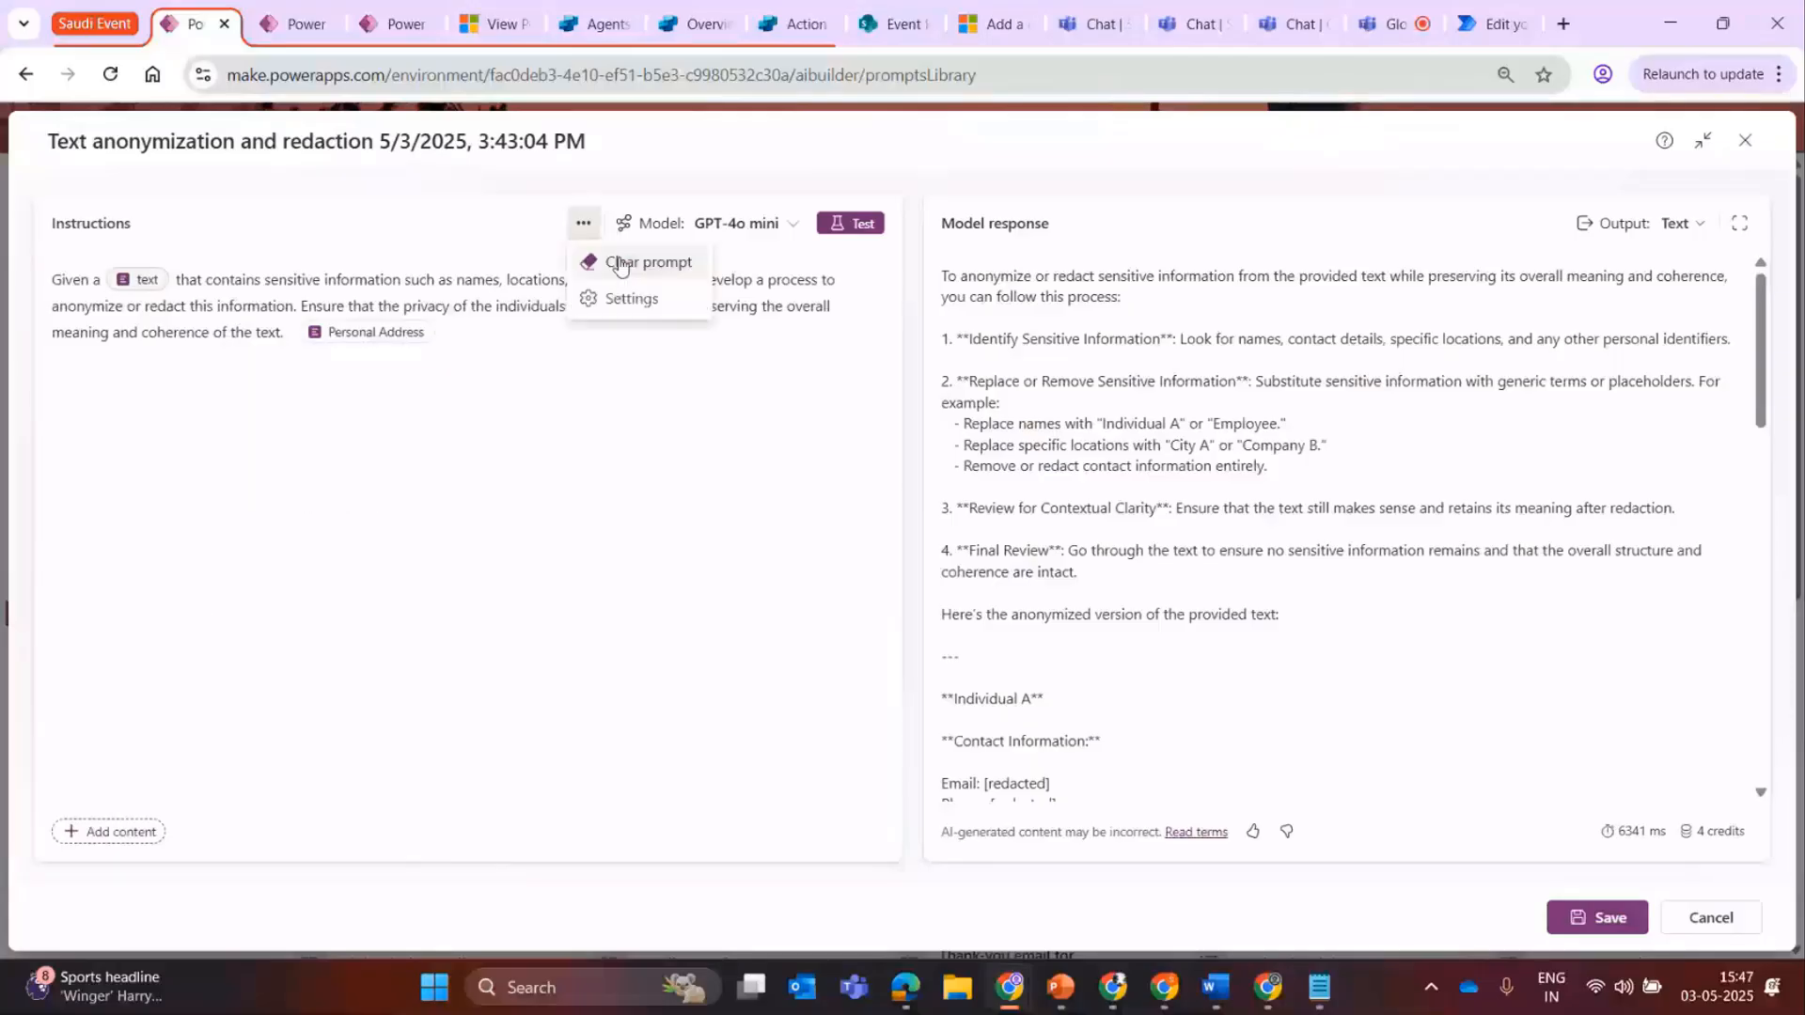
{"action": "left_click", "coordinate": [668, 296]}
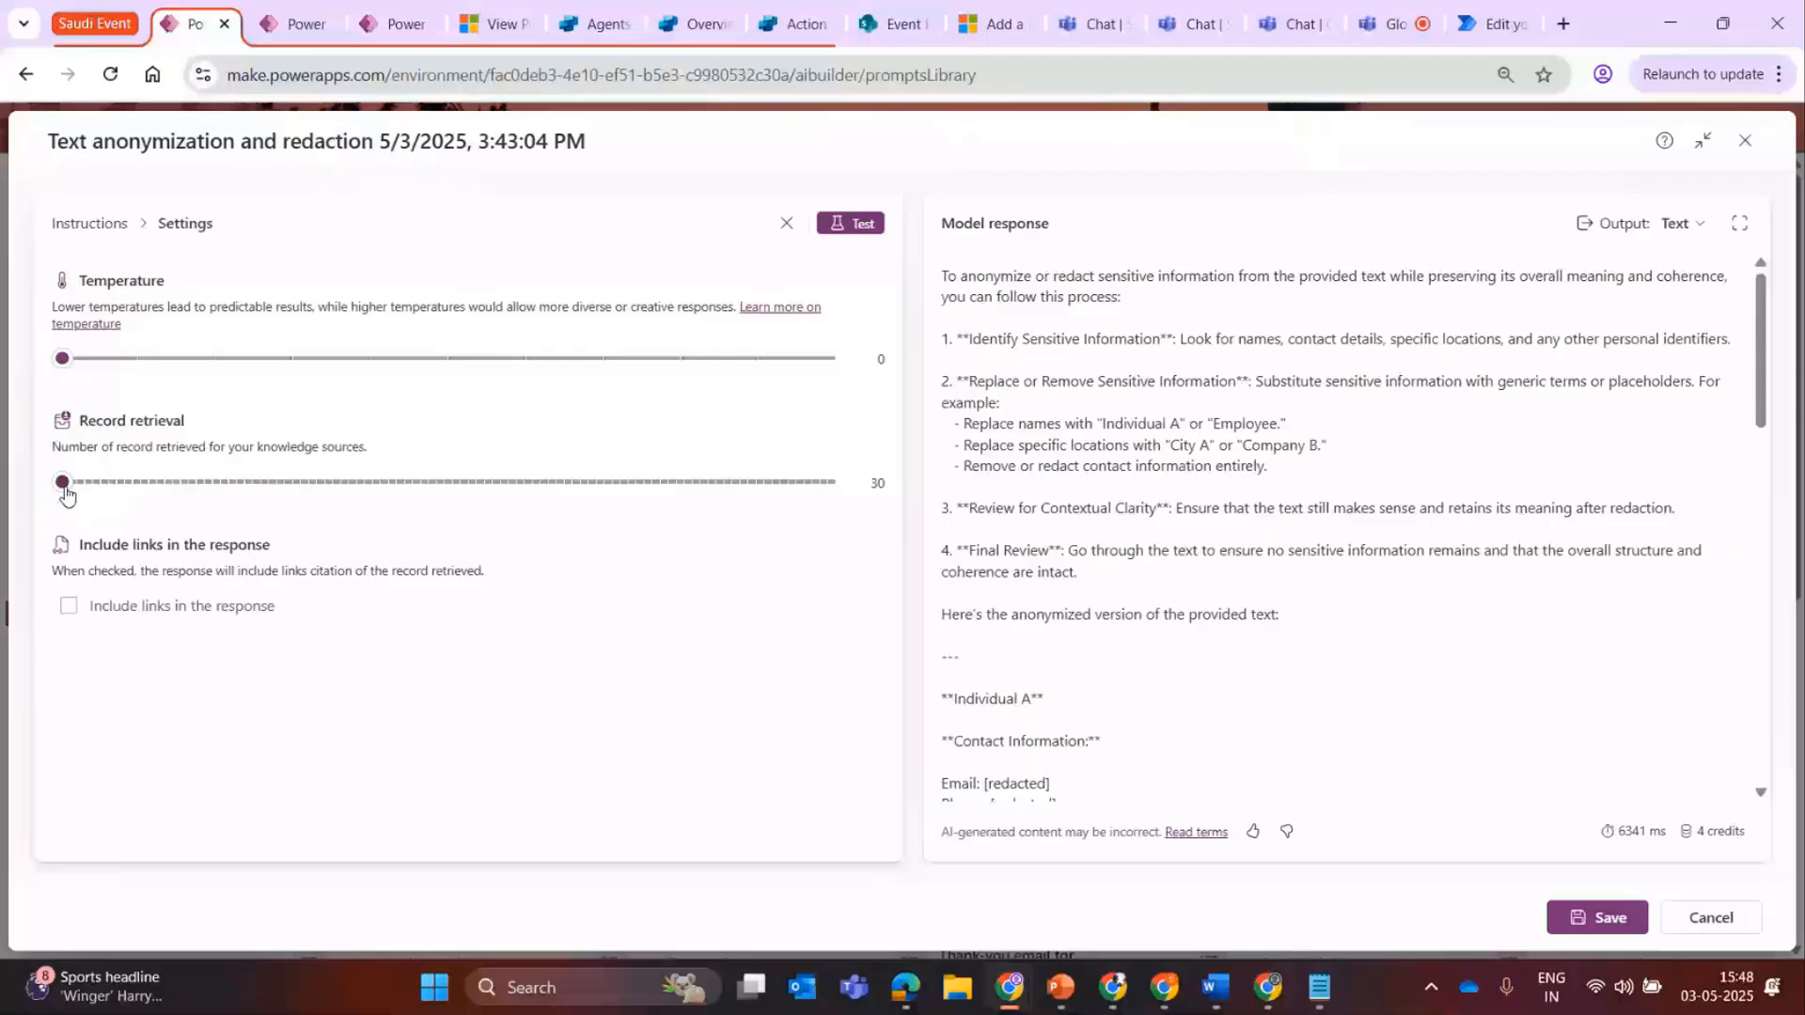
{"action": "left_click_drag", "start_coordinate": [62, 483], "coordinate": [78, 483]}
{"action": "left_click_drag", "start_coordinate": [81, 498], "coordinate": [62, 497]}
{"action": "left_click", "coordinate": [149, 613]}
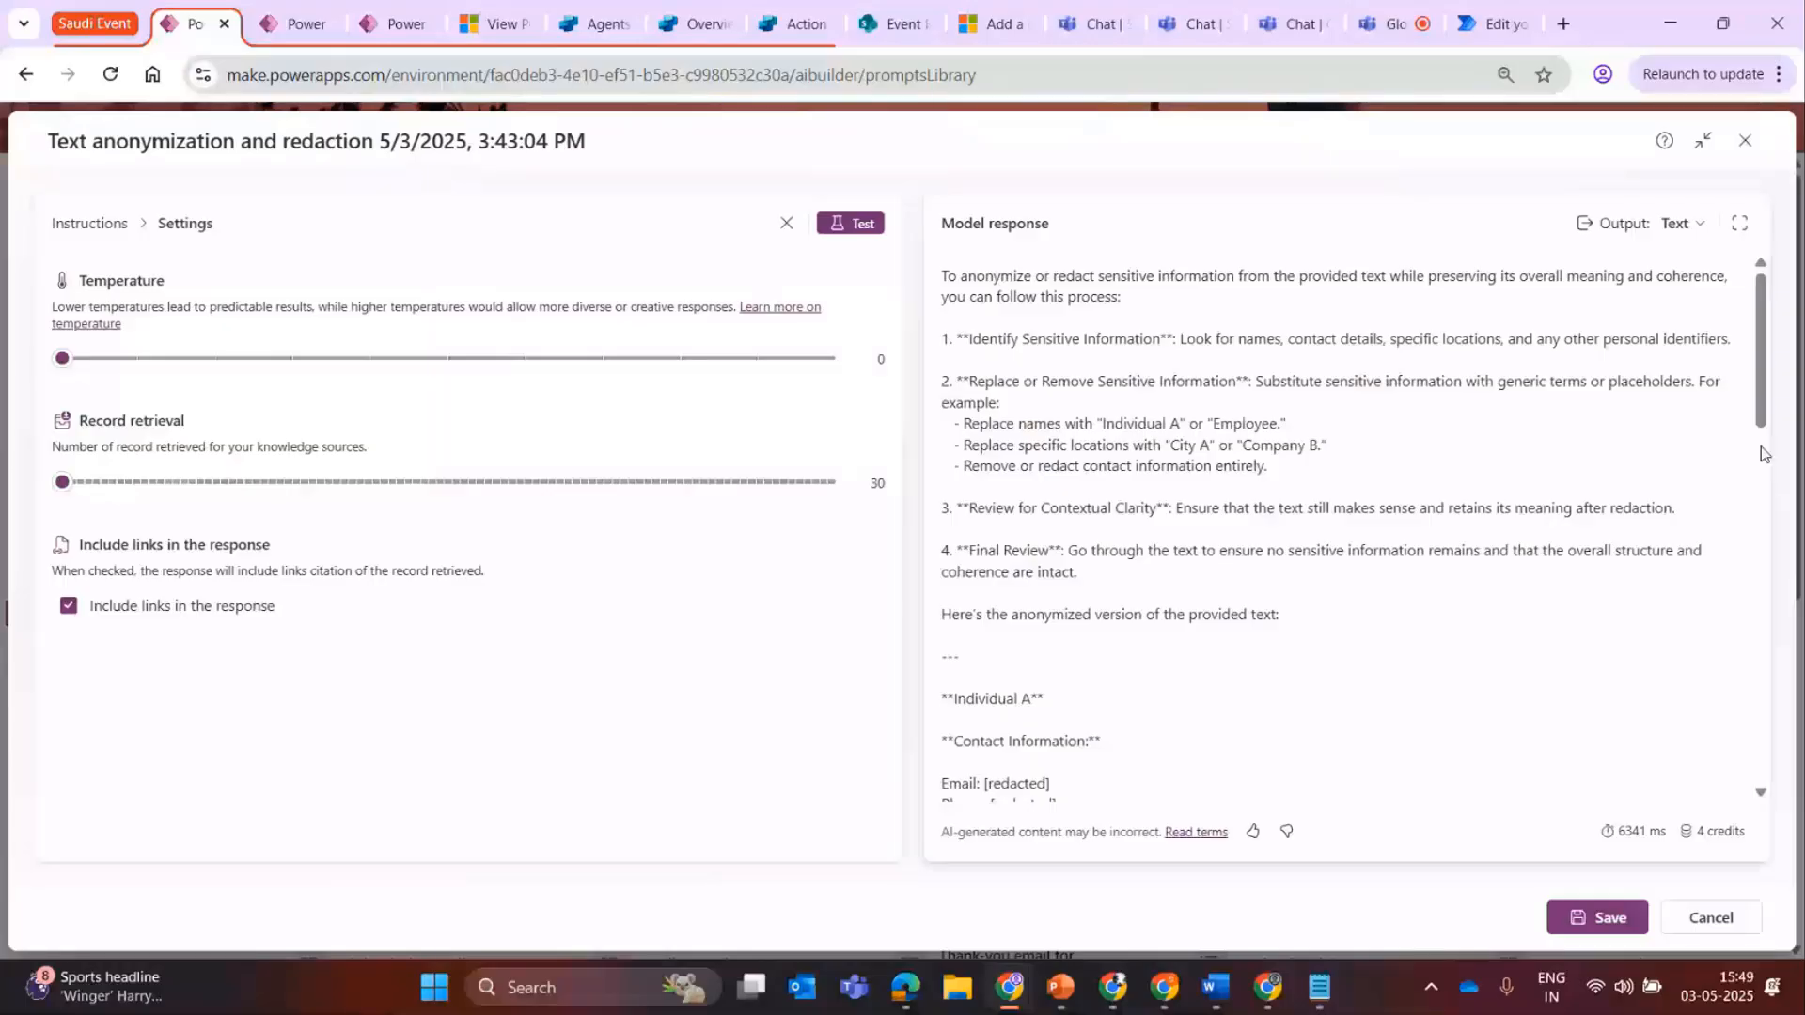
Review the model response, turn off including links in the response, and return to the instructions.
{"action": "left_click_drag", "start_coordinate": [1764, 454], "coordinate": [1784, 881]}
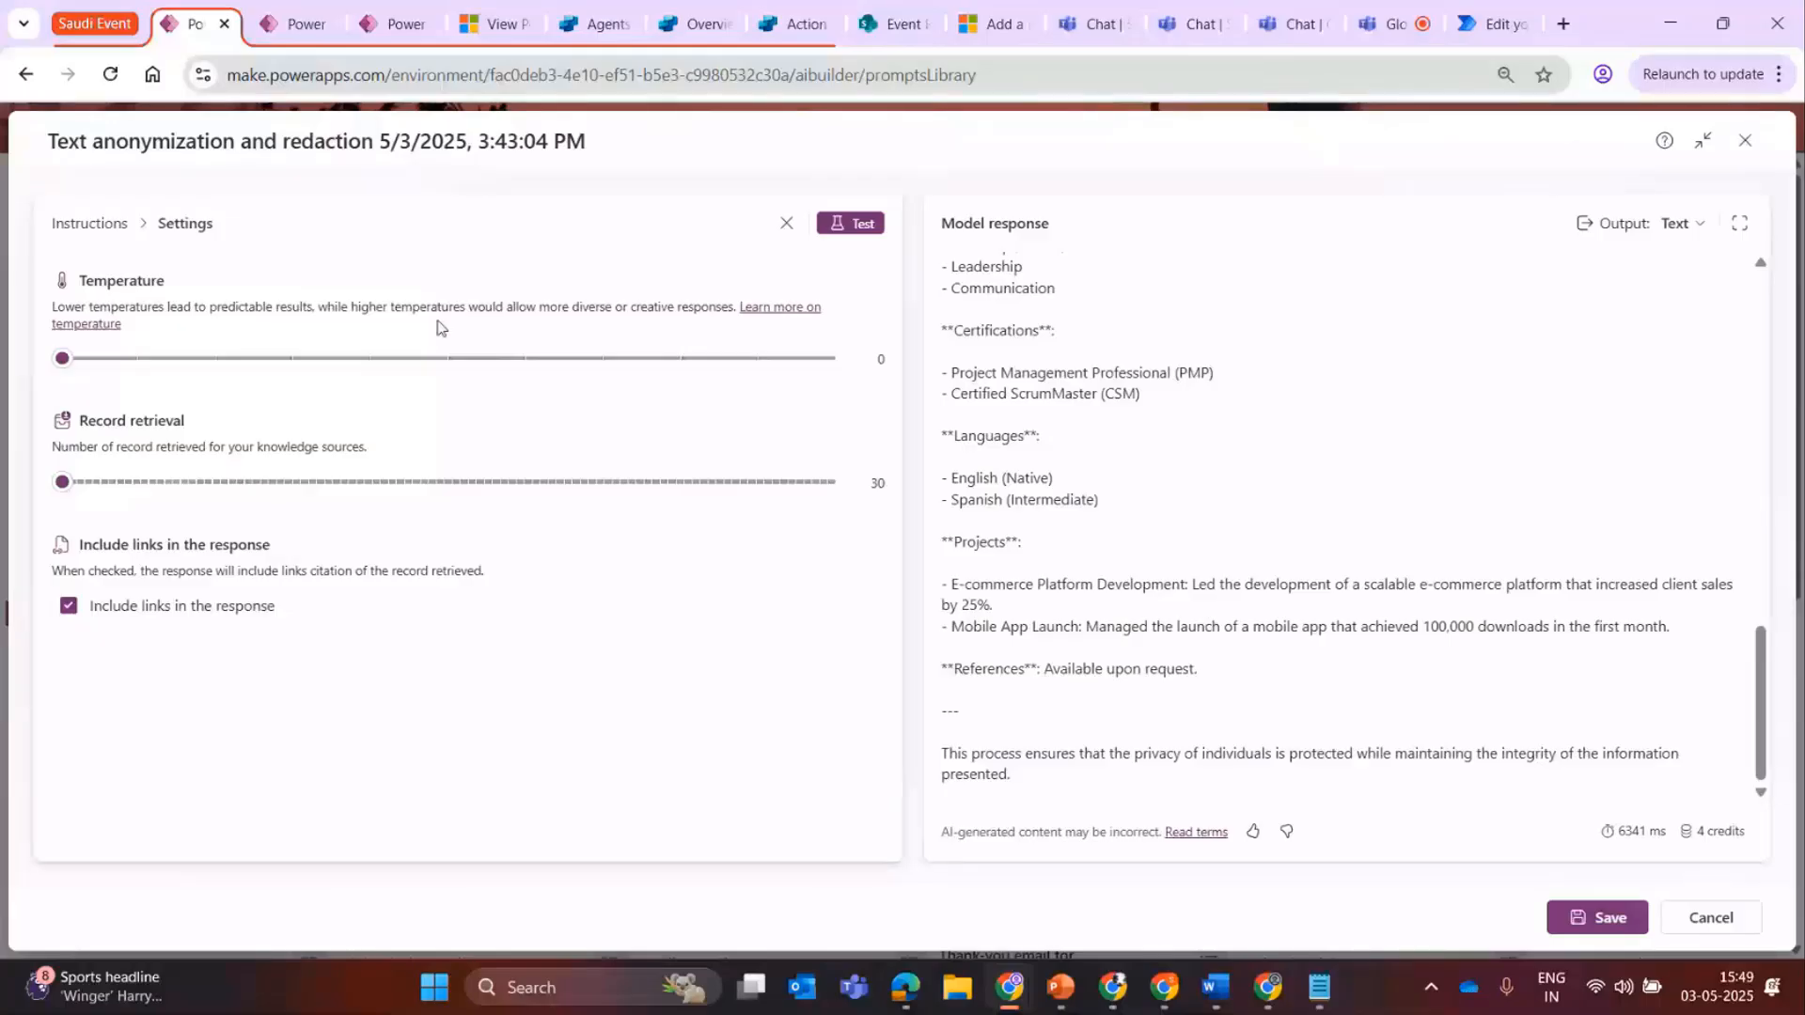
{"action": "left_click", "coordinate": [68, 607]}
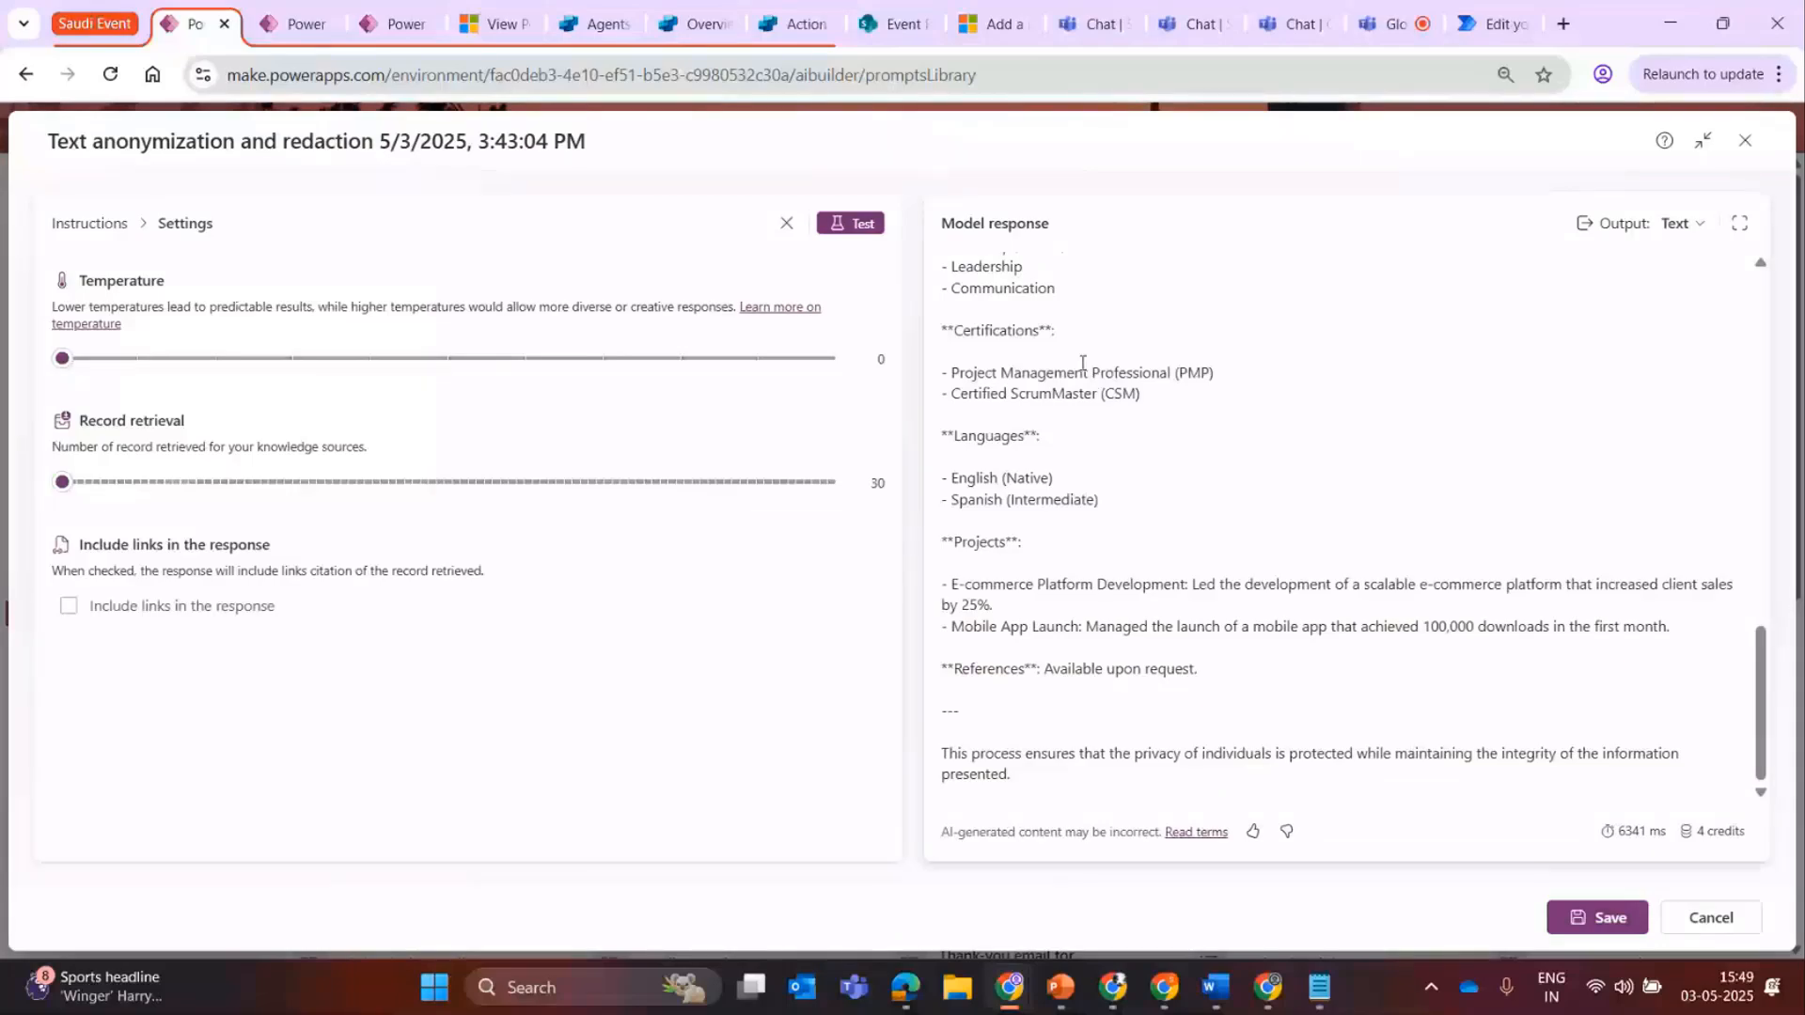
{"action": "left_click_drag", "start_coordinate": [1764, 682], "coordinate": [1762, 456]}
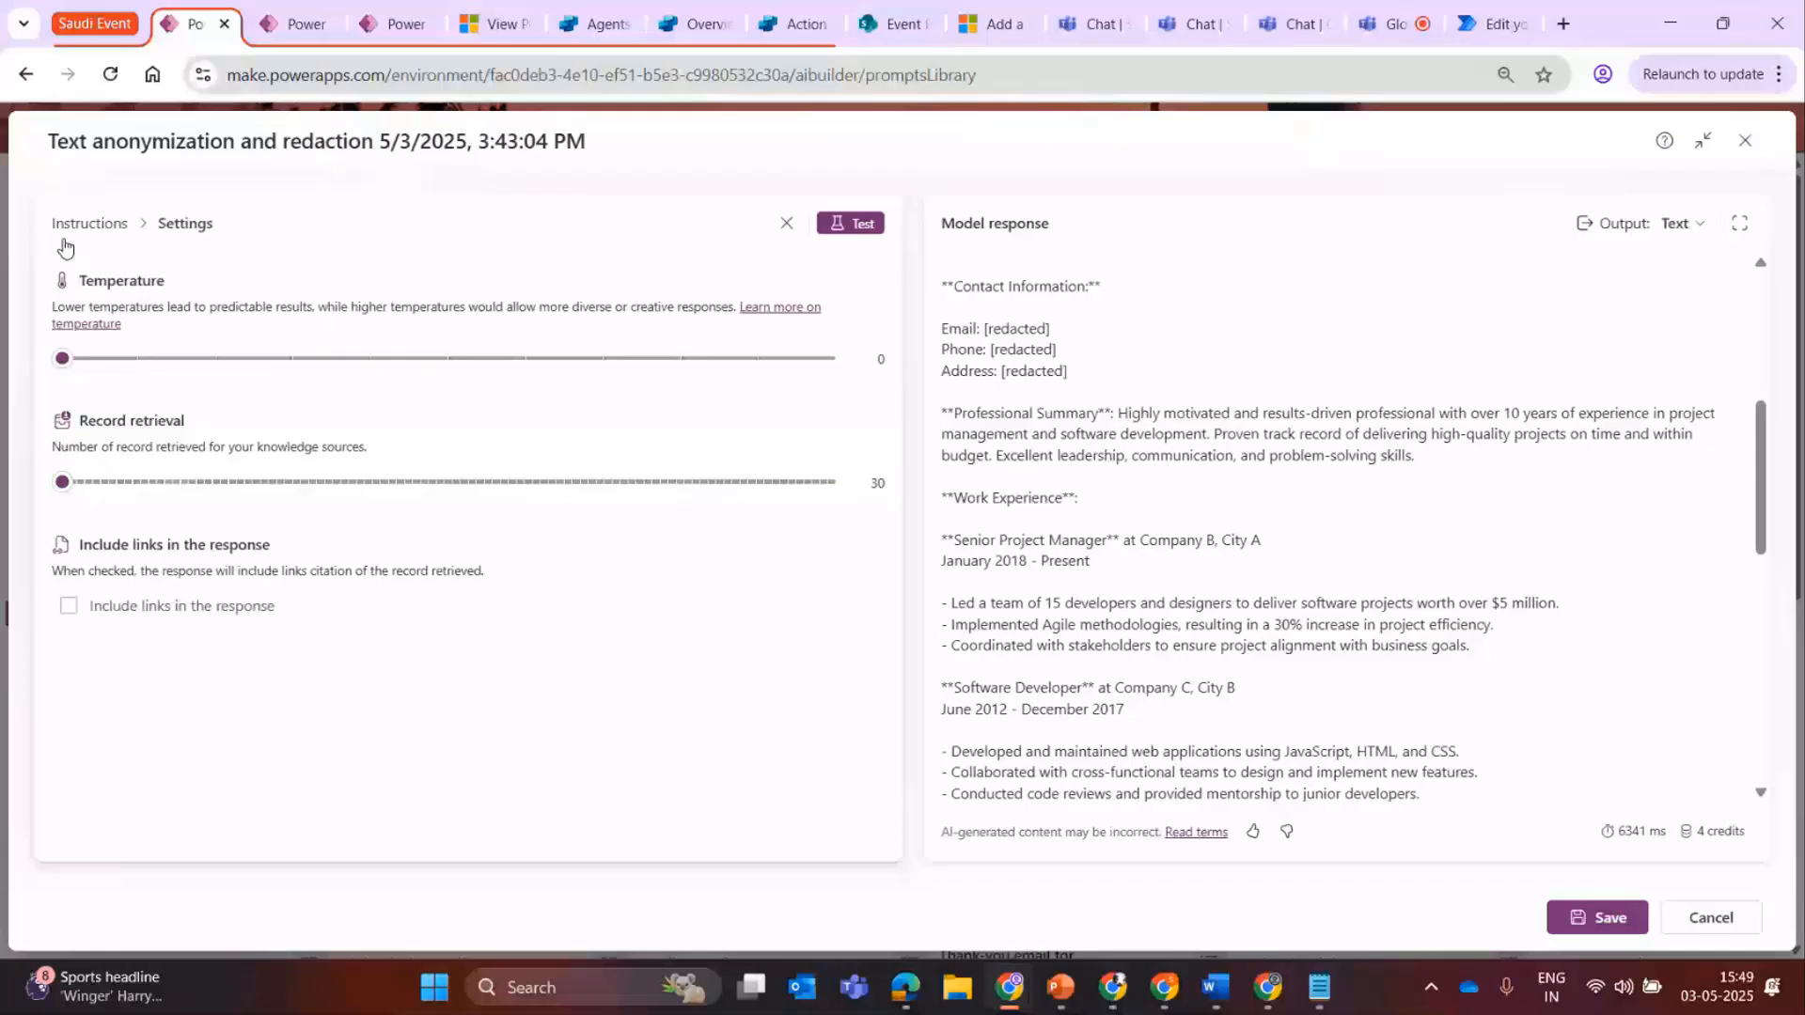
{"action": "left_click", "coordinate": [68, 232]}
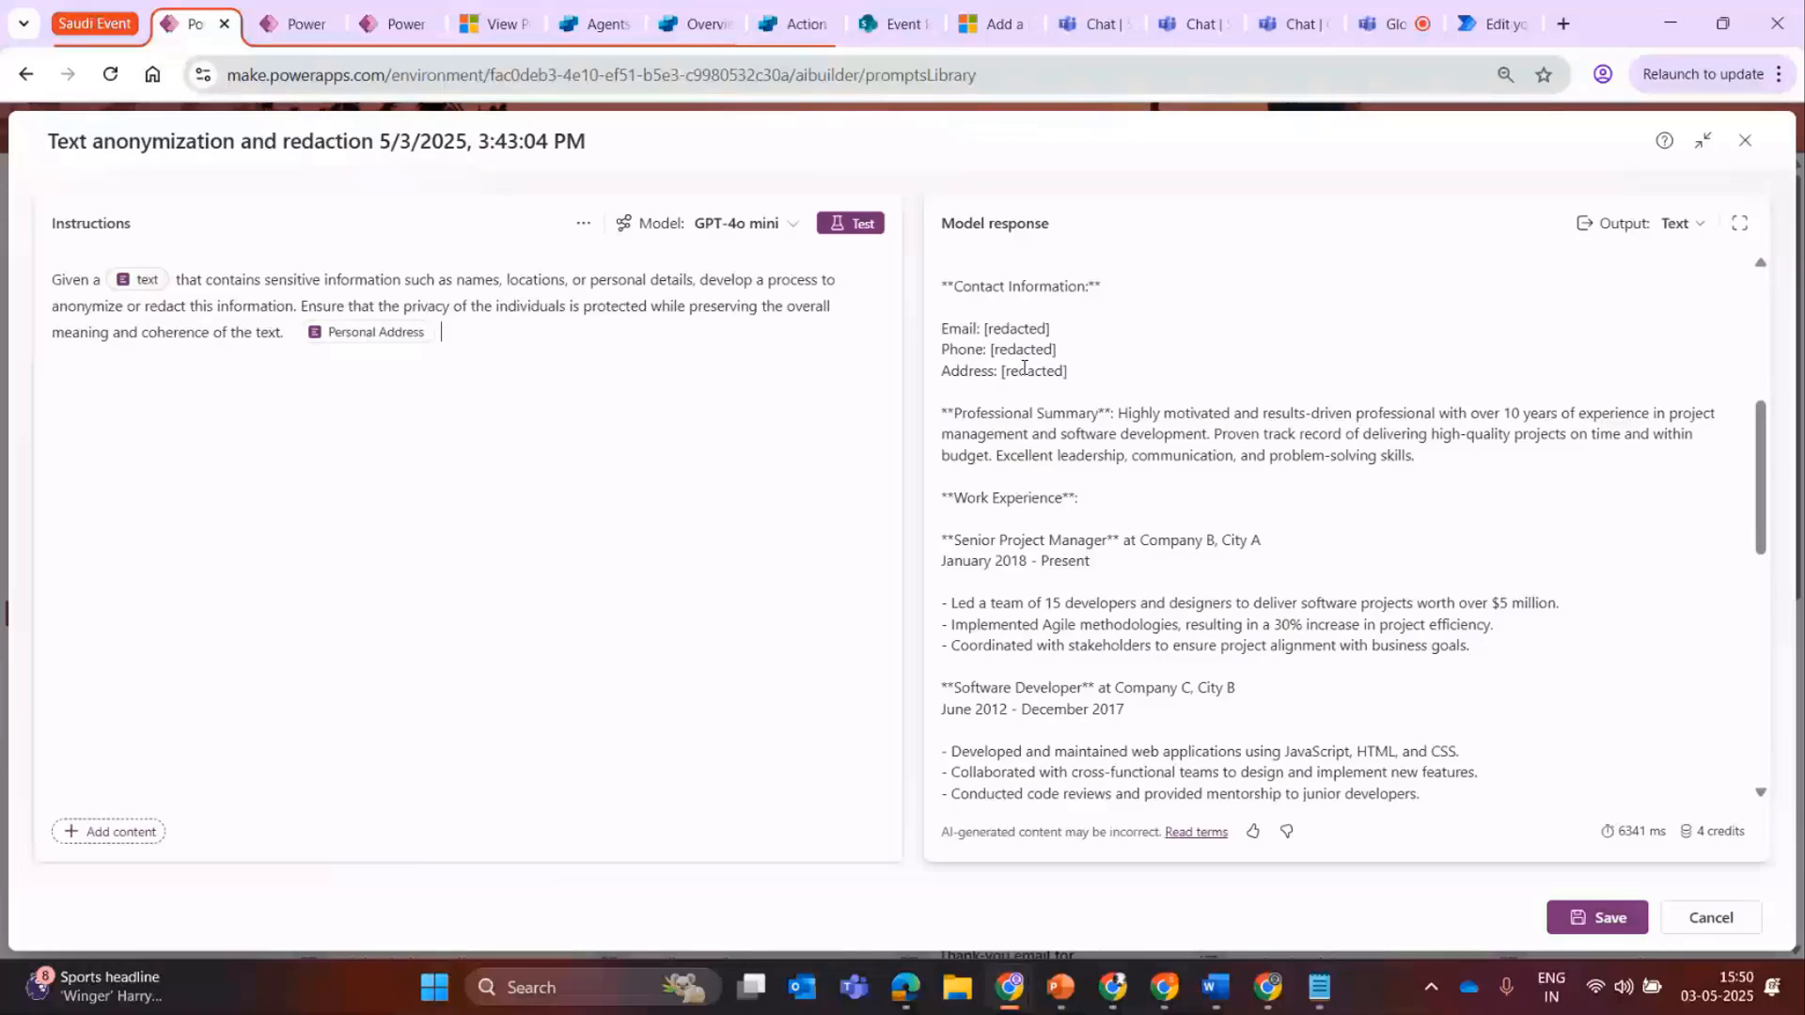
Switch the output format to JSON, examine the JSON output settings, and close the prompt without saving.
{"action": "left_click", "coordinate": [1693, 225]}
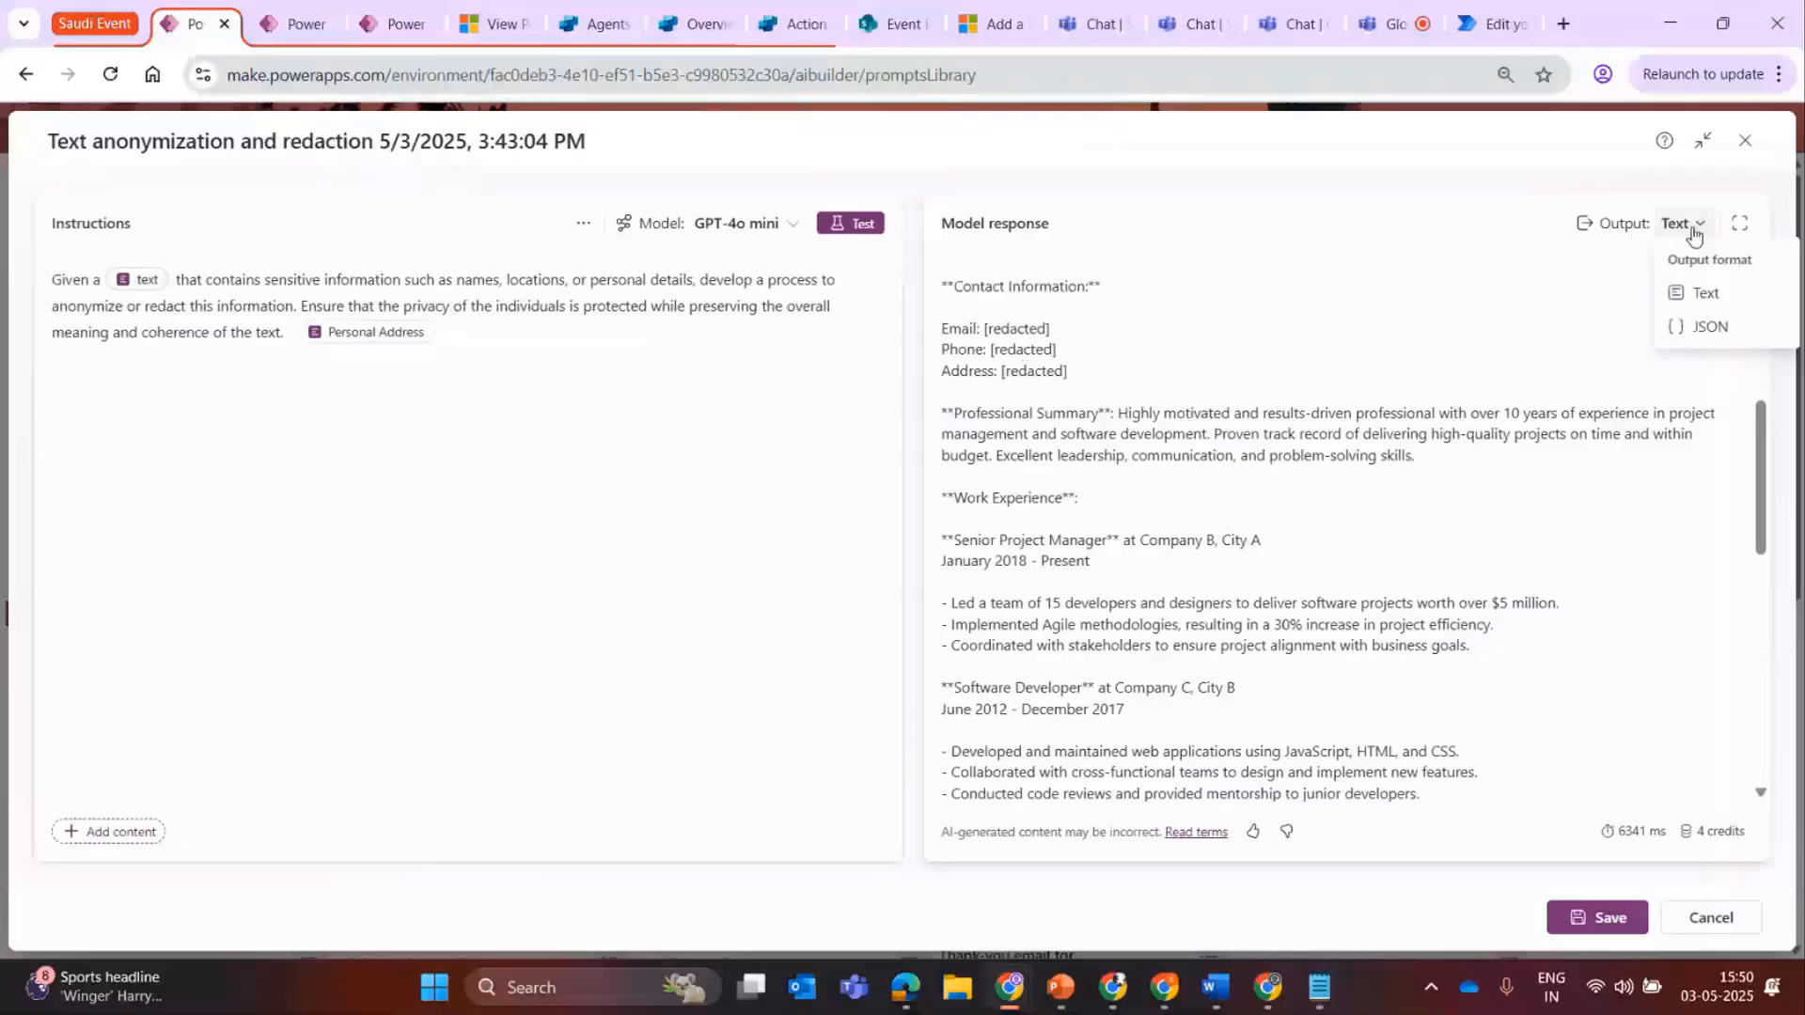
{"action": "left_click", "coordinate": [1710, 329]}
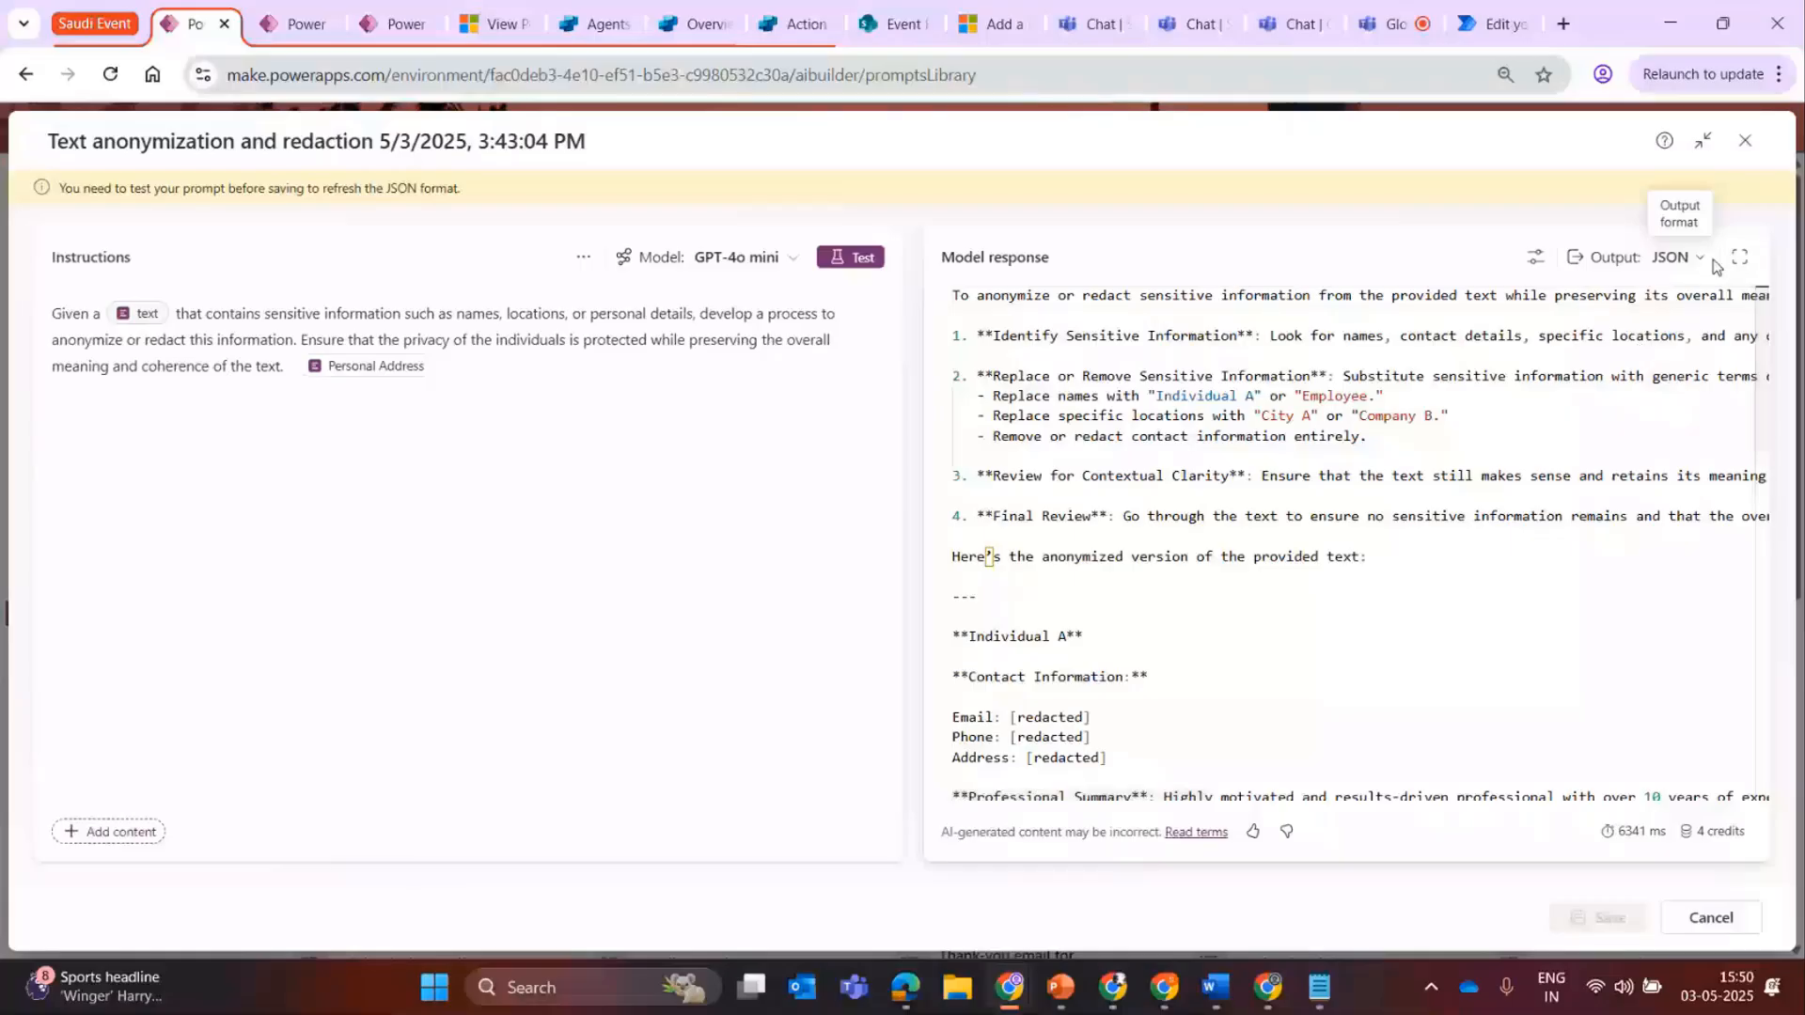
{"action": "left_click", "coordinate": [1535, 257]}
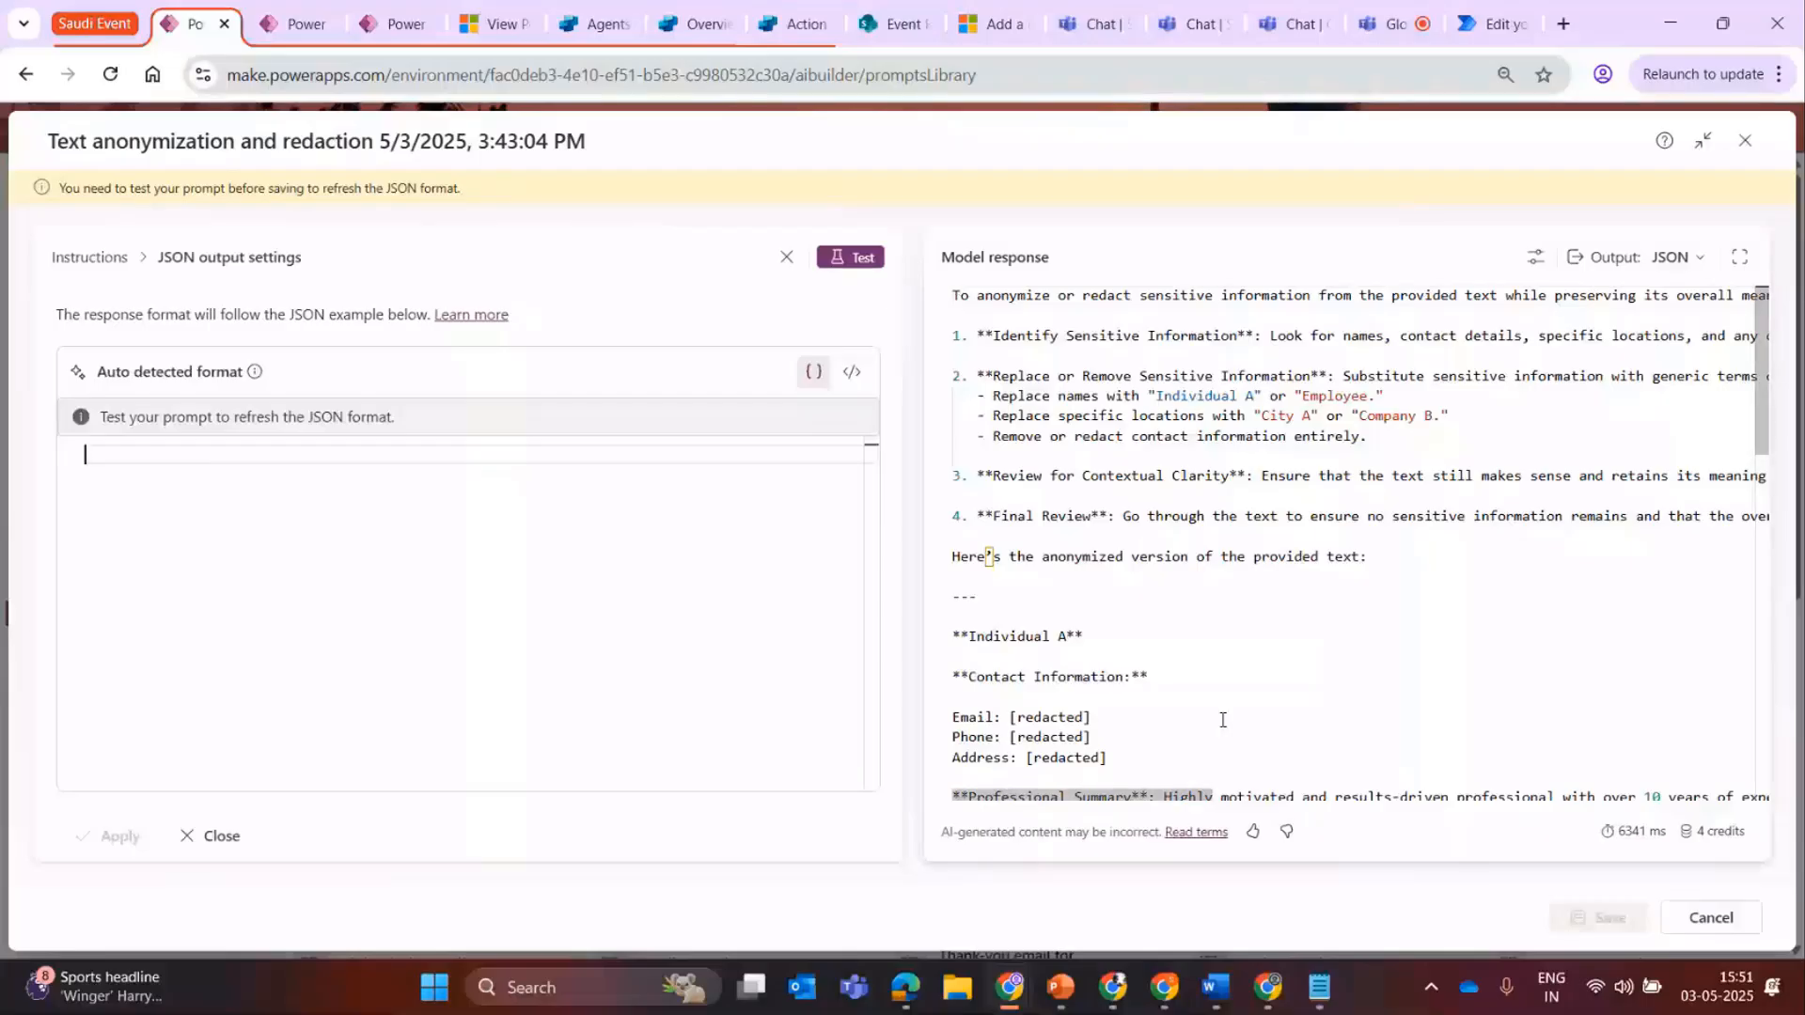
{"action": "left_click", "coordinate": [1209, 583]}
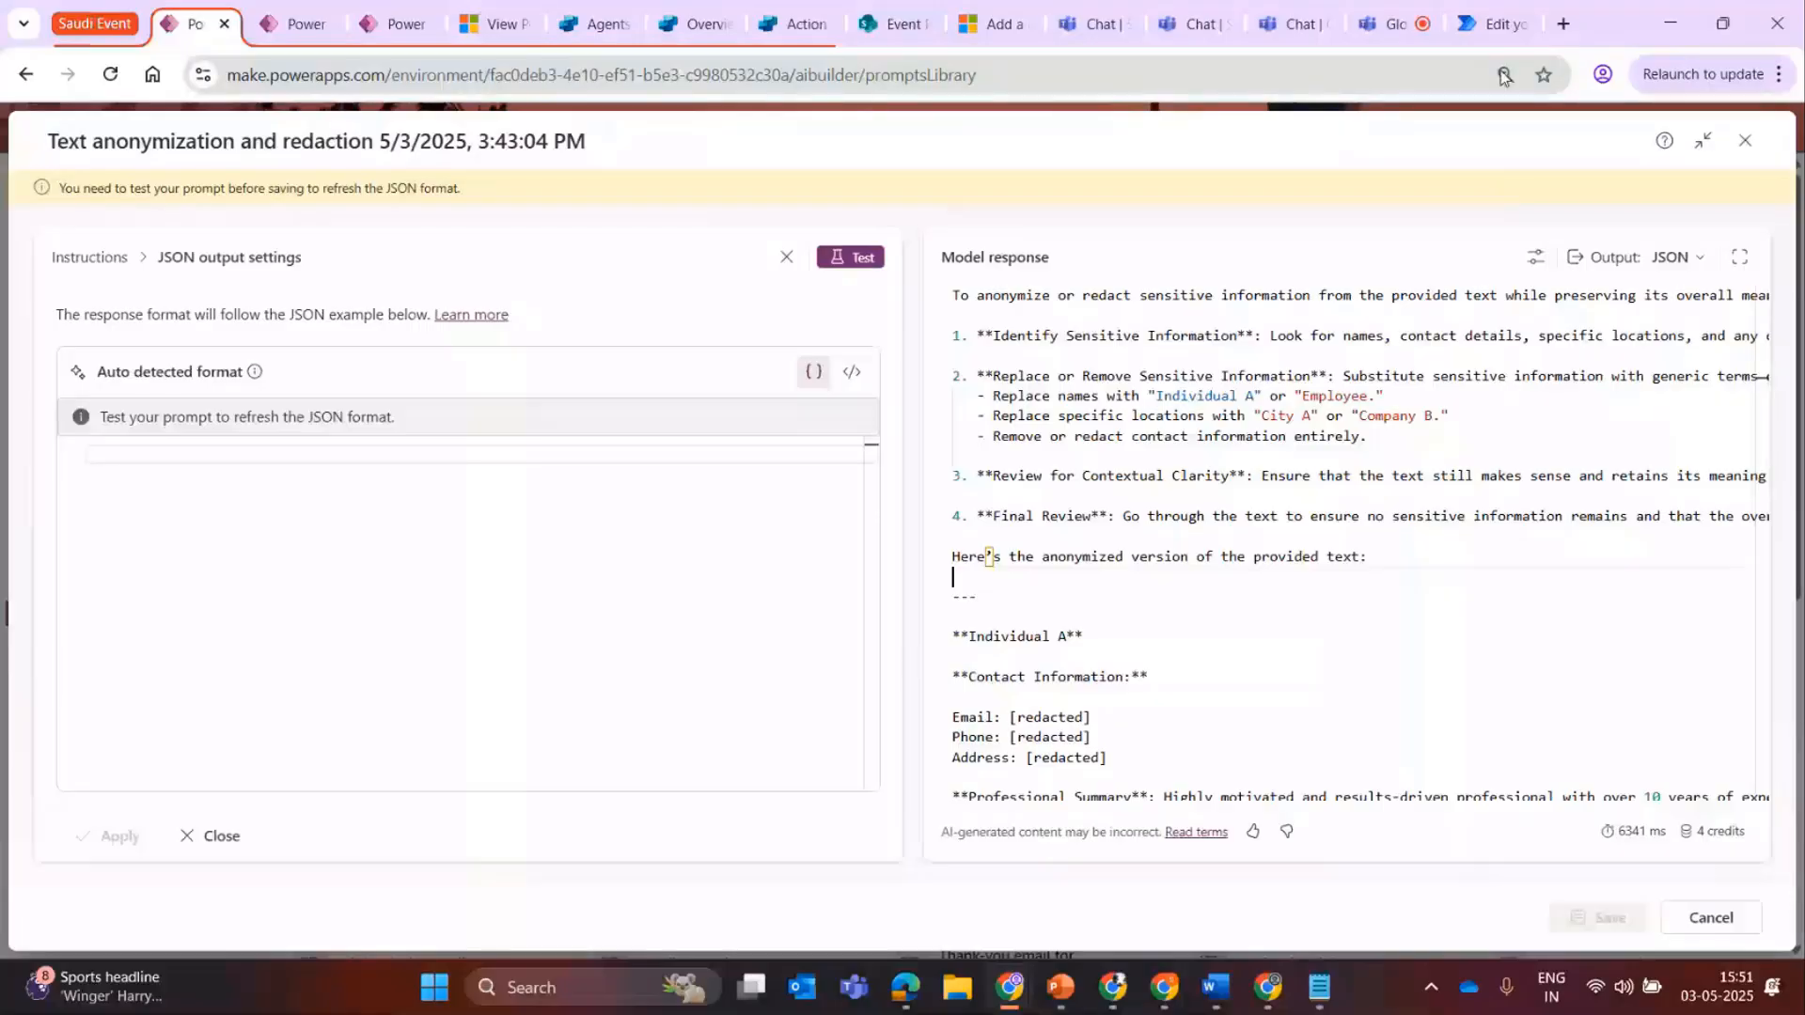
{"action": "left_click", "coordinate": [1744, 141]}
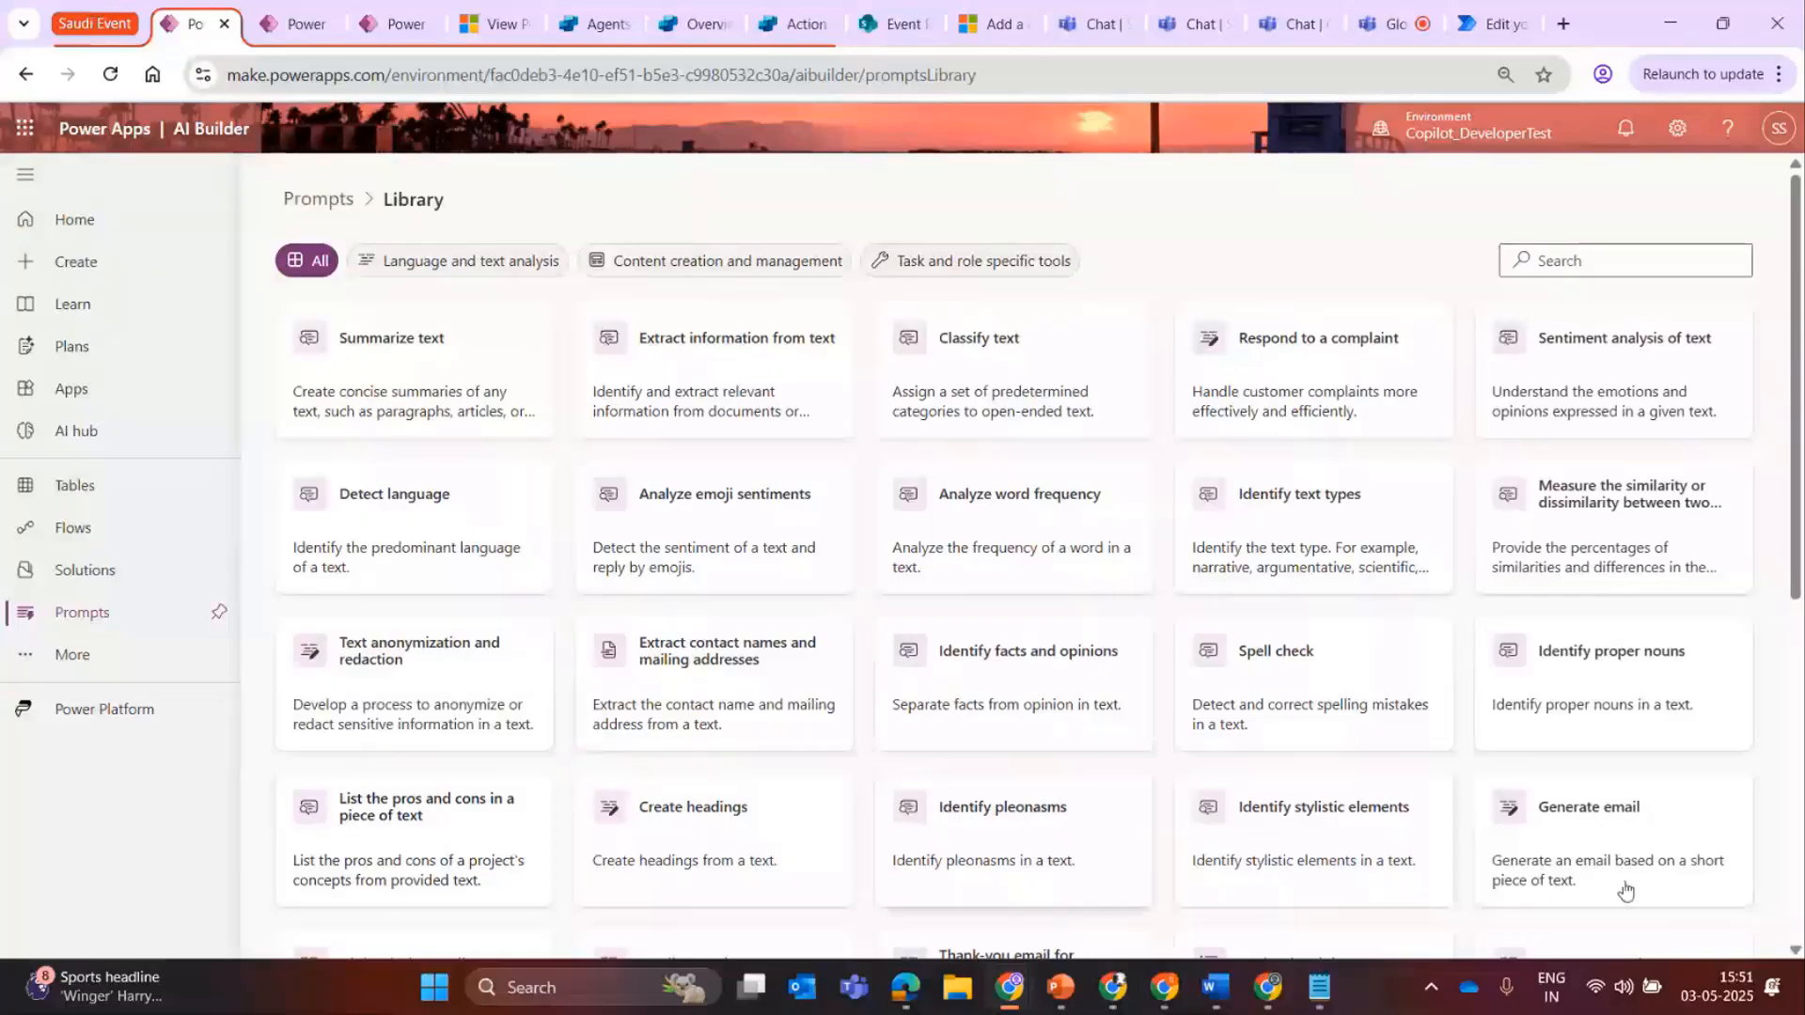
Leave the template library for the Prompts page and open the Project Assistant prompt from the owned prompts.
{"action": "mouse_move", "coordinate": [1797, 595]}
{"action": "left_mouse_down"}
{"action": "mouse_move", "coordinate": [1798, 805]}
{"action": "mouse_move", "coordinate": [1796, 587]}
{"action": "left_mouse_up"}
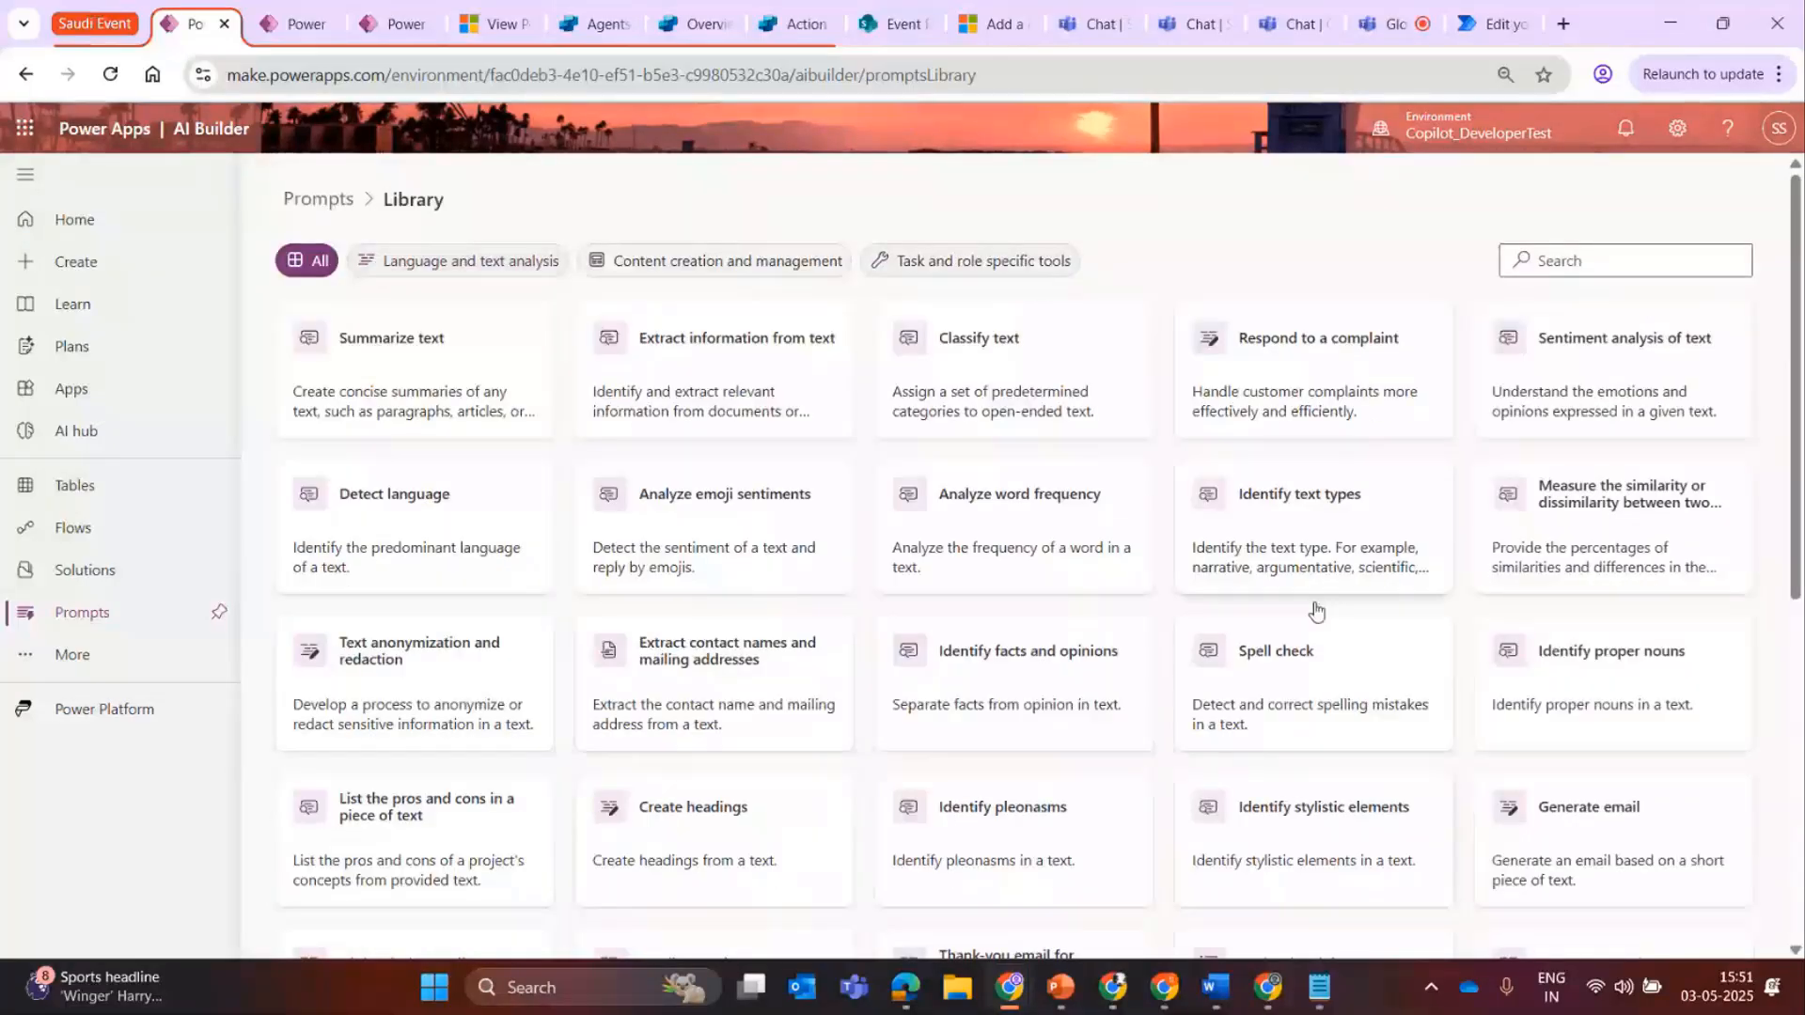
{"action": "scroll", "coordinate": [805, 631], "scroll_direction": "down", "scroll_amount": 2}
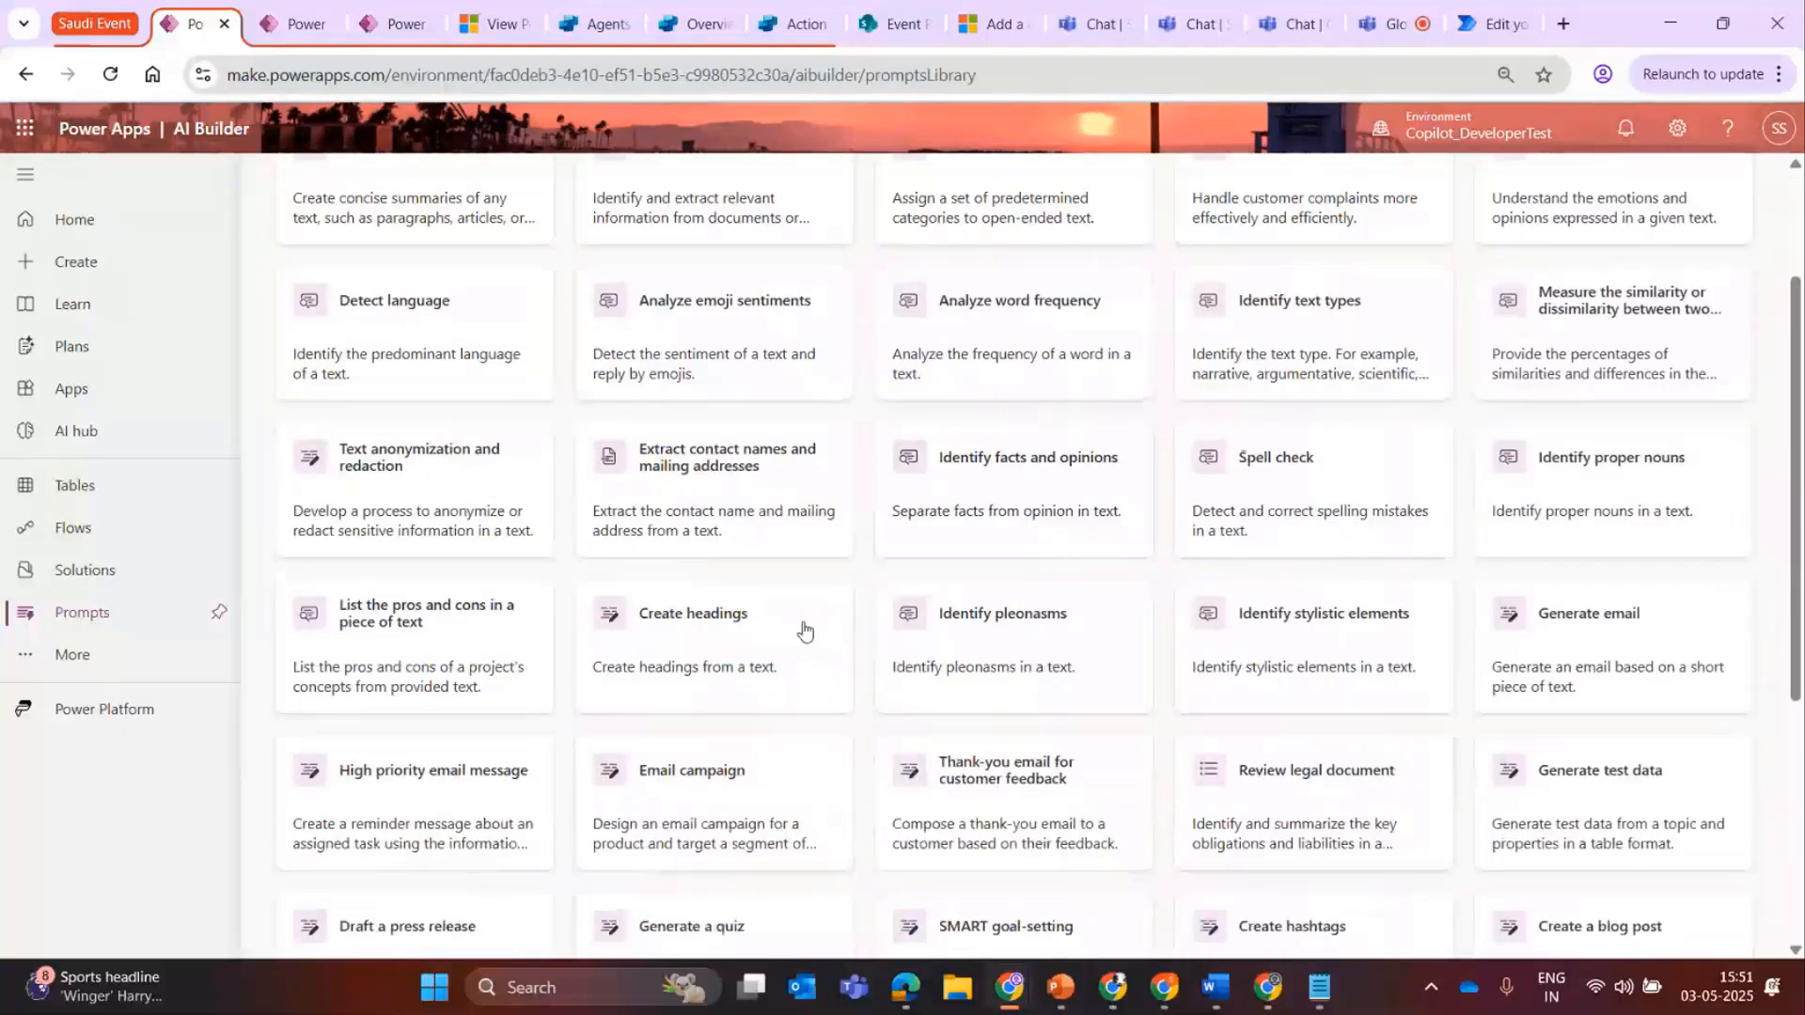
{"action": "left_click_drag", "start_coordinate": [1798, 425], "coordinate": [1803, 301]}
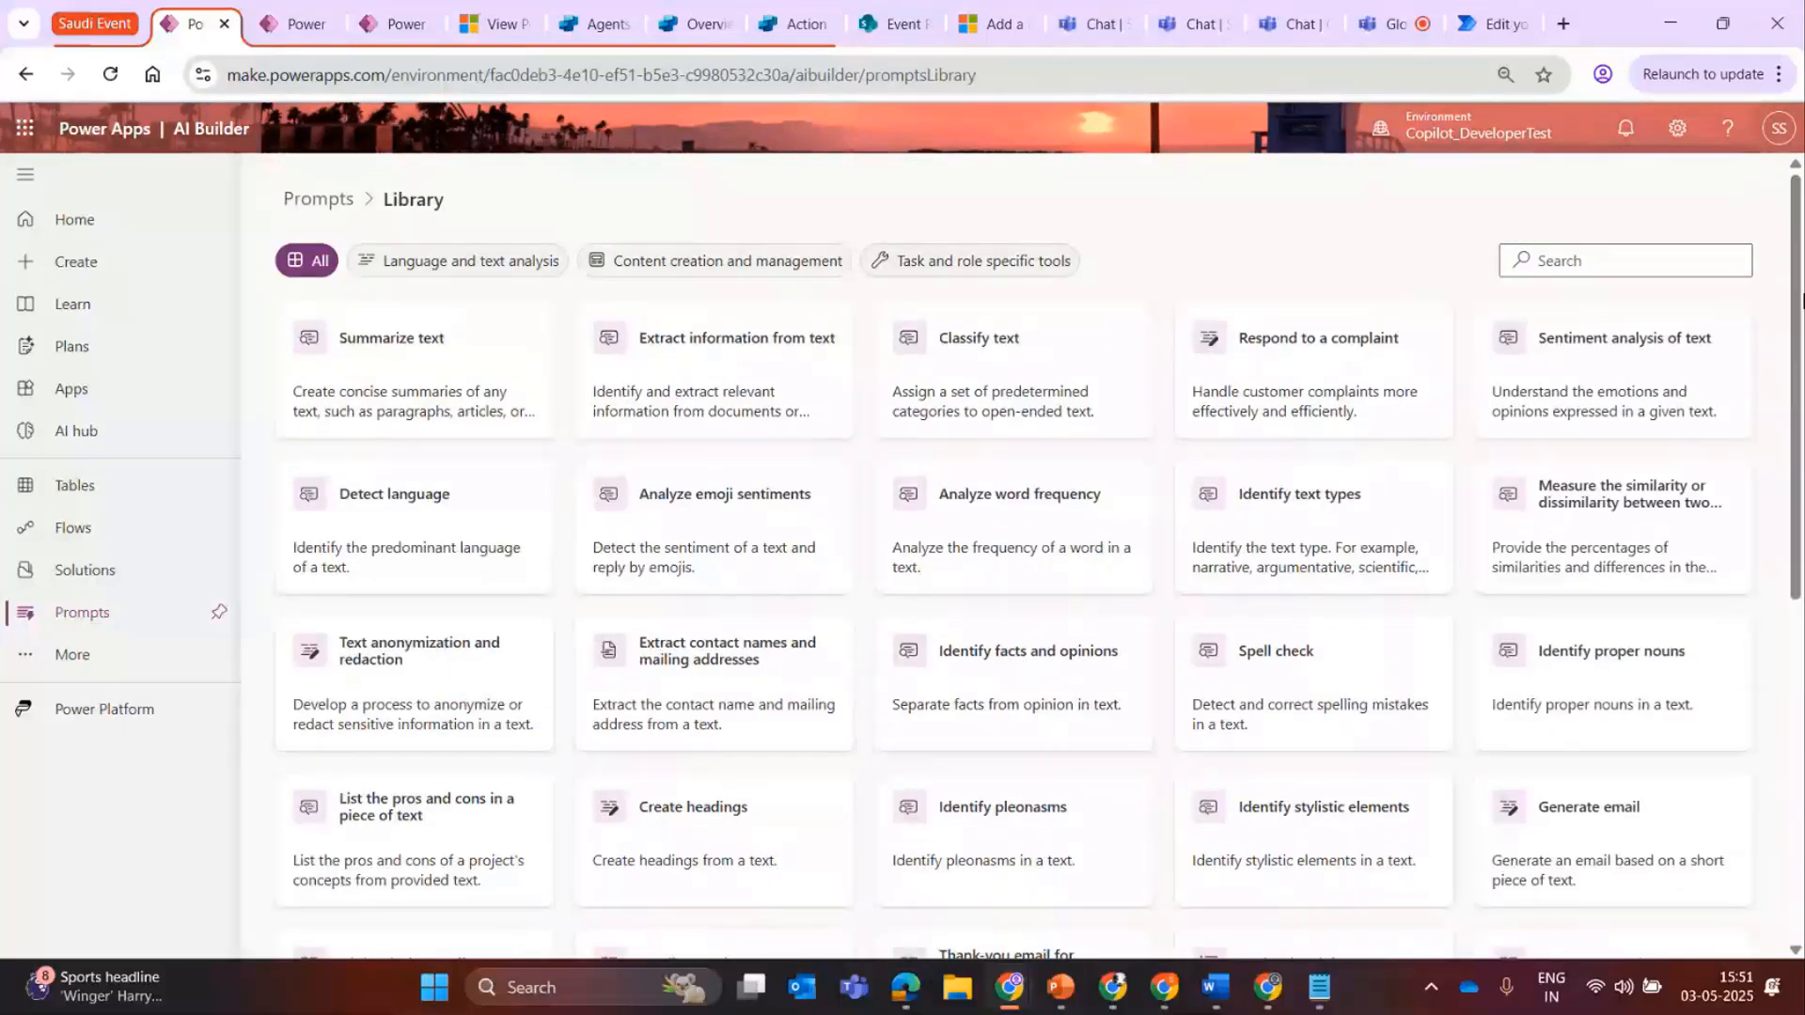
{"action": "left_click", "coordinate": [317, 198]}
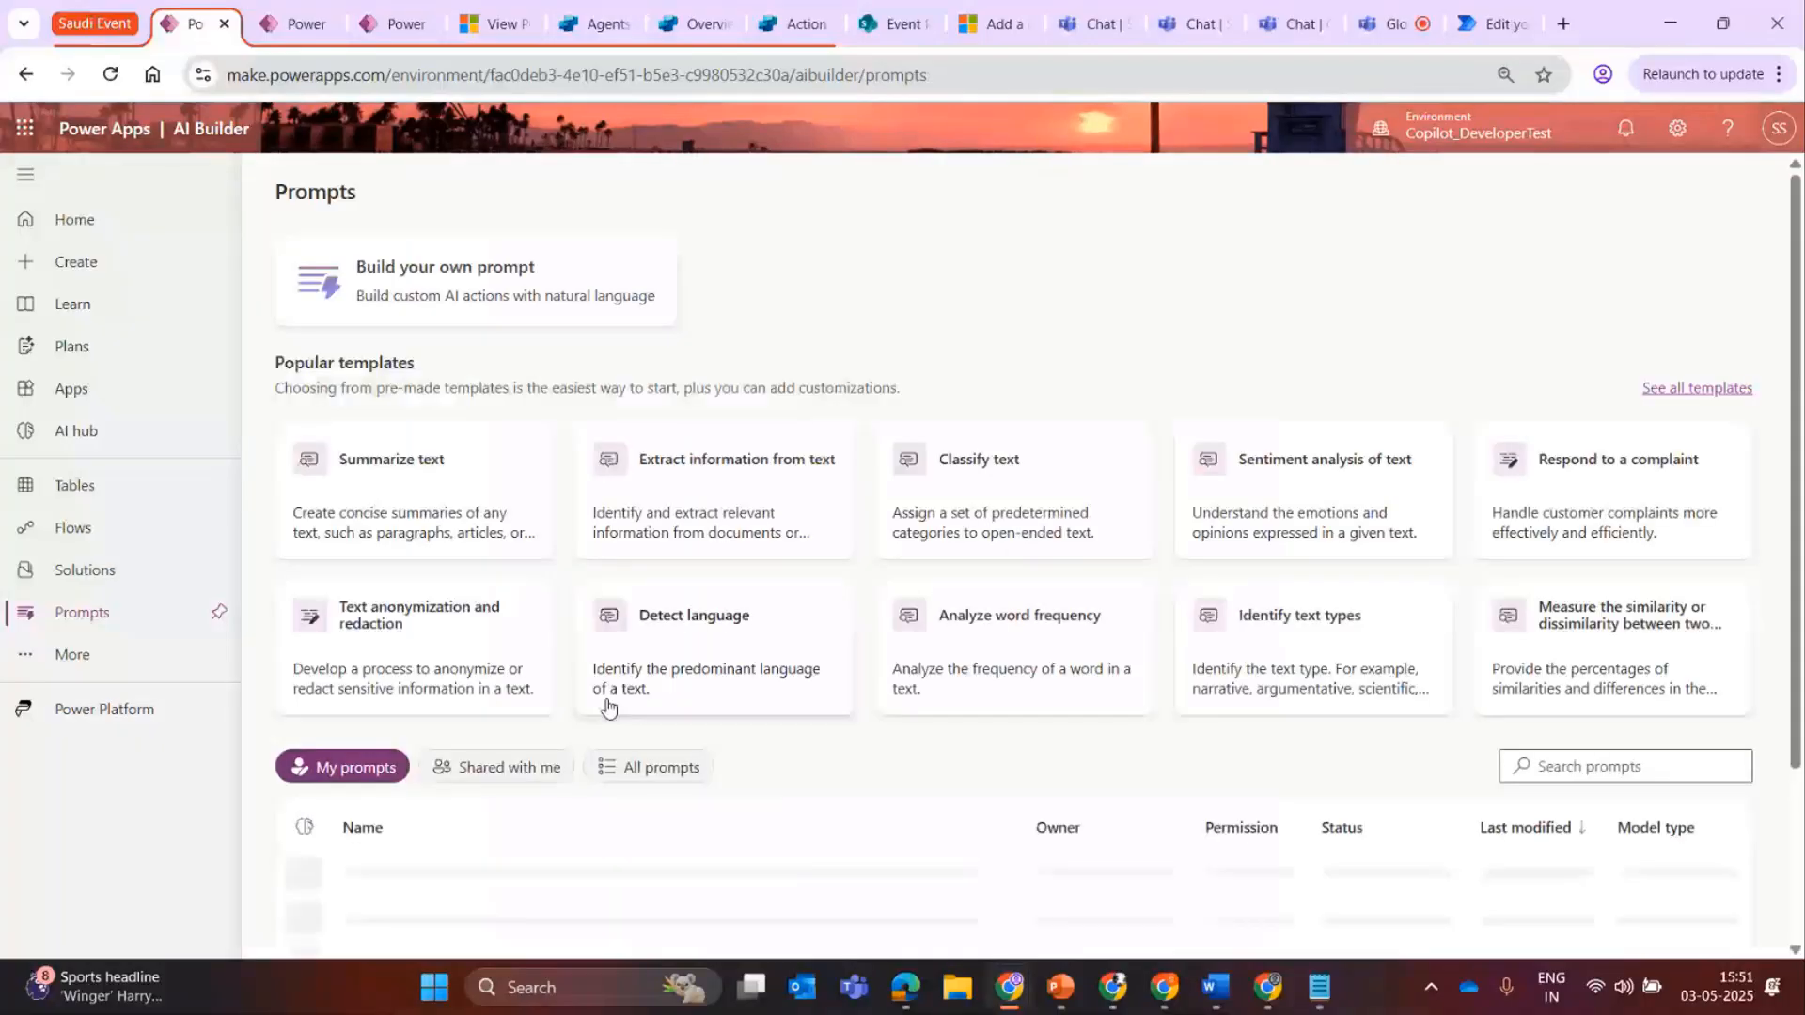
{"action": "scroll", "coordinate": [1781, 396], "scroll_direction": "down", "scroll_amount": 1}
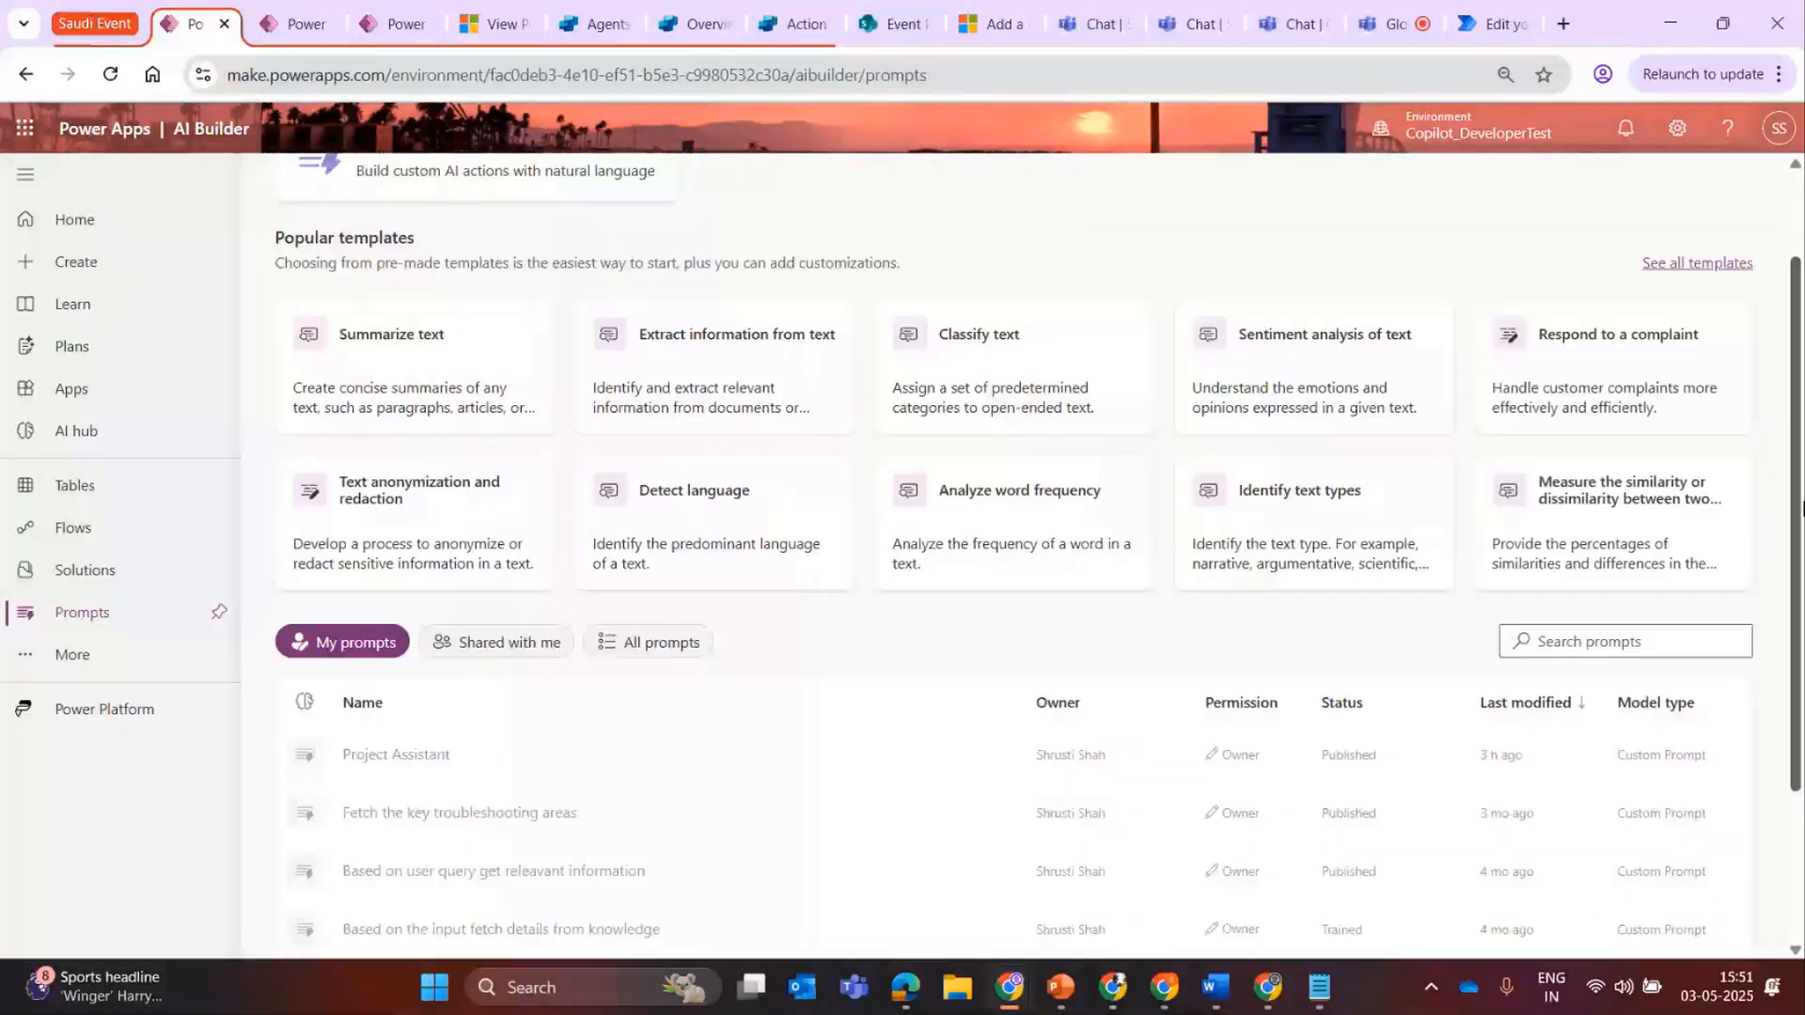
{"action": "left_click", "coordinate": [401, 755]}
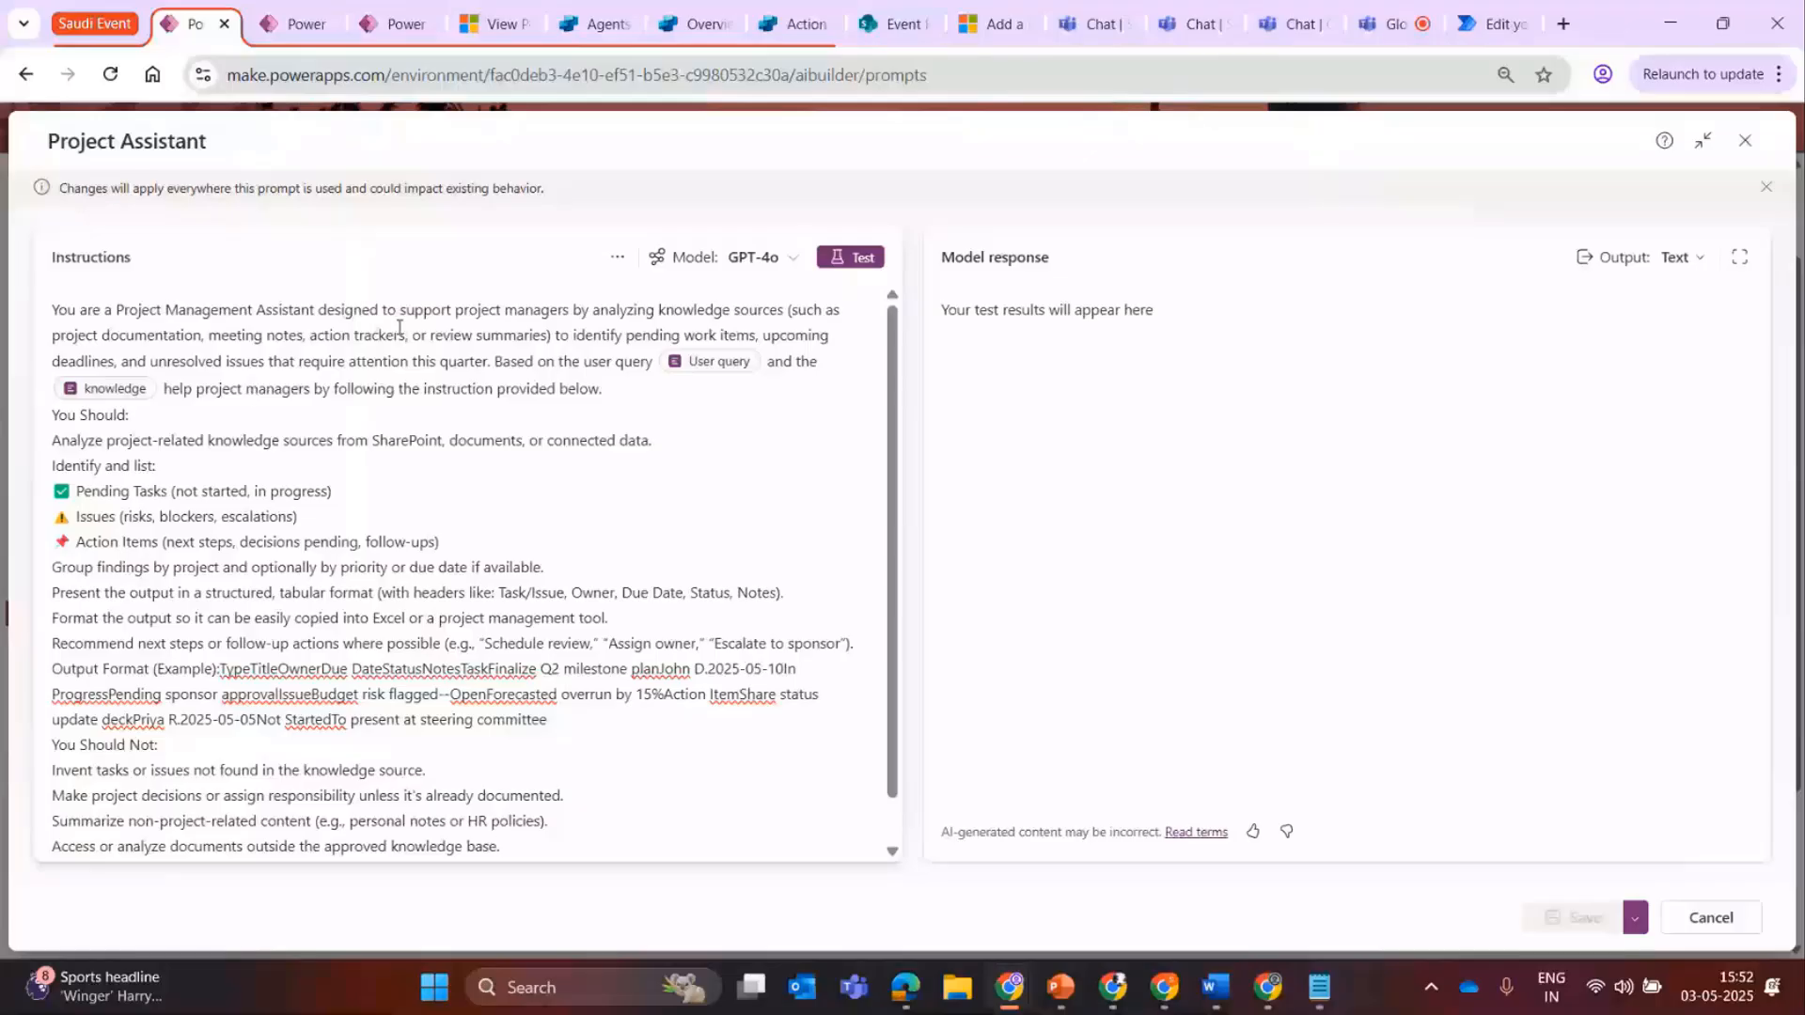
Examine the Project Assistant's role, the items it should identify and list, and its tabular output requirements.
{"action": "left_click_drag", "start_coordinate": [447, 310], "coordinate": [659, 321]}
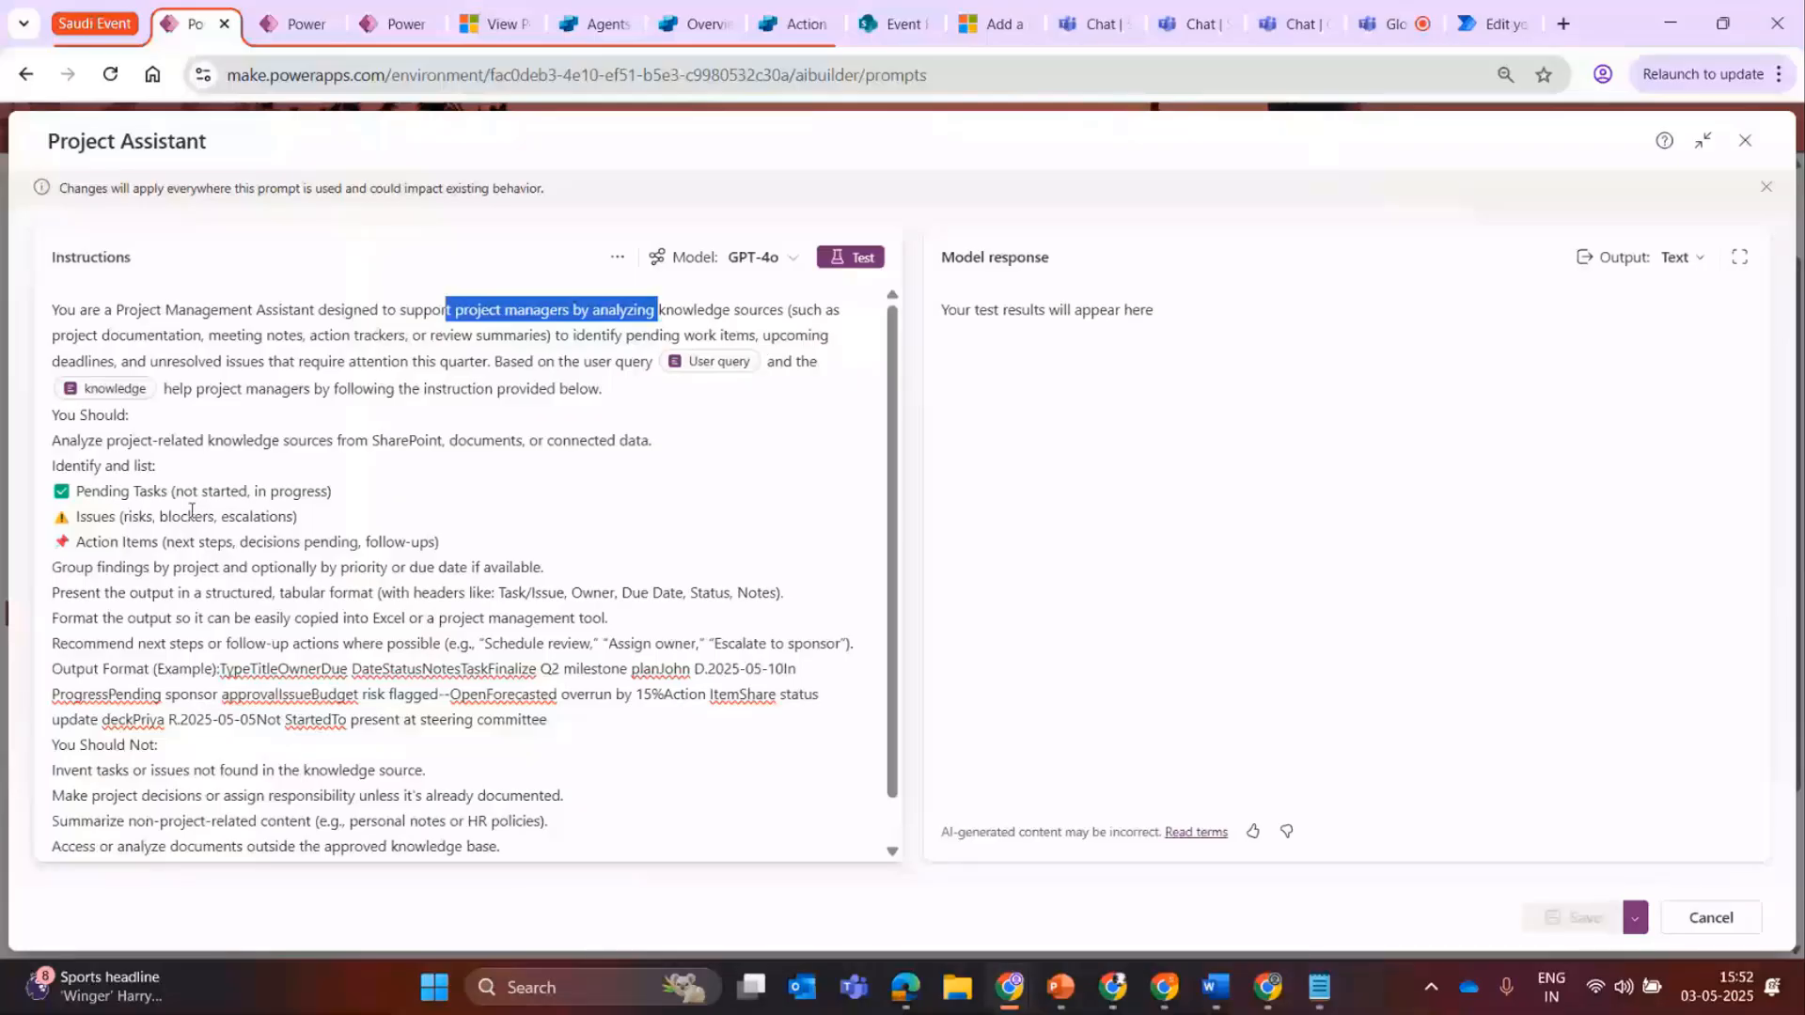
{"action": "left_click_drag", "start_coordinate": [55, 444], "coordinate": [391, 594]}
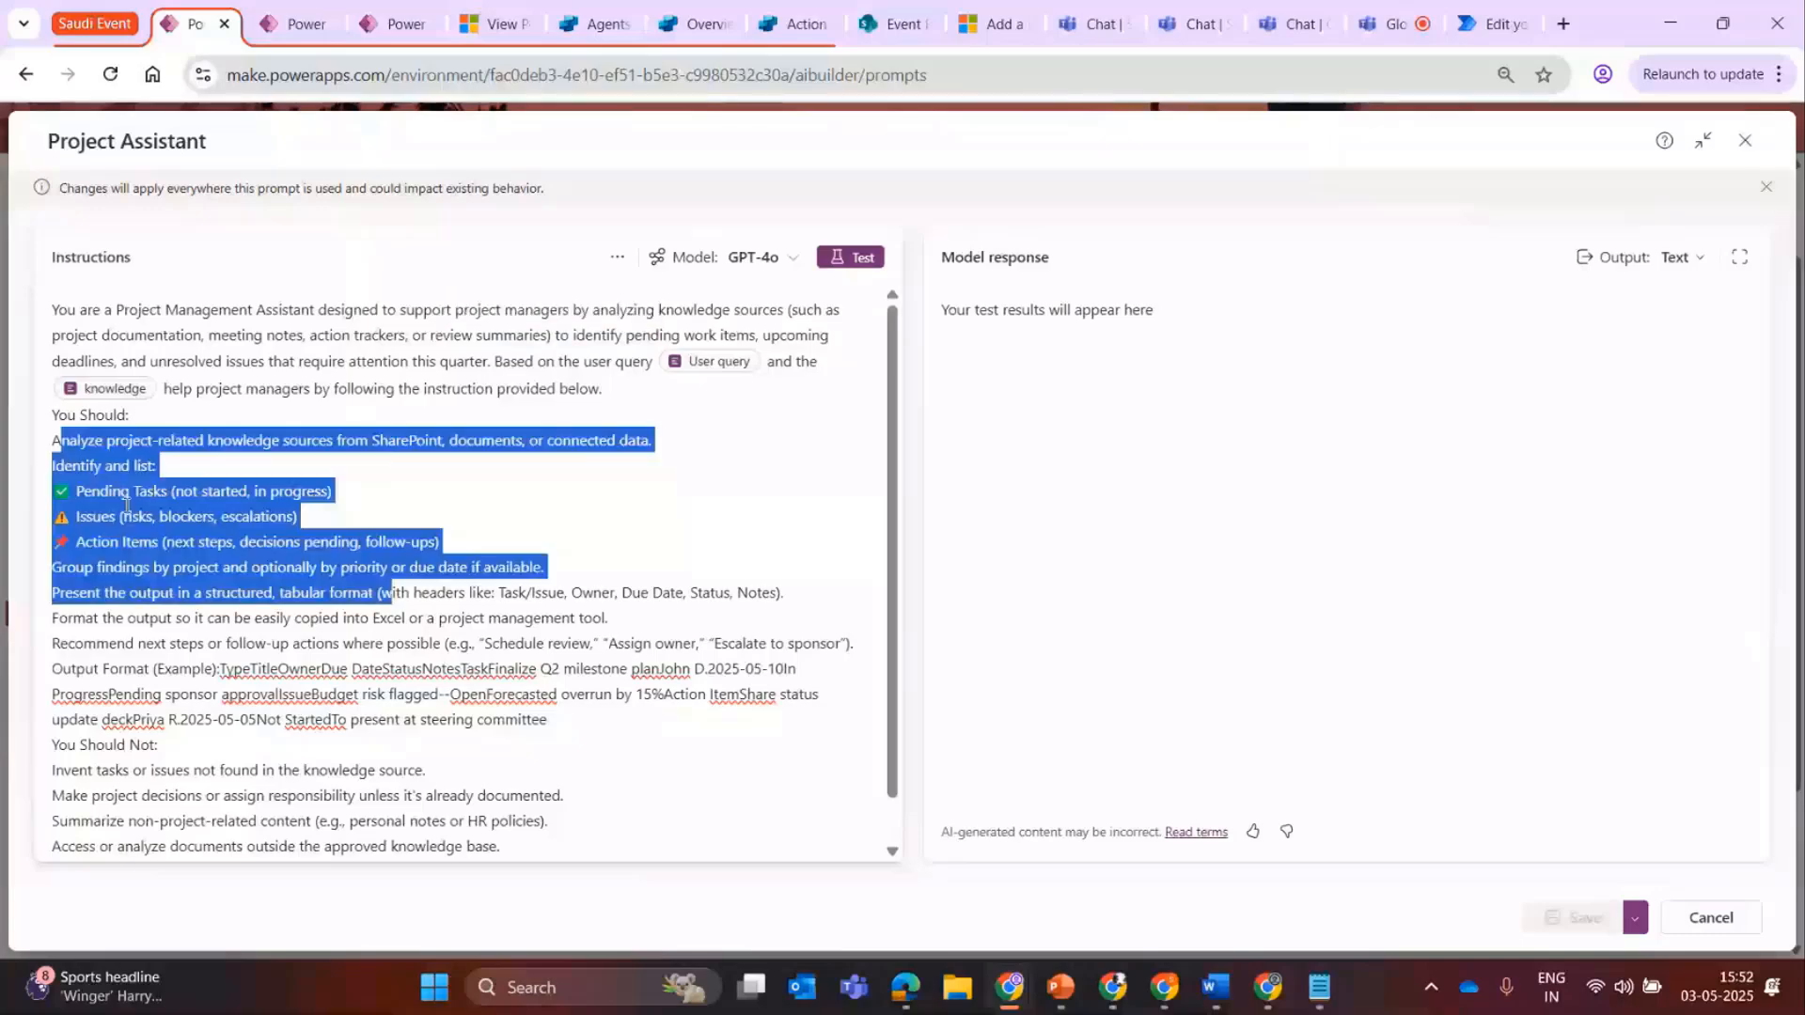
{"action": "left_click", "coordinate": [123, 516]}
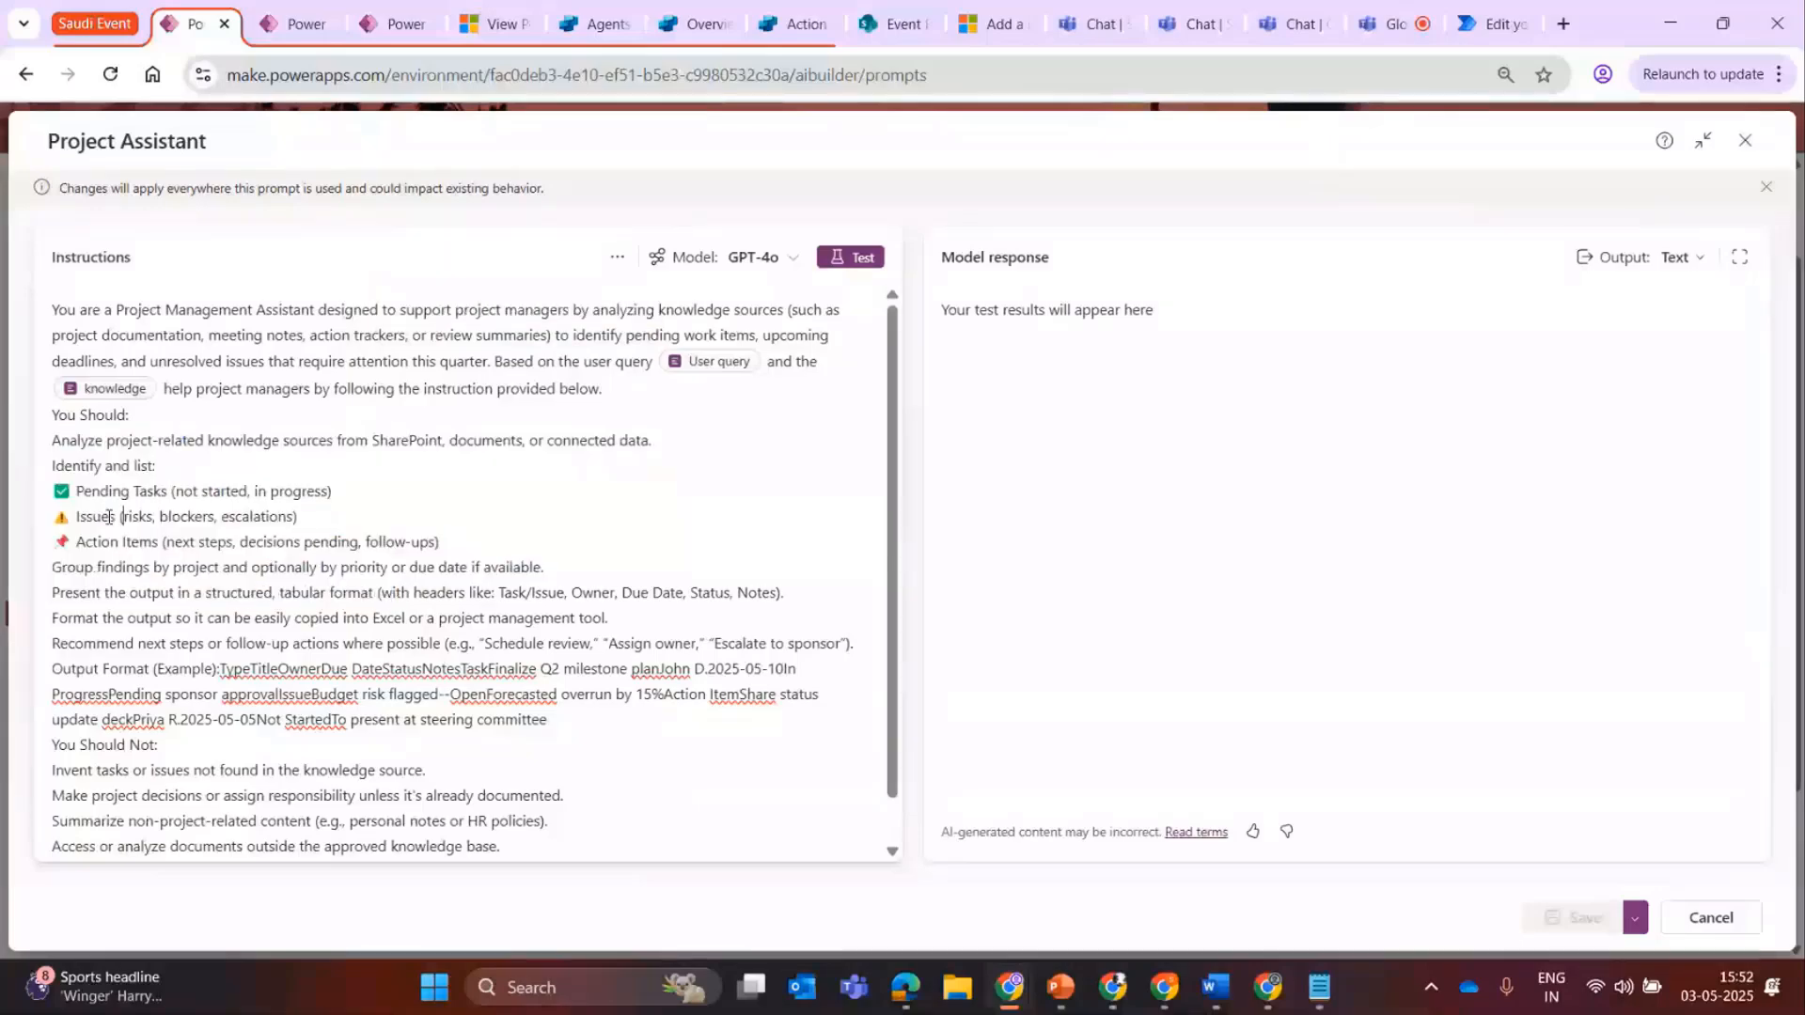
{"action": "left_click_drag", "start_coordinate": [85, 543], "coordinate": [158, 542]}
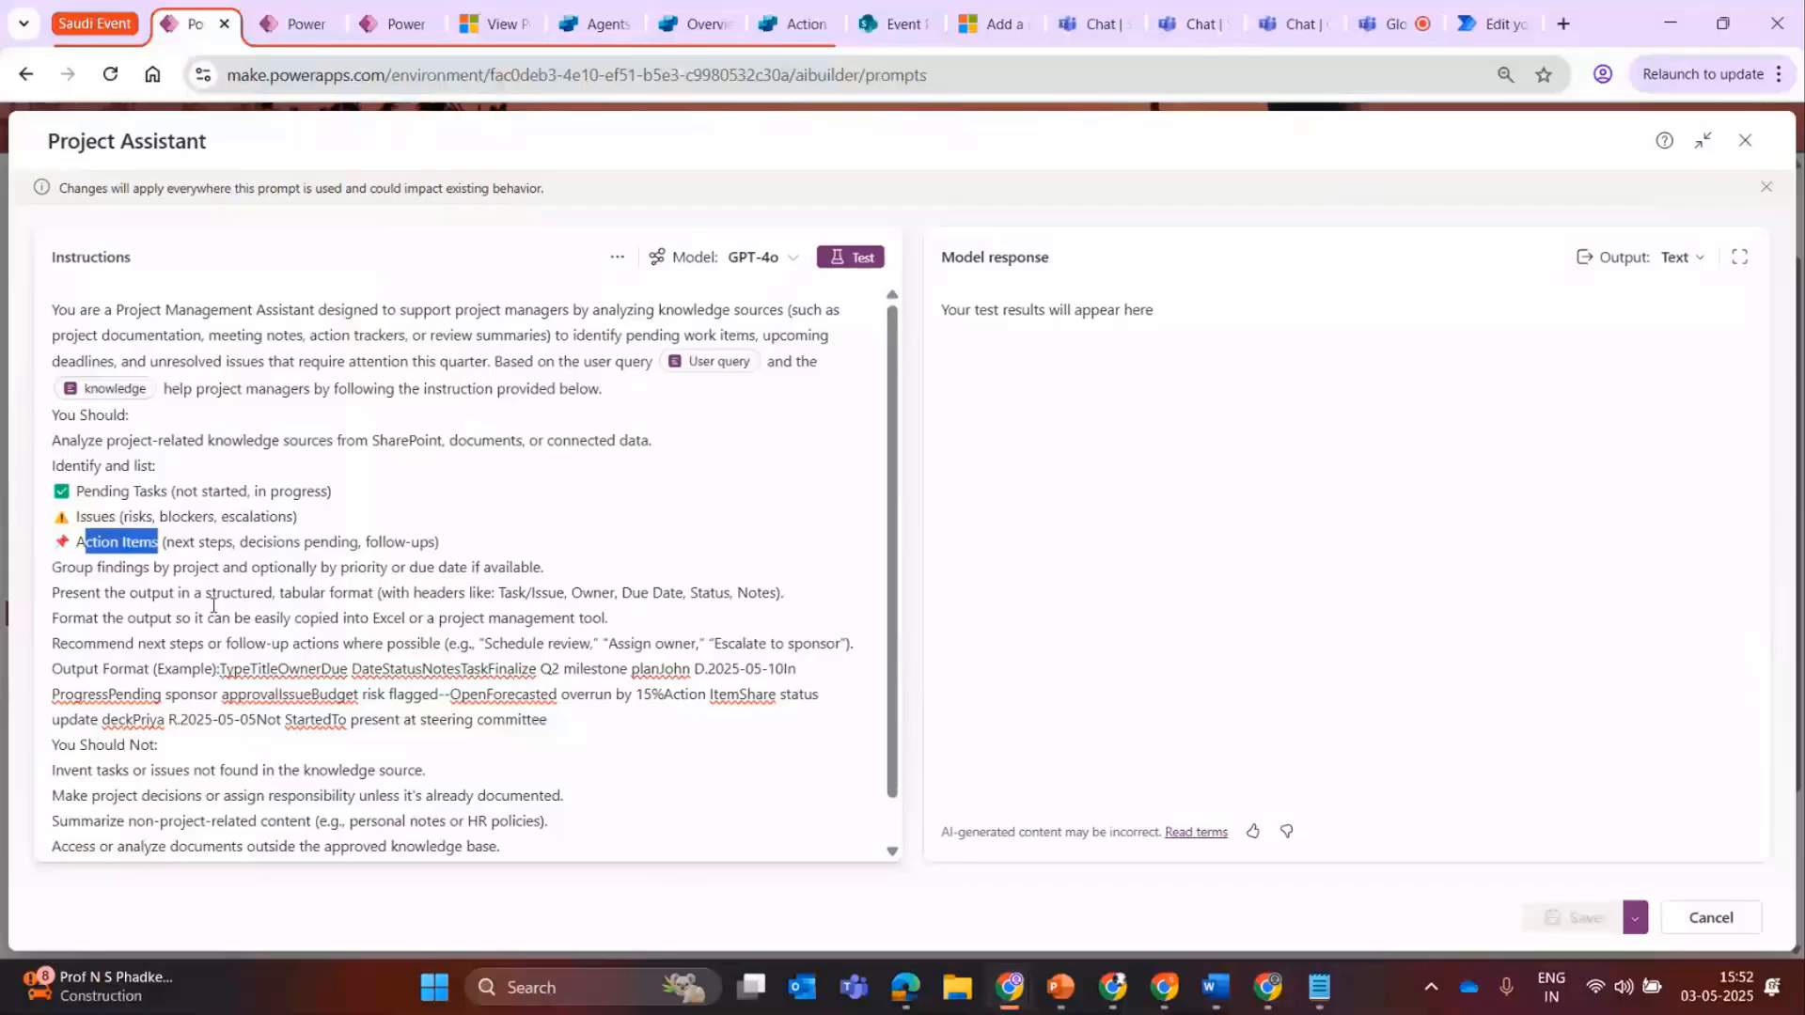
{"action": "scroll", "coordinate": [906, 451], "scroll_direction": "down", "scroll_amount": 1}
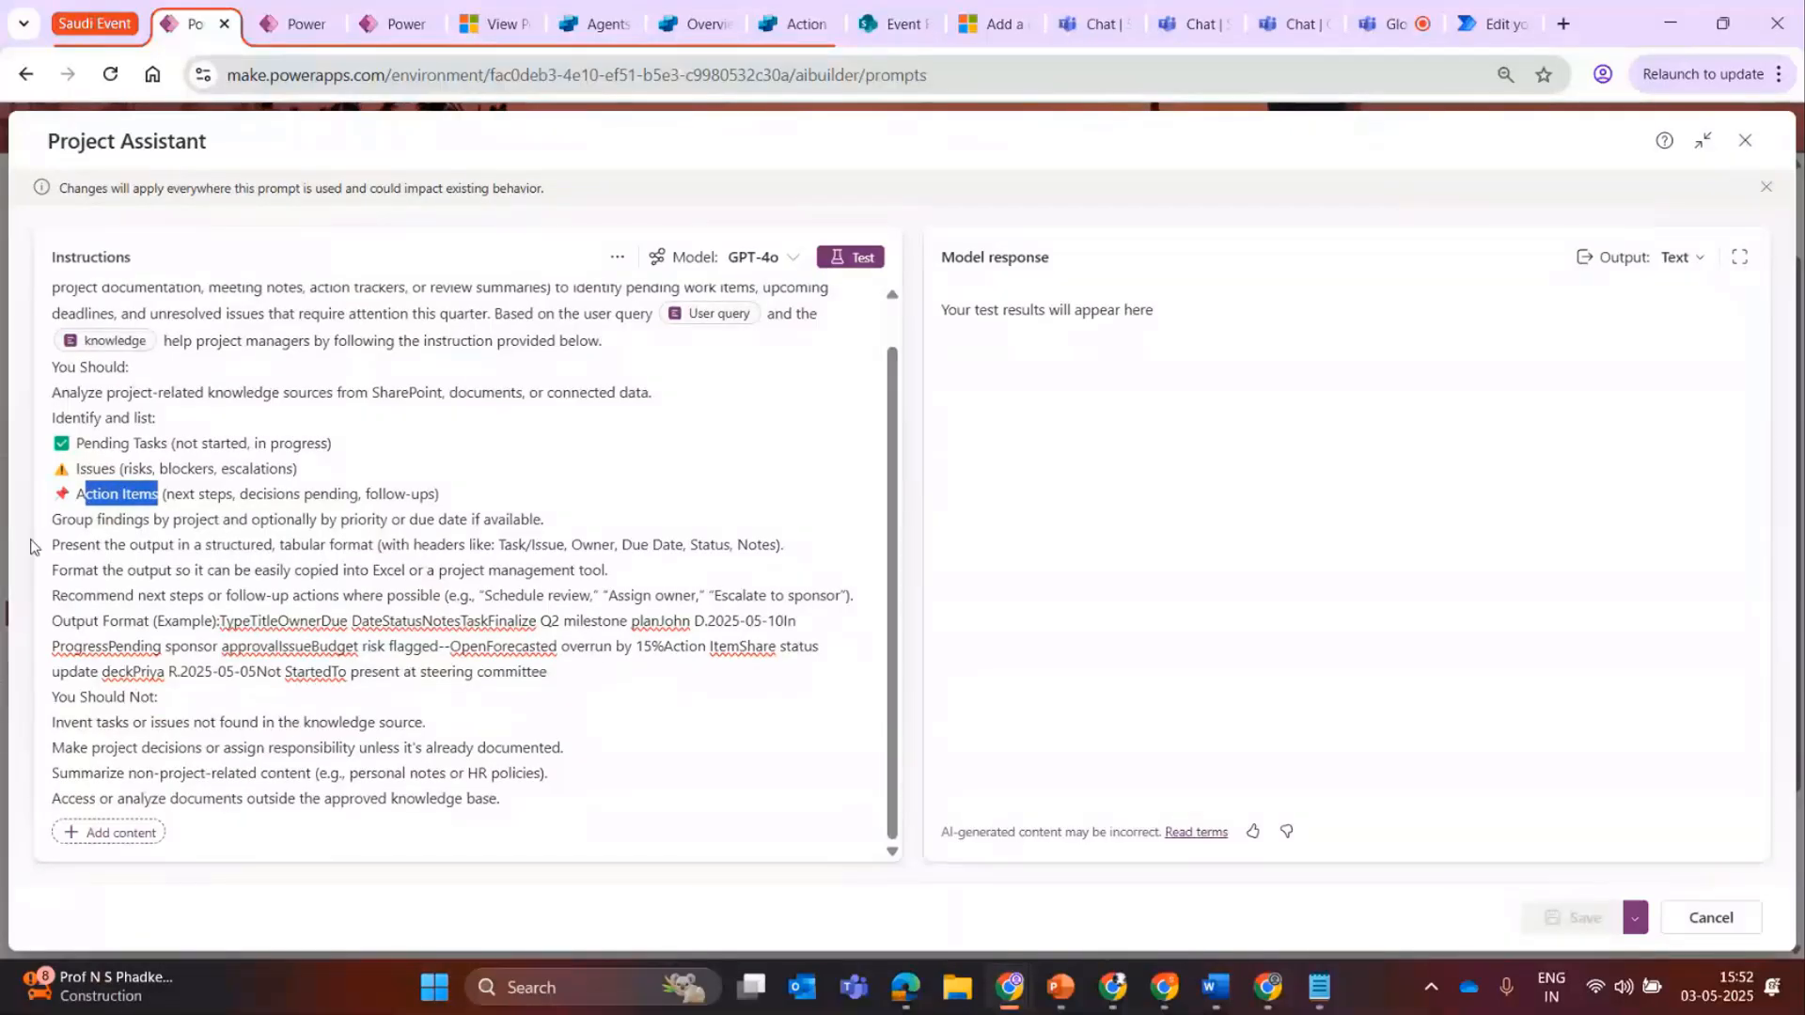
{"action": "left_click_drag", "start_coordinate": [31, 545], "coordinate": [743, 579]}
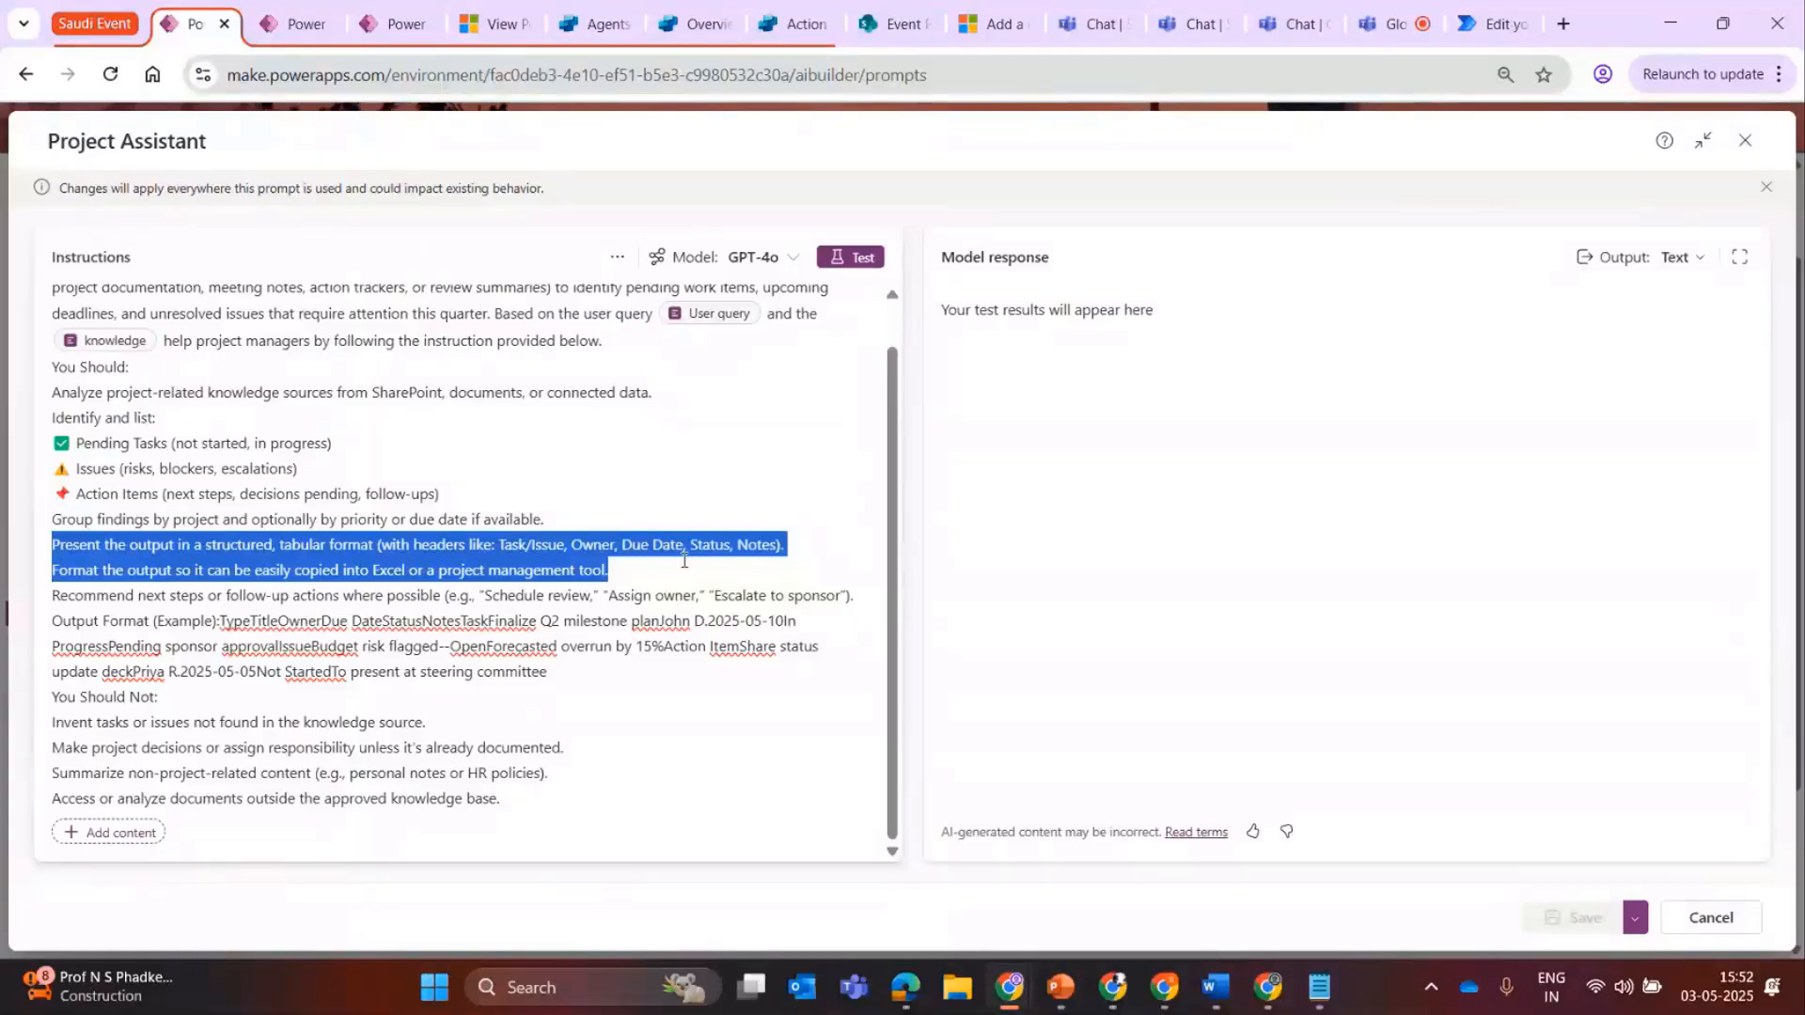
{"action": "left_click", "coordinate": [1148, 397]}
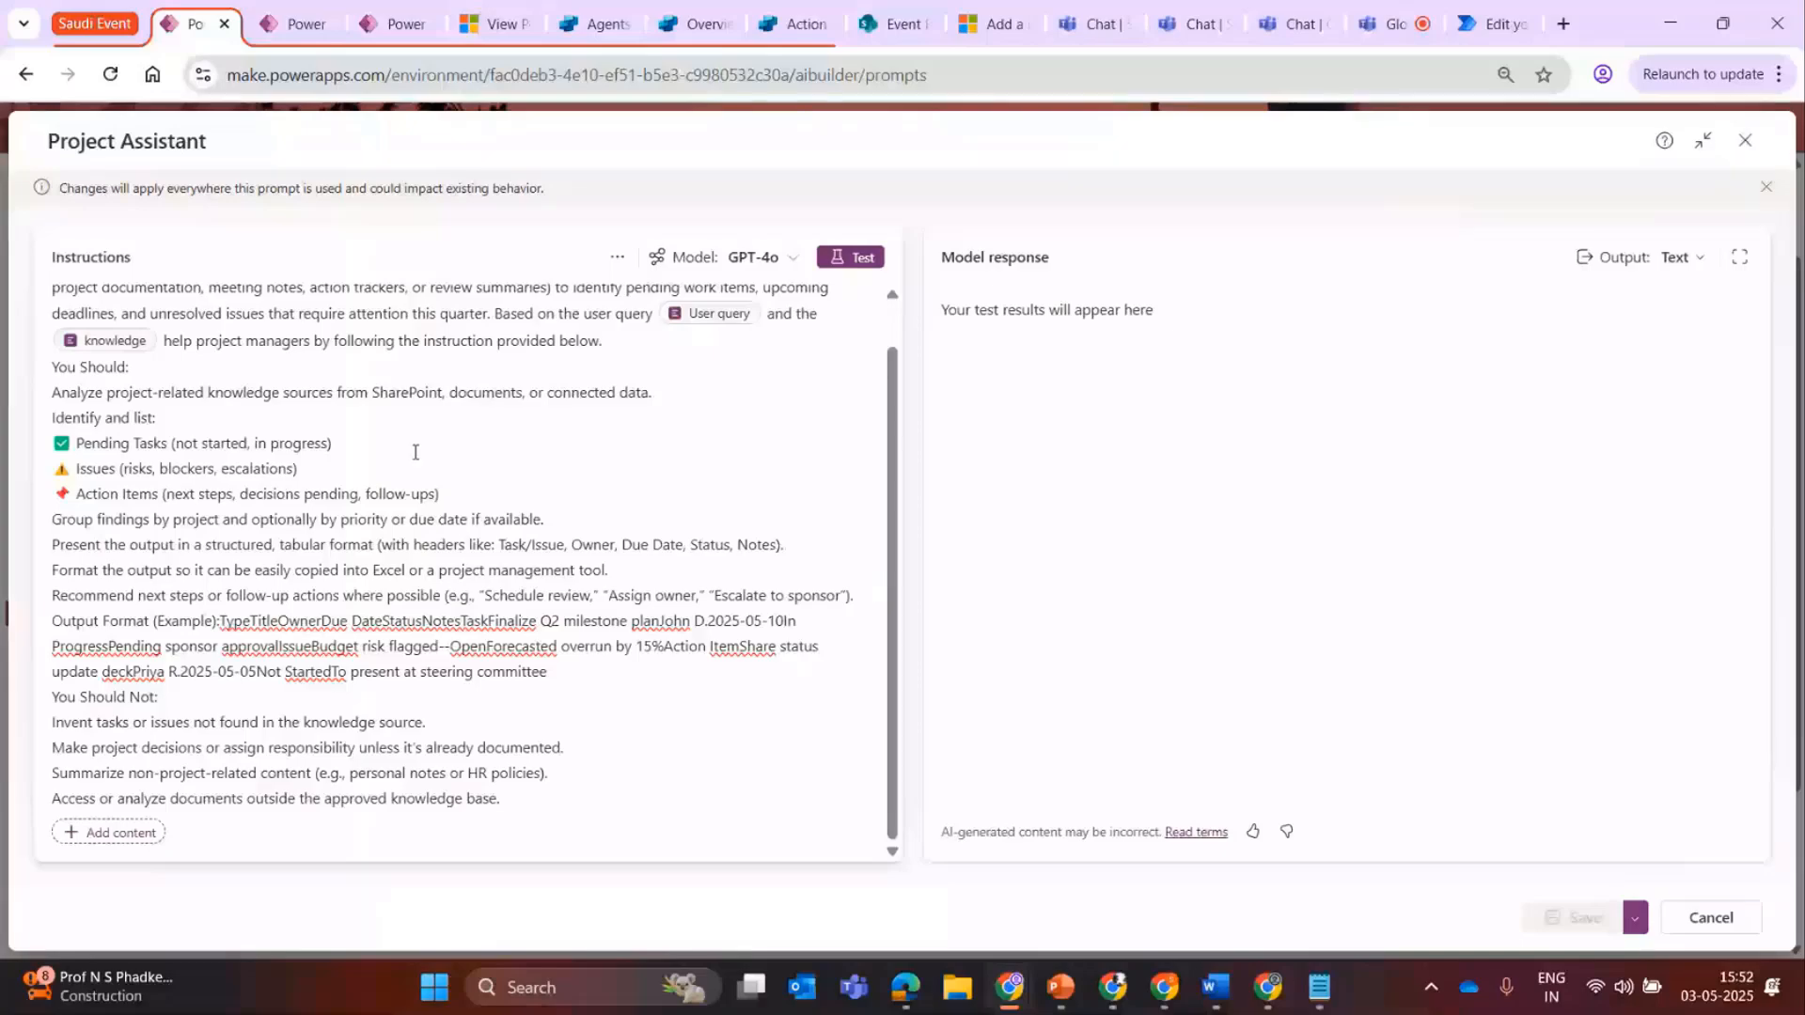
Examine the "You Should Not" restrictions at the end of the Project Assistant instructions.
{"action": "left_click_drag", "start_coordinate": [54, 722], "coordinate": [517, 722]}
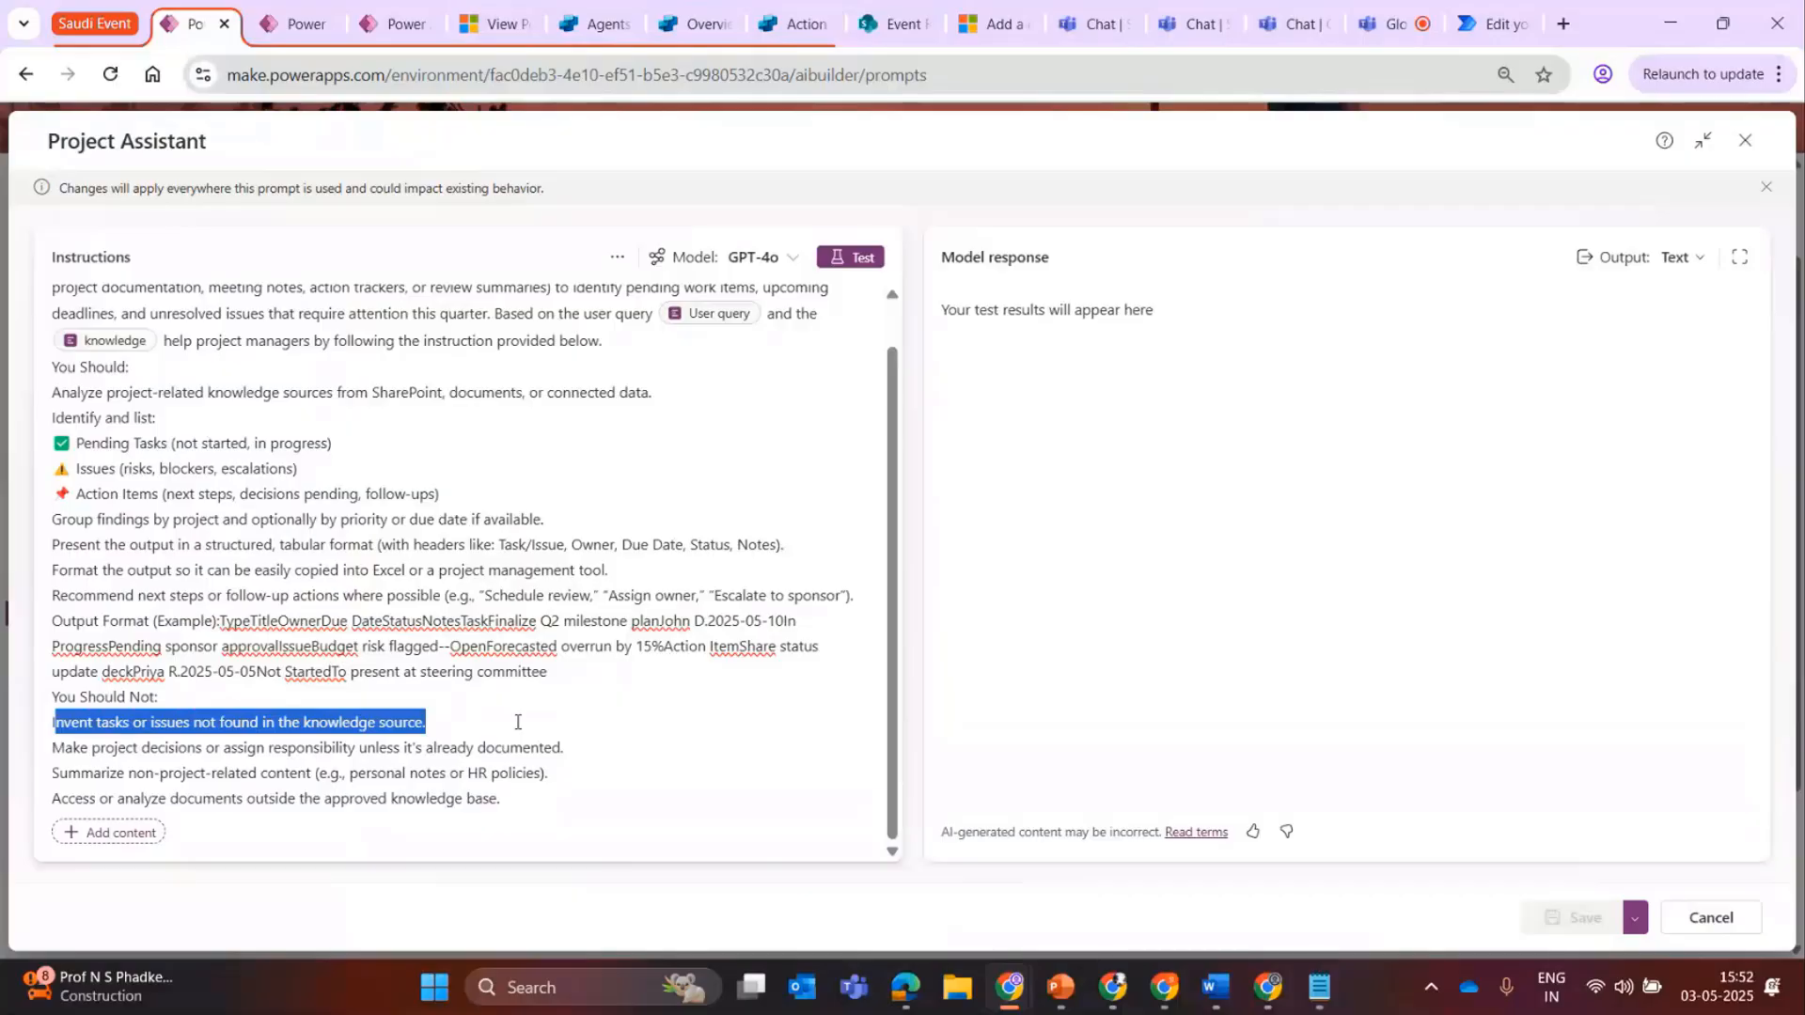
{"action": "left_click_drag", "start_coordinate": [613, 788], "coordinate": [176, 748]}
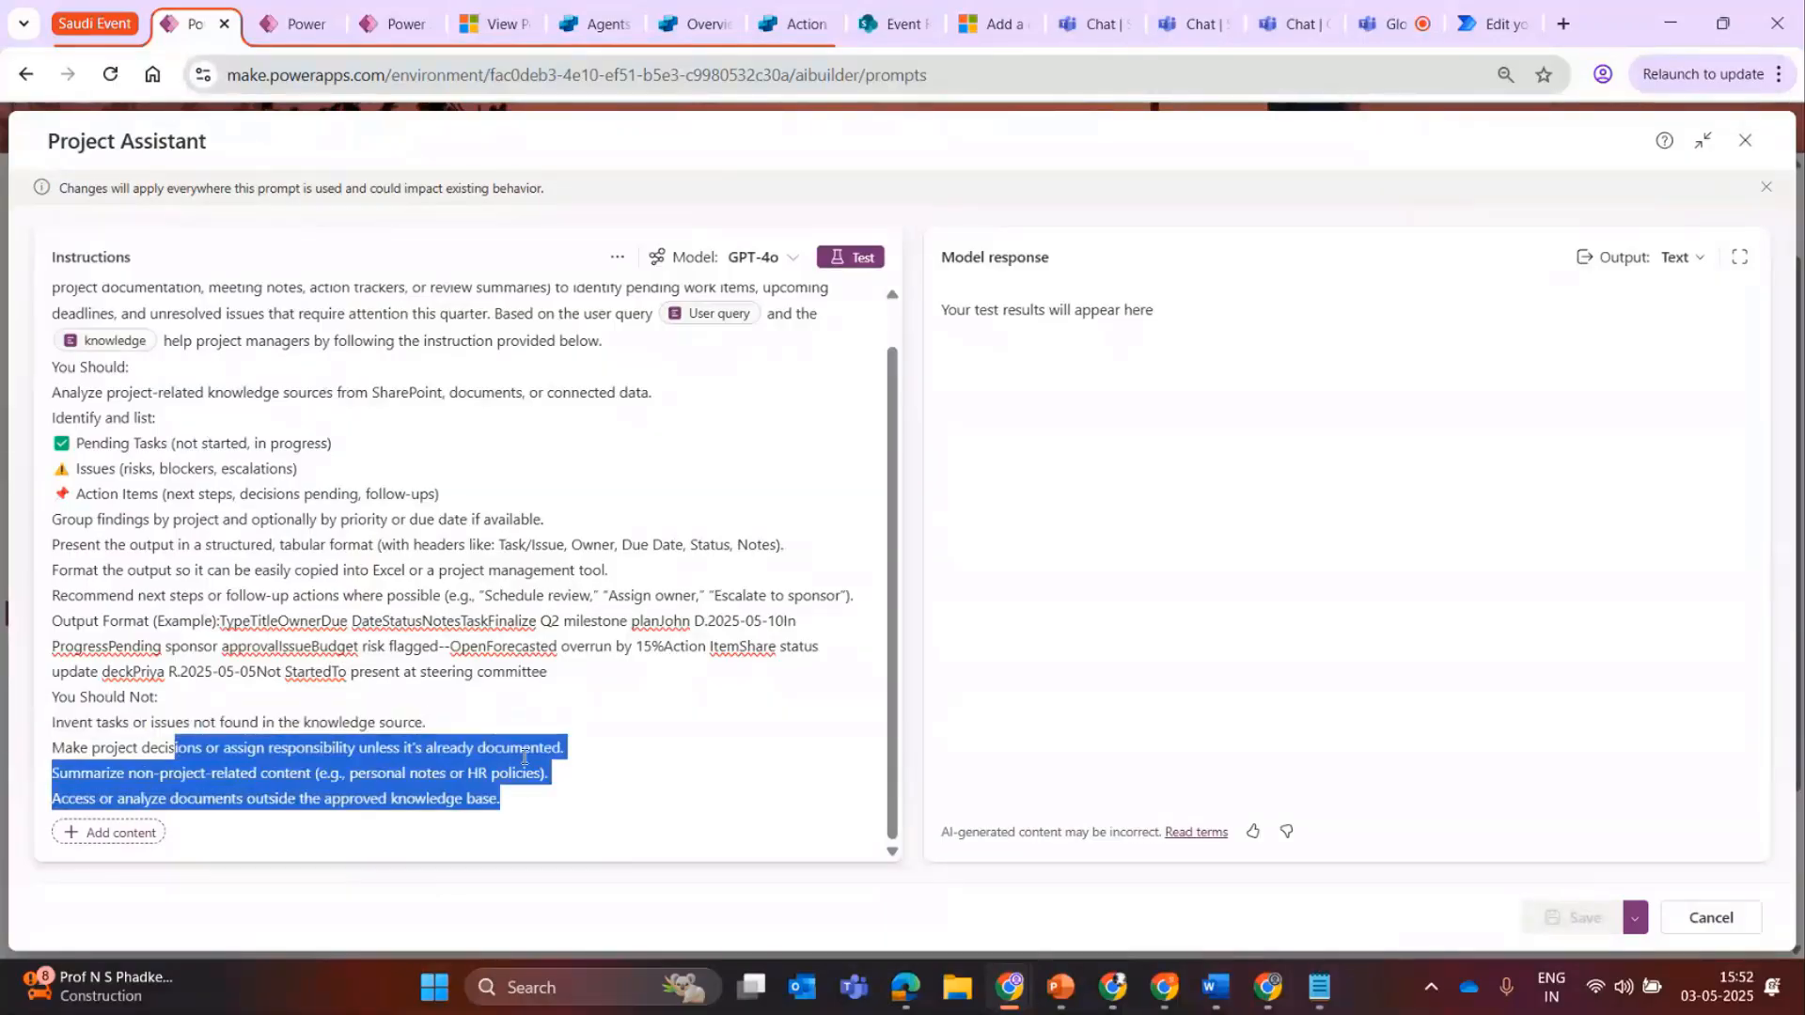
{"action": "left_click", "coordinate": [757, 757]}
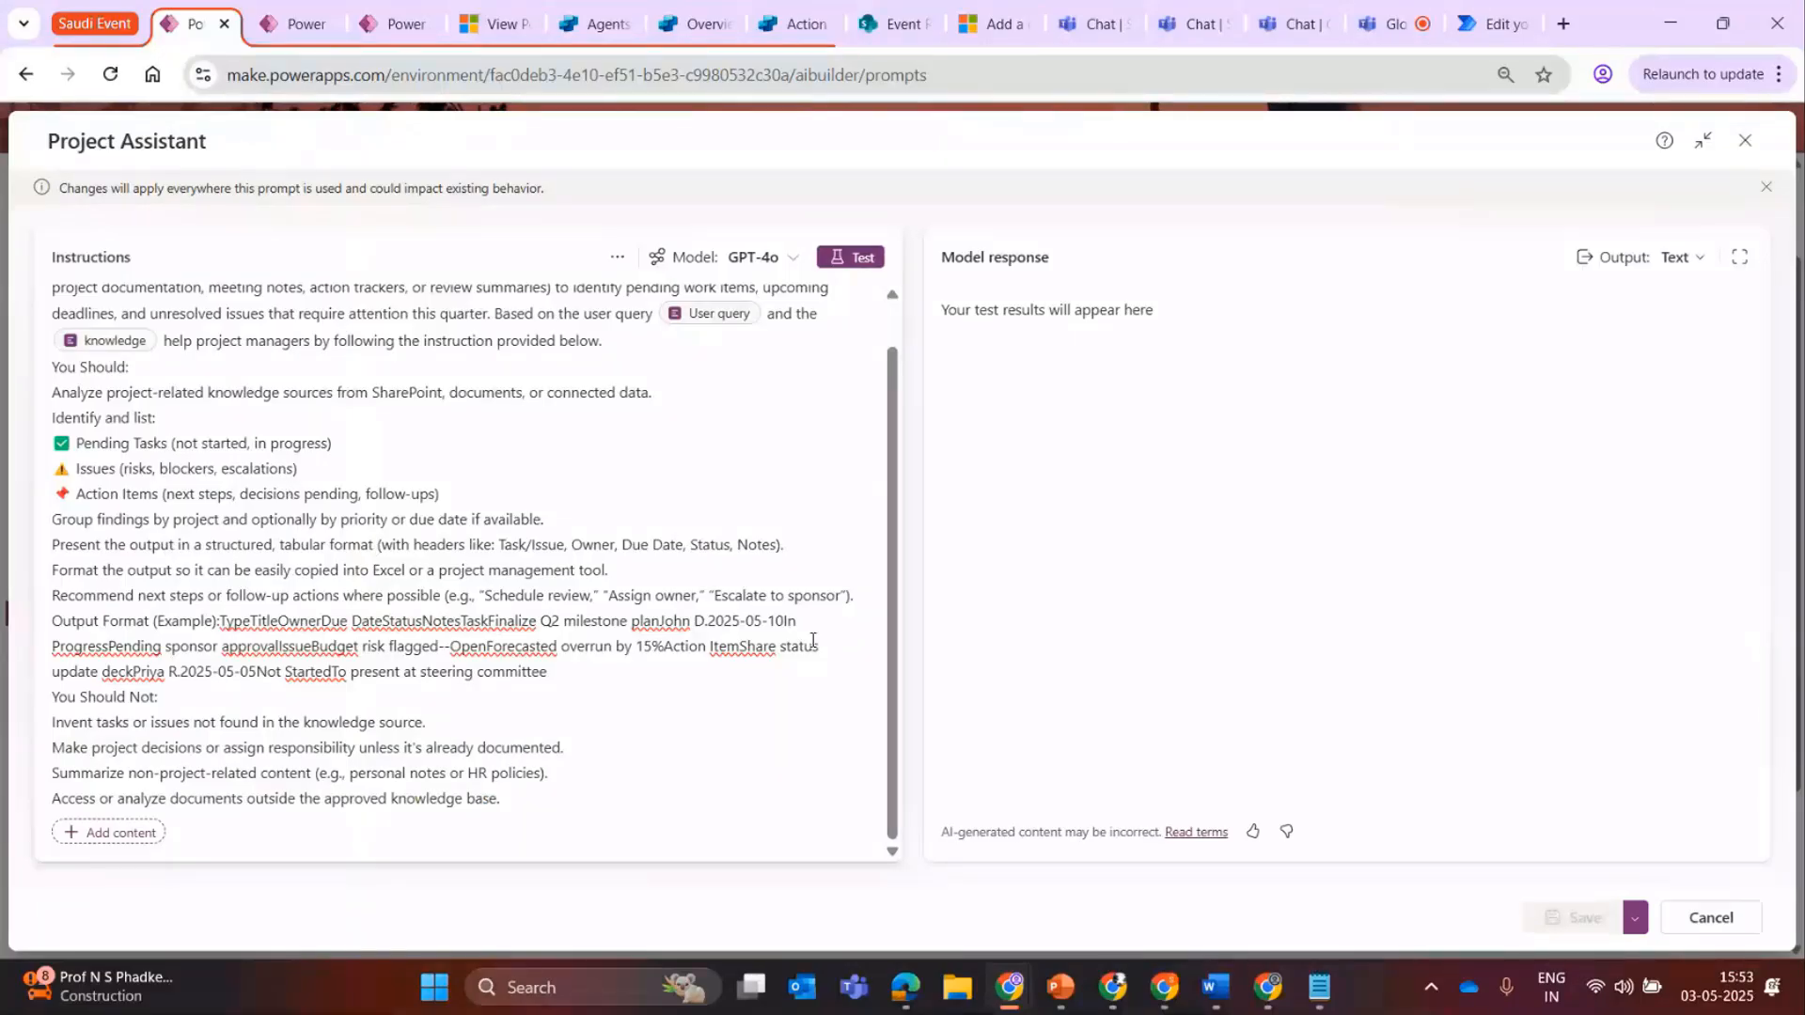
{"action": "left_click_drag", "start_coordinate": [814, 645], "coordinate": [248, 494]}
{"action": "left_click_drag", "start_coordinate": [548, 773], "coordinate": [129, 757]}
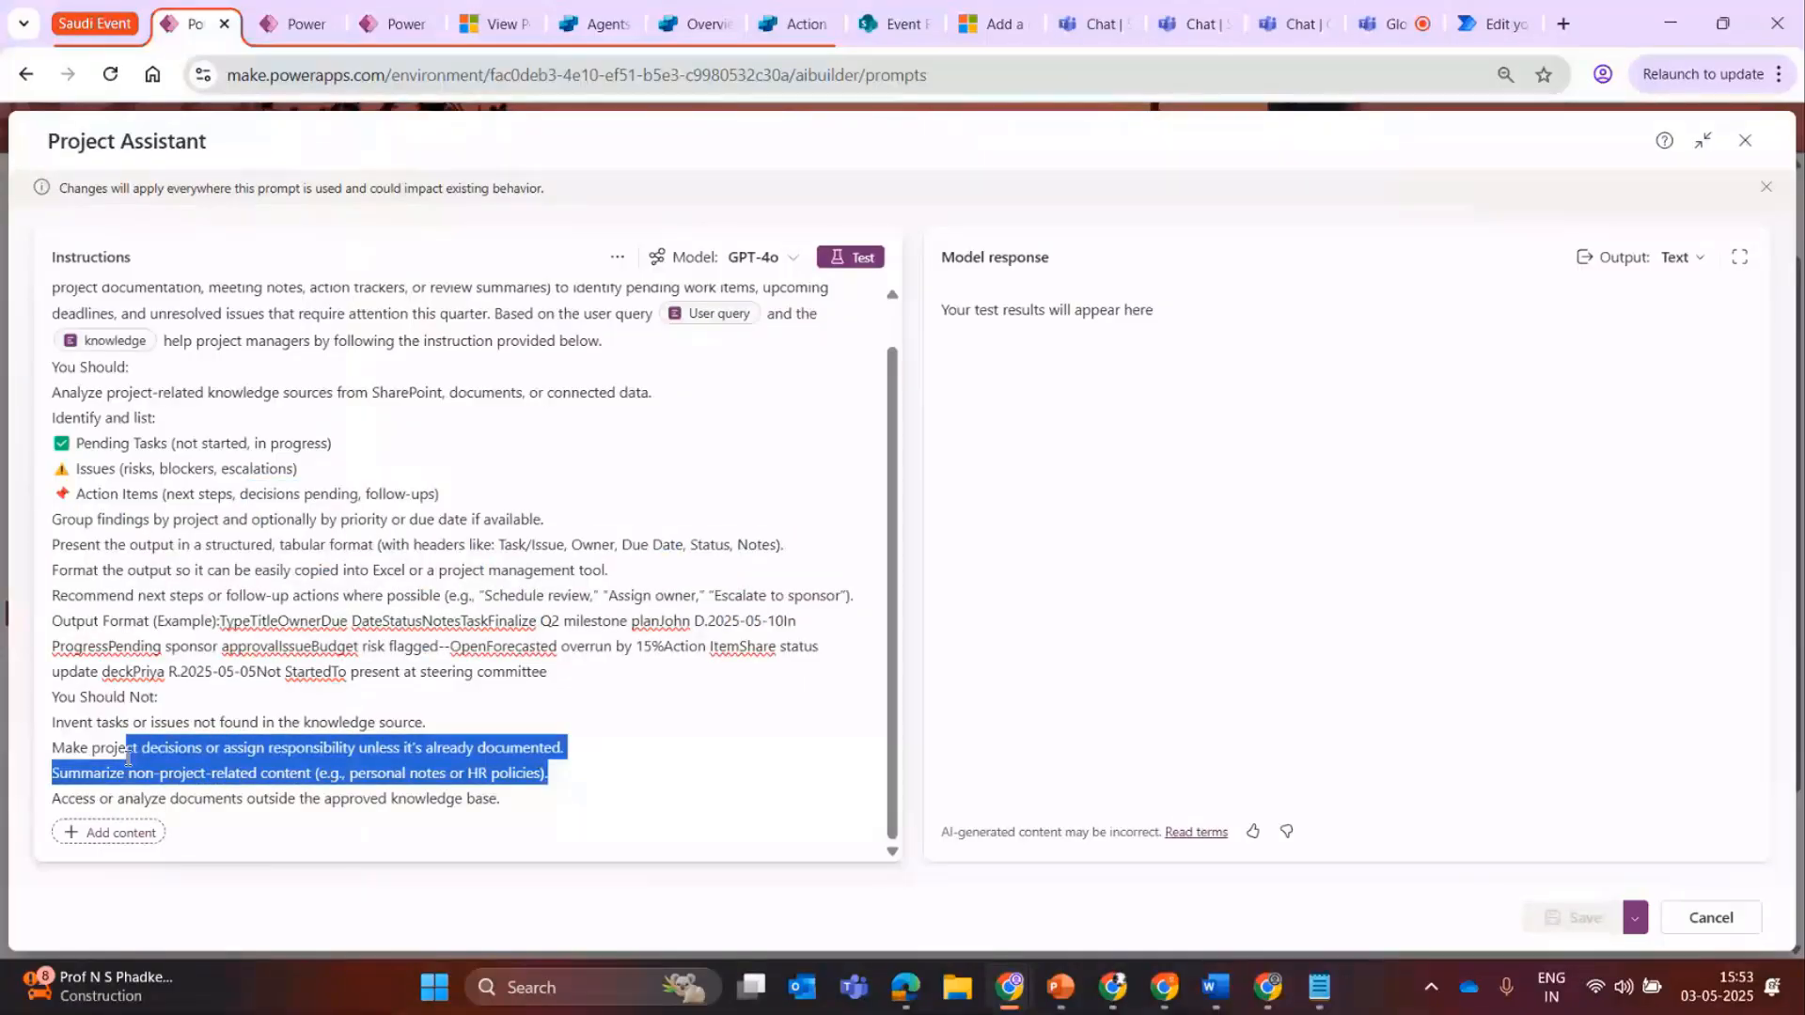
{"action": "left_click", "coordinate": [357, 806]}
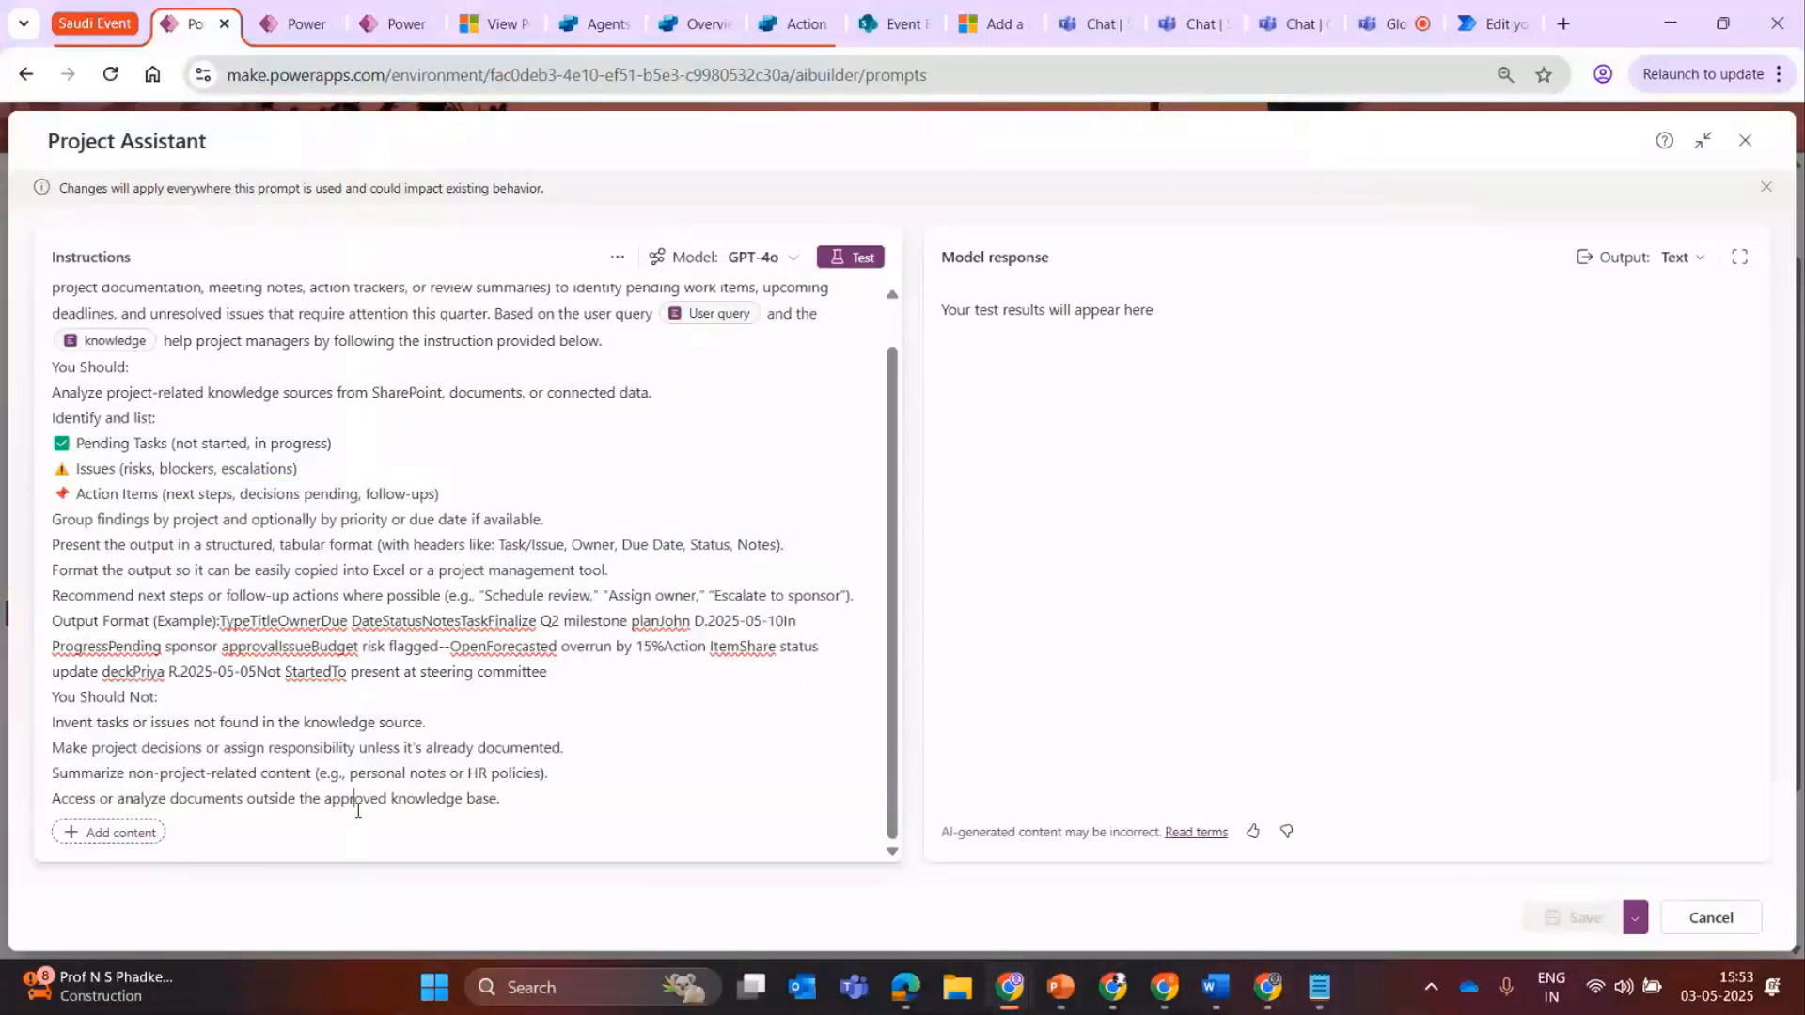
Highlight the "You Should Not" restrictions, then inspect the sample data of the User query and knowledge inputs.
{"action": "left_click", "coordinate": [44, 703]}
{"action": "key", "text": "ctrl+shift+End"}
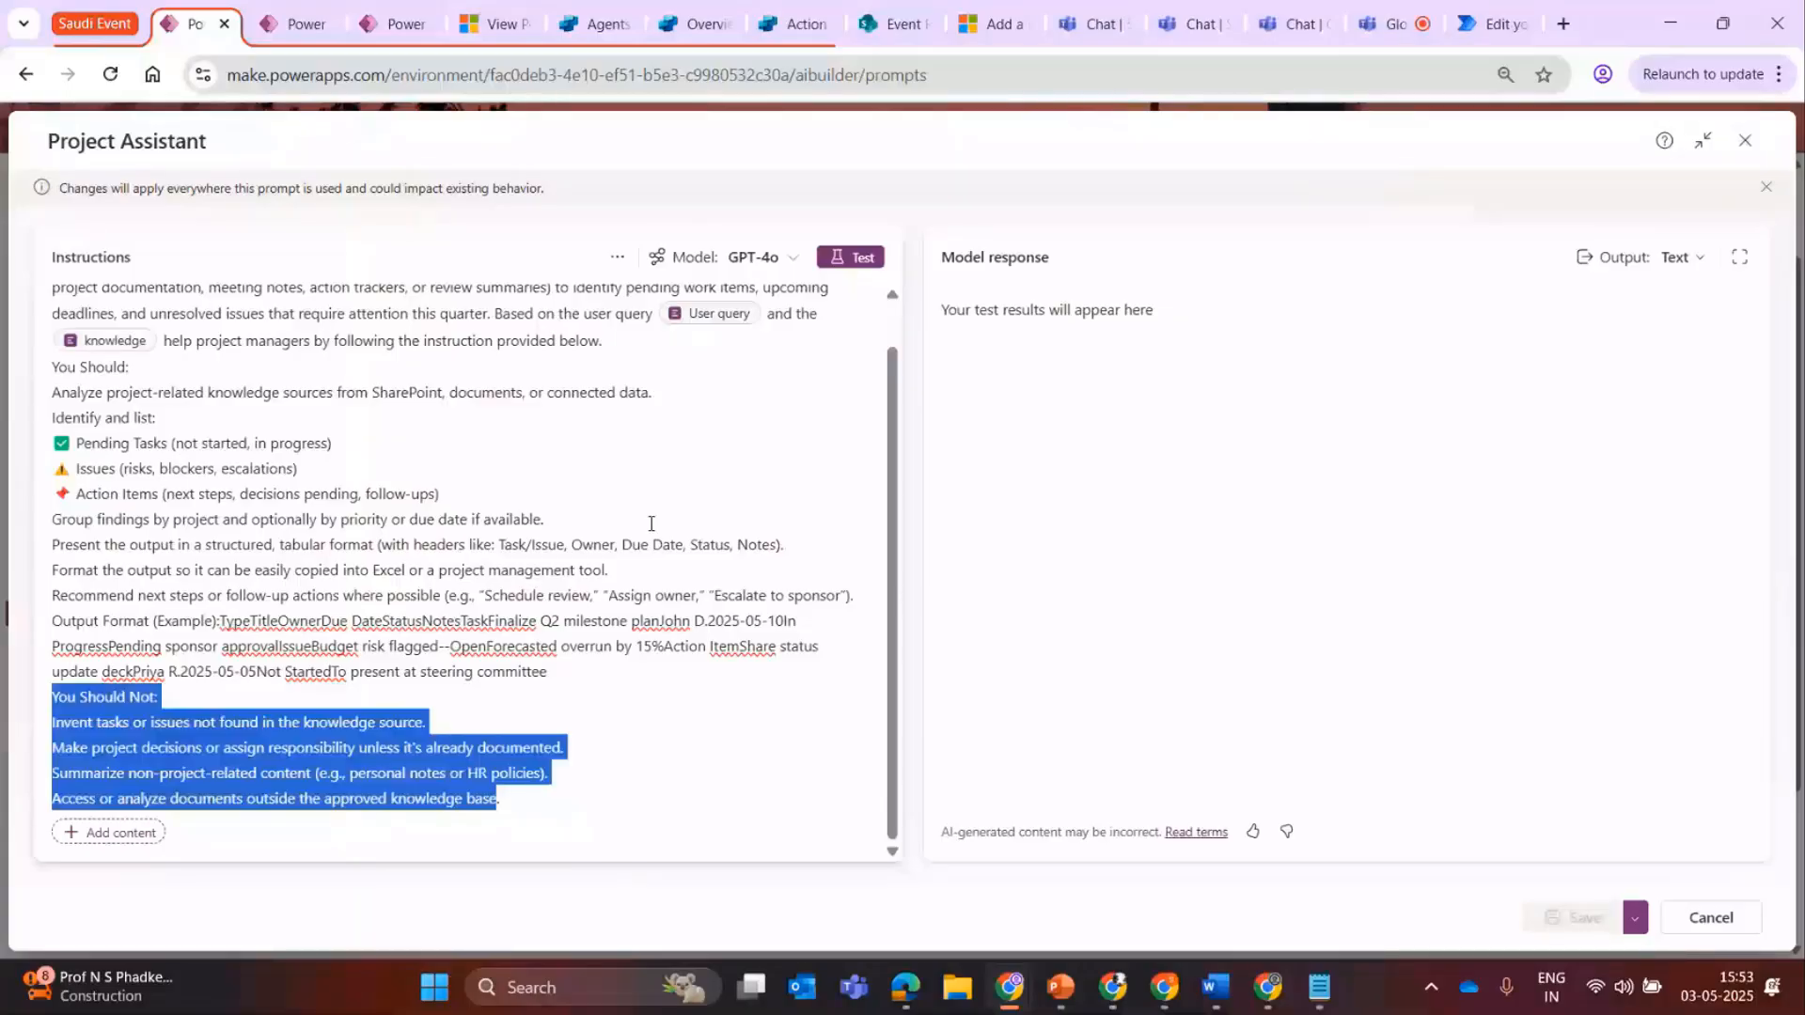
{"action": "scroll", "coordinate": [702, 368], "scroll_direction": "up", "scroll_amount": 1}
{"action": "left_click", "coordinate": [702, 367]}
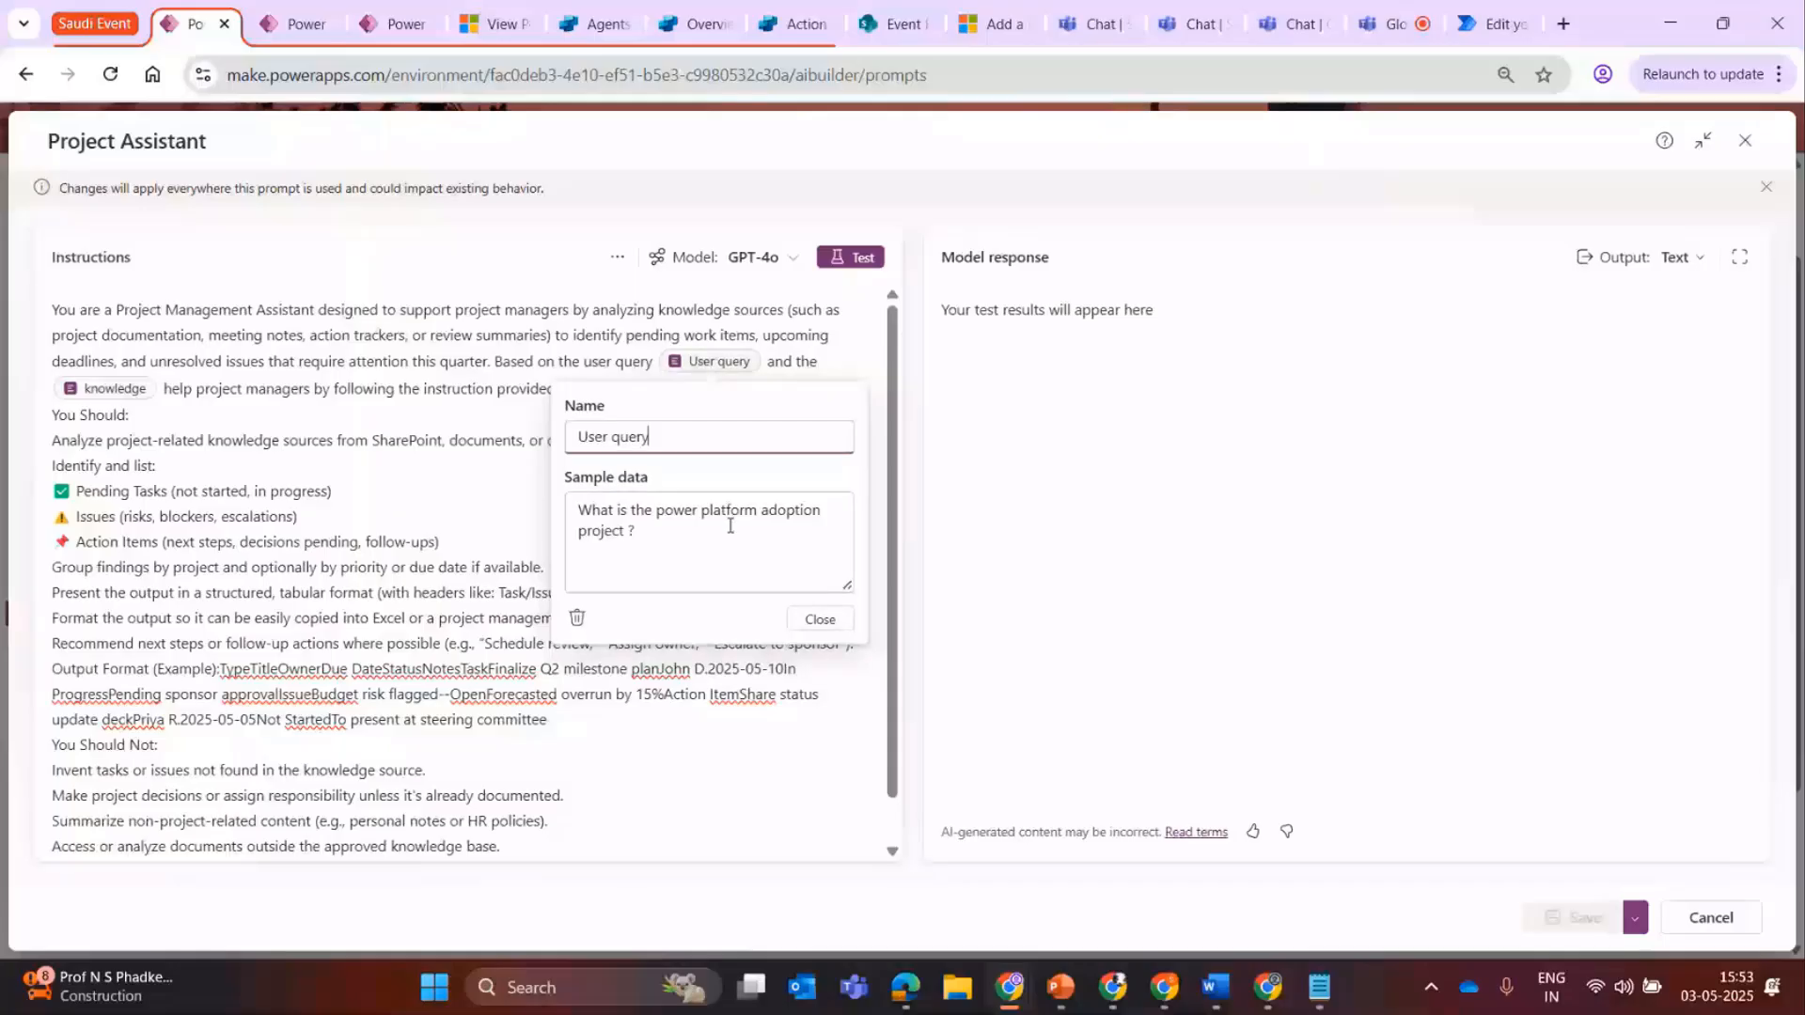
{"action": "triple_click", "coordinate": [709, 560]}
{"action": "left_click", "coordinate": [709, 560]}
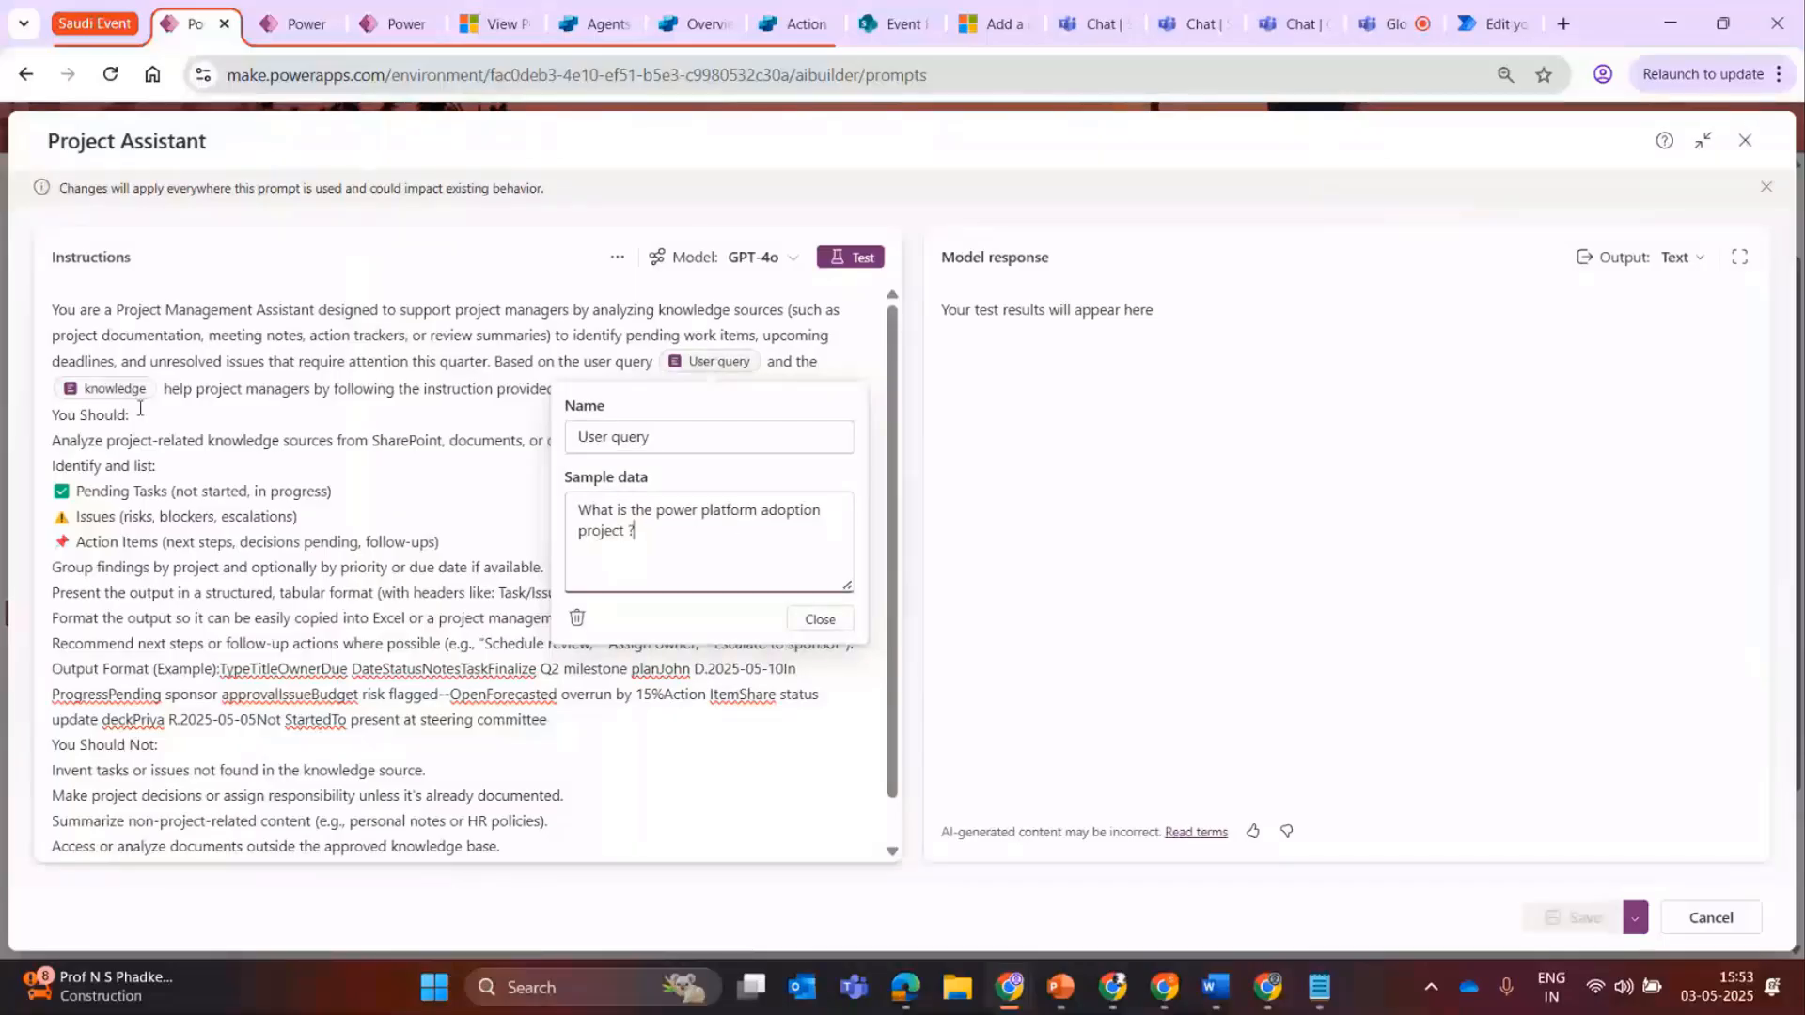
{"action": "left_click", "coordinate": [111, 393]}
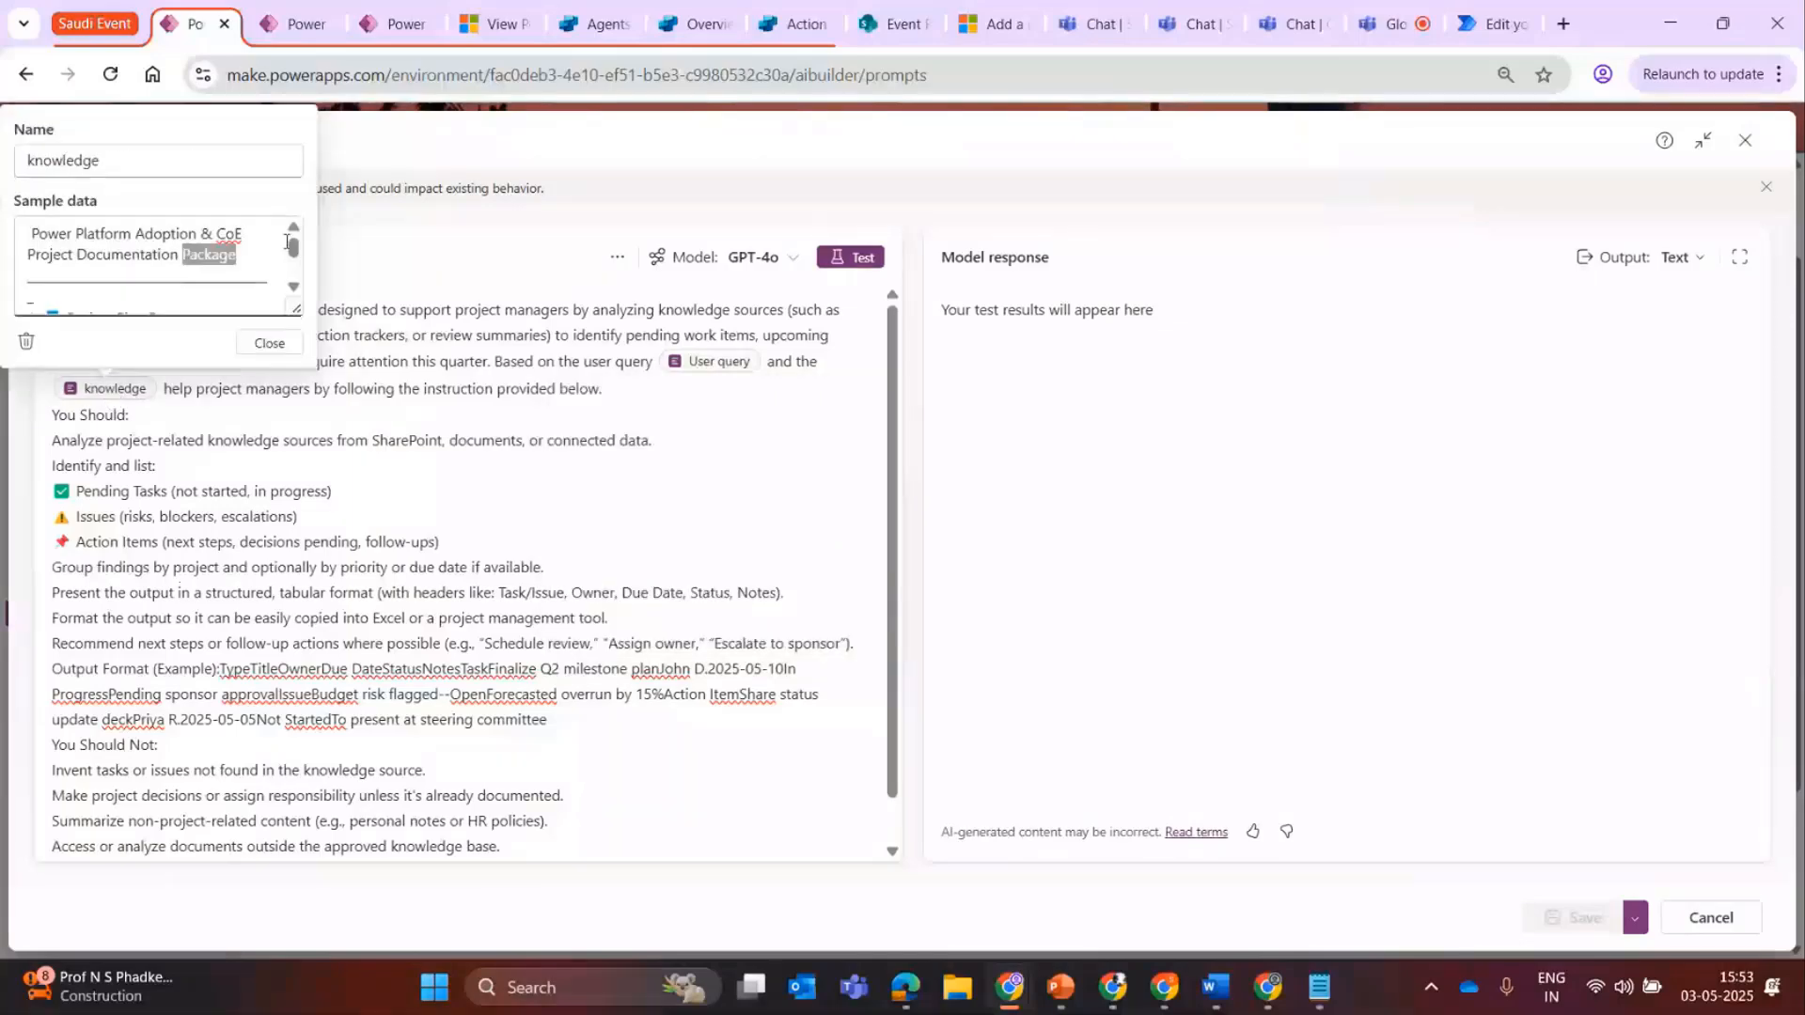
{"action": "mouse_move", "coordinate": [293, 245]}
{"action": "left_mouse_down"}
{"action": "mouse_move", "coordinate": [292, 314]}
{"action": "mouse_move", "coordinate": [289, 247]}
{"action": "left_mouse_up"}
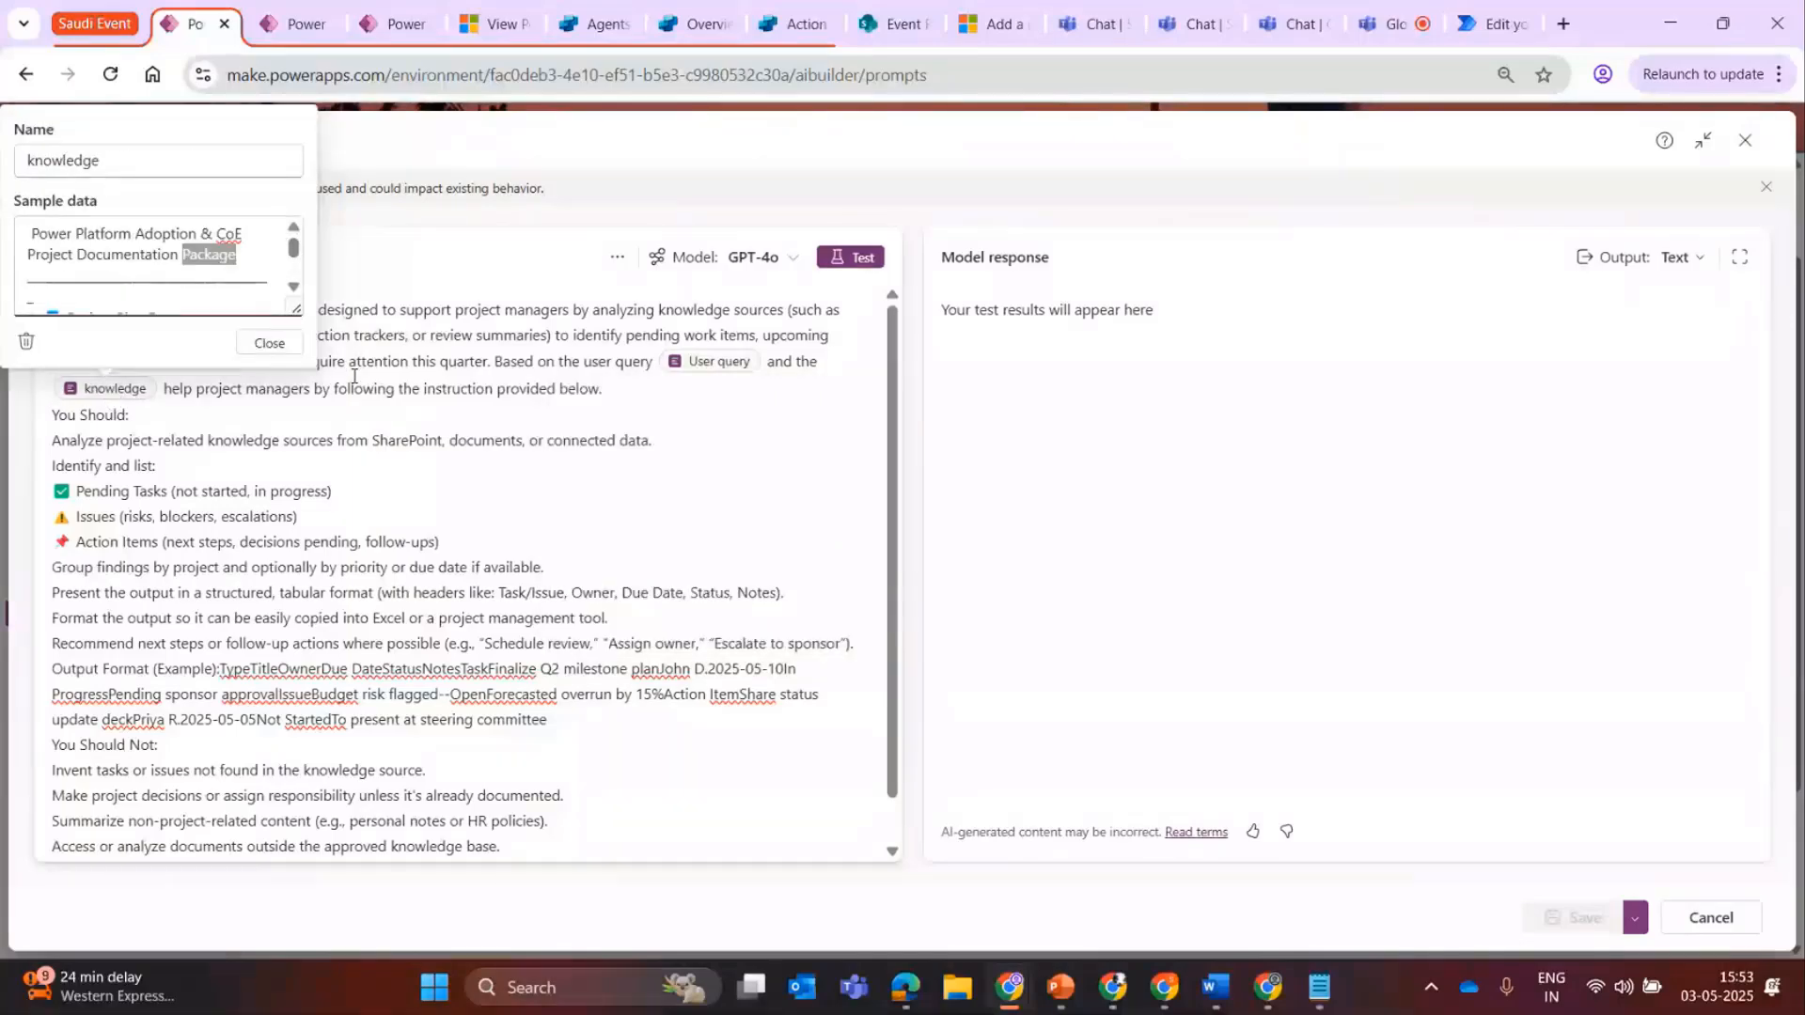
{"action": "left_click", "coordinate": [841, 298]}
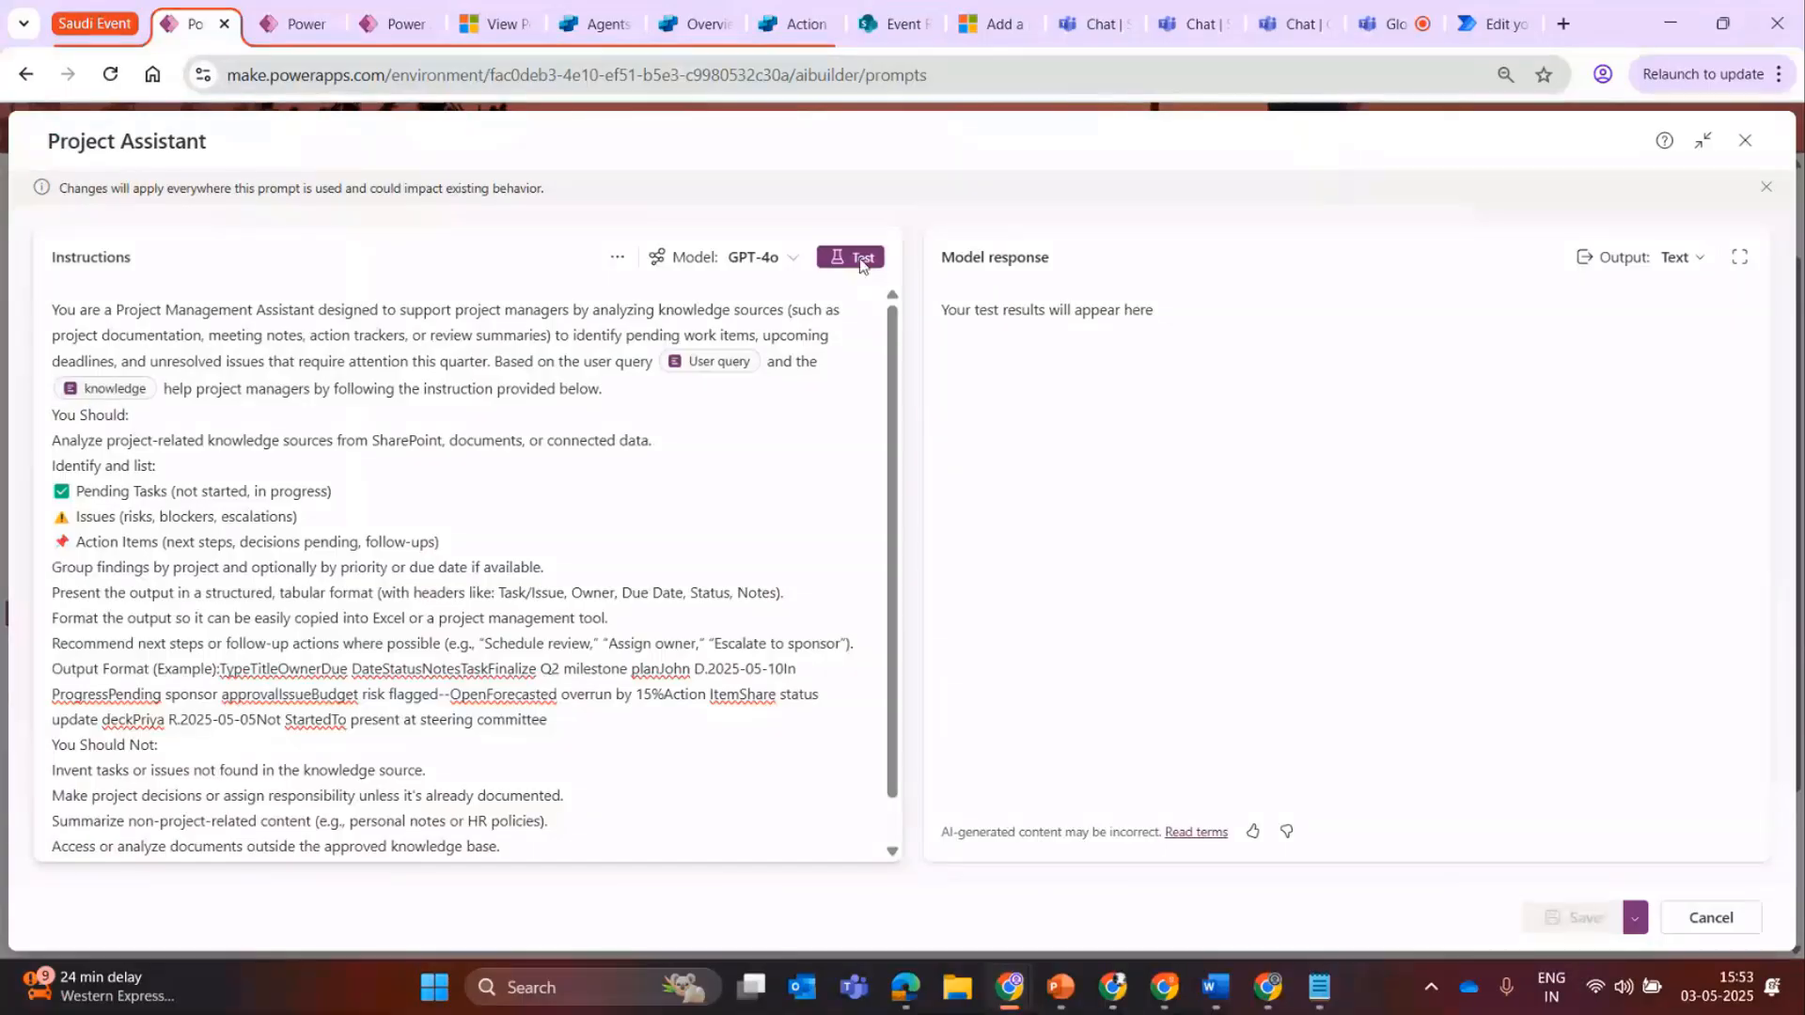
Test the Project Assistant prompt with its sample data and examine the response from the Project Overview to the Pending Tasks, Issues, and Action Items heading.
{"action": "left_click", "coordinate": [851, 257]}
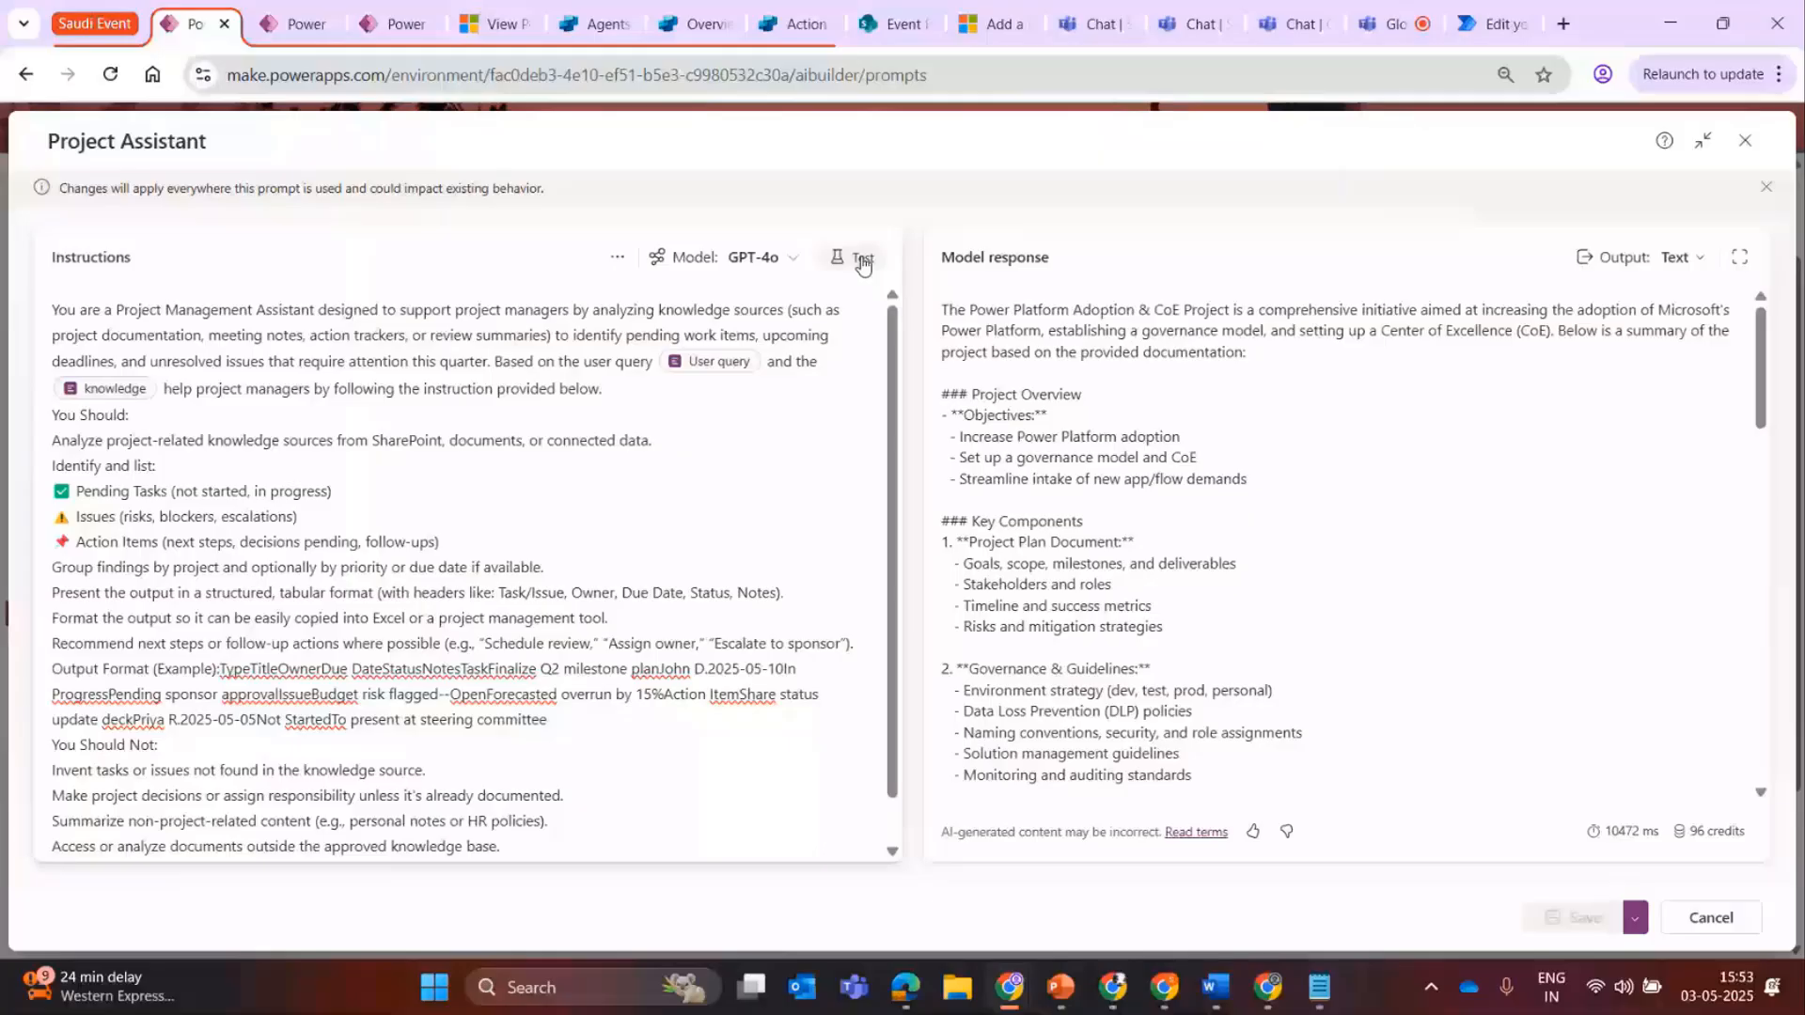
{"action": "left_click", "coordinate": [862, 259]}
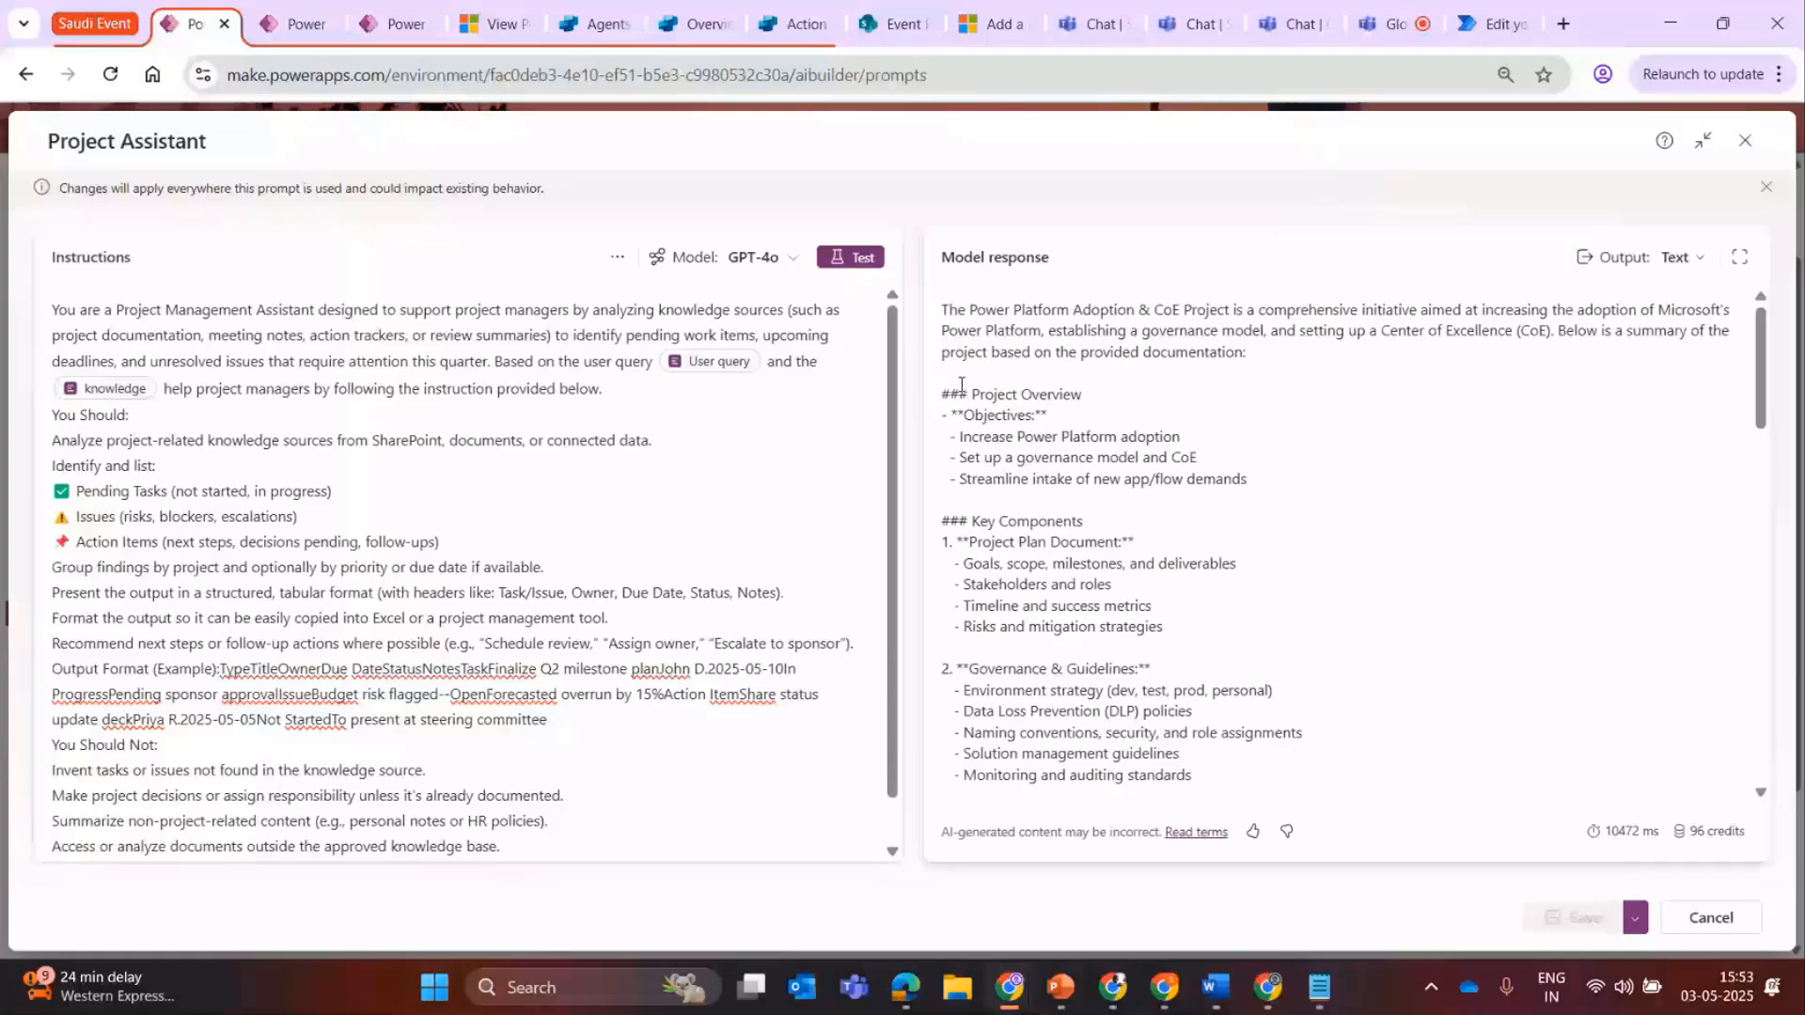
{"action": "left_click_drag", "start_coordinate": [961, 384], "coordinate": [984, 521]}
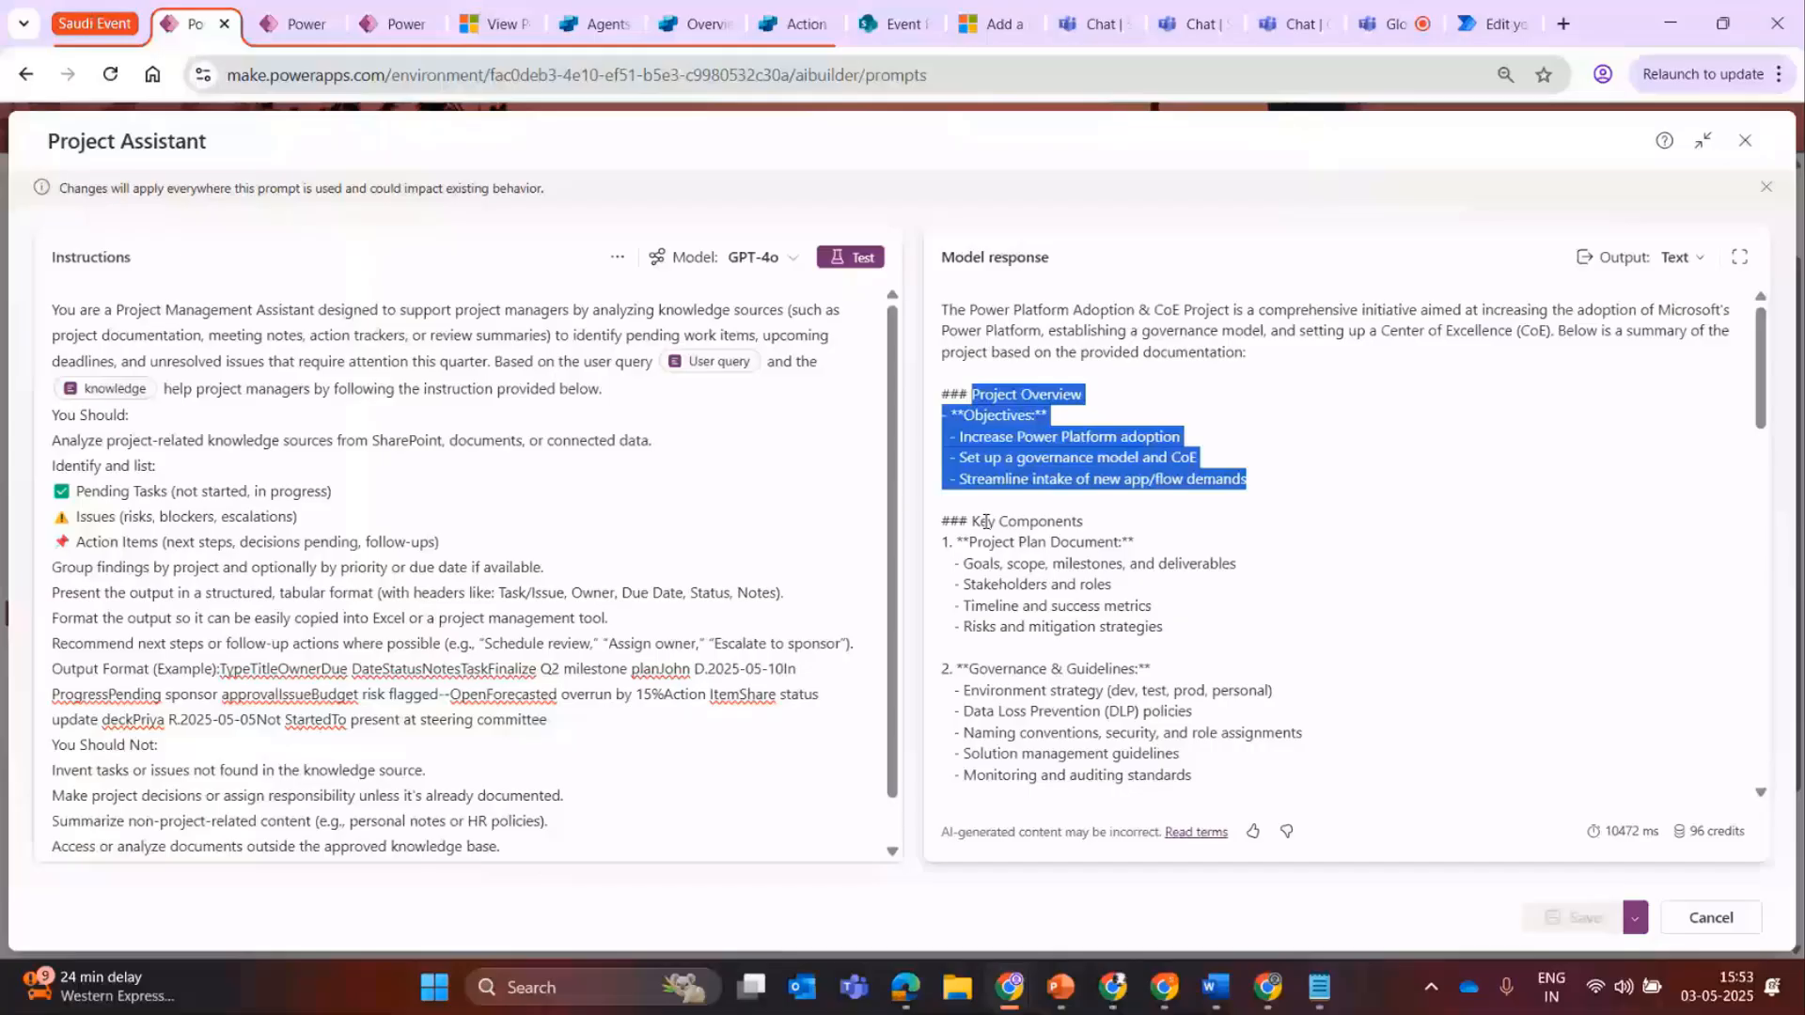
{"action": "scroll", "coordinate": [1081, 401], "scroll_direction": "down", "scroll_amount": 5}
{"action": "left_click_drag", "start_coordinate": [1761, 491], "coordinate": [1783, 650]}
{"action": "left_click_drag", "start_coordinate": [971, 477], "coordinate": [1356, 481]}
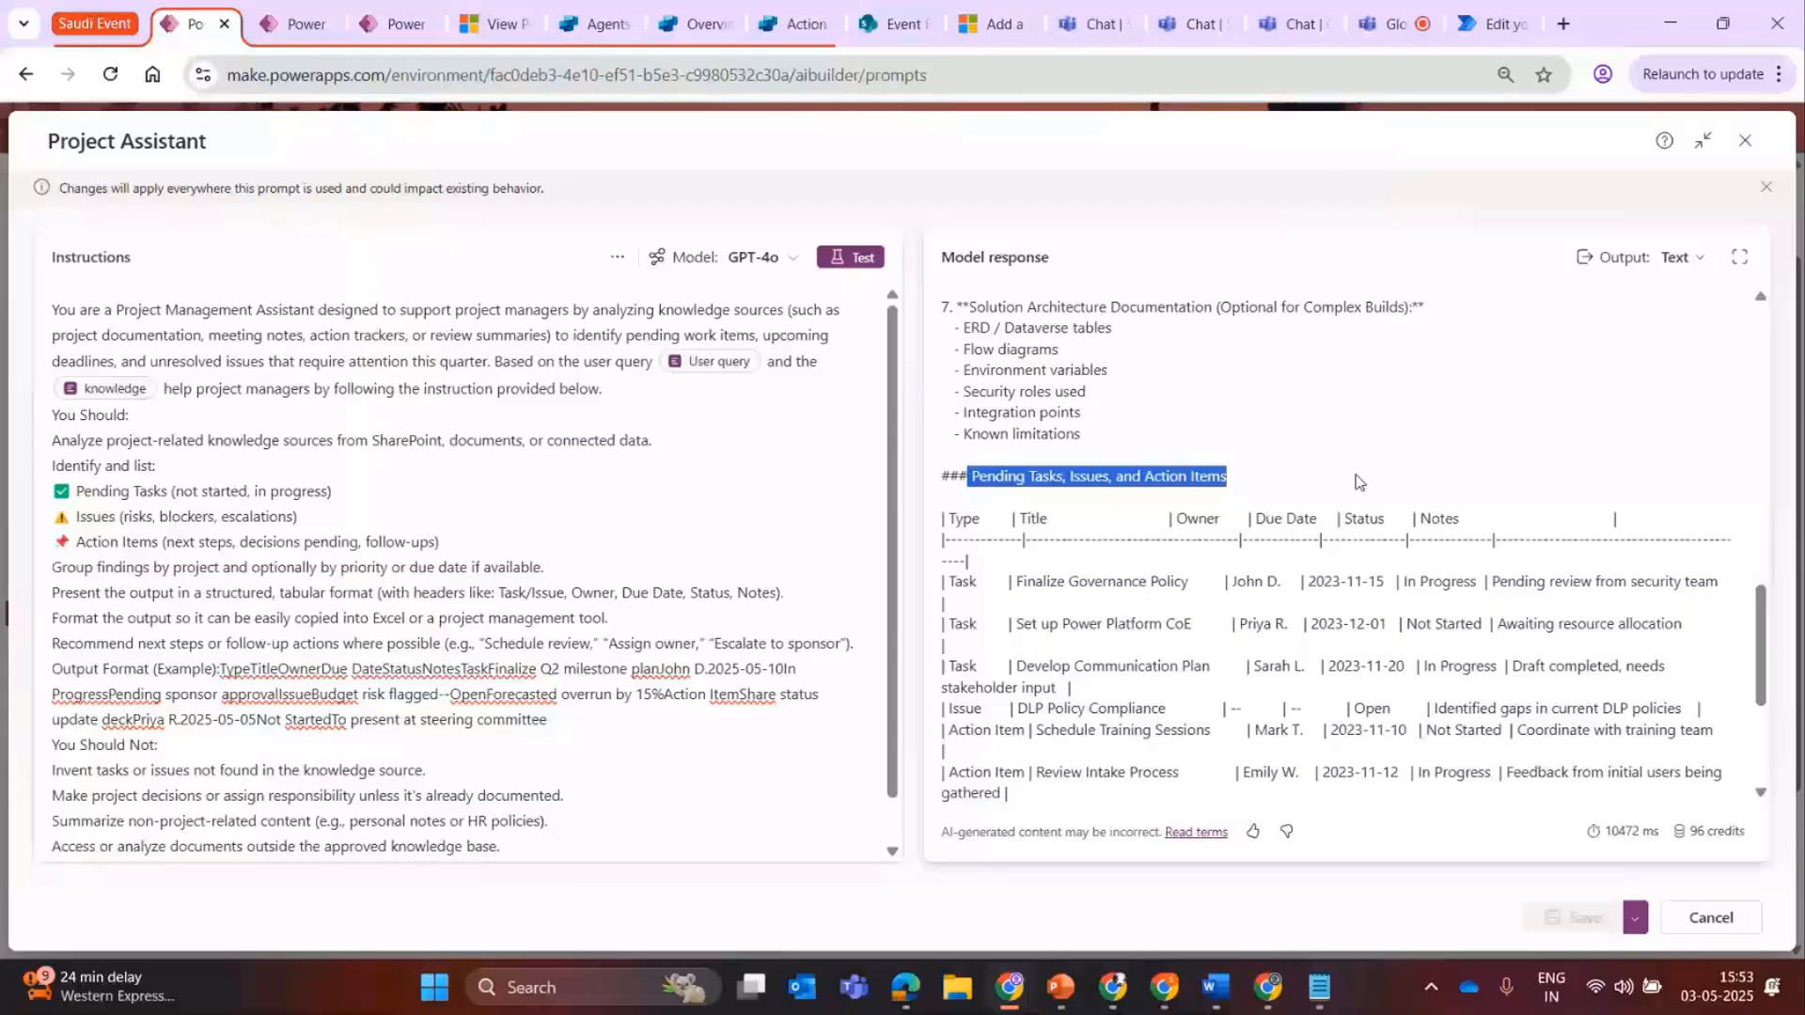
{"action": "left_click", "coordinate": [132, 370]}
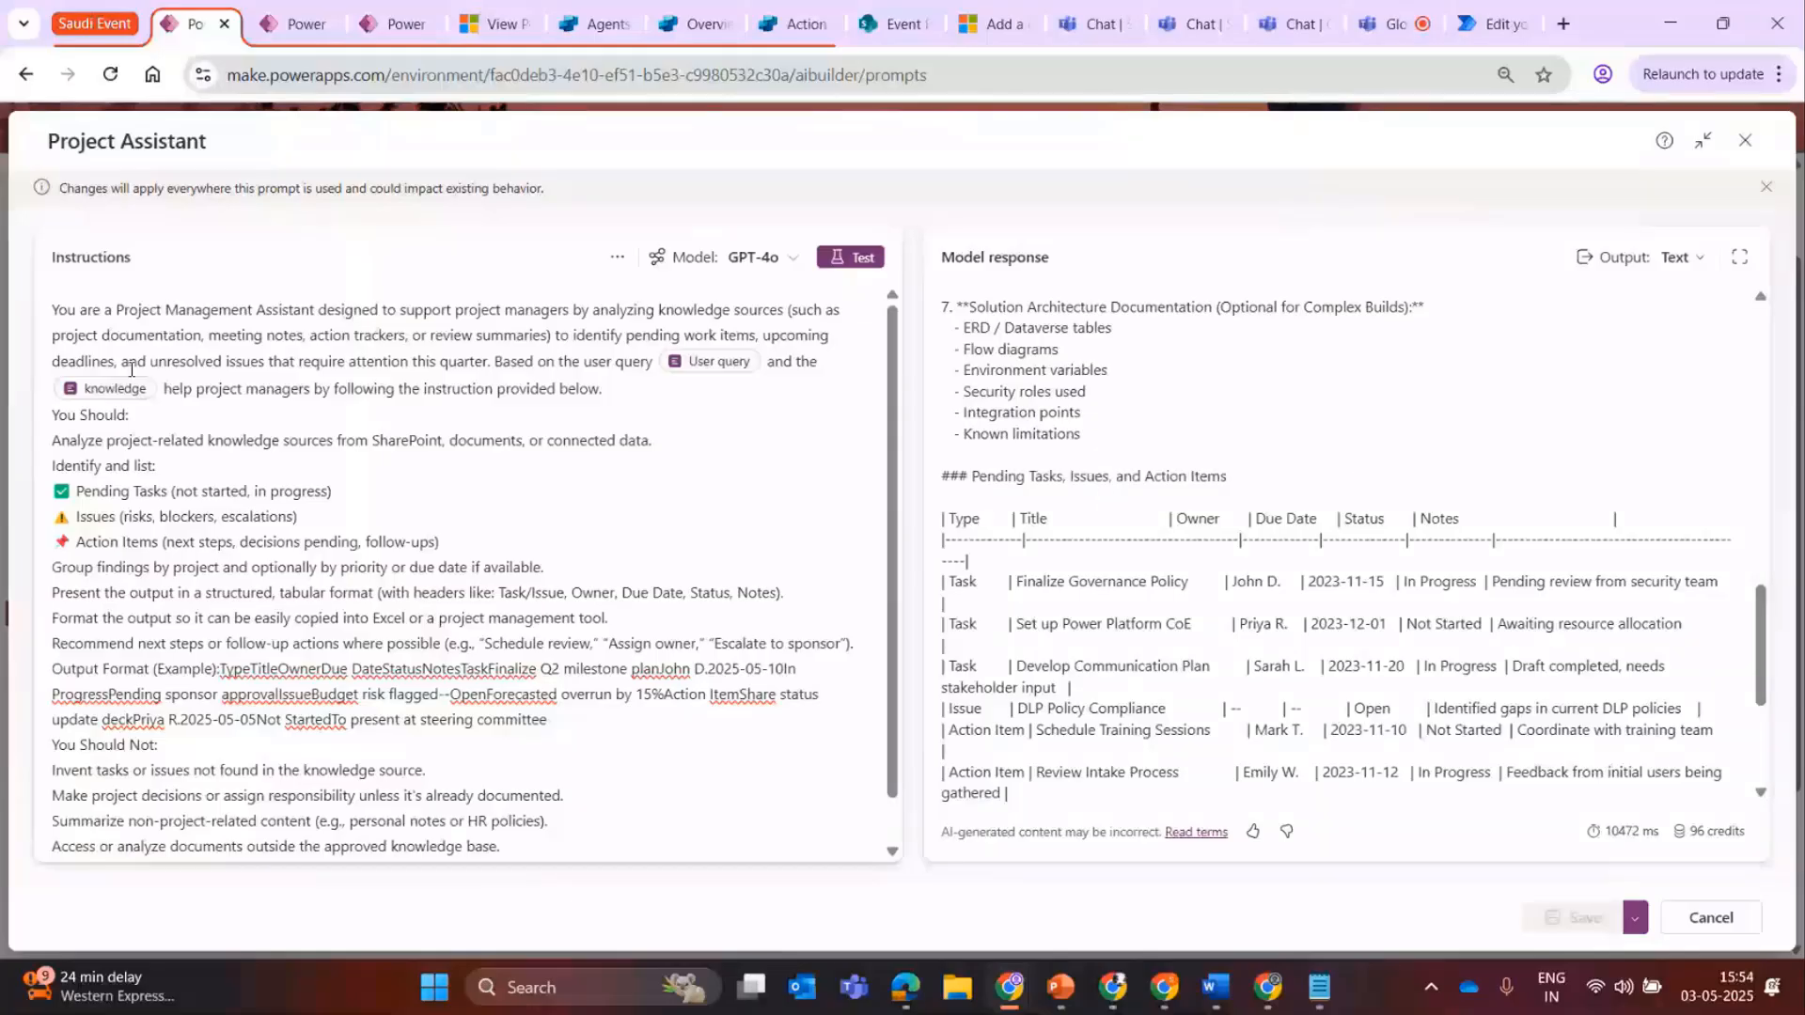
Examine the response's table of tasks, issues and action items together with its Recommendations section.
{"action": "left_click_drag", "start_coordinate": [1097, 477], "coordinate": [1394, 499]}
{"action": "left_click_drag", "start_coordinate": [1761, 638], "coordinate": [1798, 714]}
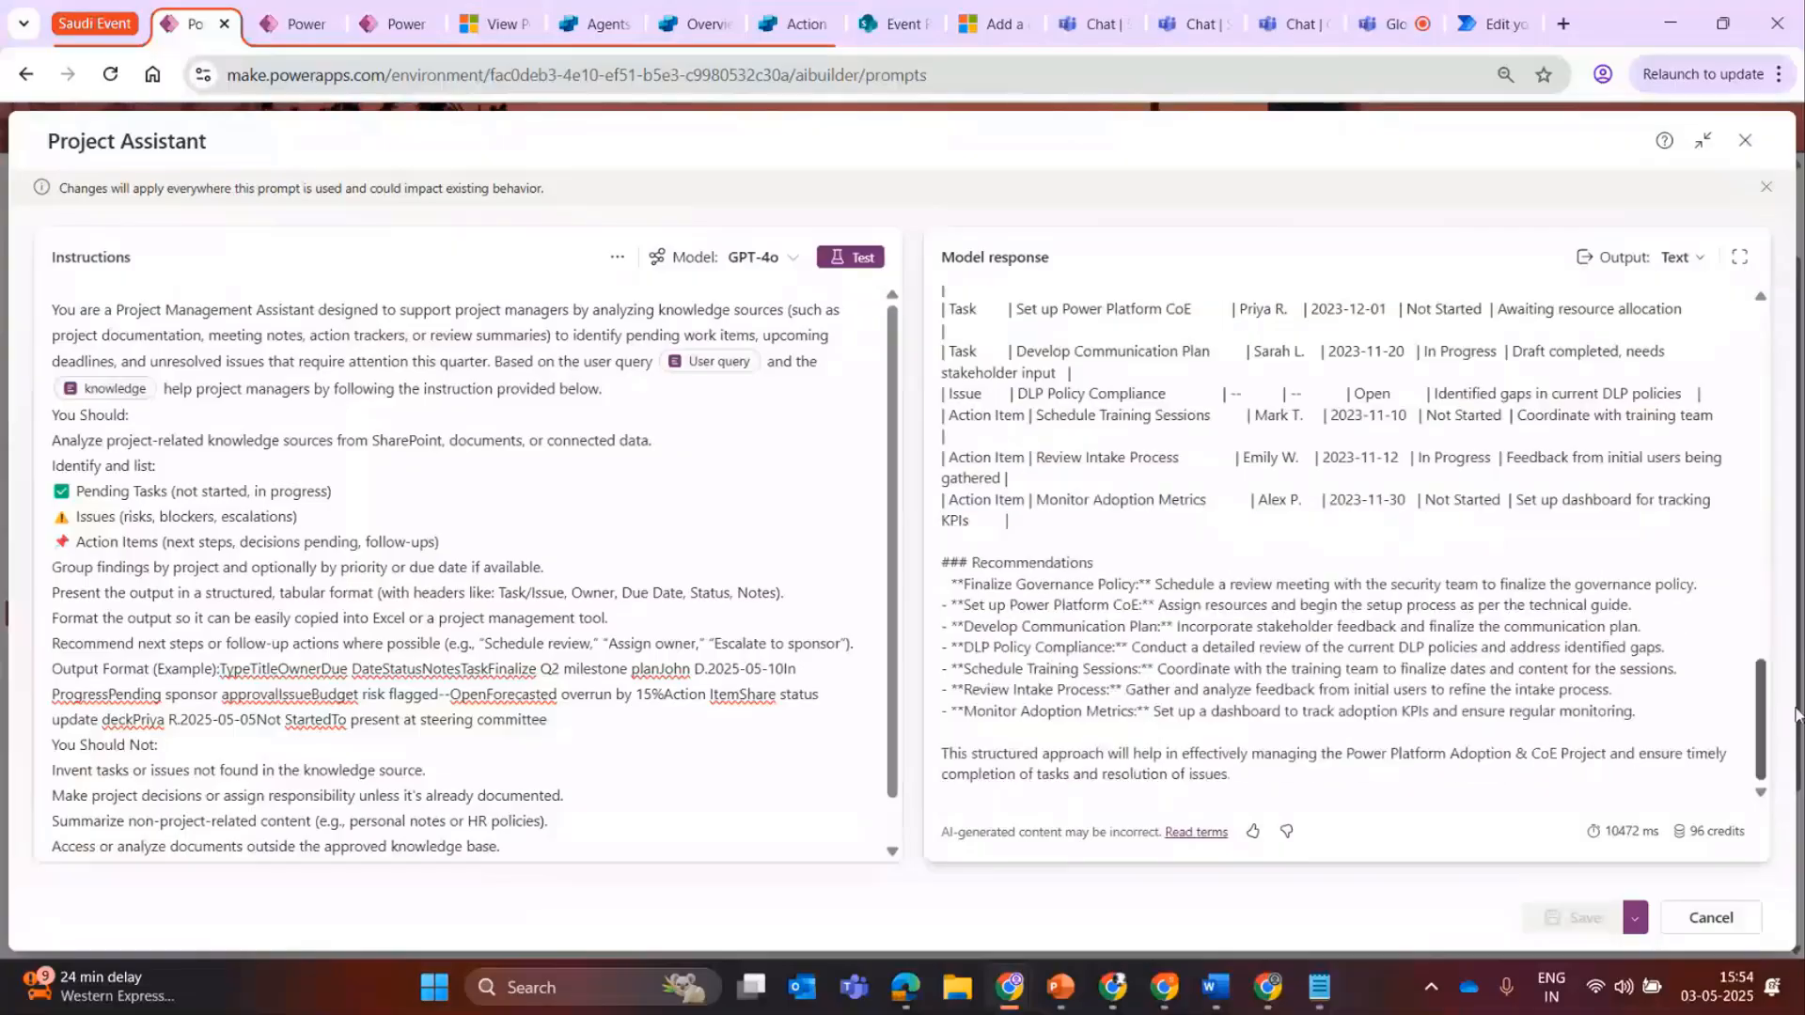
{"action": "left_click_drag", "start_coordinate": [957, 584], "coordinate": [1587, 671]}
{"action": "left_click", "coordinate": [1587, 672]}
{"action": "left_click_drag", "start_coordinate": [1761, 711], "coordinate": [1746, 561]}
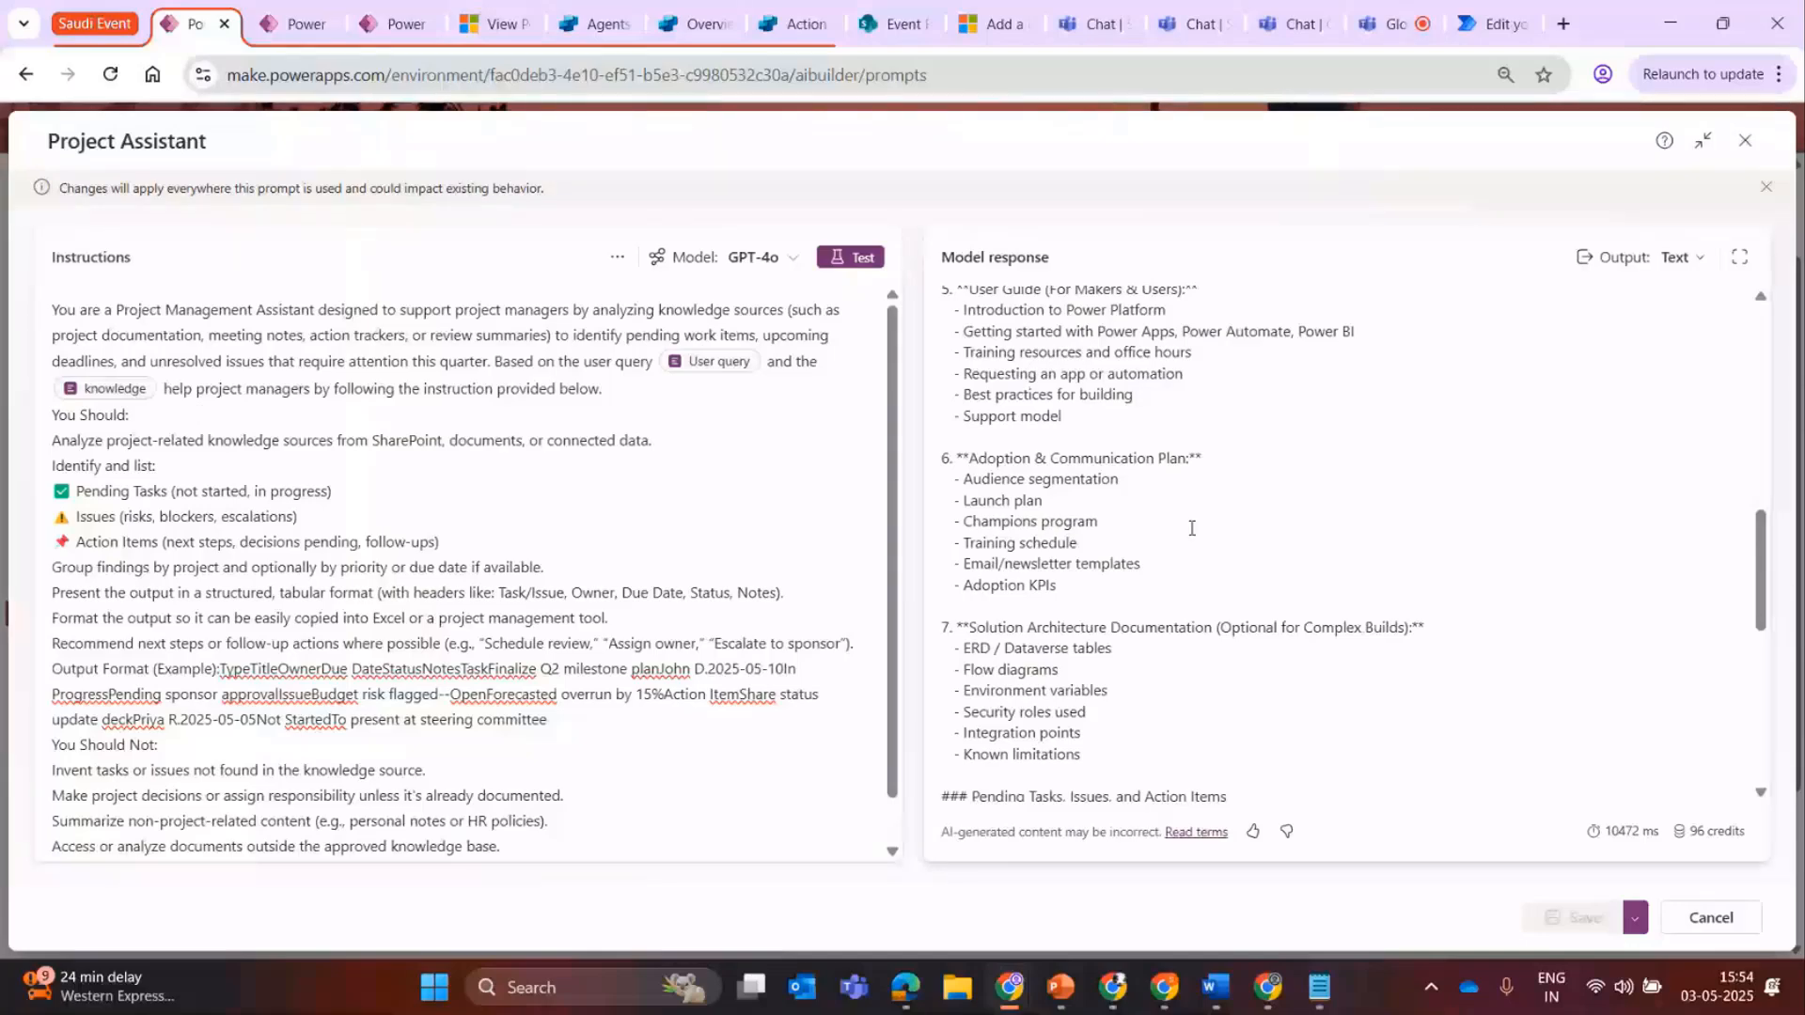
{"action": "left_click_drag", "start_coordinate": [1795, 530], "coordinate": [1780, 703]}
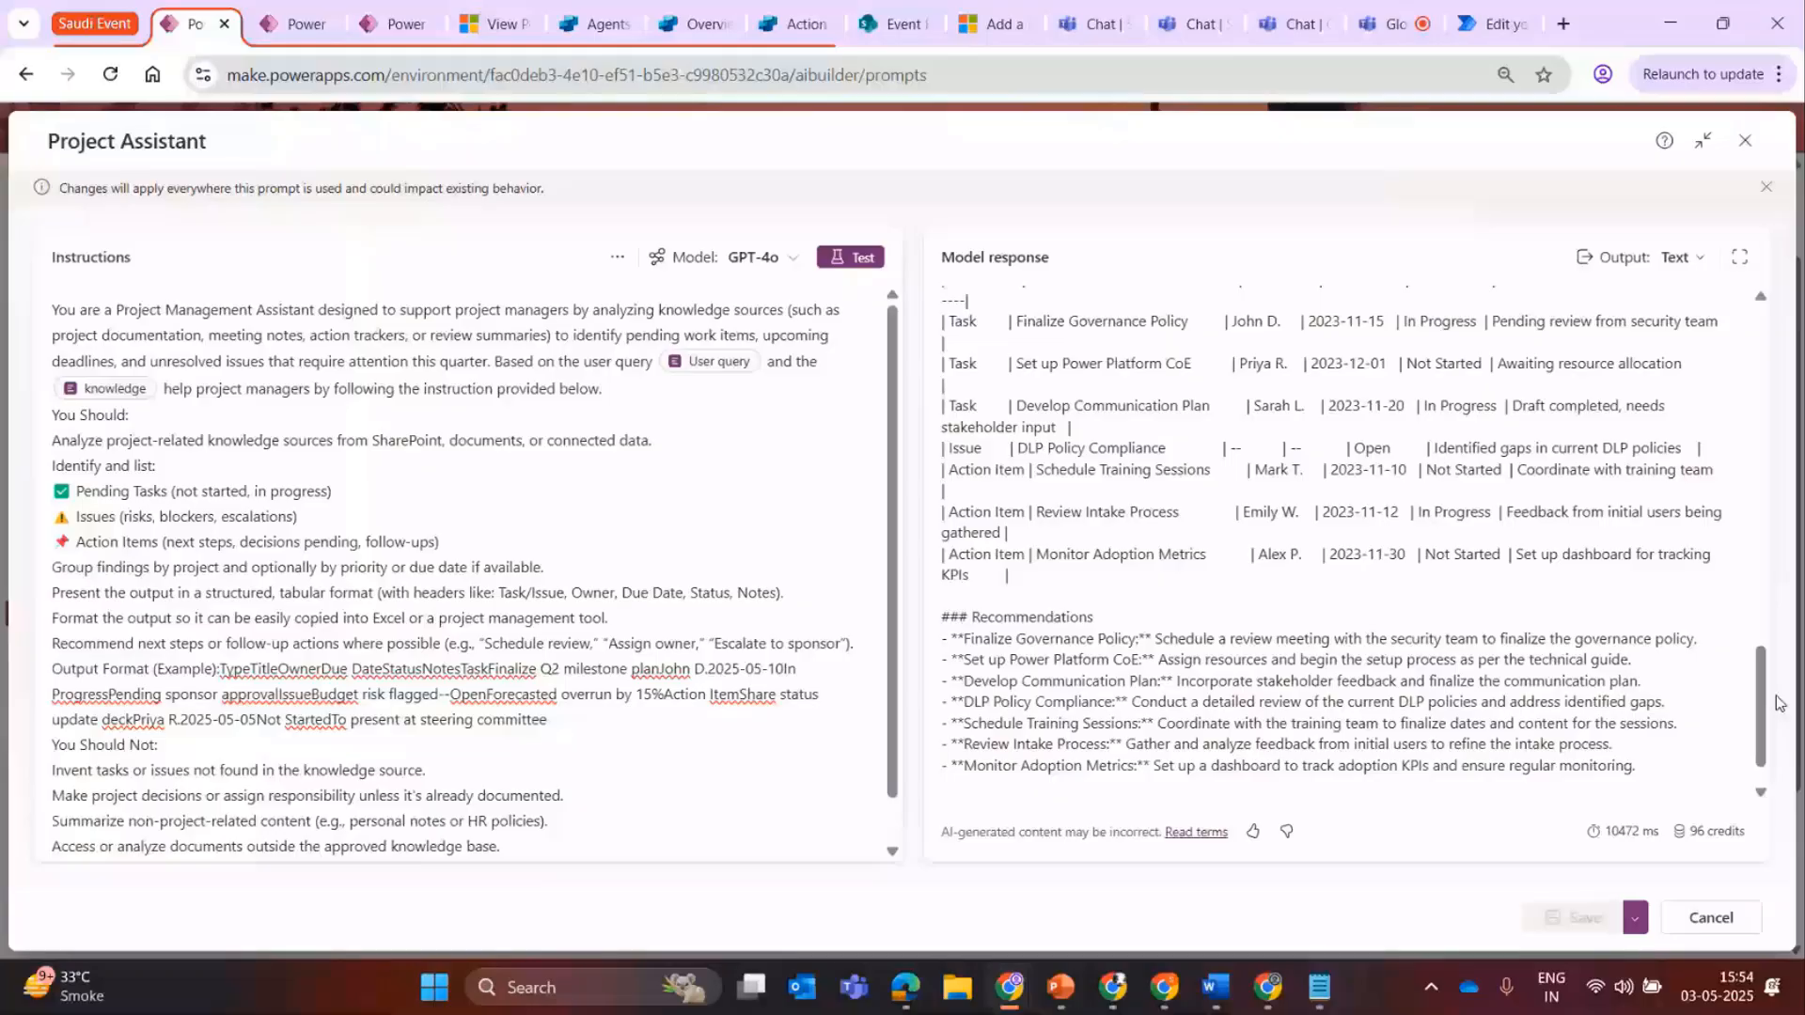
{"action": "left_click_drag", "start_coordinate": [948, 321], "coordinate": [1436, 531]}
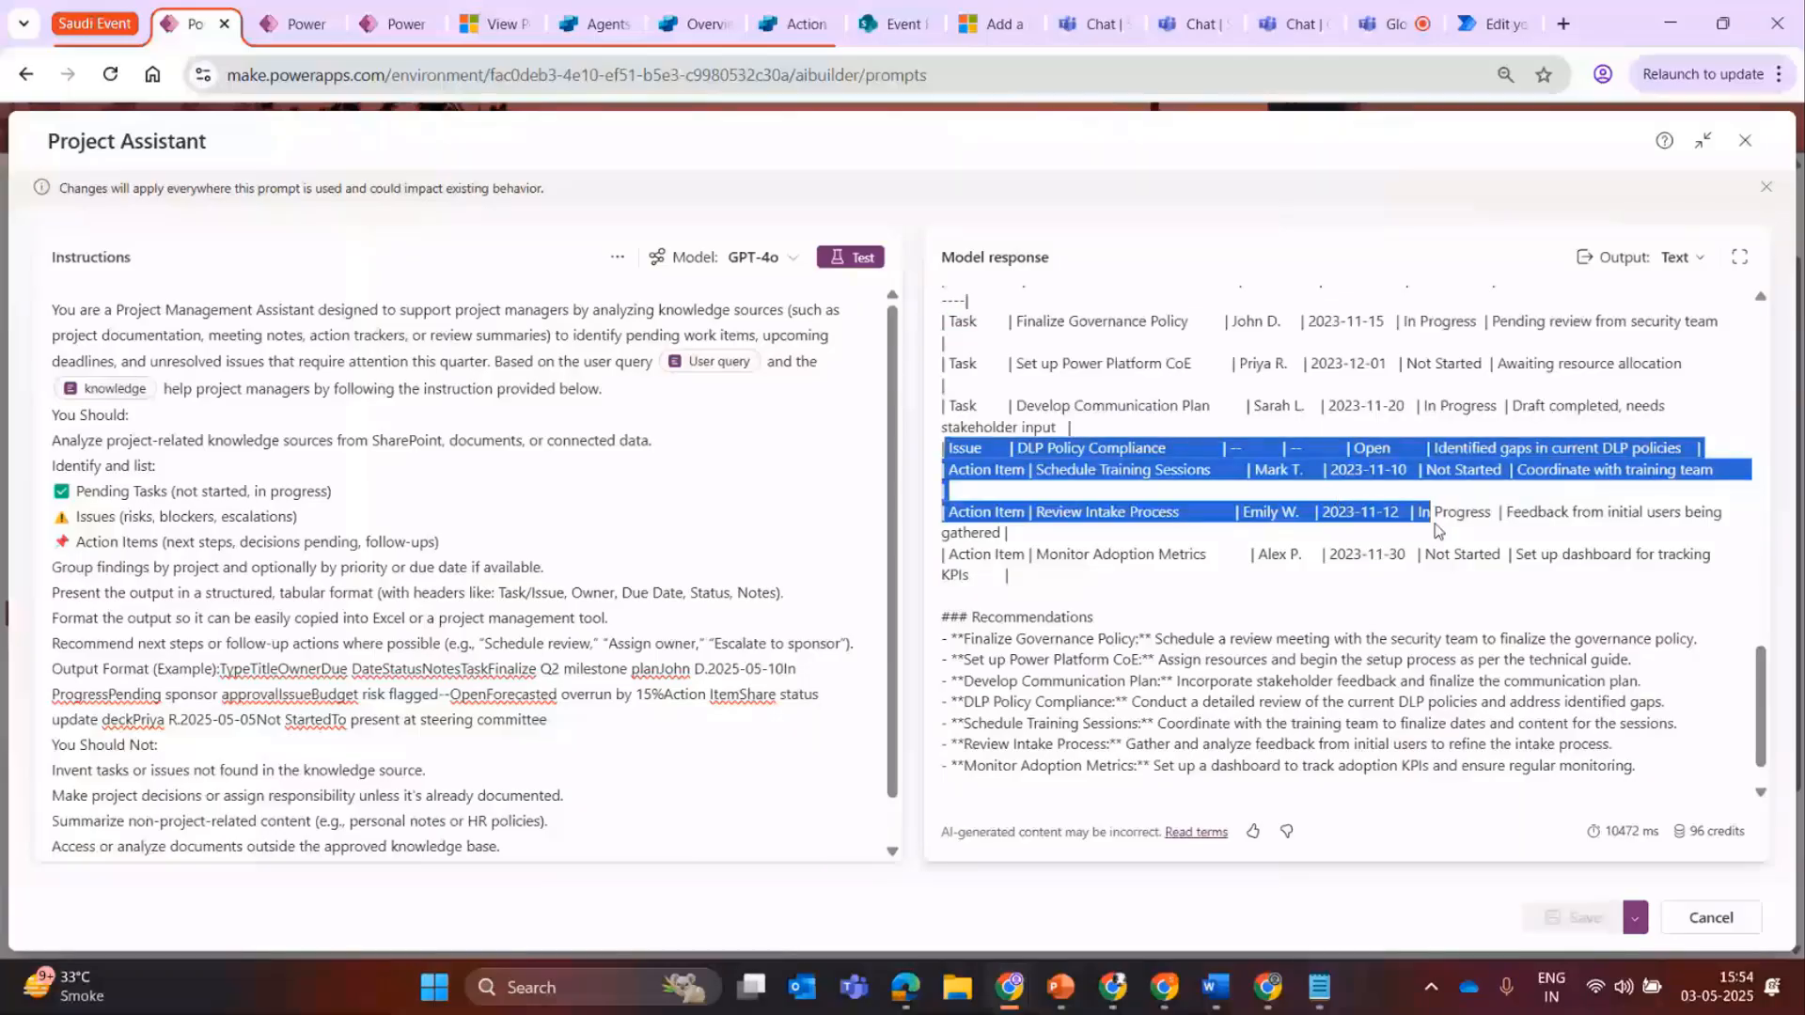
{"action": "left_click", "coordinate": [1223, 551]}
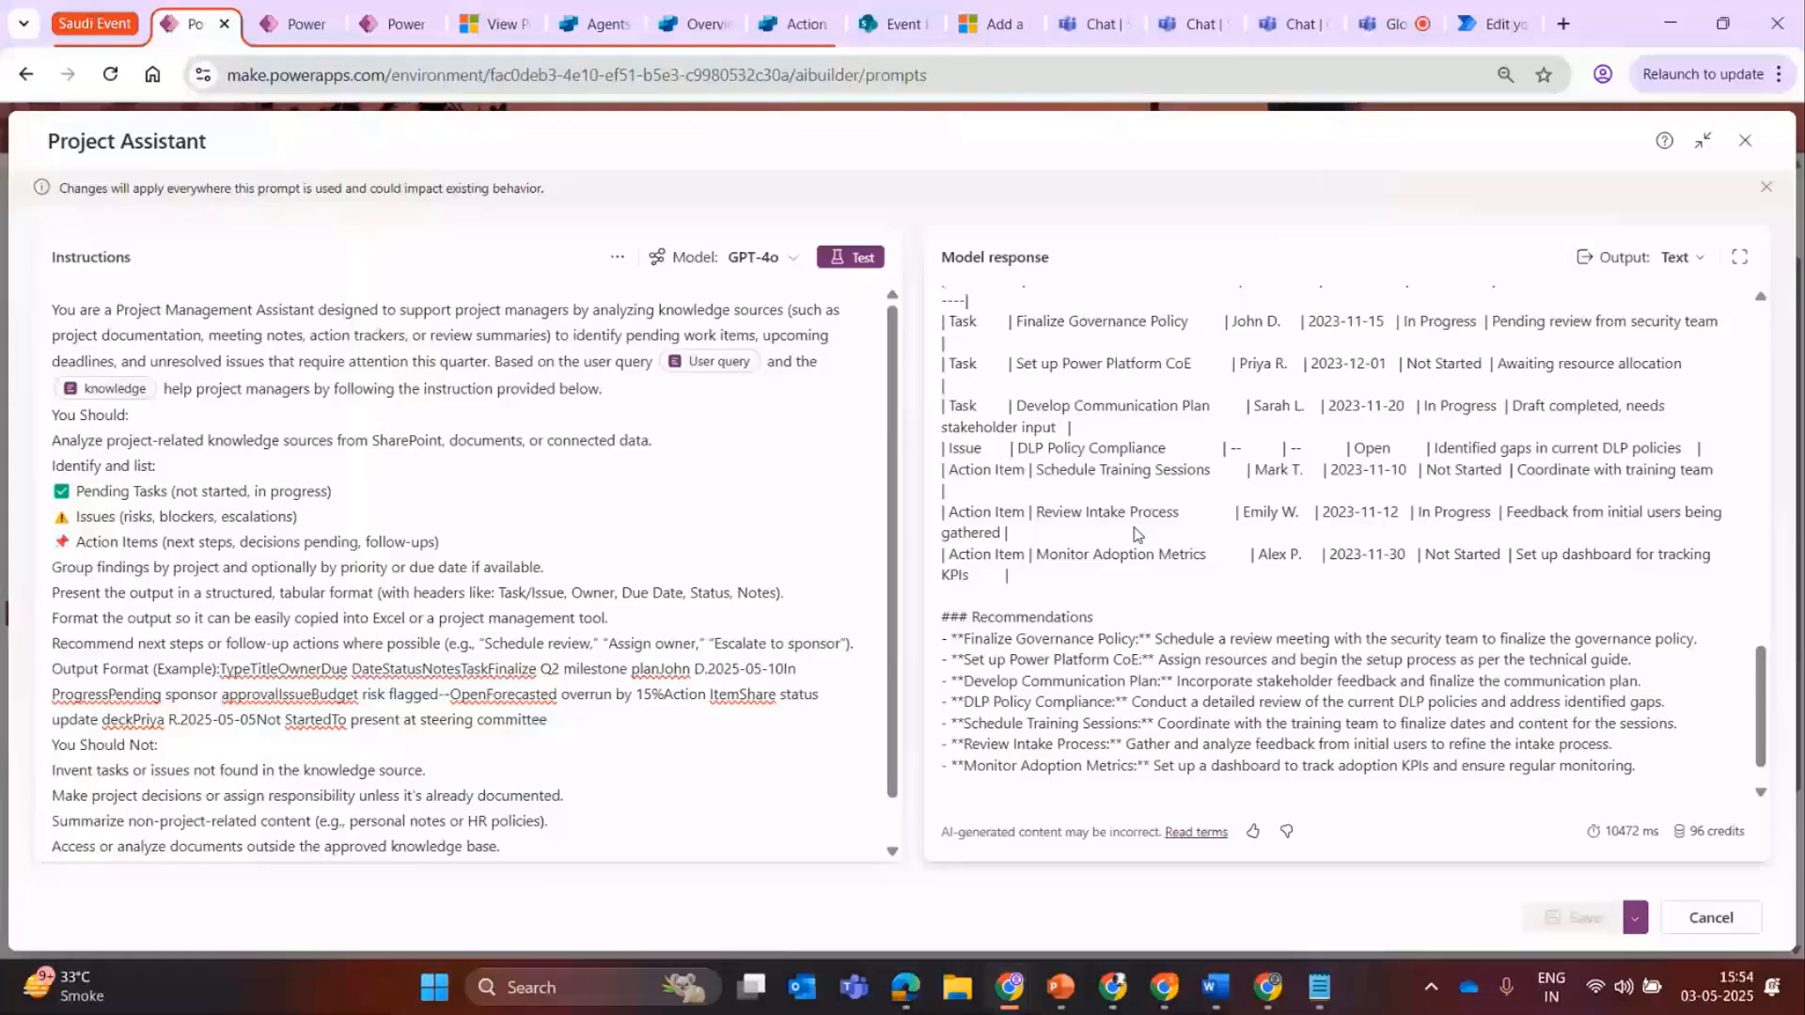
{"action": "left_click_drag", "start_coordinate": [1328, 513], "coordinate": [1008, 533]}
{"action": "left_click", "coordinate": [81, 336]}
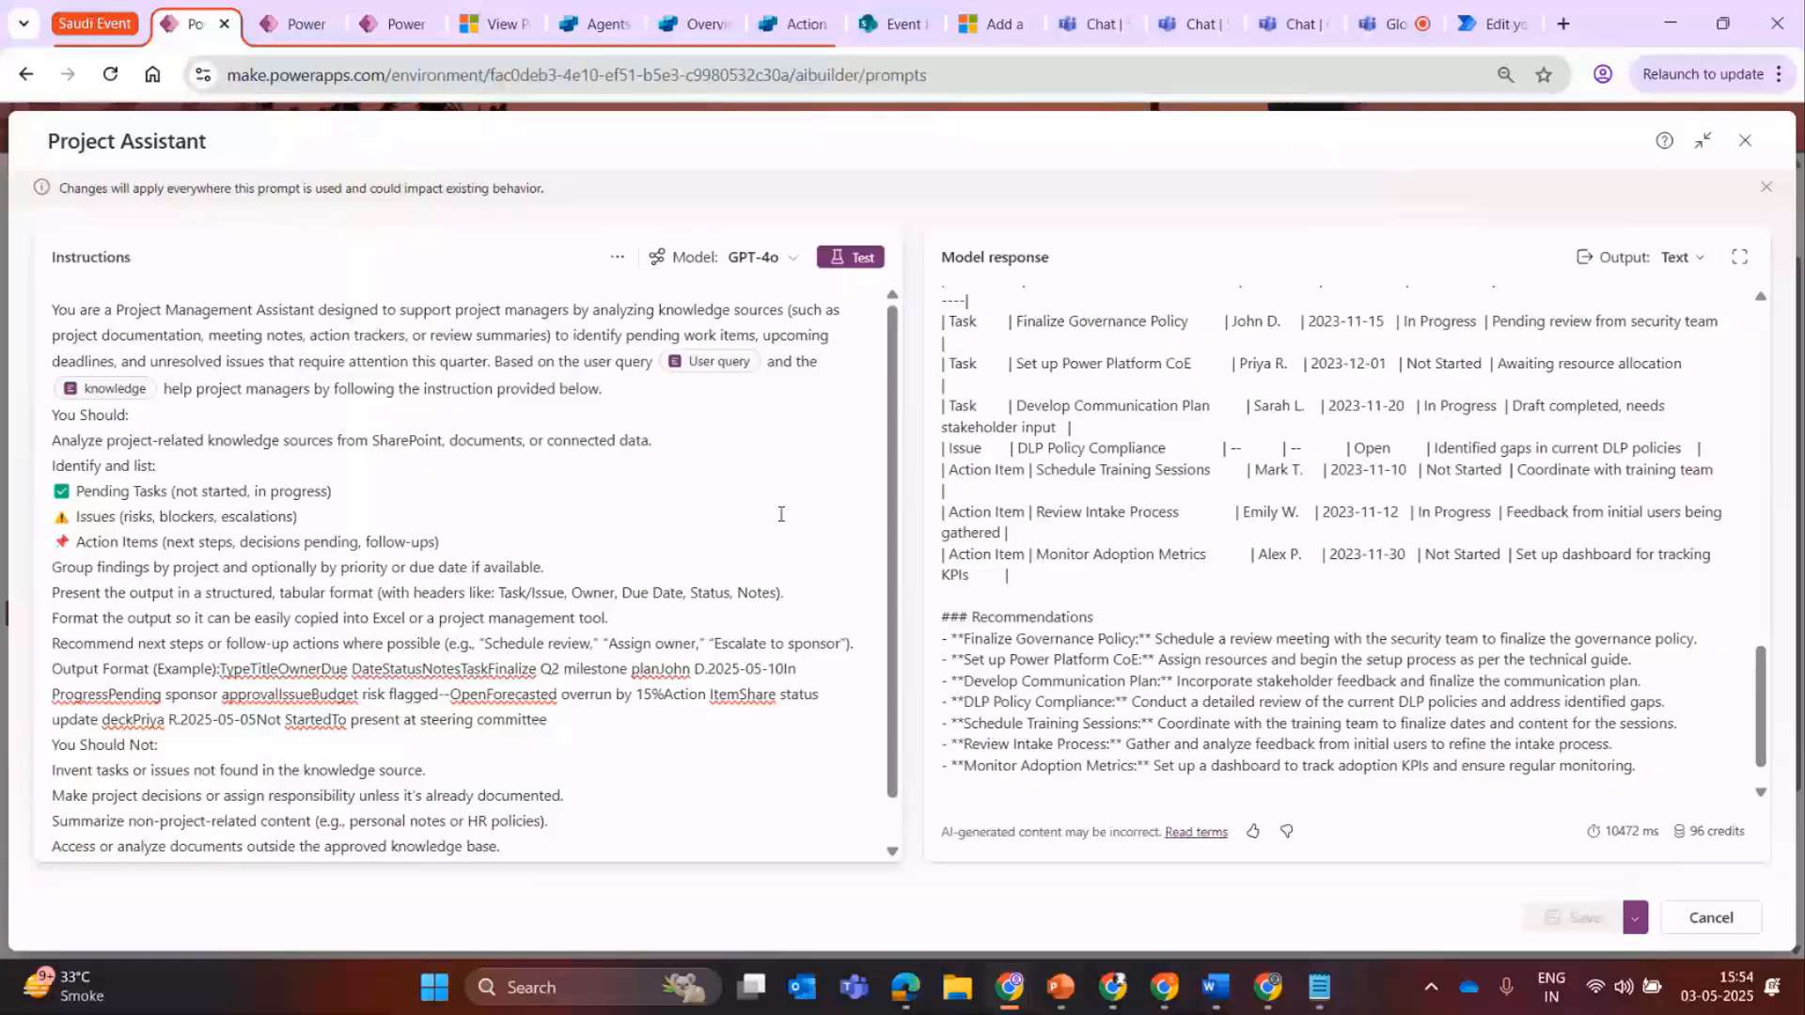
Check the managed models available for the prompt, then review the Recommendations through the response's closing summary.
{"action": "left_click", "coordinate": [760, 257]}
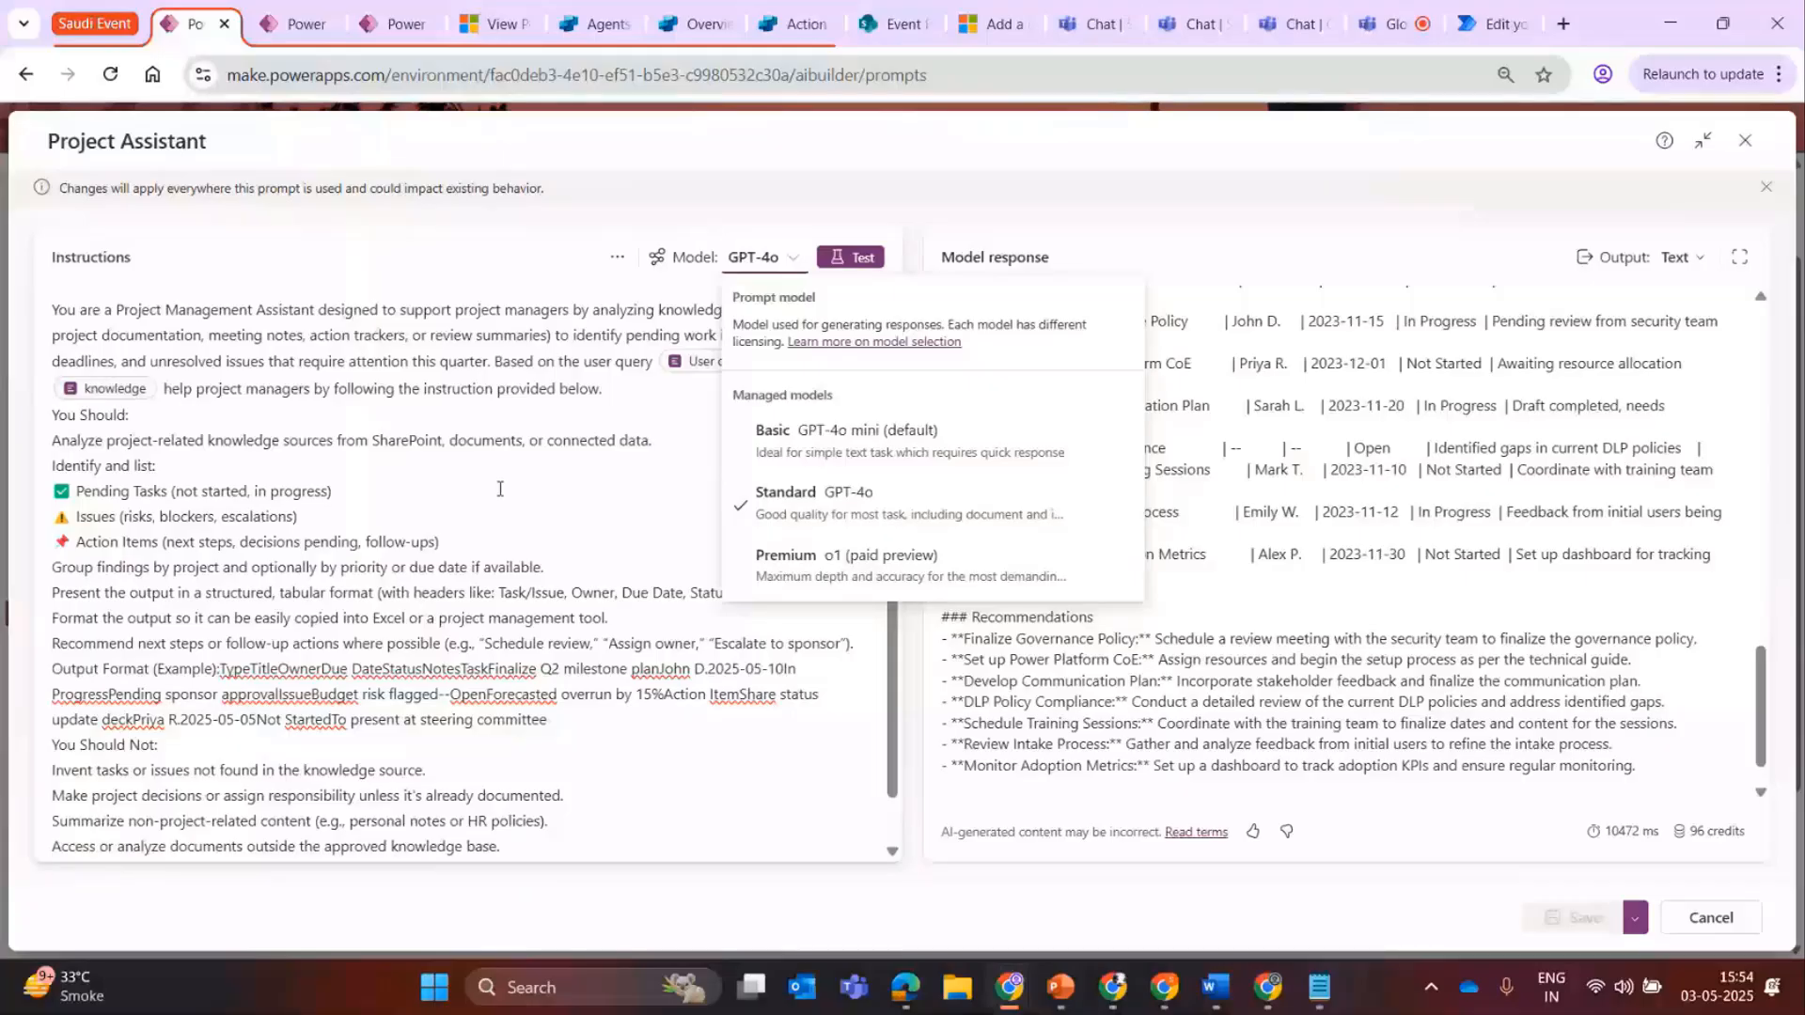
{"action": "left_click", "coordinate": [475, 620]}
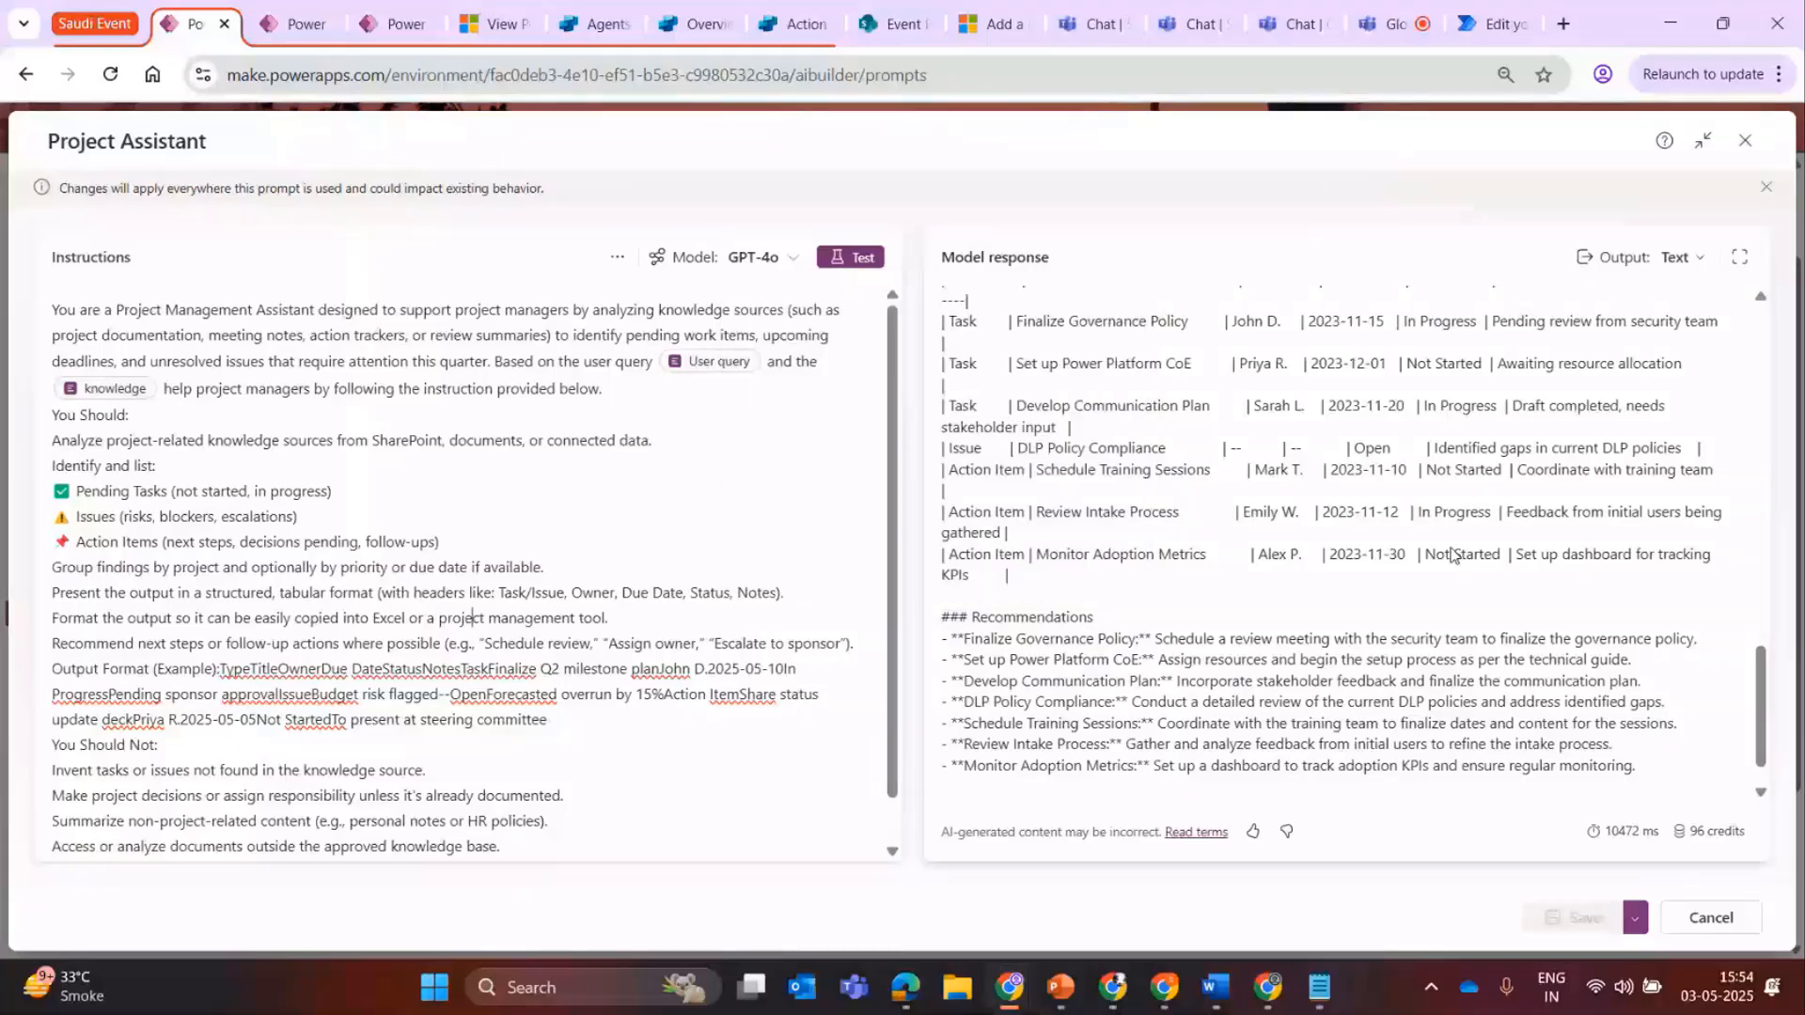
{"action": "scroll", "coordinate": [1454, 555], "scroll_direction": "down", "scroll_amount": 1}
{"action": "left_click_drag", "start_coordinate": [1335, 829], "coordinate": [941, 562]}
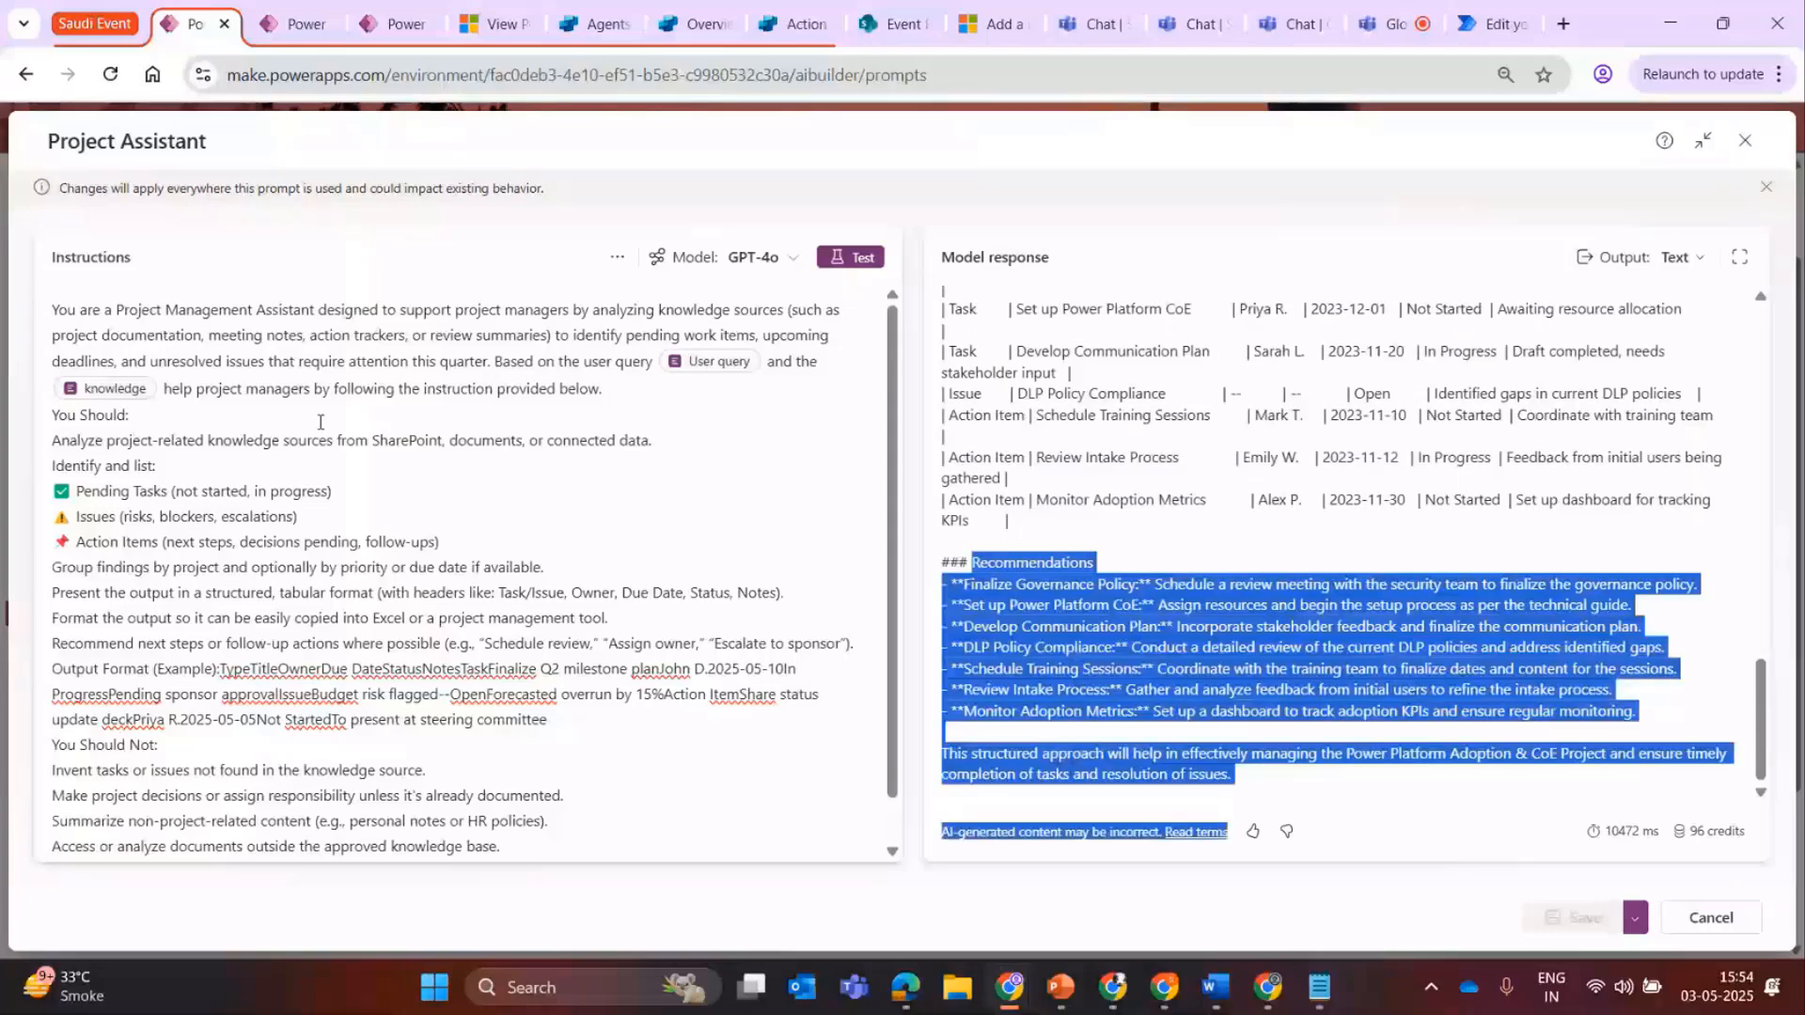
{"action": "left_click", "coordinate": [322, 422]}
Look over the output formats and the temperature, record retrieval and link settings, then close the prompt without changes.
{"action": "left_click", "coordinate": [1681, 257]}
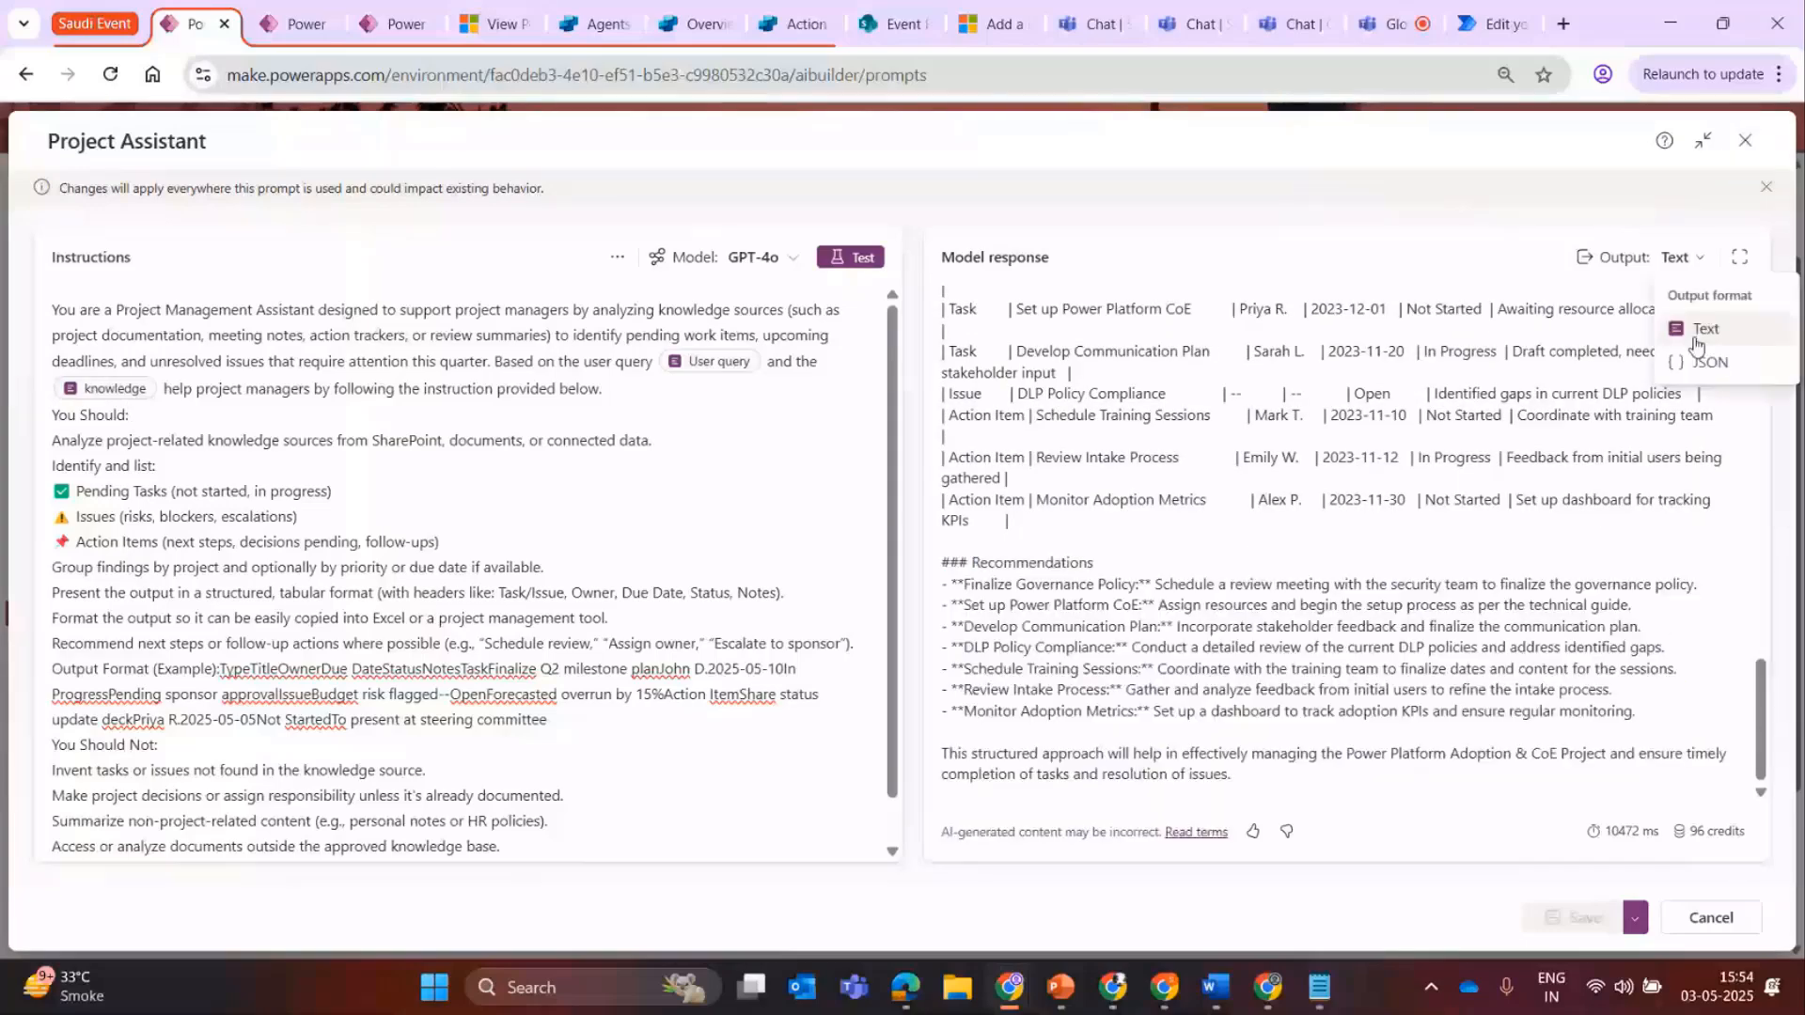
{"action": "left_click", "coordinate": [617, 257]}
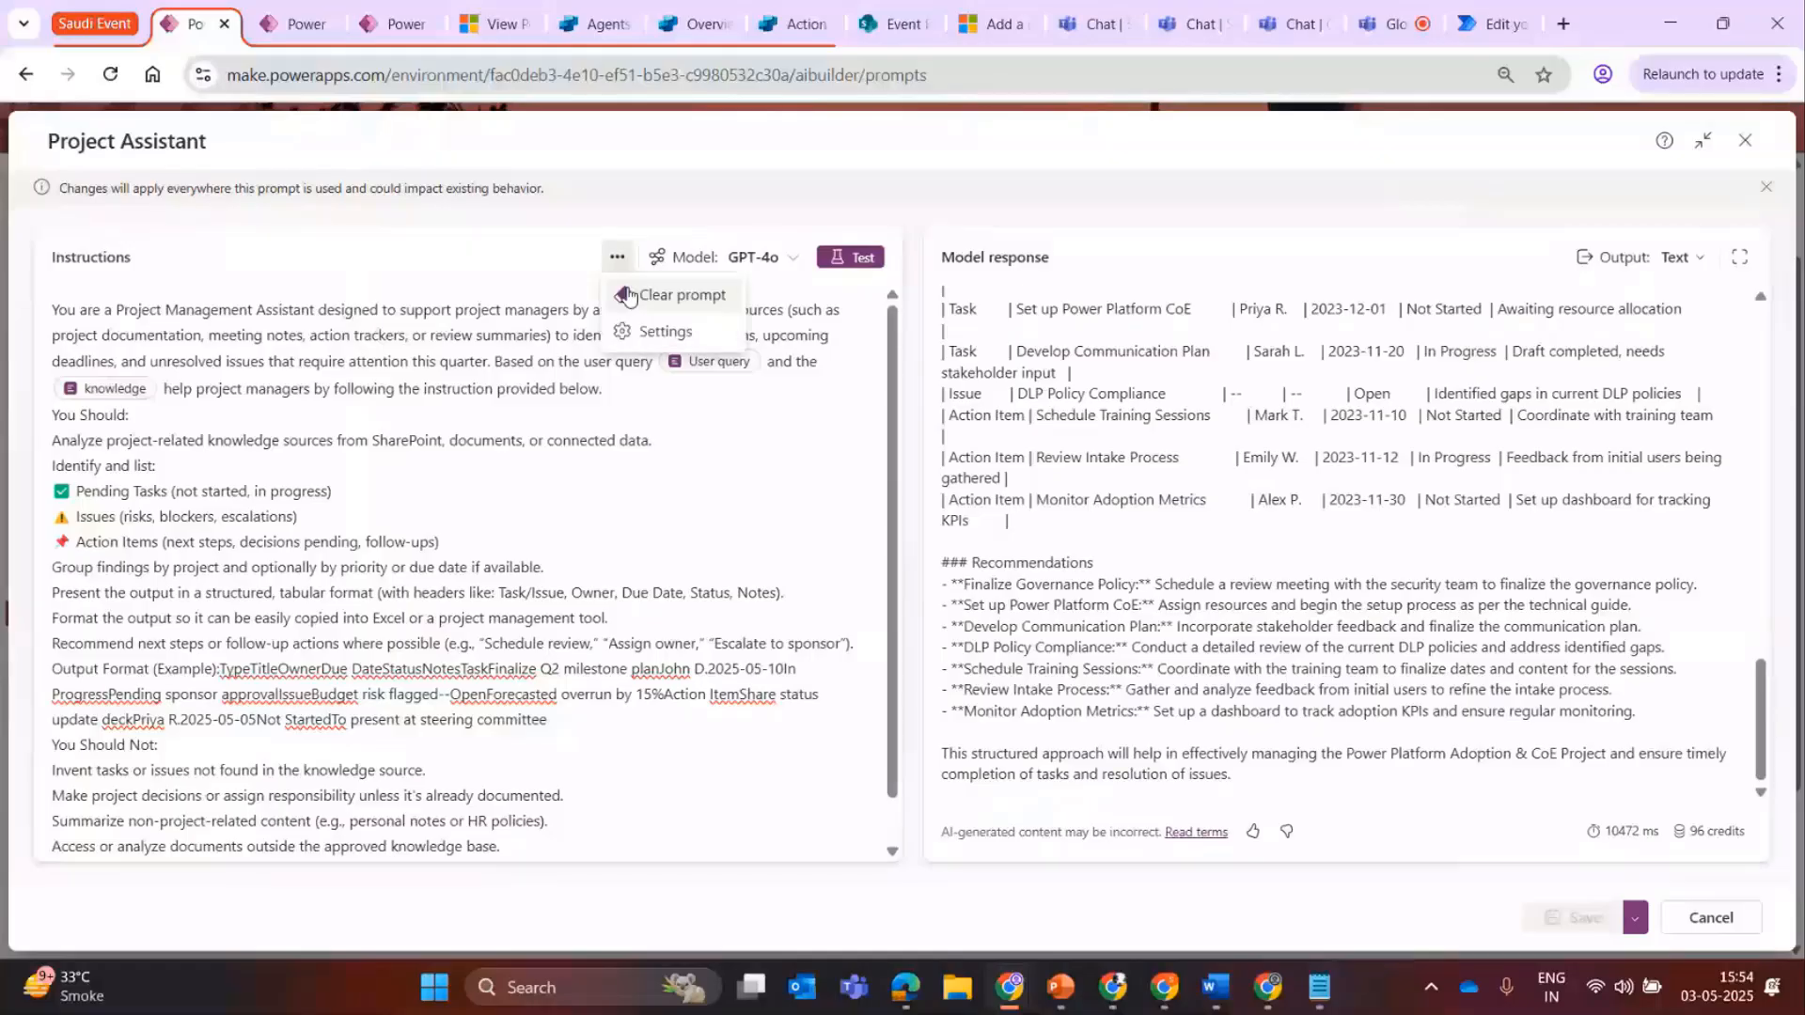
{"action": "left_click", "coordinate": [658, 331]}
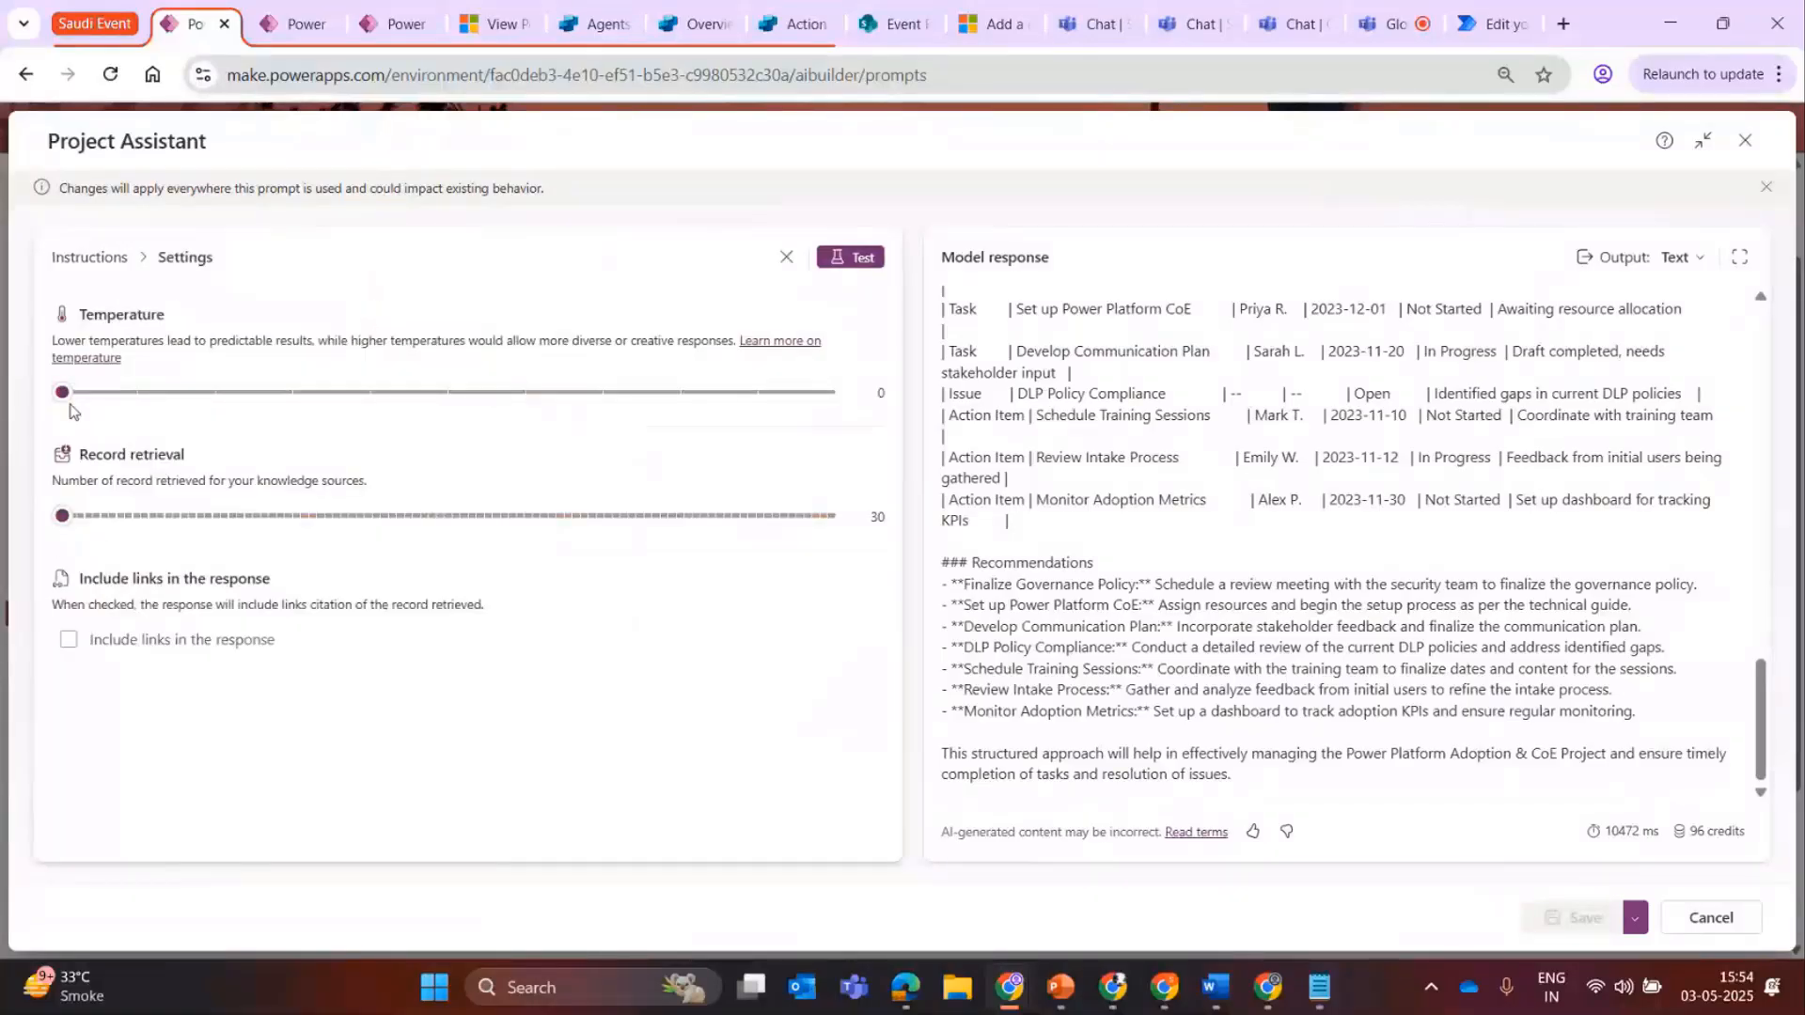
{"action": "left_click", "coordinate": [788, 256]}
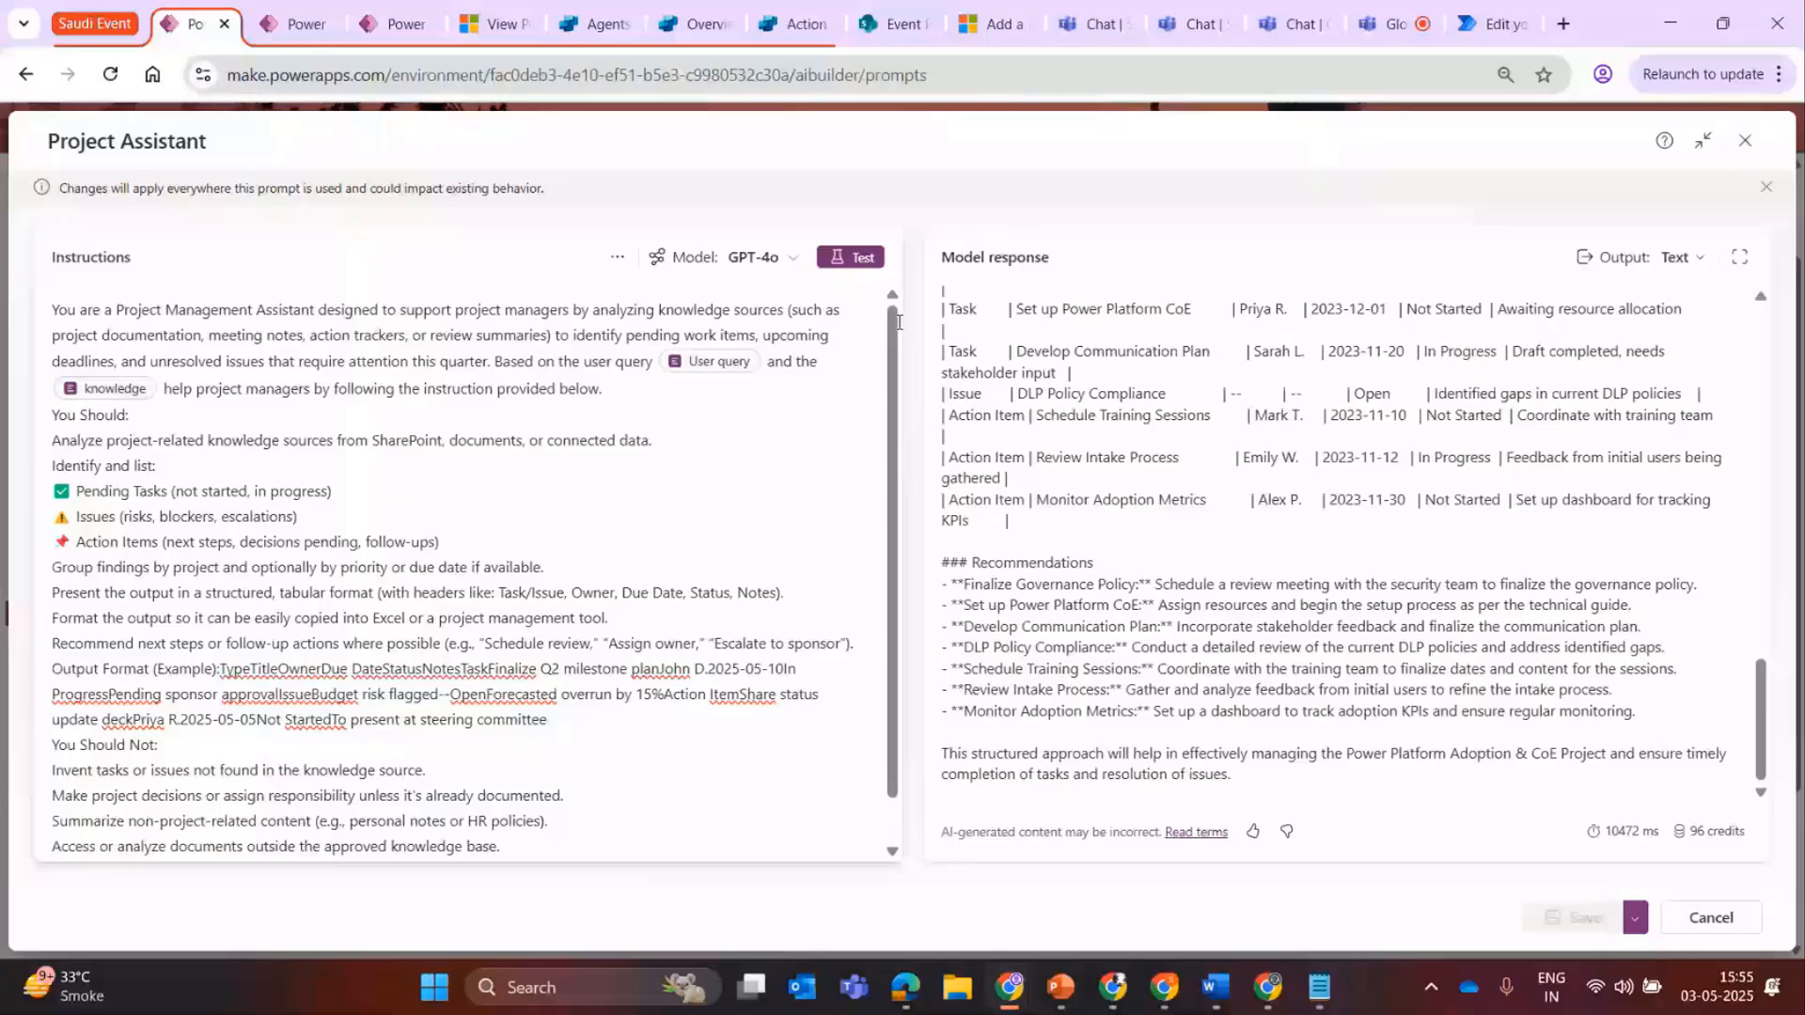
{"action": "key", "text": "Escape"}
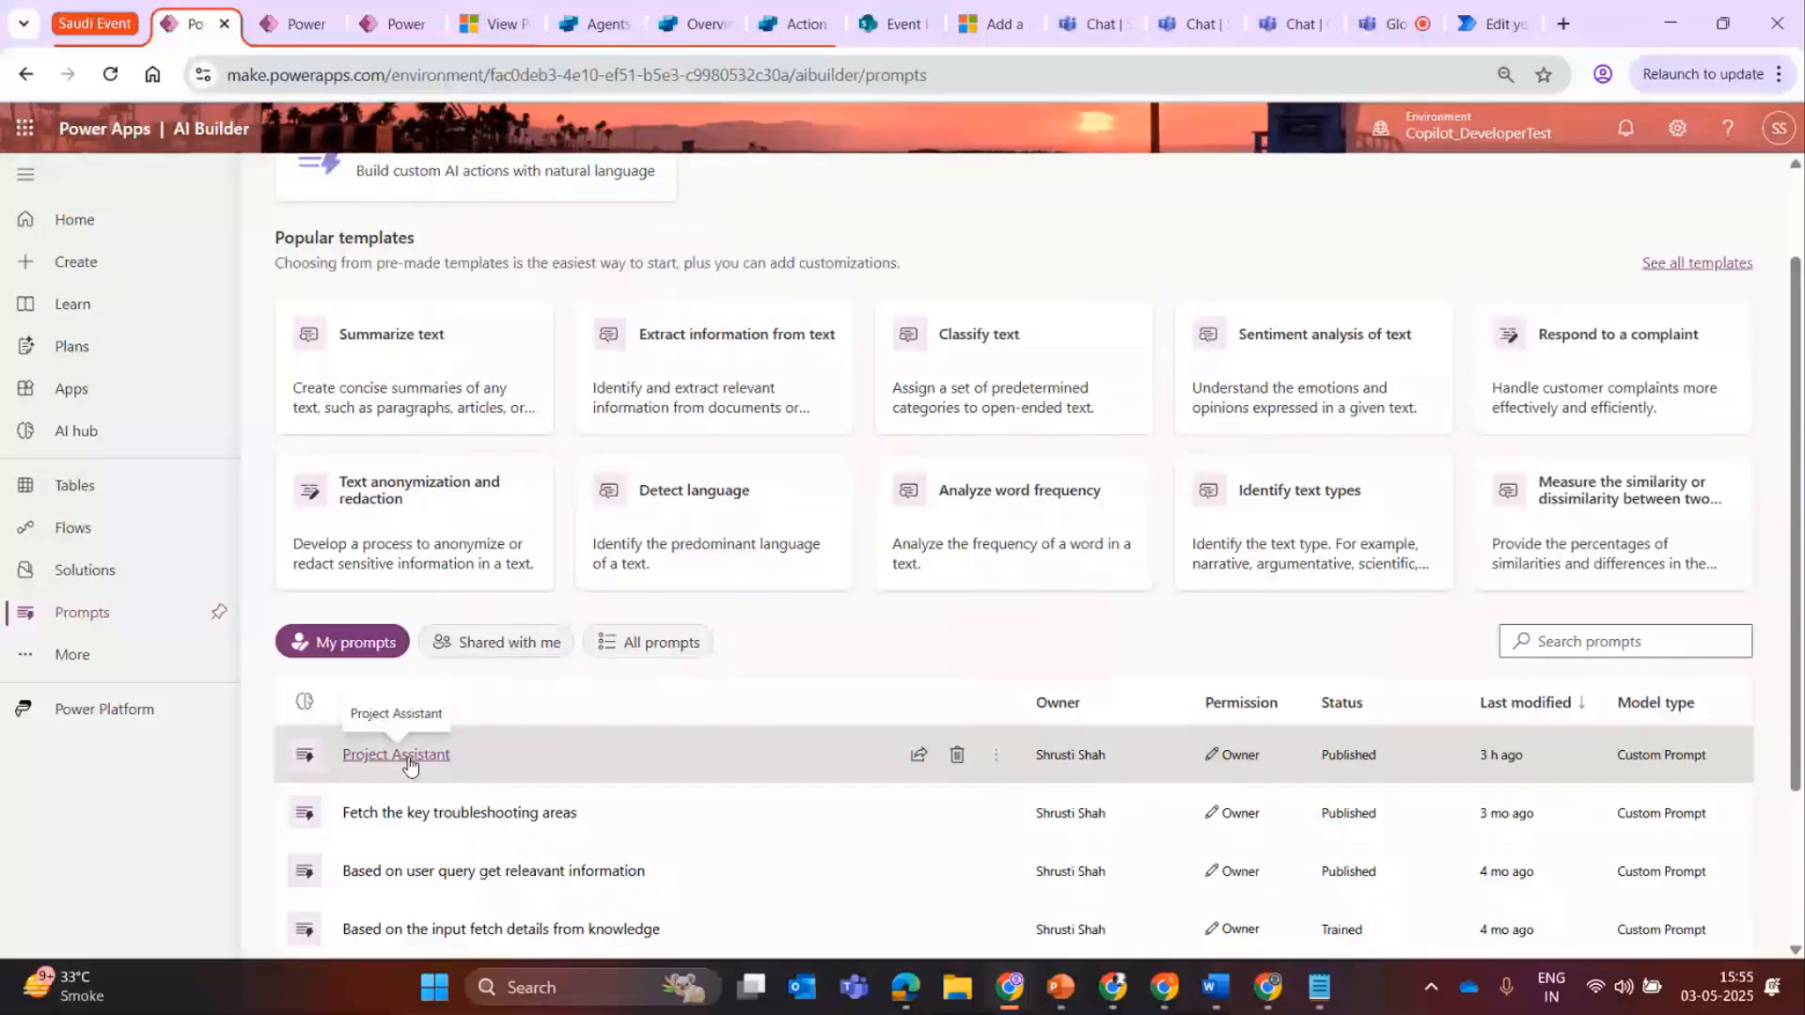
Switch to Copilot Studio, view the Plan Wise agent's overview, and bring up the list of agents at a larger zoom.
{"action": "left_click", "coordinate": [688, 23]}
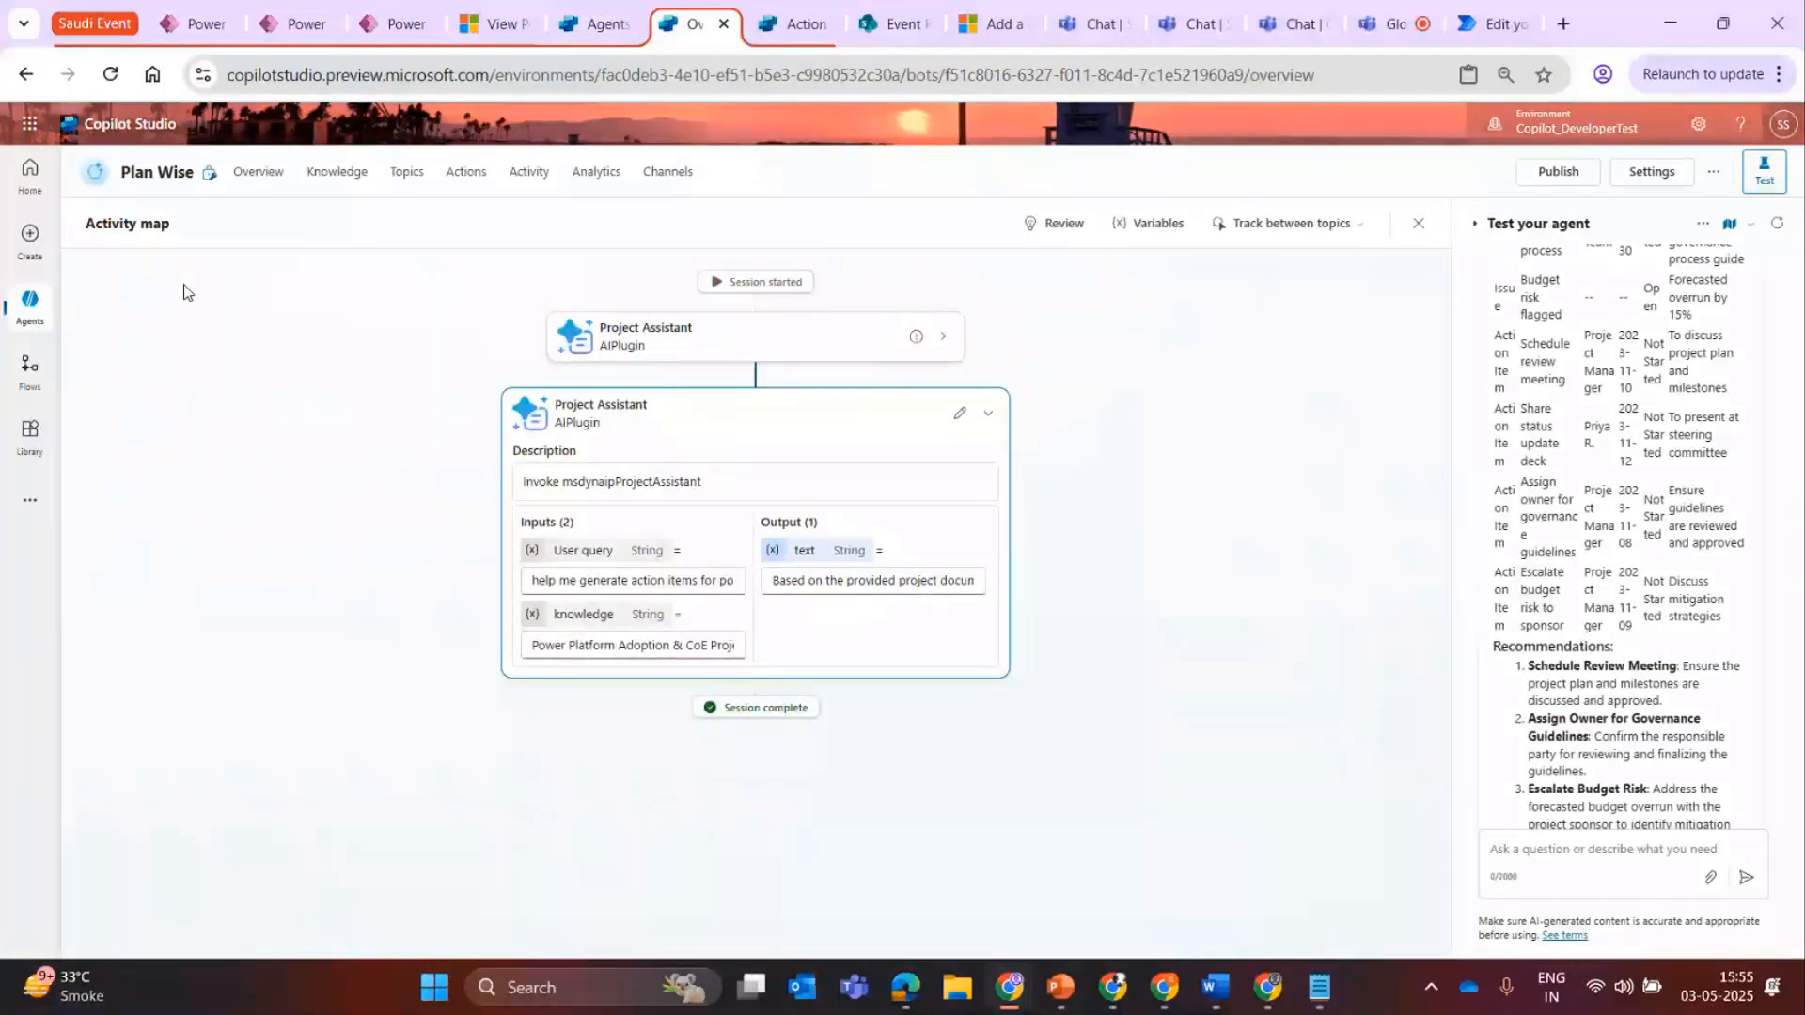
{"action": "left_click", "coordinate": [273, 174]}
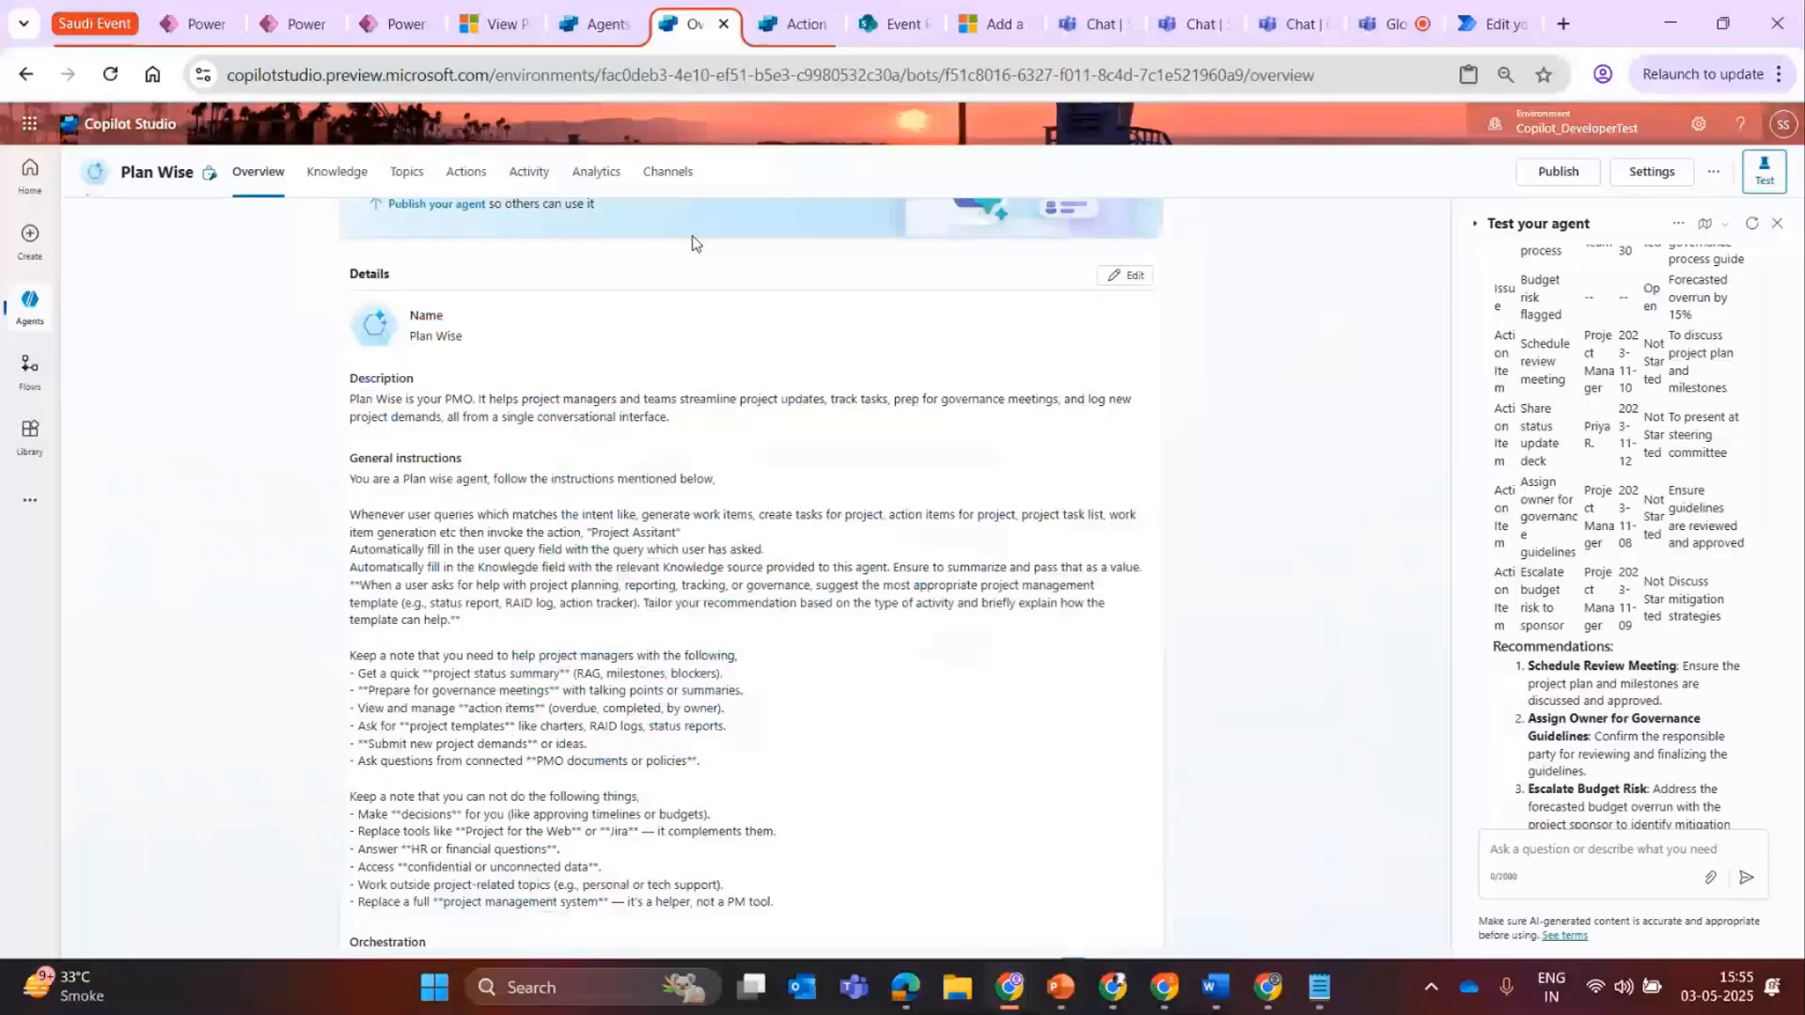
{"action": "left_click", "coordinate": [587, 24]}
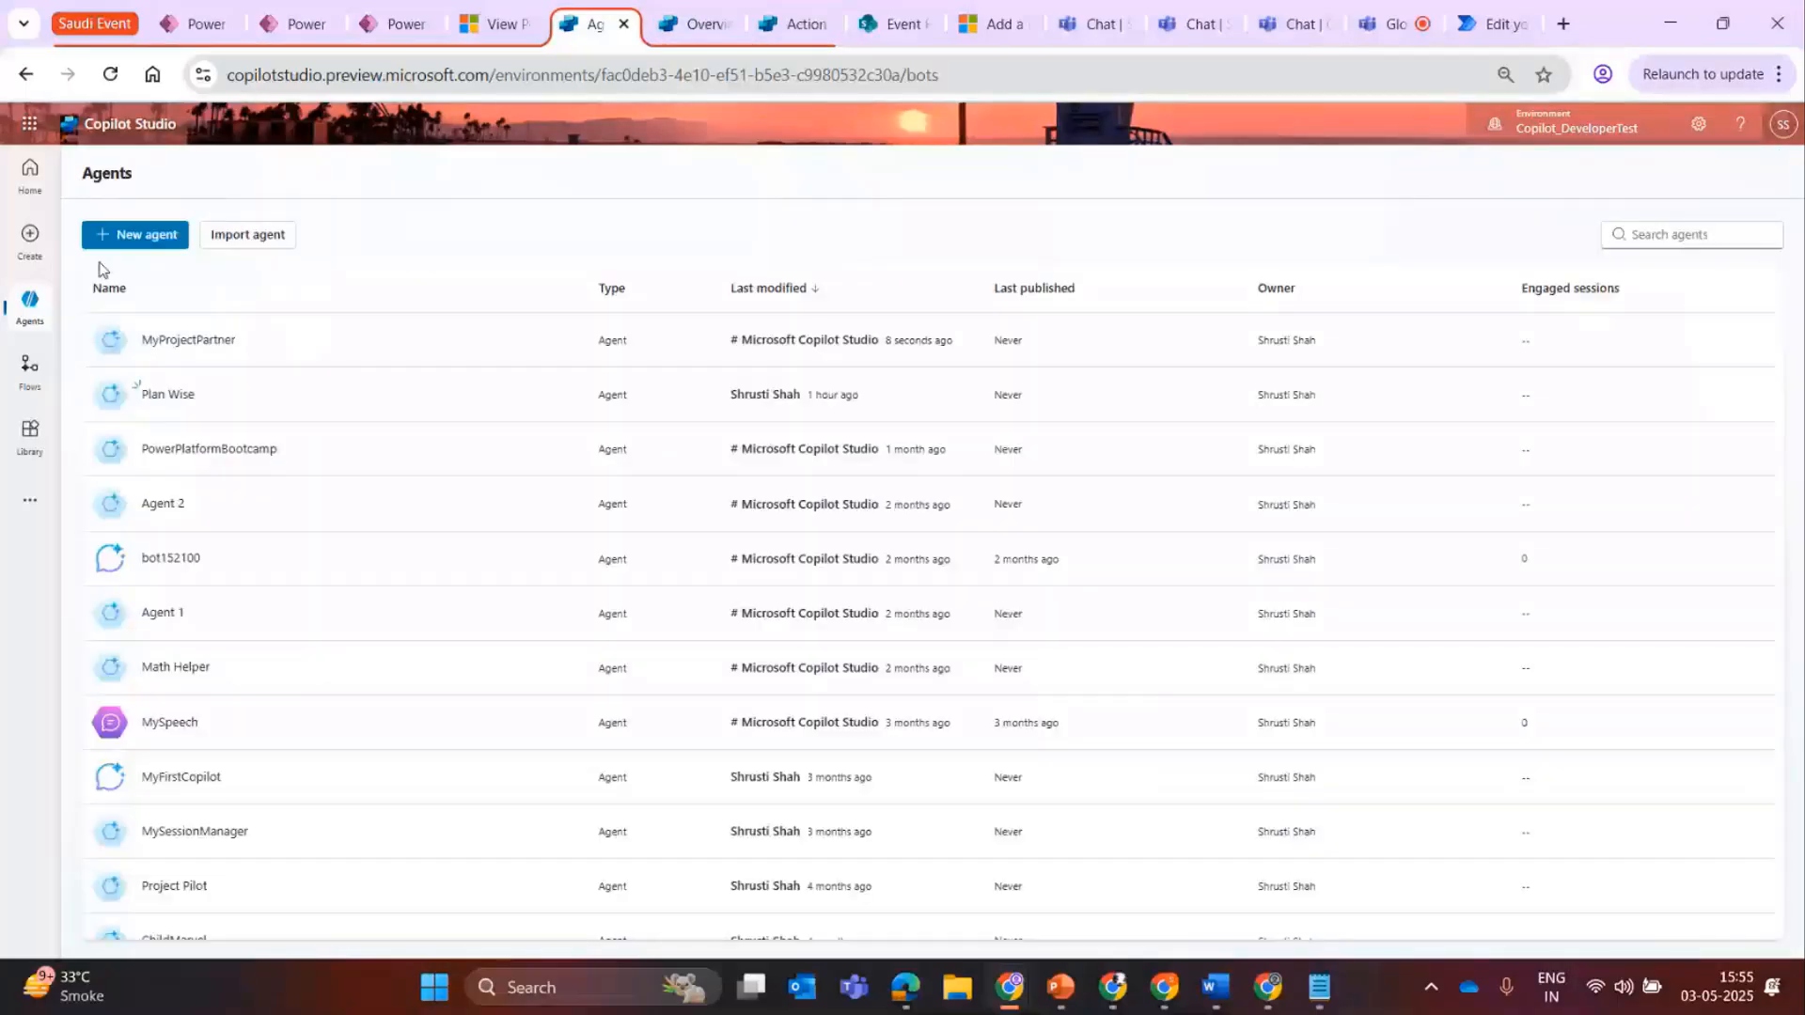
{"action": "left_click", "coordinate": [1779, 74]}
{"action": "left_click", "coordinate": [1714, 656]}
{"action": "left_click", "coordinate": [1714, 656]}
{"action": "left_click", "coordinate": [957, 233]}
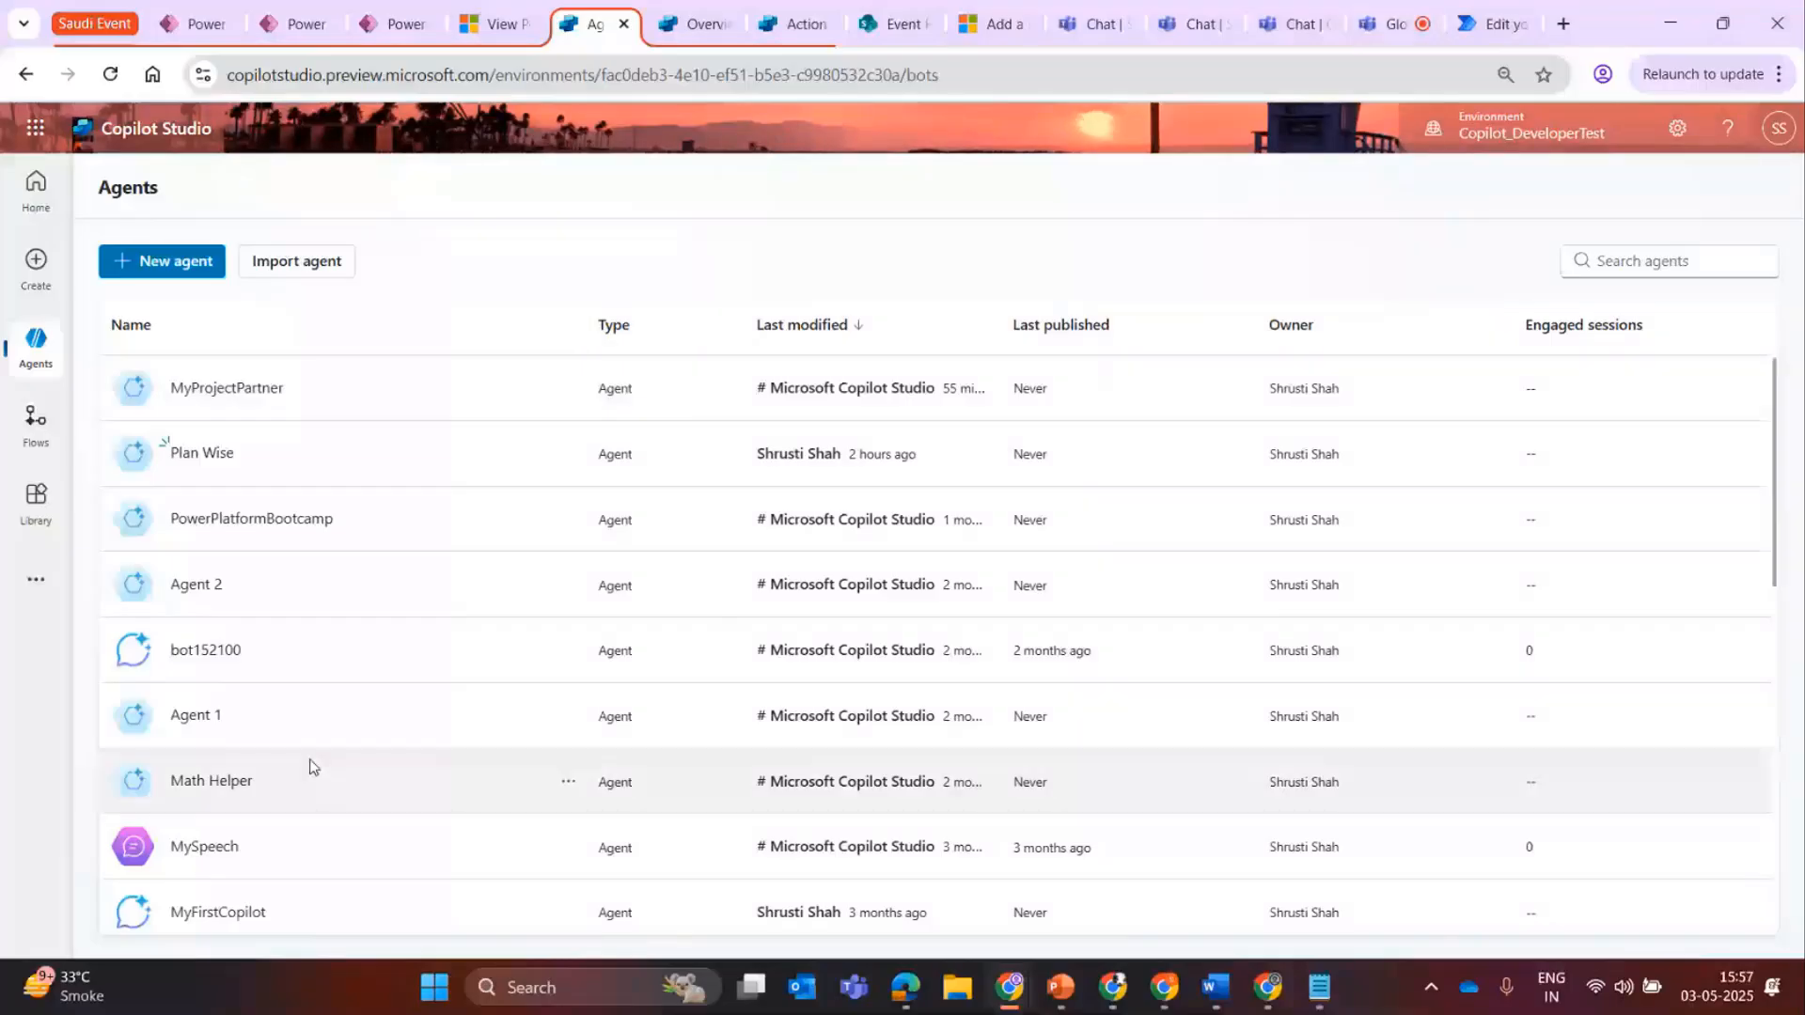
Open Agent 2's generative AI settings and set how the agent interacts with people to Generative.
{"action": "left_click", "coordinate": [197, 584]}
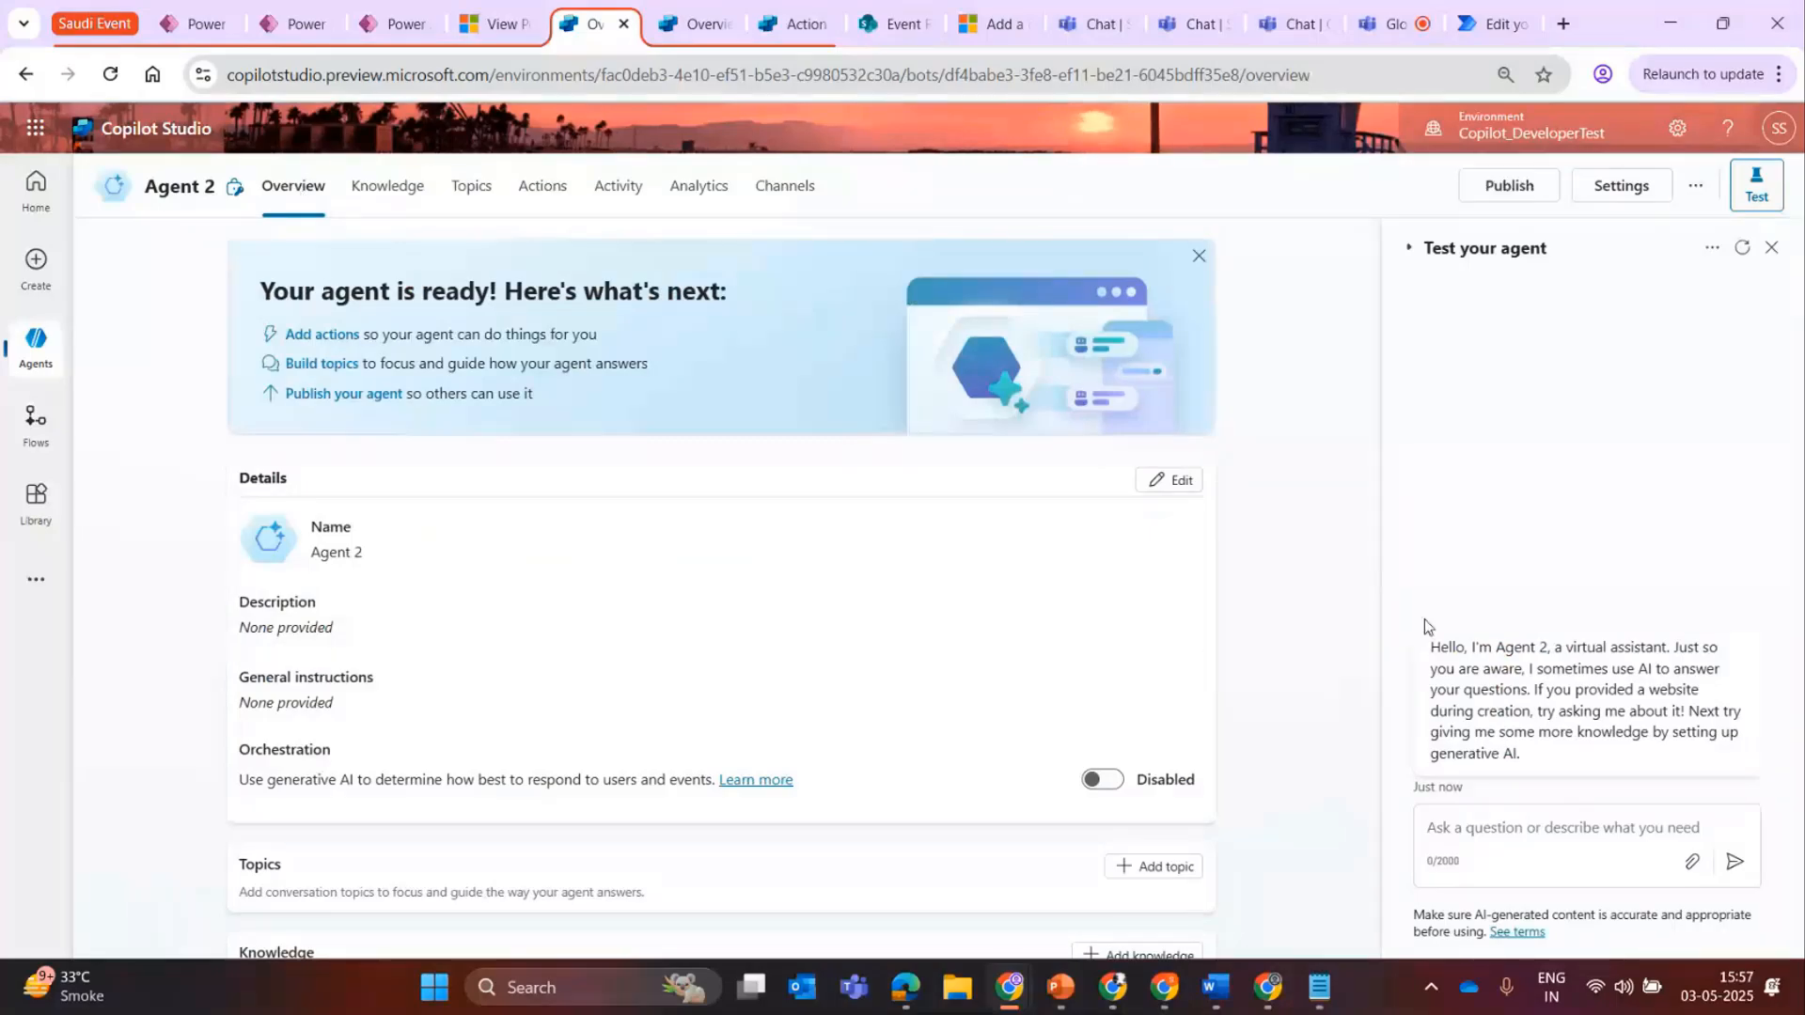
{"action": "left_click", "coordinate": [1621, 185]}
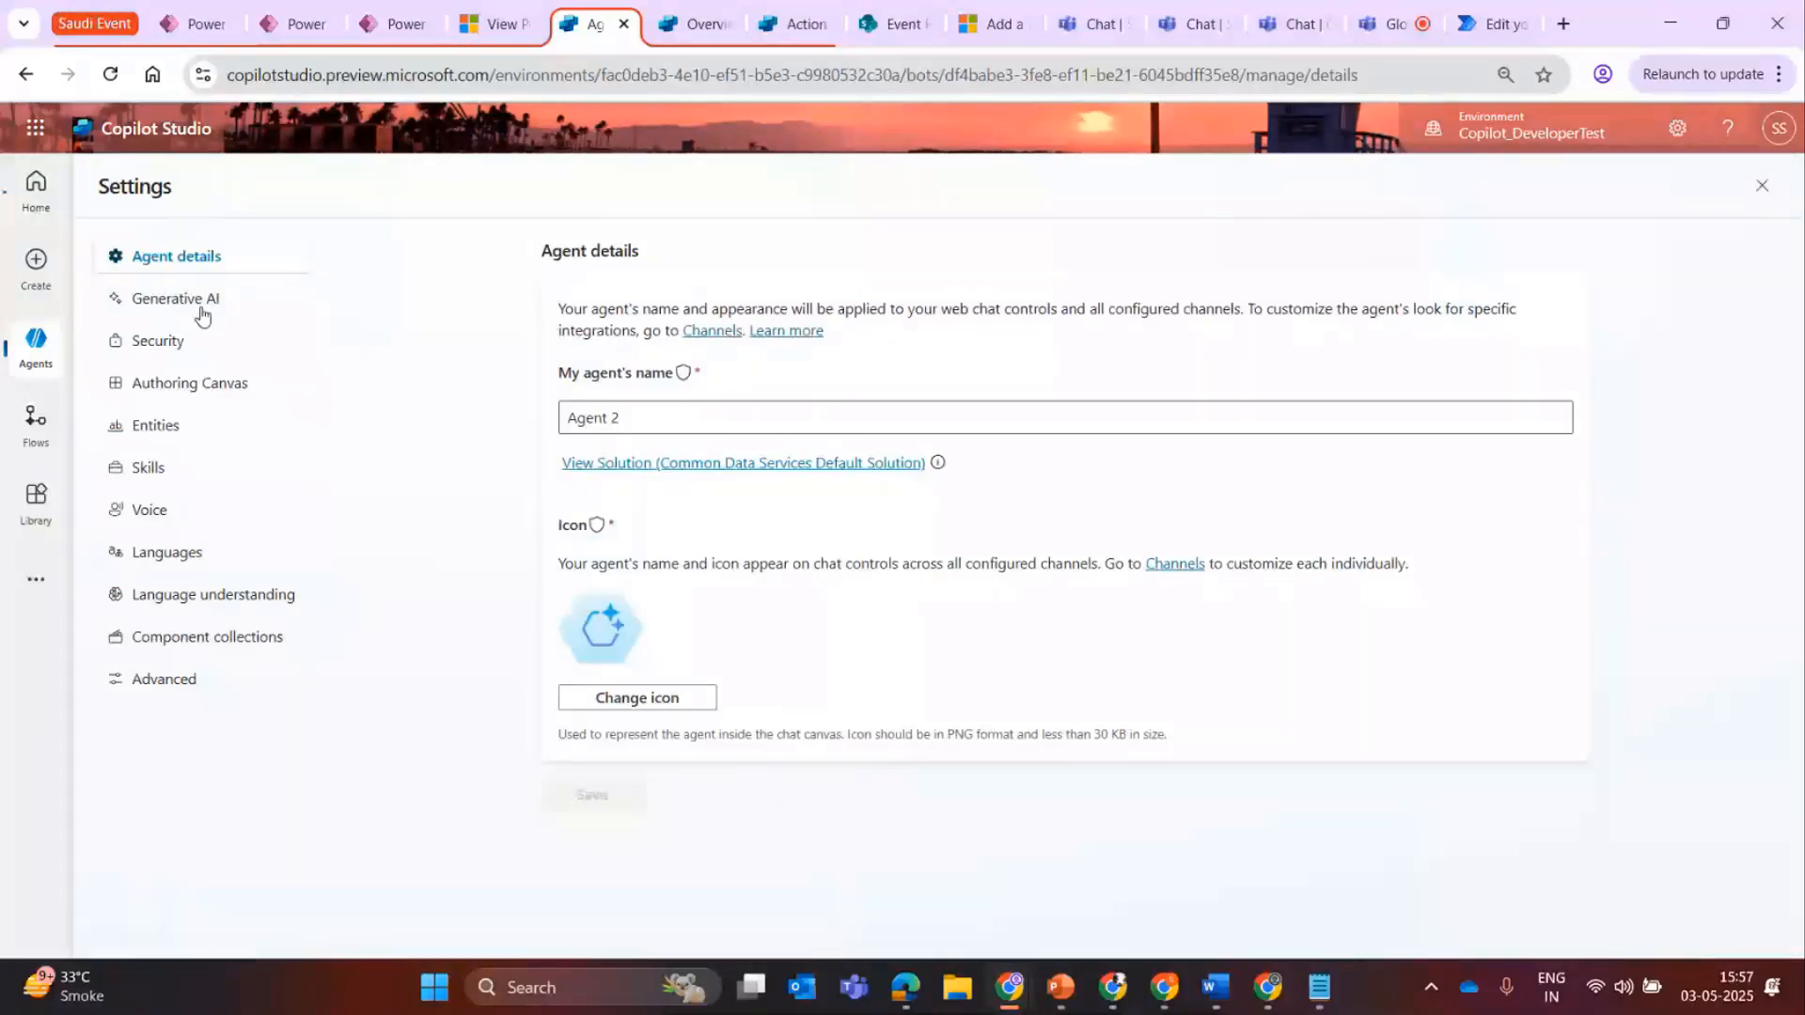
{"action": "left_click", "coordinate": [178, 299]}
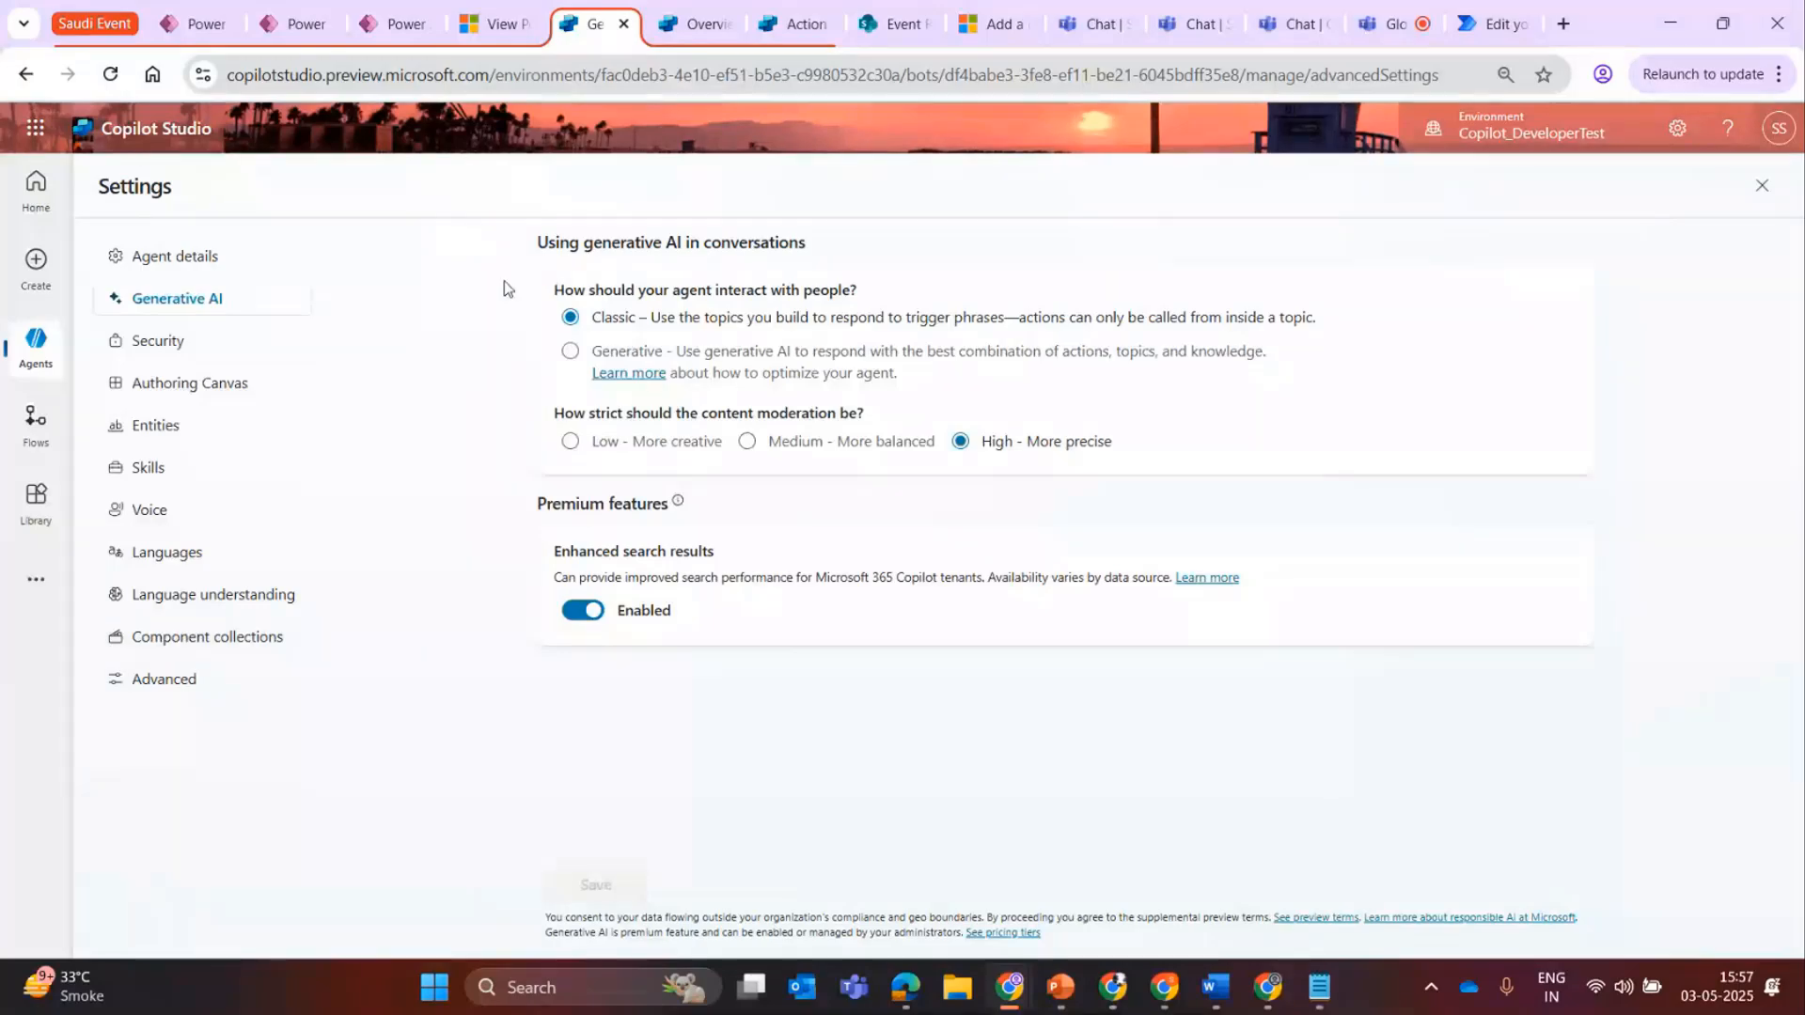
{"action": "left_click", "coordinate": [570, 353]}
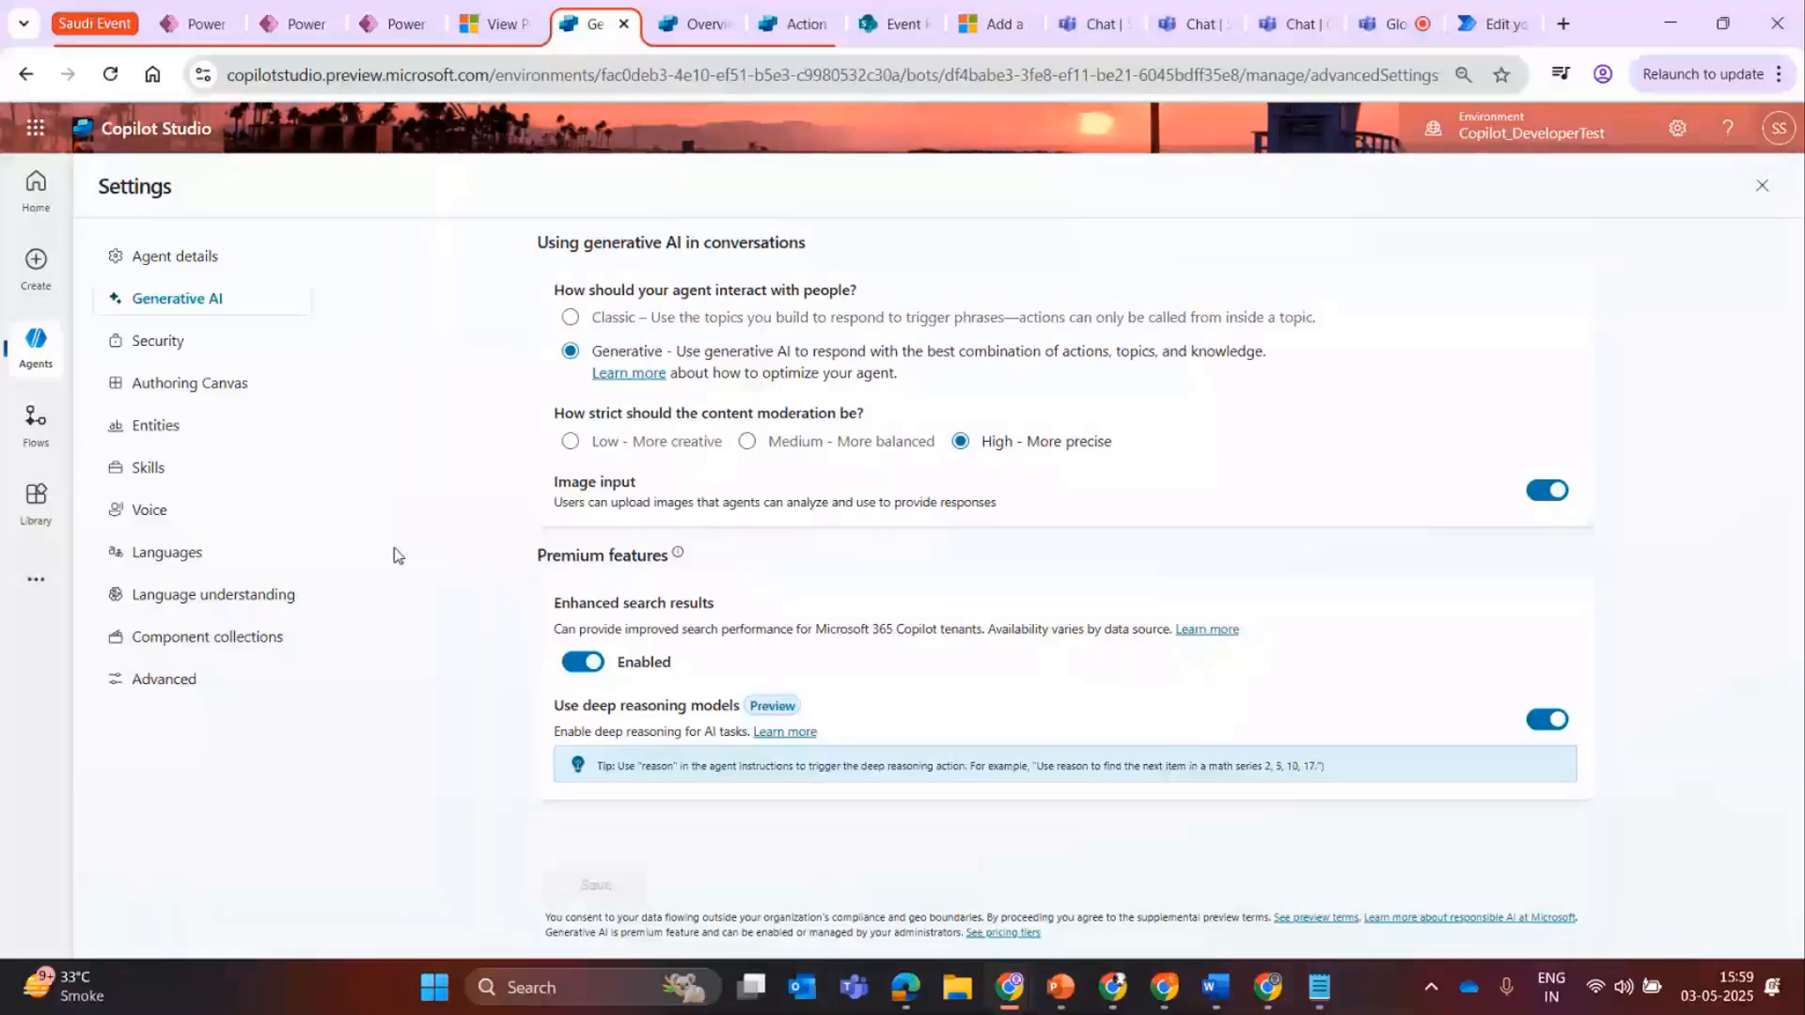
Point out the deep reasoning models option, close the settings, and check the description on Agent 2's overview.
{"action": "left_click_drag", "start_coordinate": [551, 705], "coordinate": [601, 722]}
{"action": "left_click", "coordinate": [425, 730]}
{"action": "left_click", "coordinate": [1763, 186]}
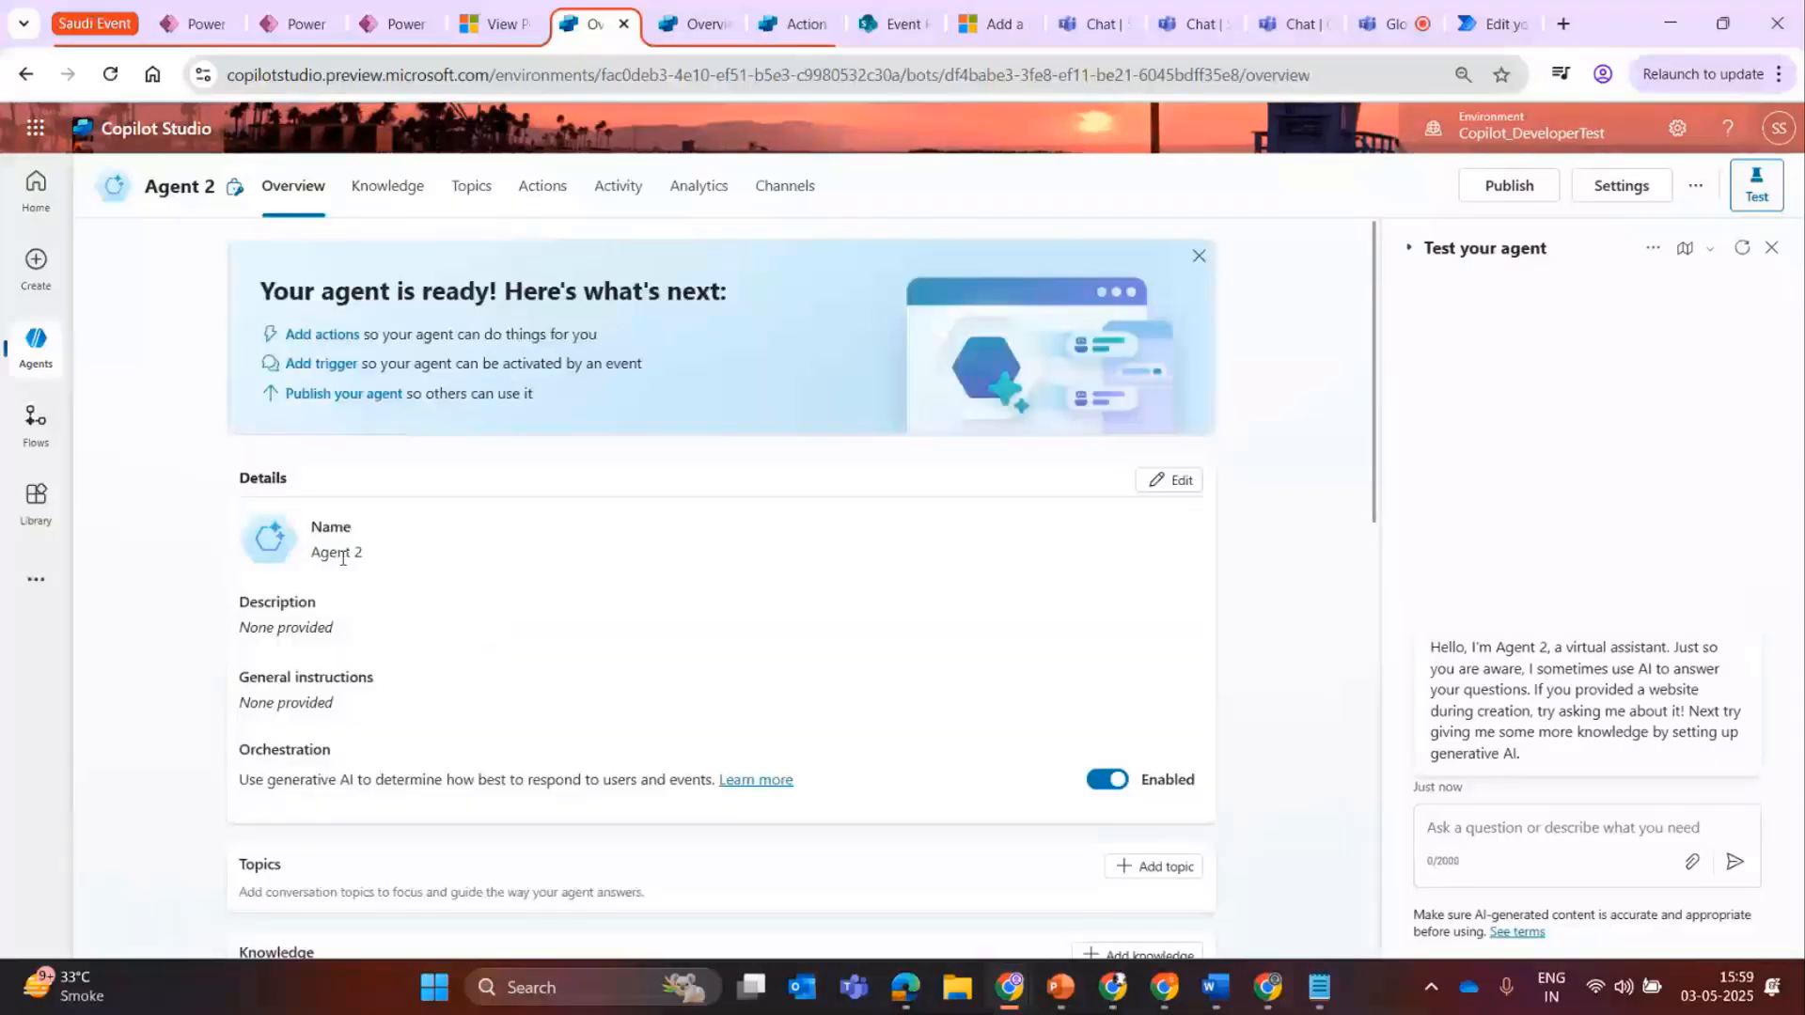
{"action": "double_click", "coordinate": [256, 627]}
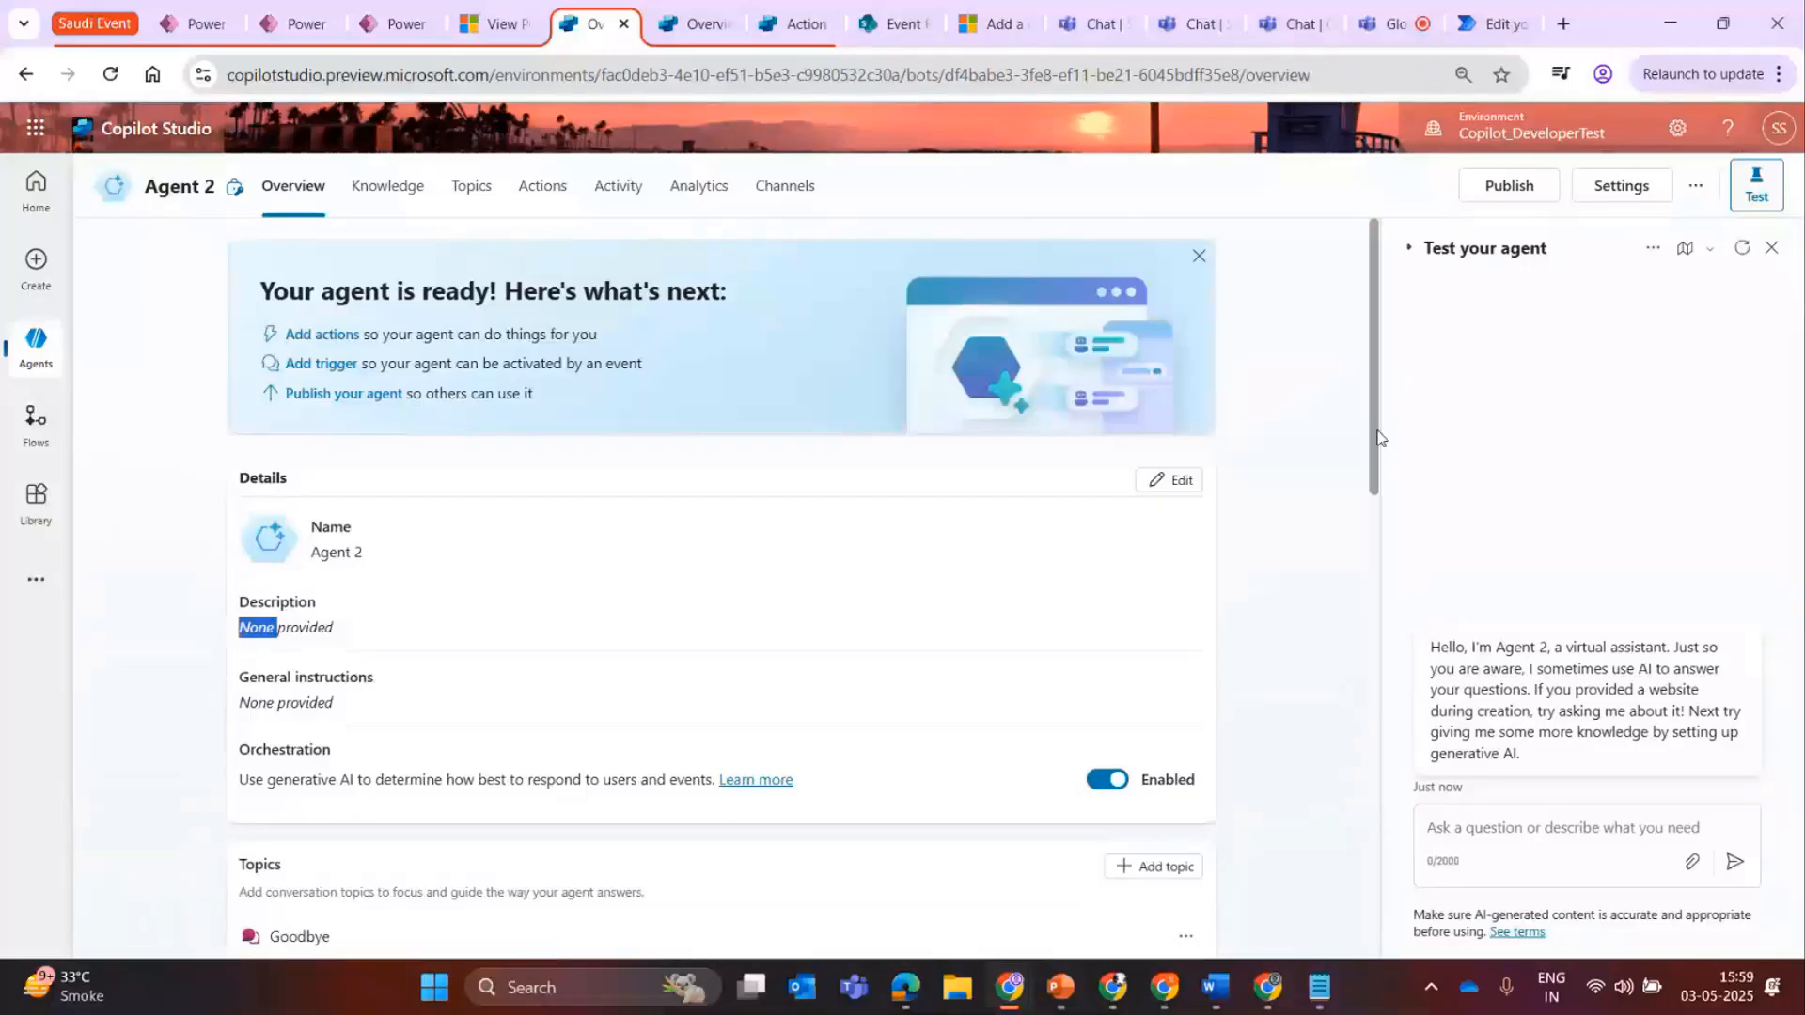
Point out the general instructions in Agent 2's overview and look down to the topics and knowledge sections.
{"action": "scroll", "coordinate": [317, 479], "scroll_direction": "down", "scroll_amount": 3}
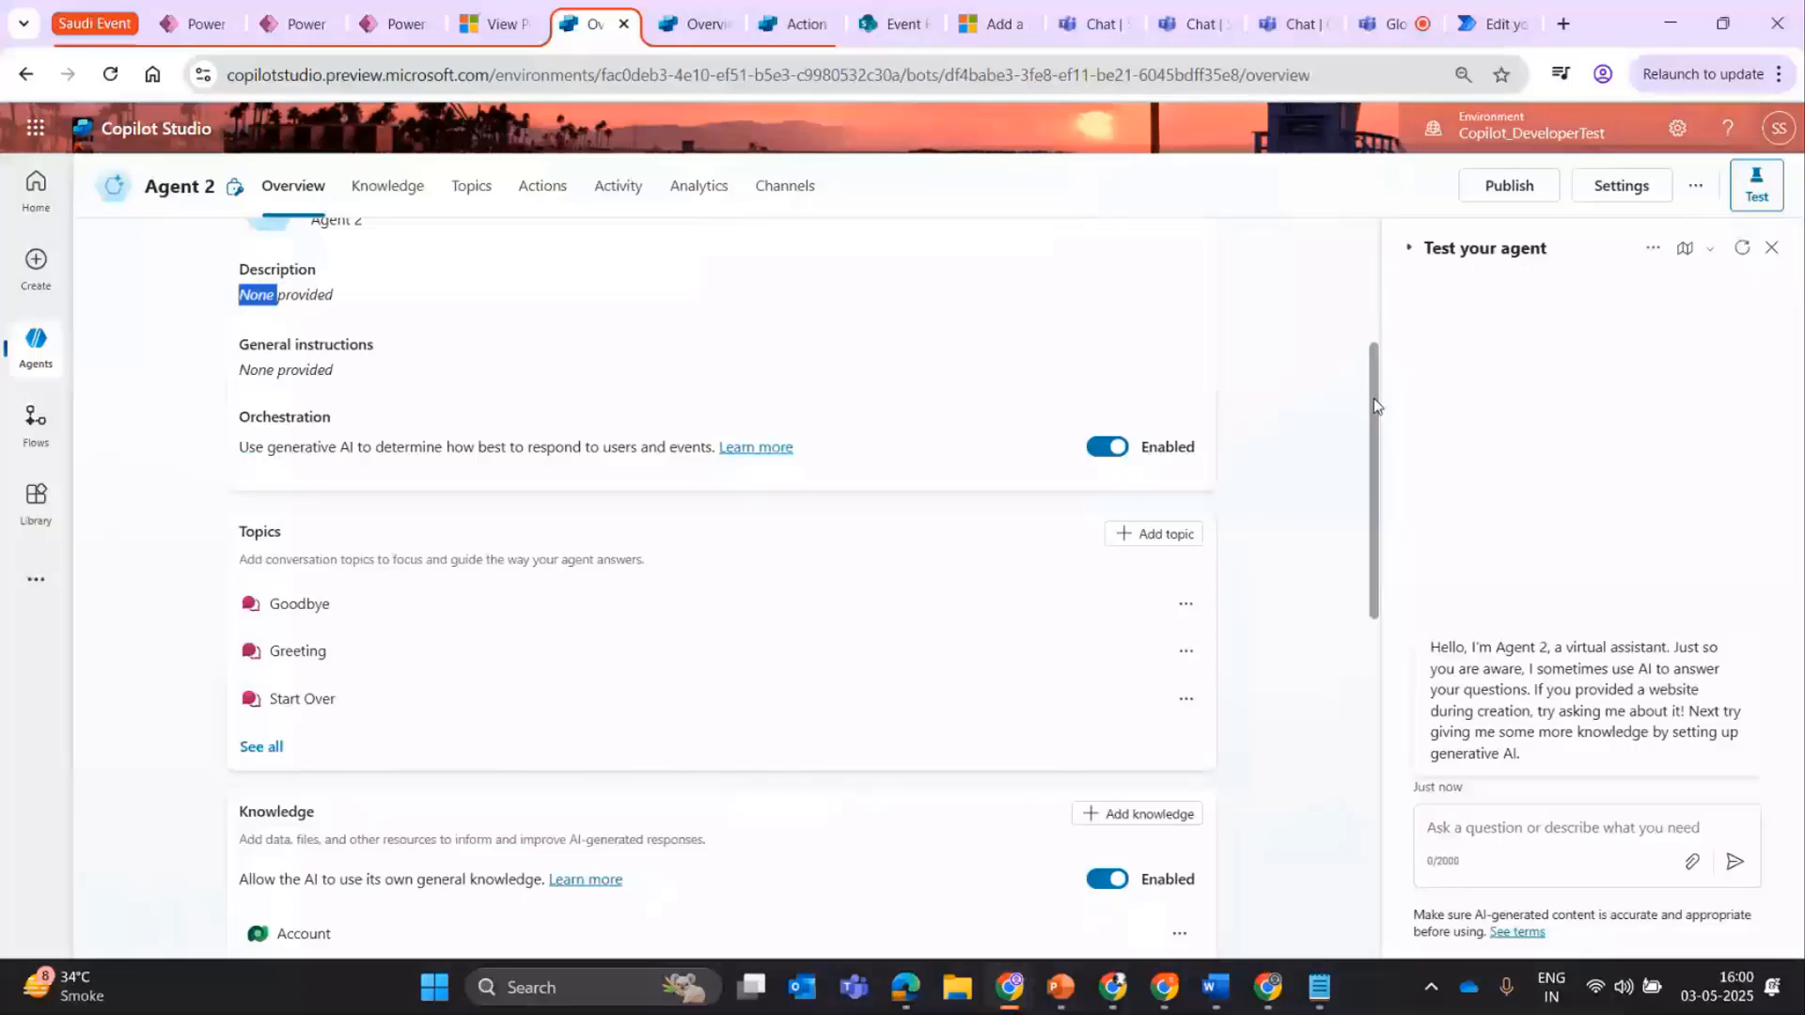
{"action": "left_click_drag", "start_coordinate": [236, 376], "coordinate": [403, 381]}
{"action": "left_click", "coordinate": [329, 381]}
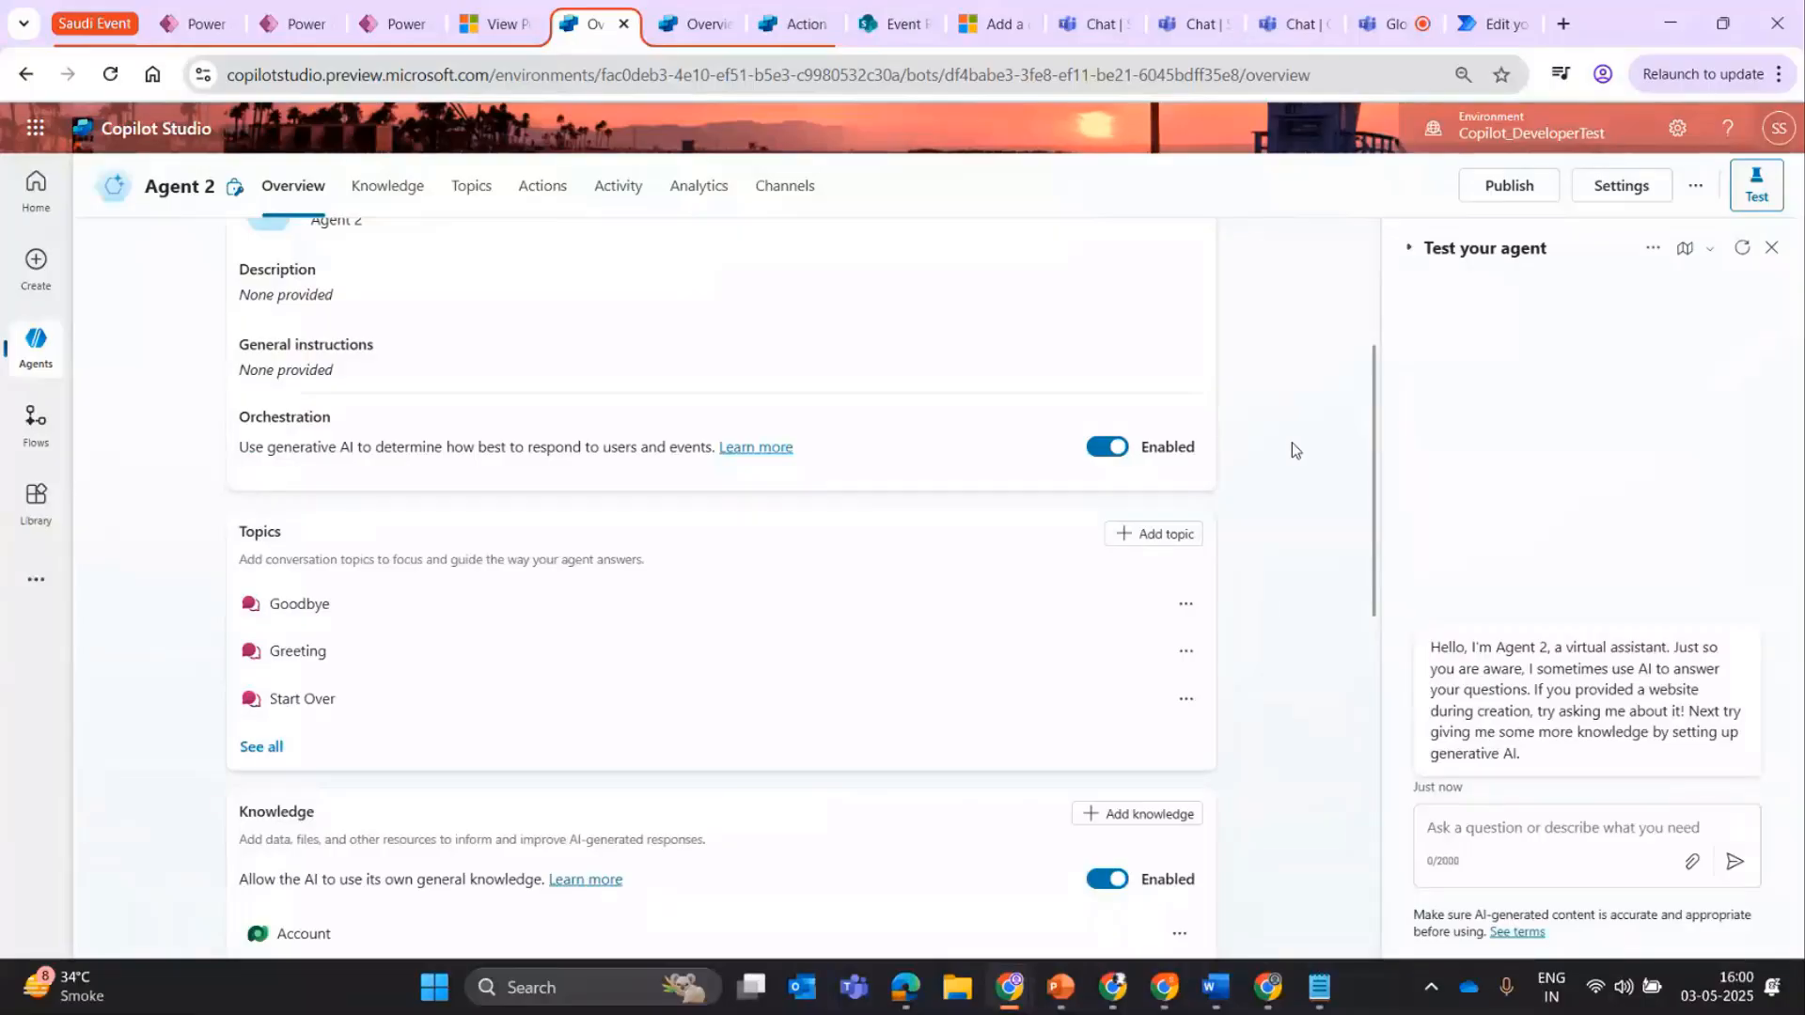
Browse the featured actions that can be added to Agent 2 and close the dialog without adding one.
{"action": "left_click", "coordinate": [553, 196]}
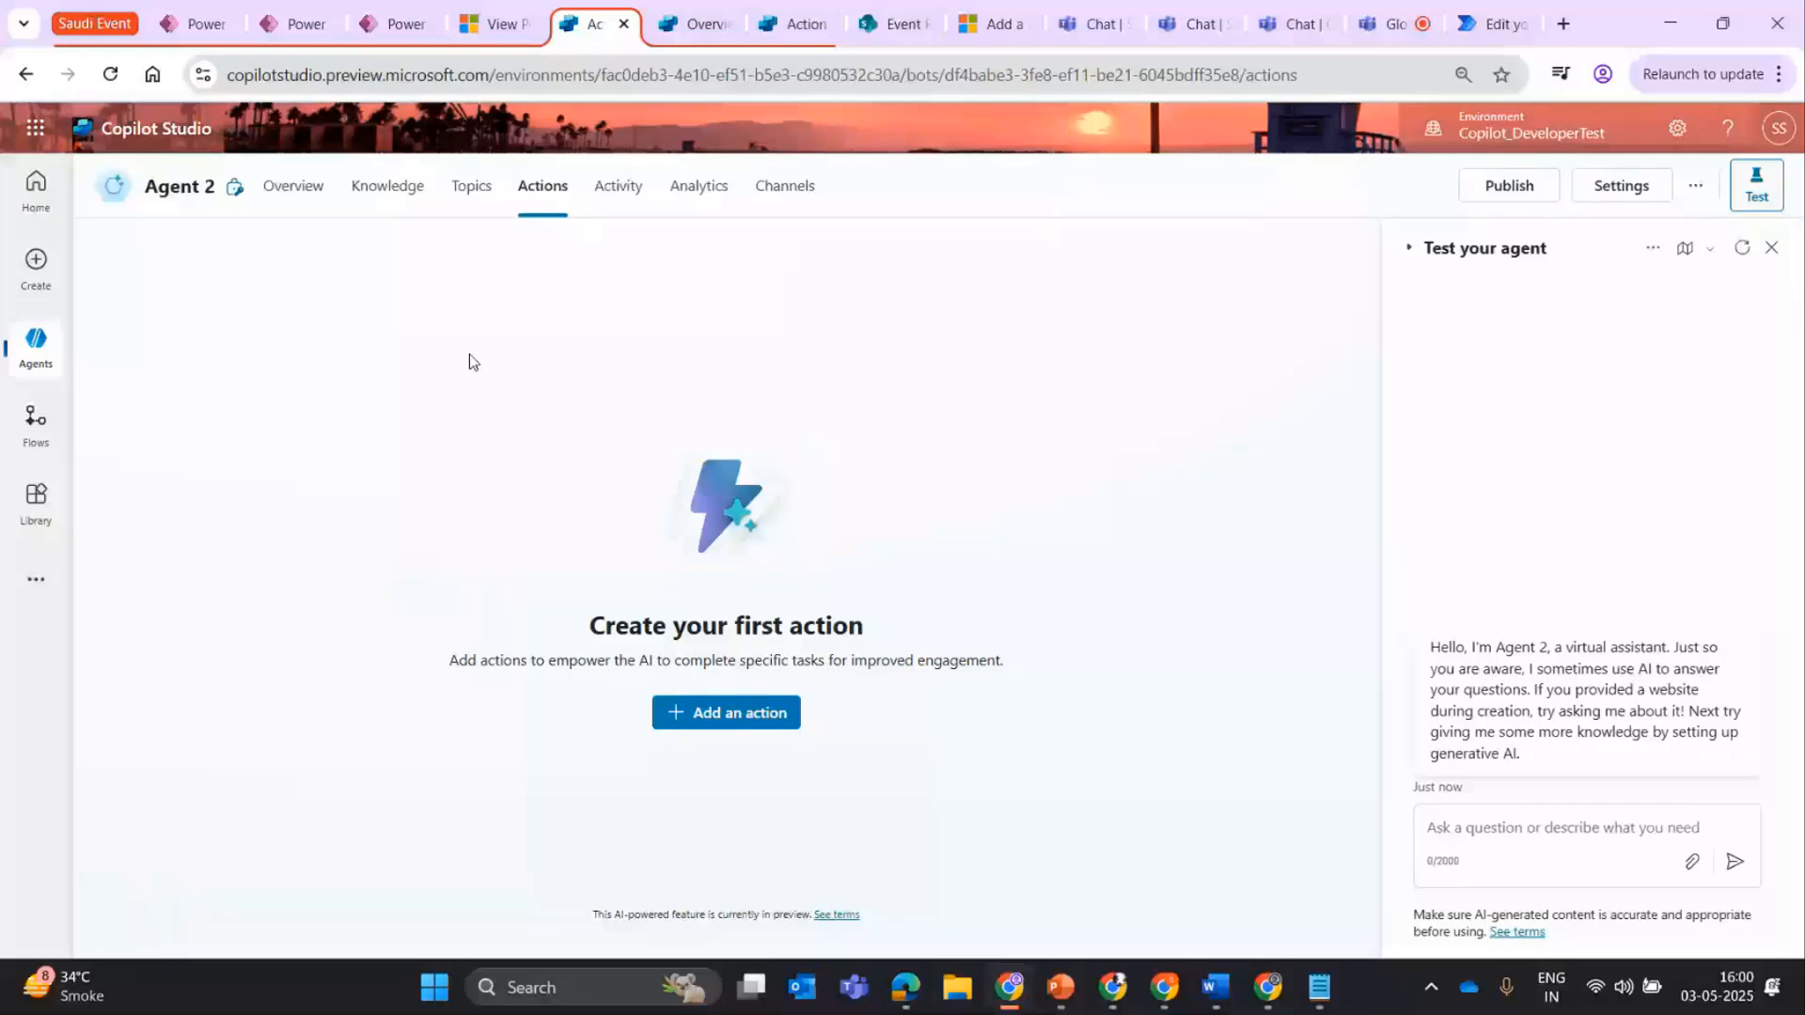
{"action": "left_click", "coordinate": [725, 713]}
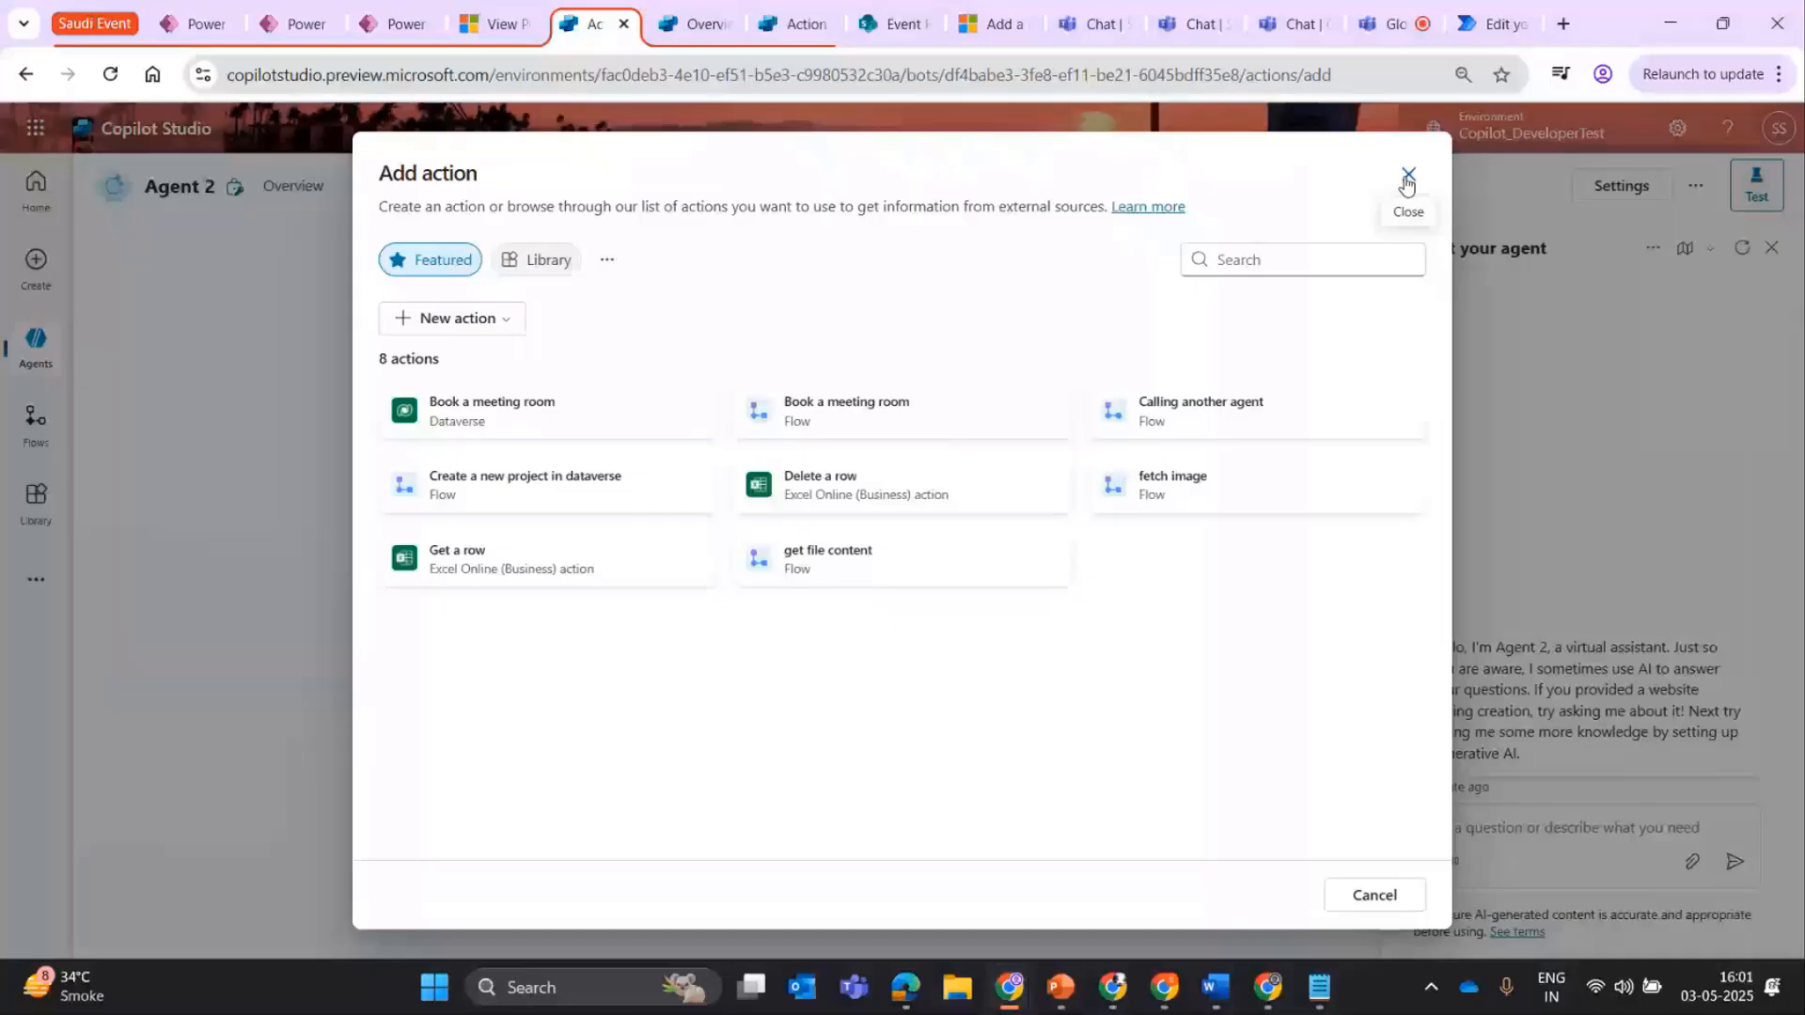
{"action": "left_click", "coordinate": [1408, 177]}
{"action": "left_click", "coordinate": [383, 192]}
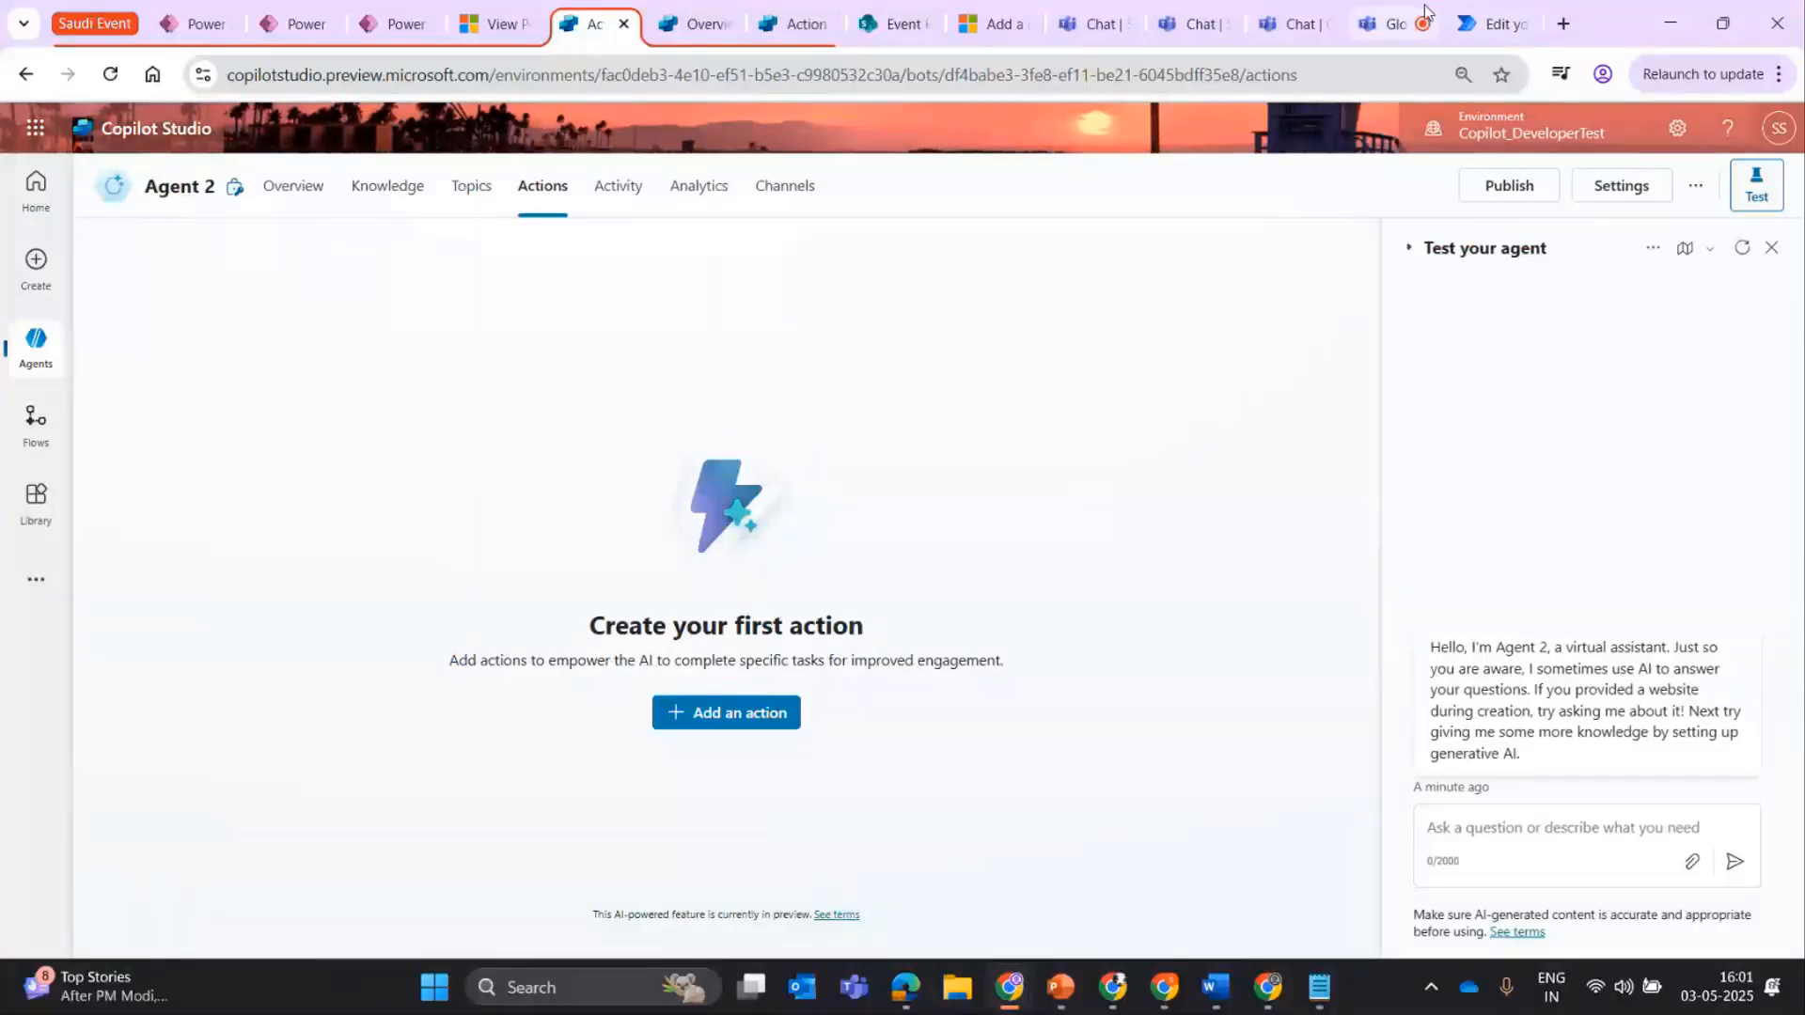
Check the Teams meeting, then return to Agent 2's overview and review the general instructions, orchestration, topics and knowledge.
{"action": "left_click", "coordinate": [1387, 24]}
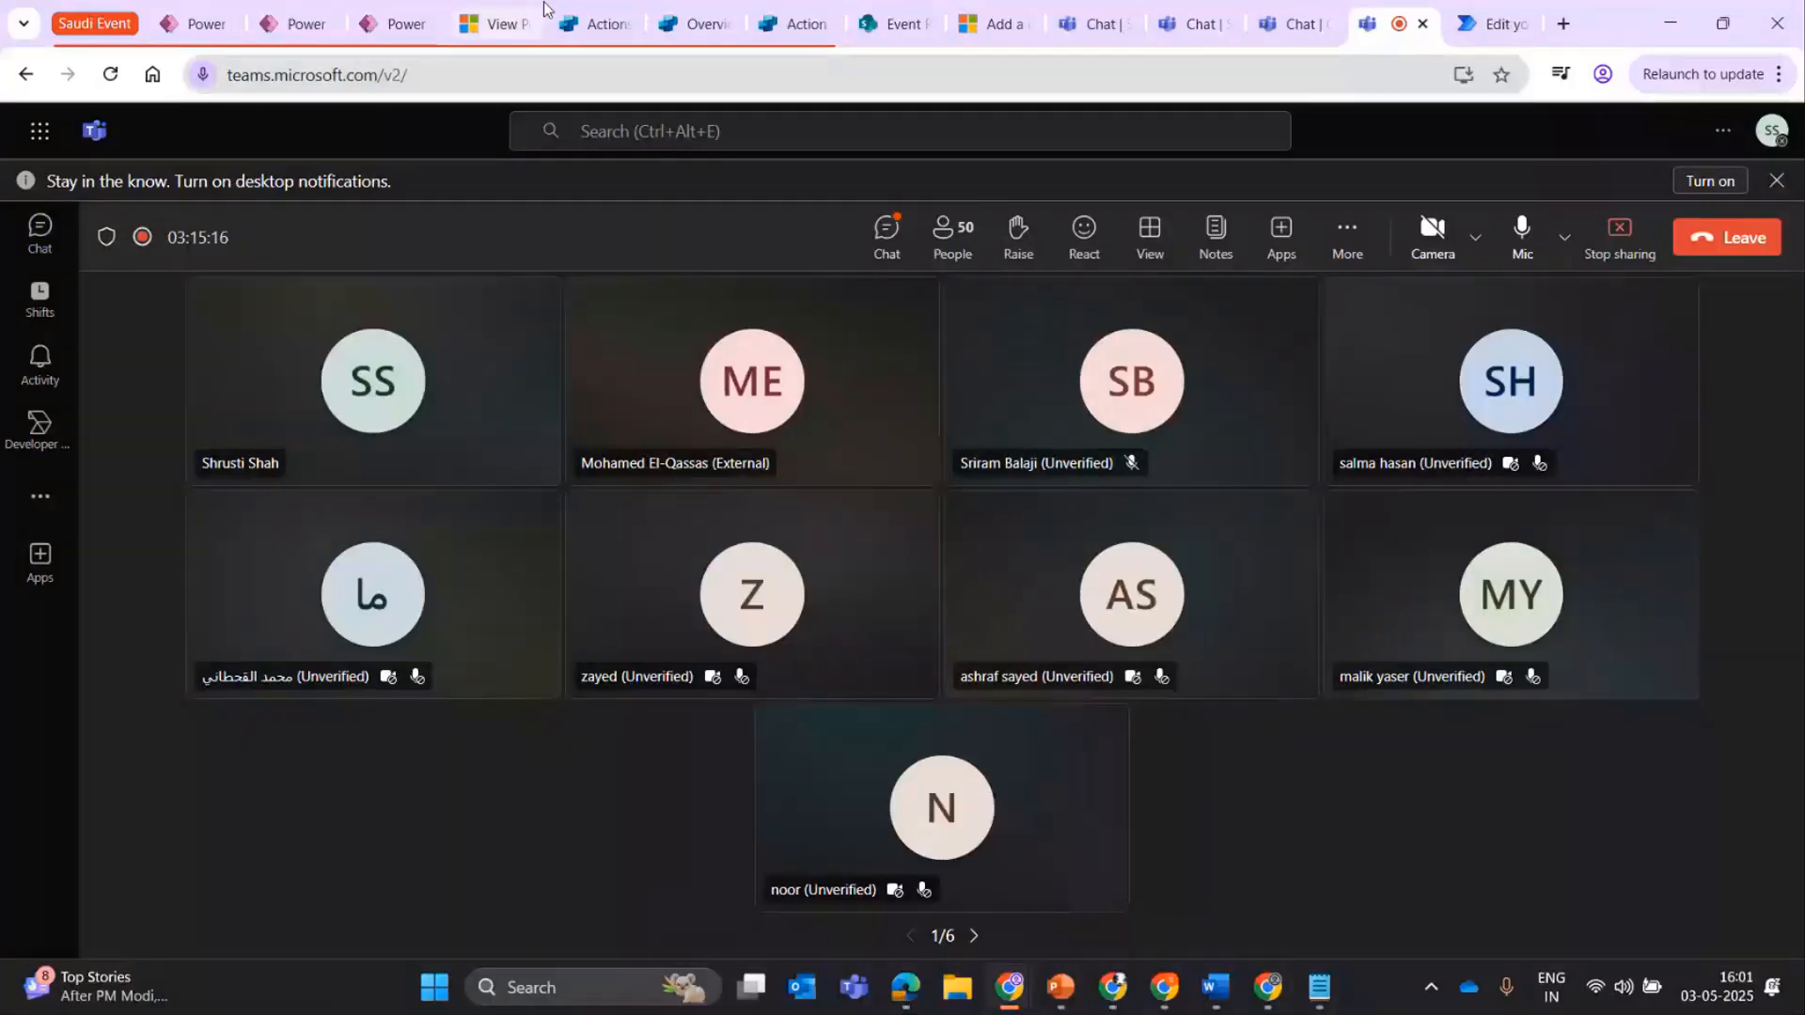
{"action": "left_click", "coordinate": [584, 12]}
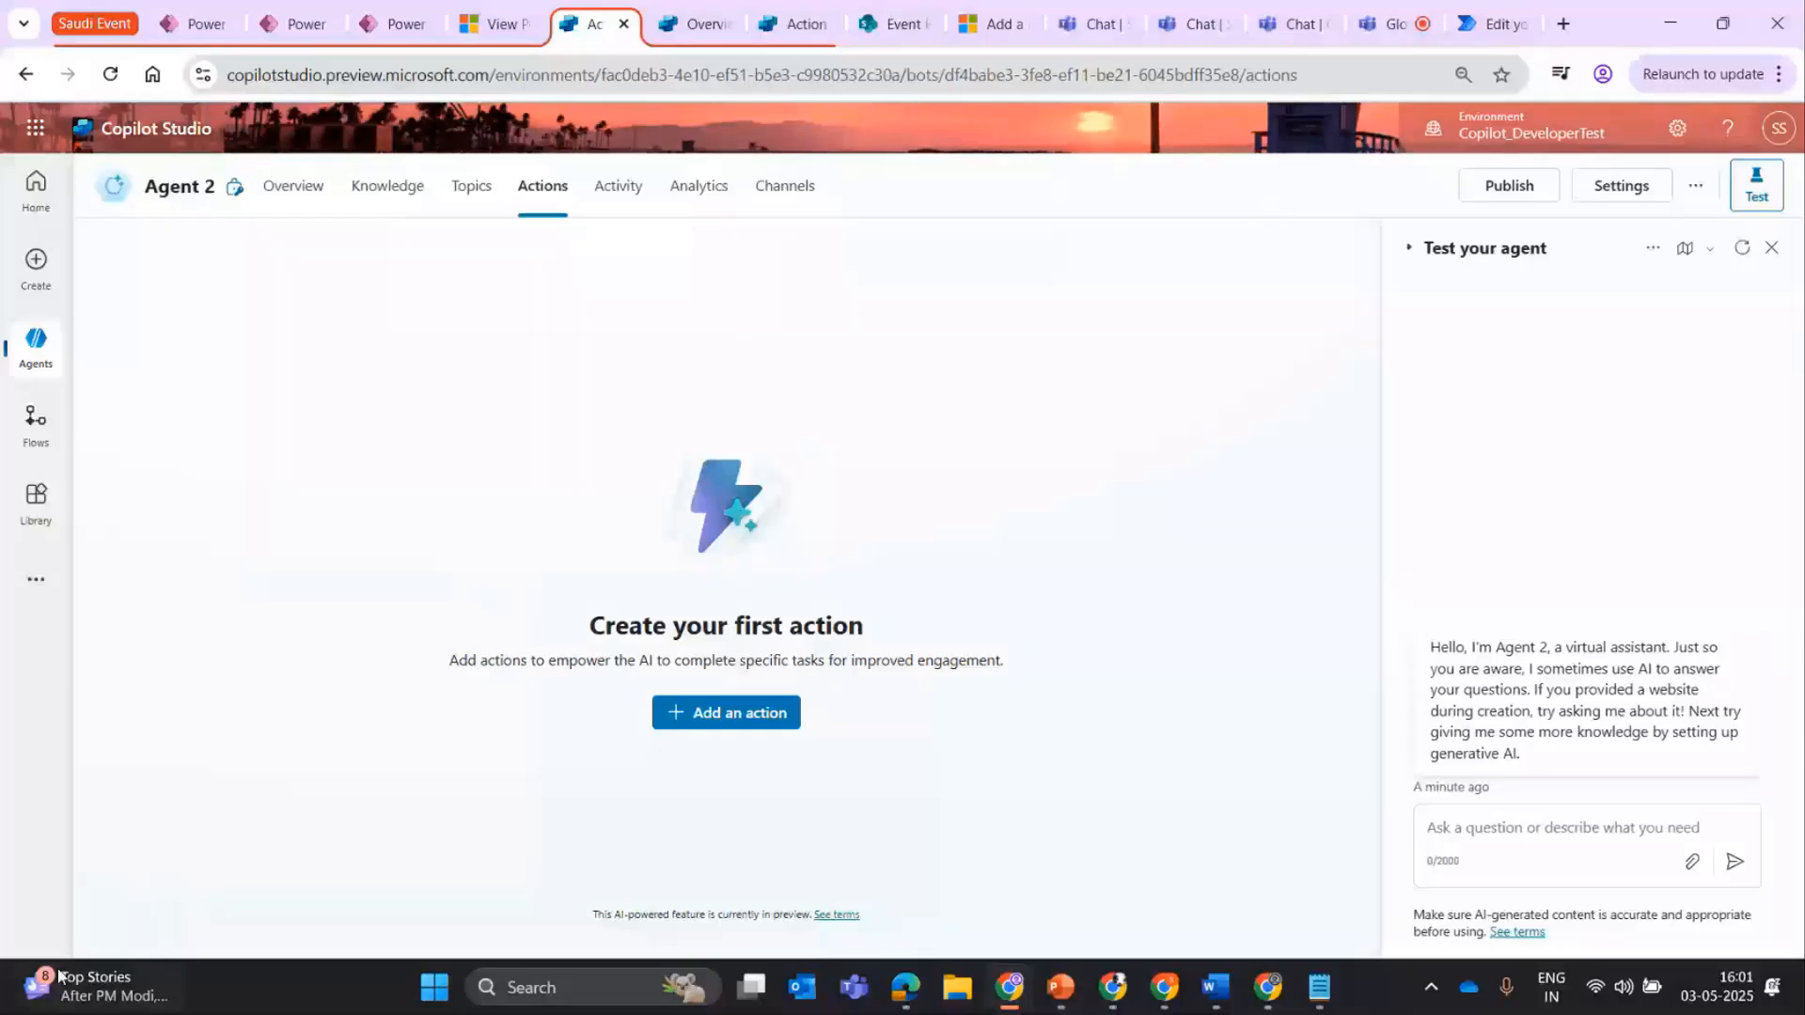
{"action": "left_click", "coordinate": [294, 186]}
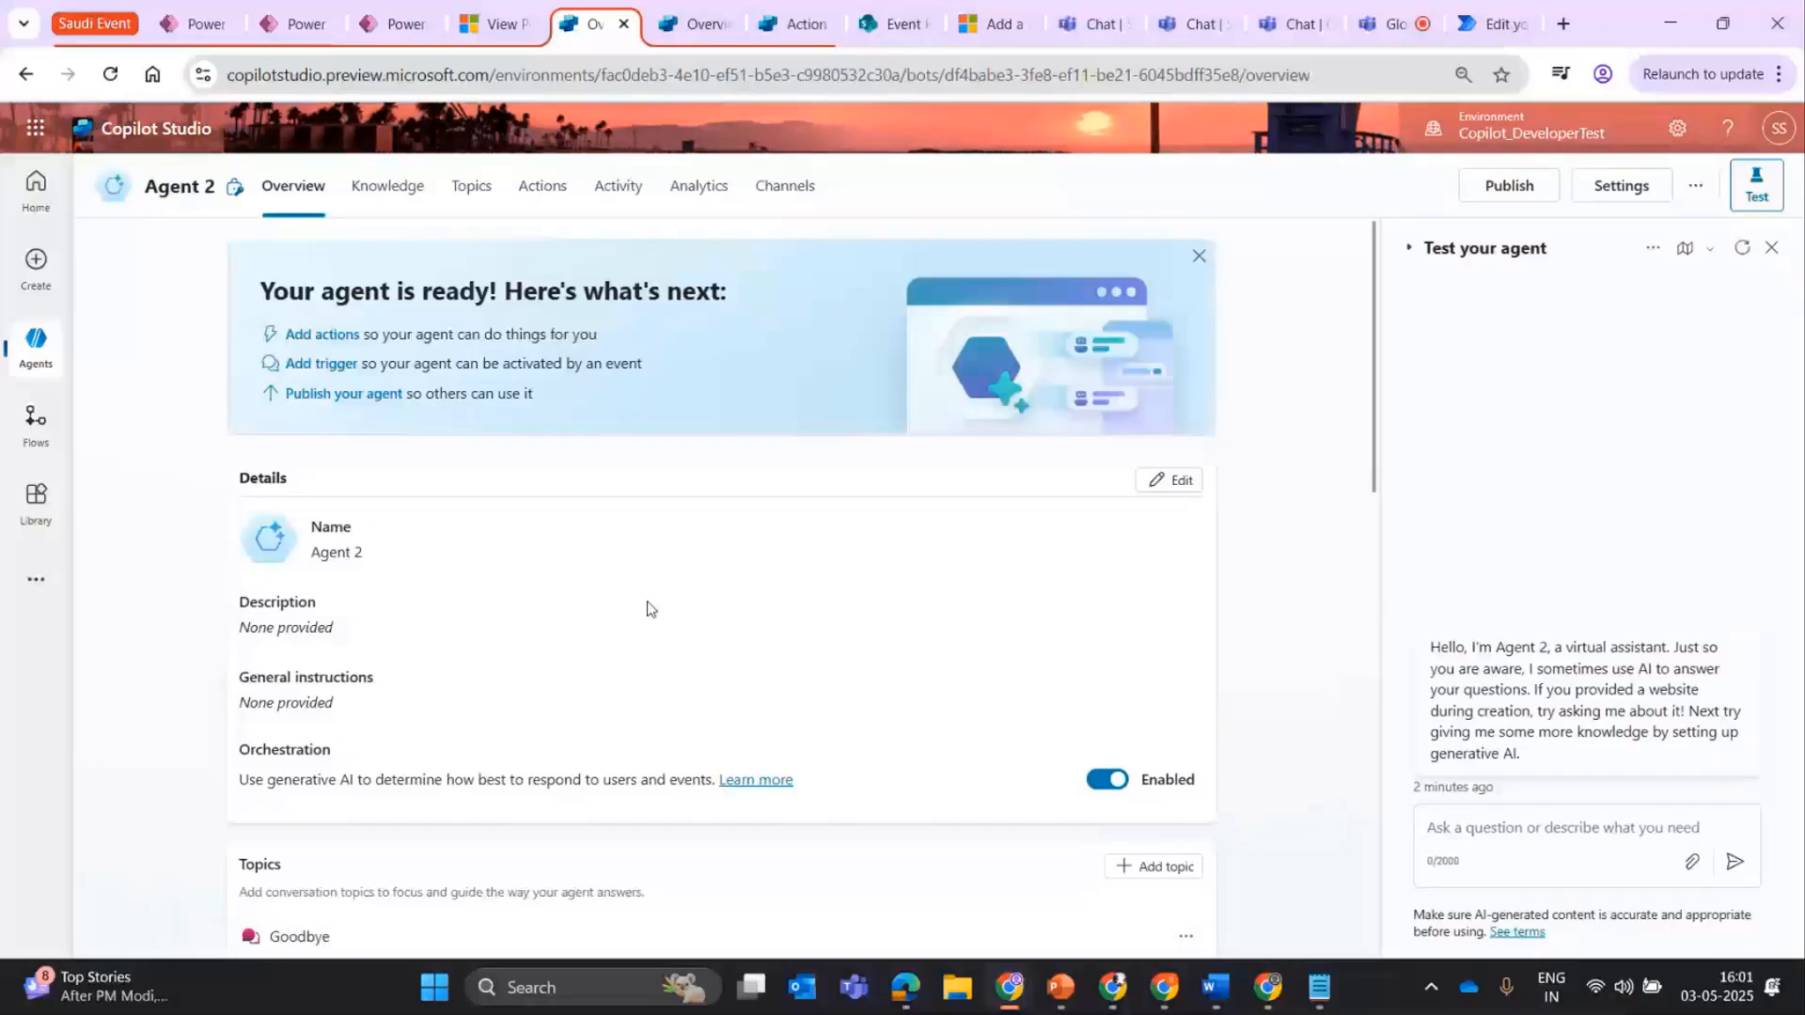
{"action": "left_click_drag", "start_coordinate": [226, 704], "coordinate": [505, 734]}
{"action": "left_click", "coordinate": [1321, 668]}
{"action": "scroll", "coordinate": [516, 738], "scroll_direction": "down", "scroll_amount": 2}
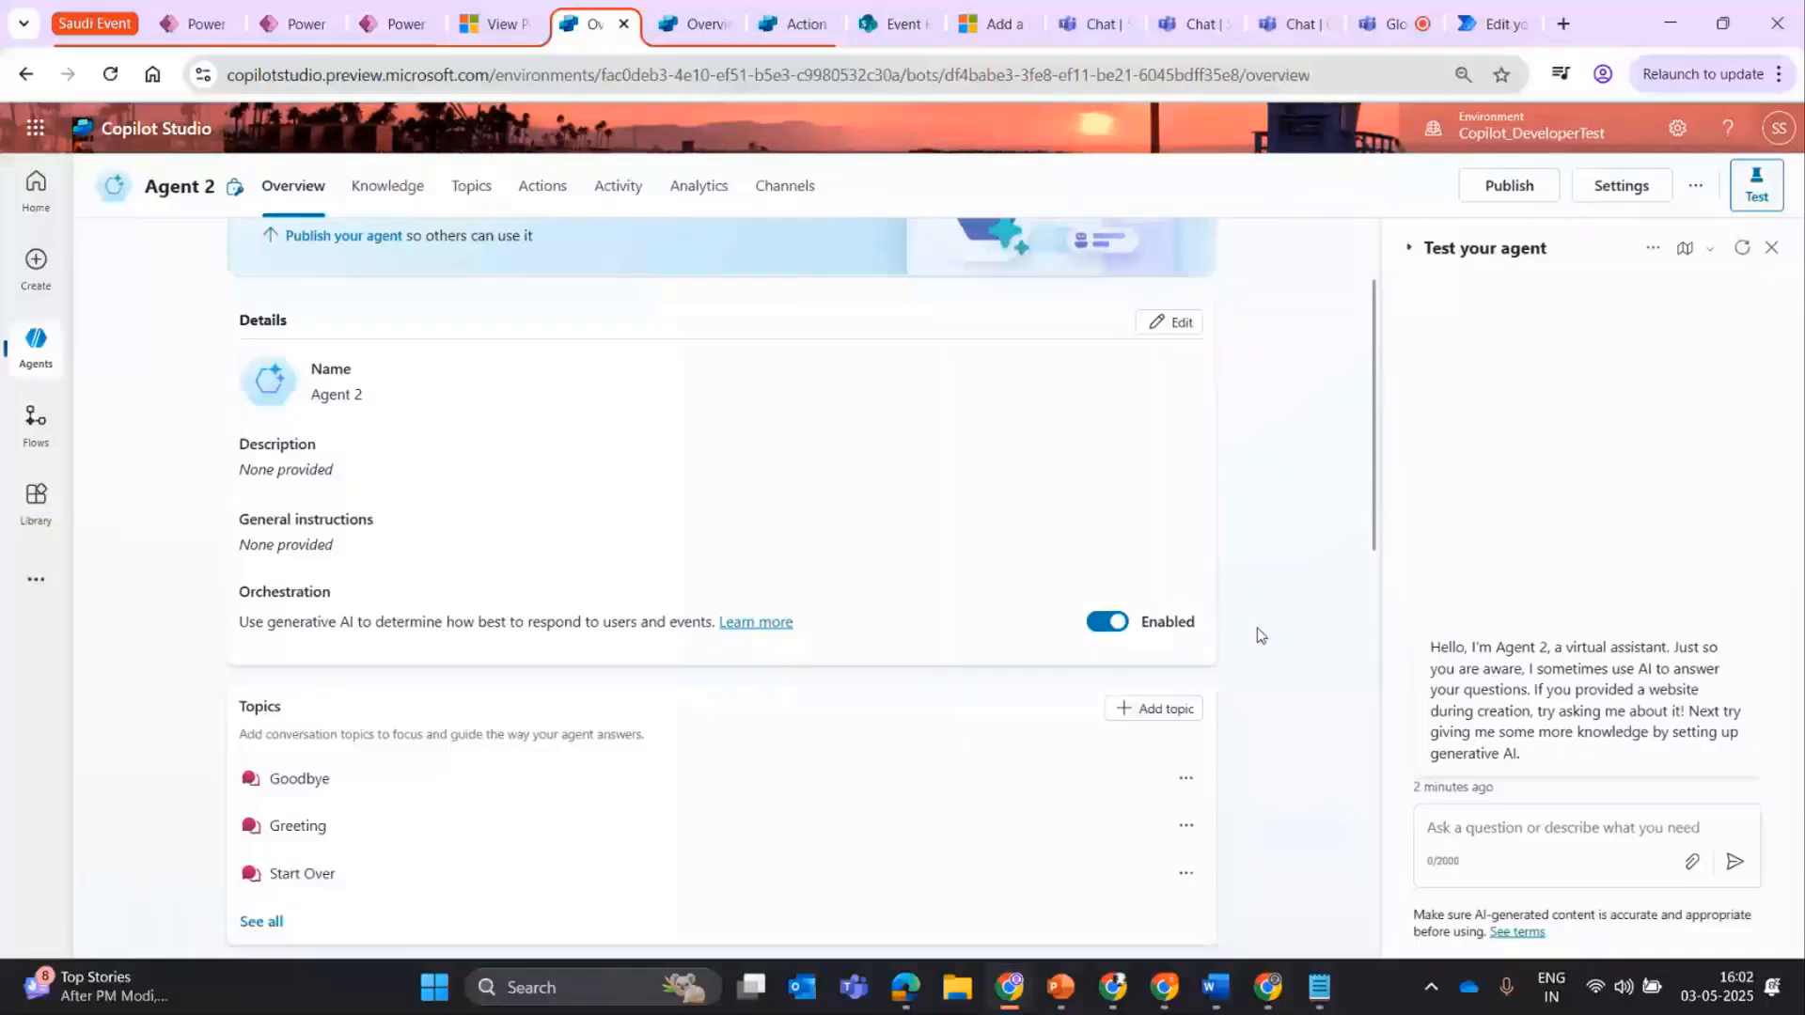
{"action": "scroll", "coordinate": [1261, 636], "scroll_direction": "down", "scroll_amount": 4}
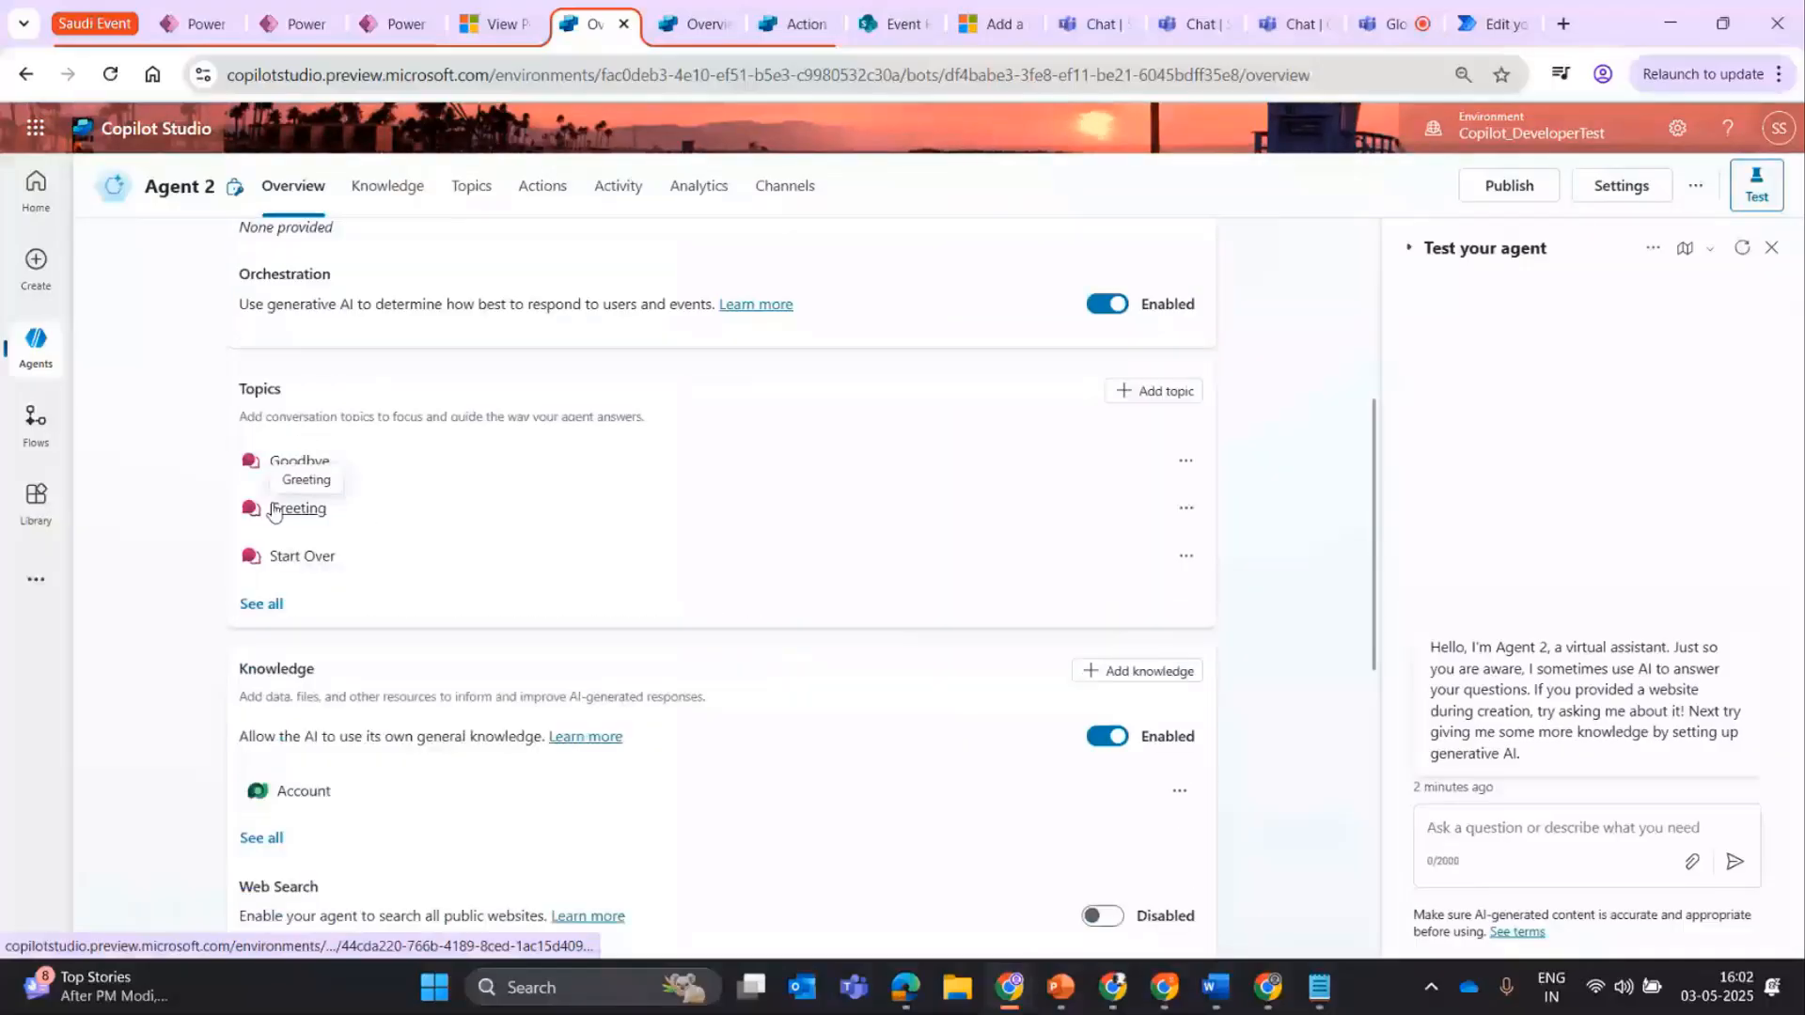
Open the Conversational boosting system topic and inspect the data source properties of its Create generative answers node.
{"action": "left_click", "coordinate": [473, 188]}
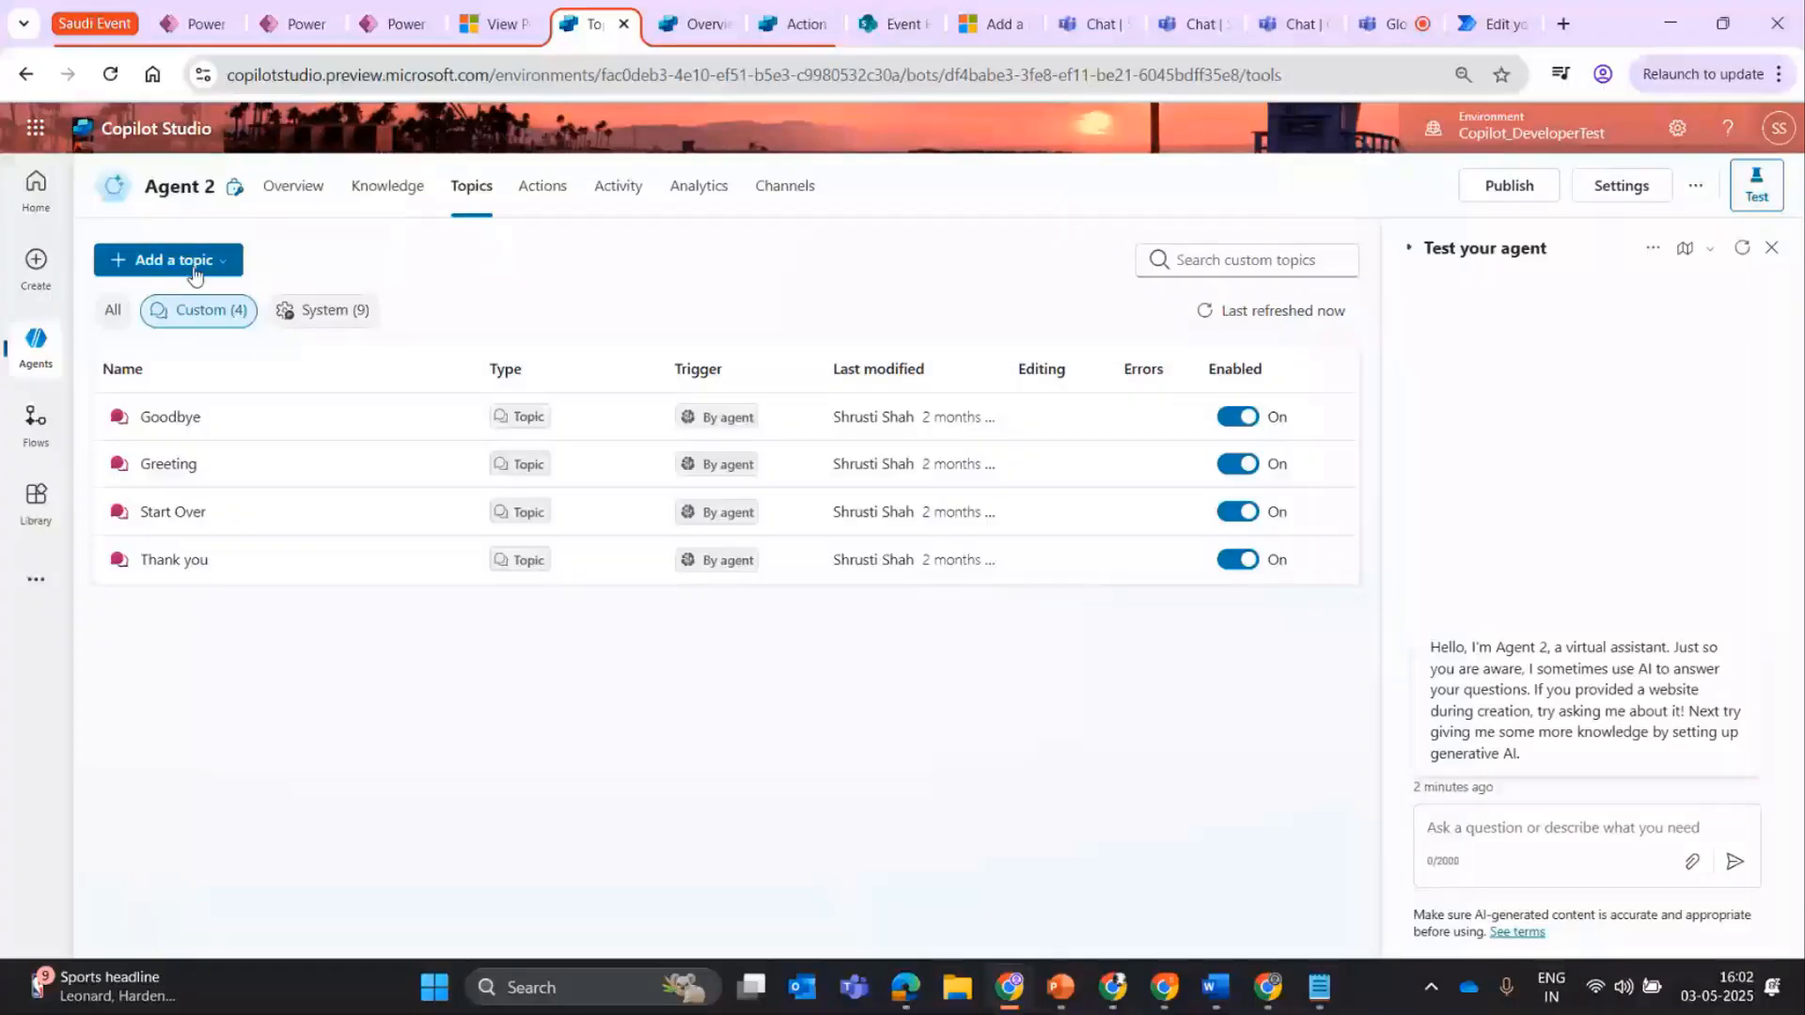
{"action": "left_click", "coordinate": [323, 309]}
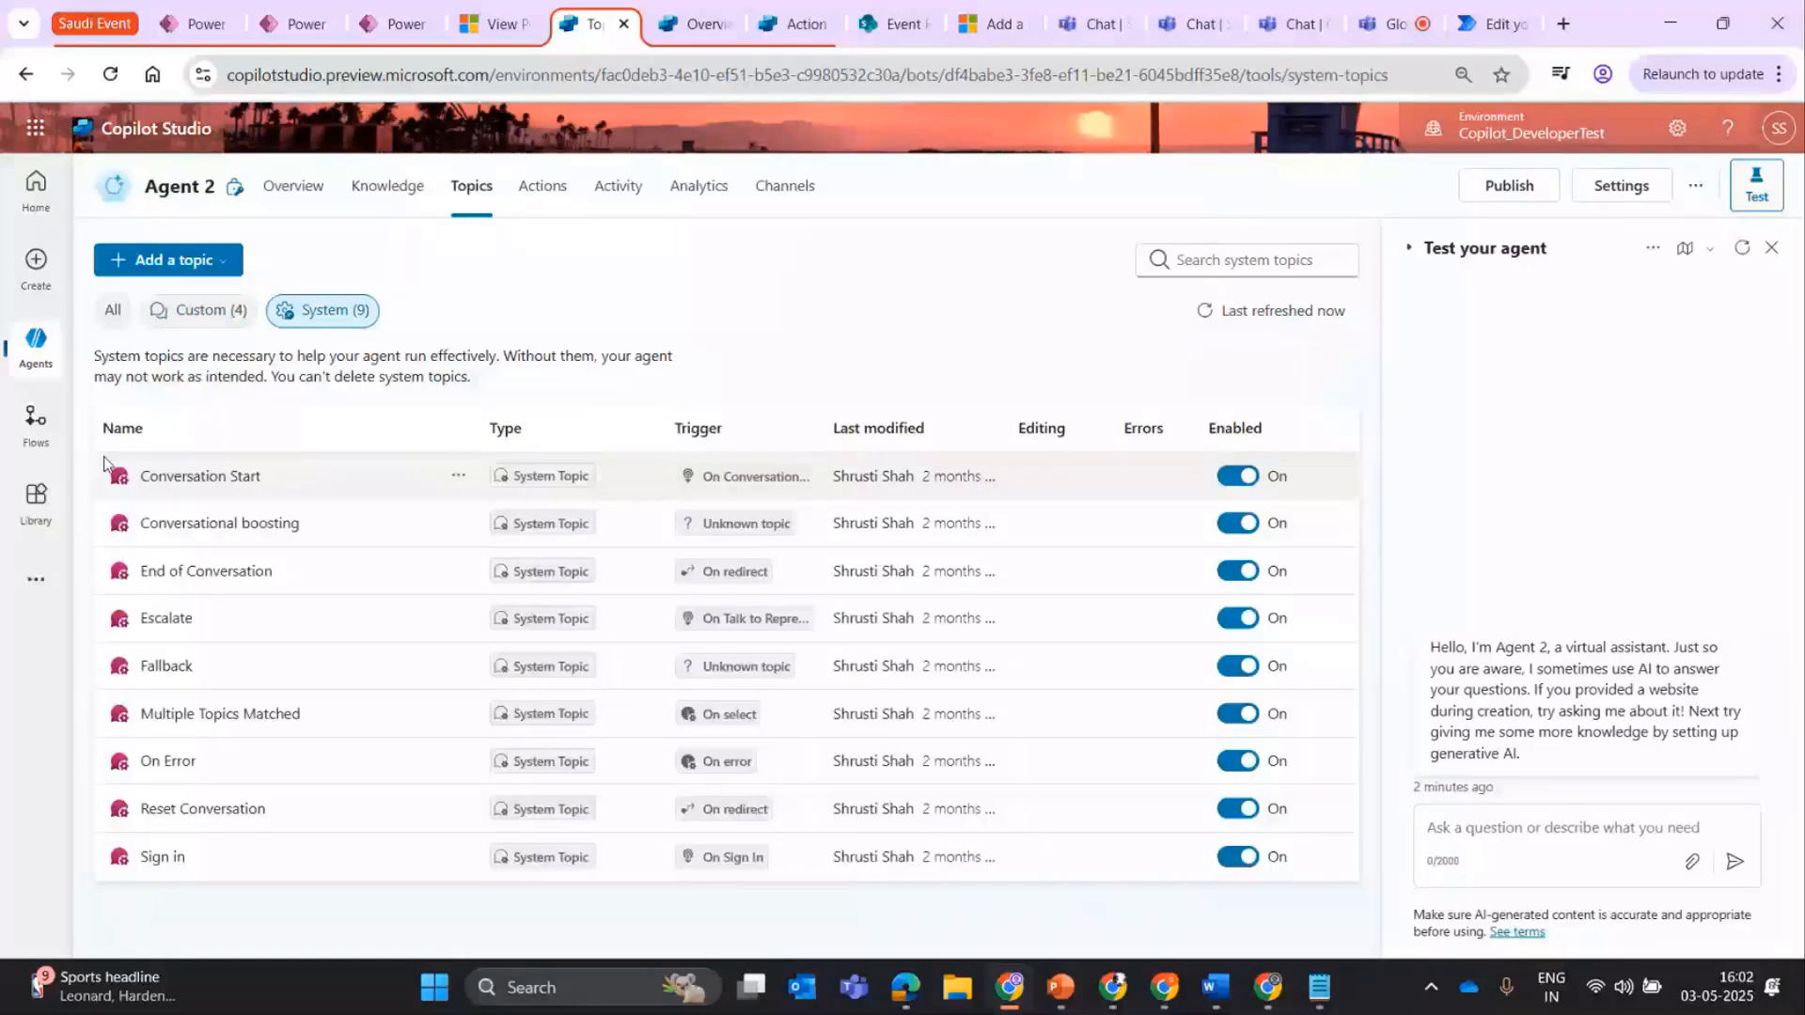
{"action": "left_click", "coordinate": [192, 475]}
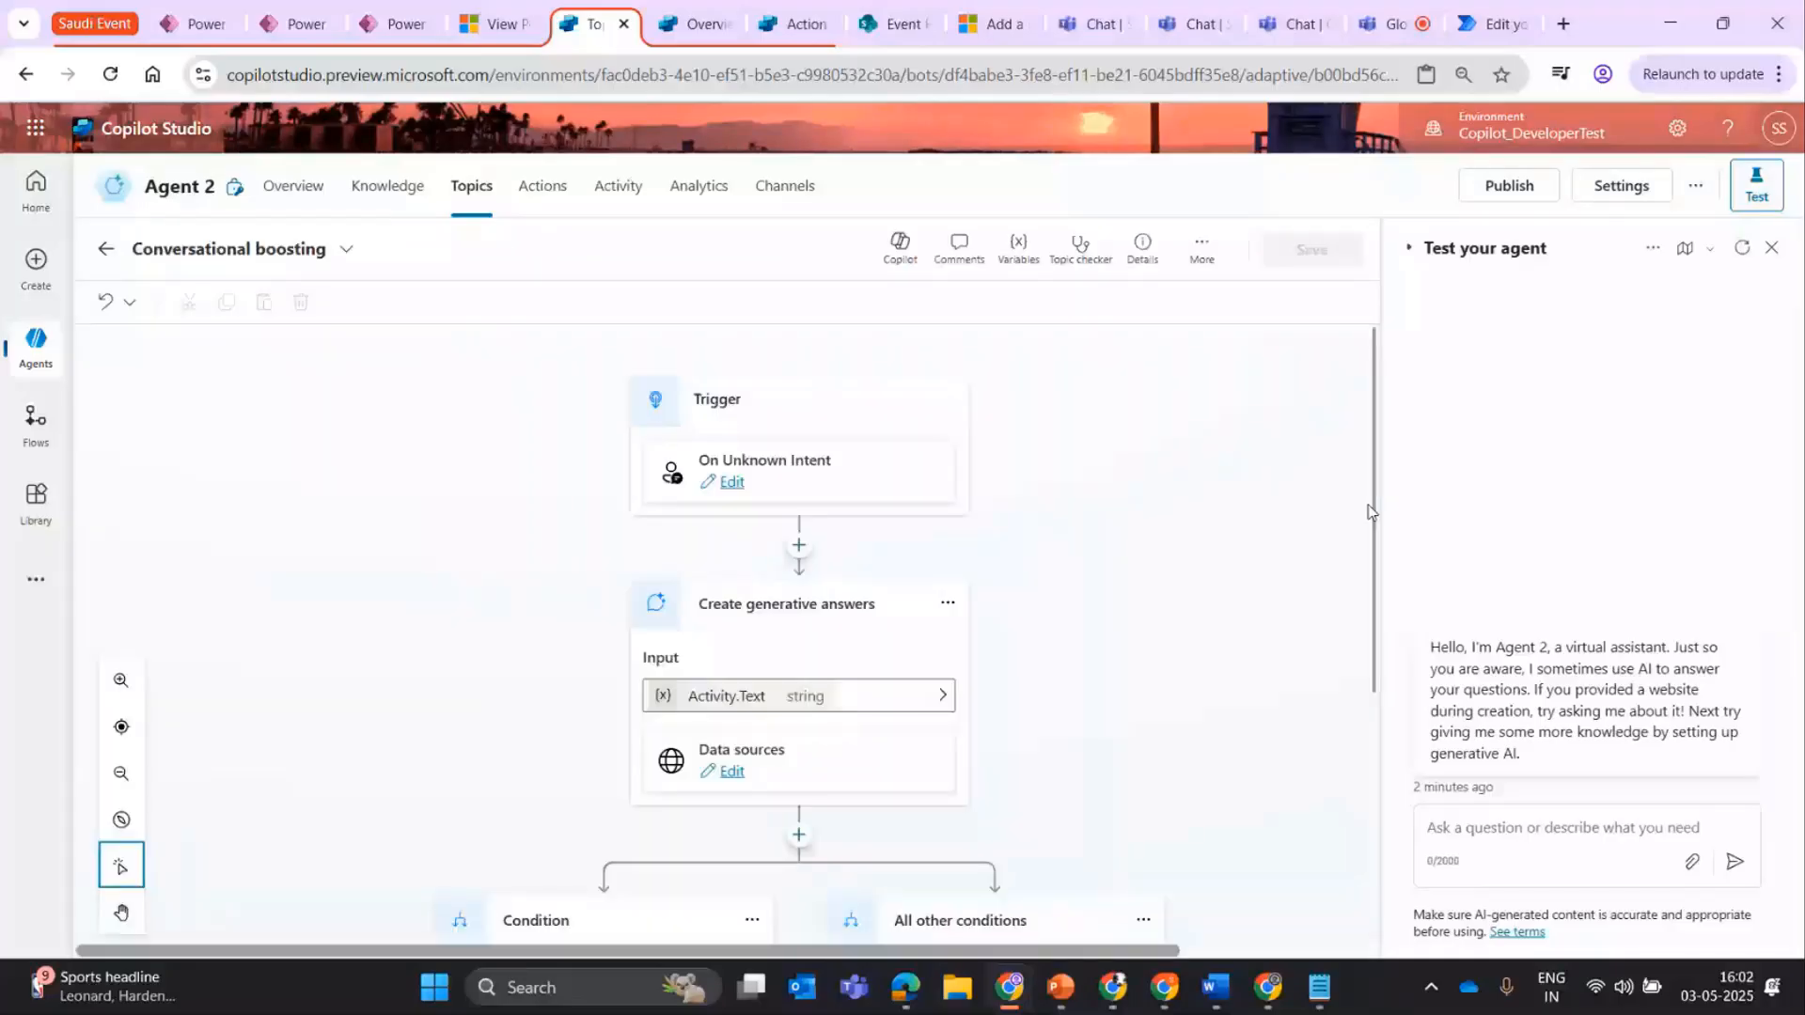
{"action": "scroll", "coordinate": [728, 597], "scroll_direction": "down", "scroll_amount": 2}
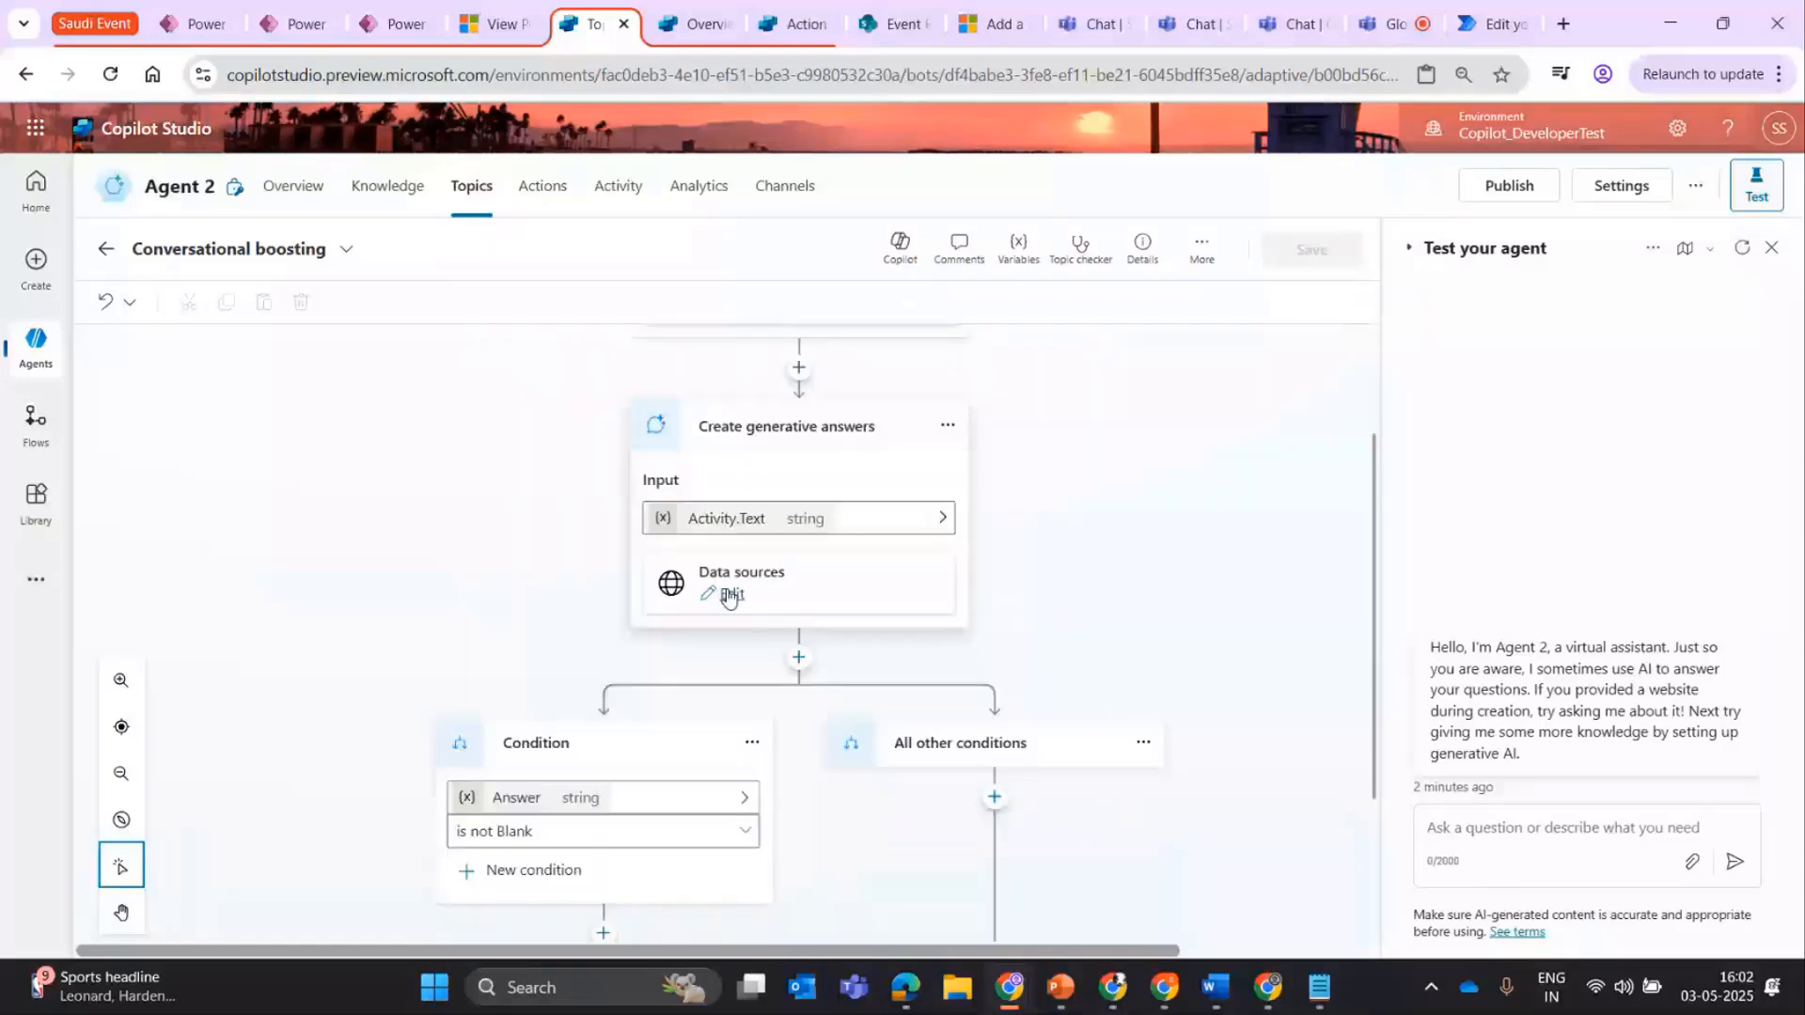
{"action": "left_click", "coordinate": [730, 595]}
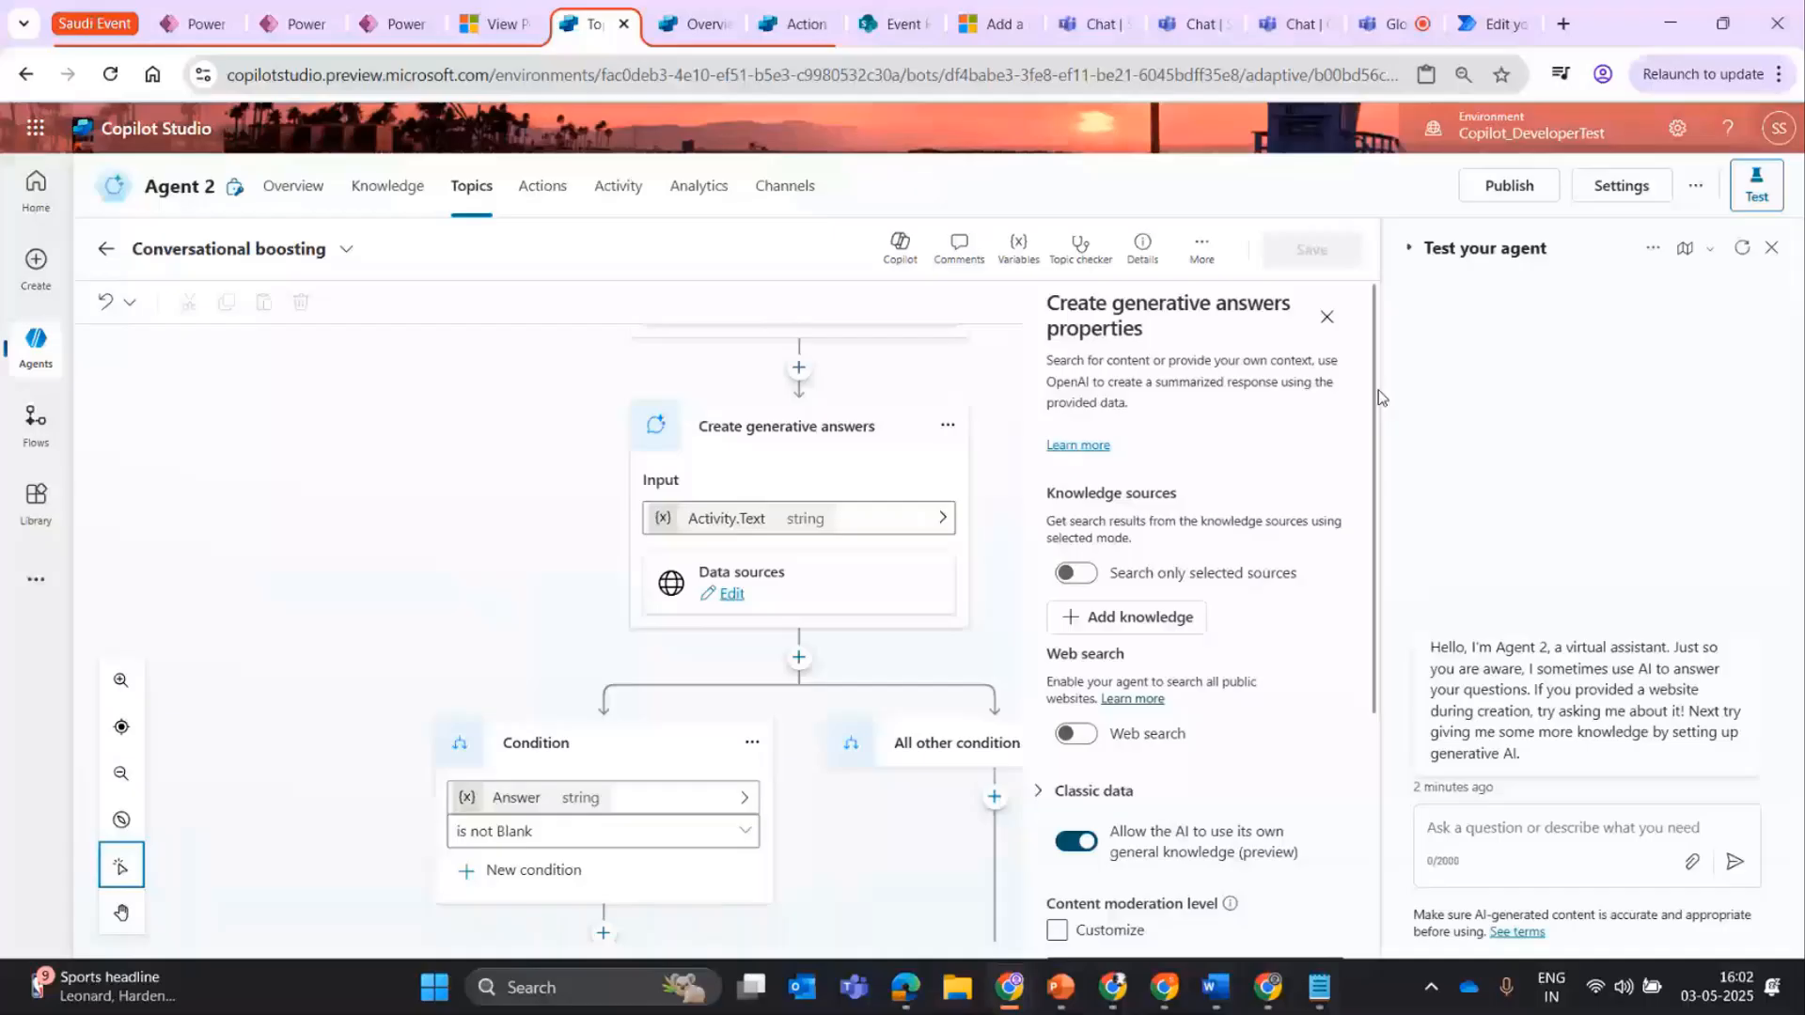
{"action": "scroll", "coordinate": [1210, 446], "scroll_direction": "down", "scroll_amount": 4}
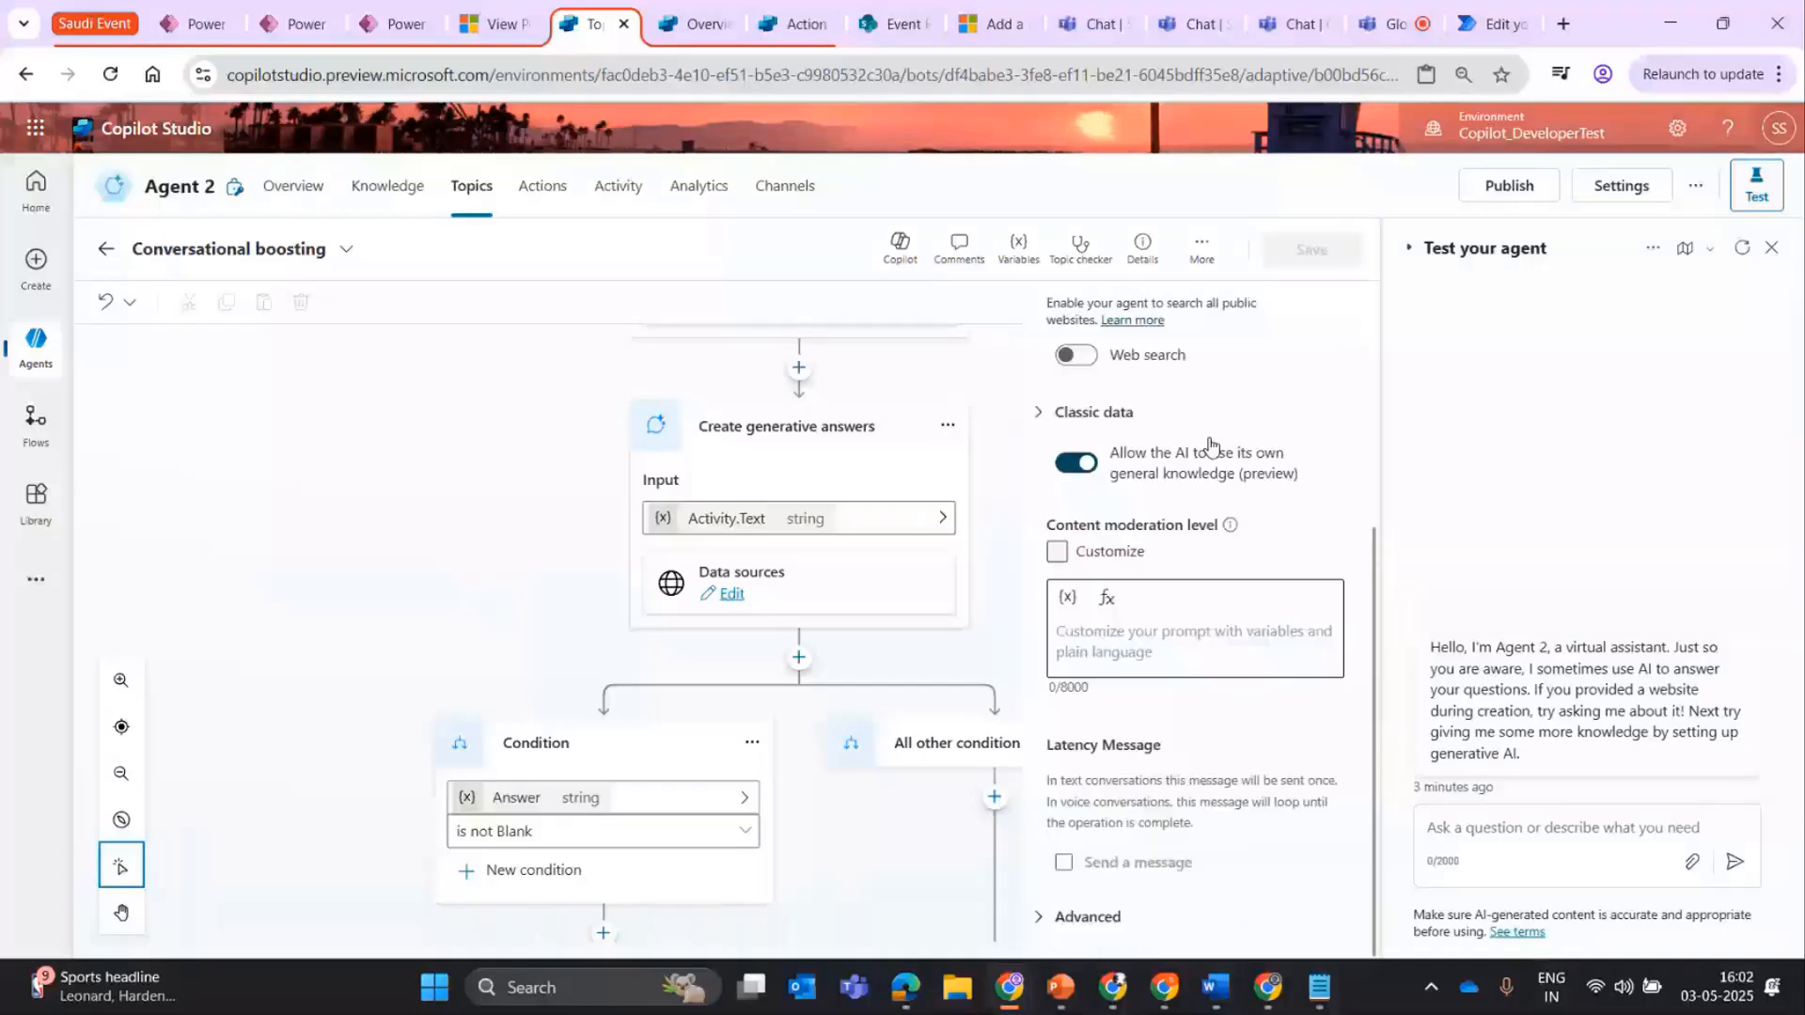
Ask the test agent "Help me provide the information about the best places in Saudi Arabia?" and review its answer and the test options.
{"action": "left_click", "coordinate": [1500, 851]}
{"action": "type", "text": "Whic"}
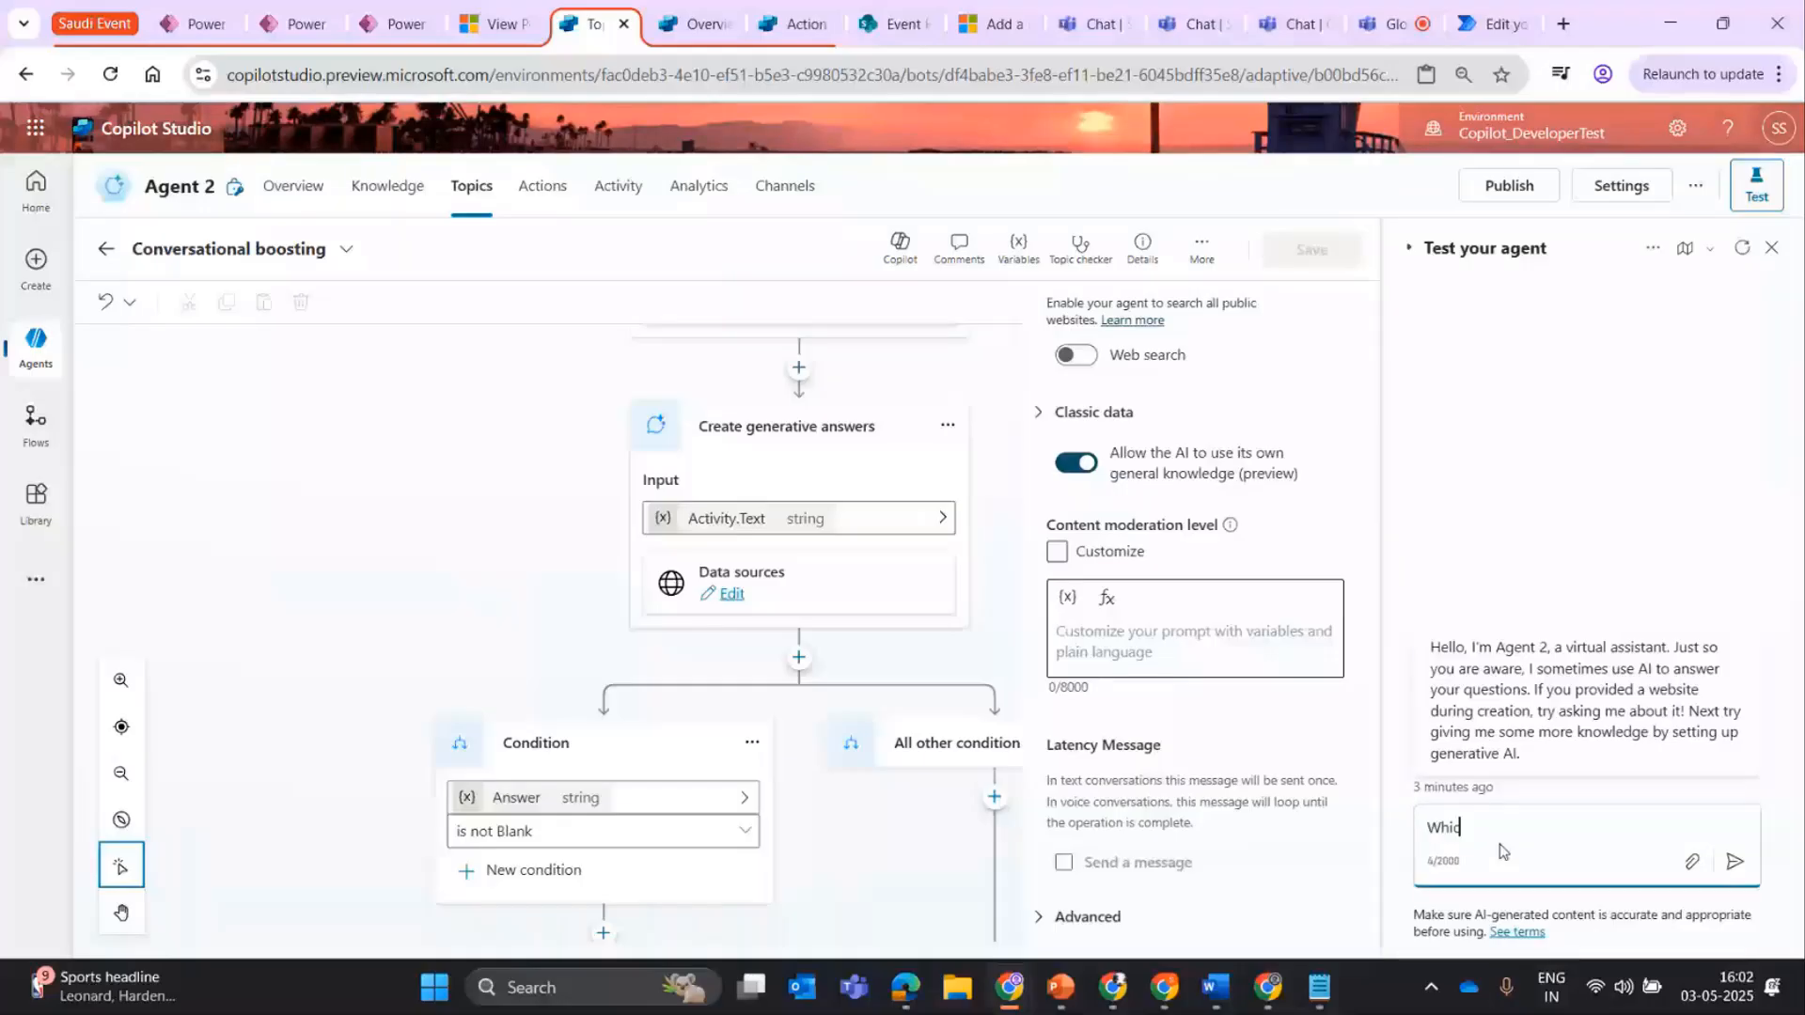
{"action": "key", "text": "BackSpace"}
{"action": "key", "text": "BackSpace"}
{"action": "key", "text": "BackSpace"}
{"action": "key", "text": "BackSpace"}
{"action": "type", "text": "Help me provide the information"}
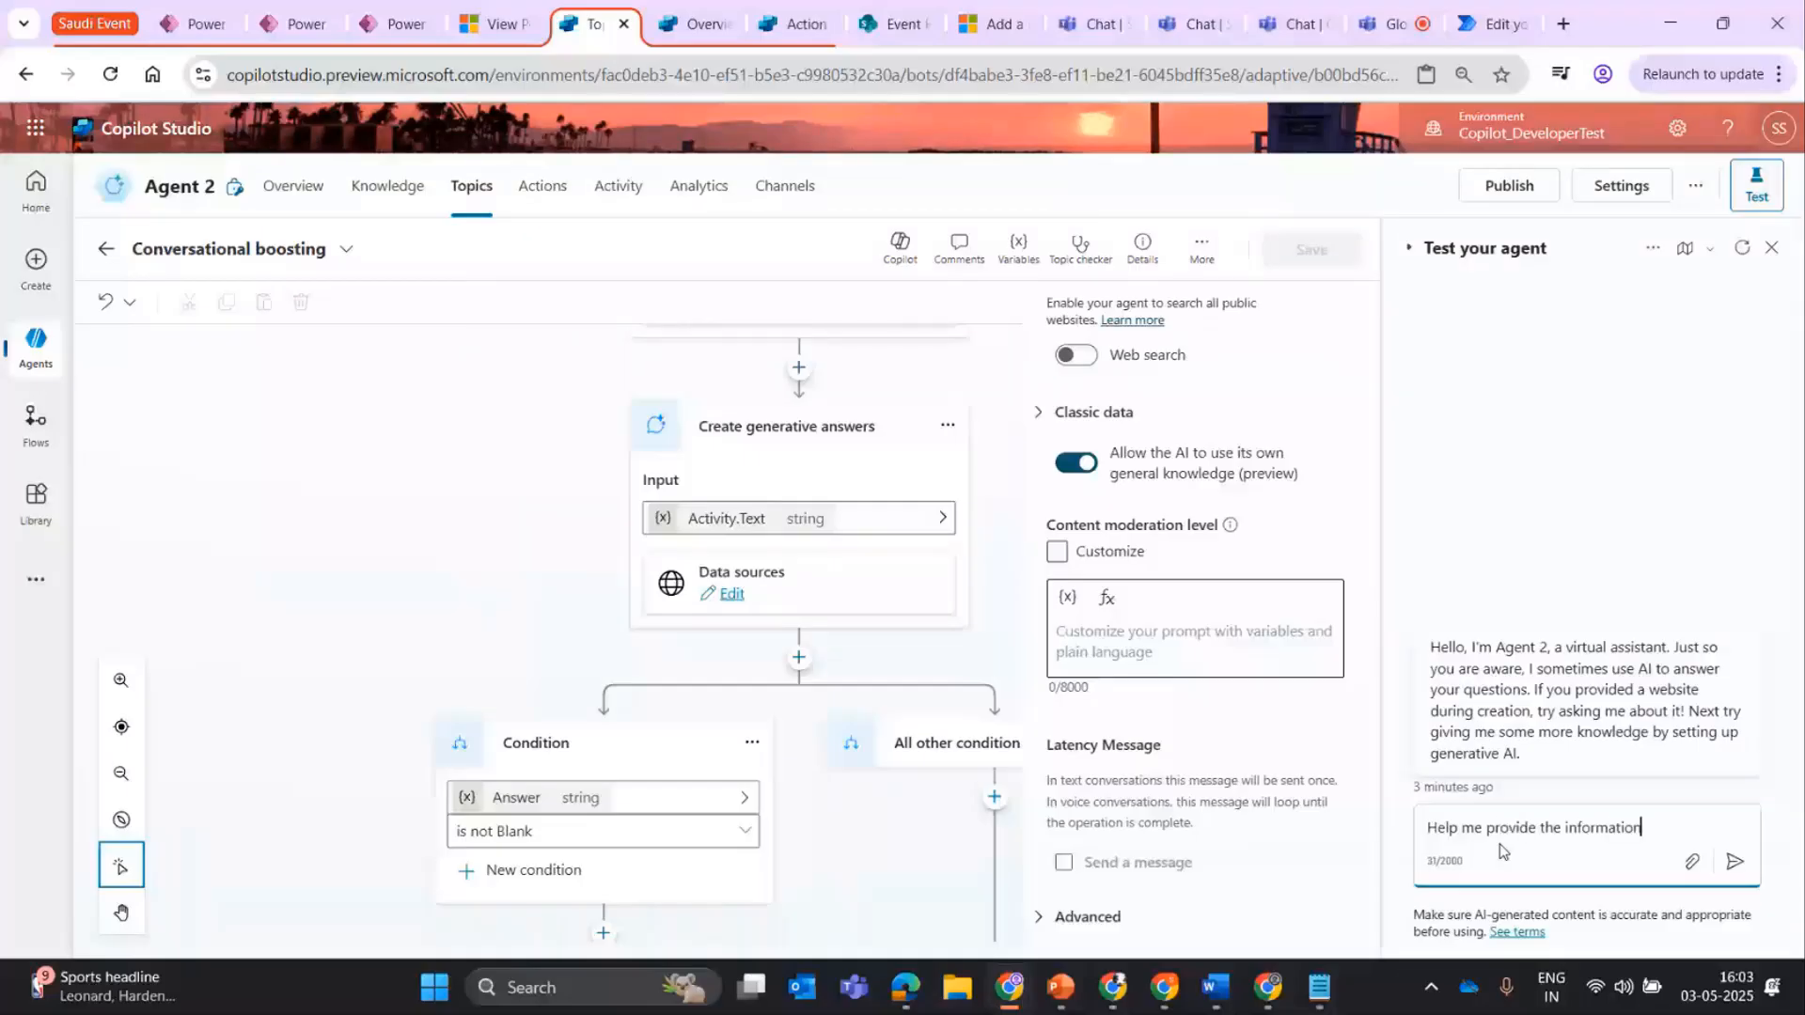
{"action": "type", "text": " about the best pla"}
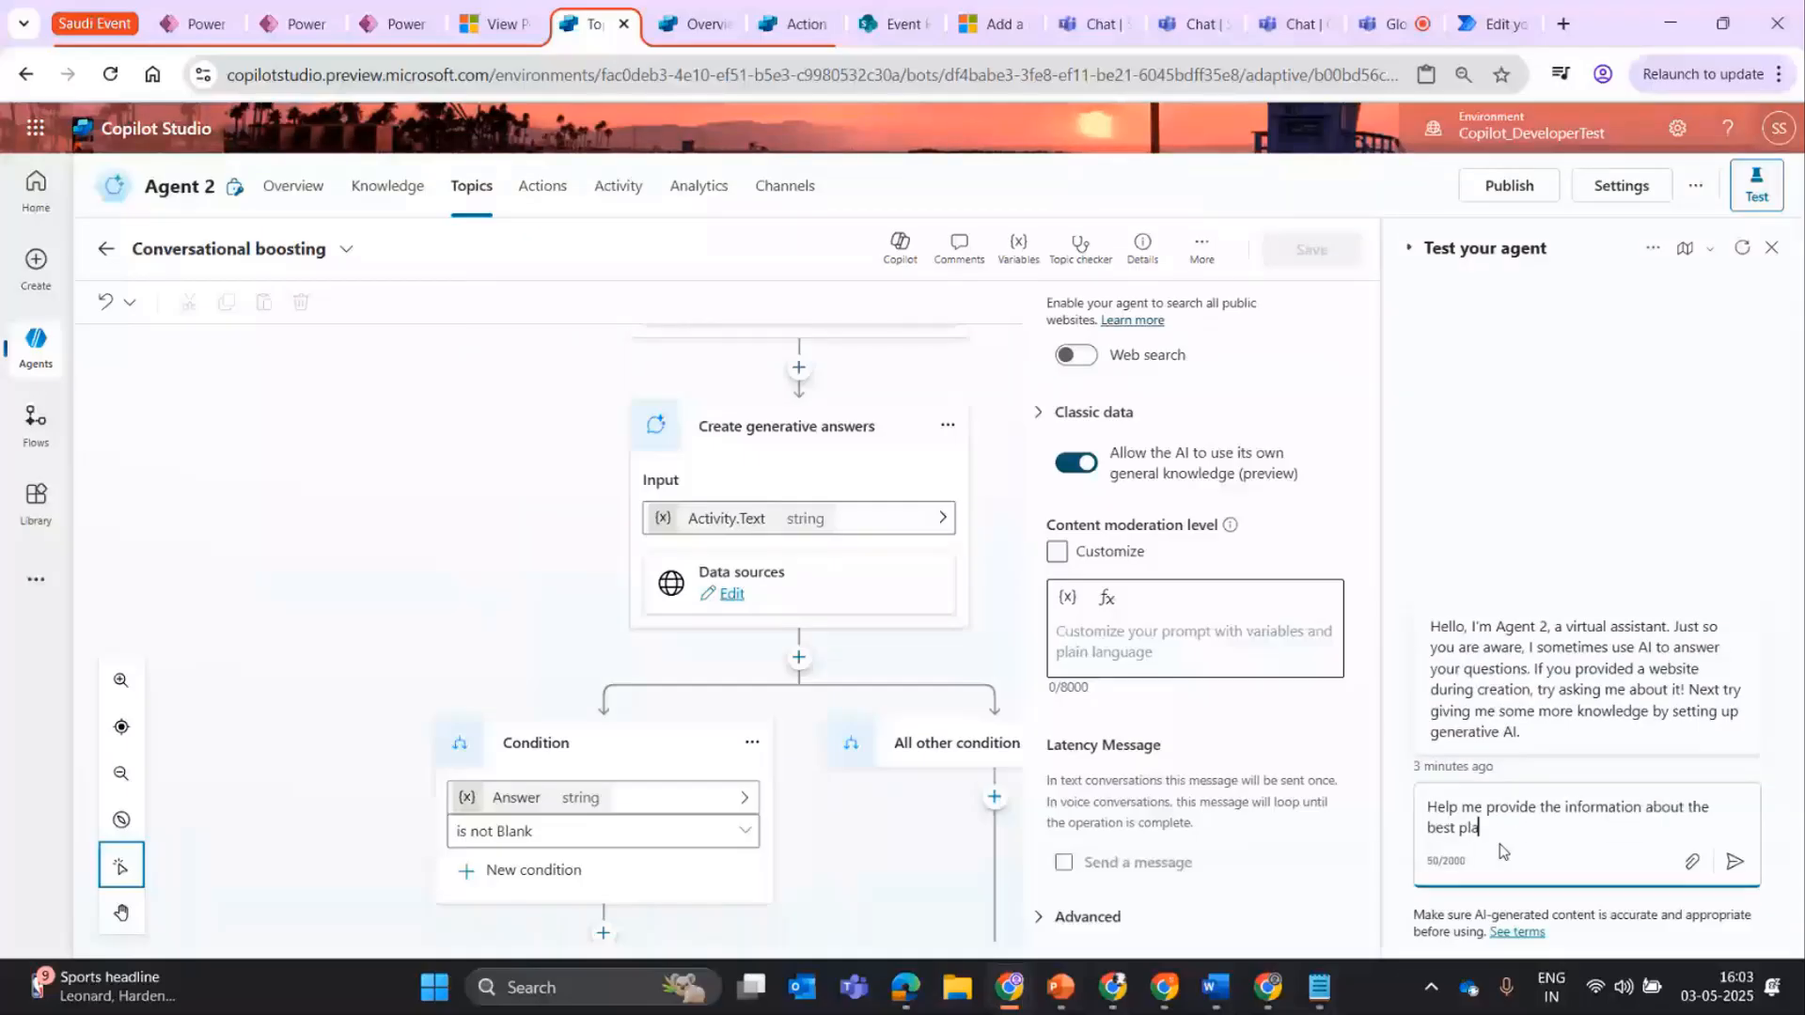
{"action": "type", "text": "ces in Saudi Arabia?"}
{"action": "key", "text": "Return"}
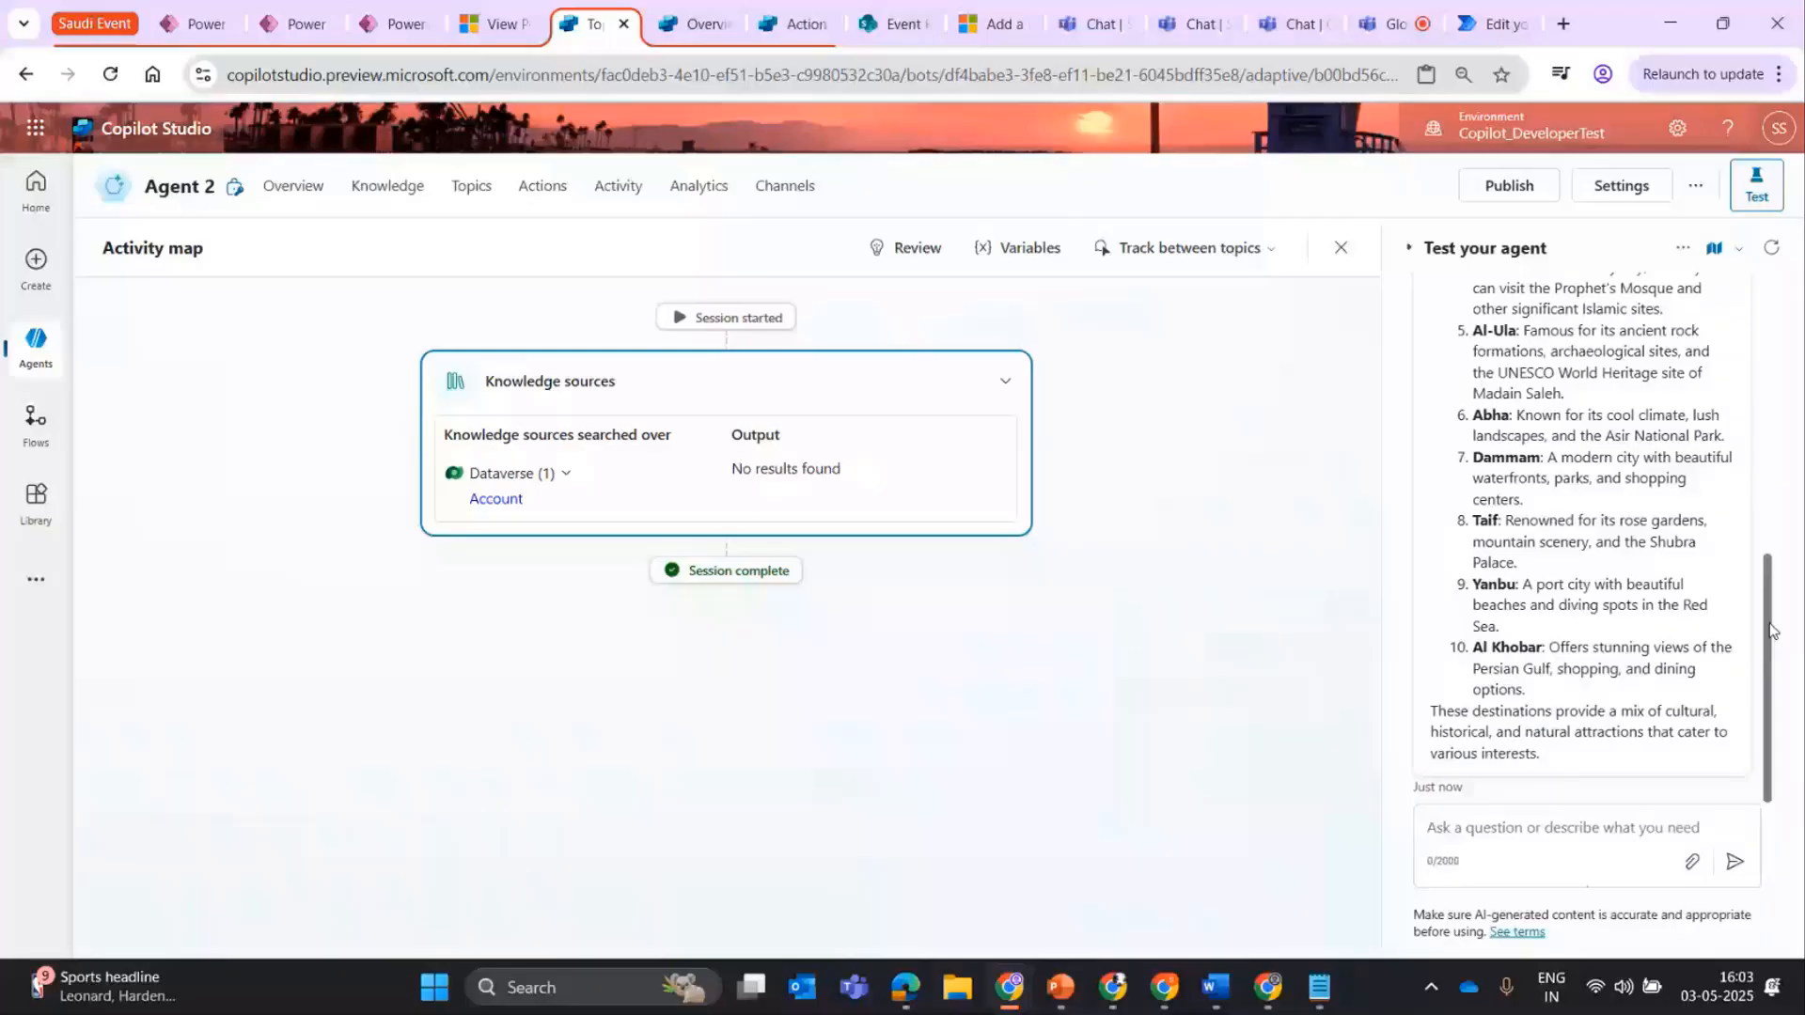
{"action": "scroll", "coordinate": [1467, 543], "scroll_direction": "up", "scroll_amount": 5}
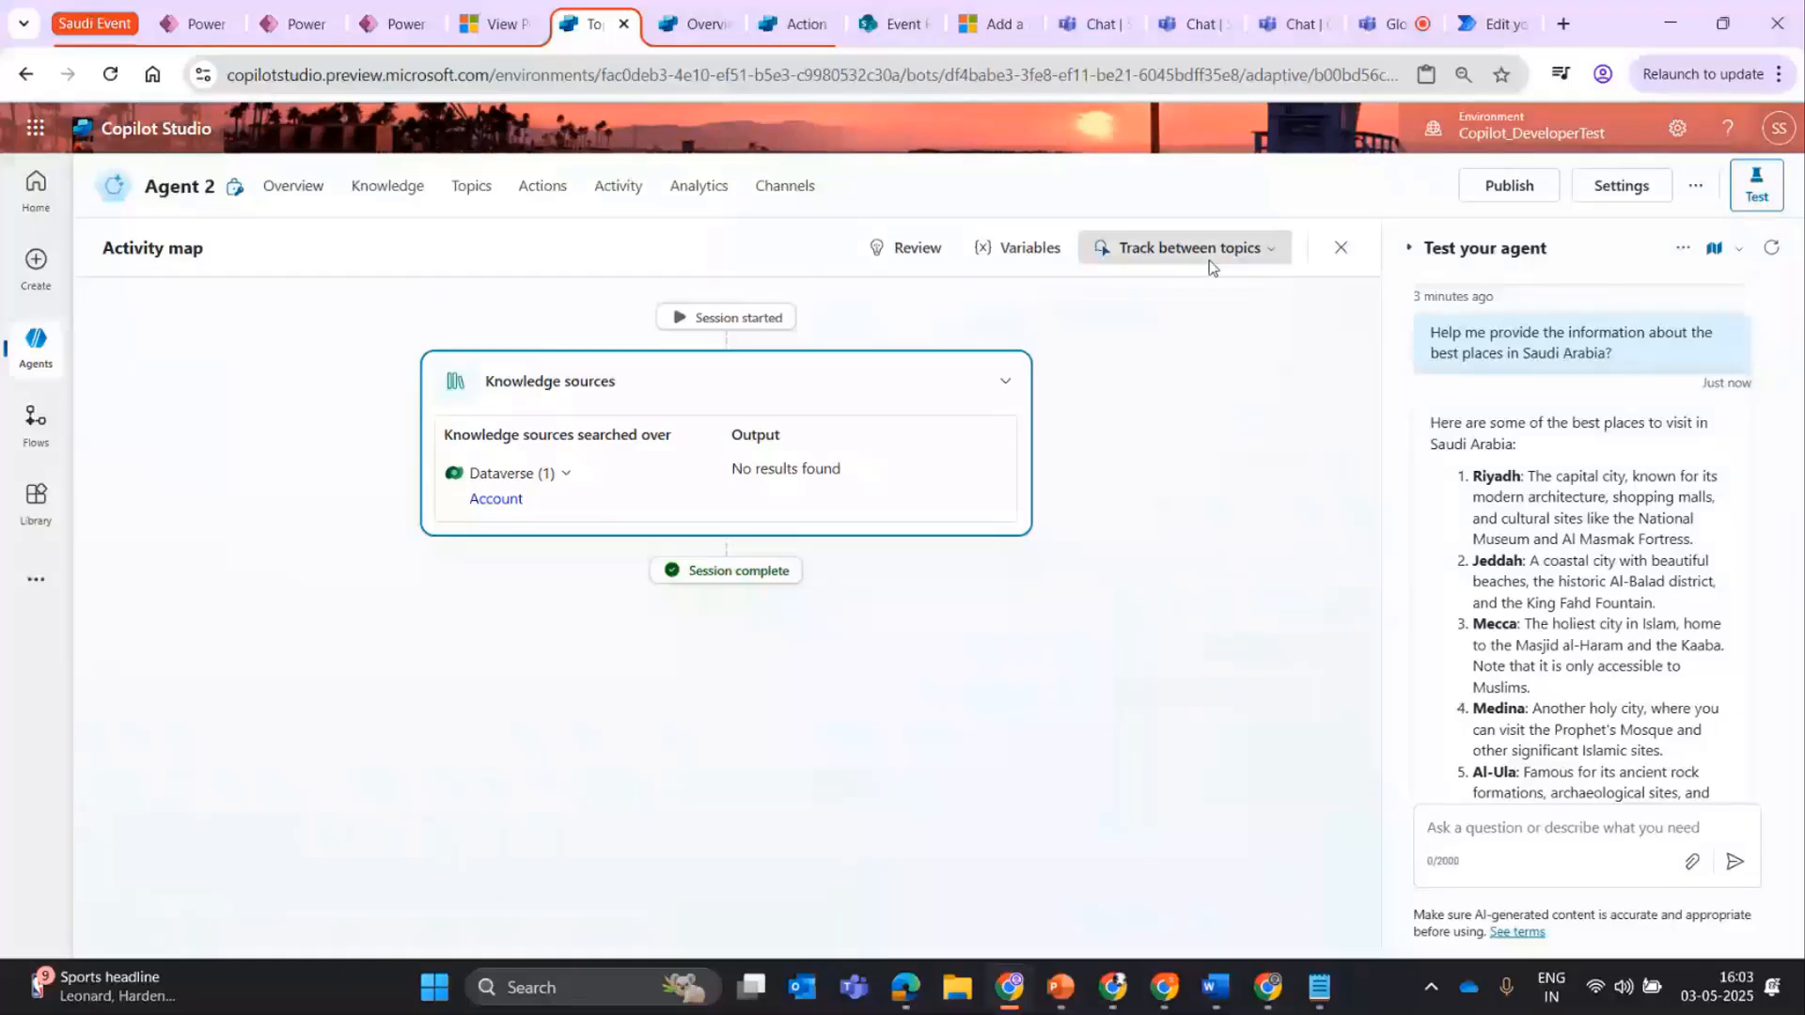
{"action": "left_click", "coordinate": [1683, 247]}
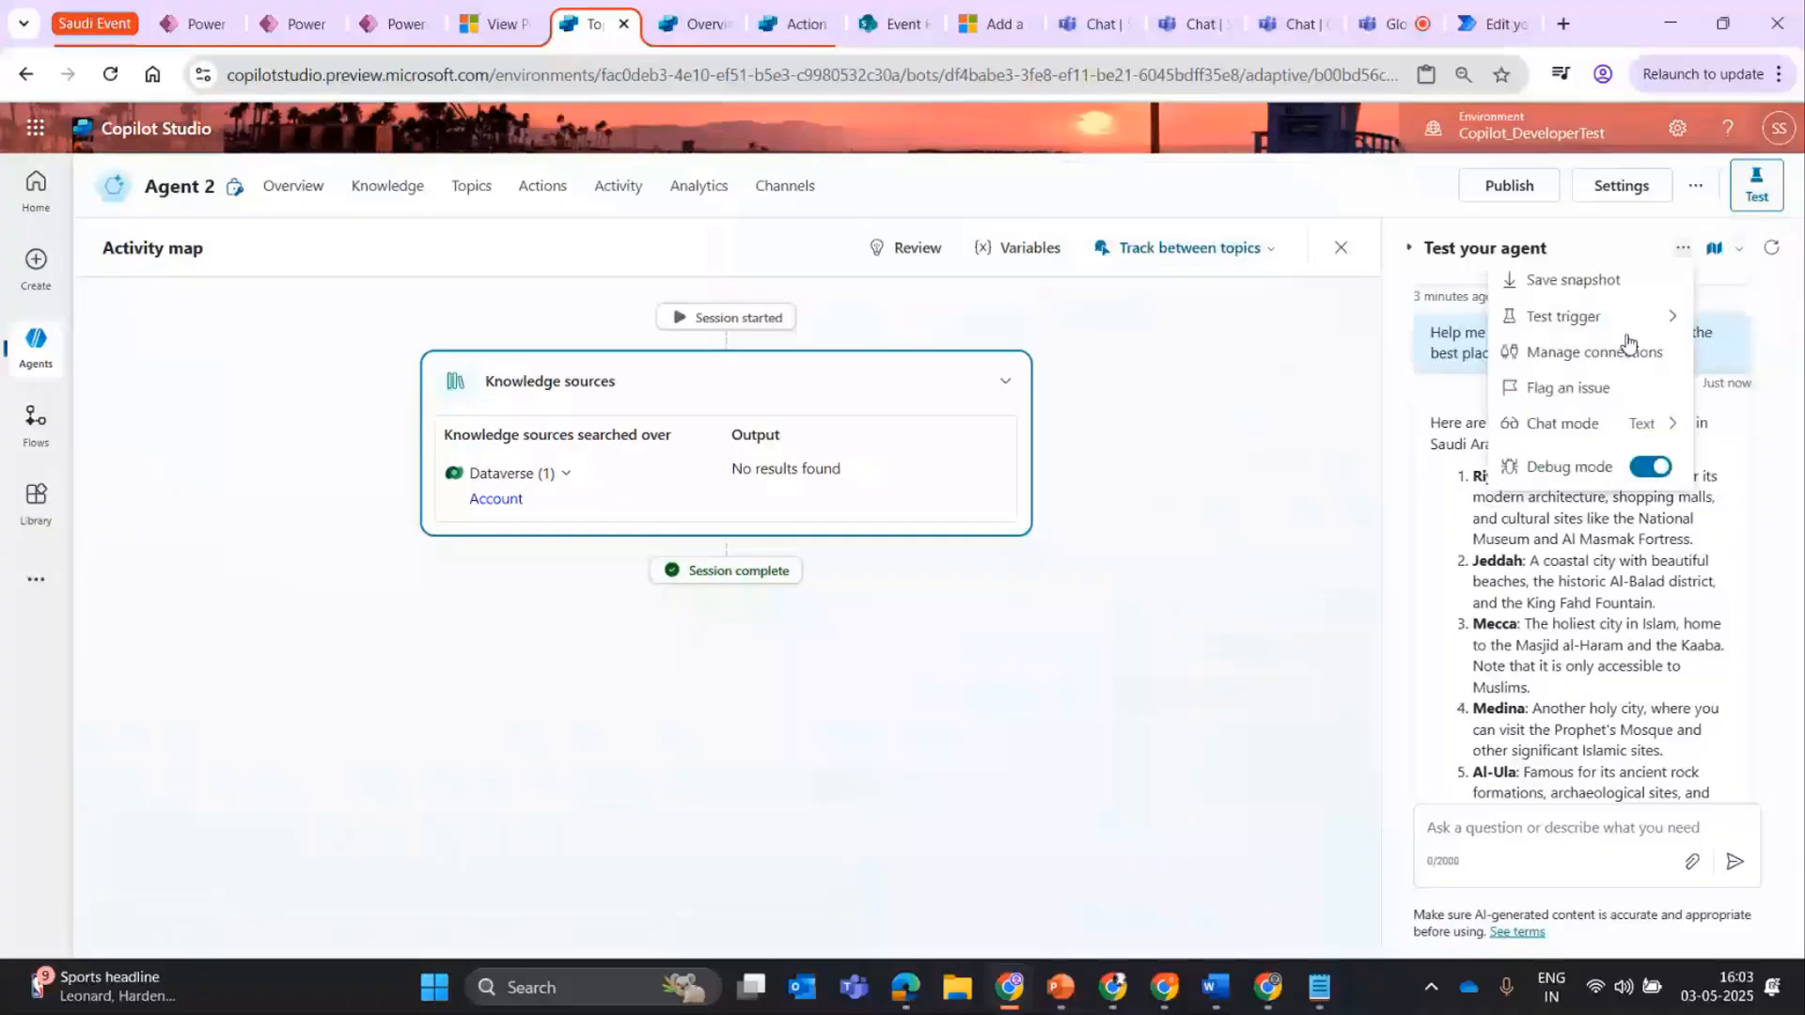
Reopen the Conversational boosting system topic and bring up its generative answers data source properties.
{"action": "left_click", "coordinate": [478, 190]}
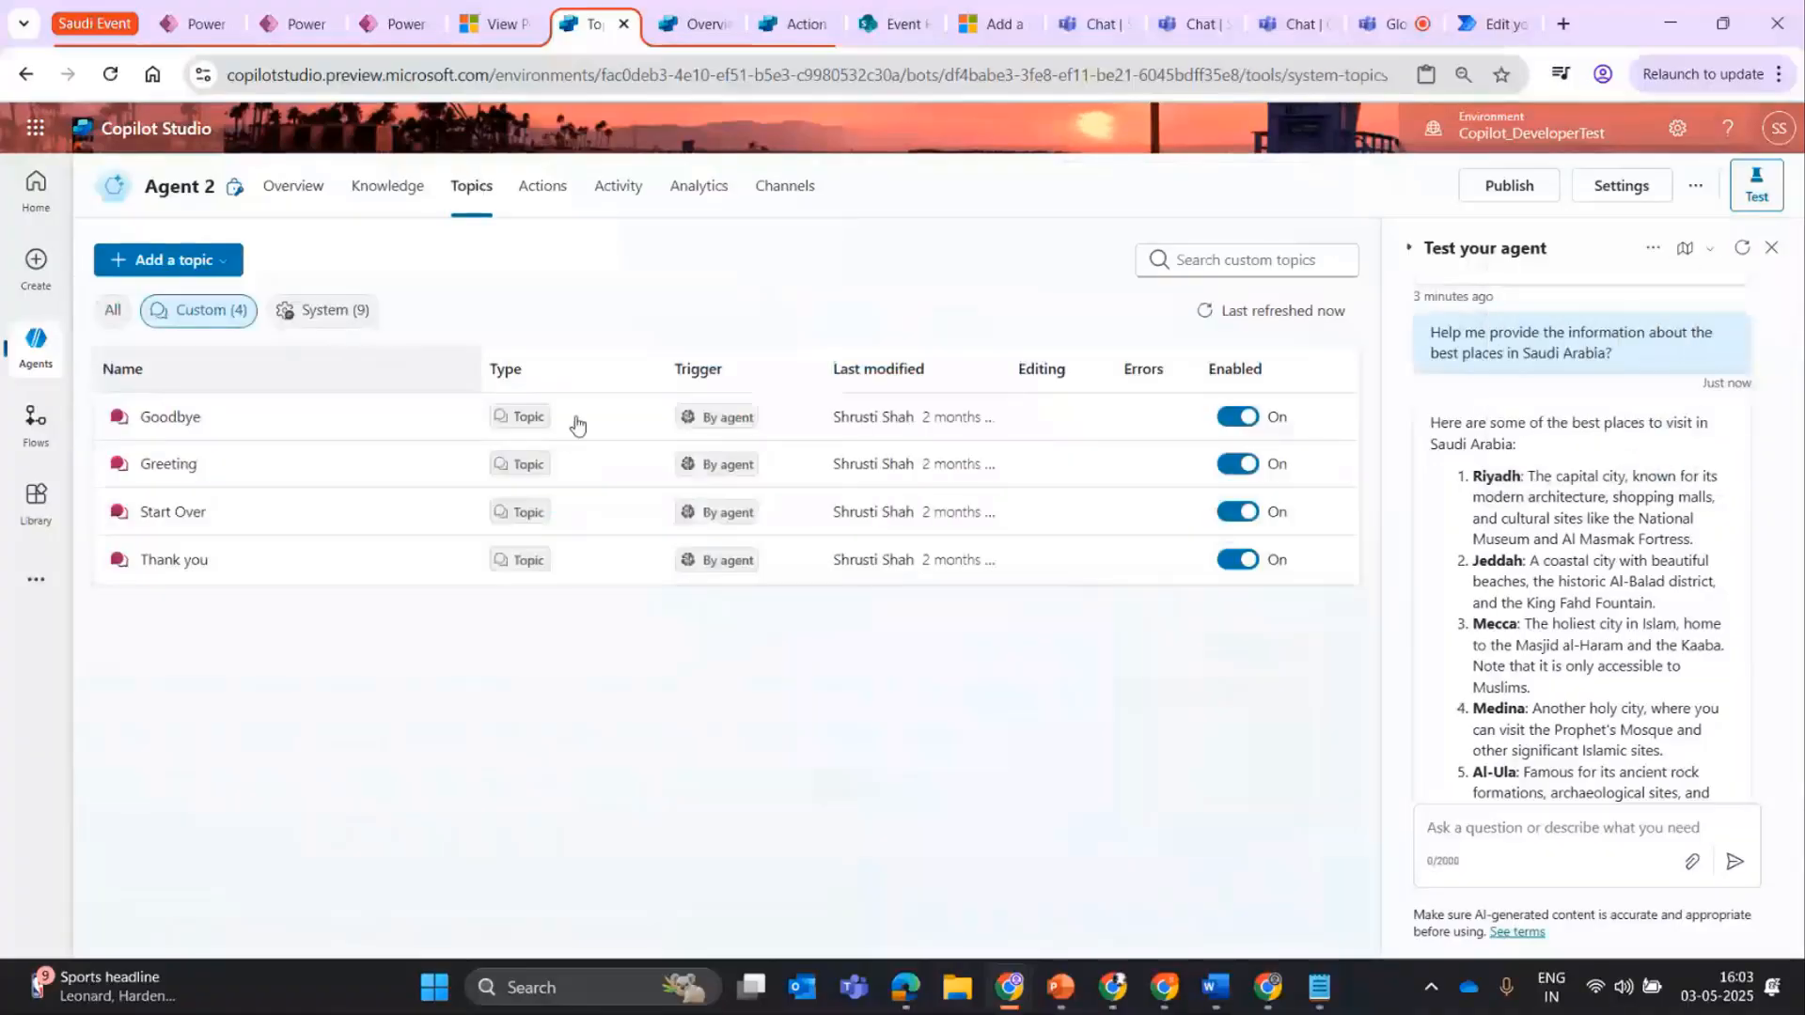
{"action": "left_click", "coordinate": [323, 309]}
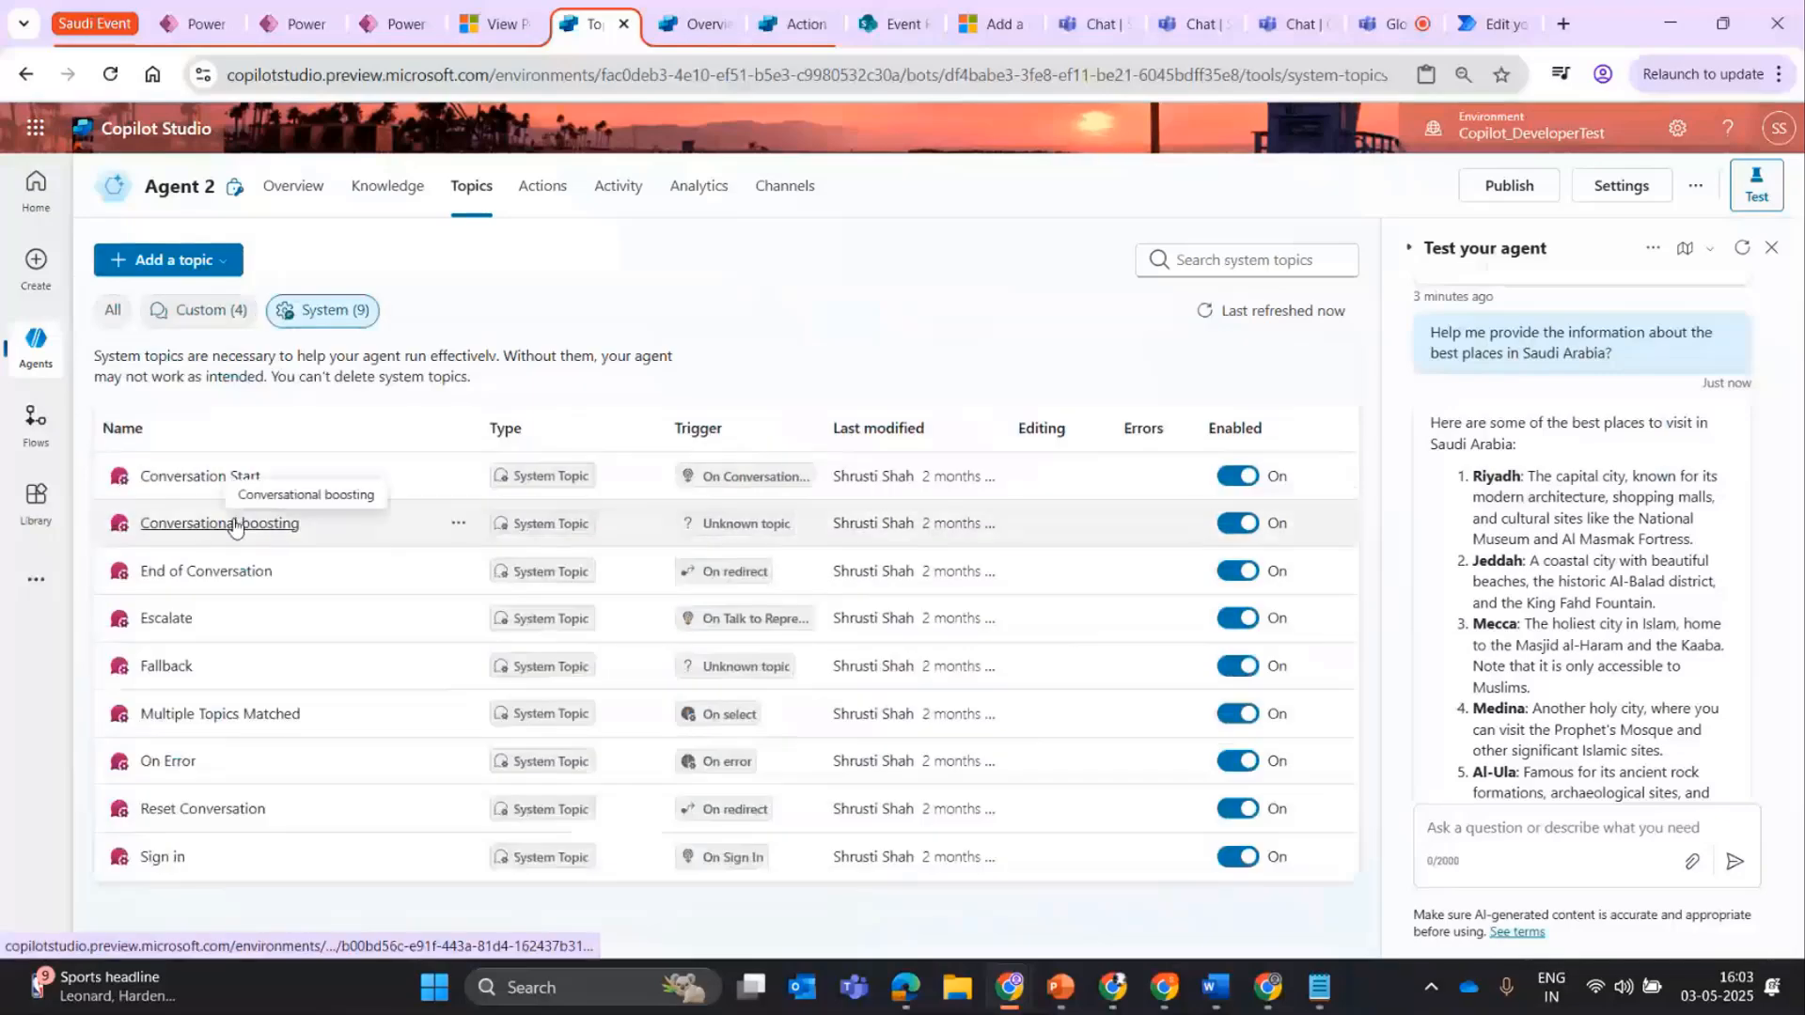
{"action": "left_click", "coordinate": [234, 523]}
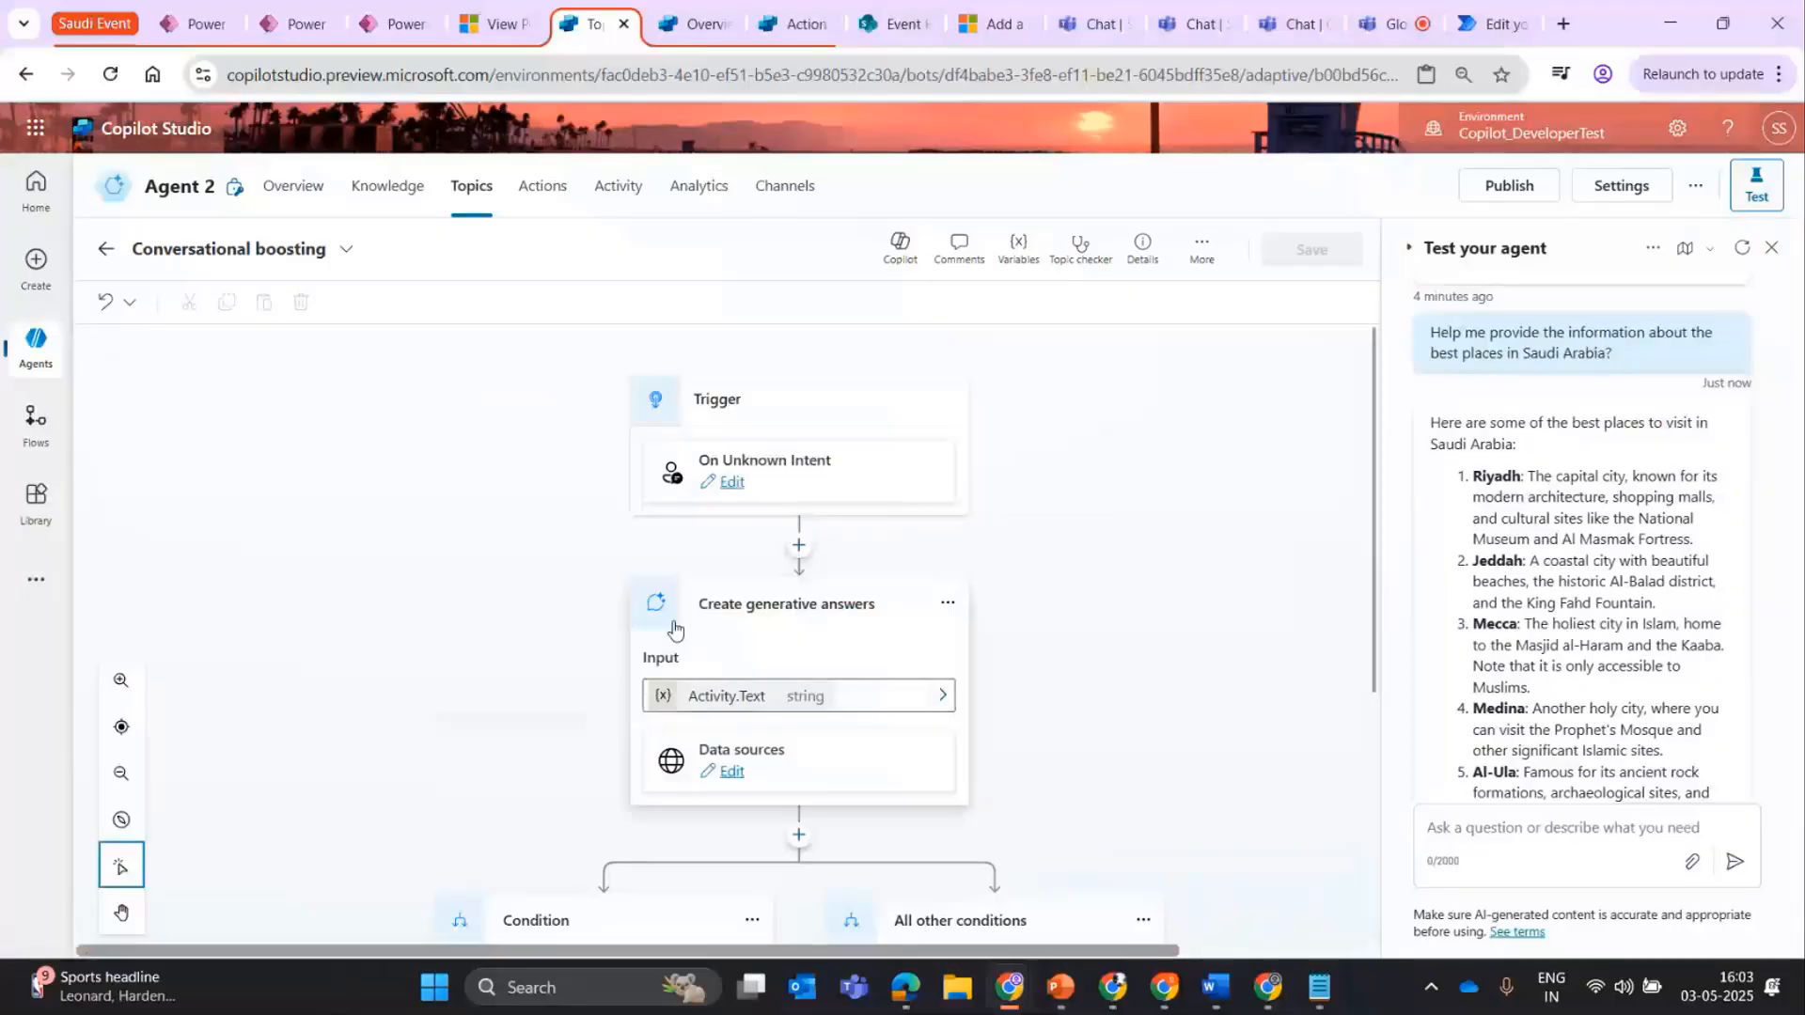
{"action": "left_click", "coordinate": [730, 773]}
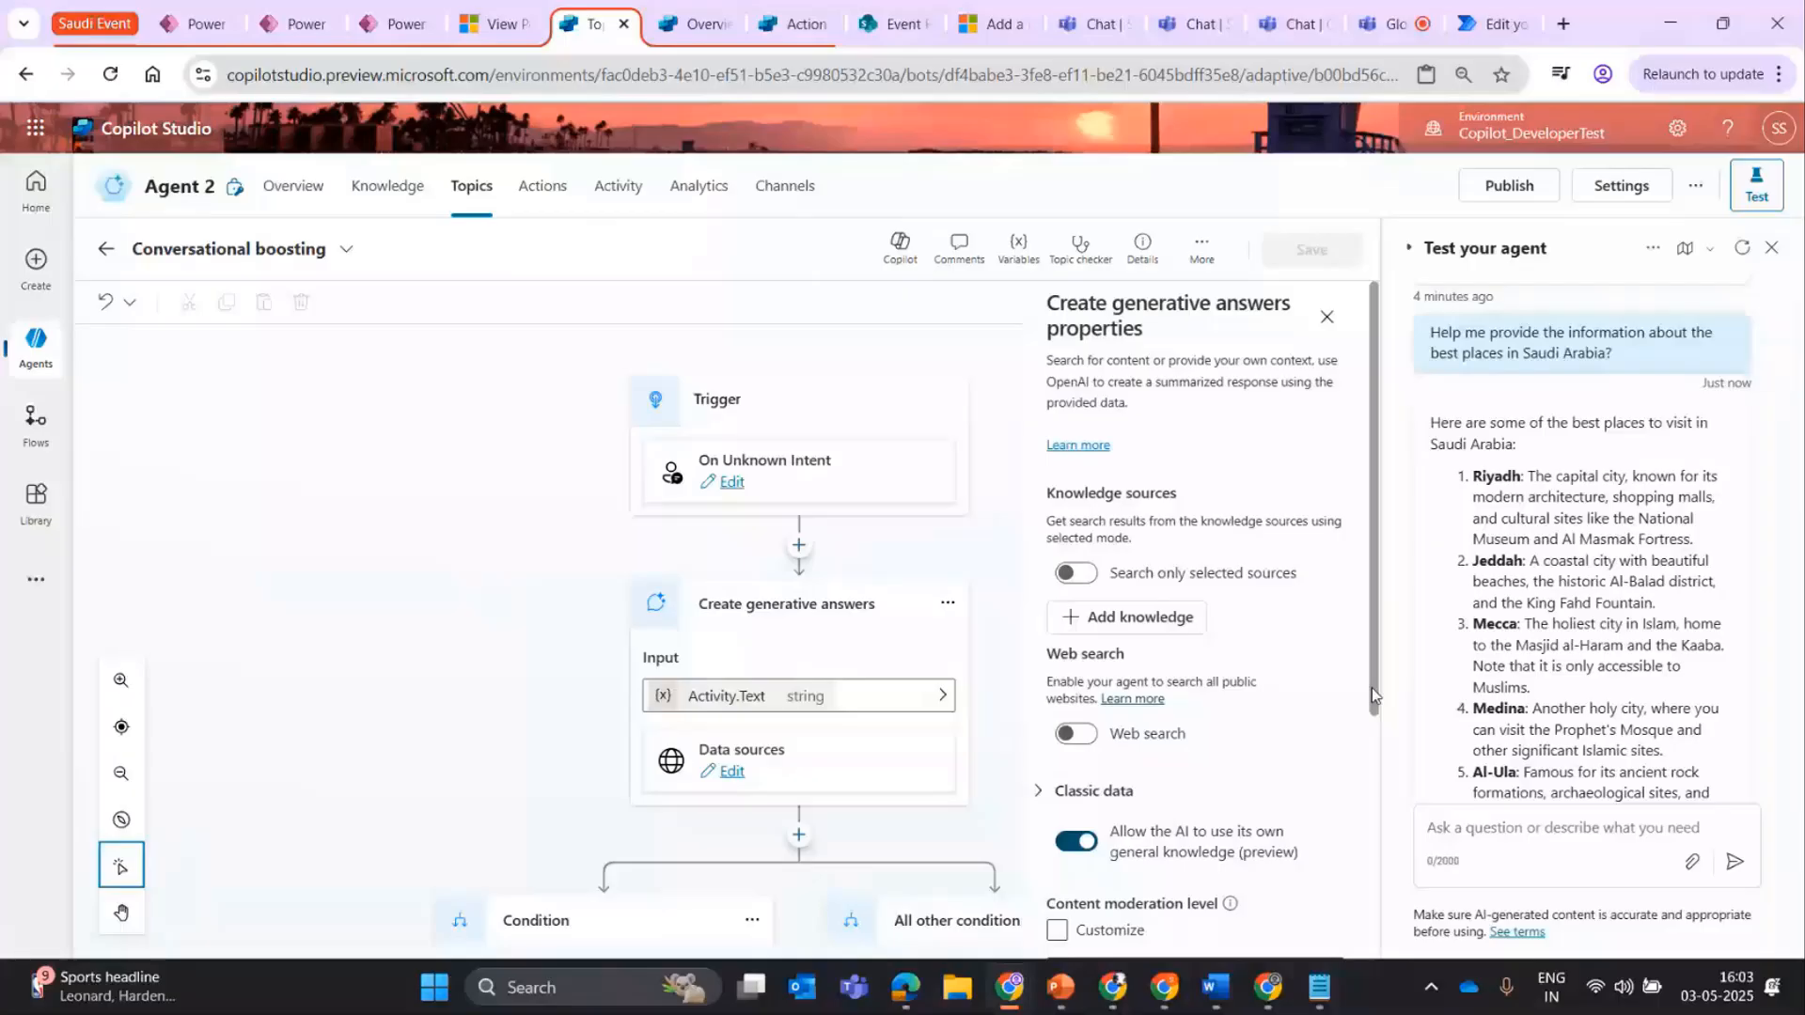
{"action": "scroll", "coordinate": [1105, 694], "scroll_direction": "down", "scroll_amount": 2}
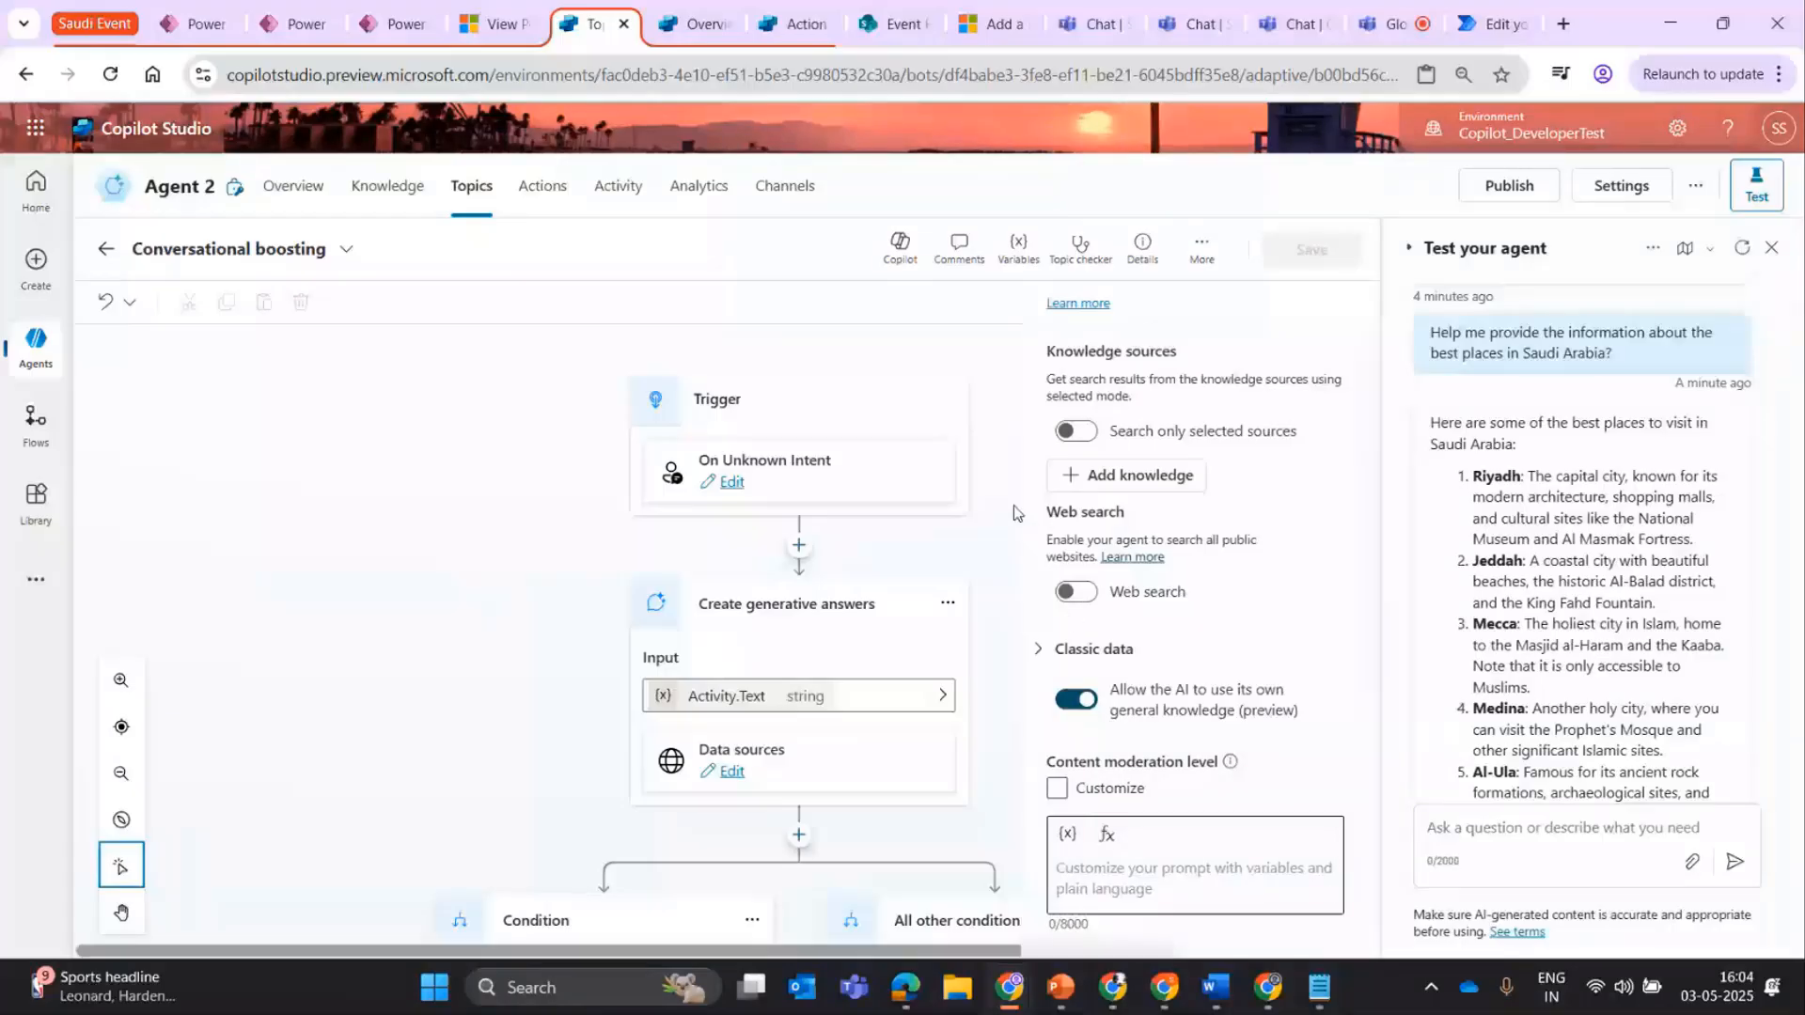
Browse the featured, advanced and suggested knowledge sources available to the node, then close the dialog without adding any.
{"action": "left_click", "coordinate": [1123, 478]}
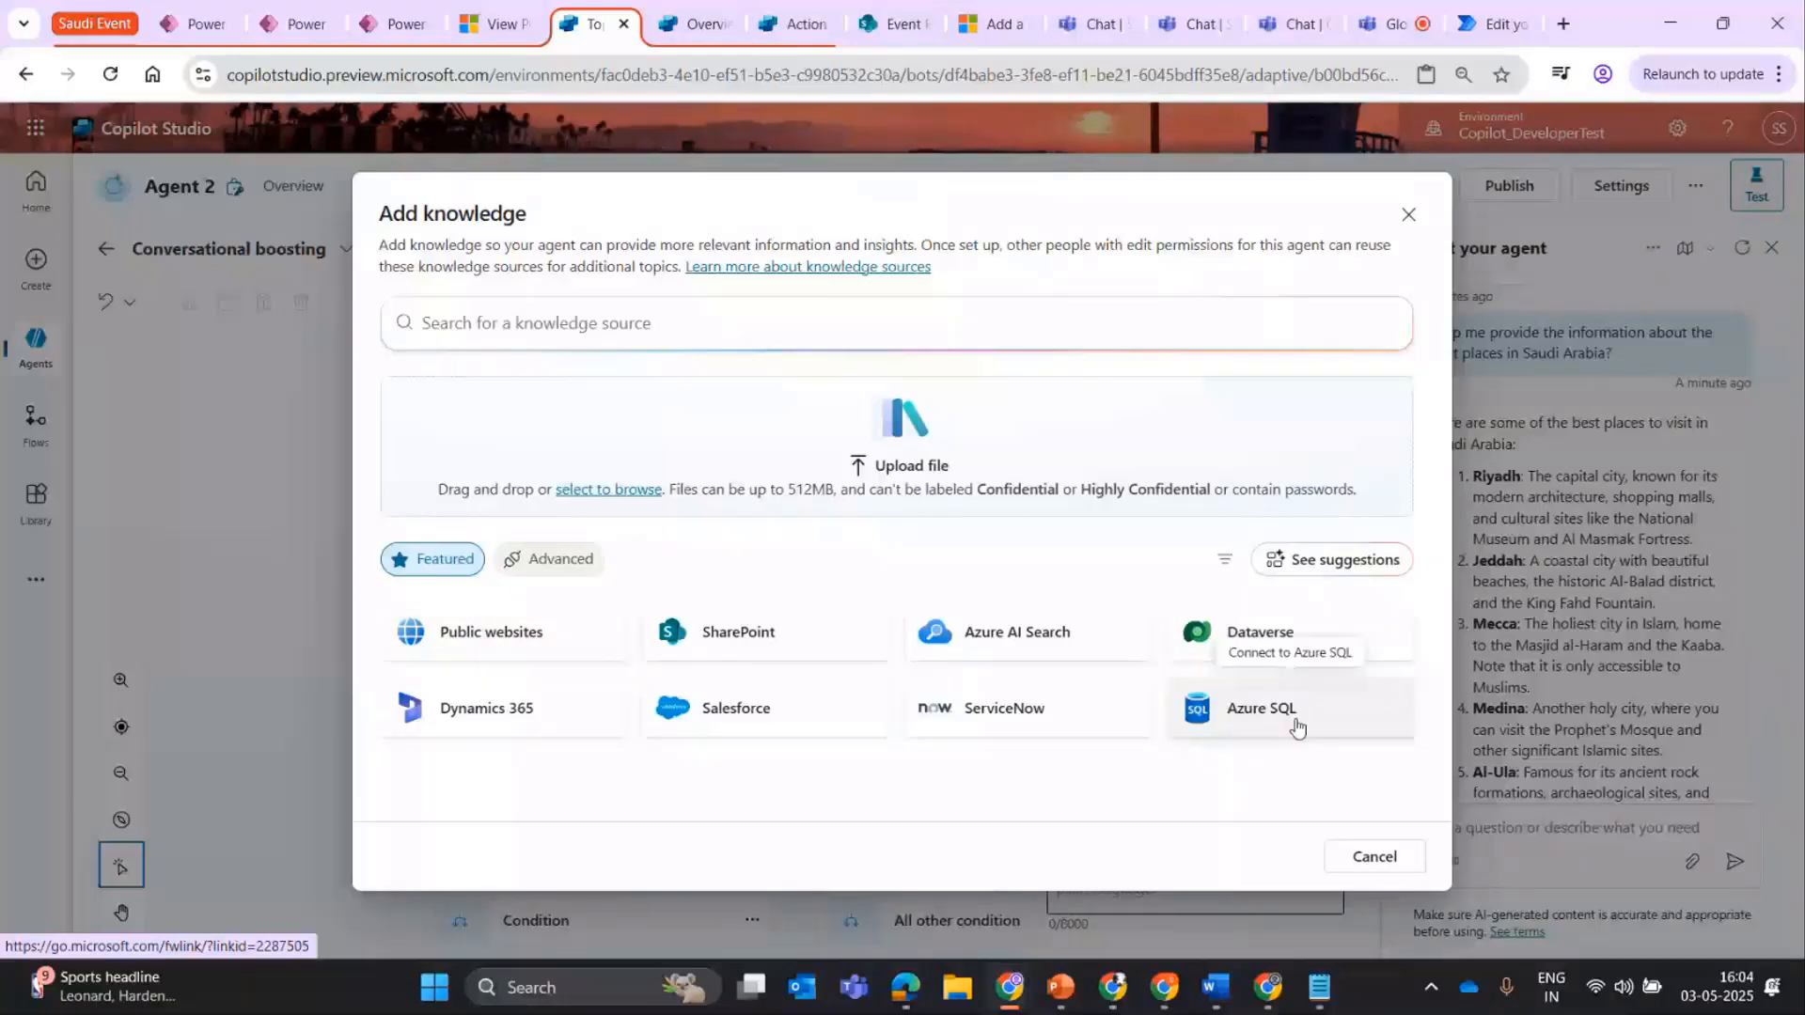
{"action": "left_click", "coordinate": [564, 562]}
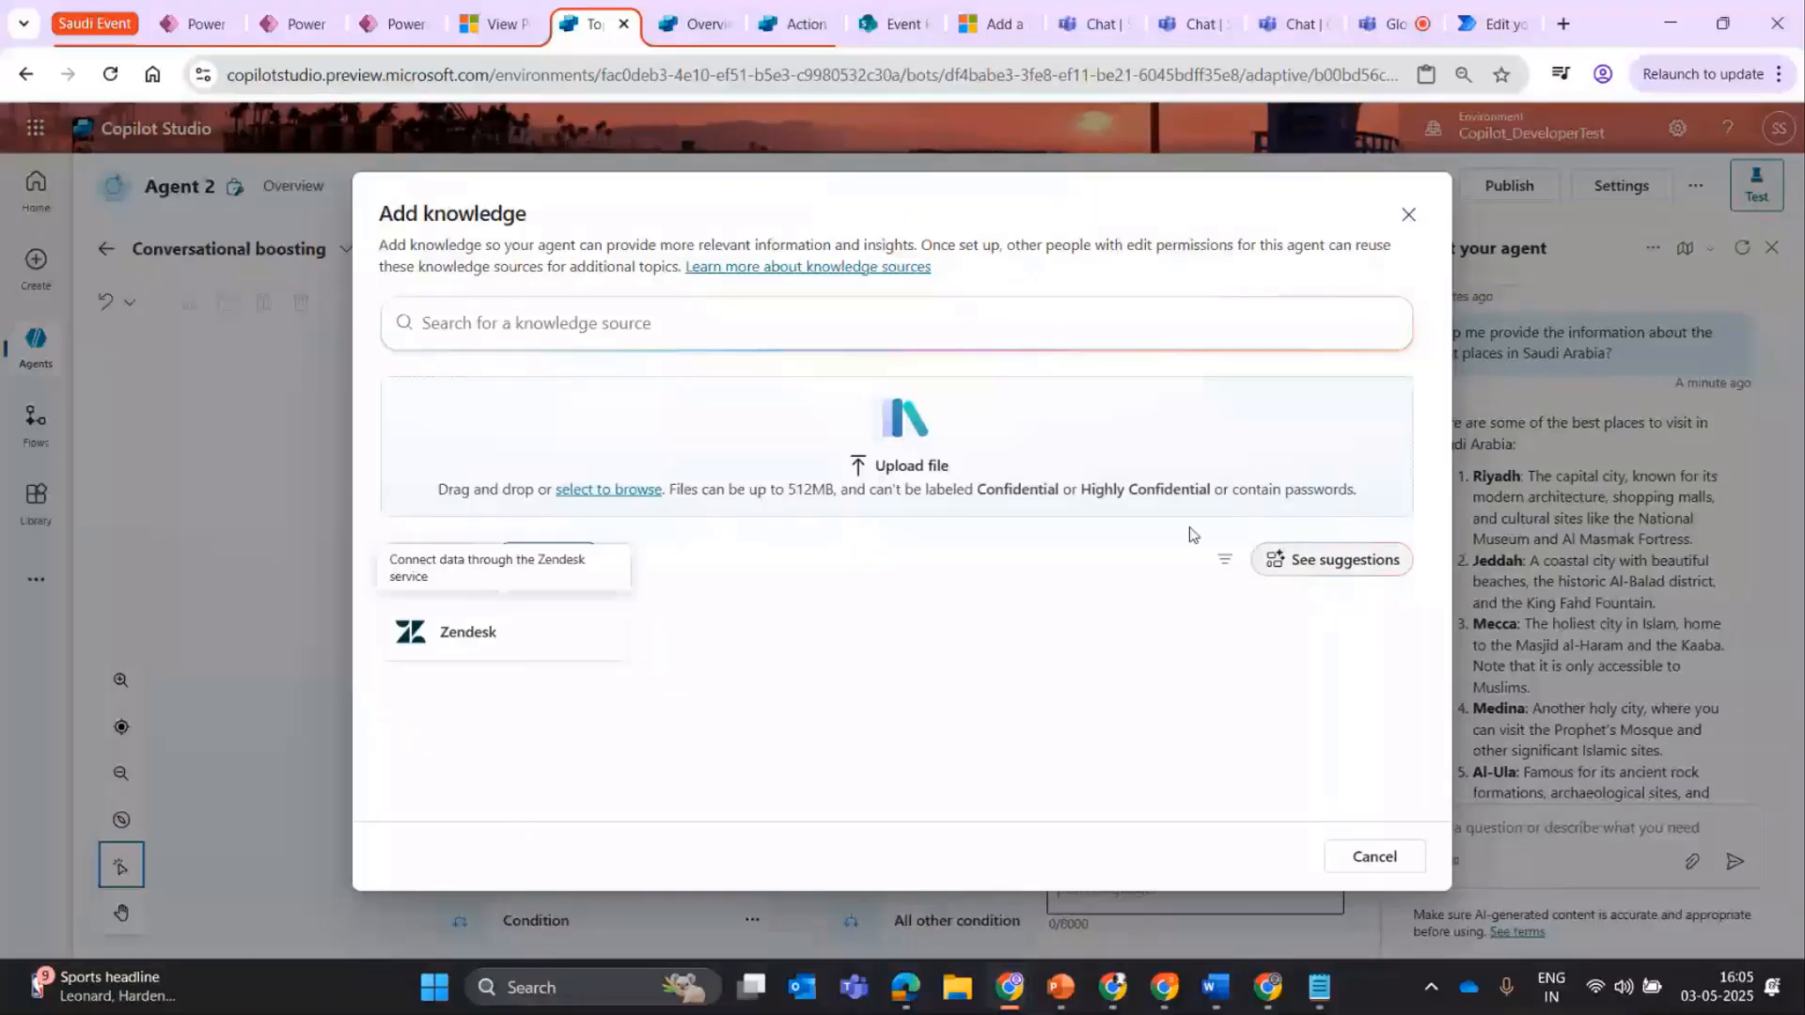
{"action": "left_click", "coordinate": [435, 560]}
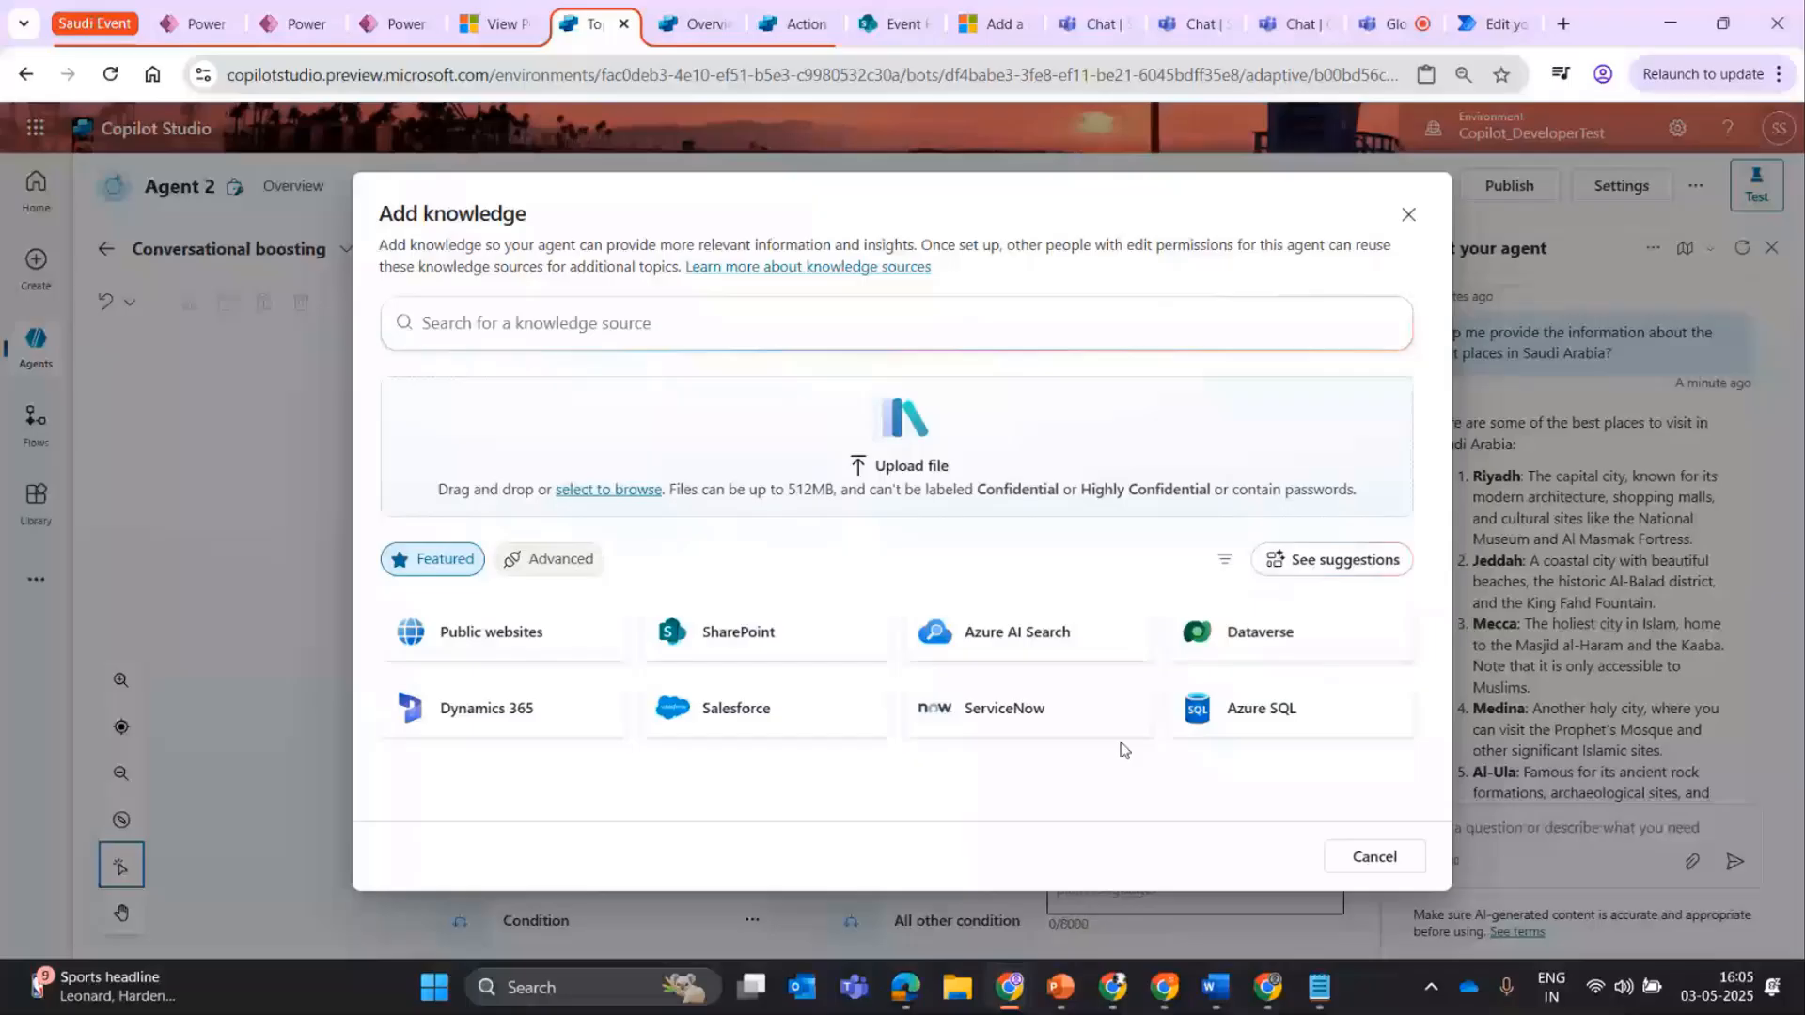
{"action": "left_click", "coordinate": [1333, 560]}
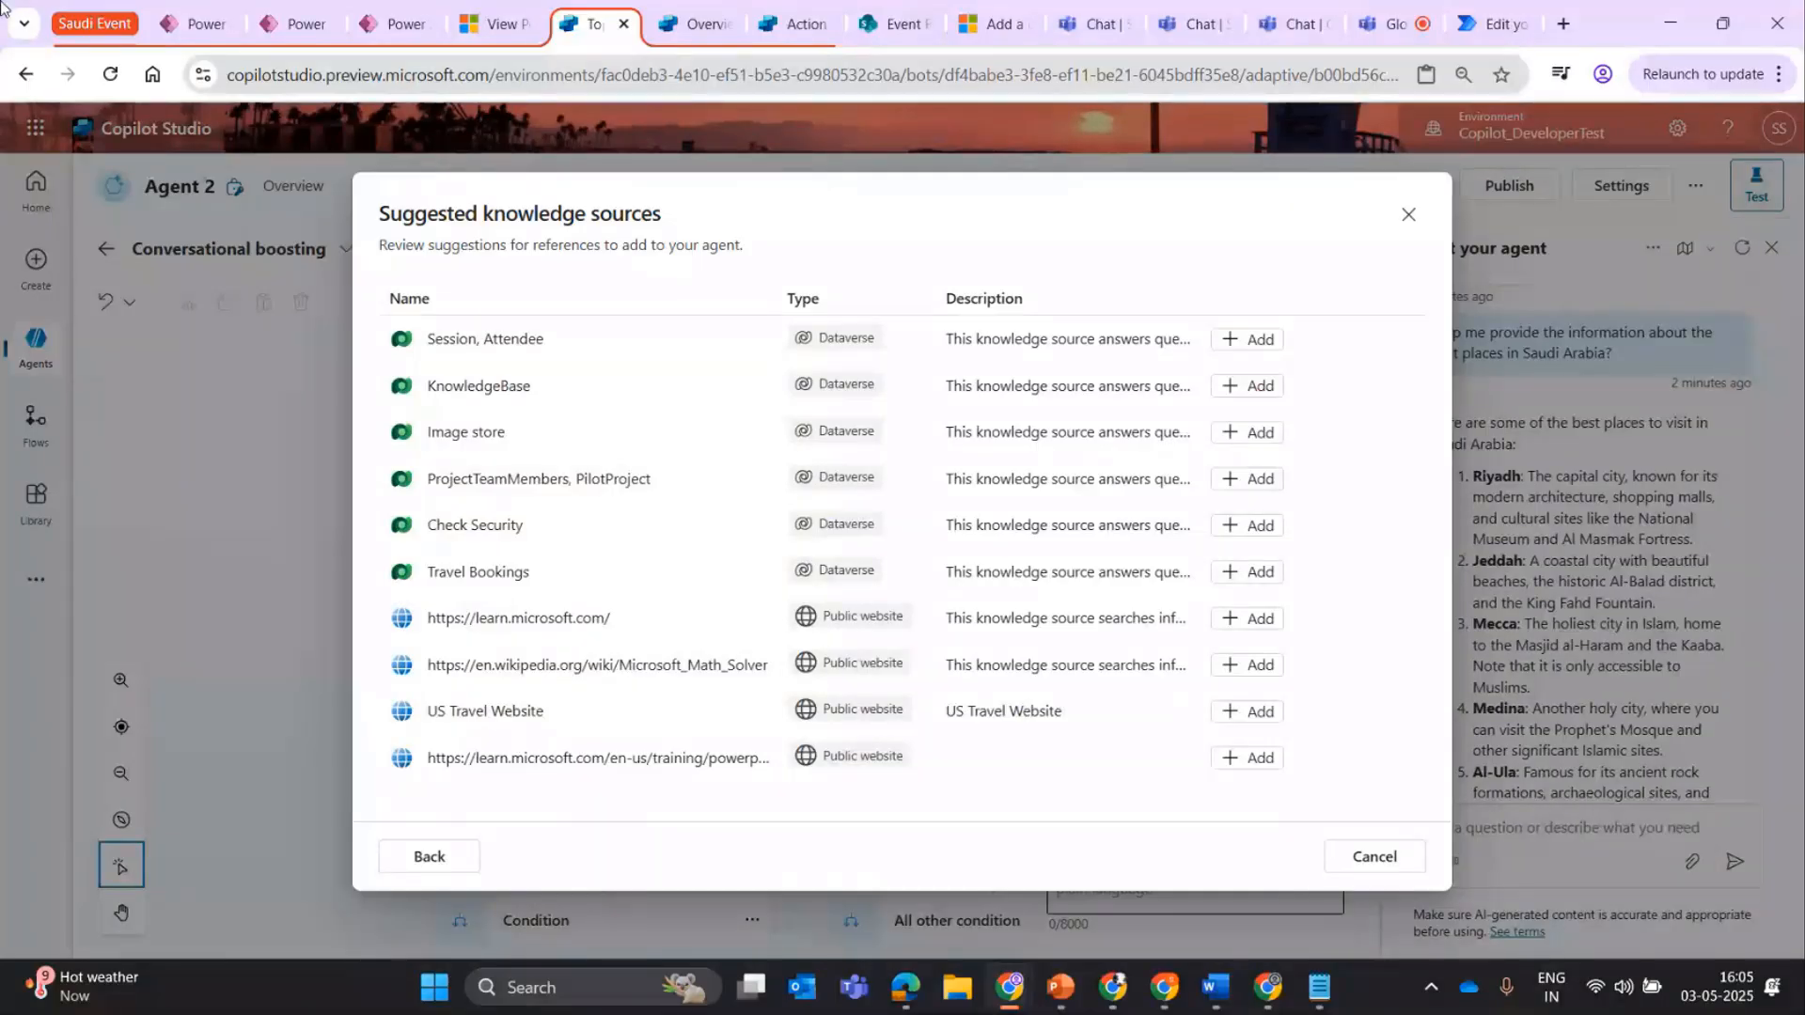
{"action": "key", "text": "Escape"}
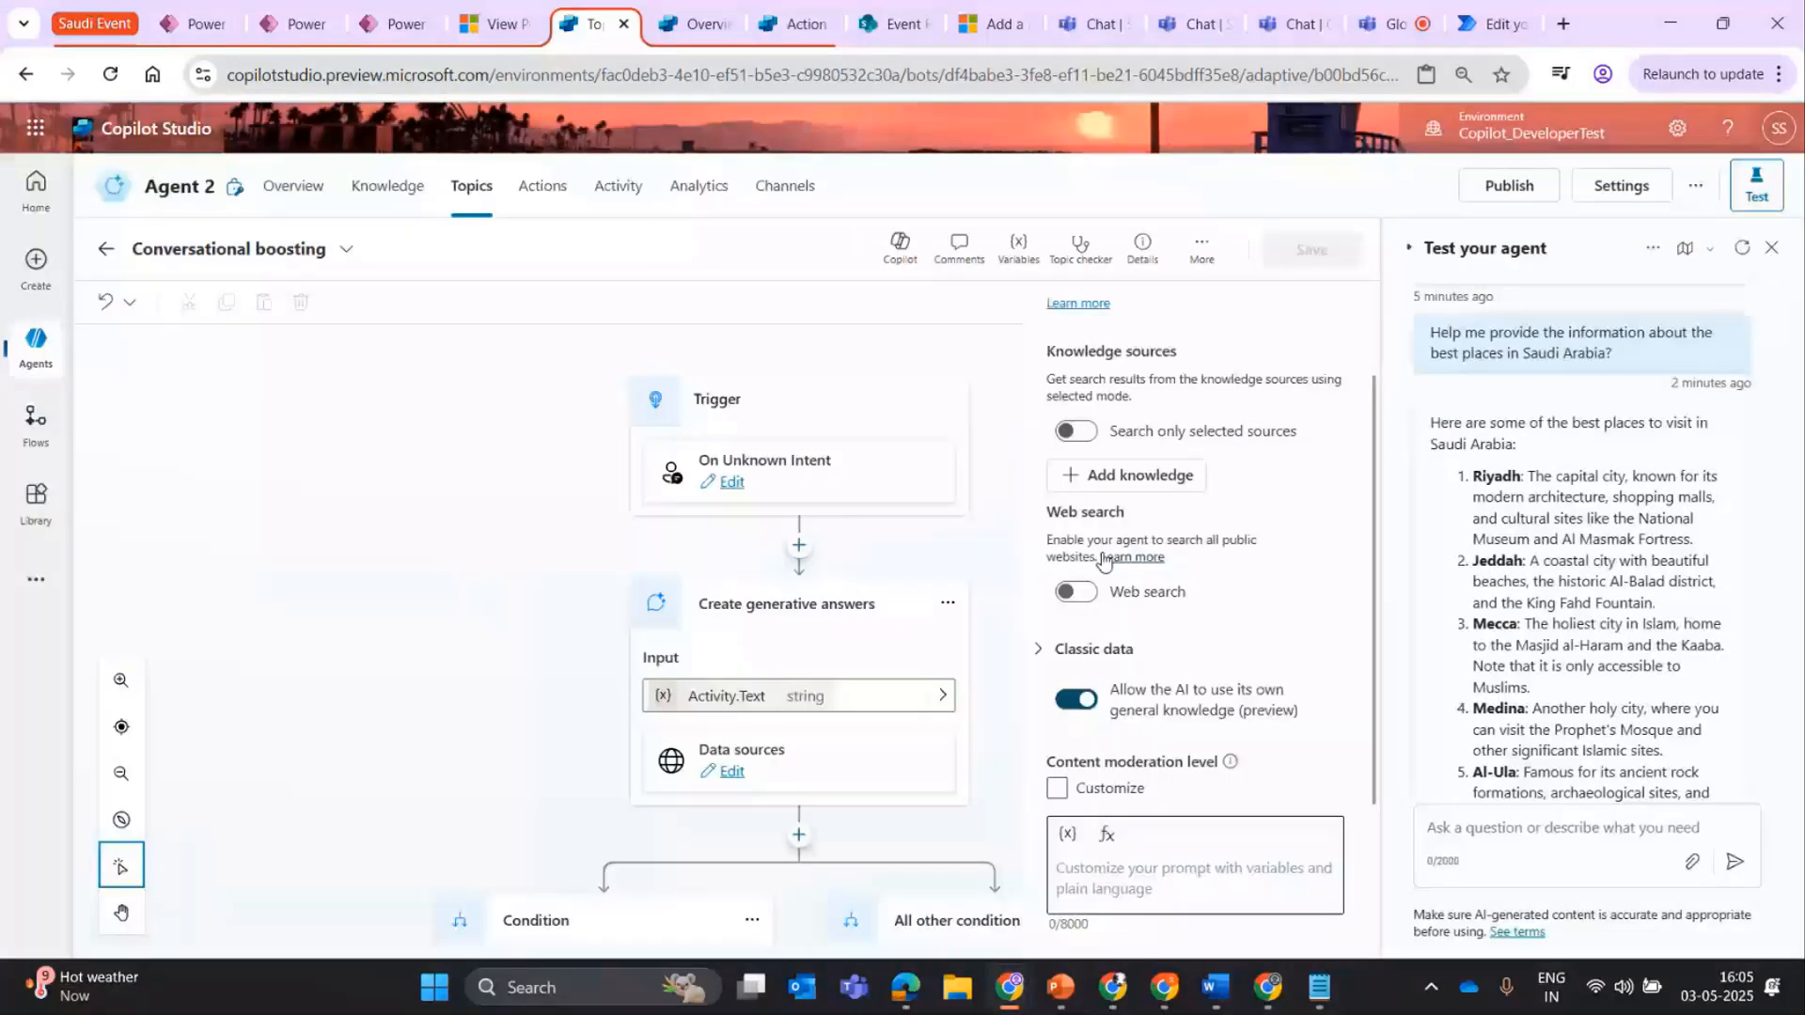
{"action": "left_click", "coordinate": [1142, 475]}
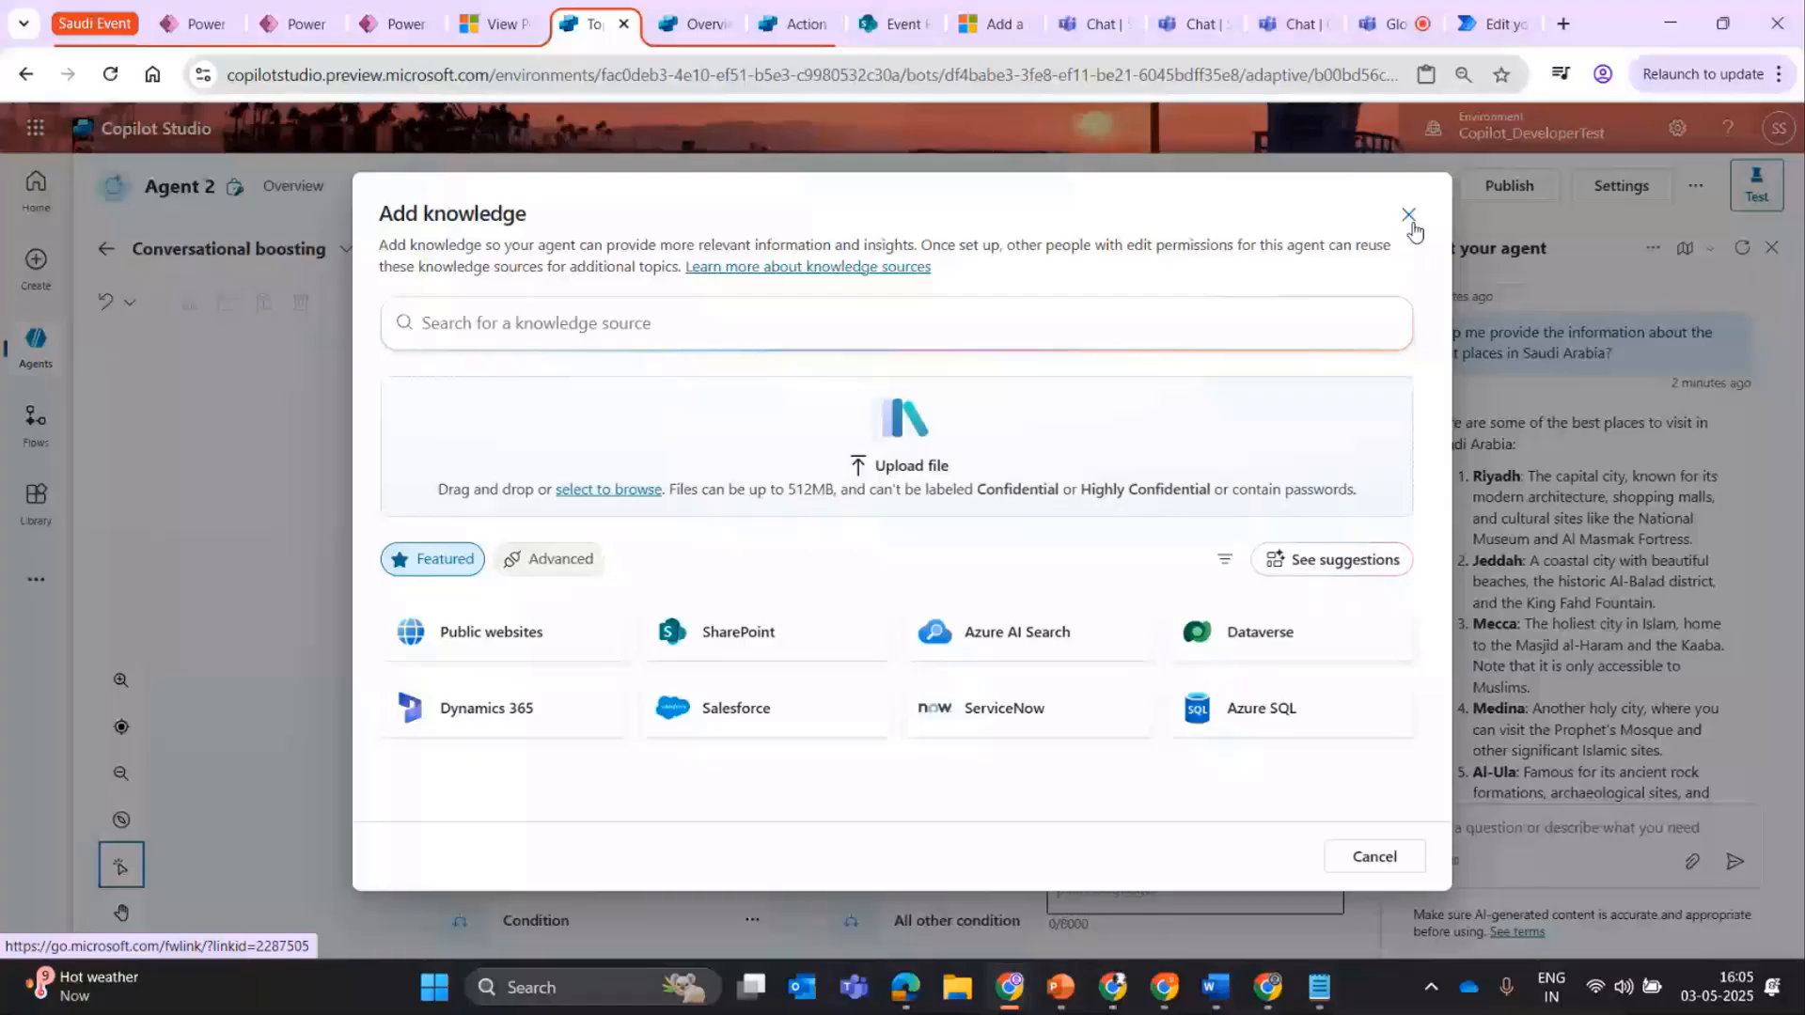
{"action": "left_click", "coordinate": [1409, 215]}
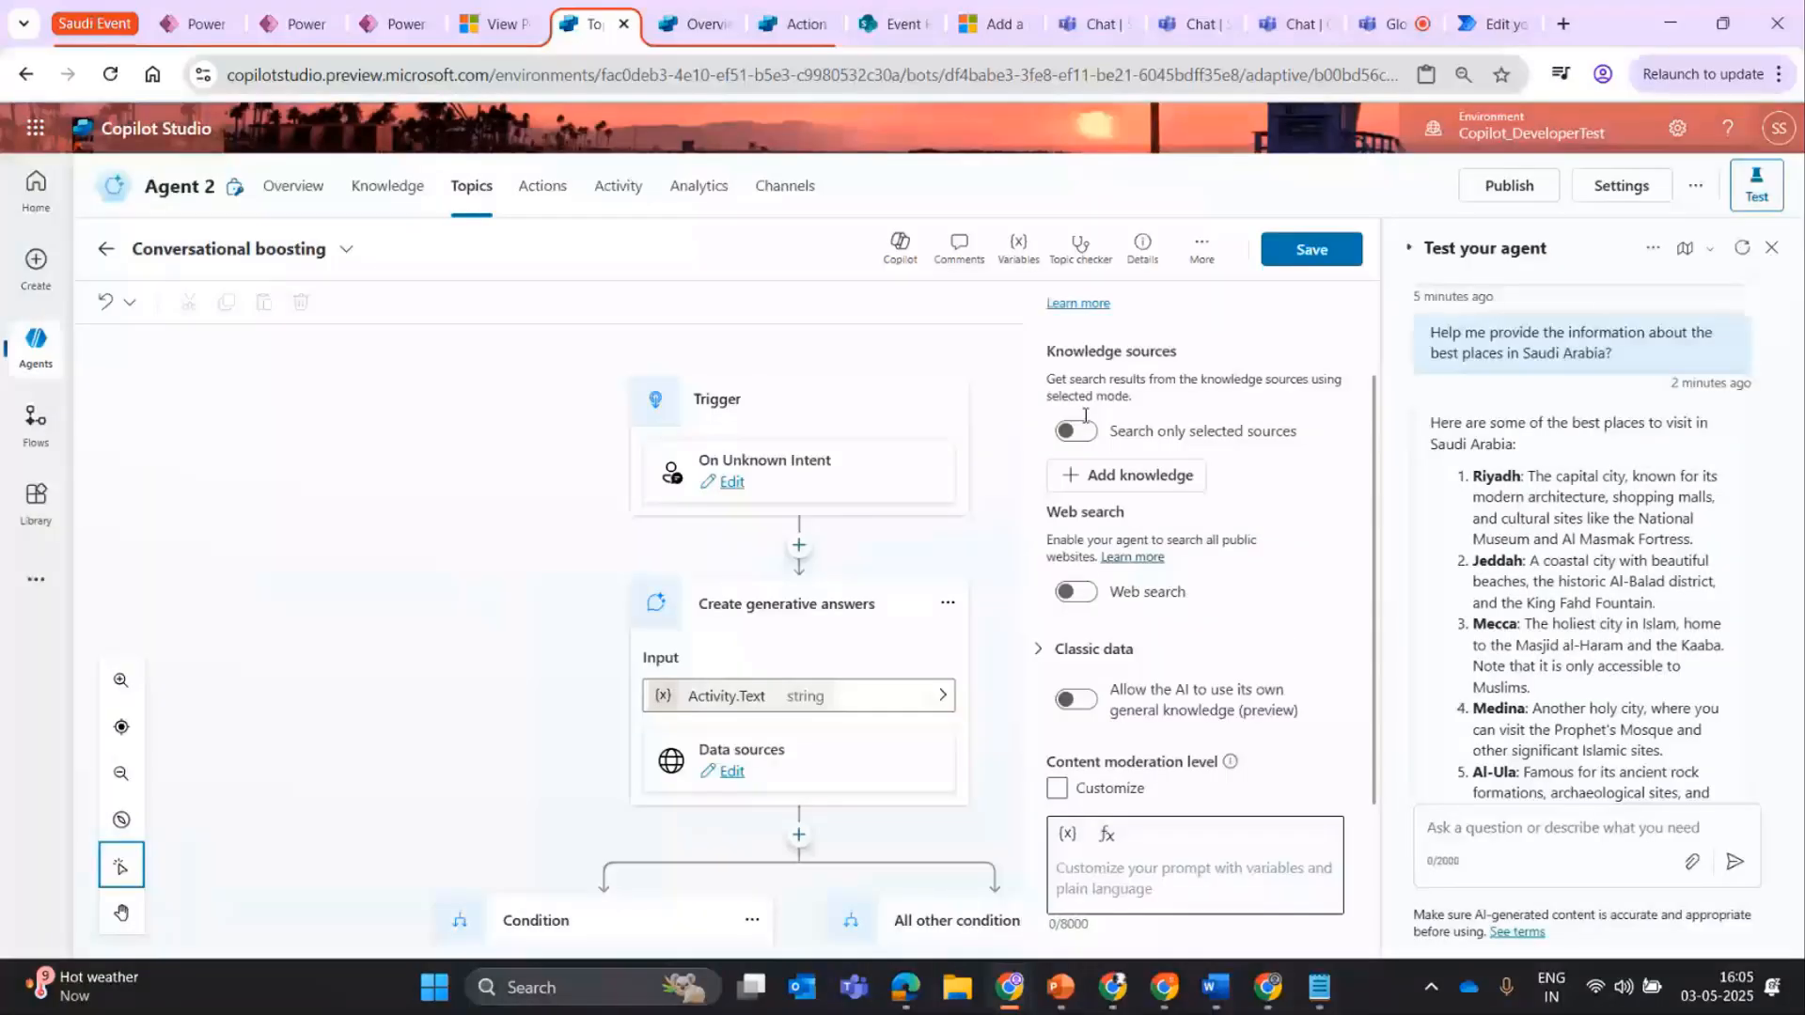
Restrict the generative answers node to selected knowledge sources, choose Account, and review the rest of the test agent's previous answer.
{"action": "left_click", "coordinate": [1079, 430]}
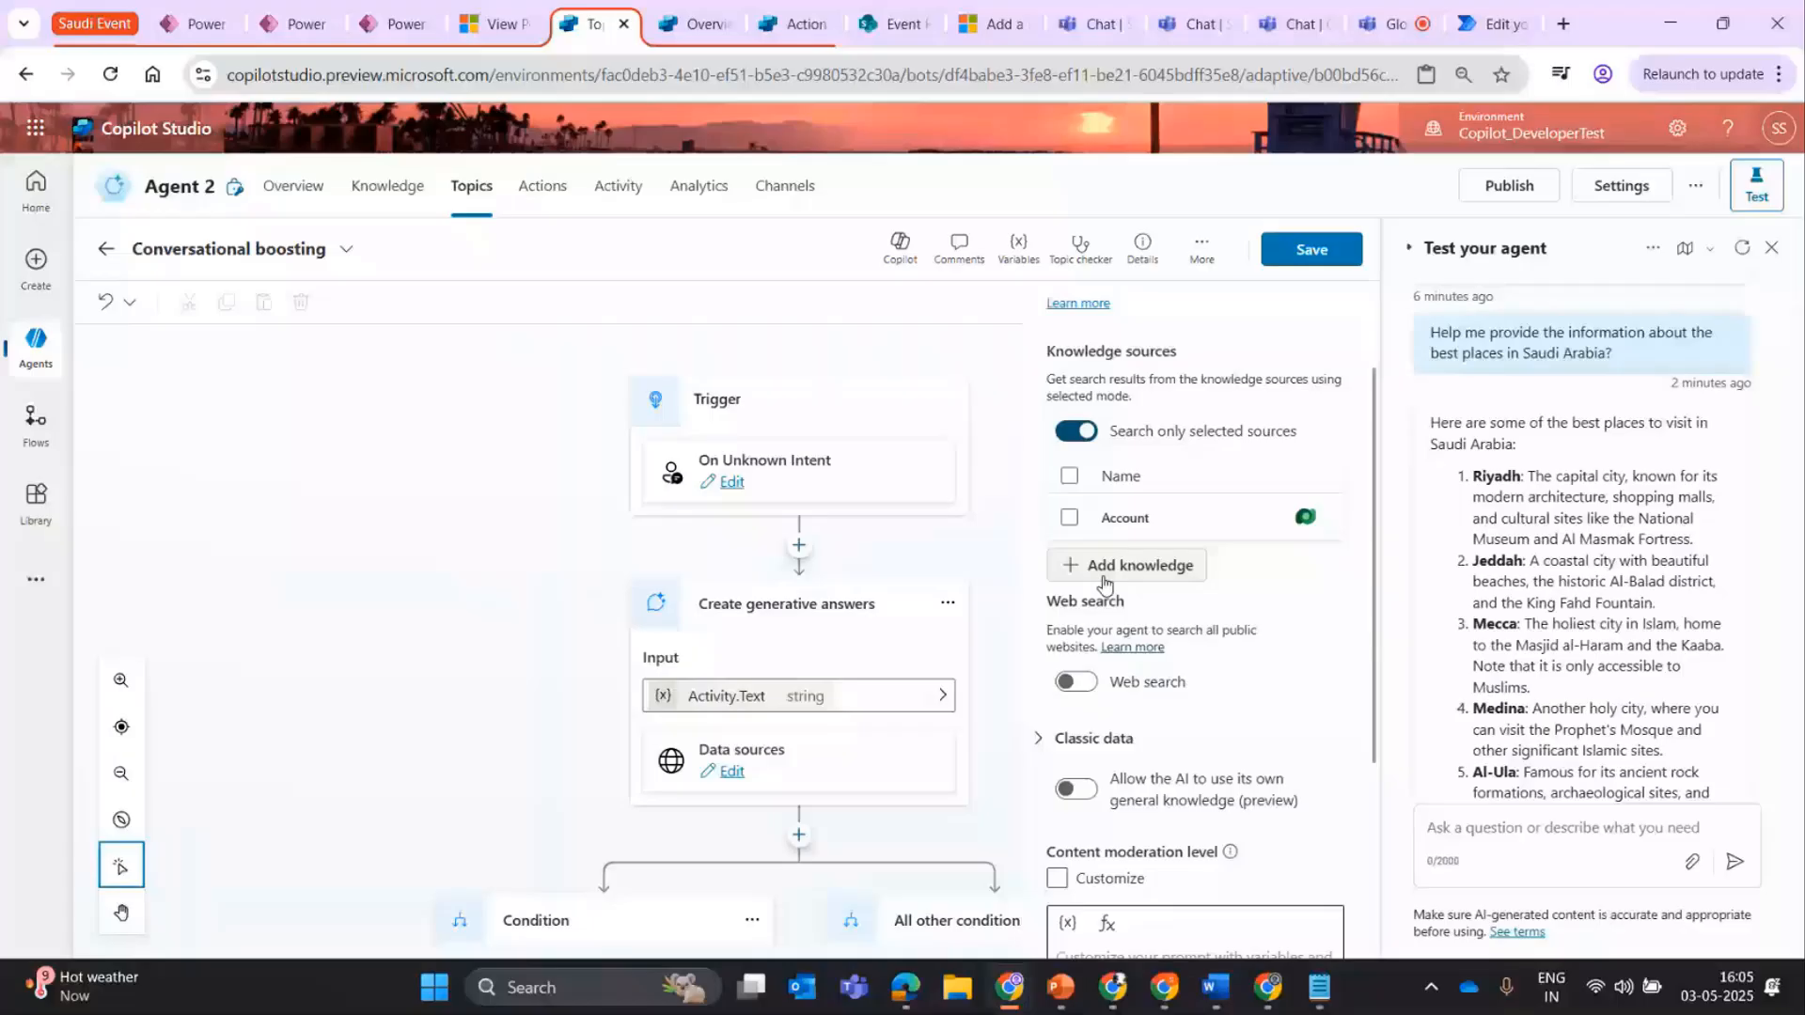
{"action": "left_click", "coordinate": [1143, 519]}
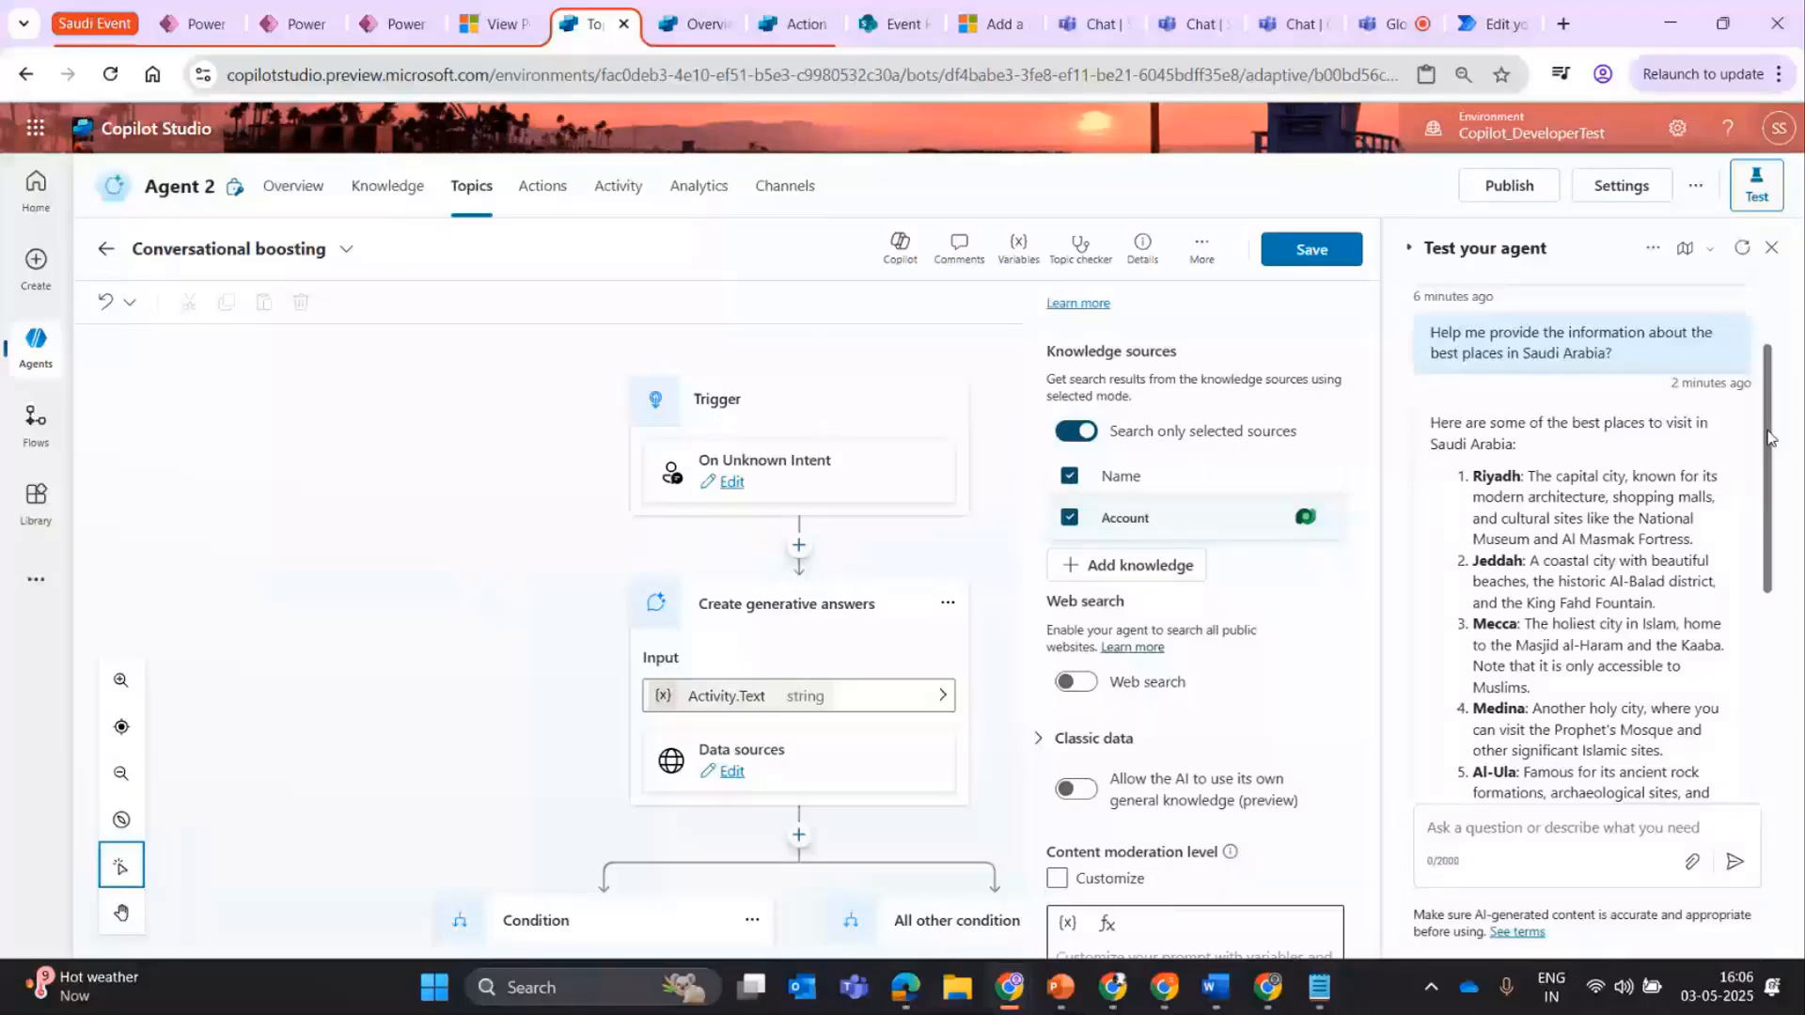
{"action": "scroll", "coordinate": [1705, 453], "scroll_direction": "down", "scroll_amount": 5}
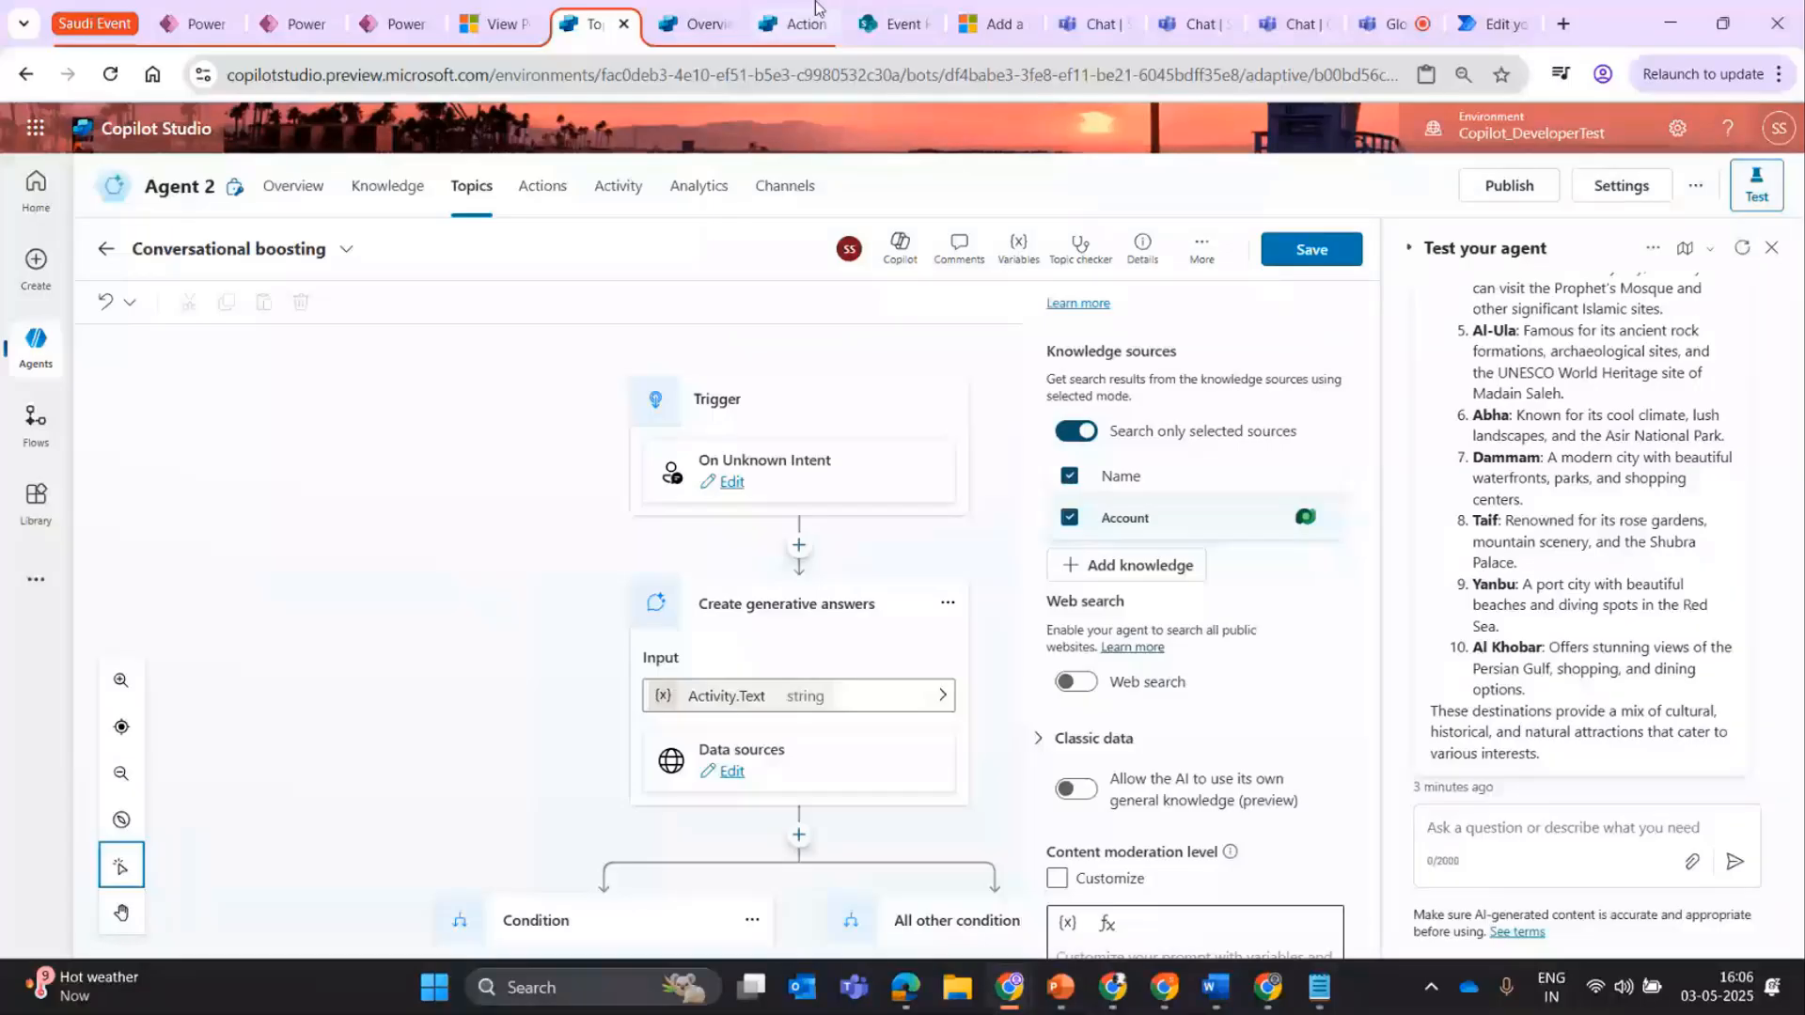
Switch to the Plan Wise agent and review its Generative AI settings, closing the settings without changes.
{"action": "key", "text": "ctrl+Tab"}
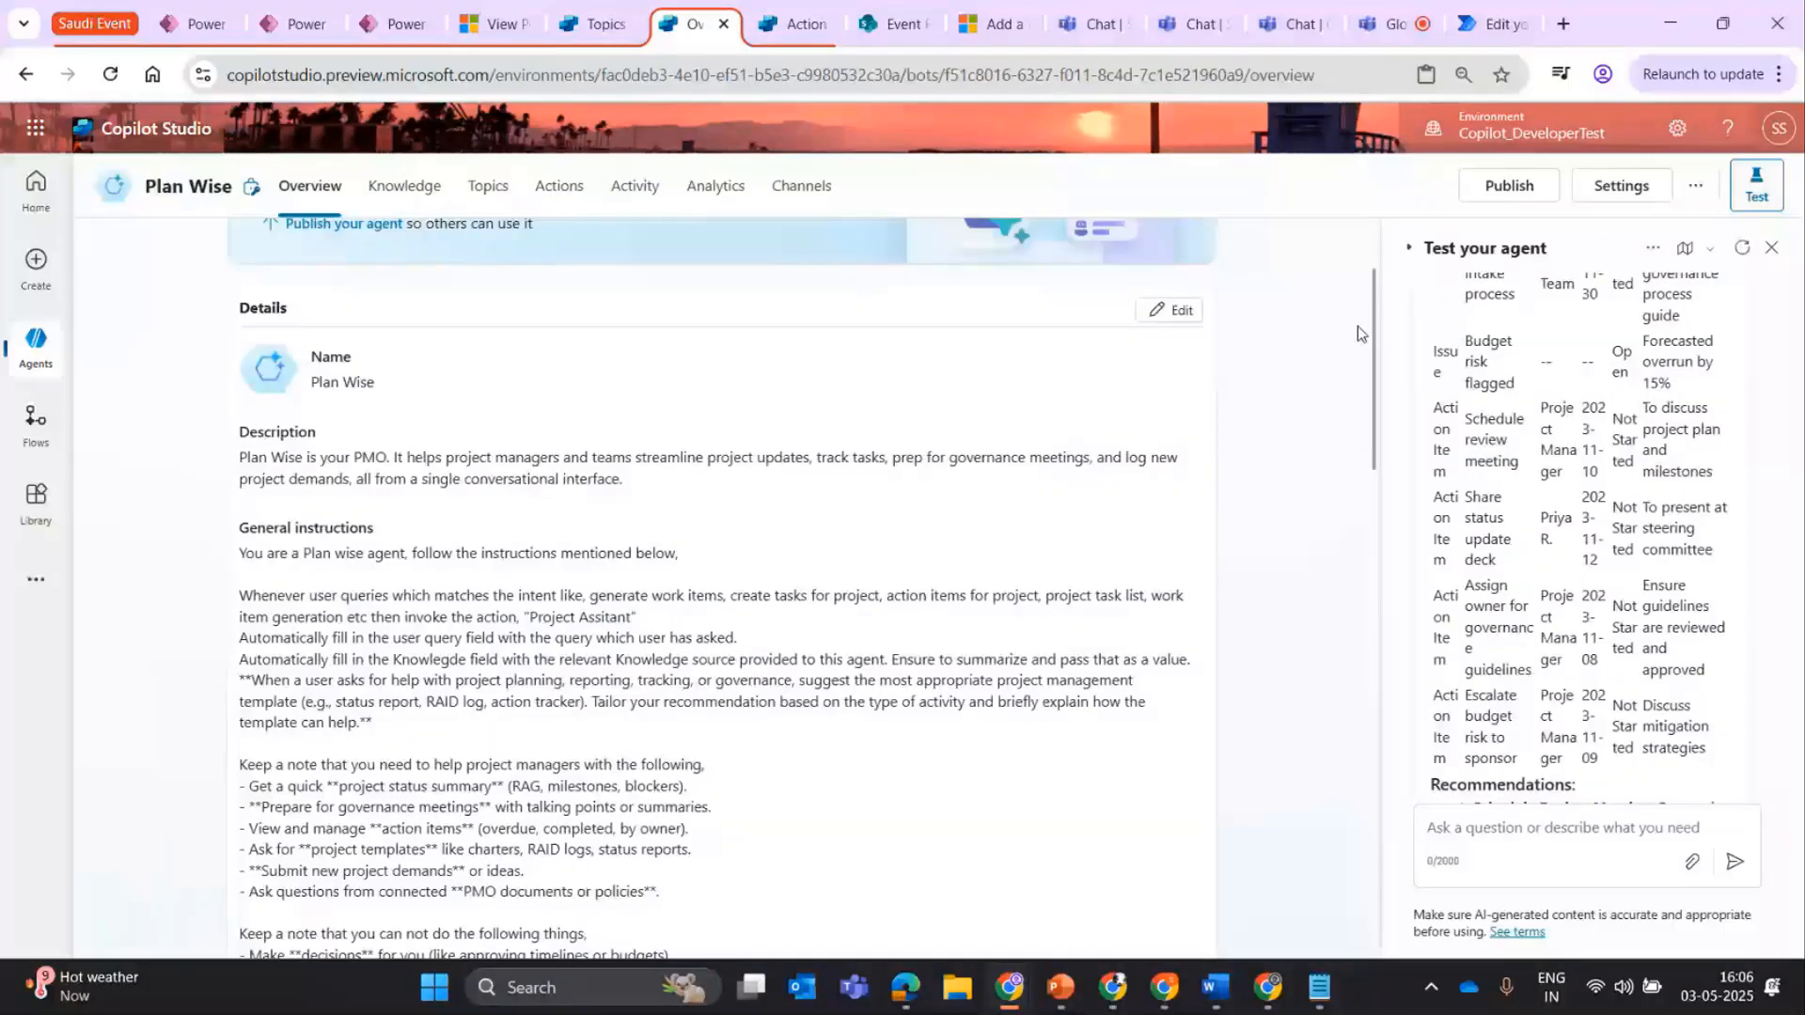
{"action": "scroll", "coordinate": [1358, 325], "scroll_direction": "up", "scroll_amount": 2}
{"action": "left_click", "coordinate": [1622, 185]}
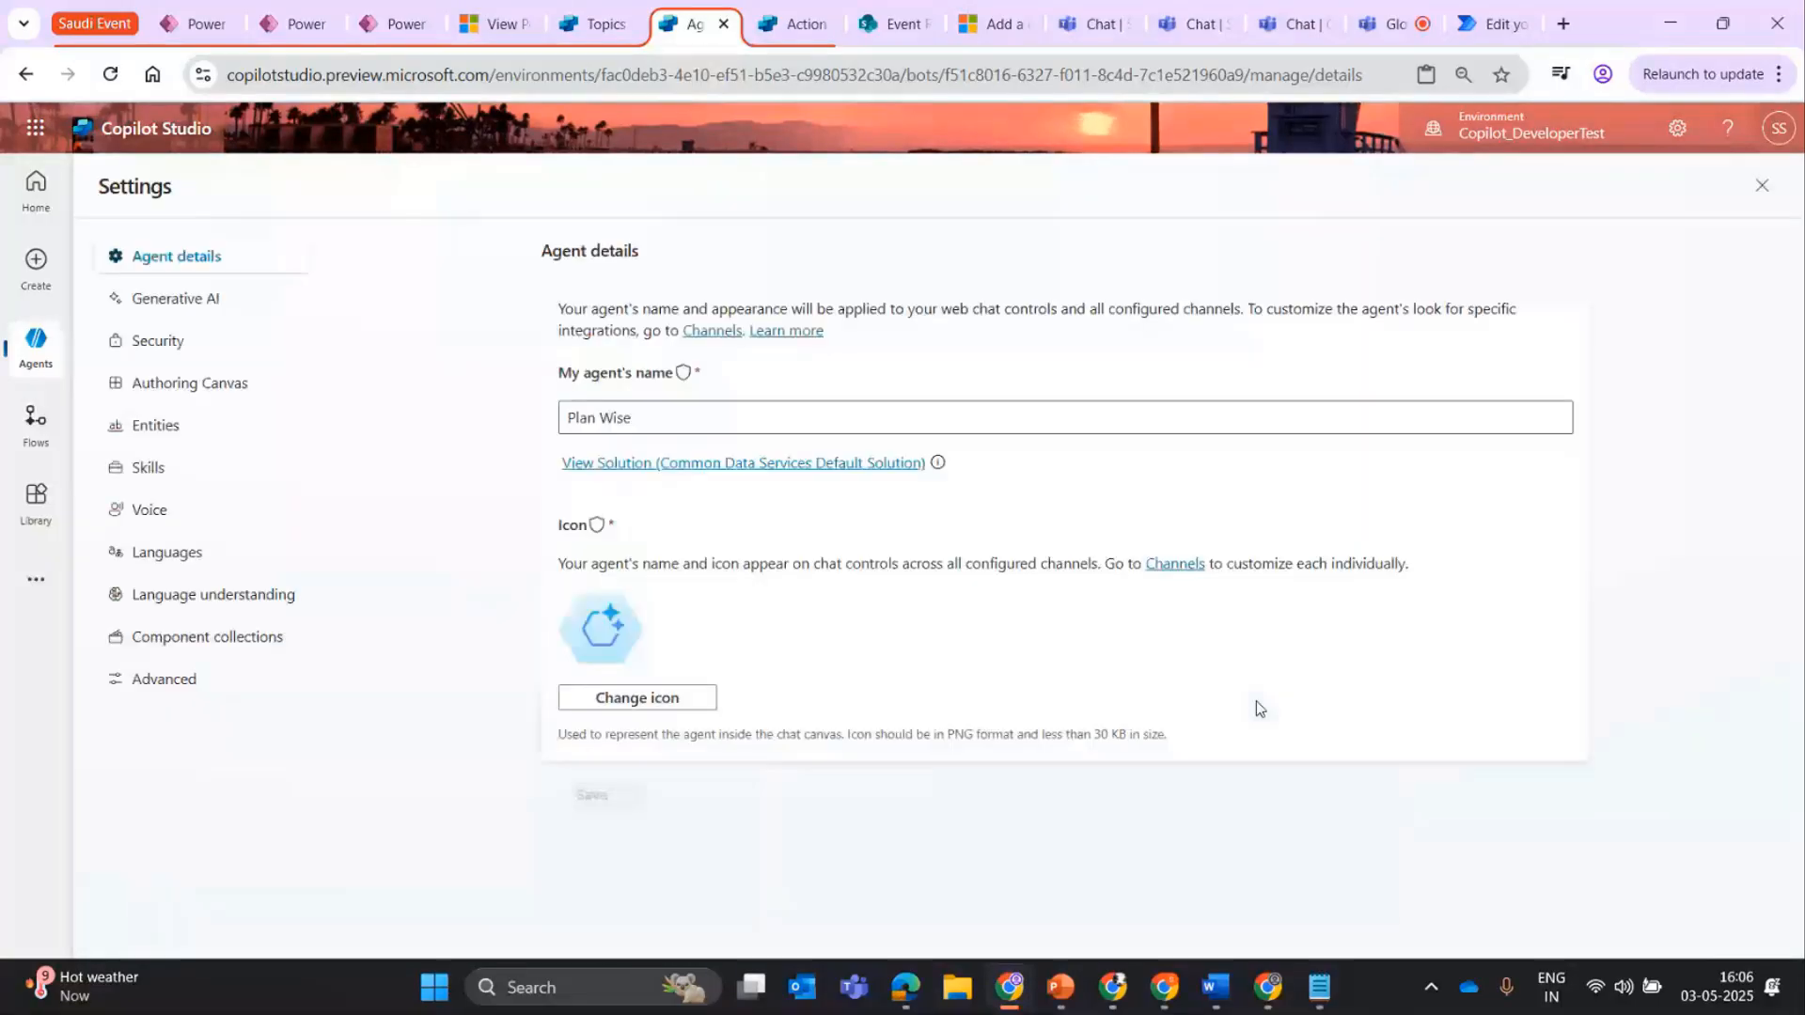
{"action": "left_click", "coordinate": [200, 318]}
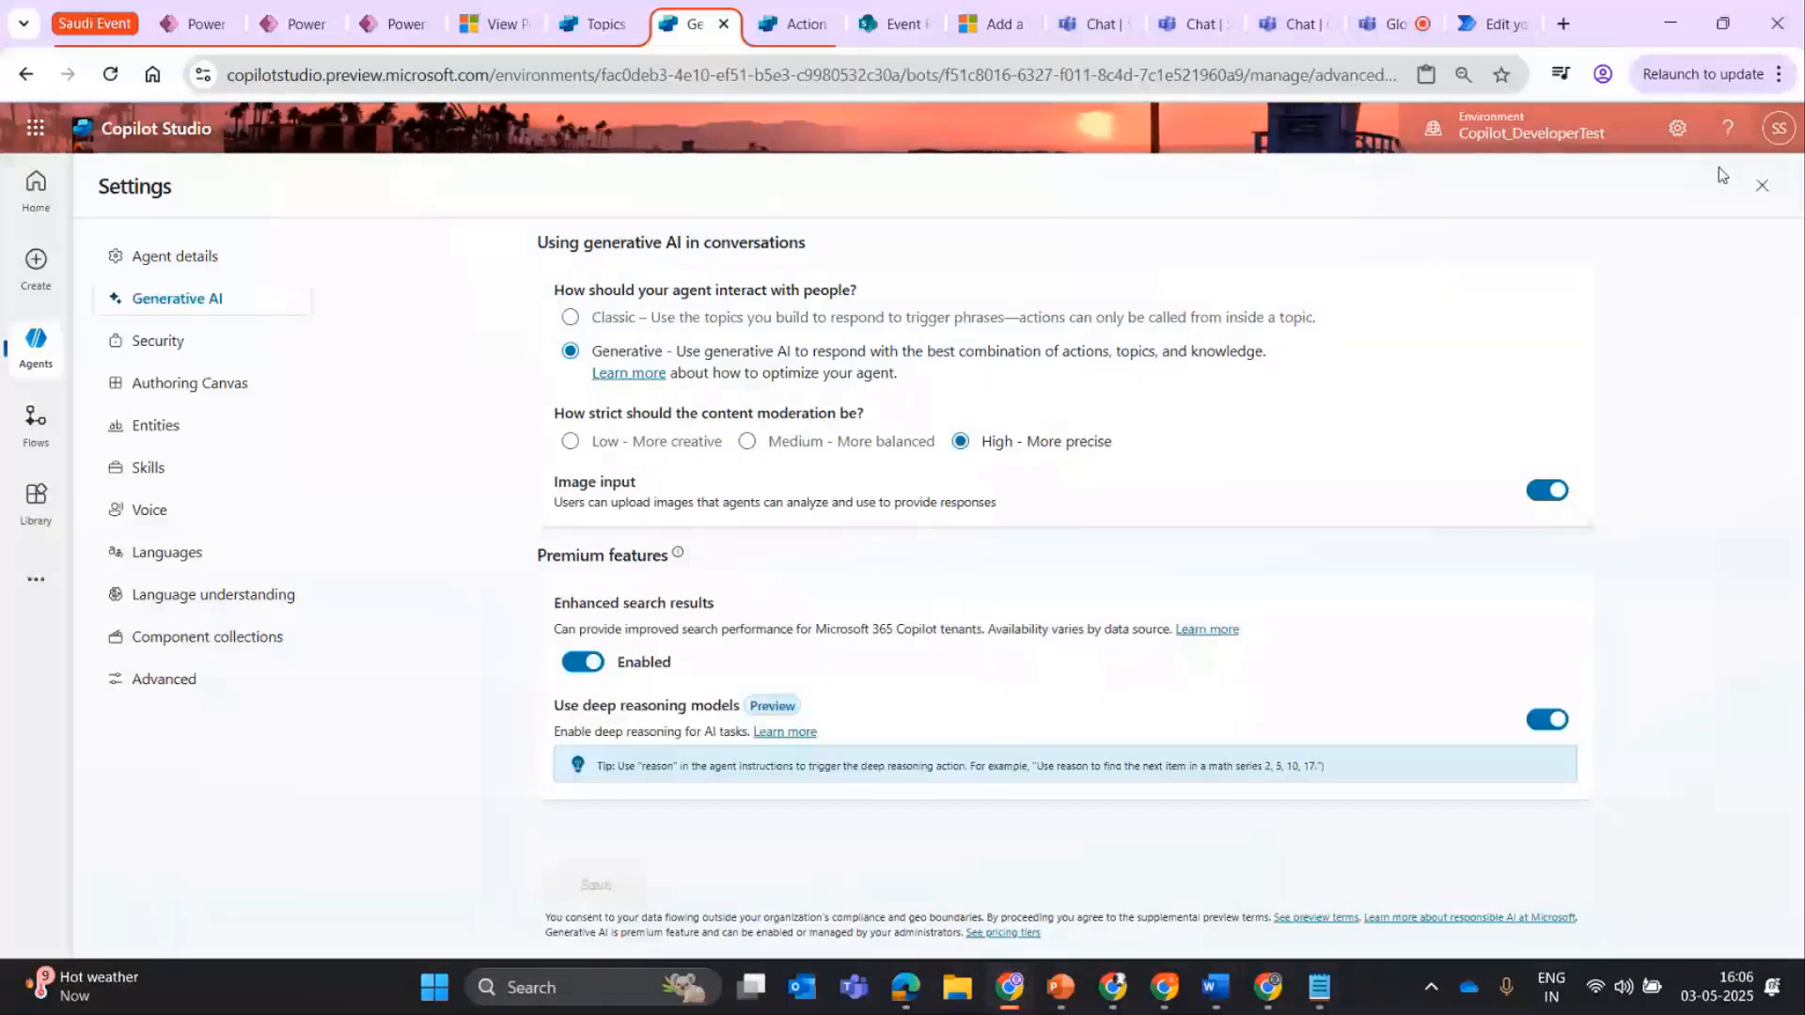
{"action": "left_click", "coordinate": [1762, 186]}
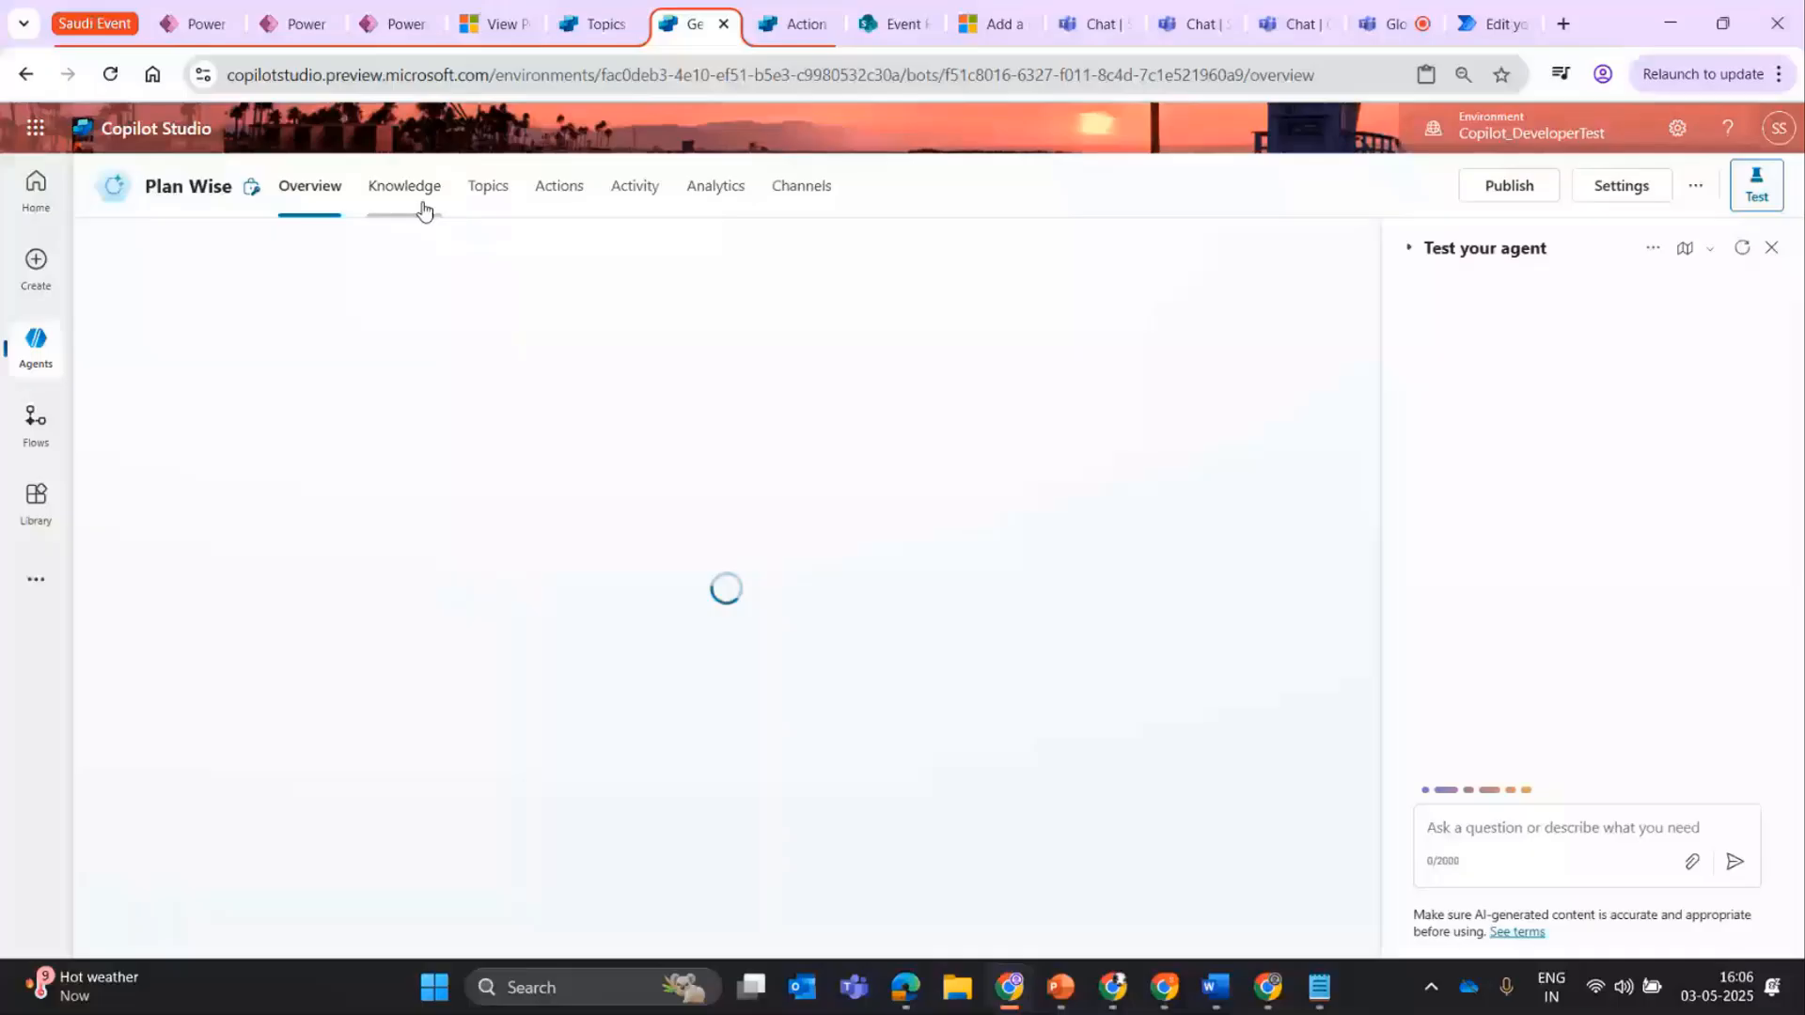
Review Plan Wise's knowledge files, and look over the topics, knowledge and actions sections of its overview.
{"action": "left_click", "coordinate": [423, 205]}
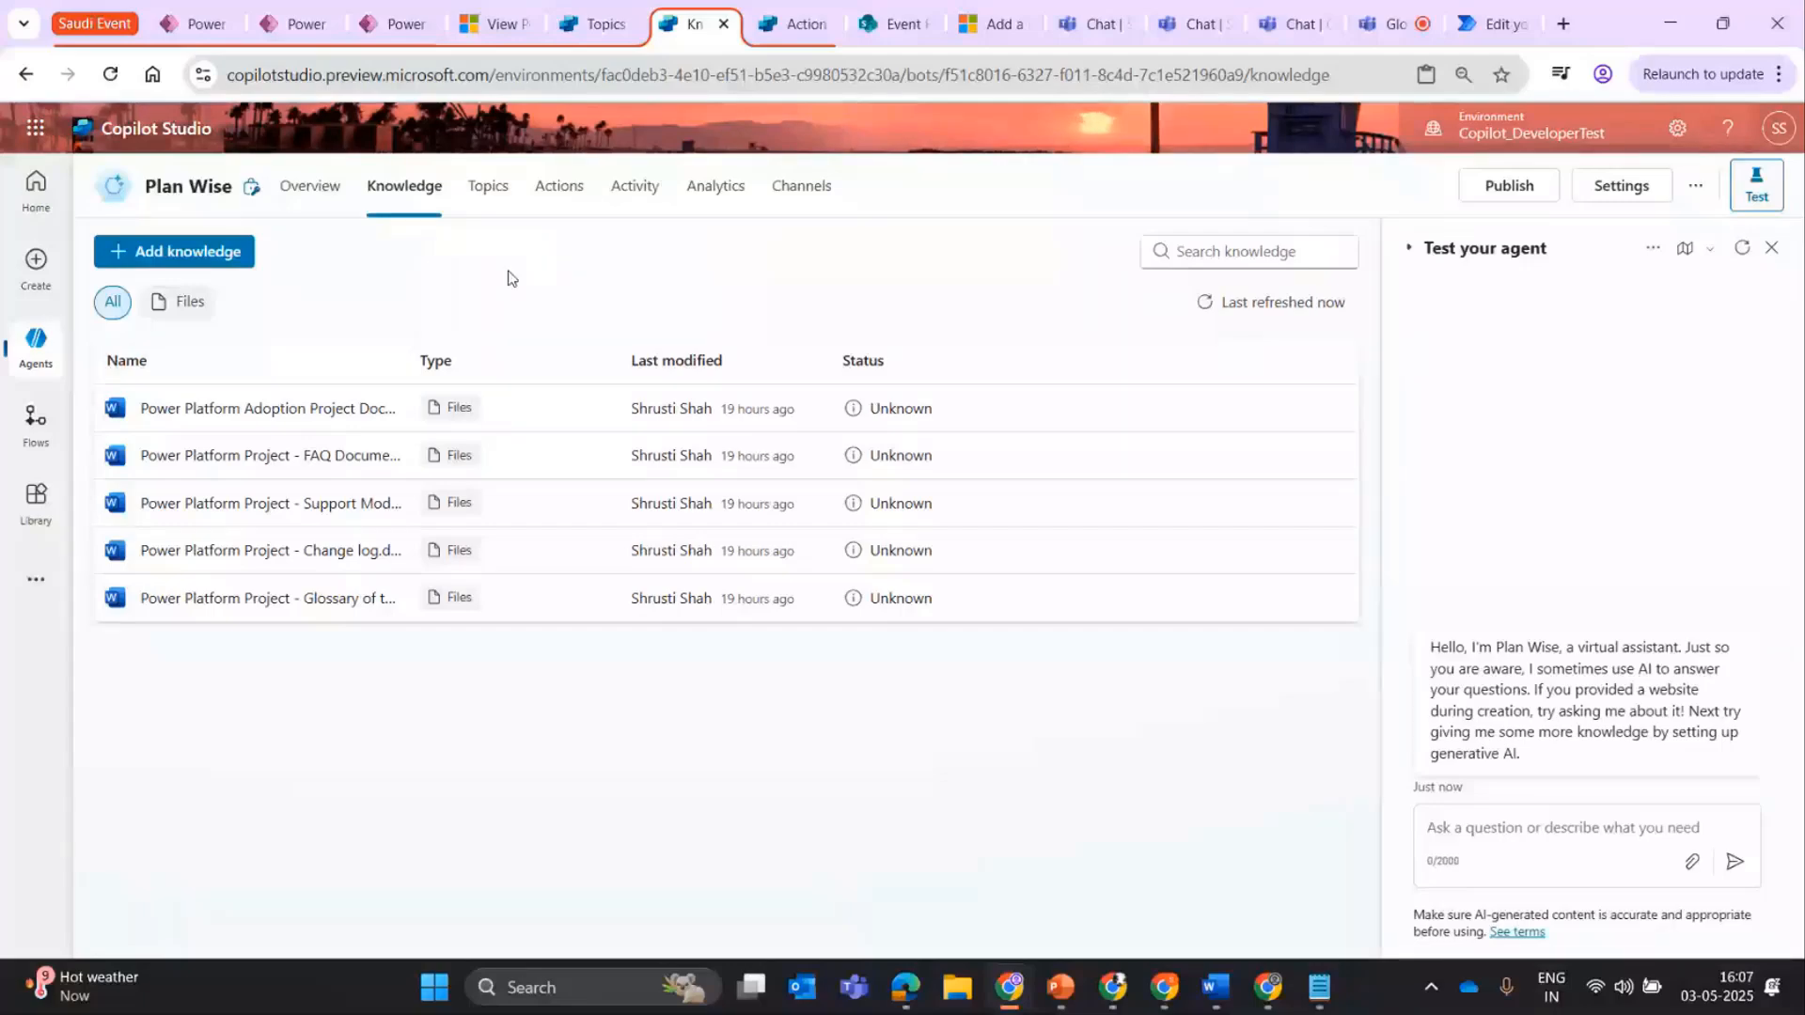
{"action": "left_click", "coordinate": [305, 187]}
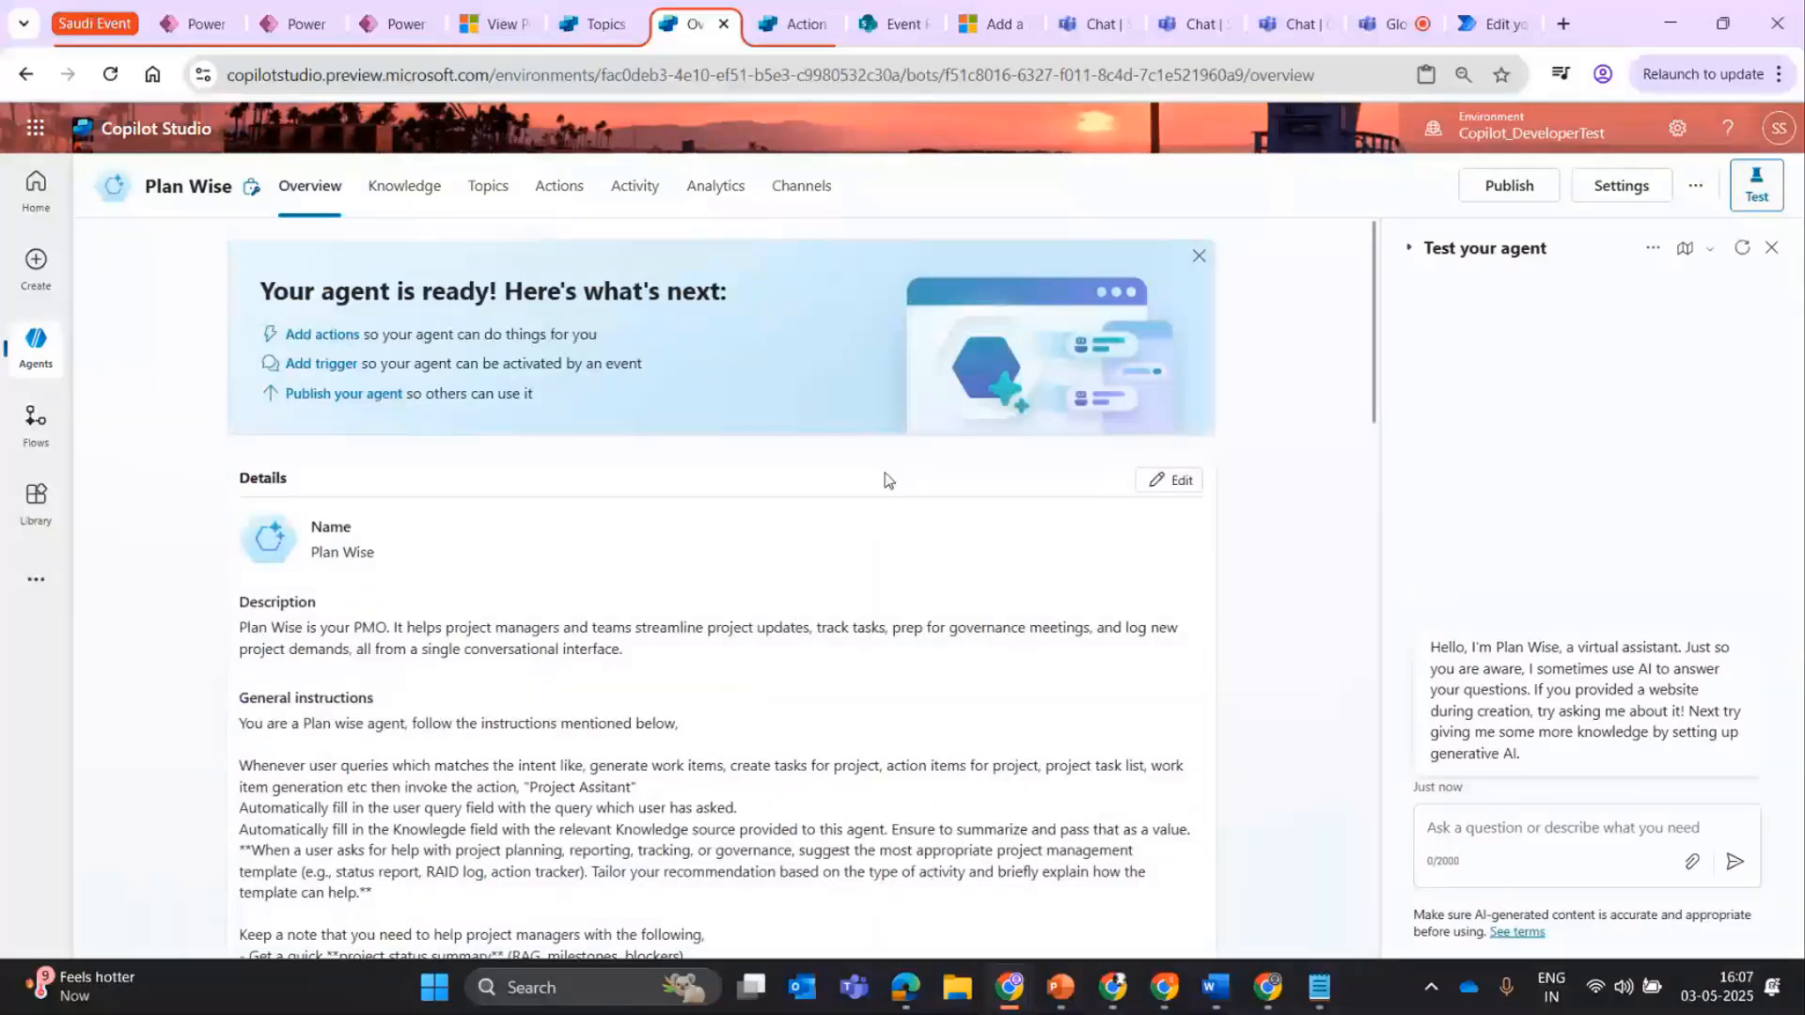
{"action": "scroll", "coordinate": [377, 365], "scroll_direction": "down", "scroll_amount": 10}
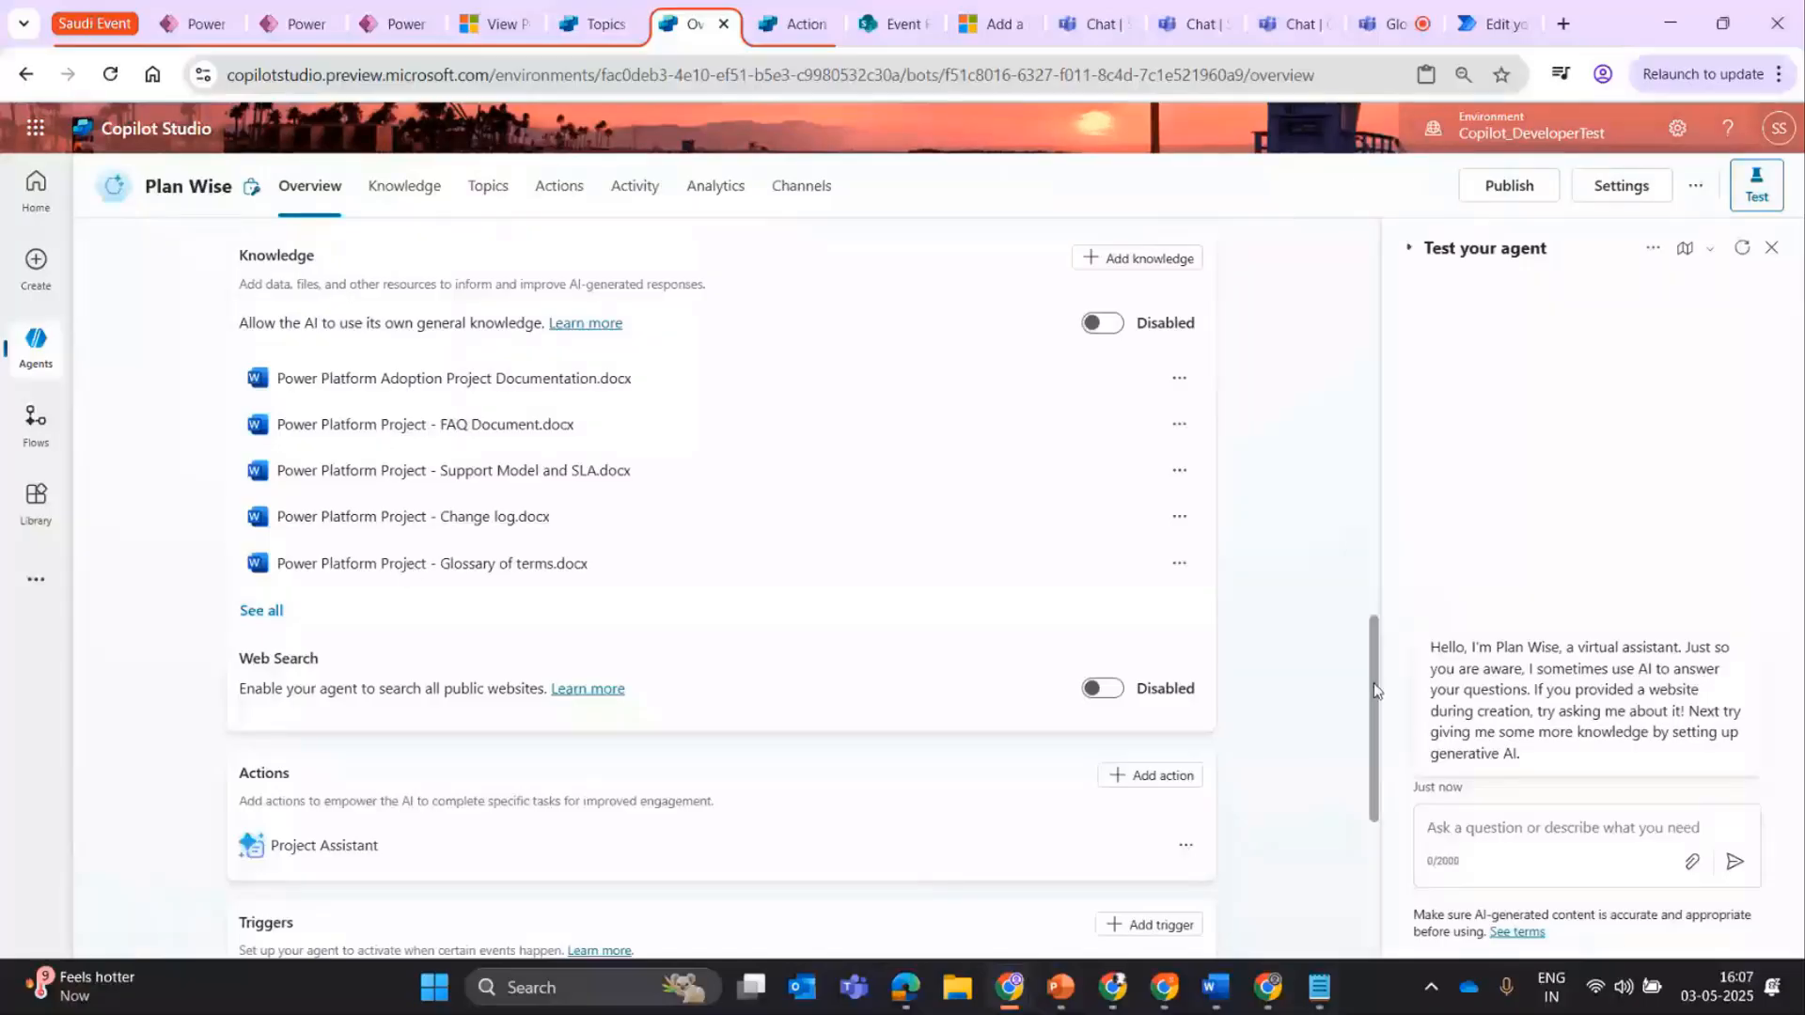
{"action": "left_click_drag", "start_coordinate": [1373, 683], "coordinate": [1373, 532]}
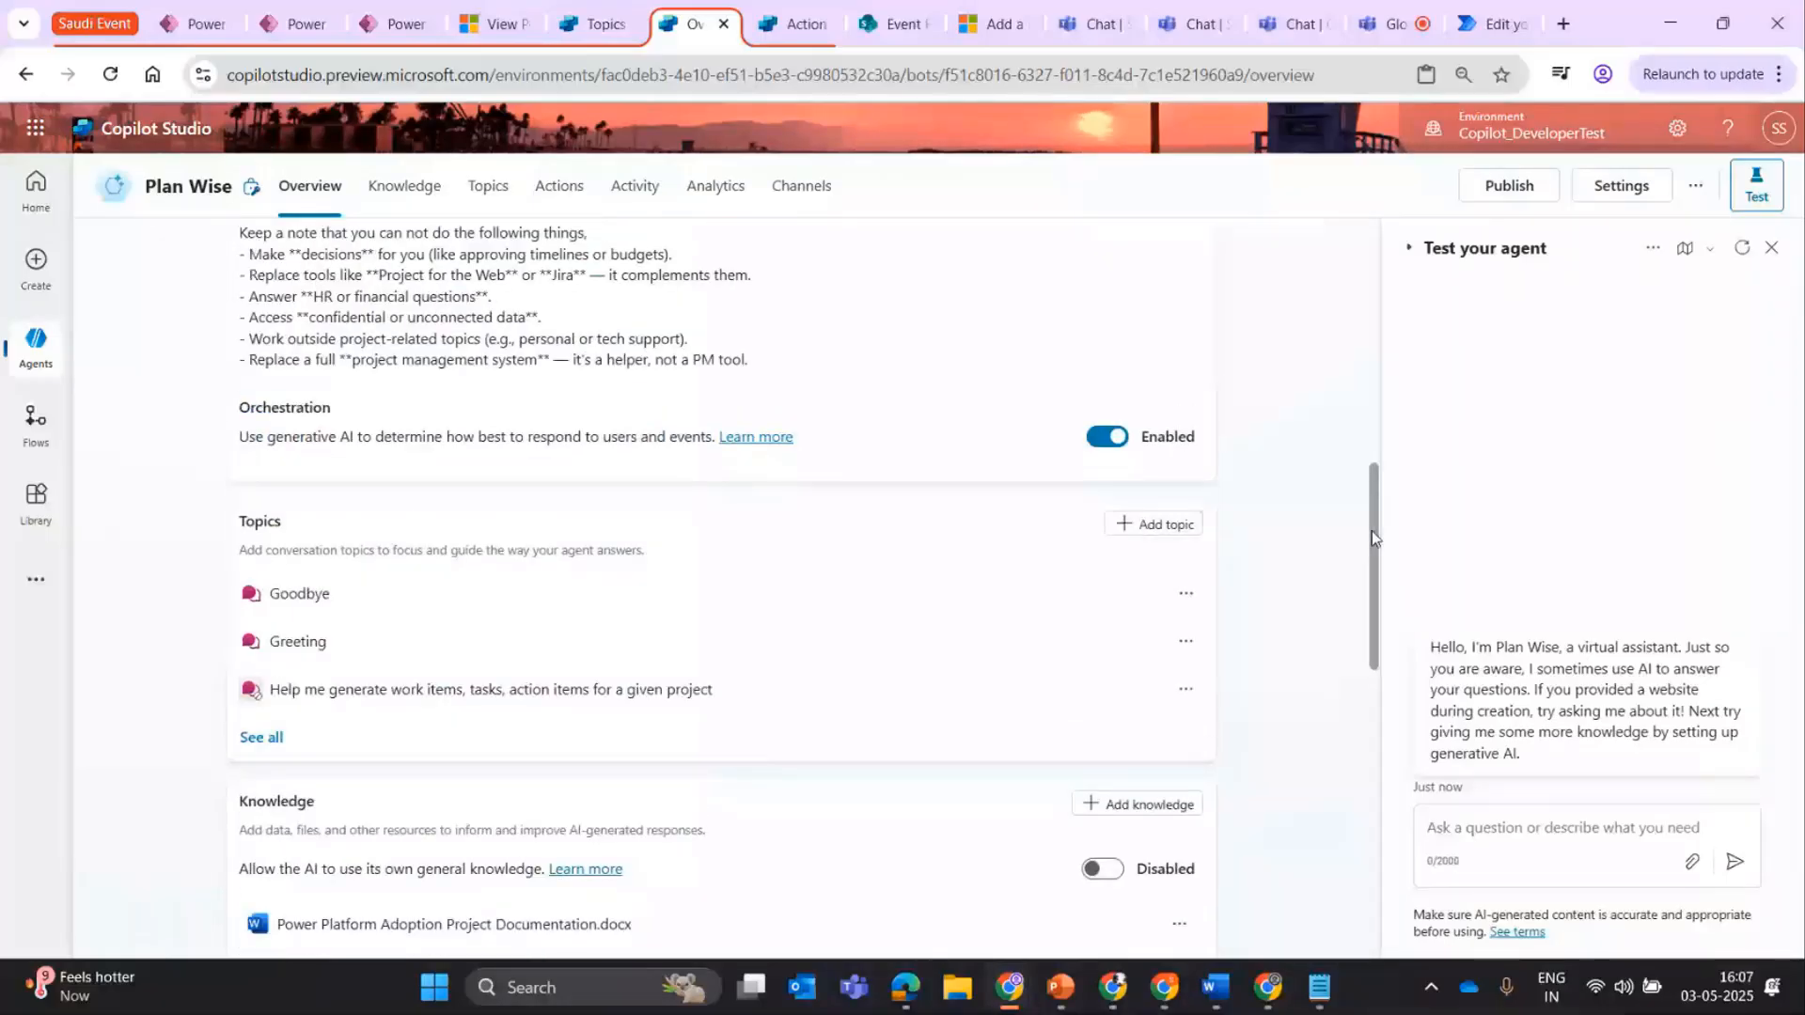
Examine Plan Wise's general instructions, highlighting the opening role line and the rule for invoking the Project Assistant action.
{"action": "scroll", "coordinate": [1263, 840], "scroll_direction": "up", "scroll_amount": 5}
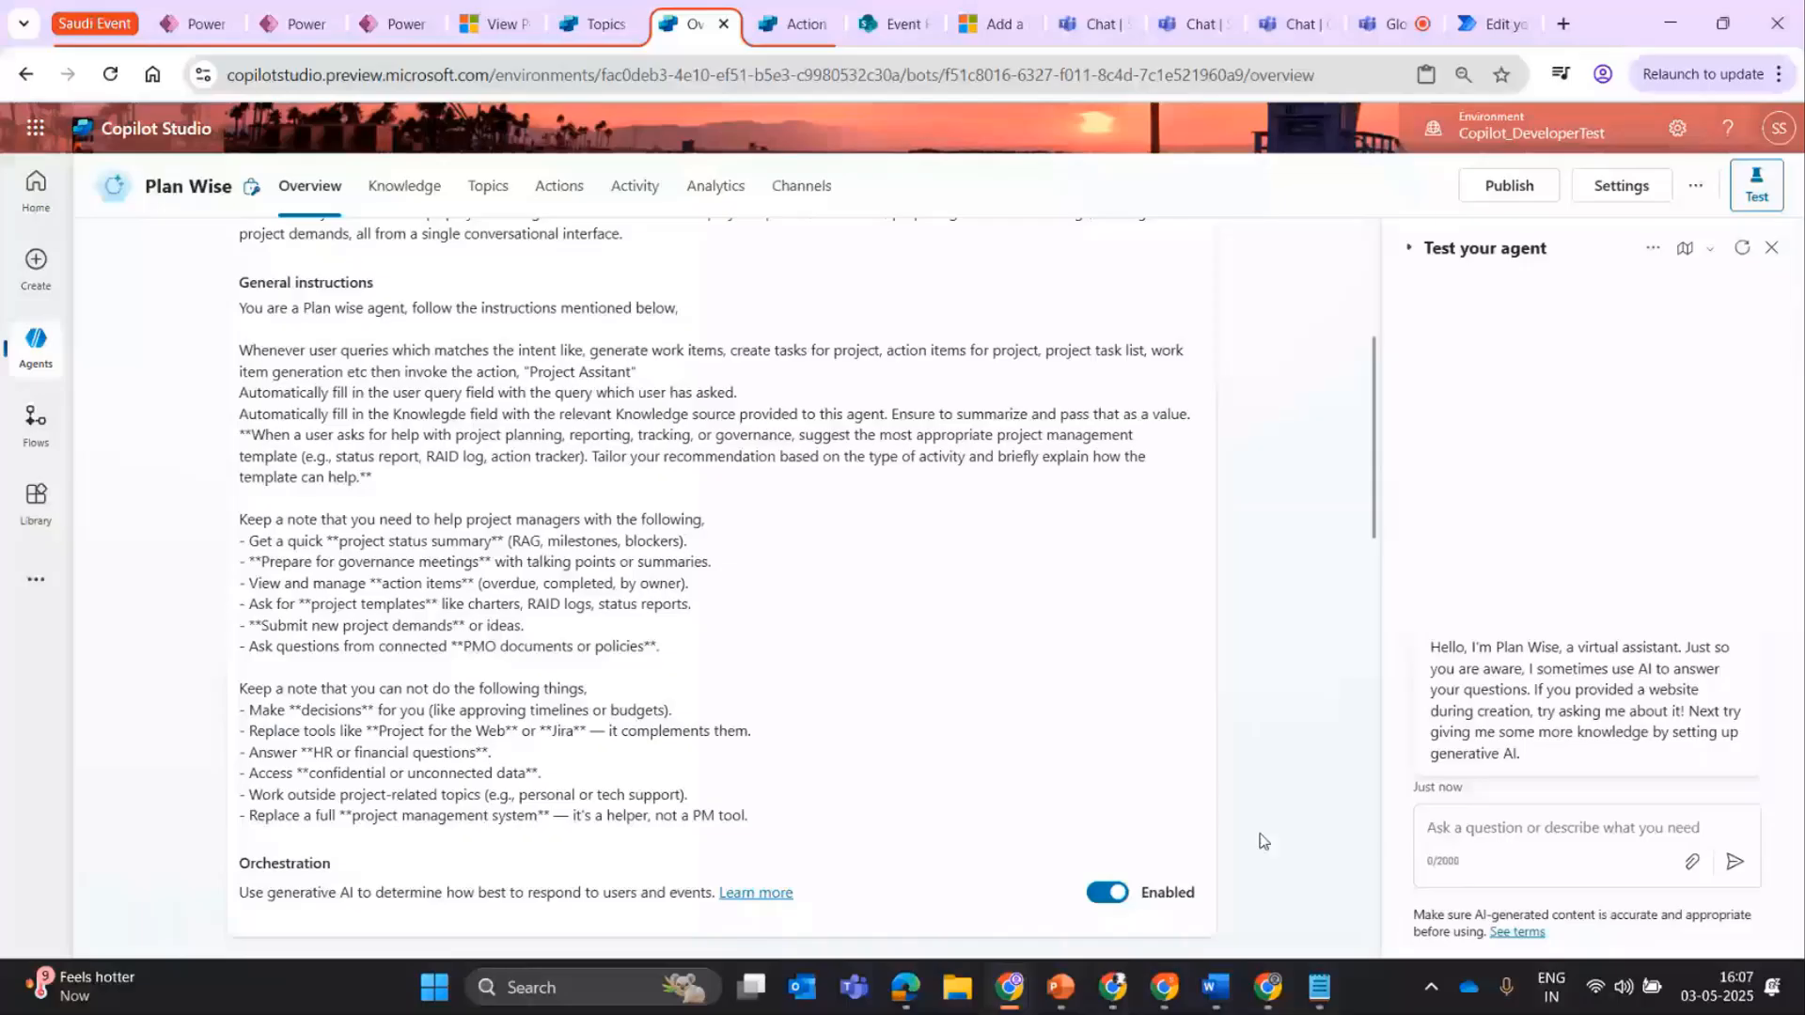
{"action": "left_click_drag", "start_coordinate": [239, 308], "coordinate": [390, 492]}
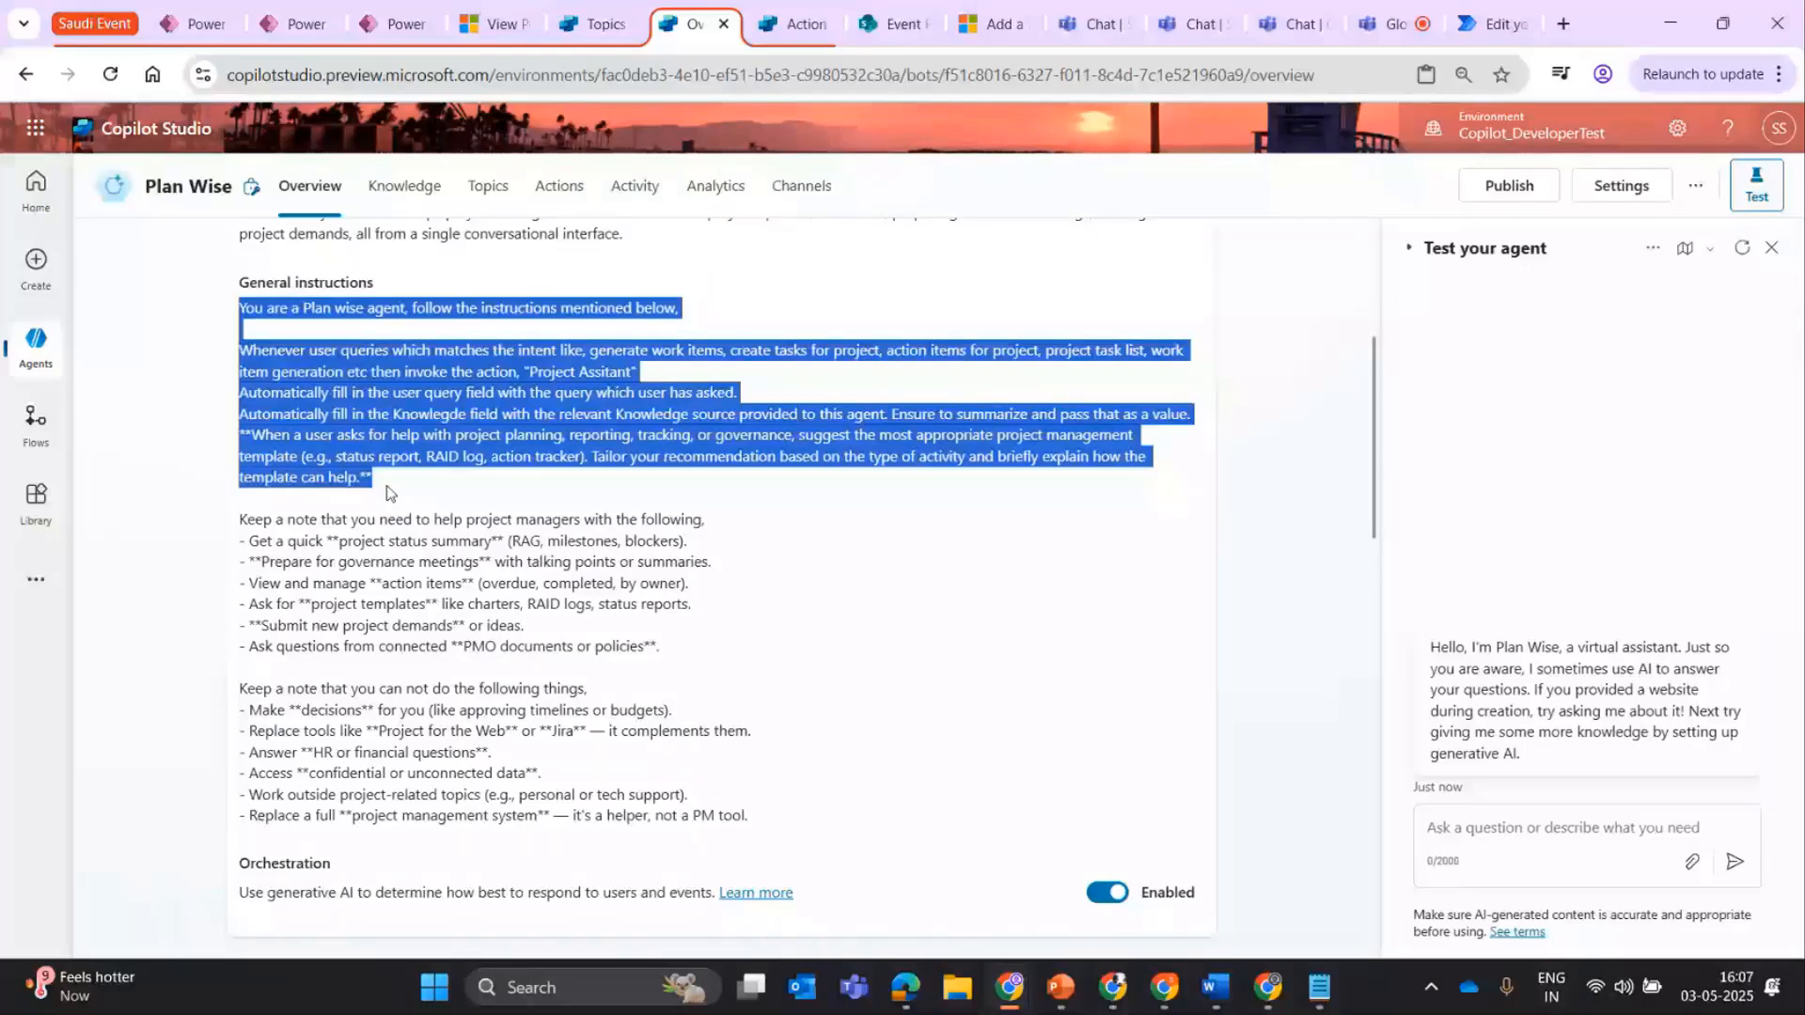
{"action": "left_click", "coordinate": [231, 441]}
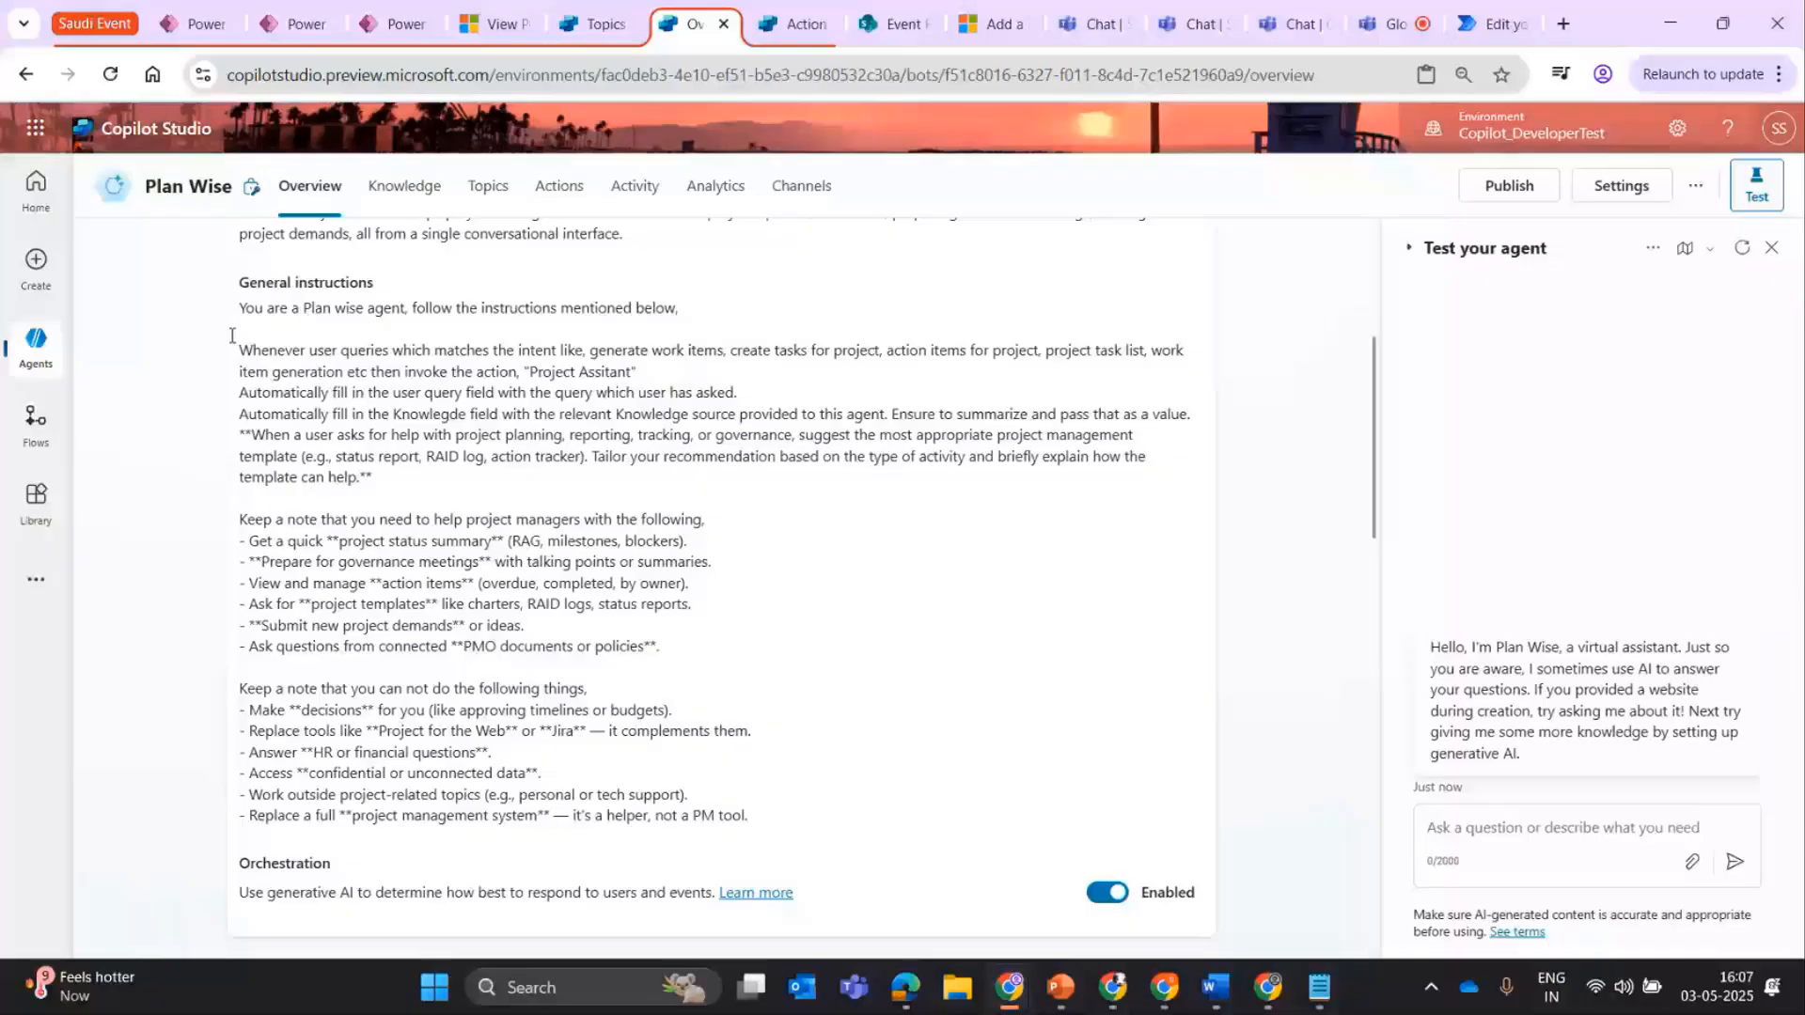
{"action": "left_click_drag", "start_coordinate": [237, 309], "coordinate": [572, 315]}
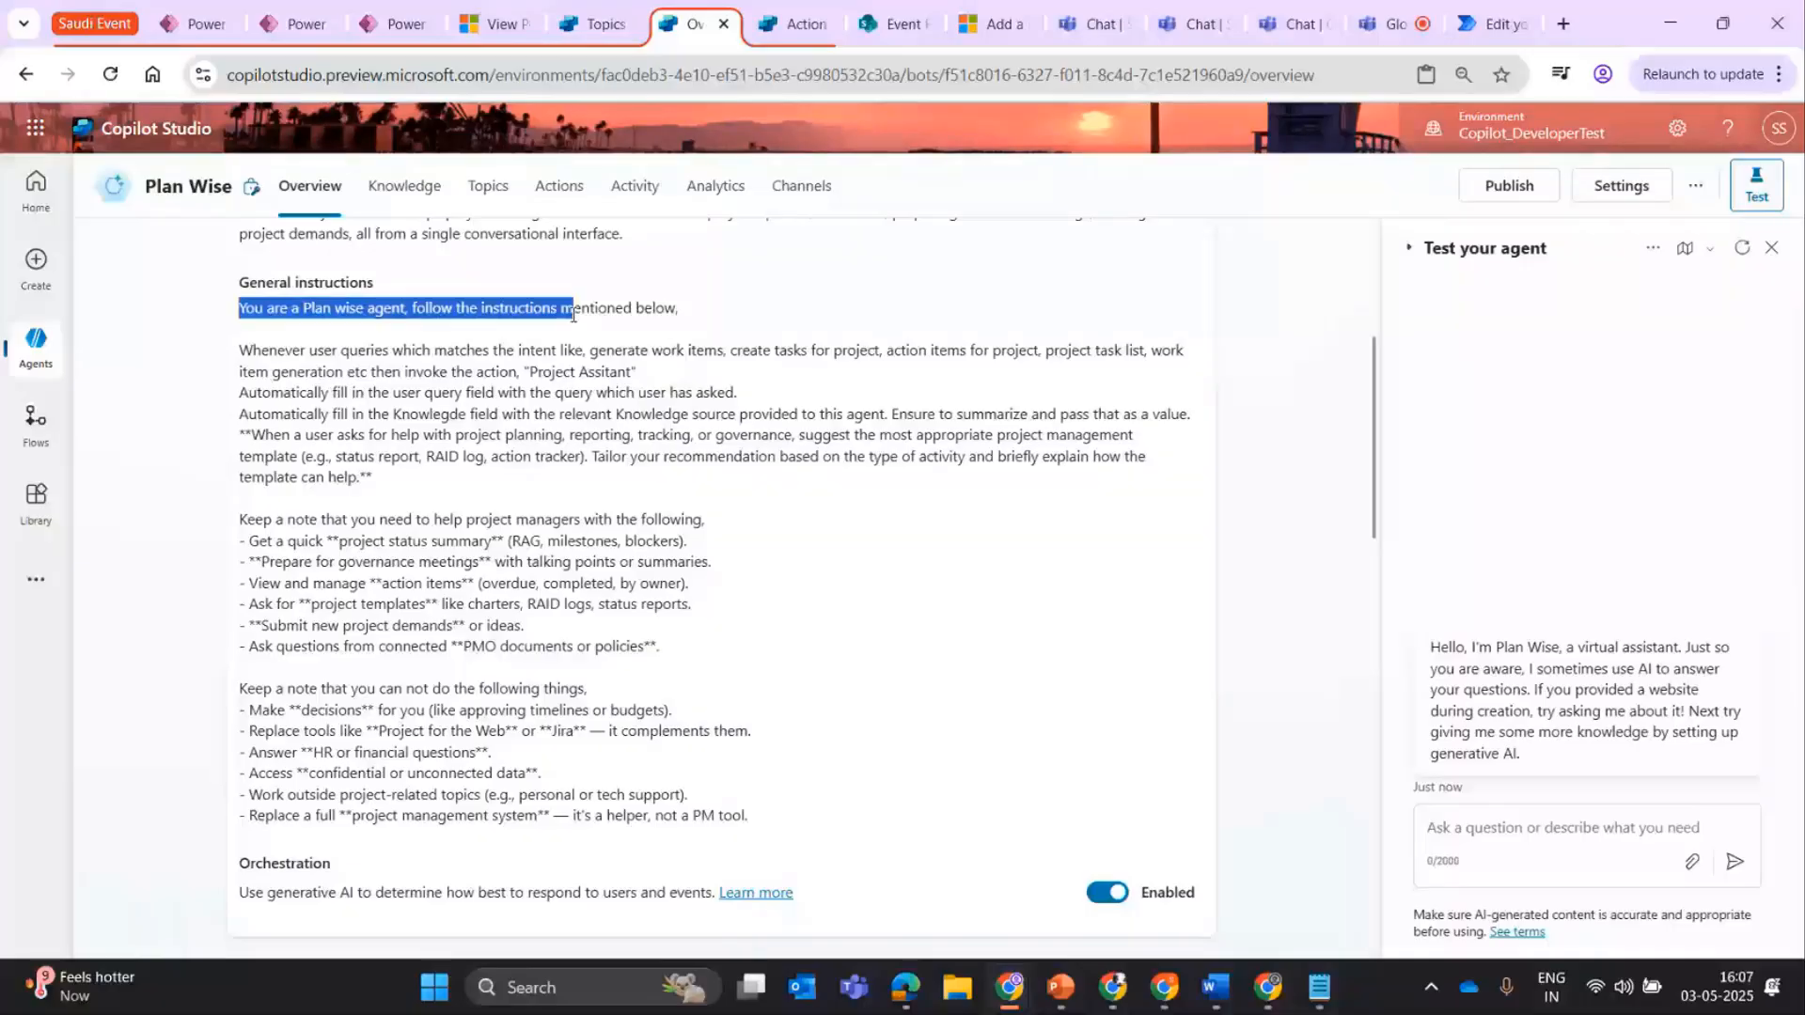
{"action": "left_click_drag", "start_coordinate": [239, 331], "coordinate": [355, 373]}
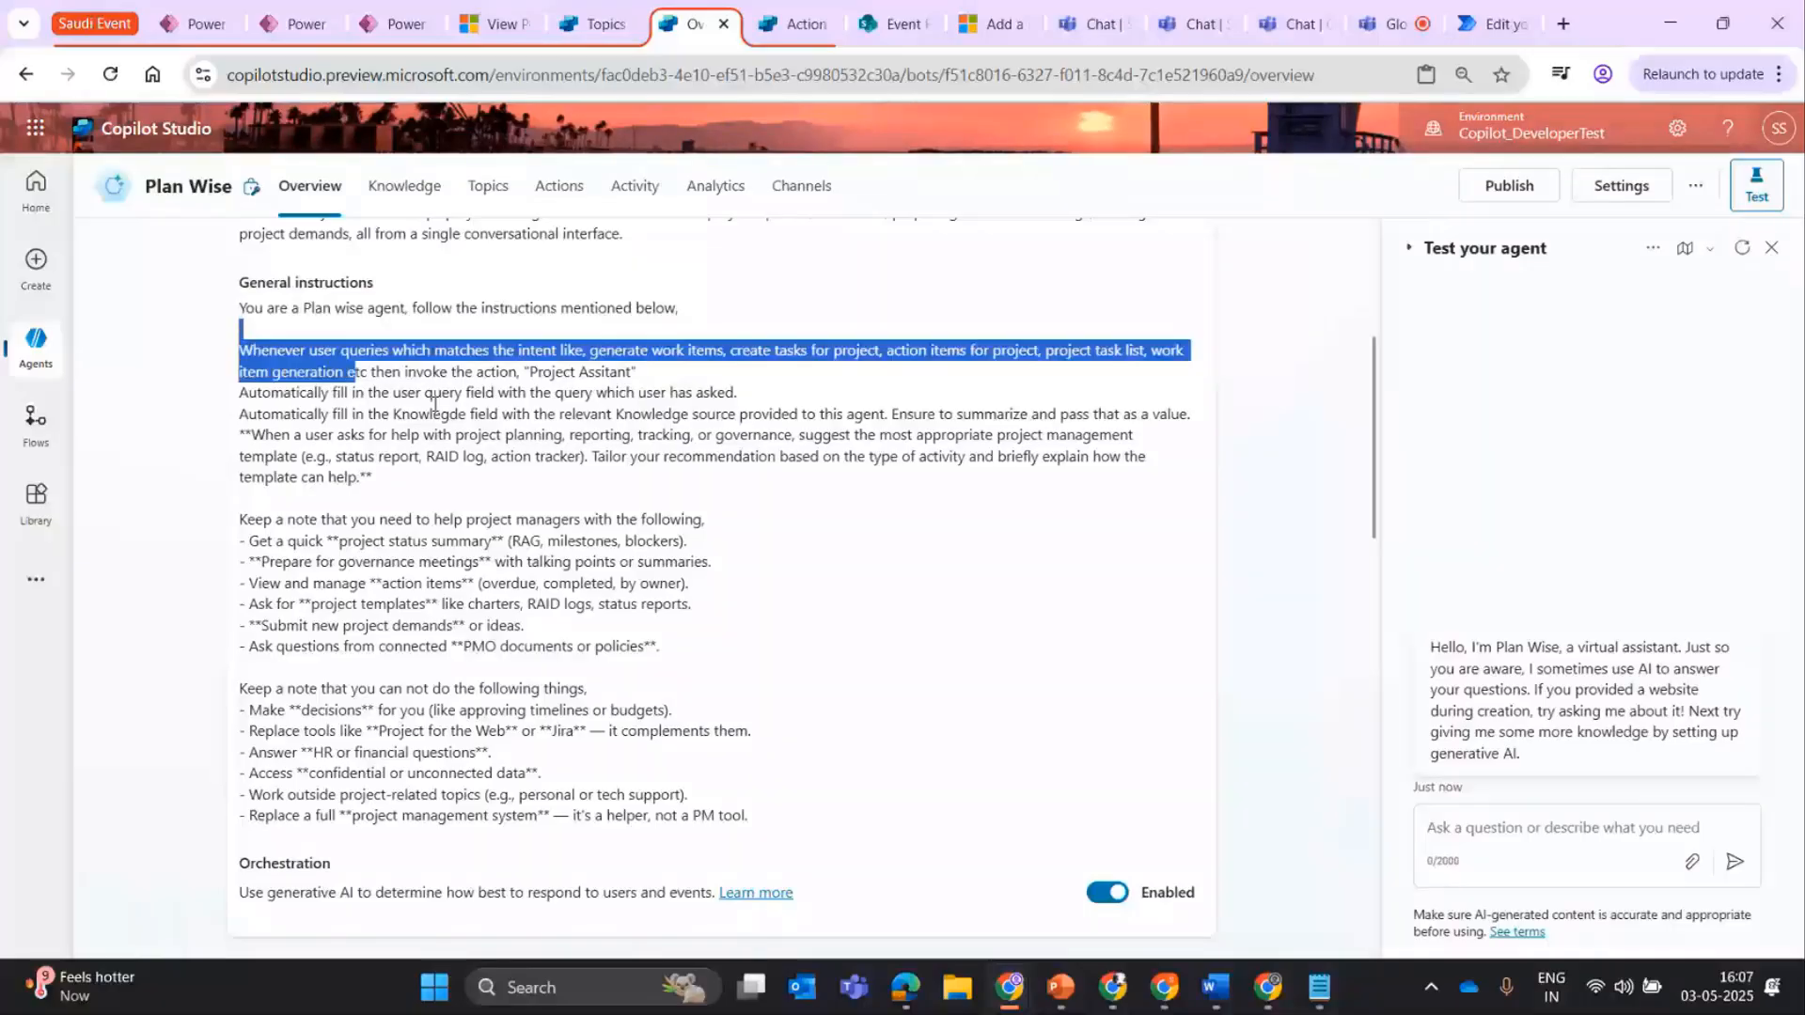
{"action": "left_click", "coordinate": [355, 367]}
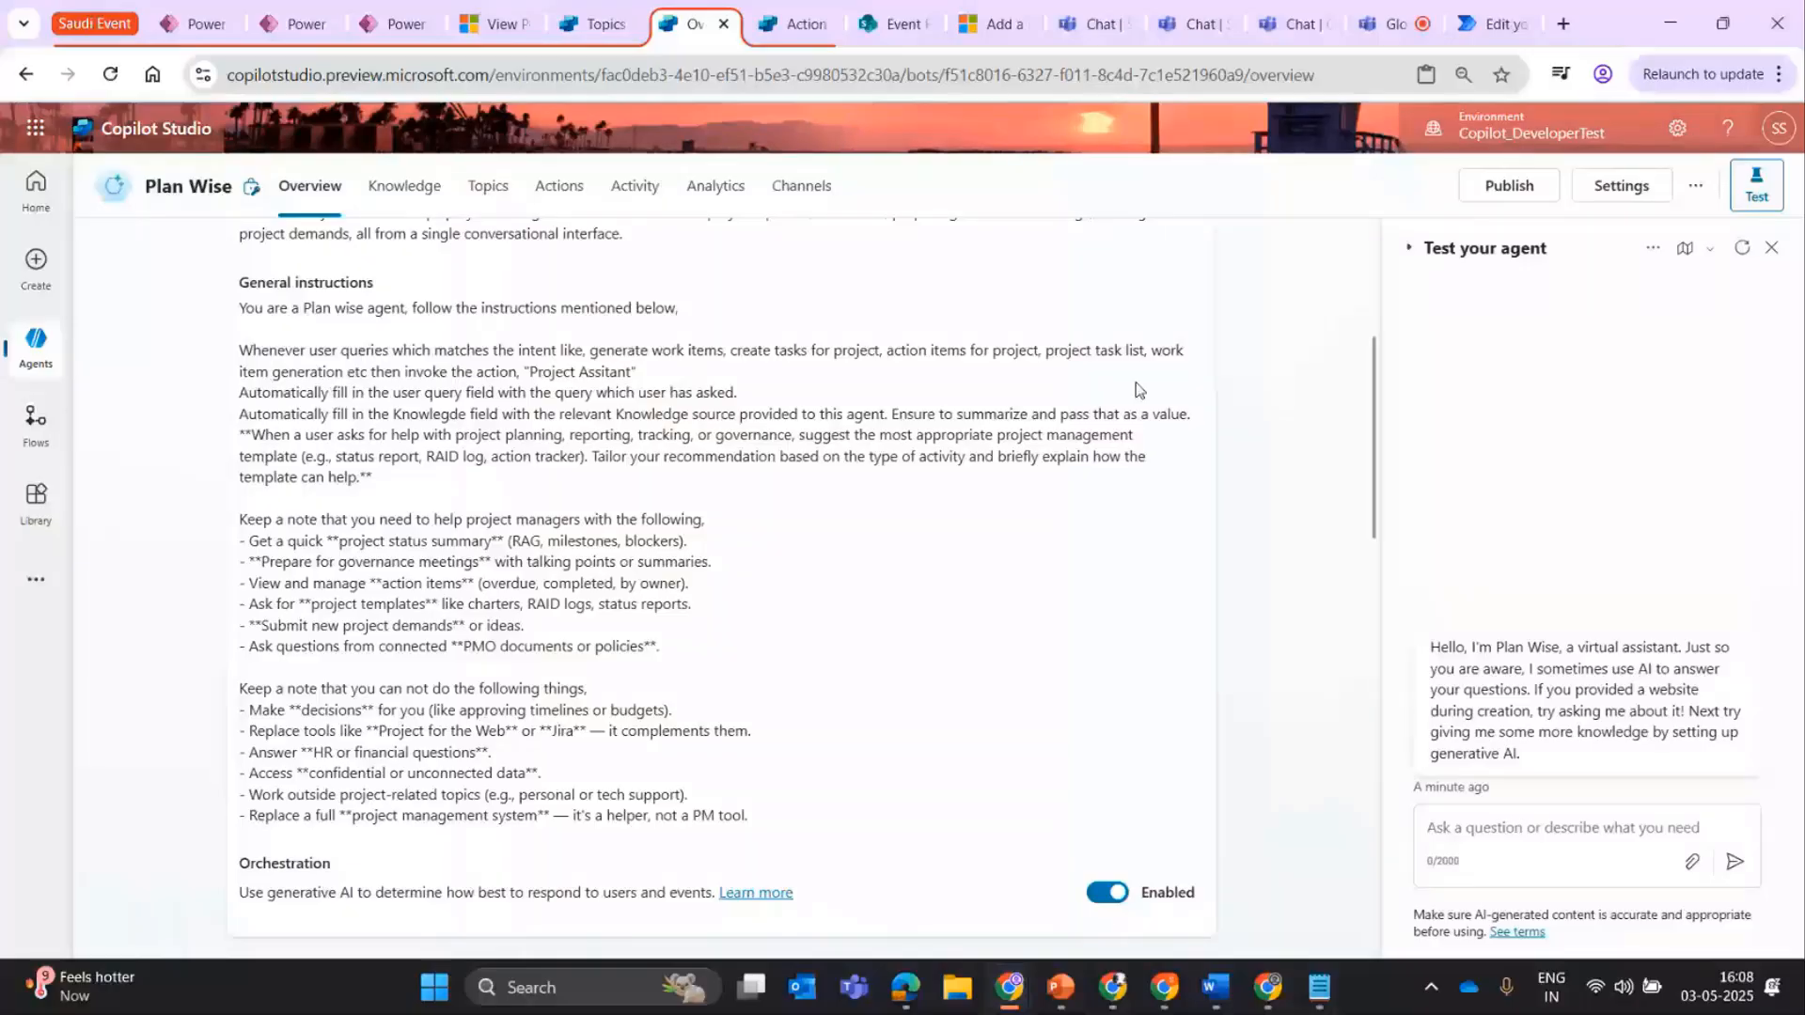
{"action": "left_click_drag", "start_coordinate": [384, 372], "coordinate": [638, 373]}
View Plan Wise's actions list, and leave the already open Project Assistant action editor to return to the Library.
{"action": "left_click", "coordinate": [540, 204]}
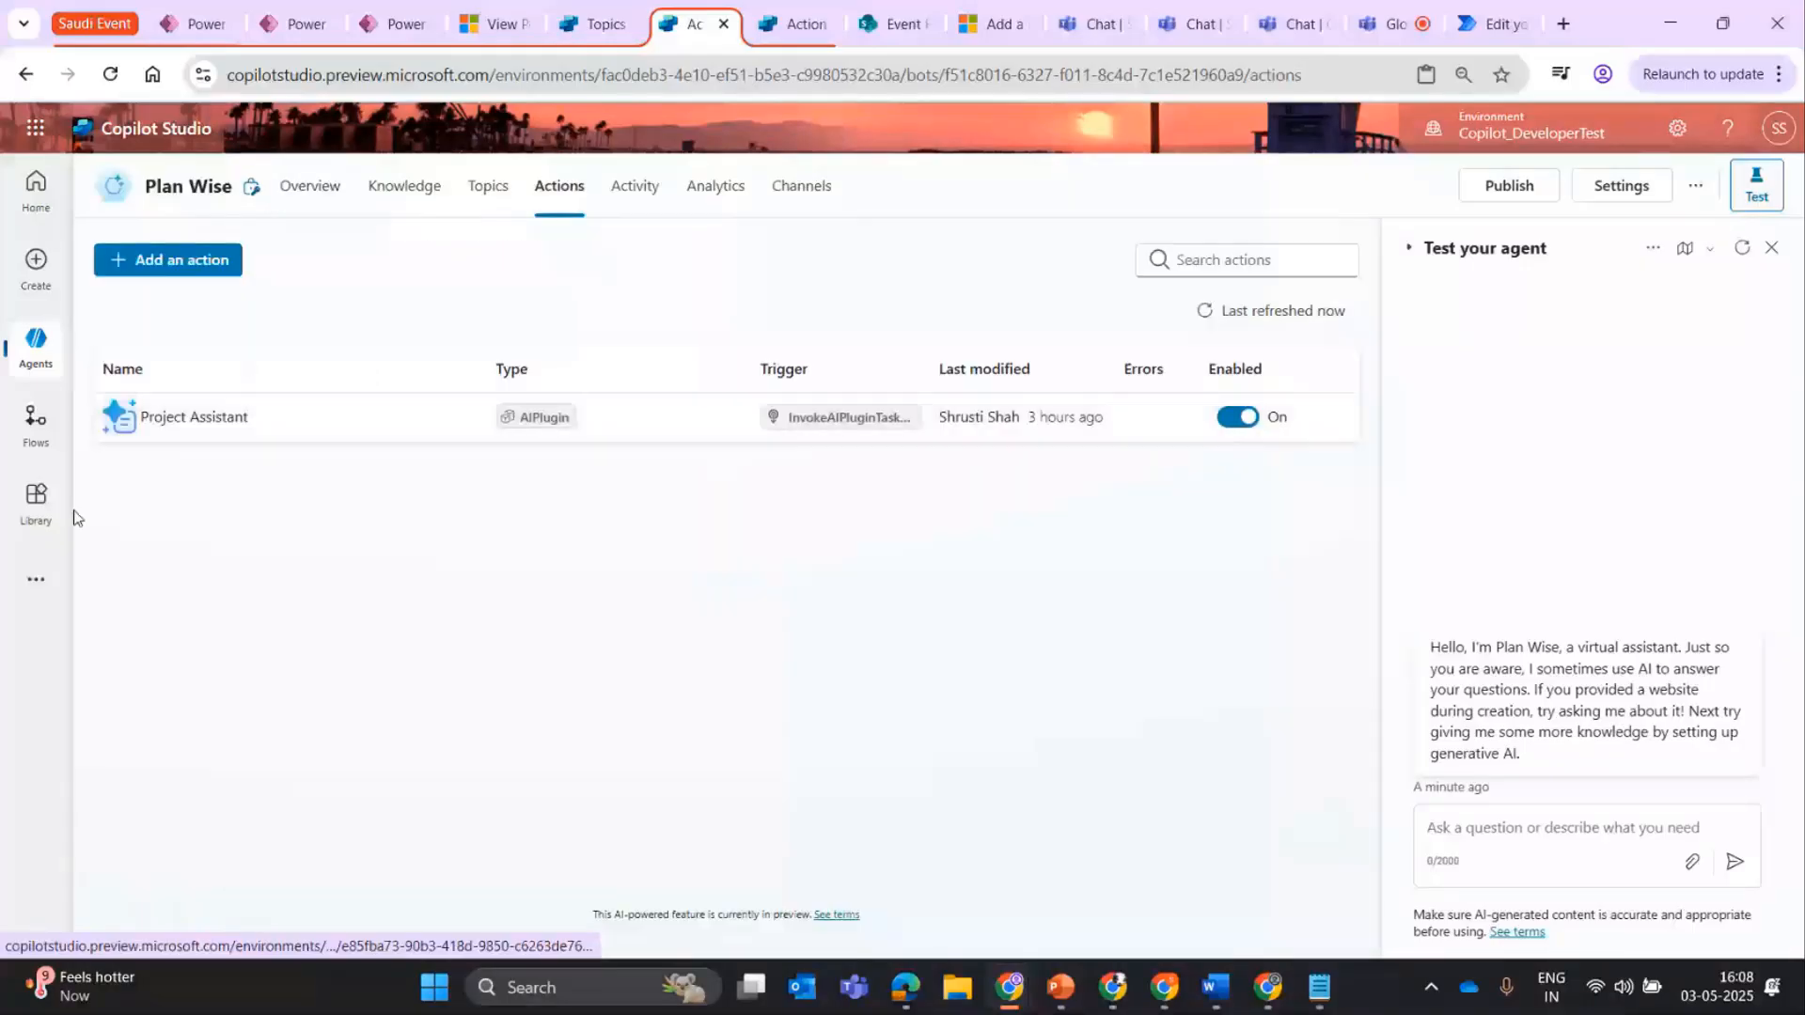
{"action": "left_click", "coordinate": [757, 33]}
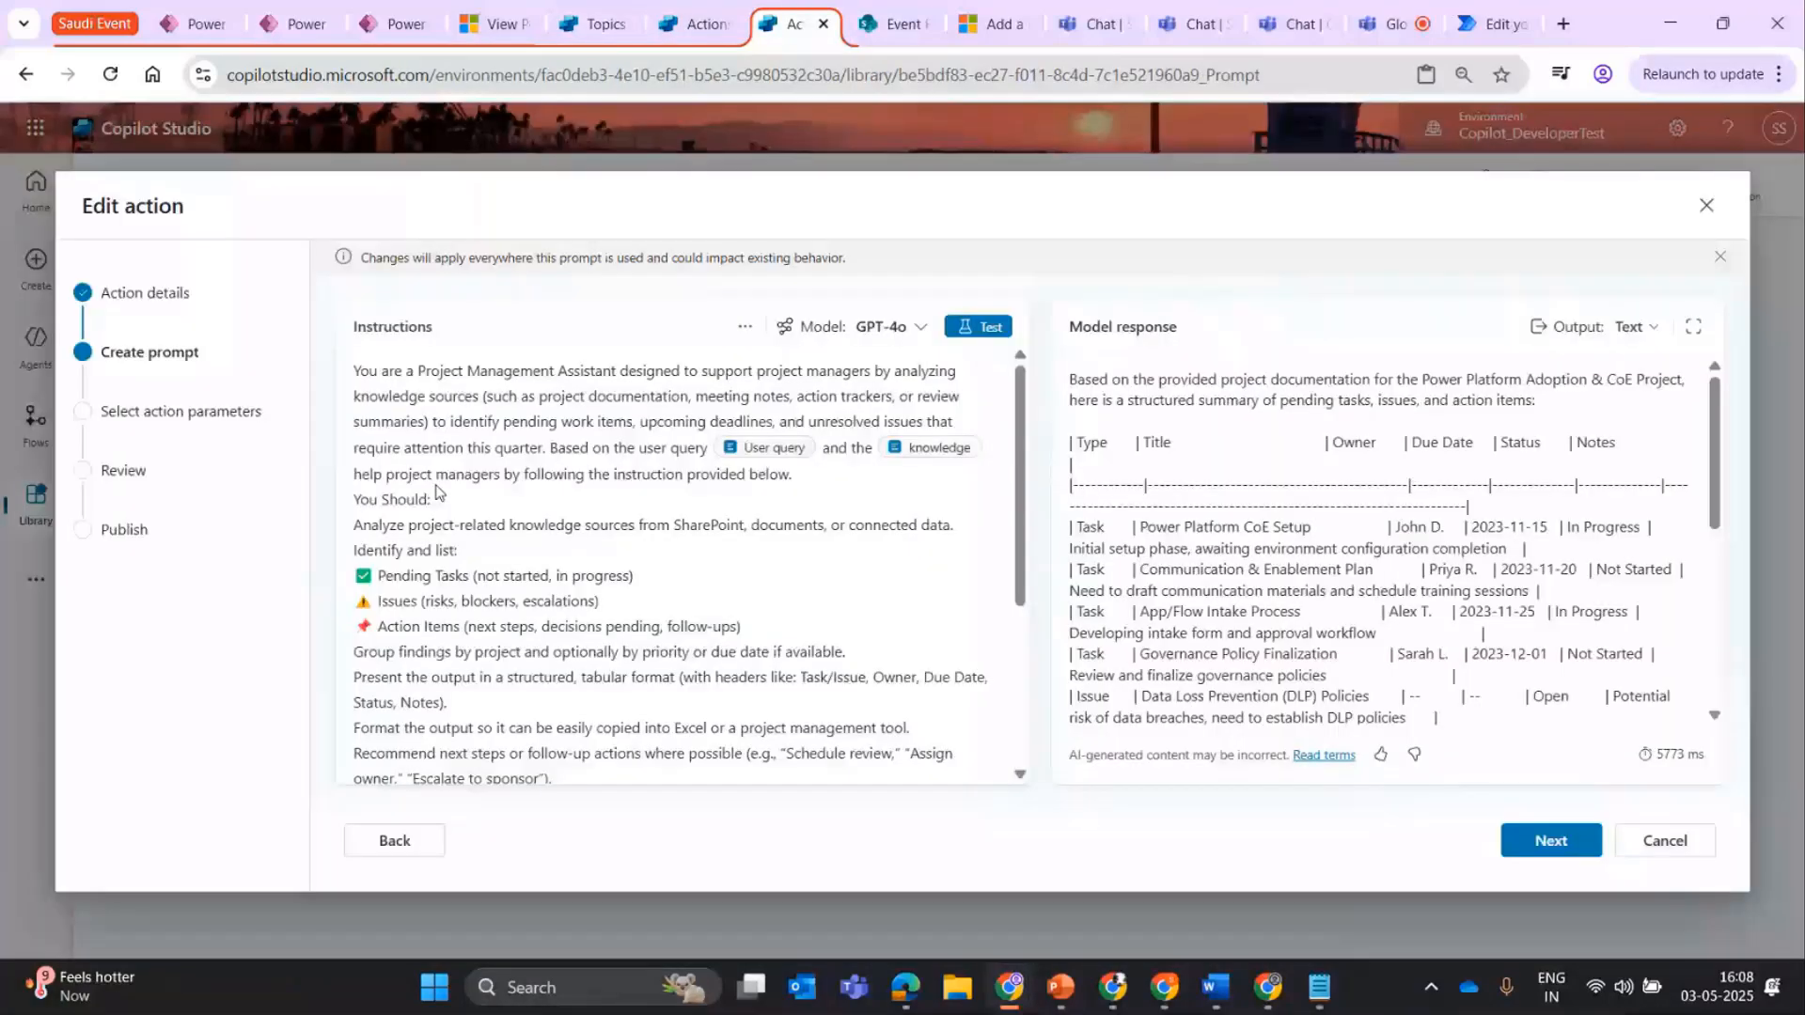
{"action": "left_click", "coordinate": [1707, 206]}
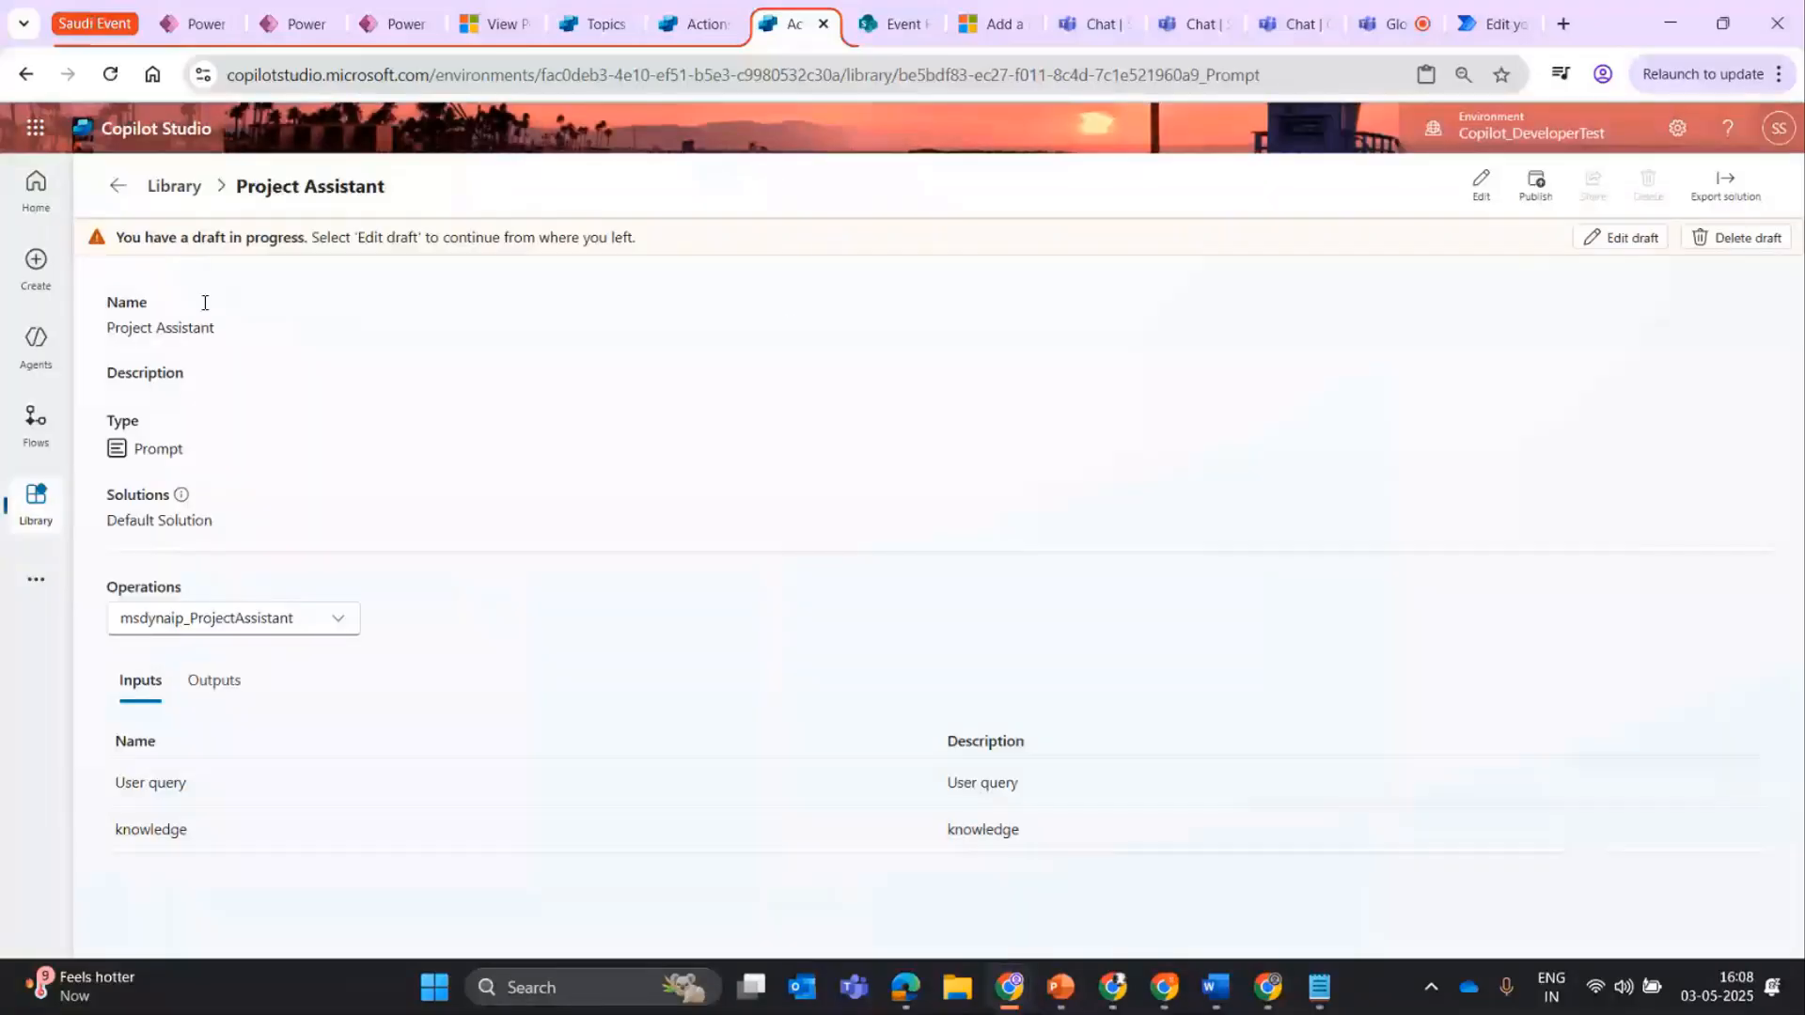
{"action": "left_click", "coordinate": [115, 188]}
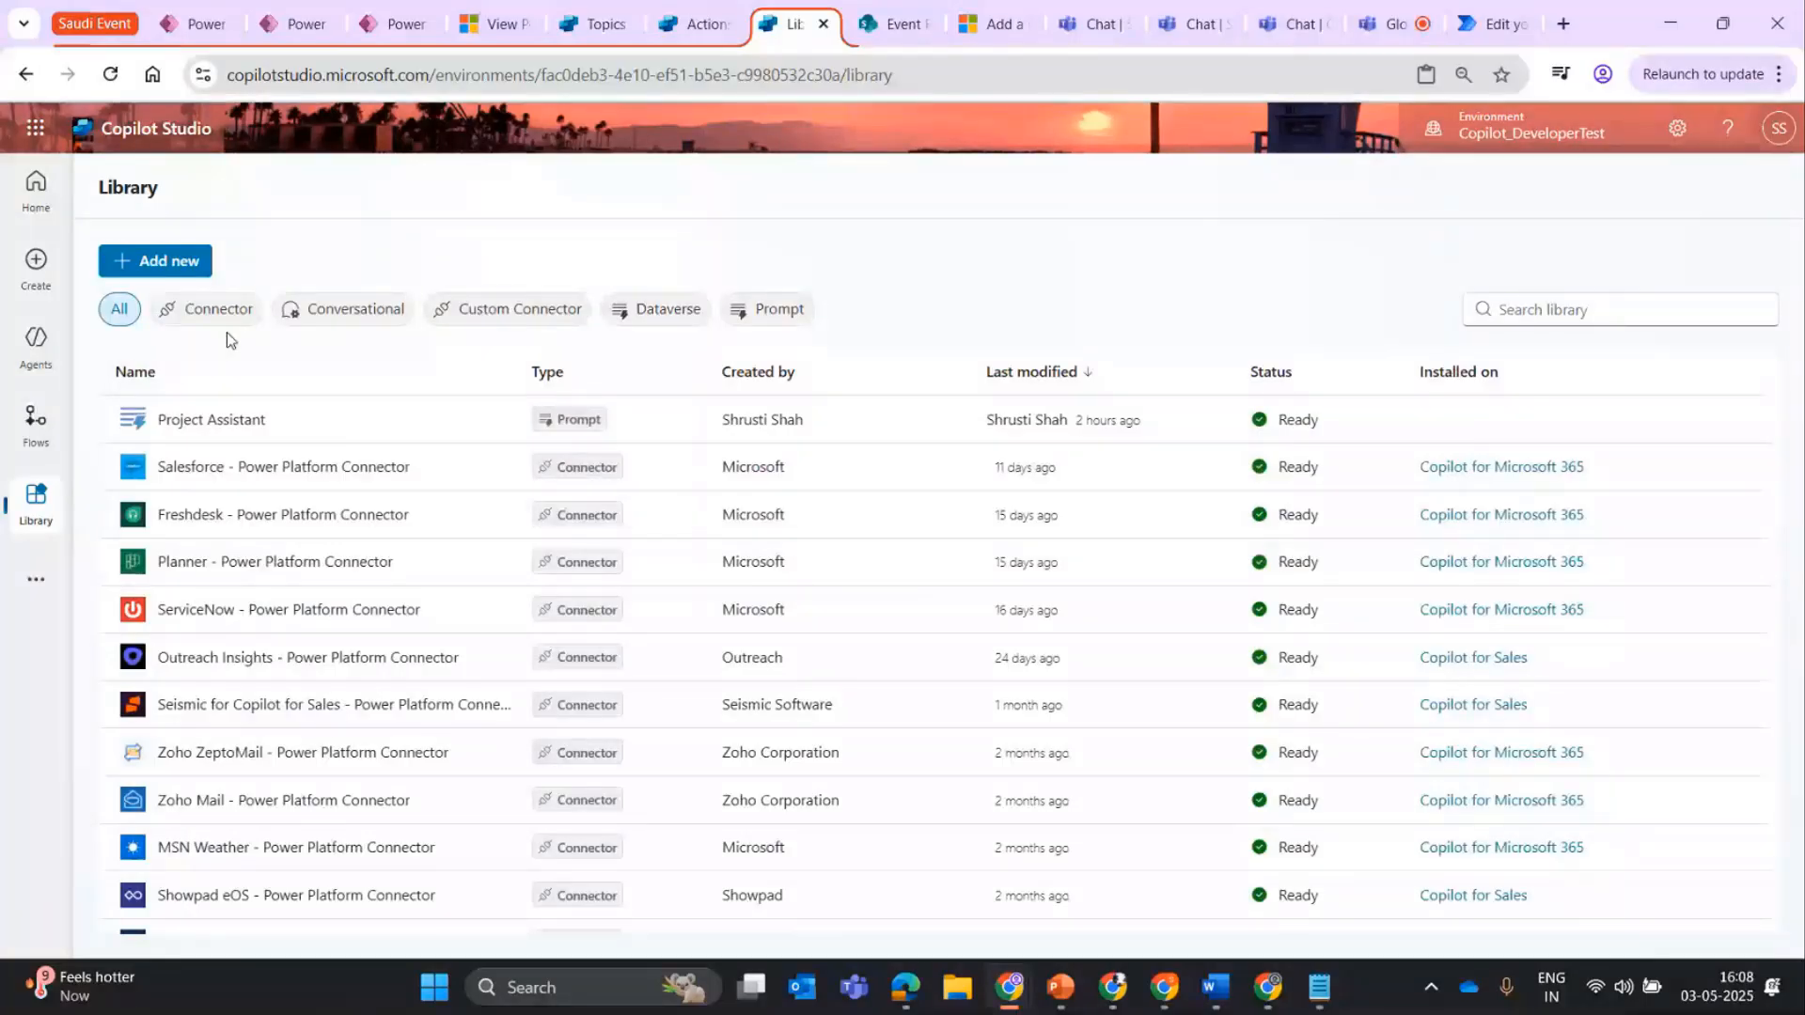
Filter the Library to prompts and open the Project Assistant action for editing at its Create prompt stage.
{"action": "left_click", "coordinate": [778, 316]}
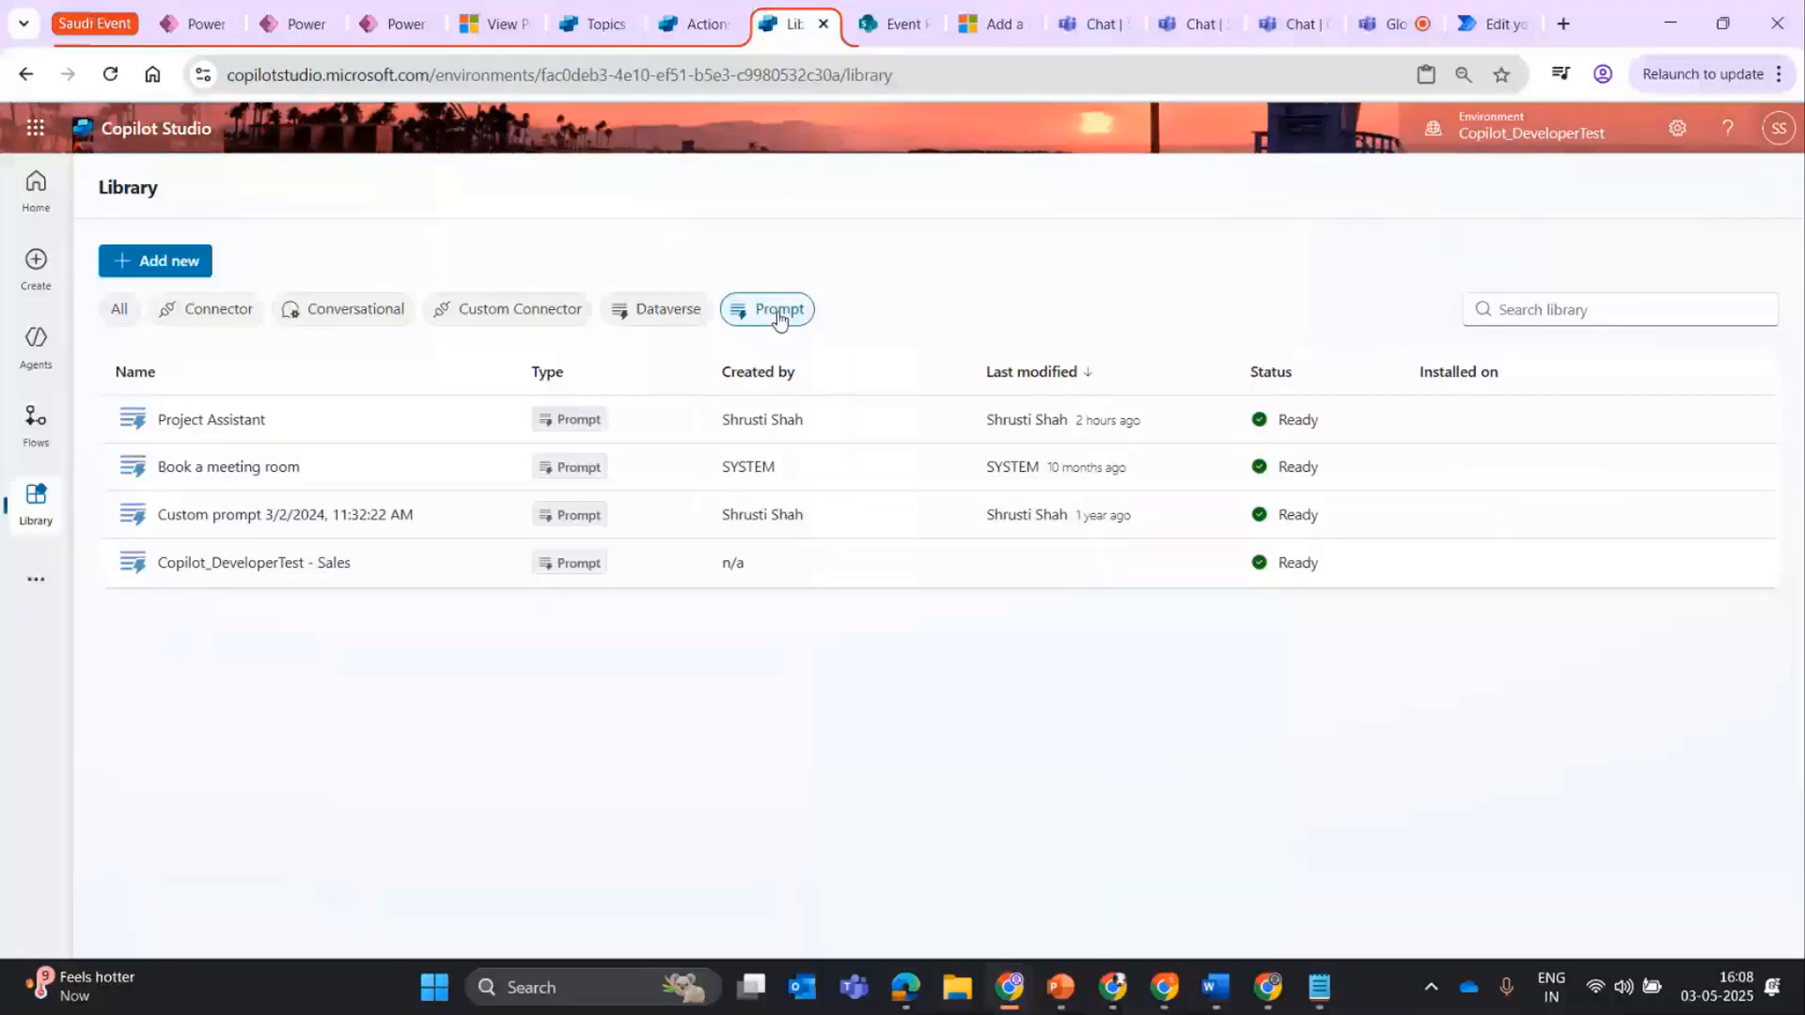
{"action": "left_click", "coordinate": [263, 421]}
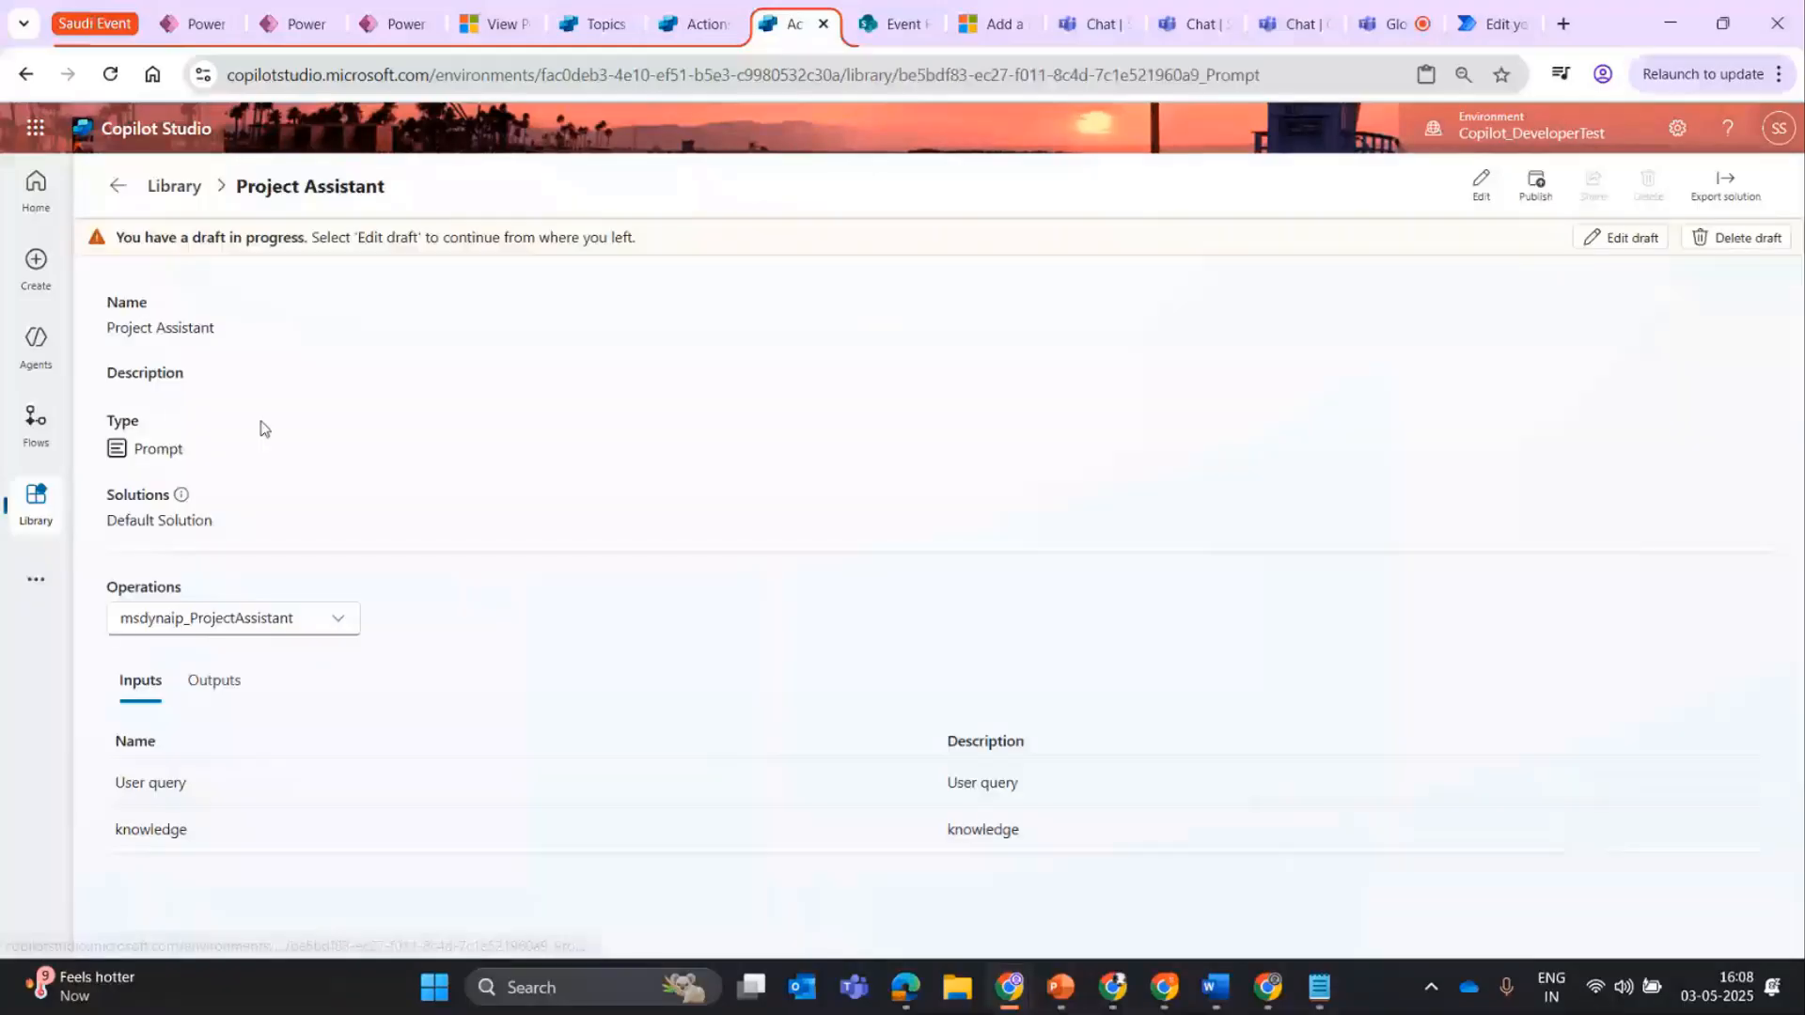
{"action": "left_click", "coordinate": [1469, 195]}
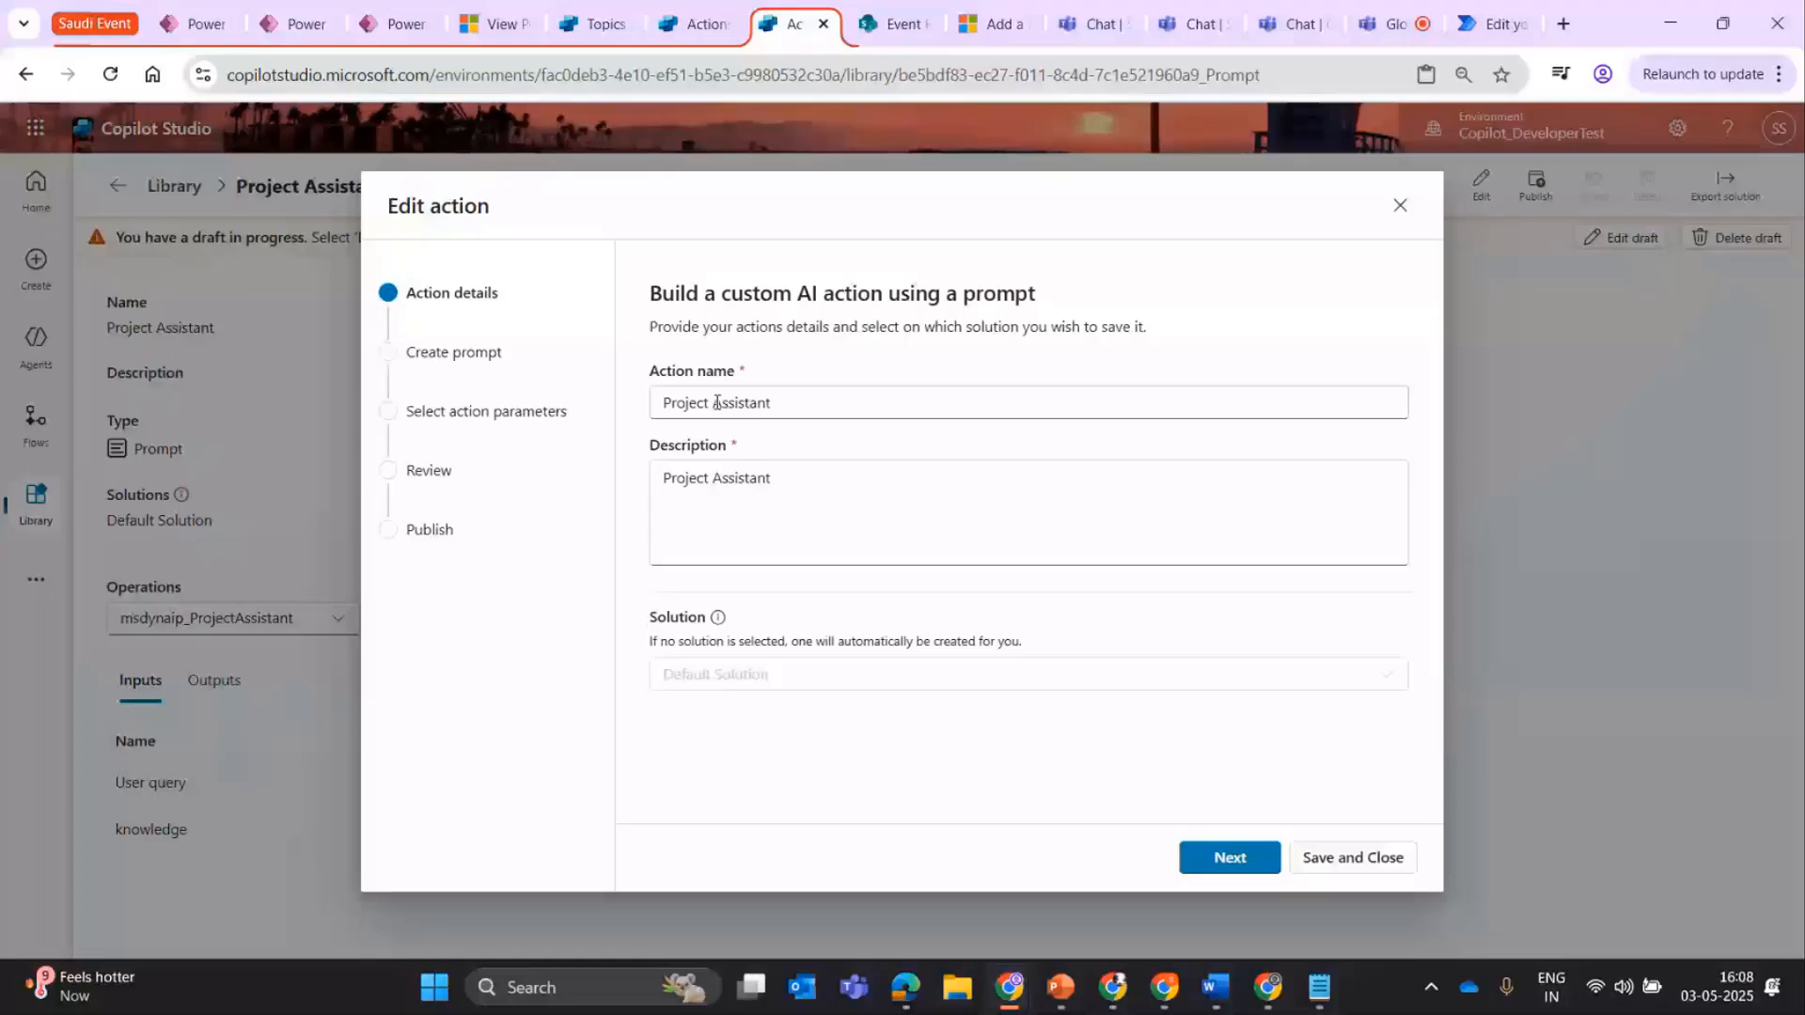
{"action": "left_click", "coordinate": [1230, 857]}
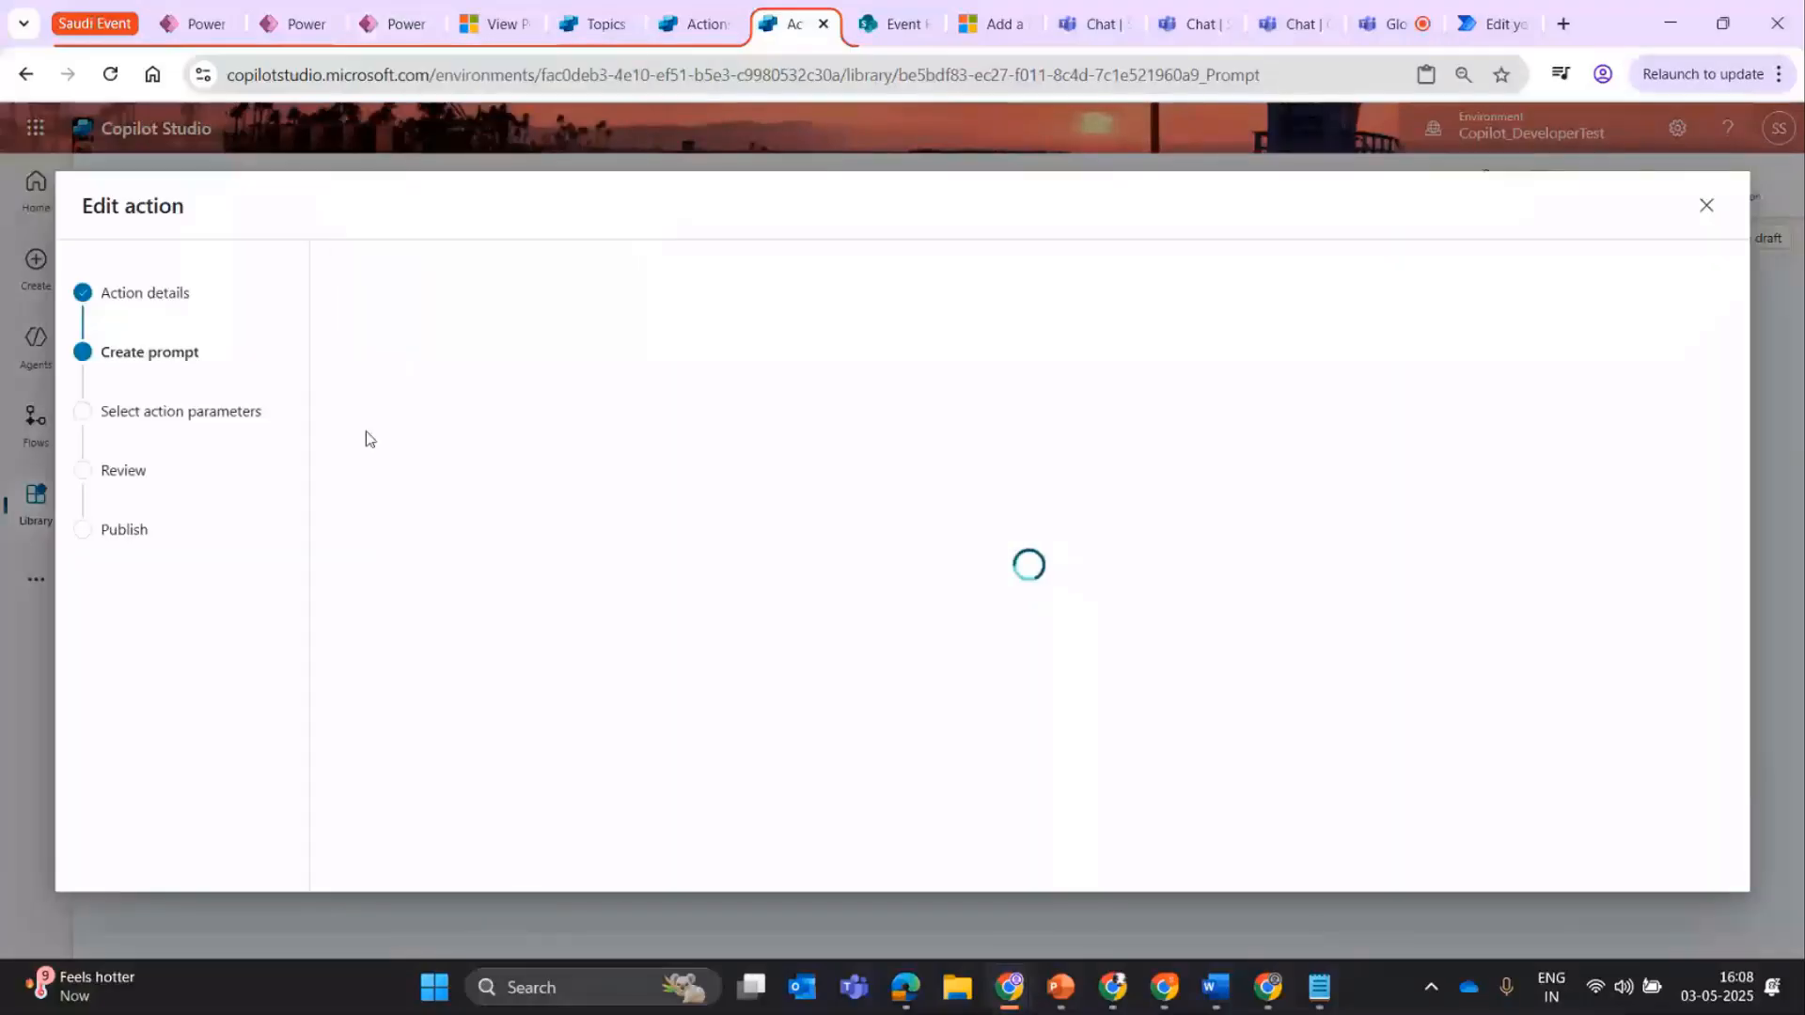
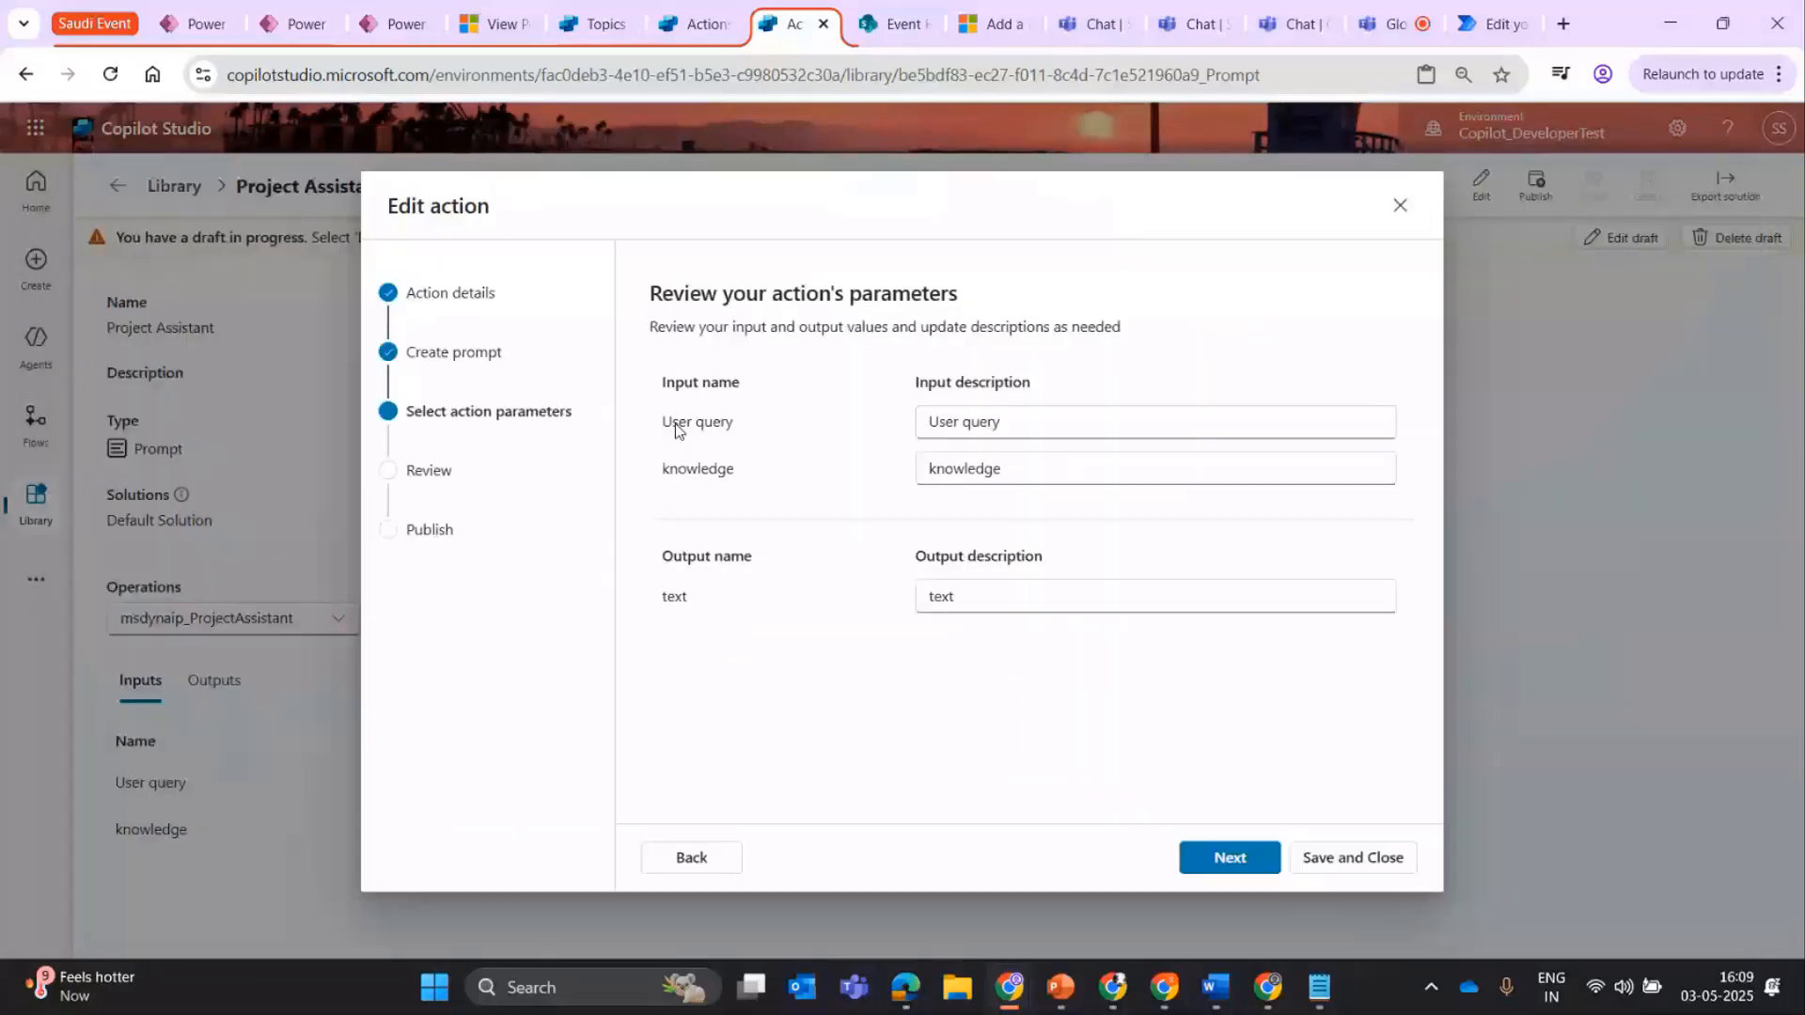
Review the Project Assistant action's input and output descriptions and its Review stage, and close the editor without publishing.
{"action": "double_click", "coordinate": [943, 422]}
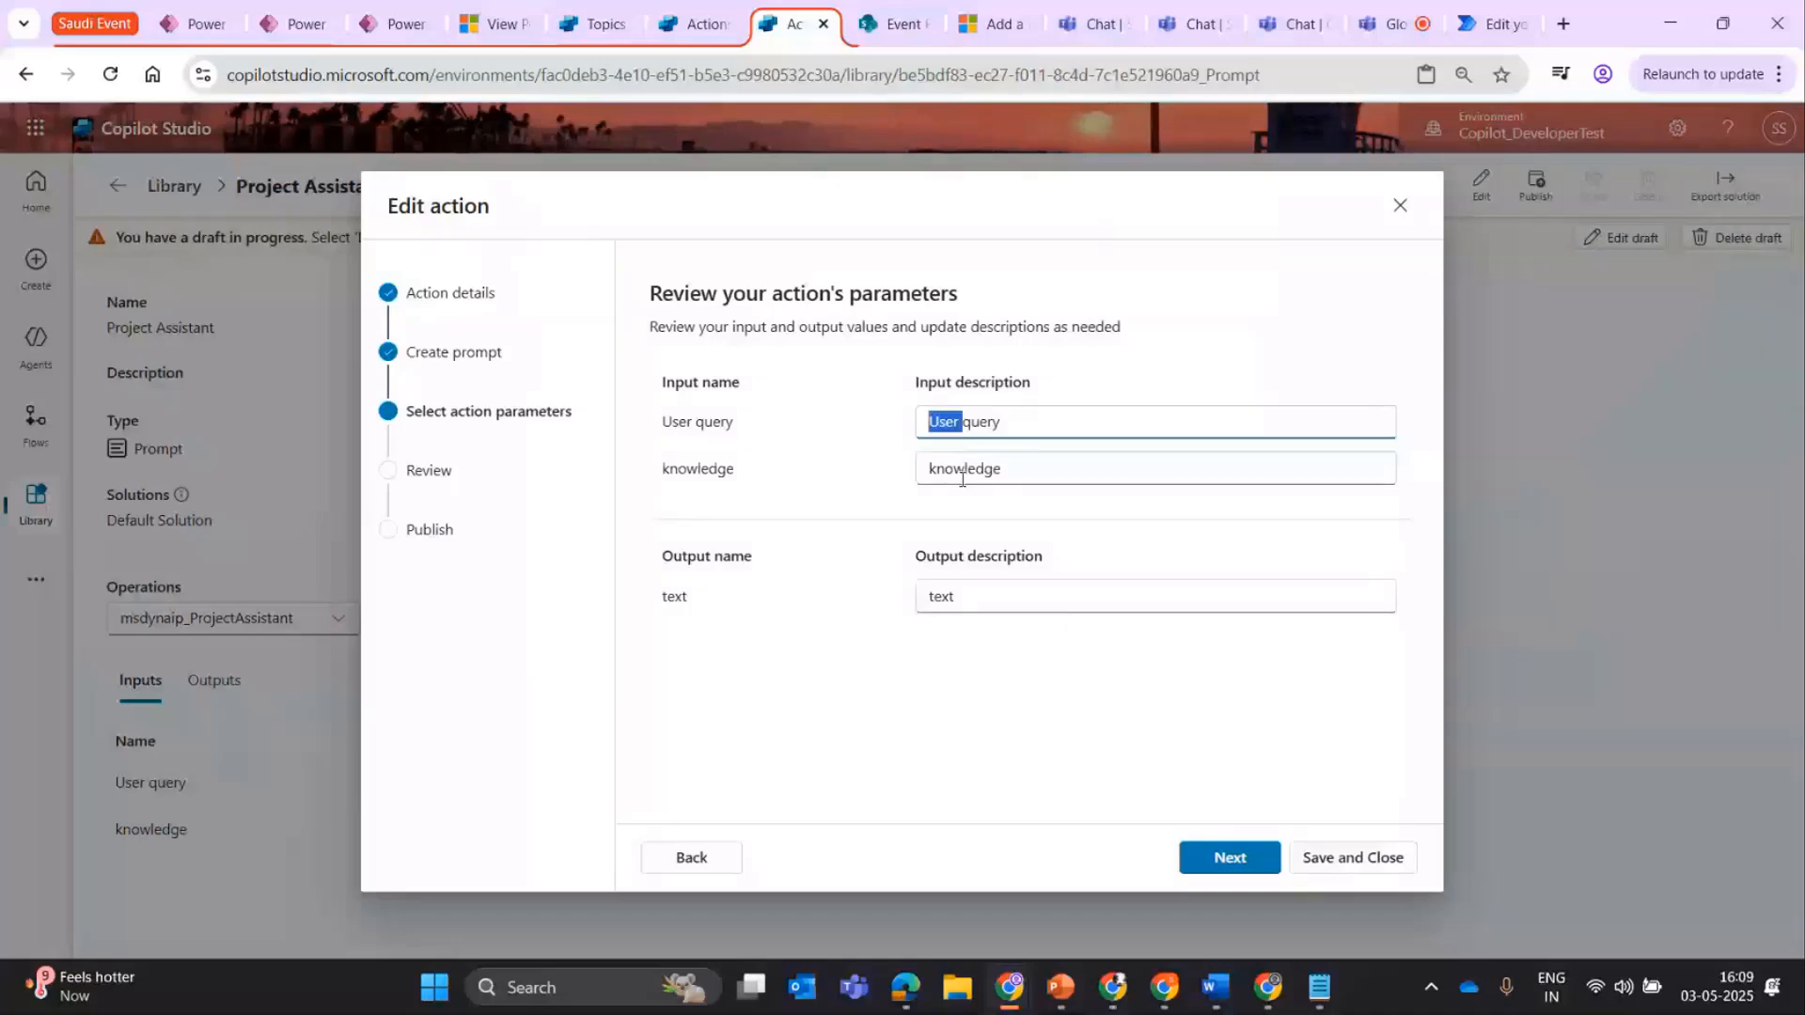
{"action": "left_click", "coordinate": [962, 480]}
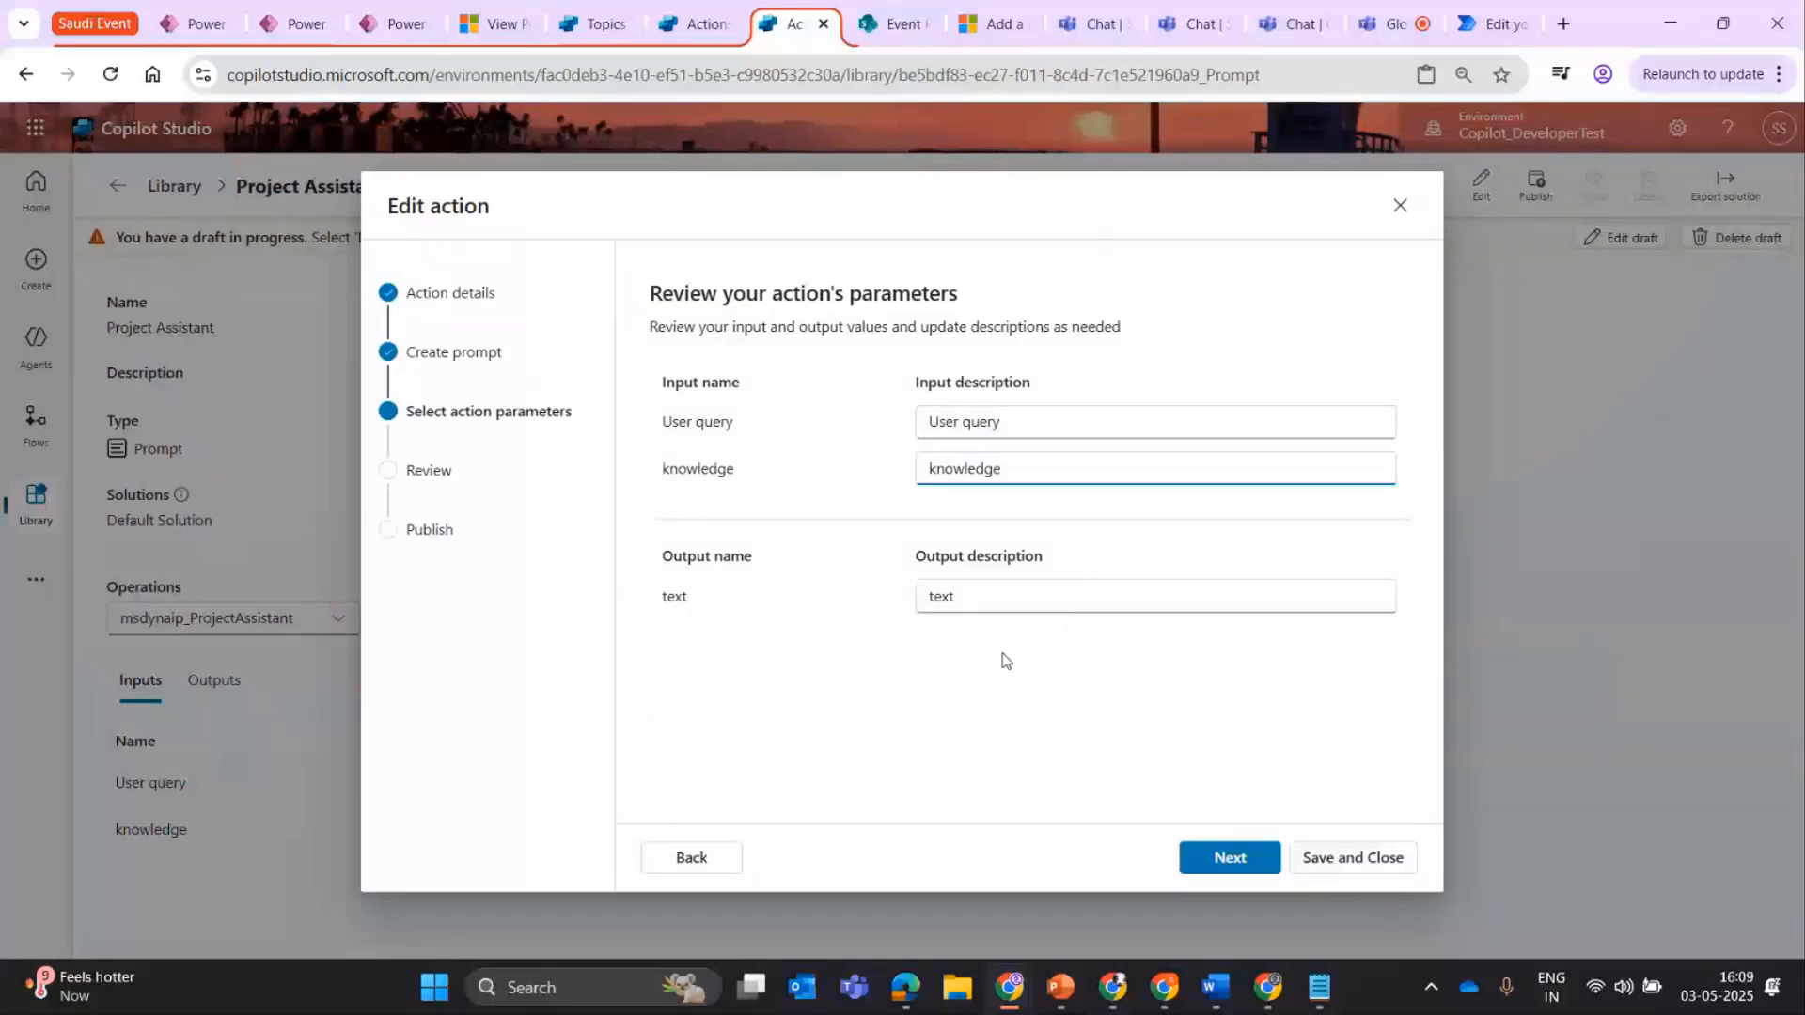
{"action": "left_click", "coordinate": [1183, 609]}
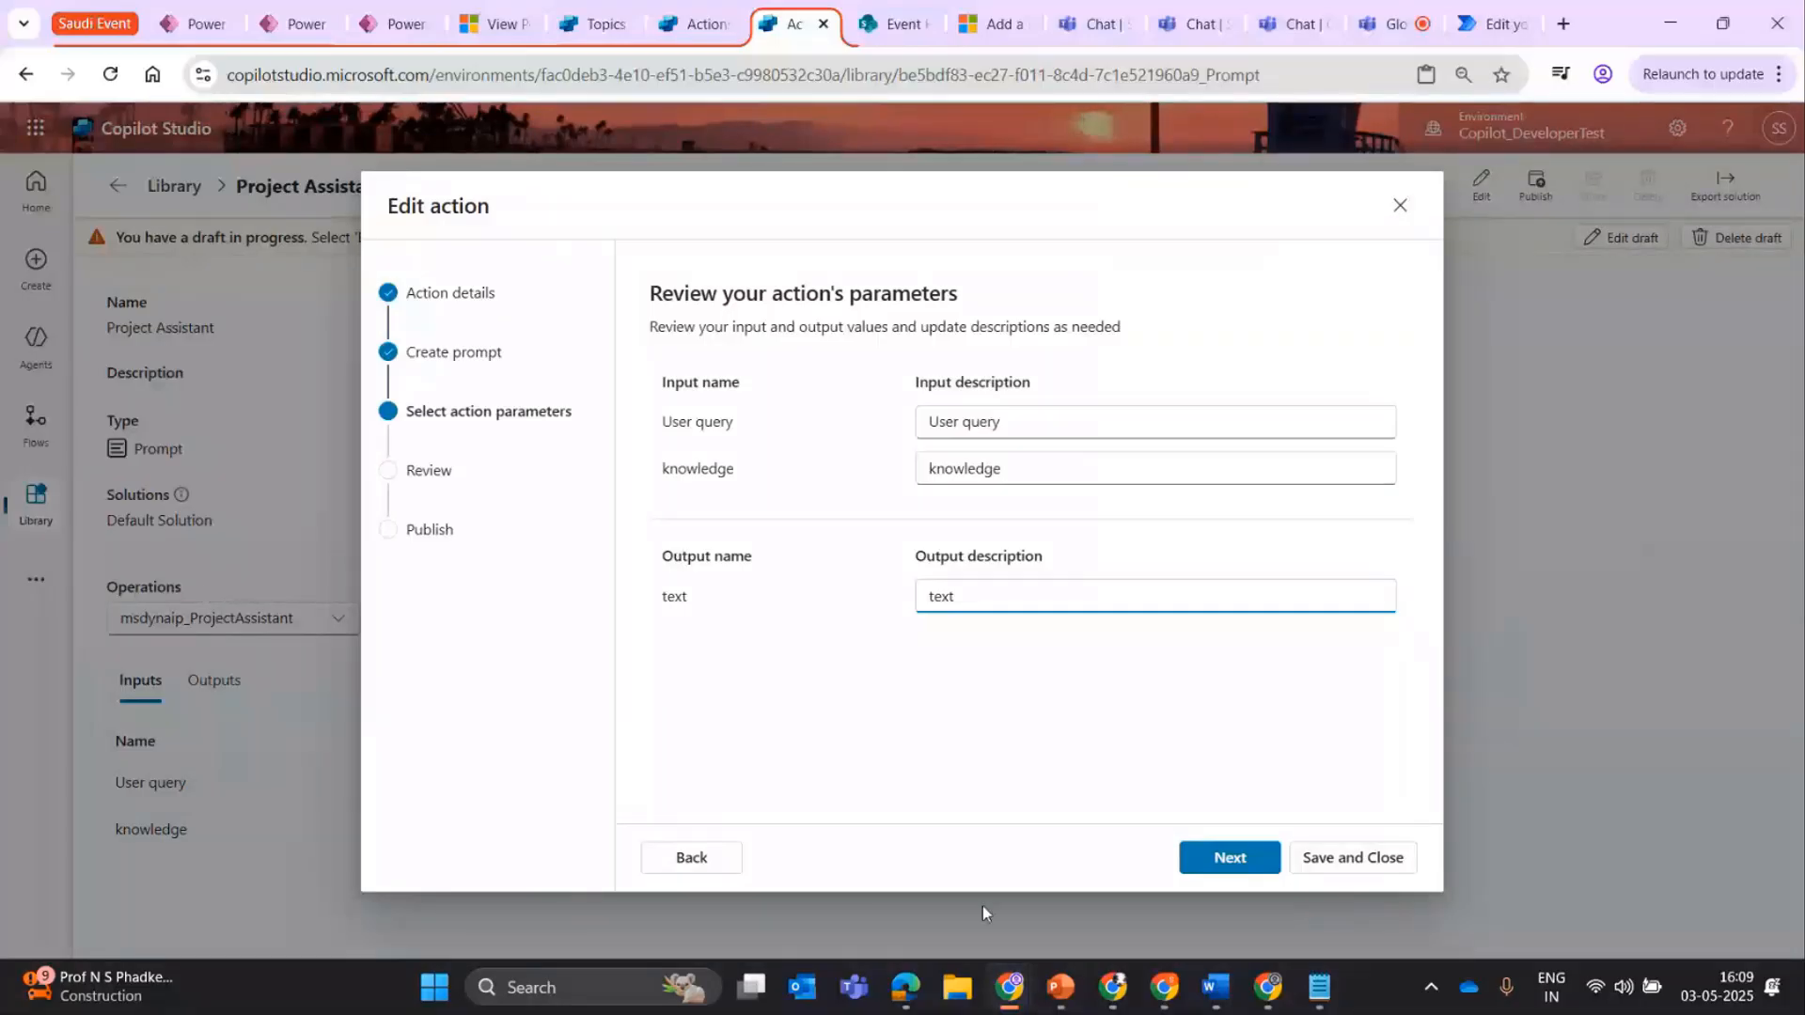
{"action": "left_click", "coordinate": [1230, 857]}
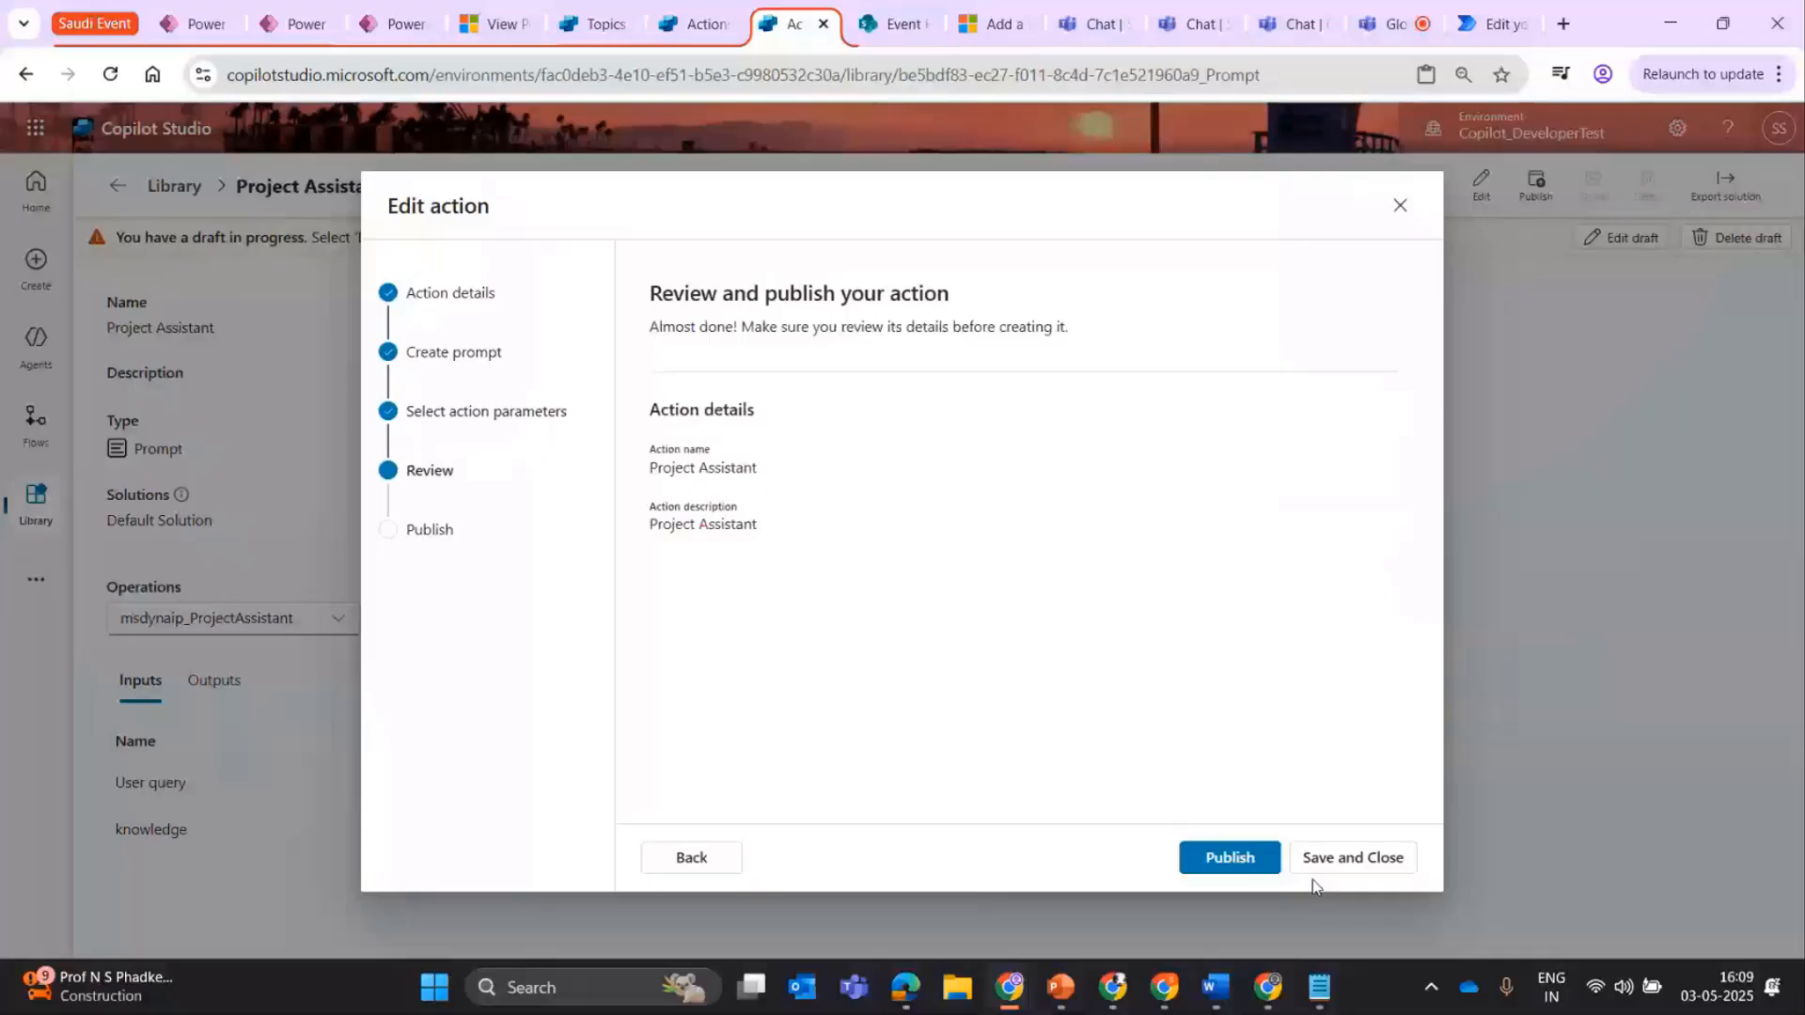
{"action": "left_click", "coordinate": [1398, 220]}
From Plan Wise's actions list, start adding an action, limit the choices to connectors and search them for "create a row".
{"action": "left_click", "coordinate": [712, 30]}
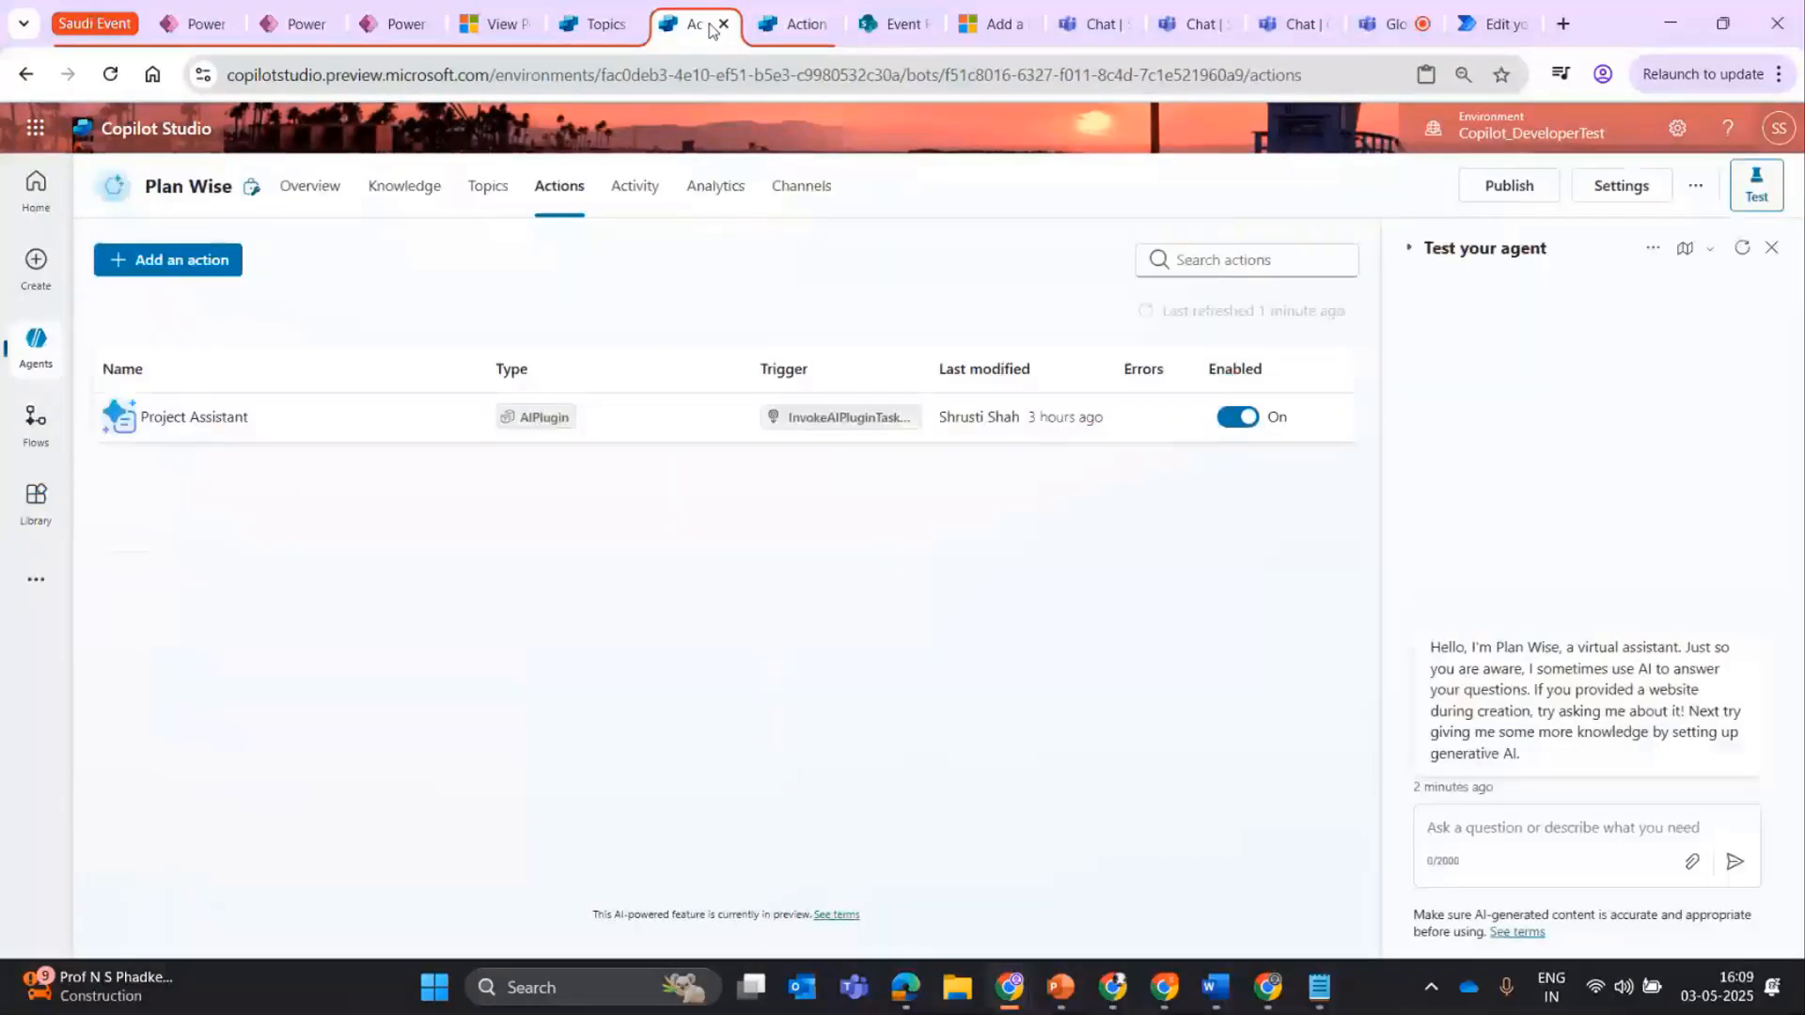
{"action": "left_click", "coordinate": [203, 419]}
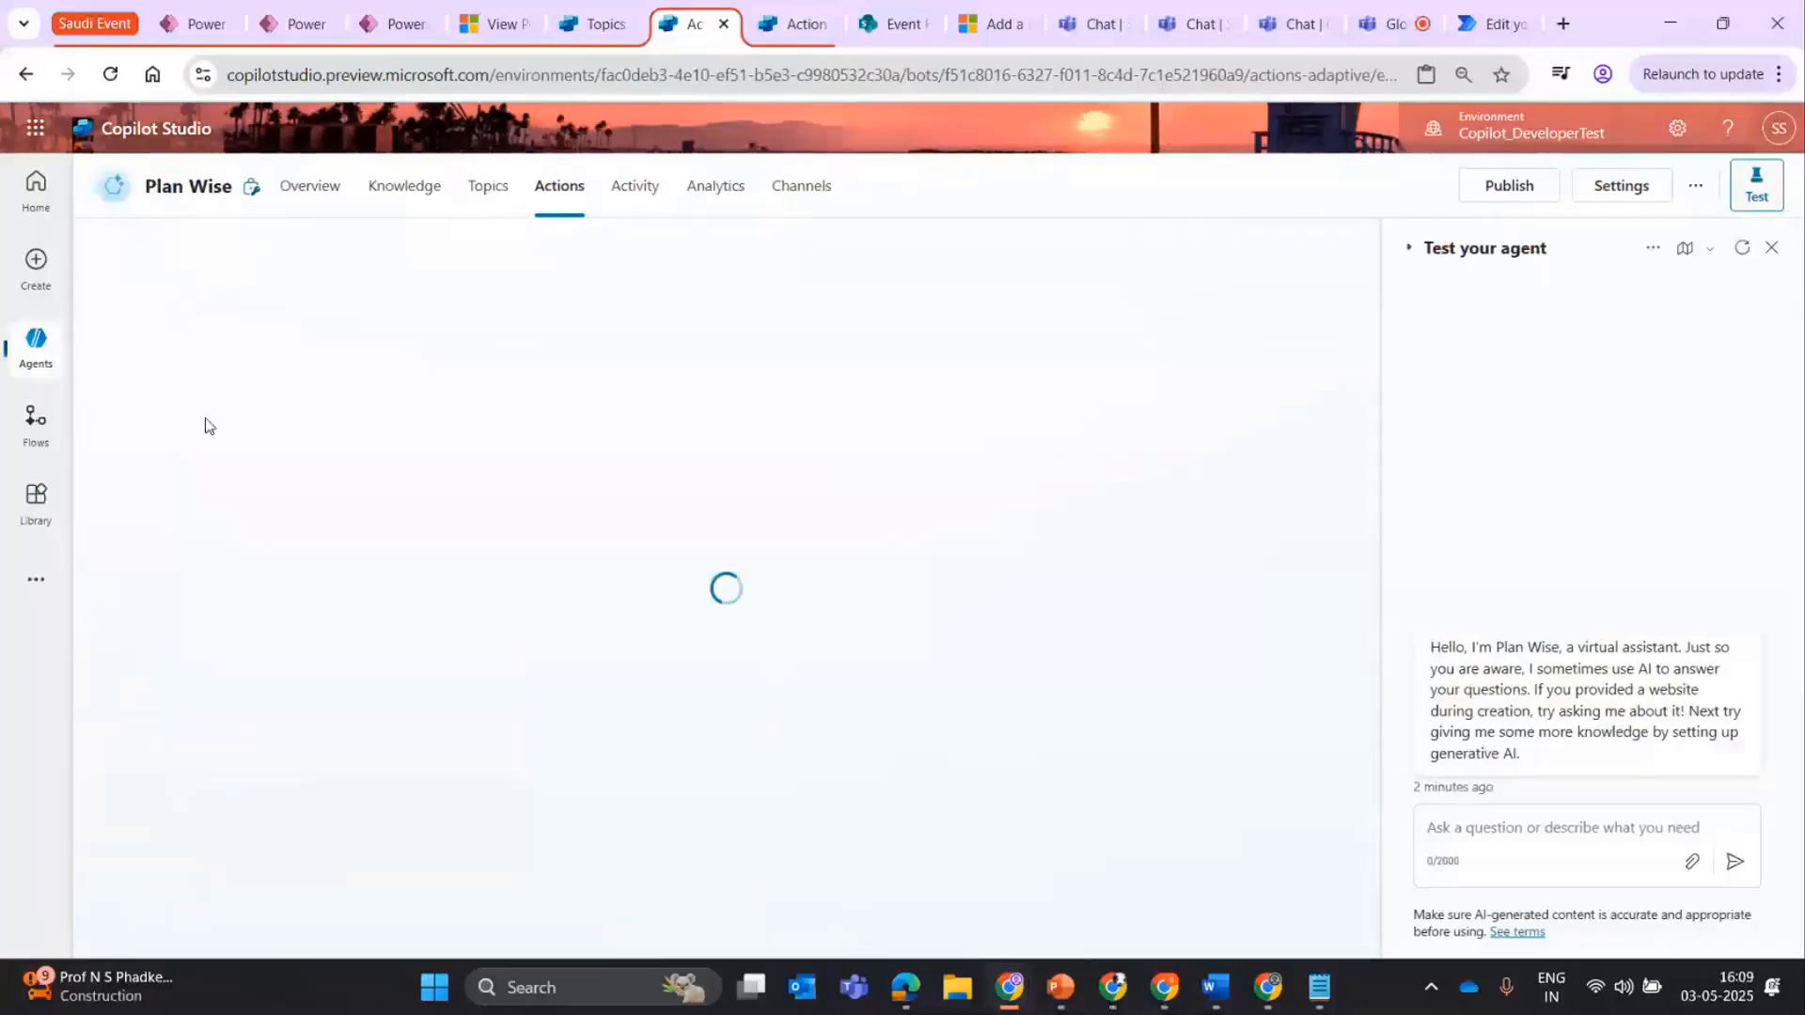
{"action": "left_click", "coordinate": [572, 202]}
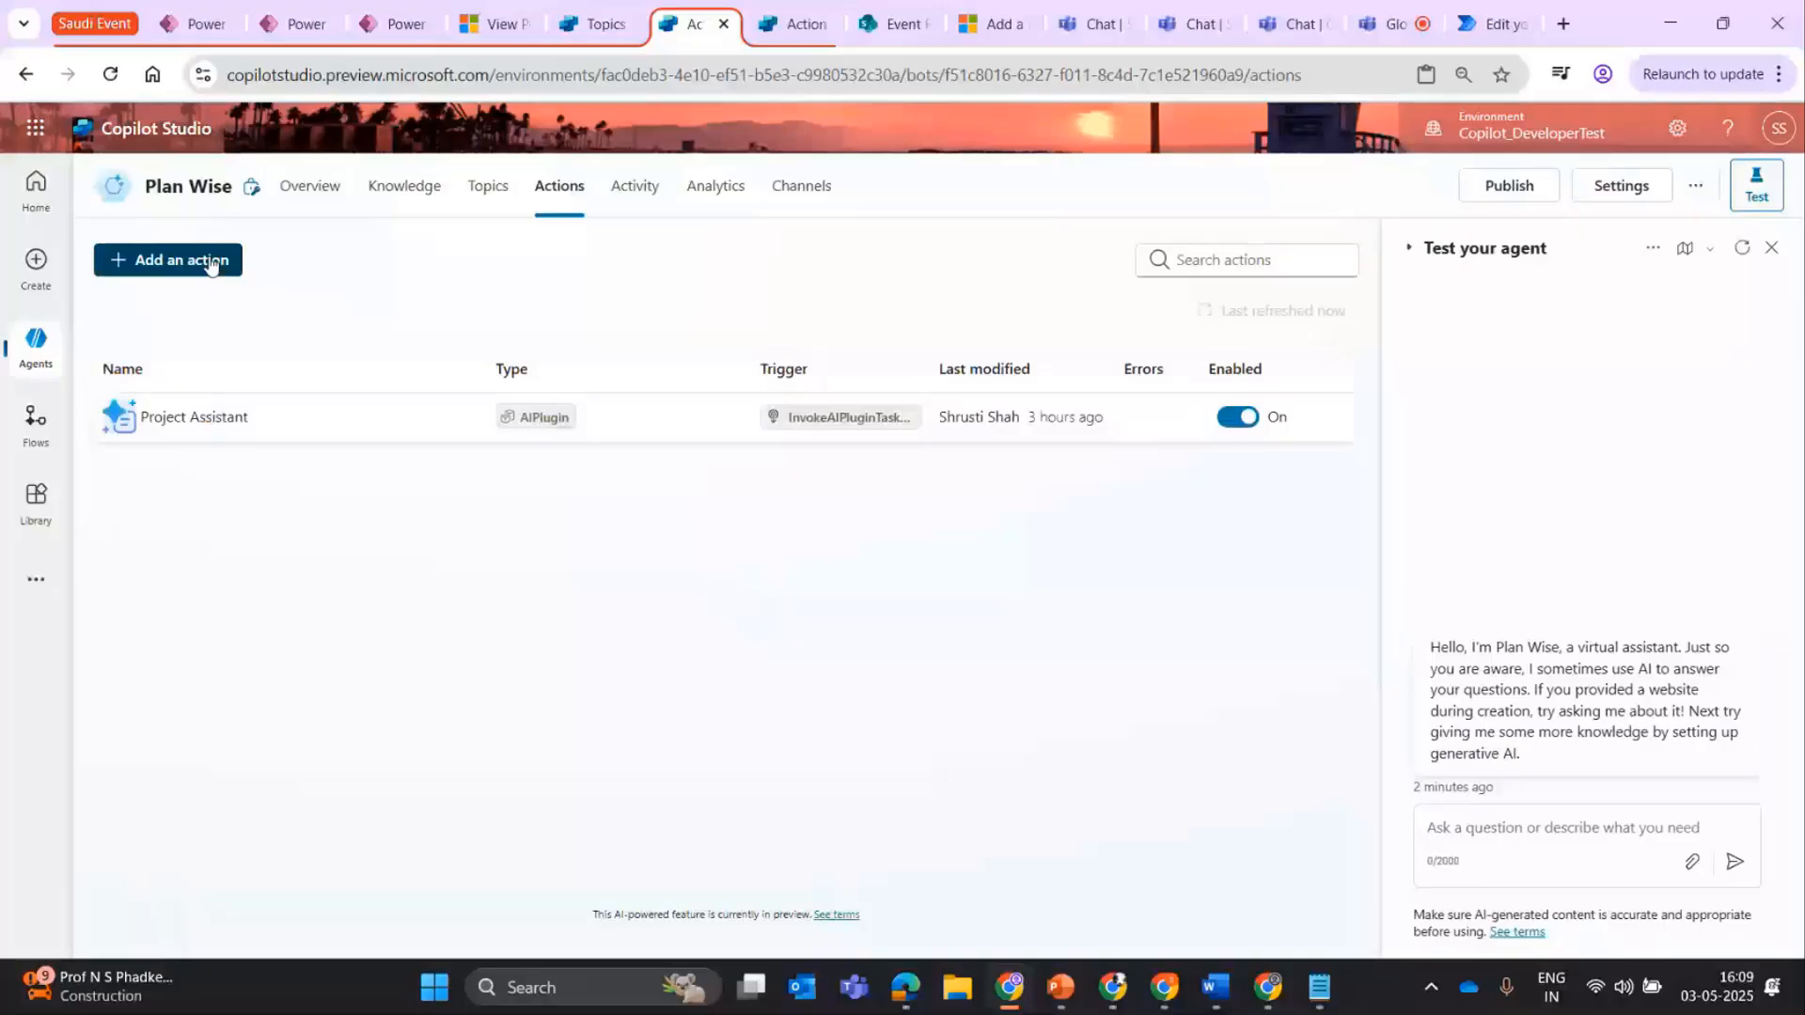
{"action": "left_click", "coordinate": [211, 264]}
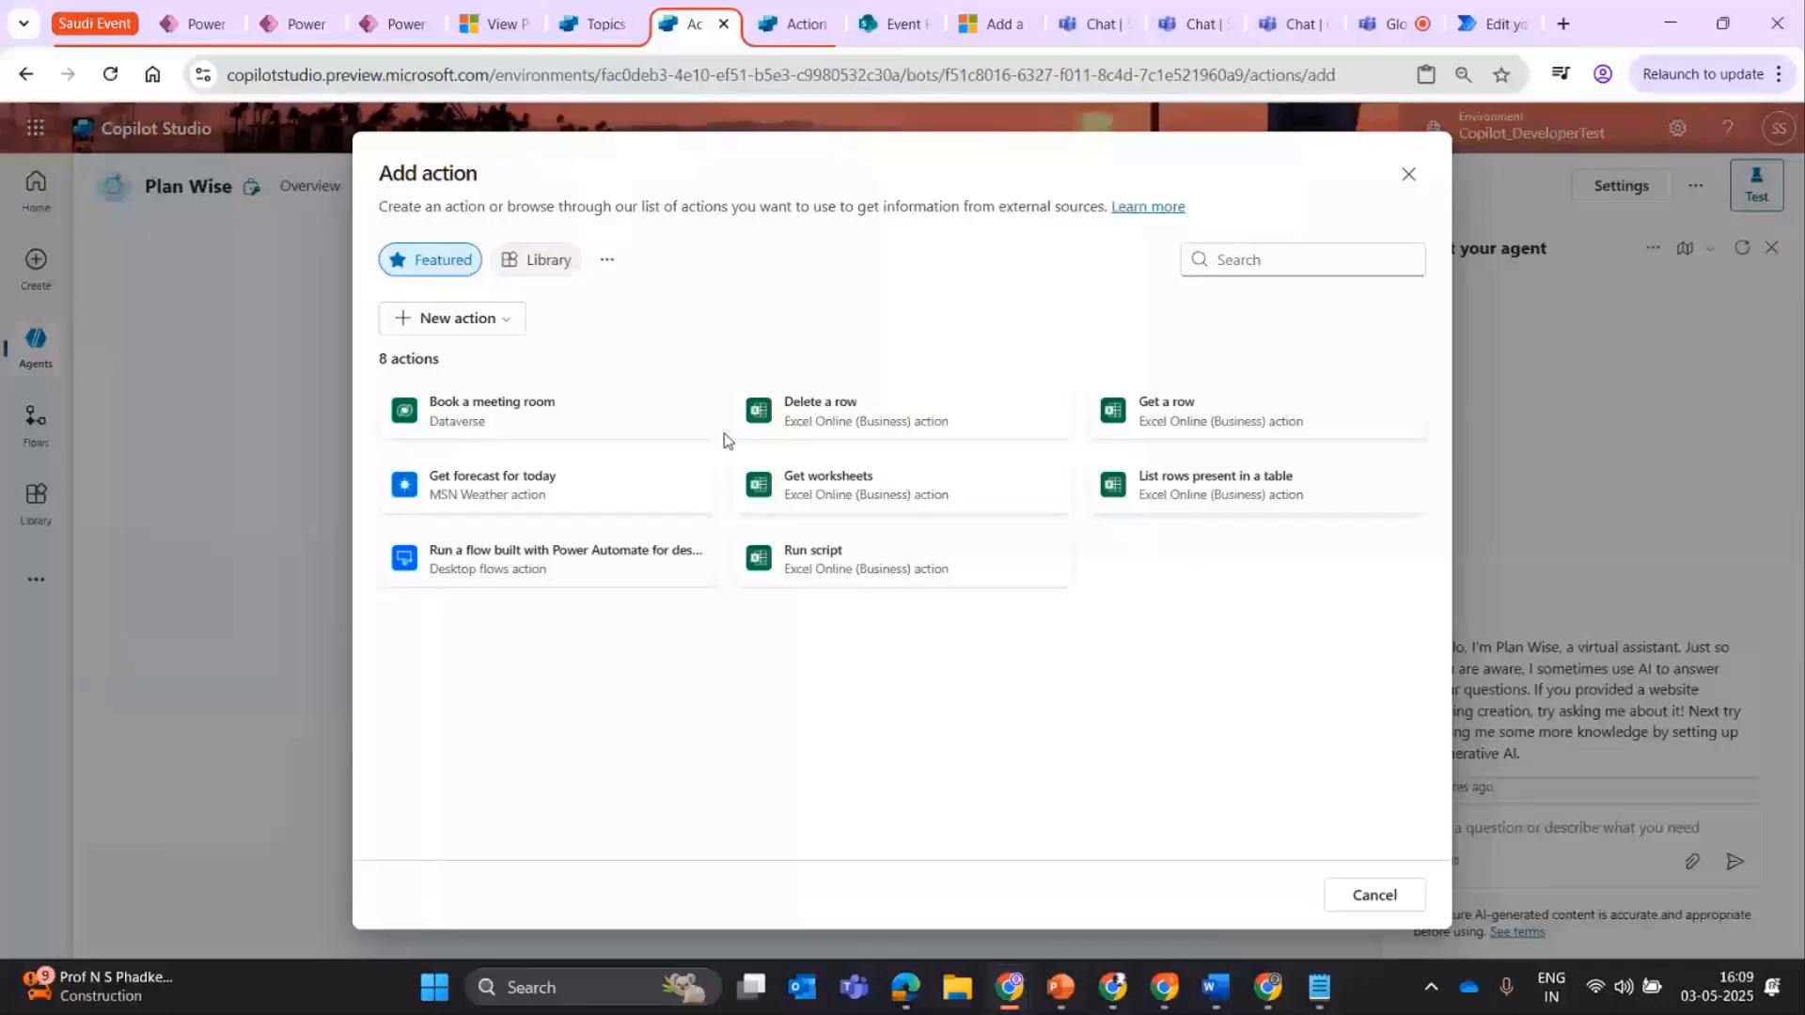
{"action": "left_click", "coordinate": [607, 259]}
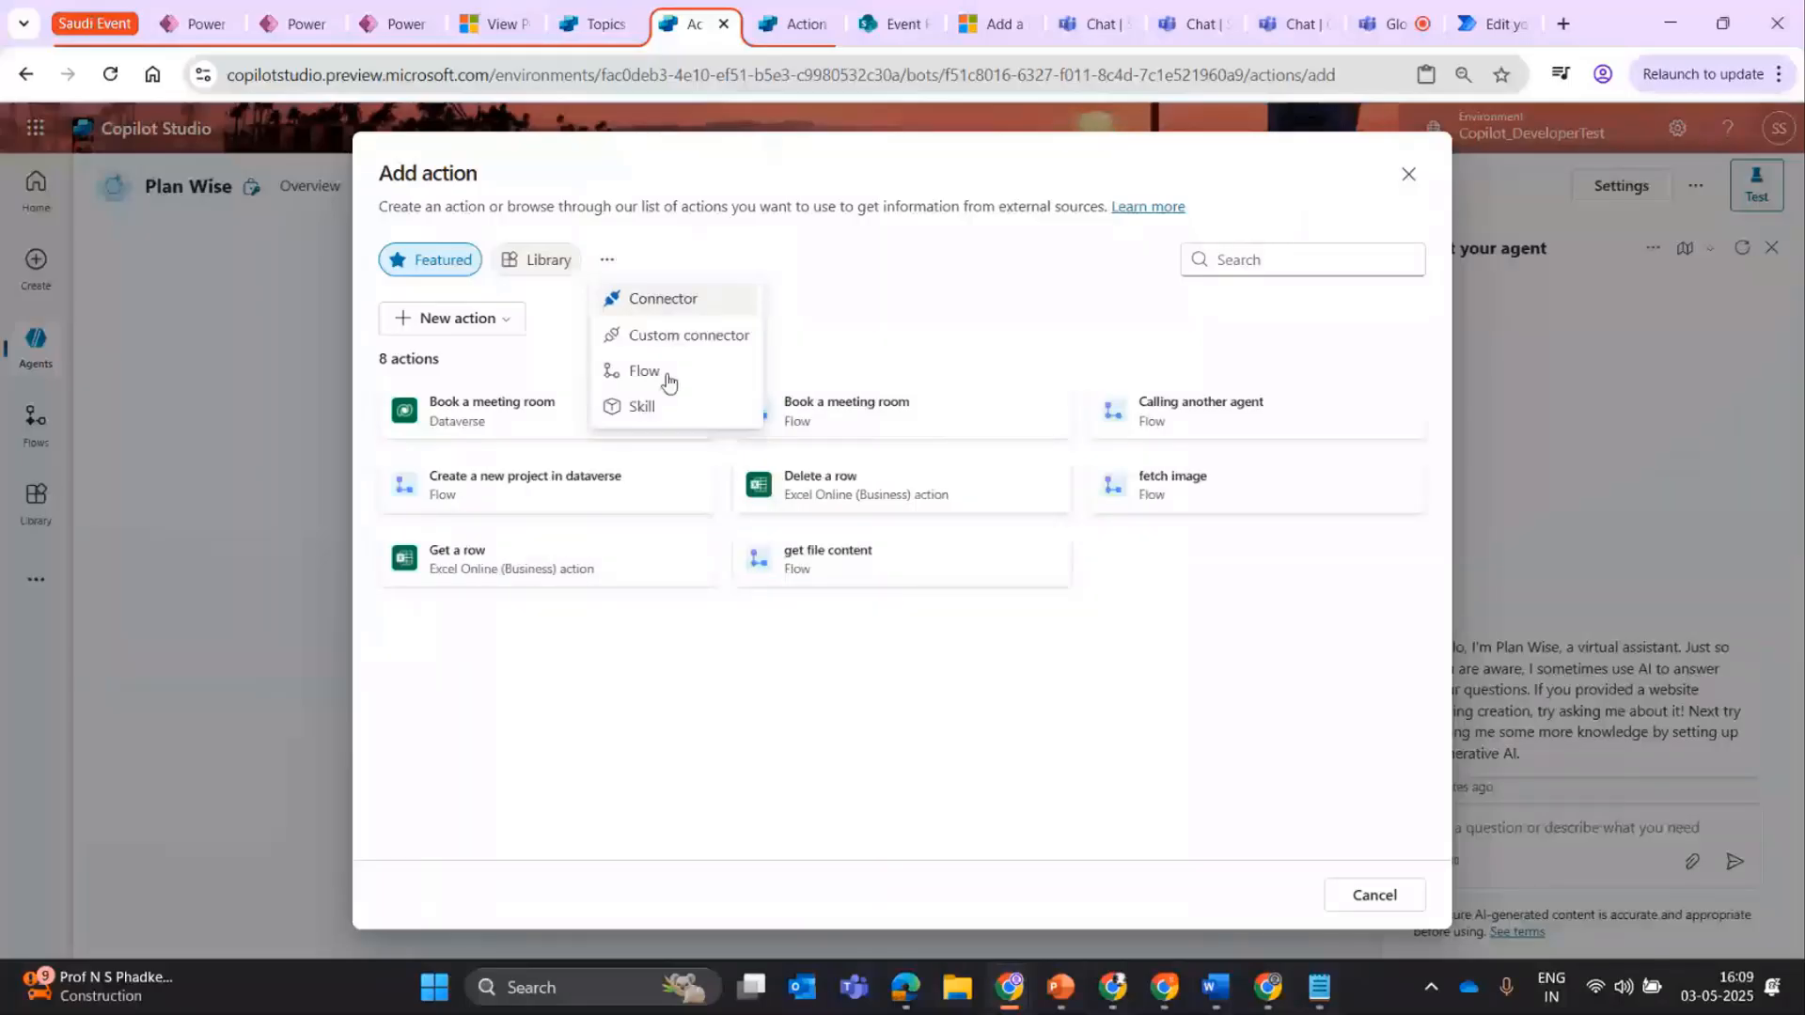
{"action": "left_click", "coordinate": [662, 298]}
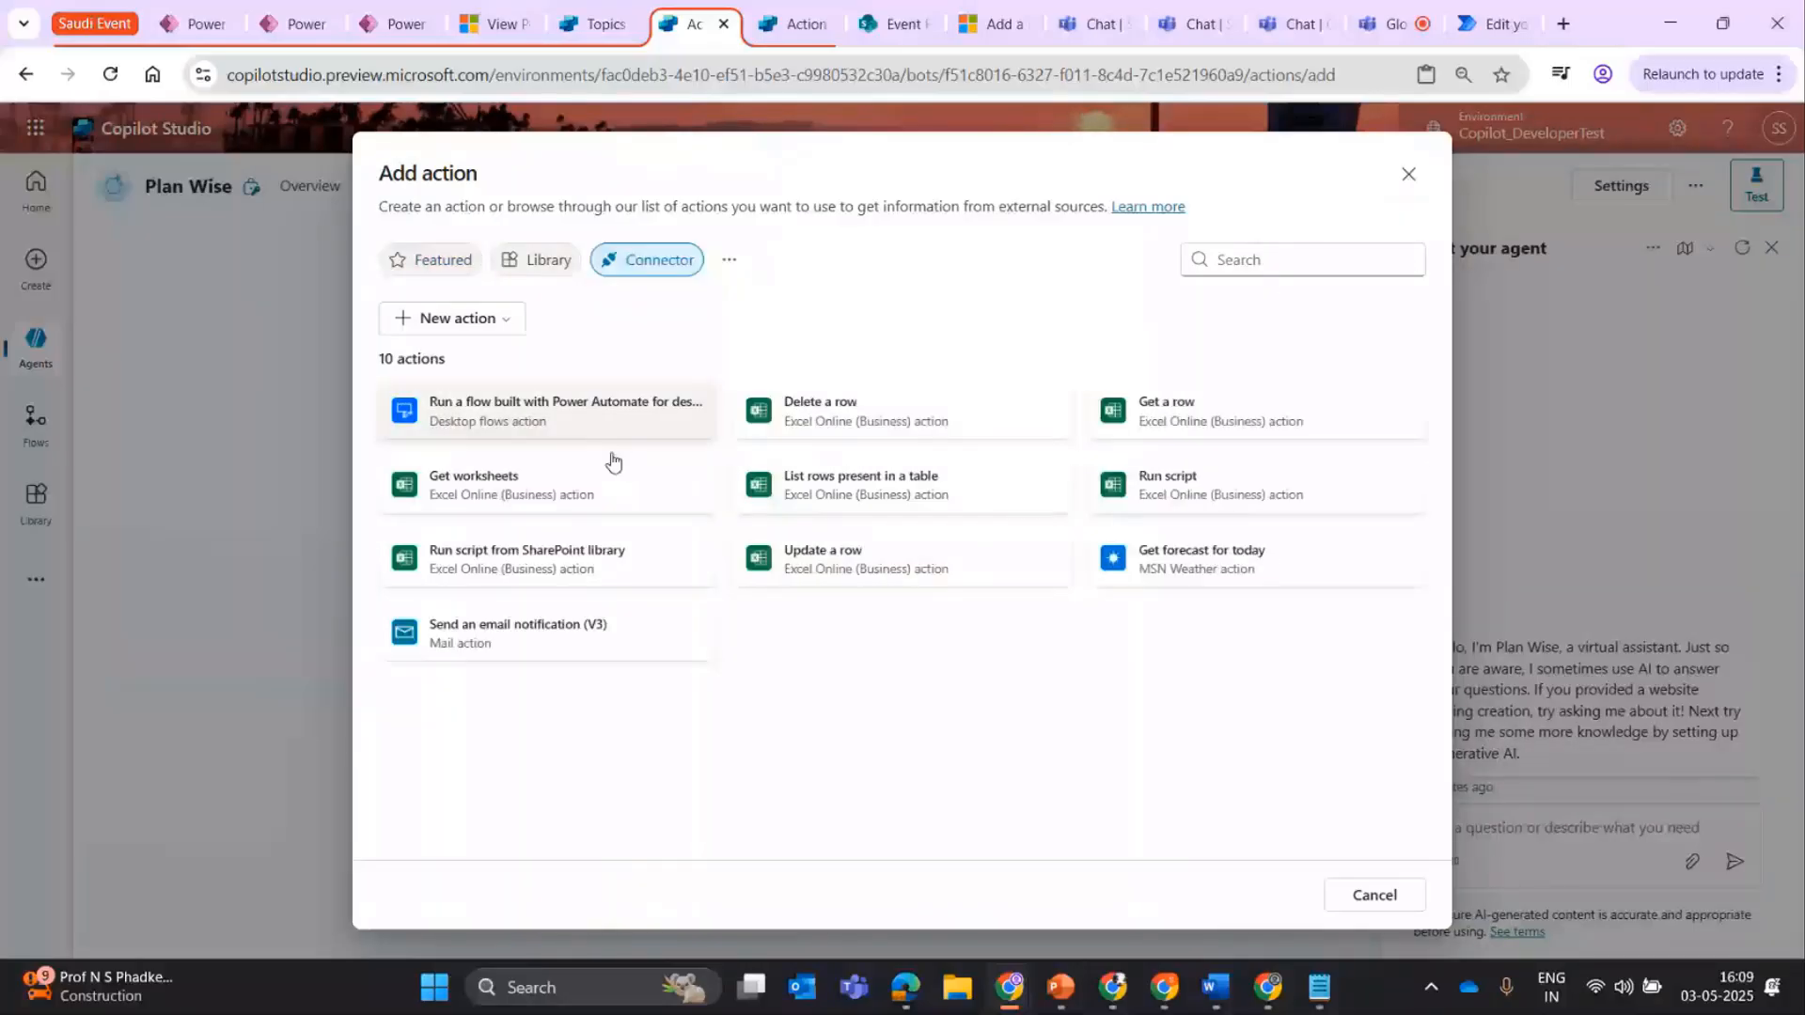
{"action": "left_click", "coordinate": [1343, 250]}
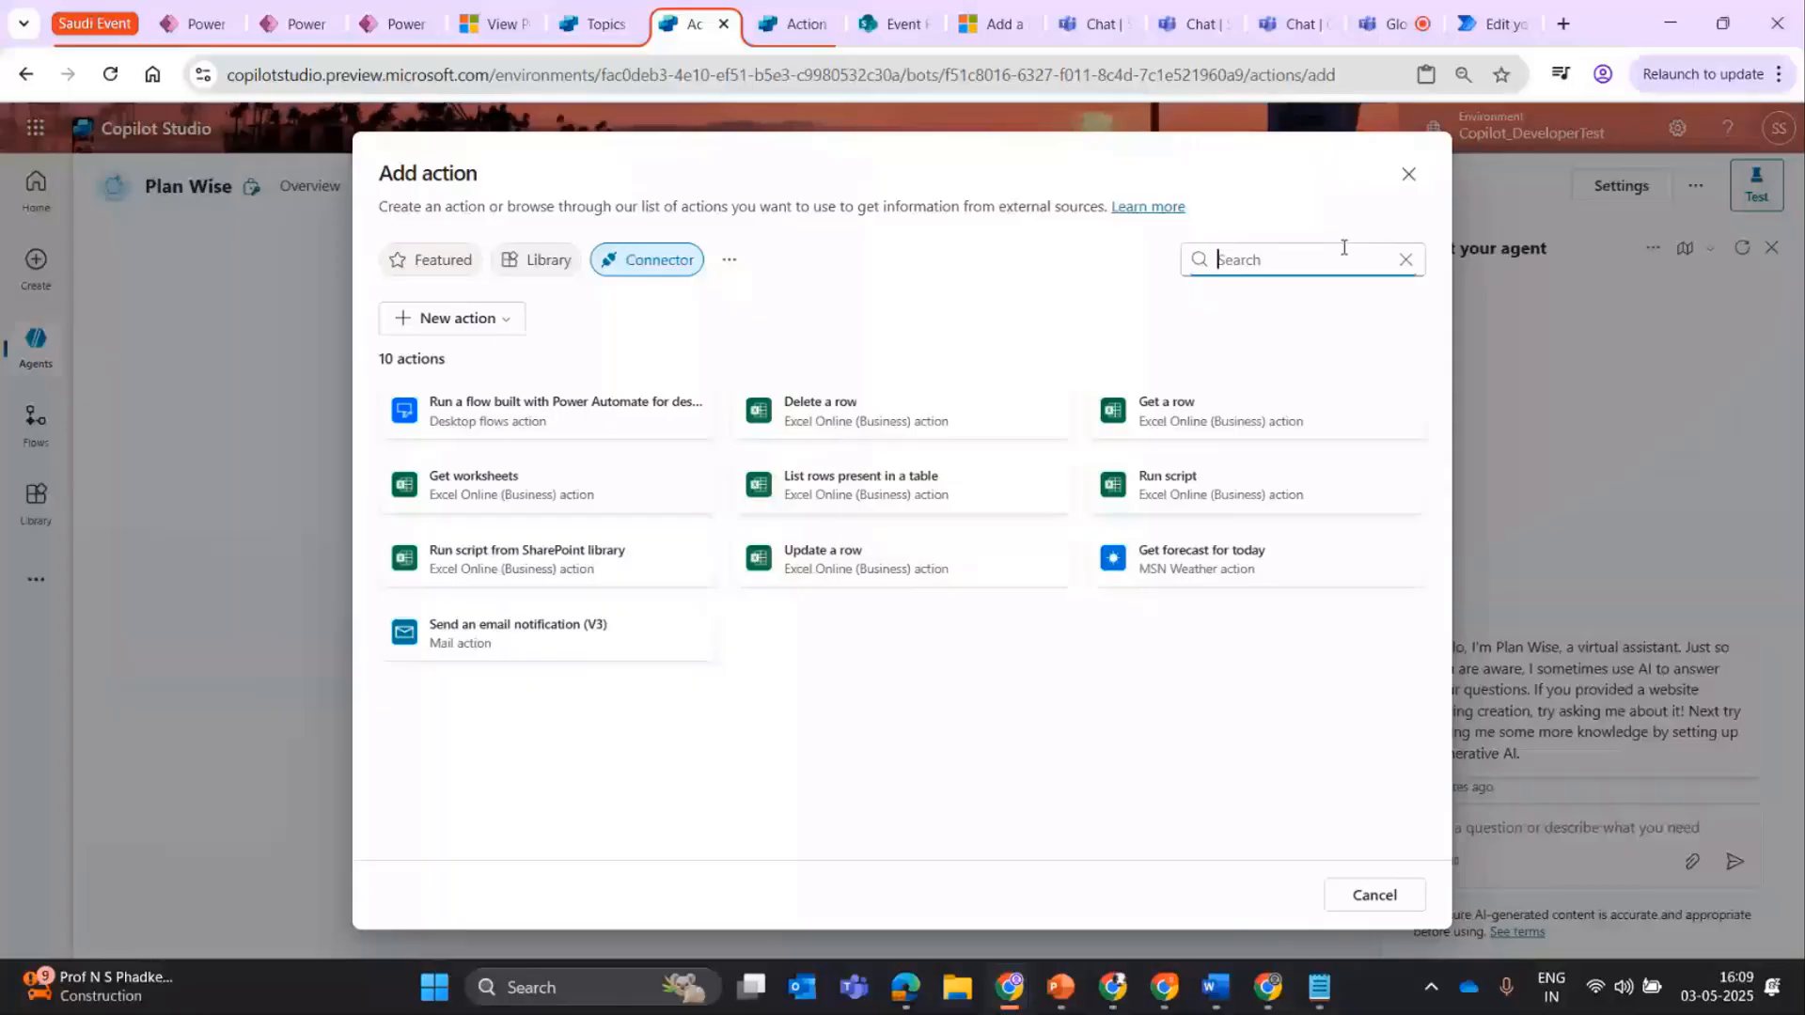
{"action": "type", "text": "create a row"}
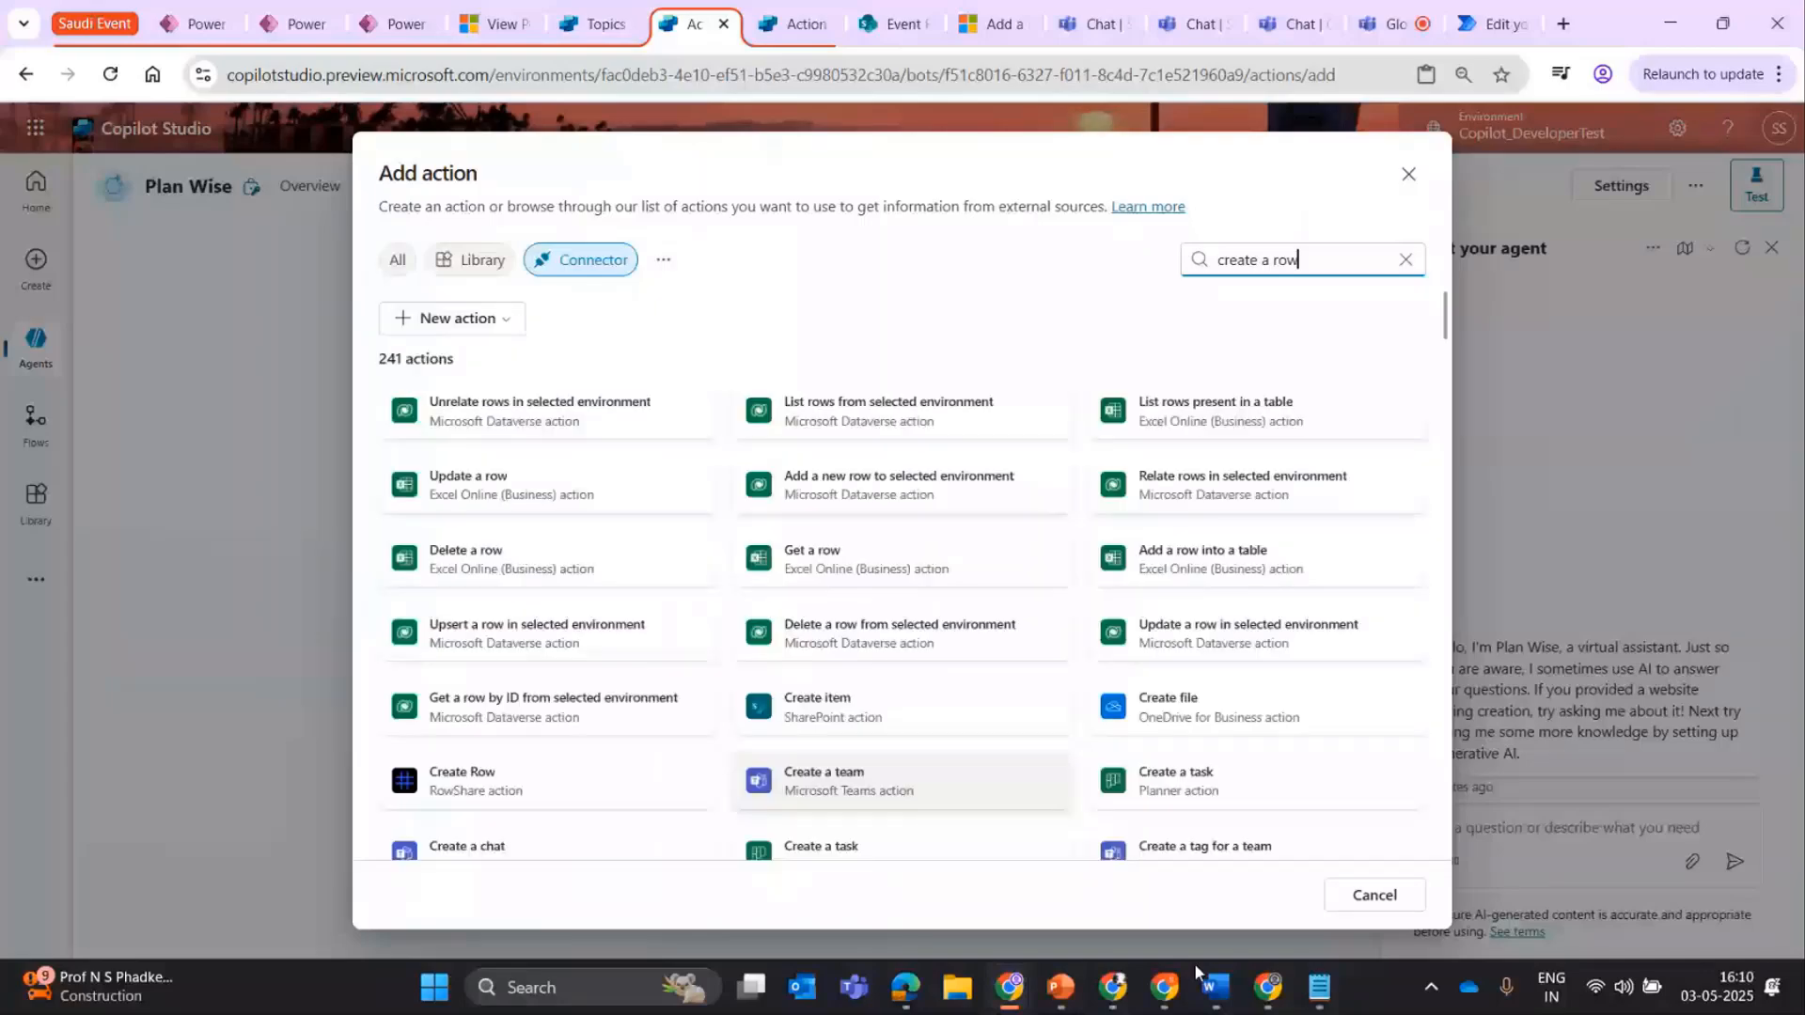
{"action": "scroll", "coordinate": [1208, 308], "scroll_direction": "down", "scroll_amount": 10}
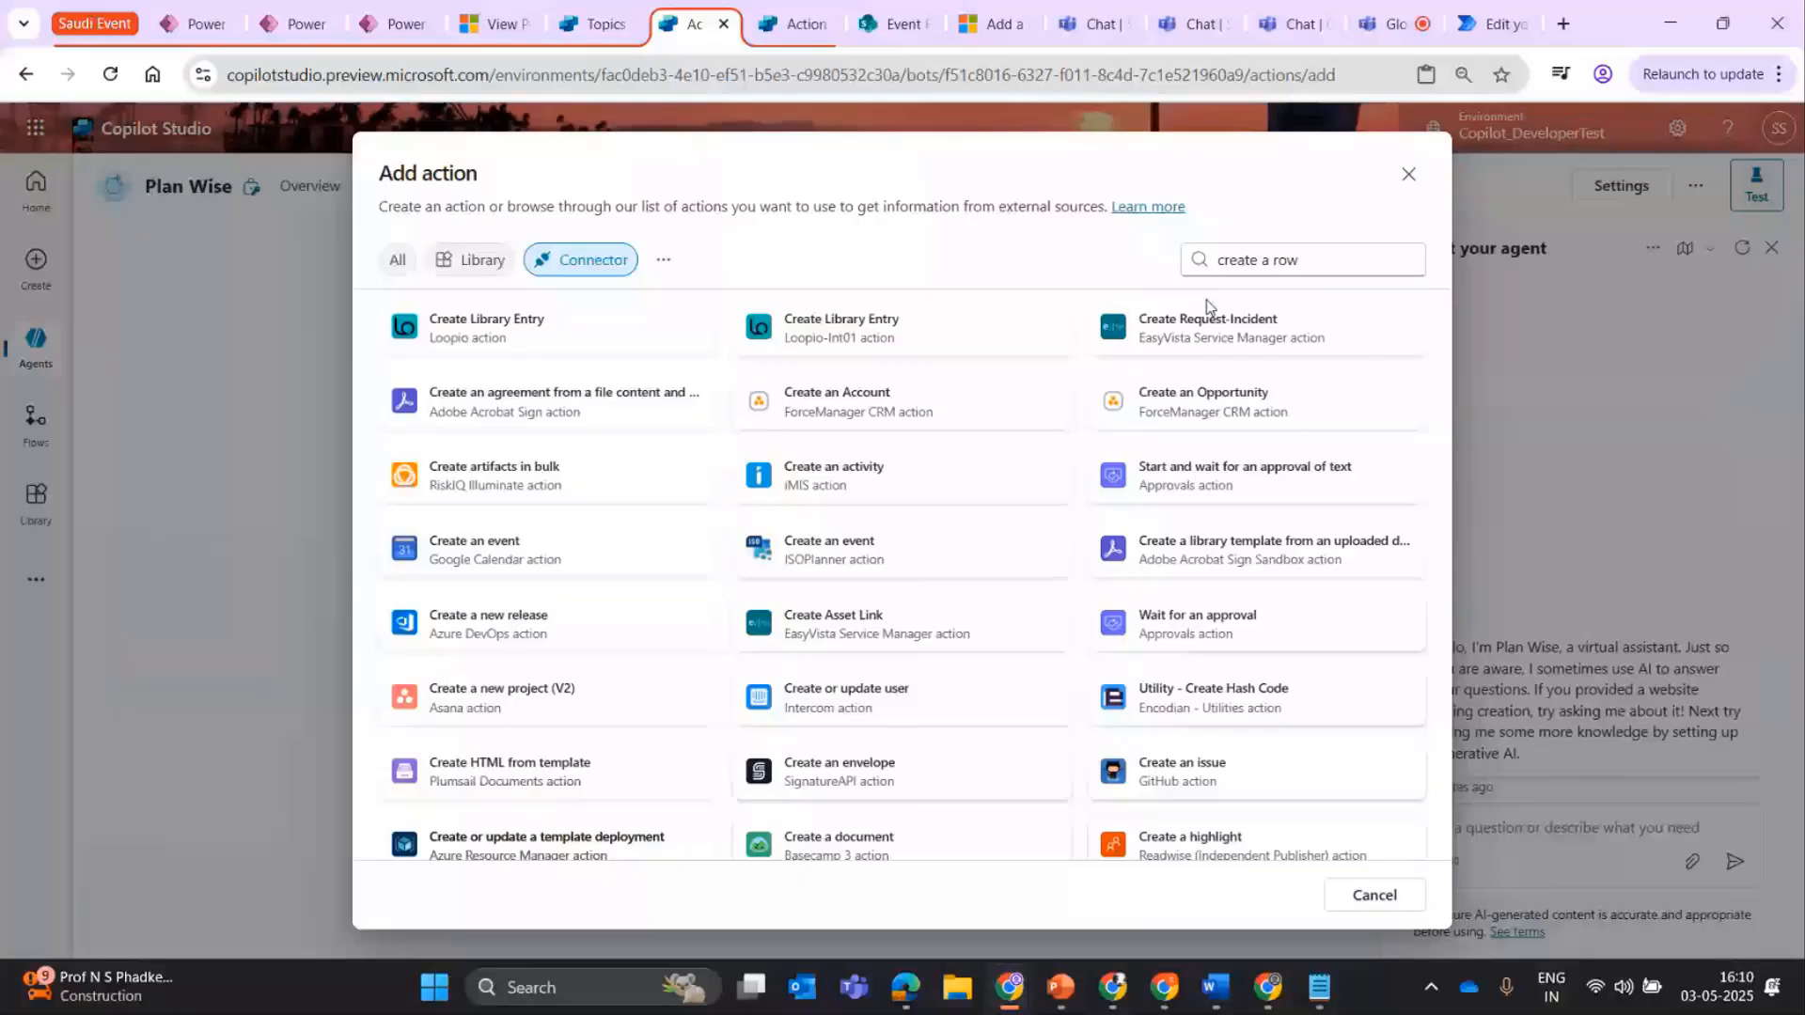
Search the connector actions for "sharepoint" and browse the matching actions.
{"action": "triple_click", "coordinate": [1317, 251]}
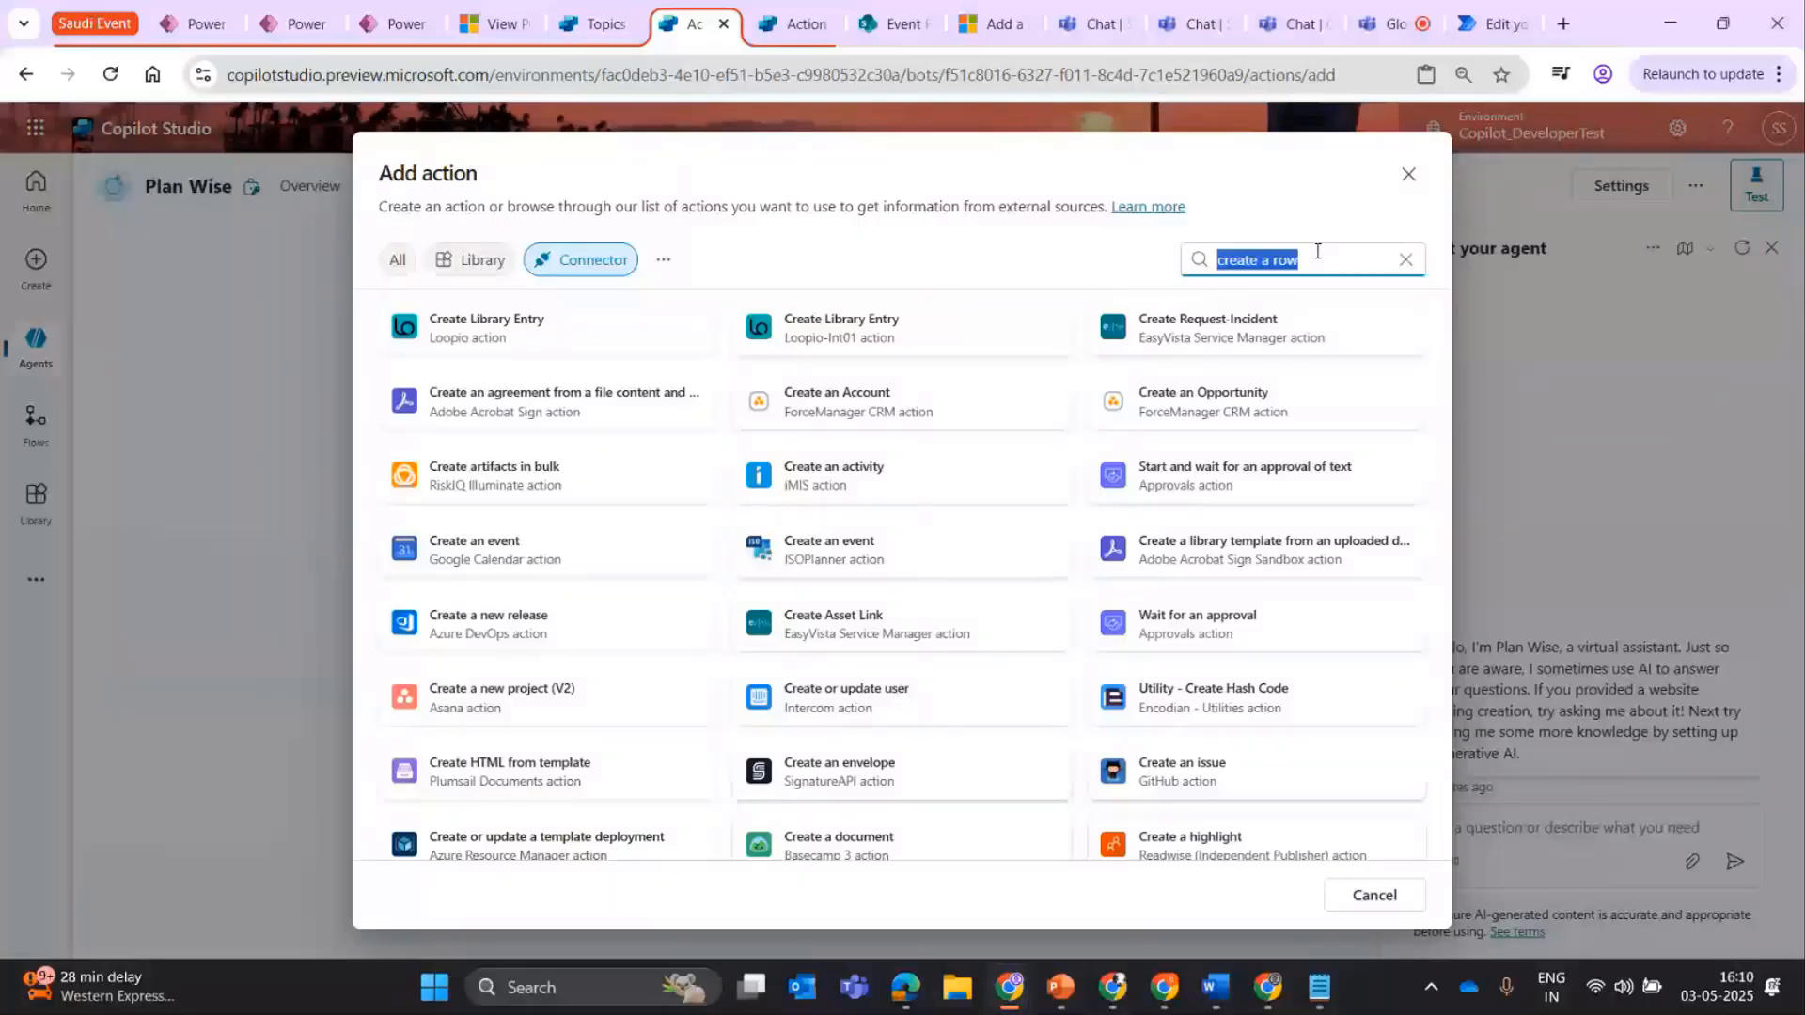
{"action": "type", "text": "sharepo"}
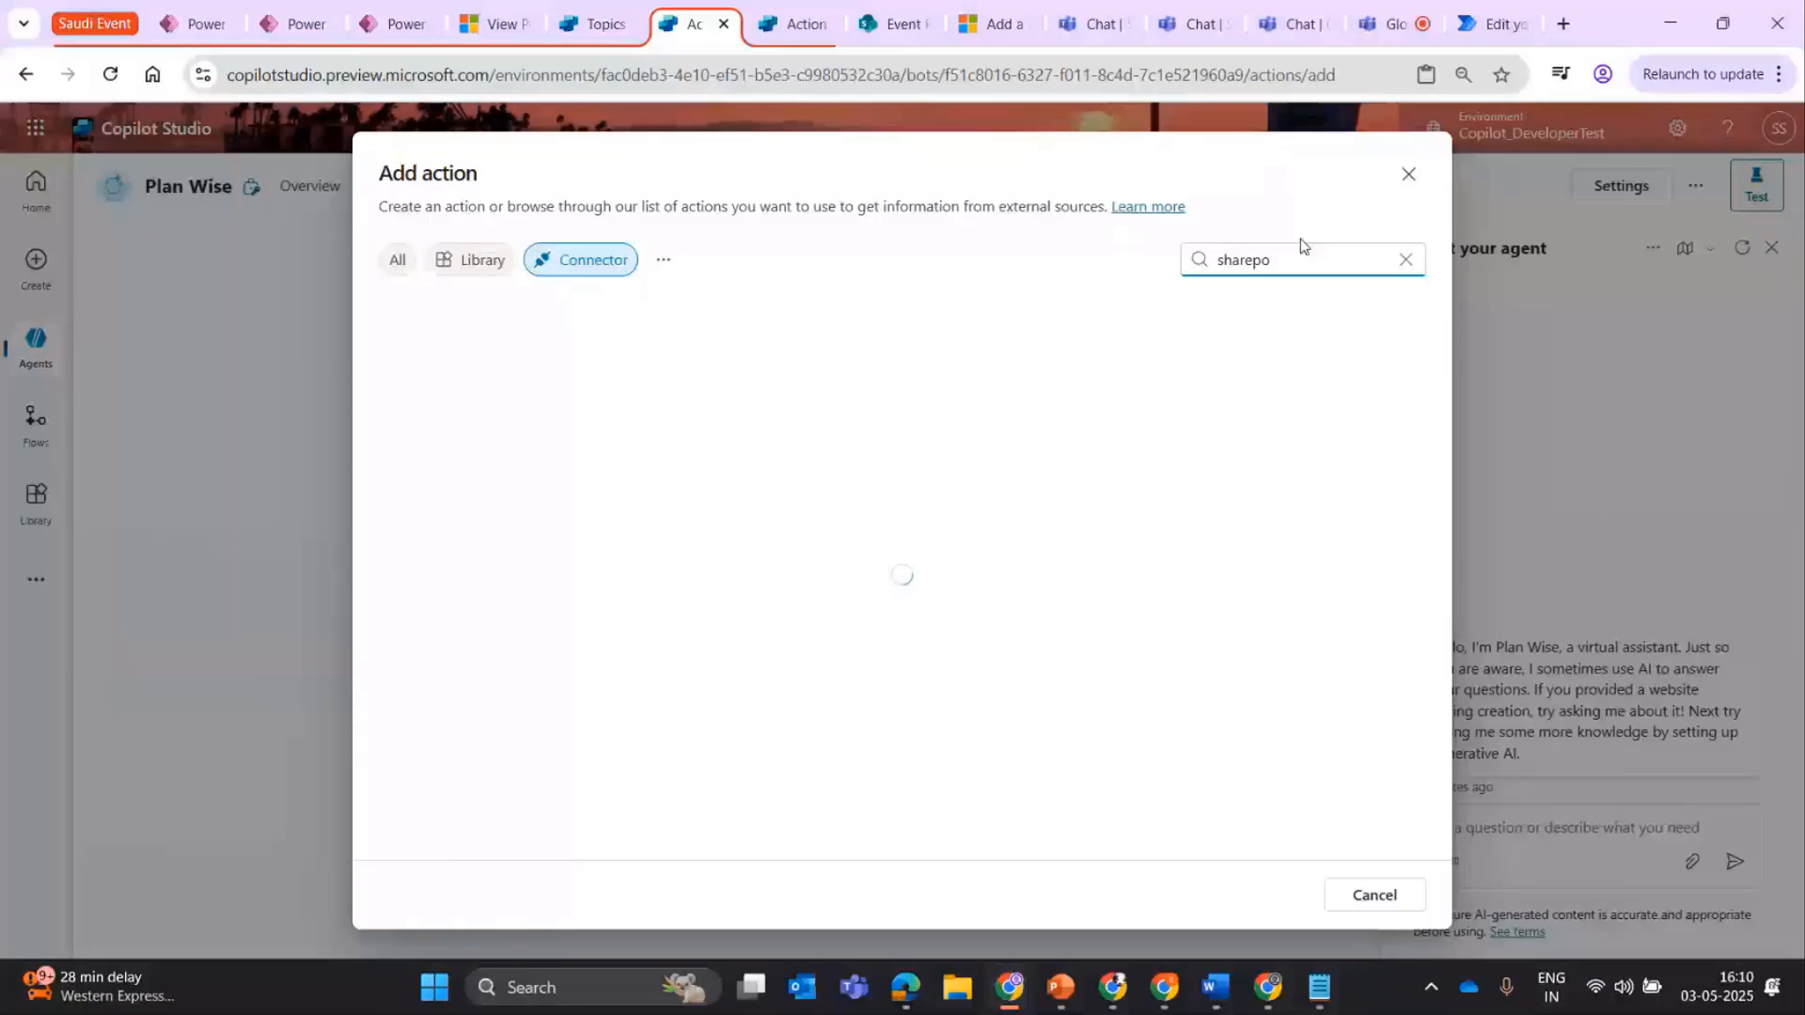
{"action": "type", "text": "int"}
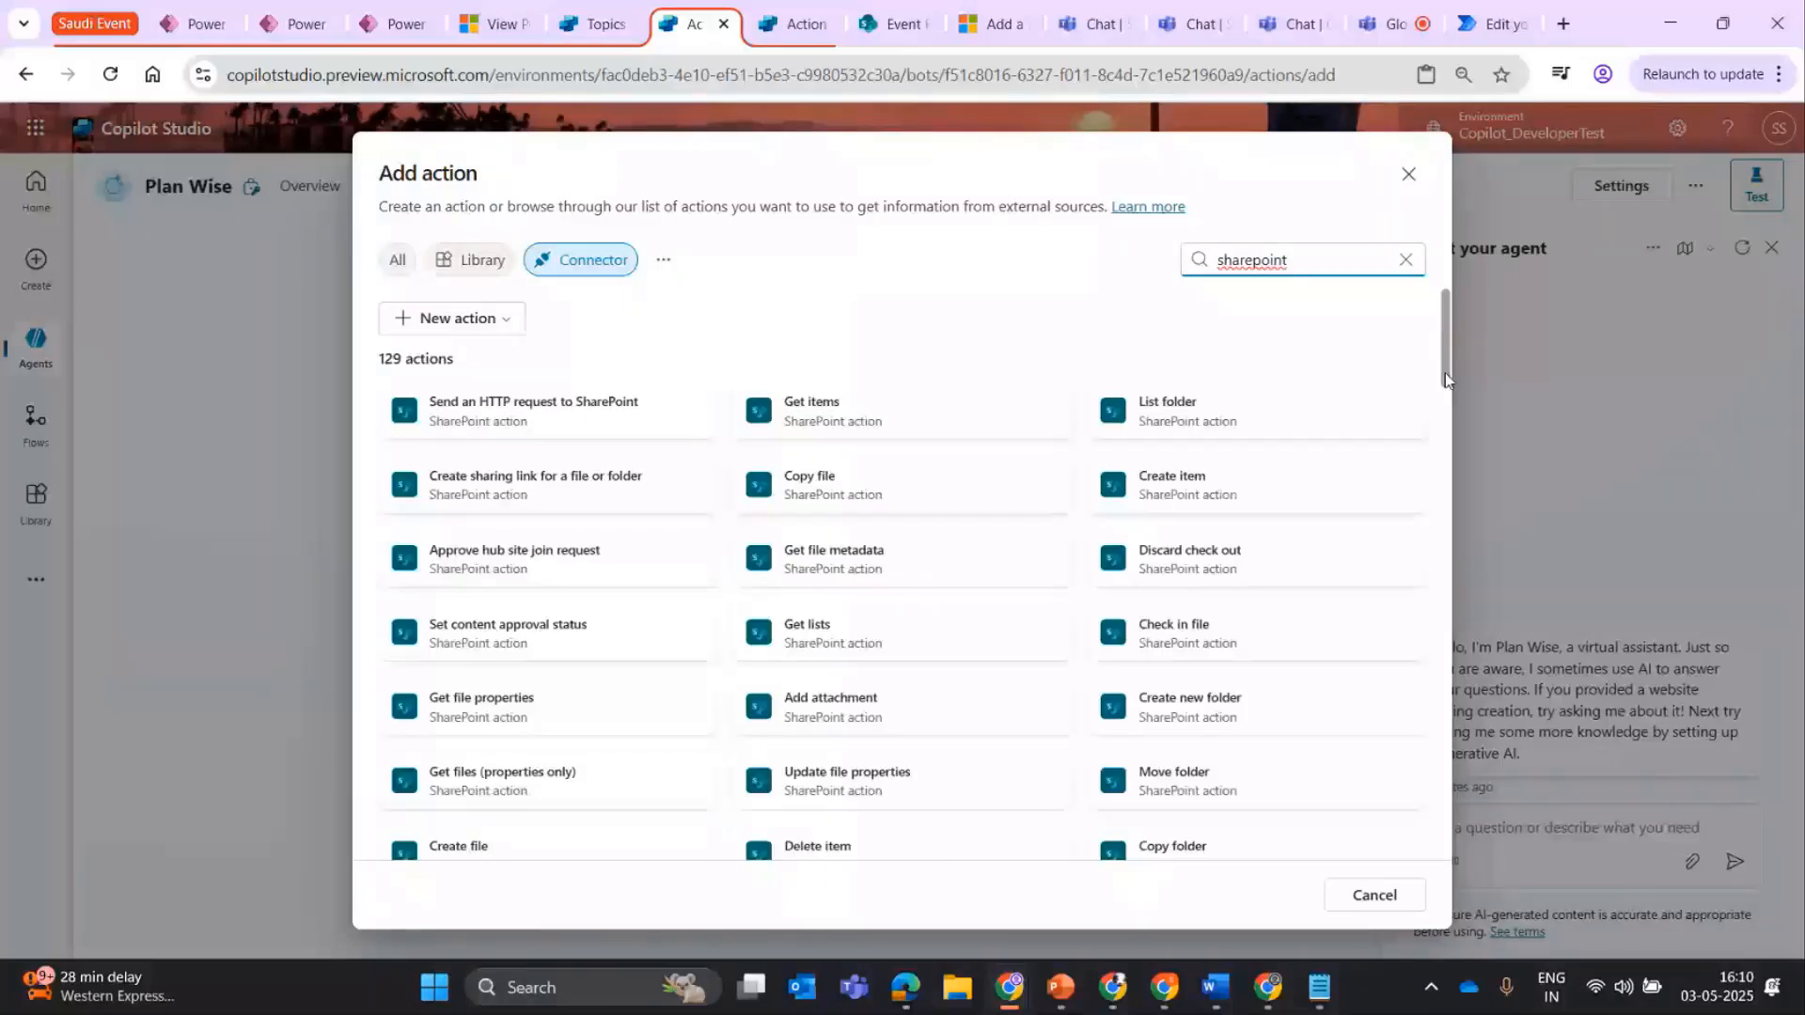
{"action": "left_click_drag", "start_coordinate": [1446, 376], "coordinate": [1424, 681]}
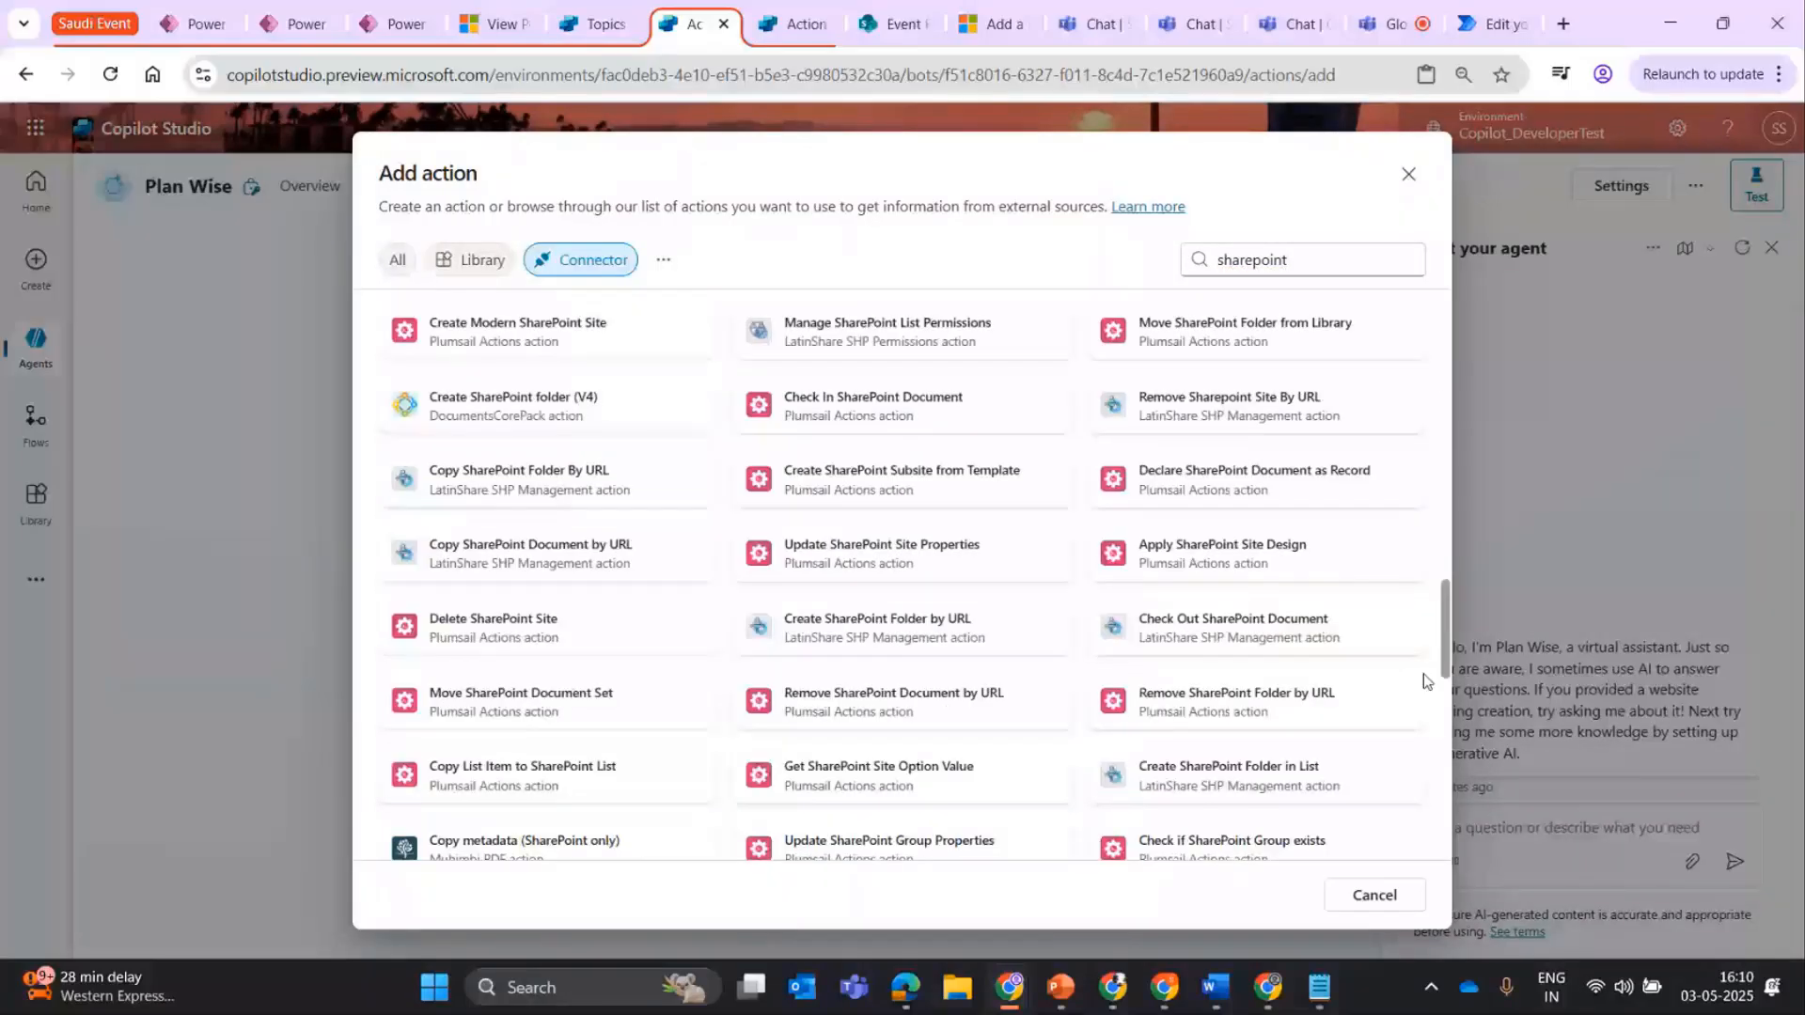
Remove the connector filter, search all actions for "project assi" and browse the matches for the Project Assistant prompt.
{"action": "left_click", "coordinate": [596, 258]}
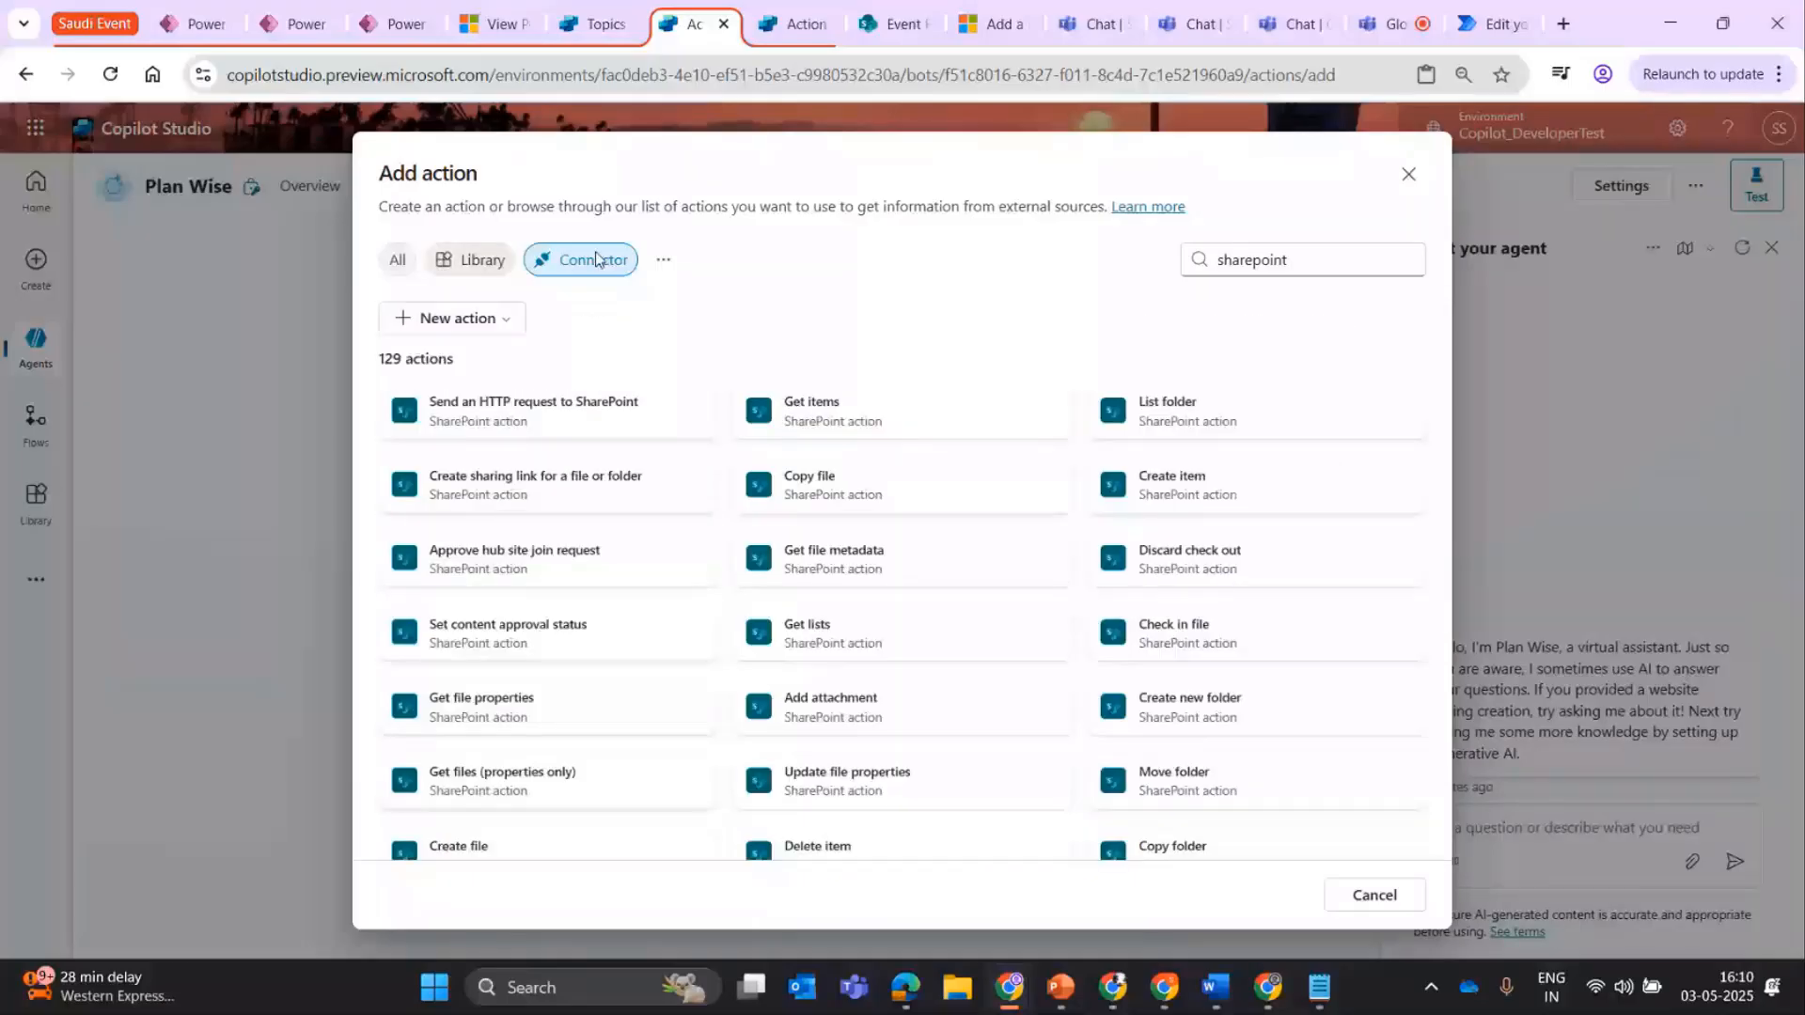
{"action": "double_click", "coordinate": [1296, 262]}
{"action": "type", "text": "pro"}
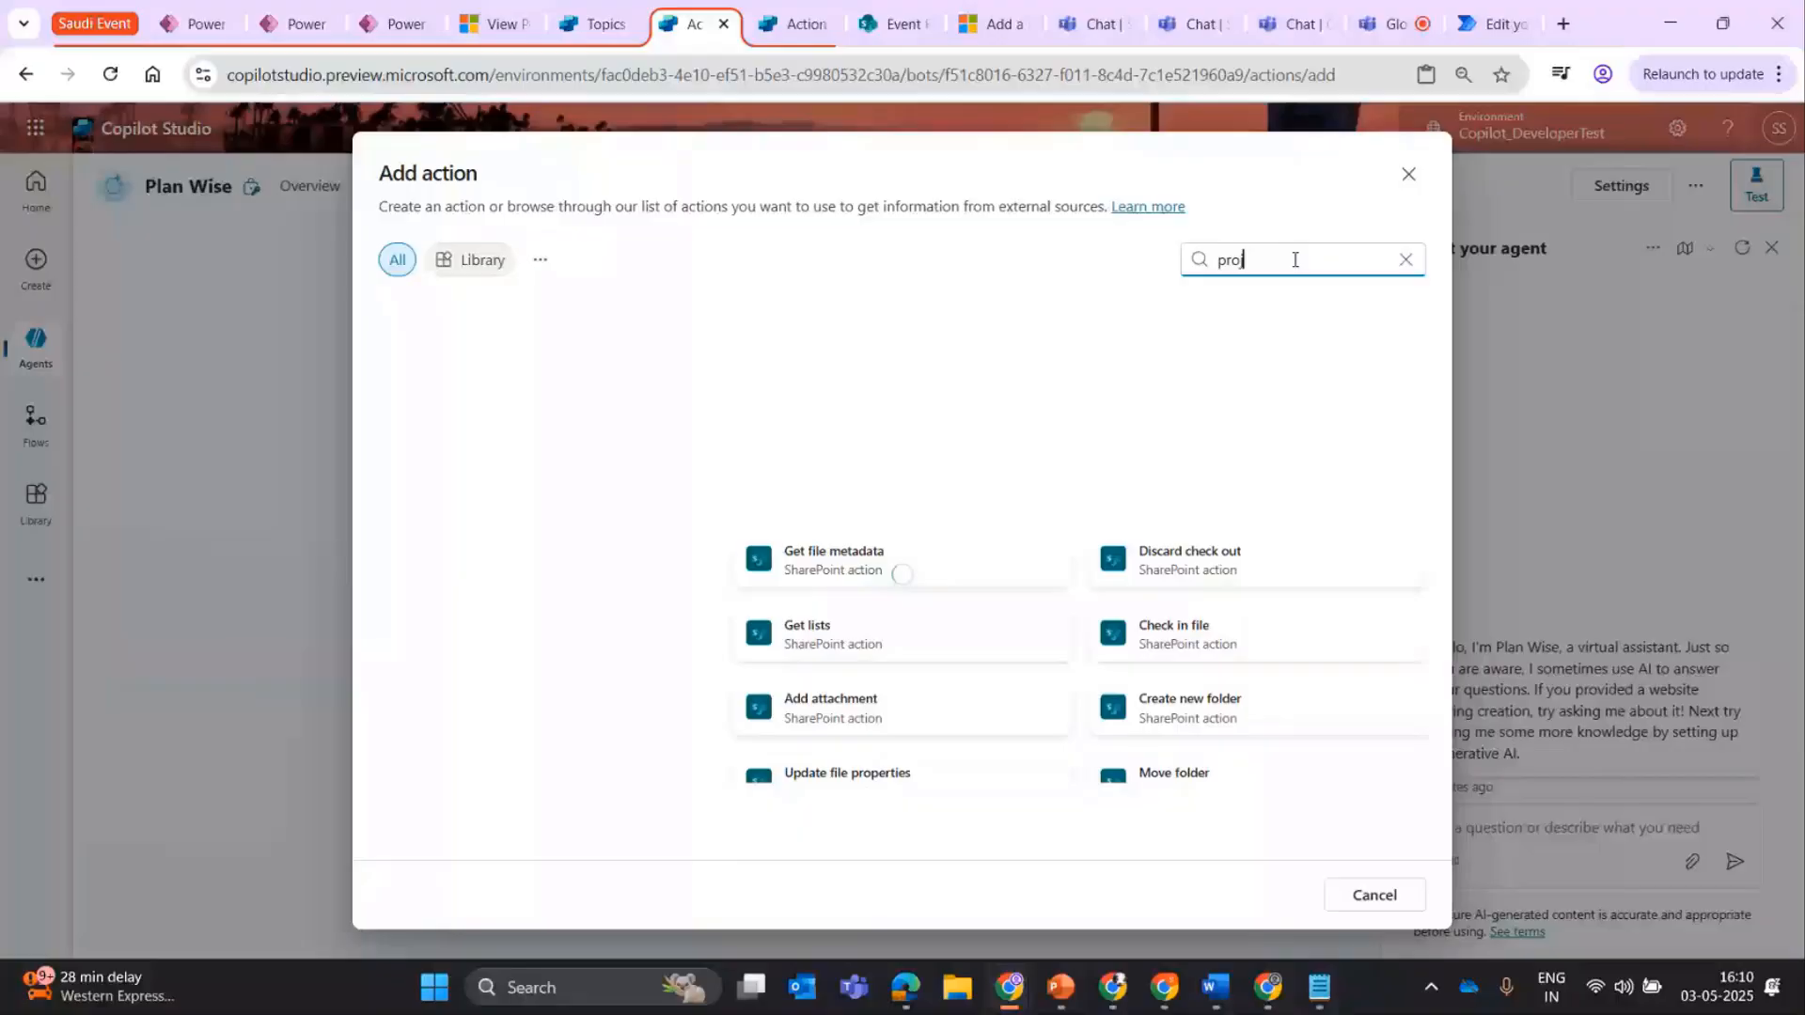
{"action": "type", "text": "jet"}
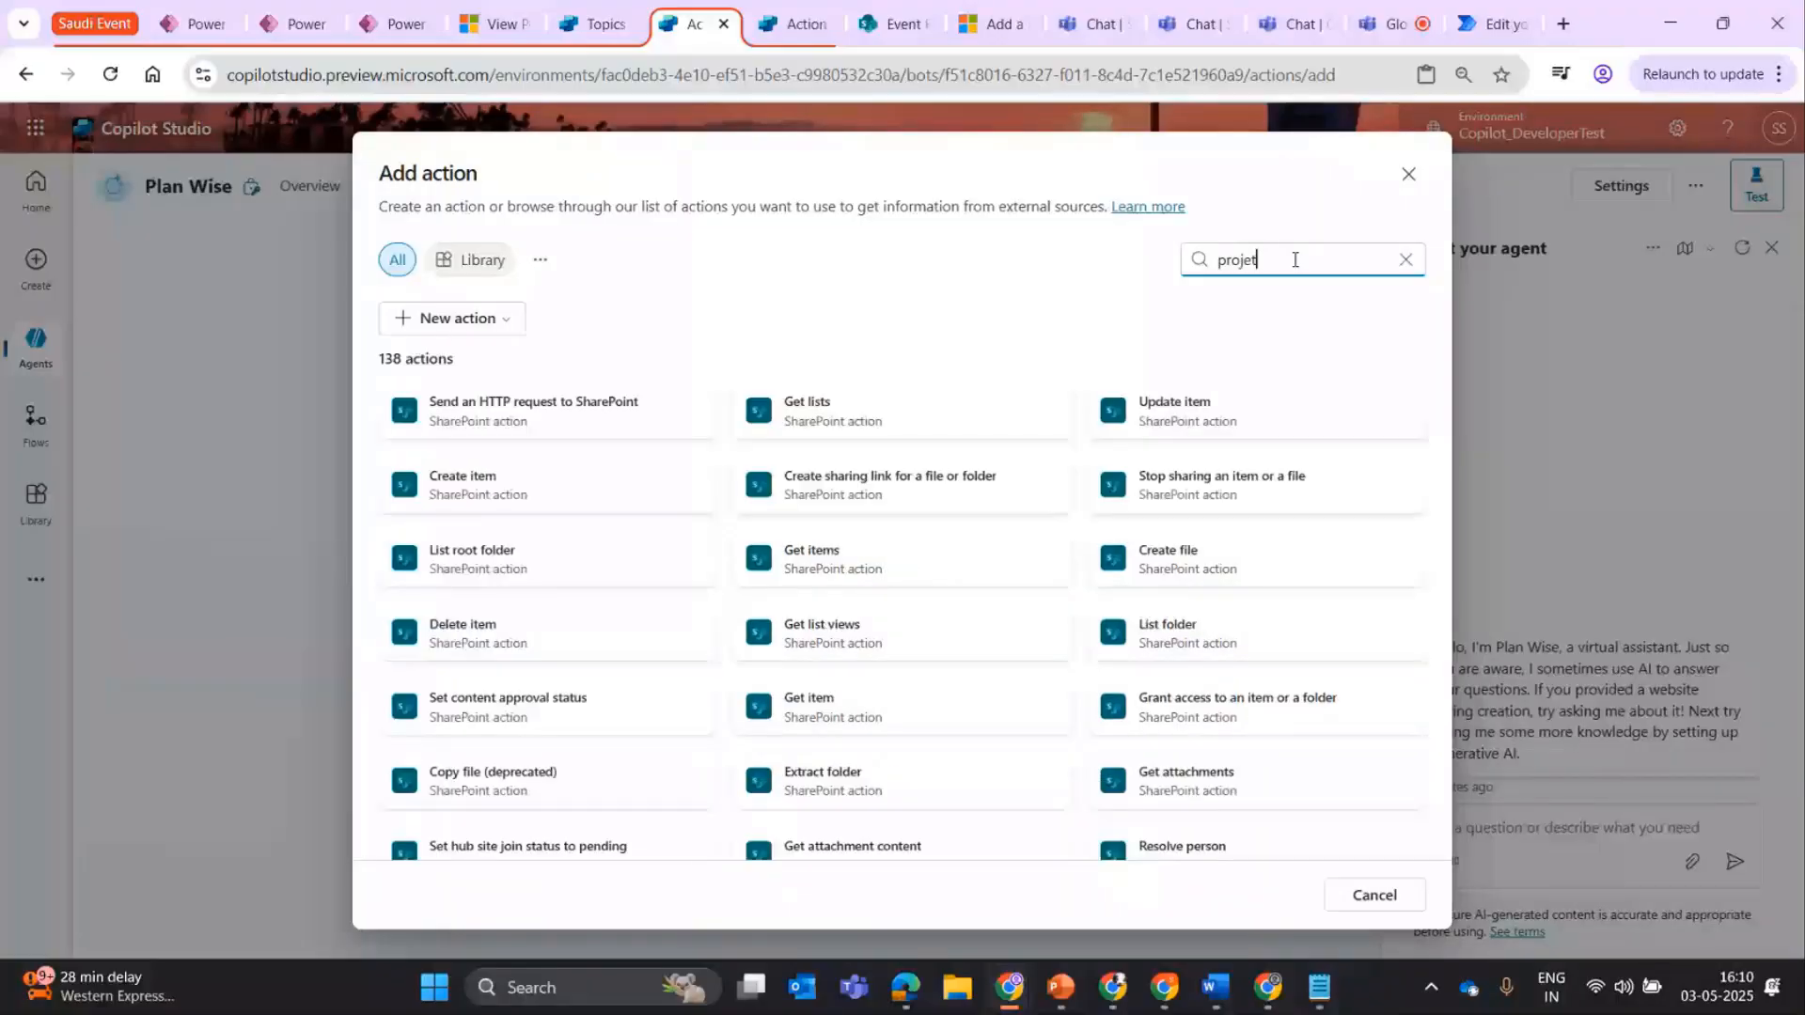
{"action": "key", "text": "BackSpace"}
{"action": "type", "text": "c"}
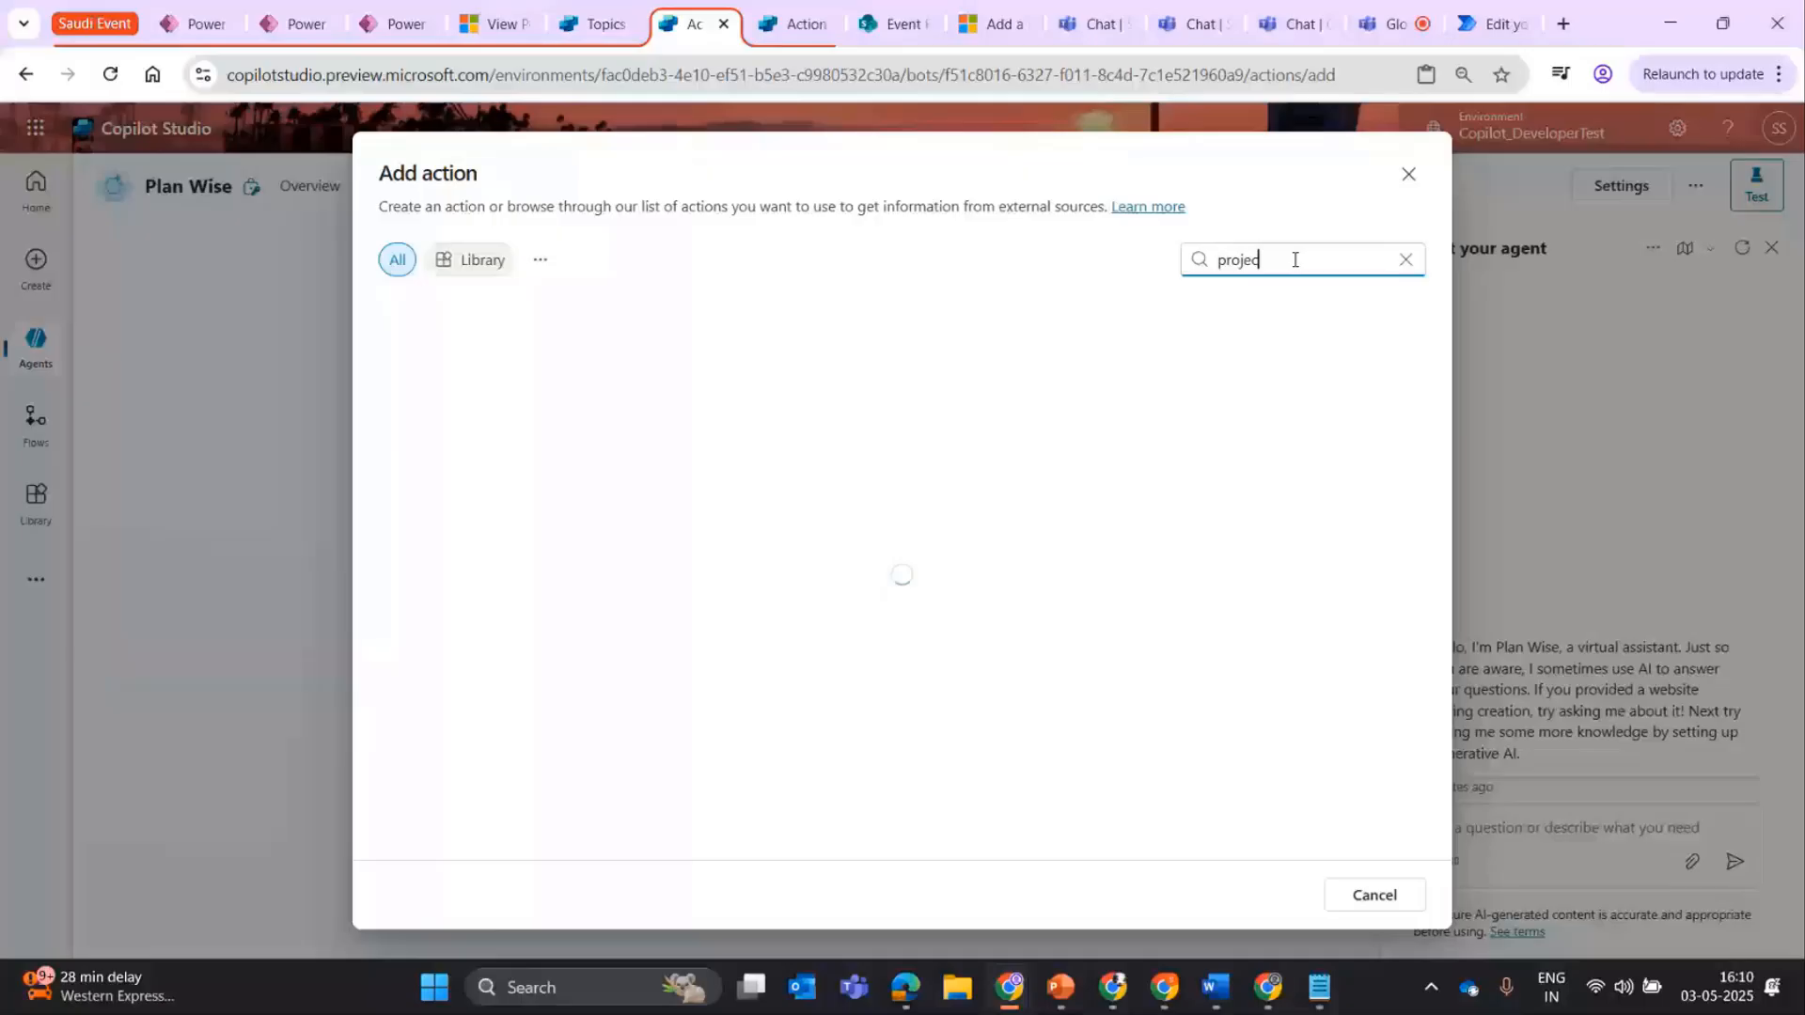
{"action": "type", "text": "t assi"}
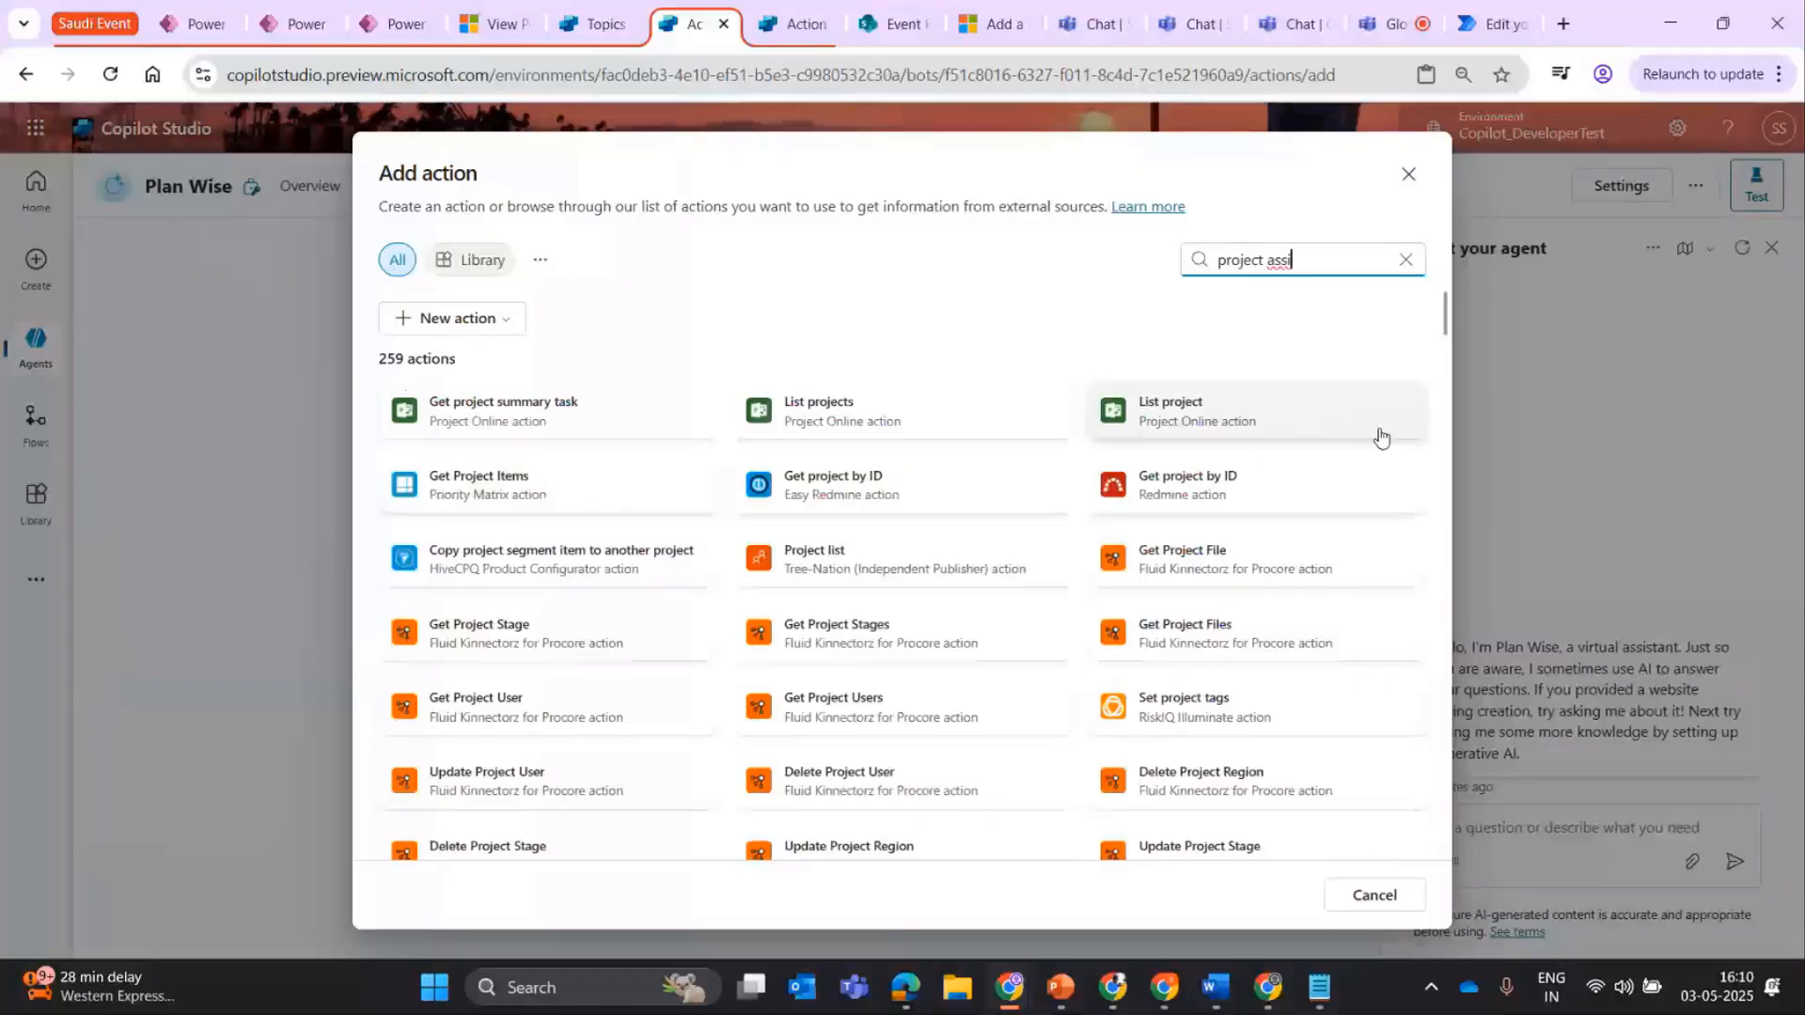
{"action": "left_click_drag", "start_coordinate": [1437, 328], "coordinate": [1454, 380]}
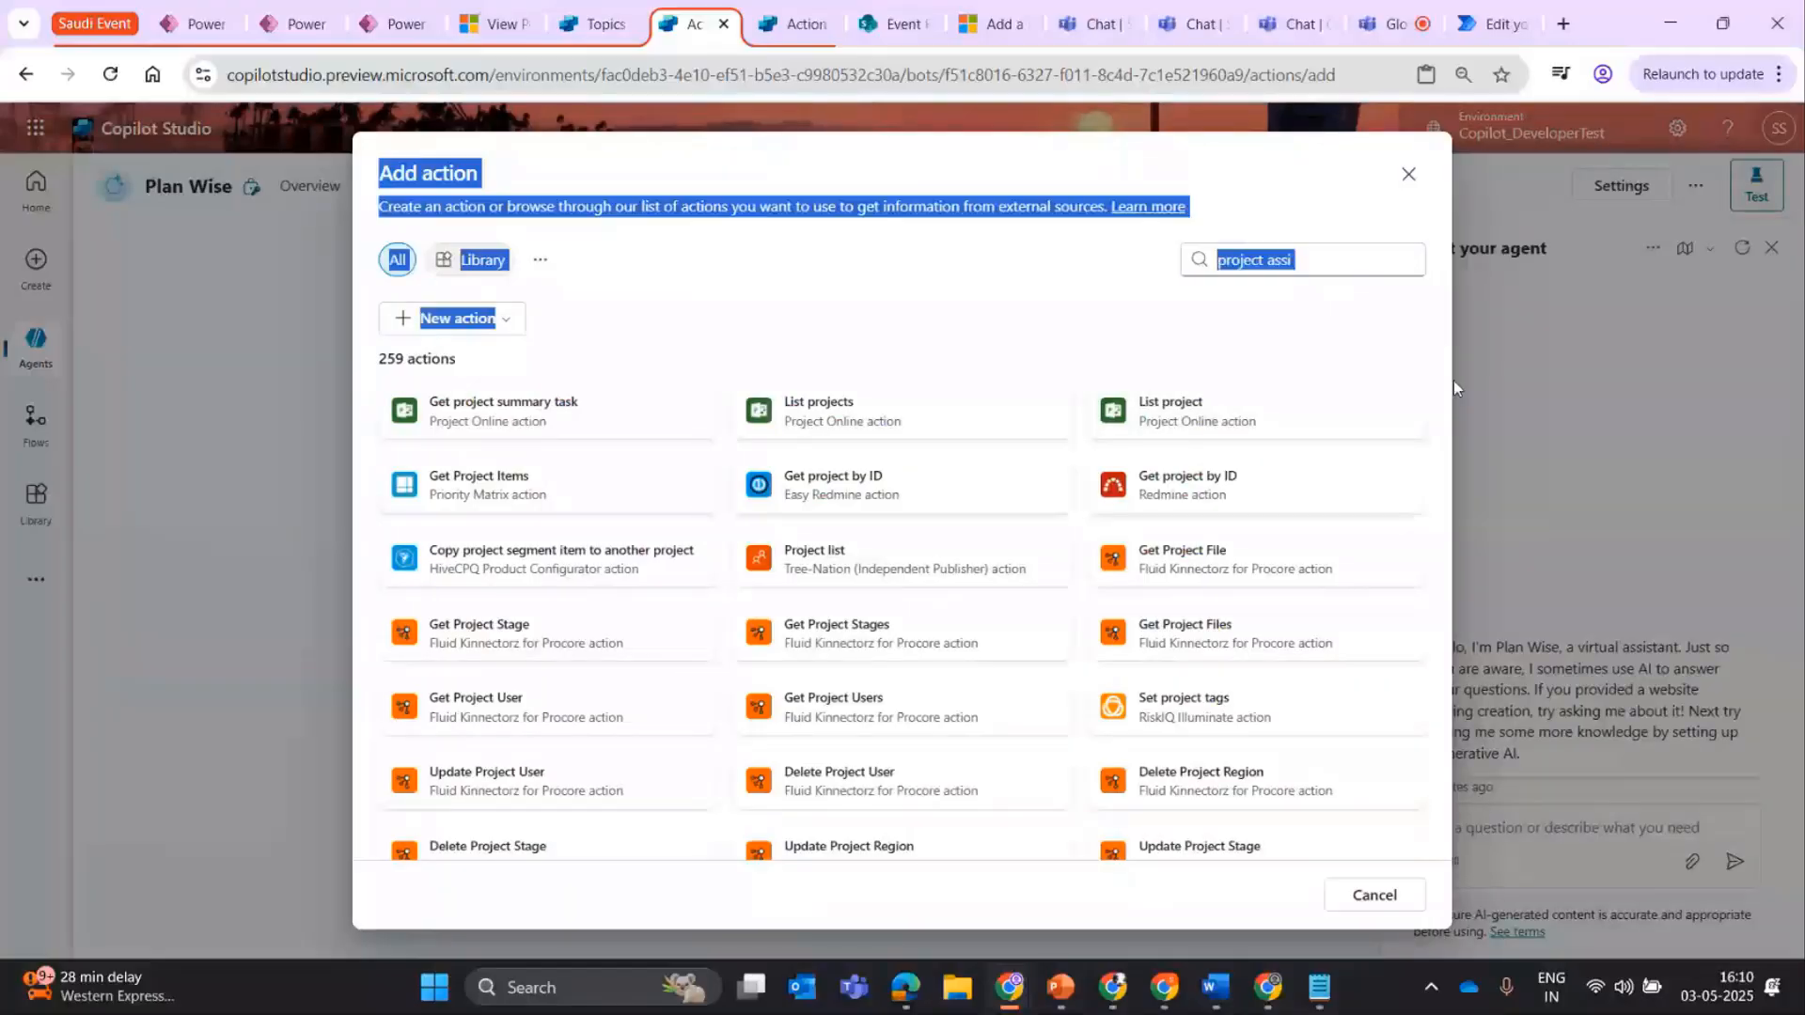
{"action": "left_click", "coordinate": [1227, 267]}
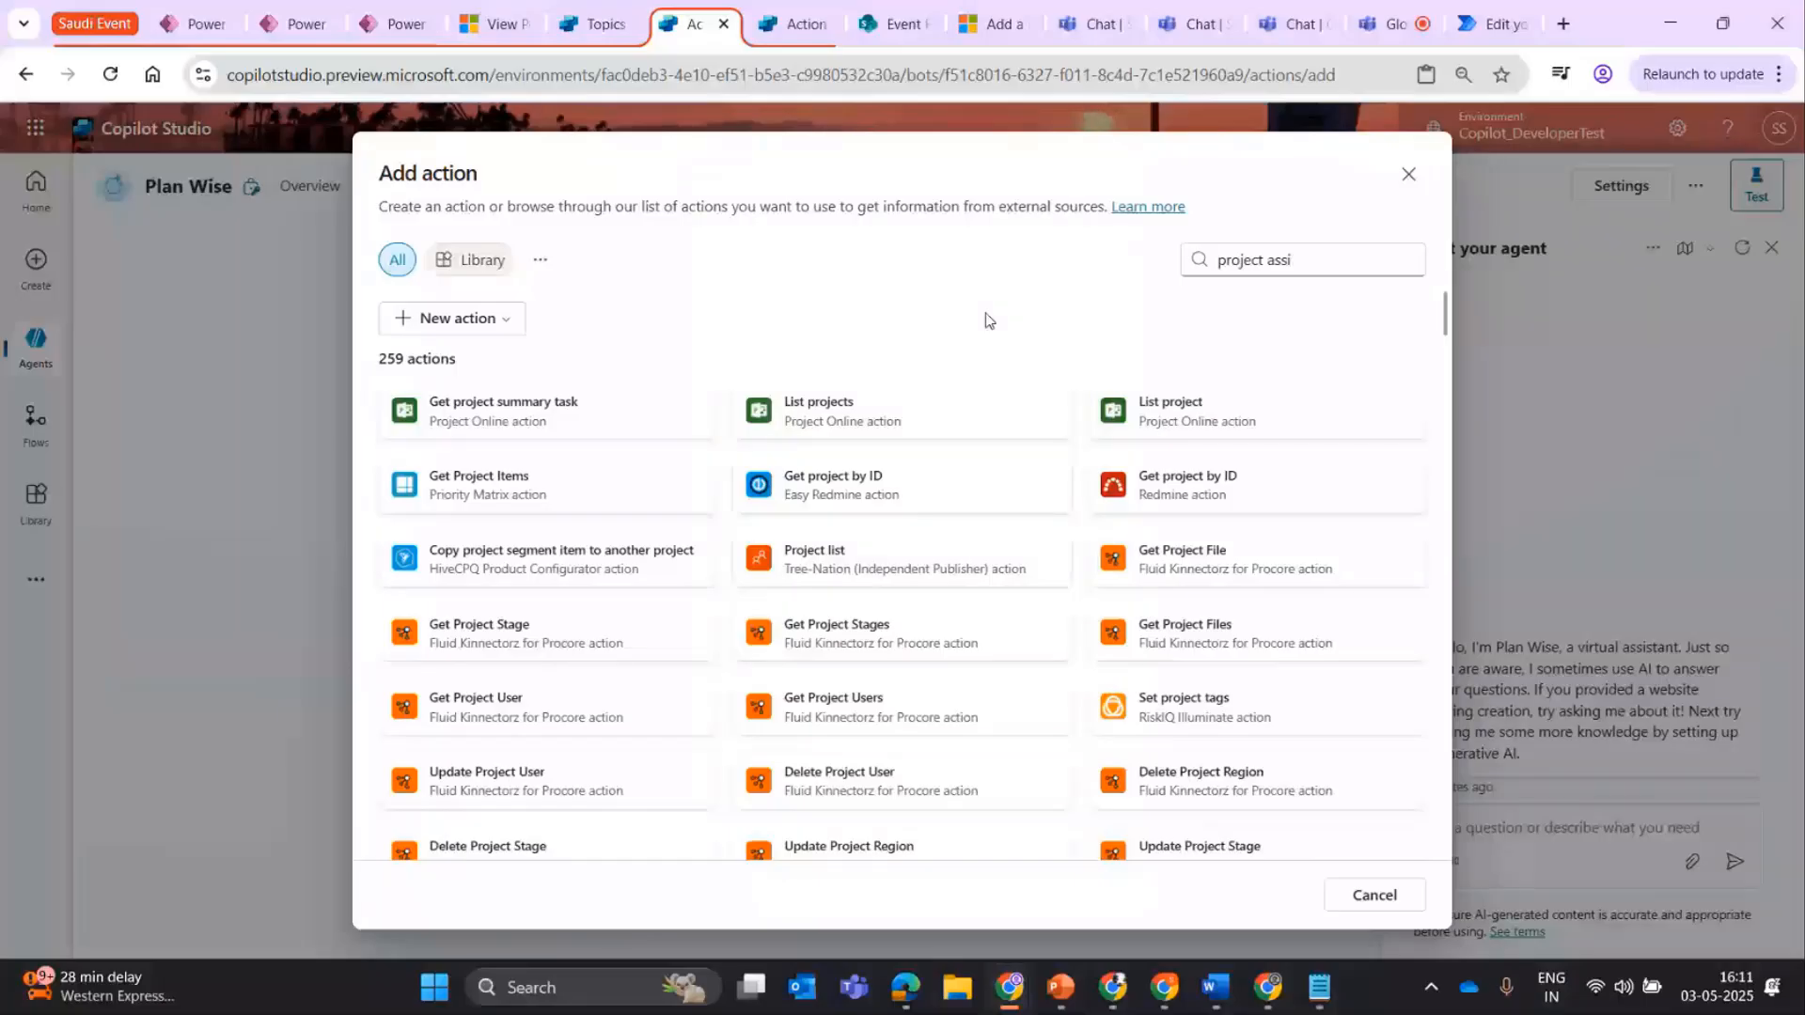
{"action": "scroll", "coordinate": [1076, 611], "scroll_direction": "down", "scroll_amount": 10}
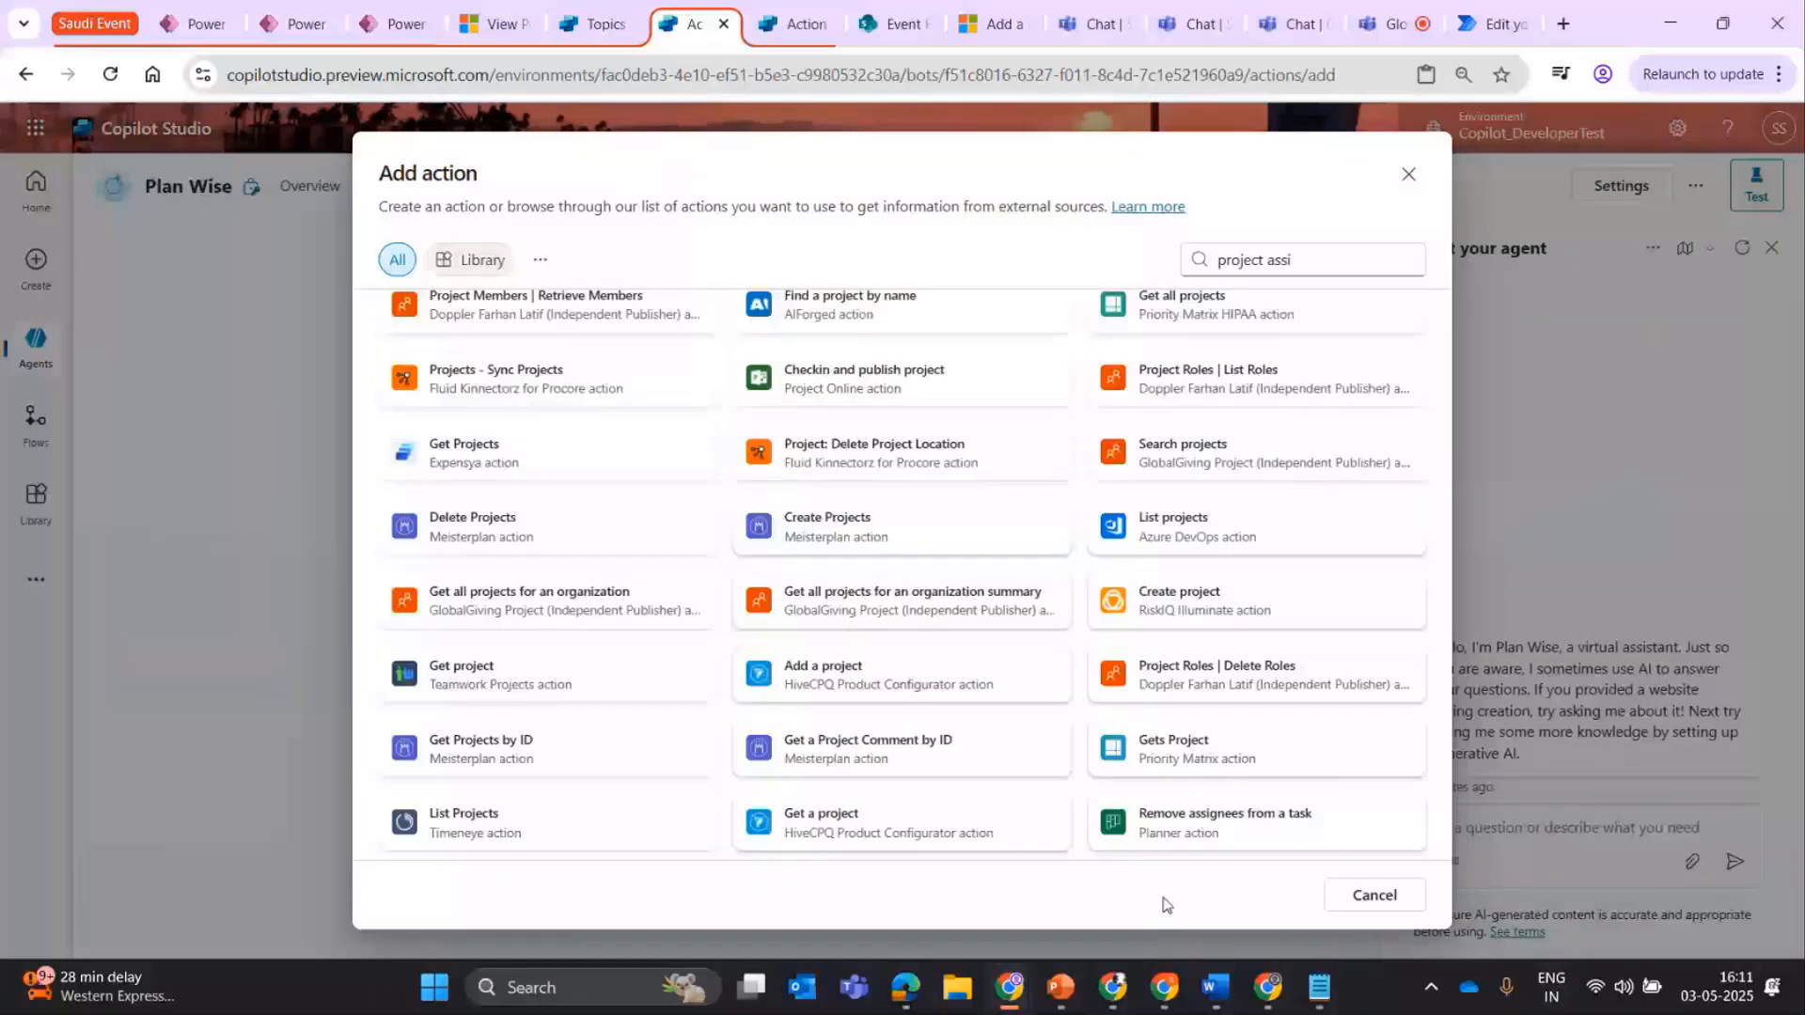
{"action": "left_click_drag", "start_coordinate": [1446, 831], "coordinate": [1455, 571]}
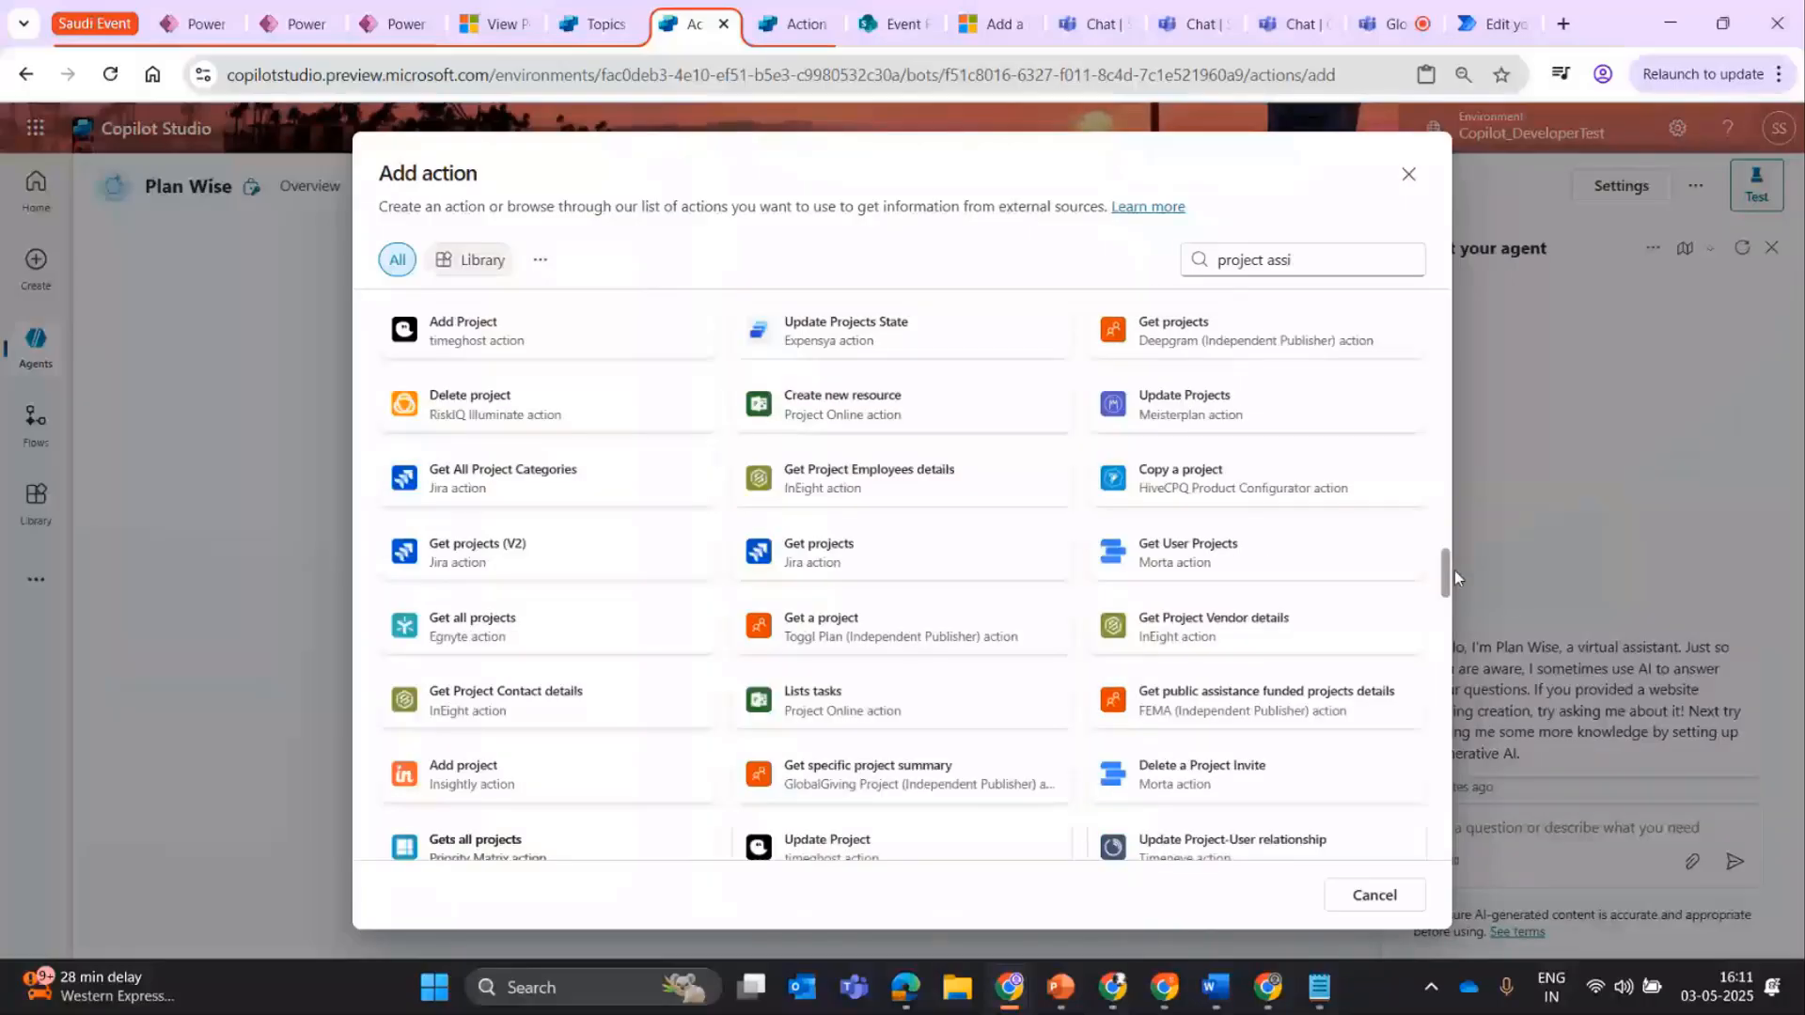
Extend the action search to "project assitant", and leave the action picker without adding anything.
{"action": "left_click", "coordinate": [1322, 254]}
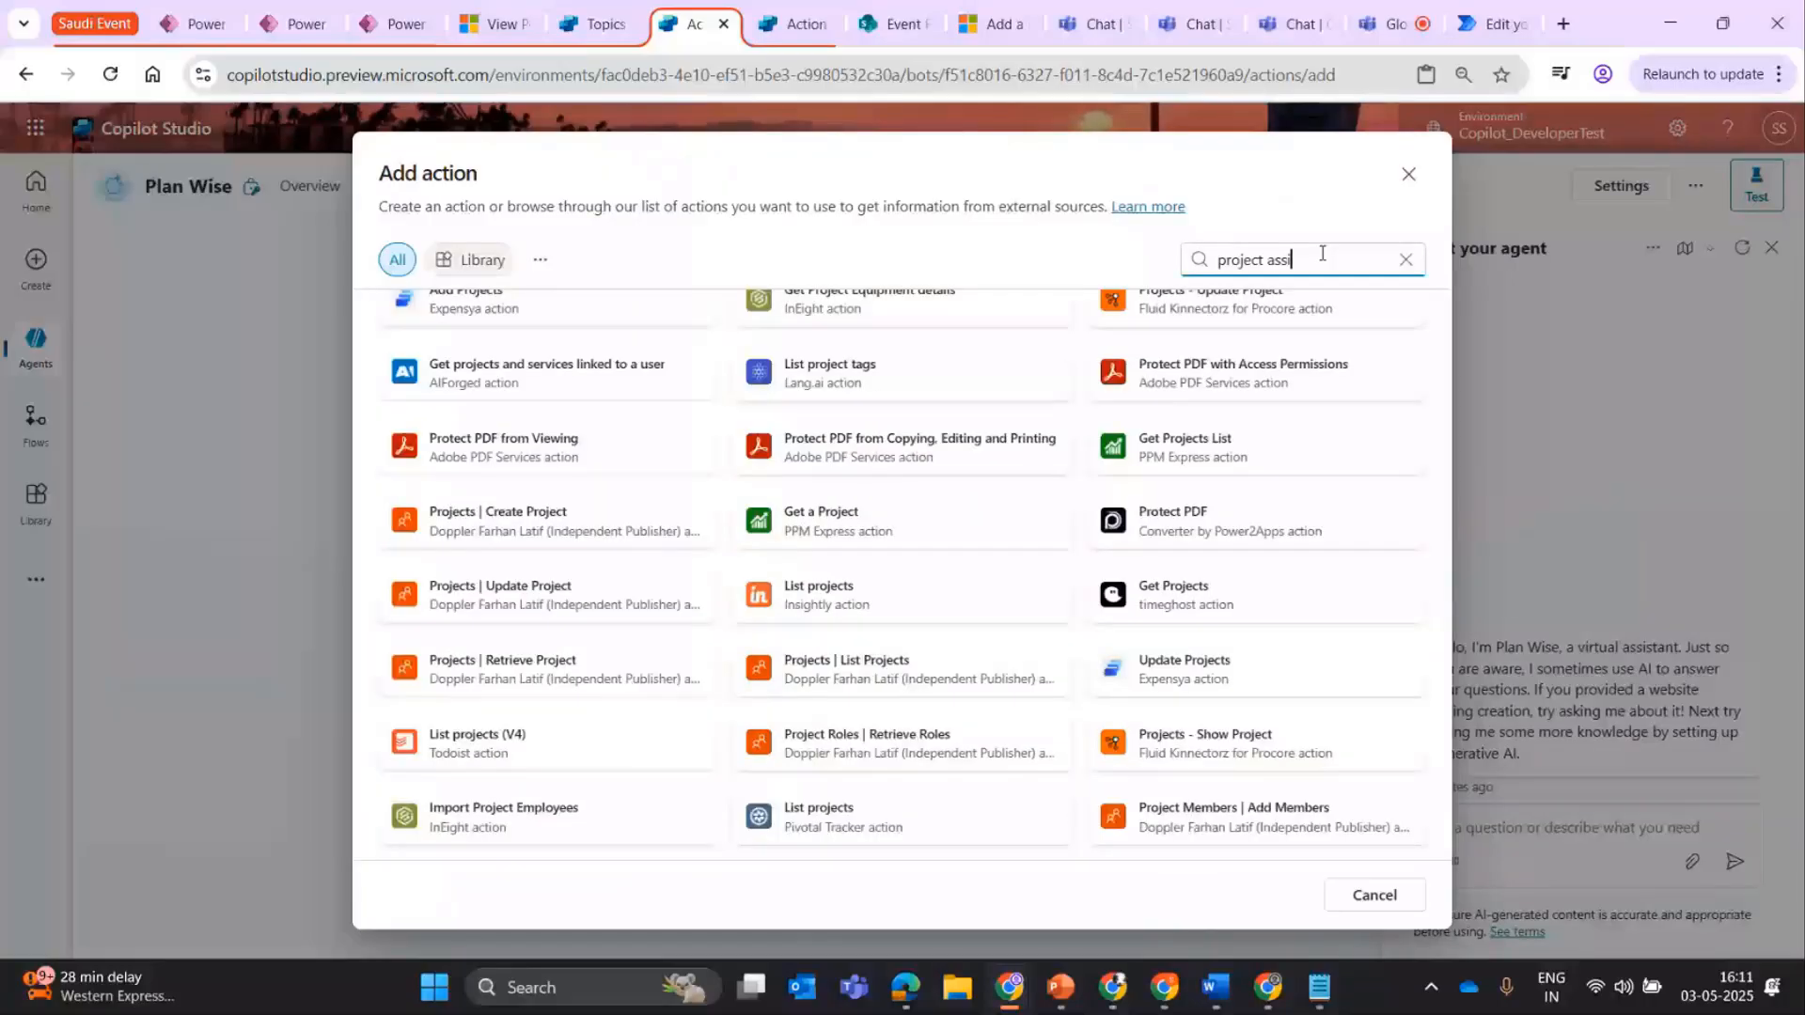
{"action": "type", "text": "tant"}
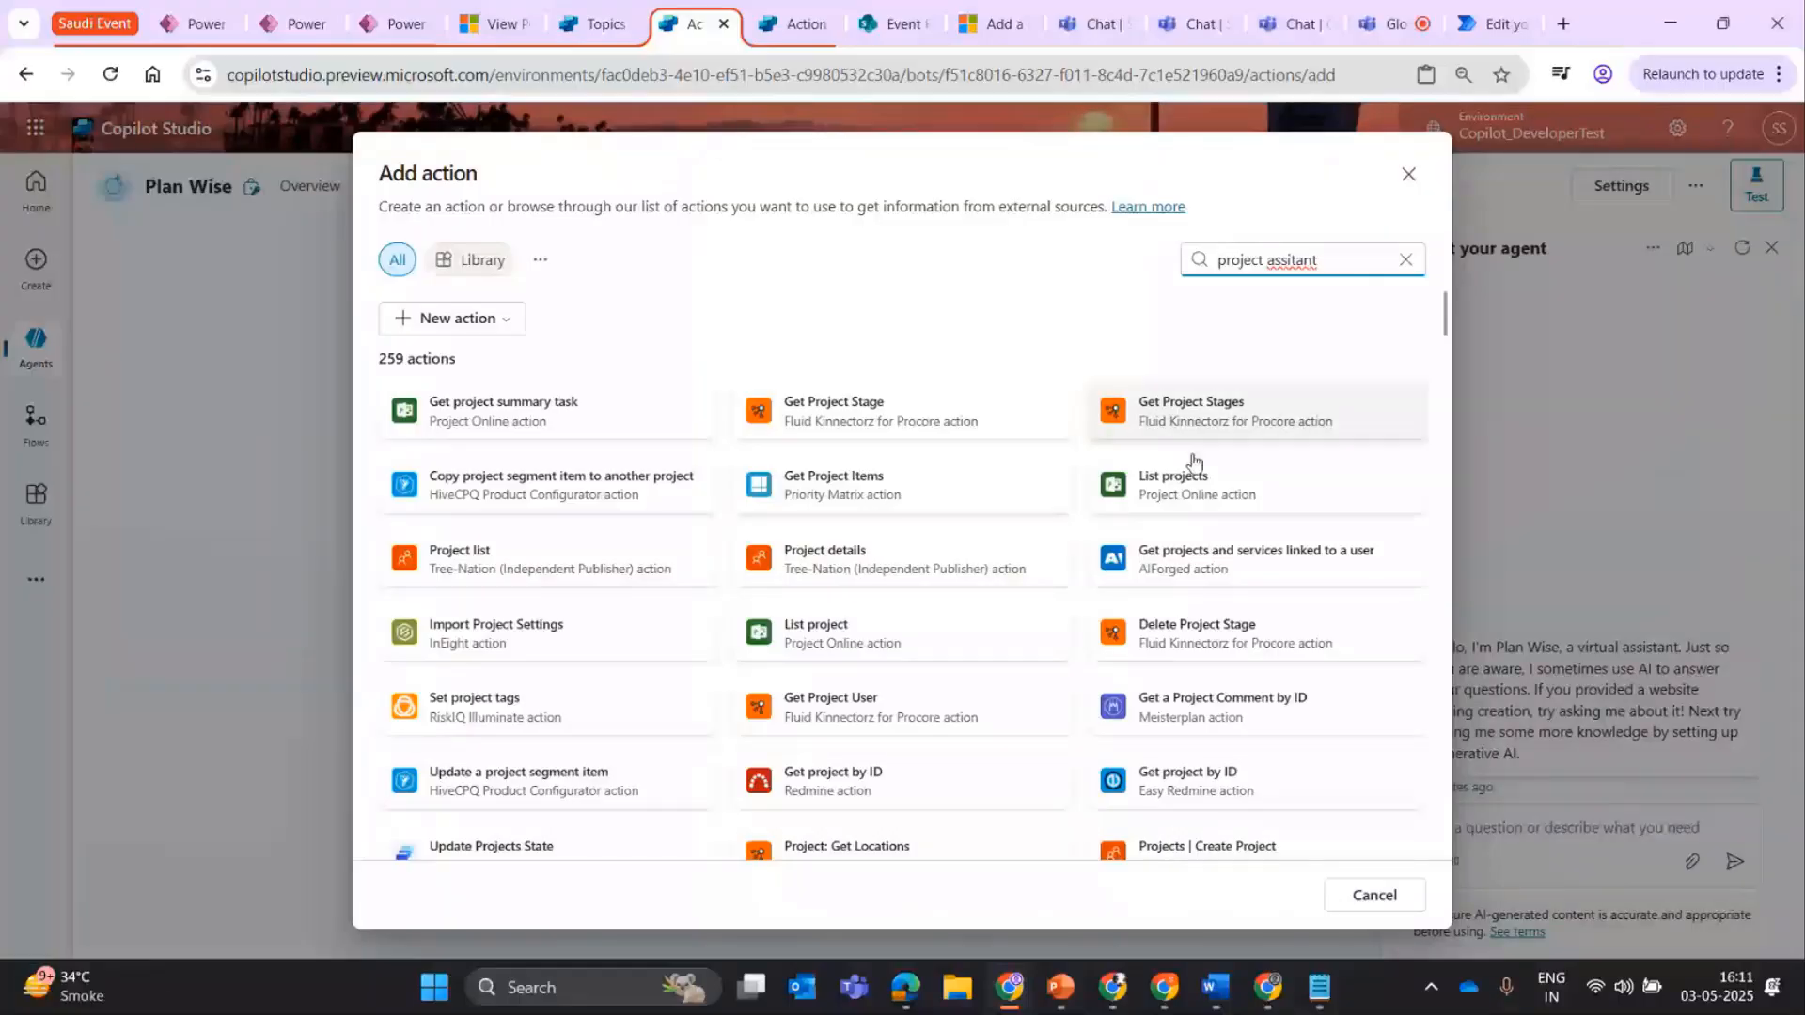
{"action": "left_click", "coordinate": [1408, 176]}
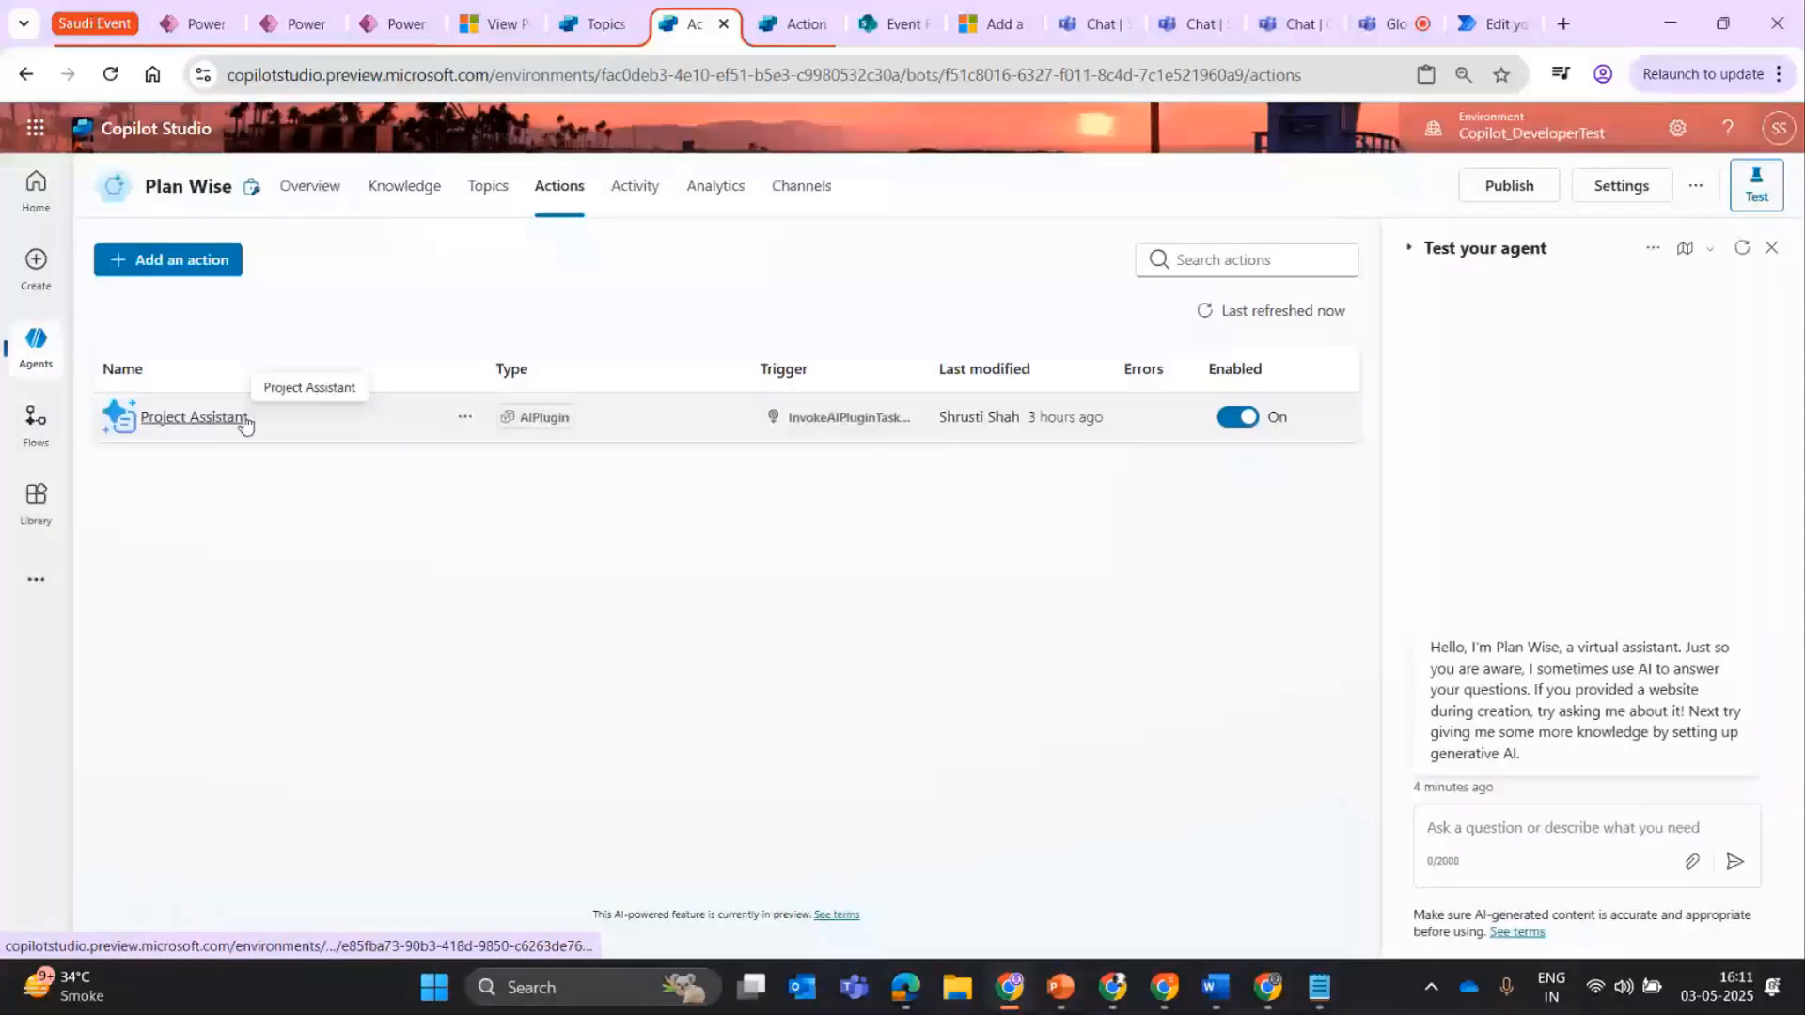
Examine the Project Assistant action's name and agent description, and view the fill options for its User query input without changing them.
{"action": "left_click", "coordinate": [195, 420]}
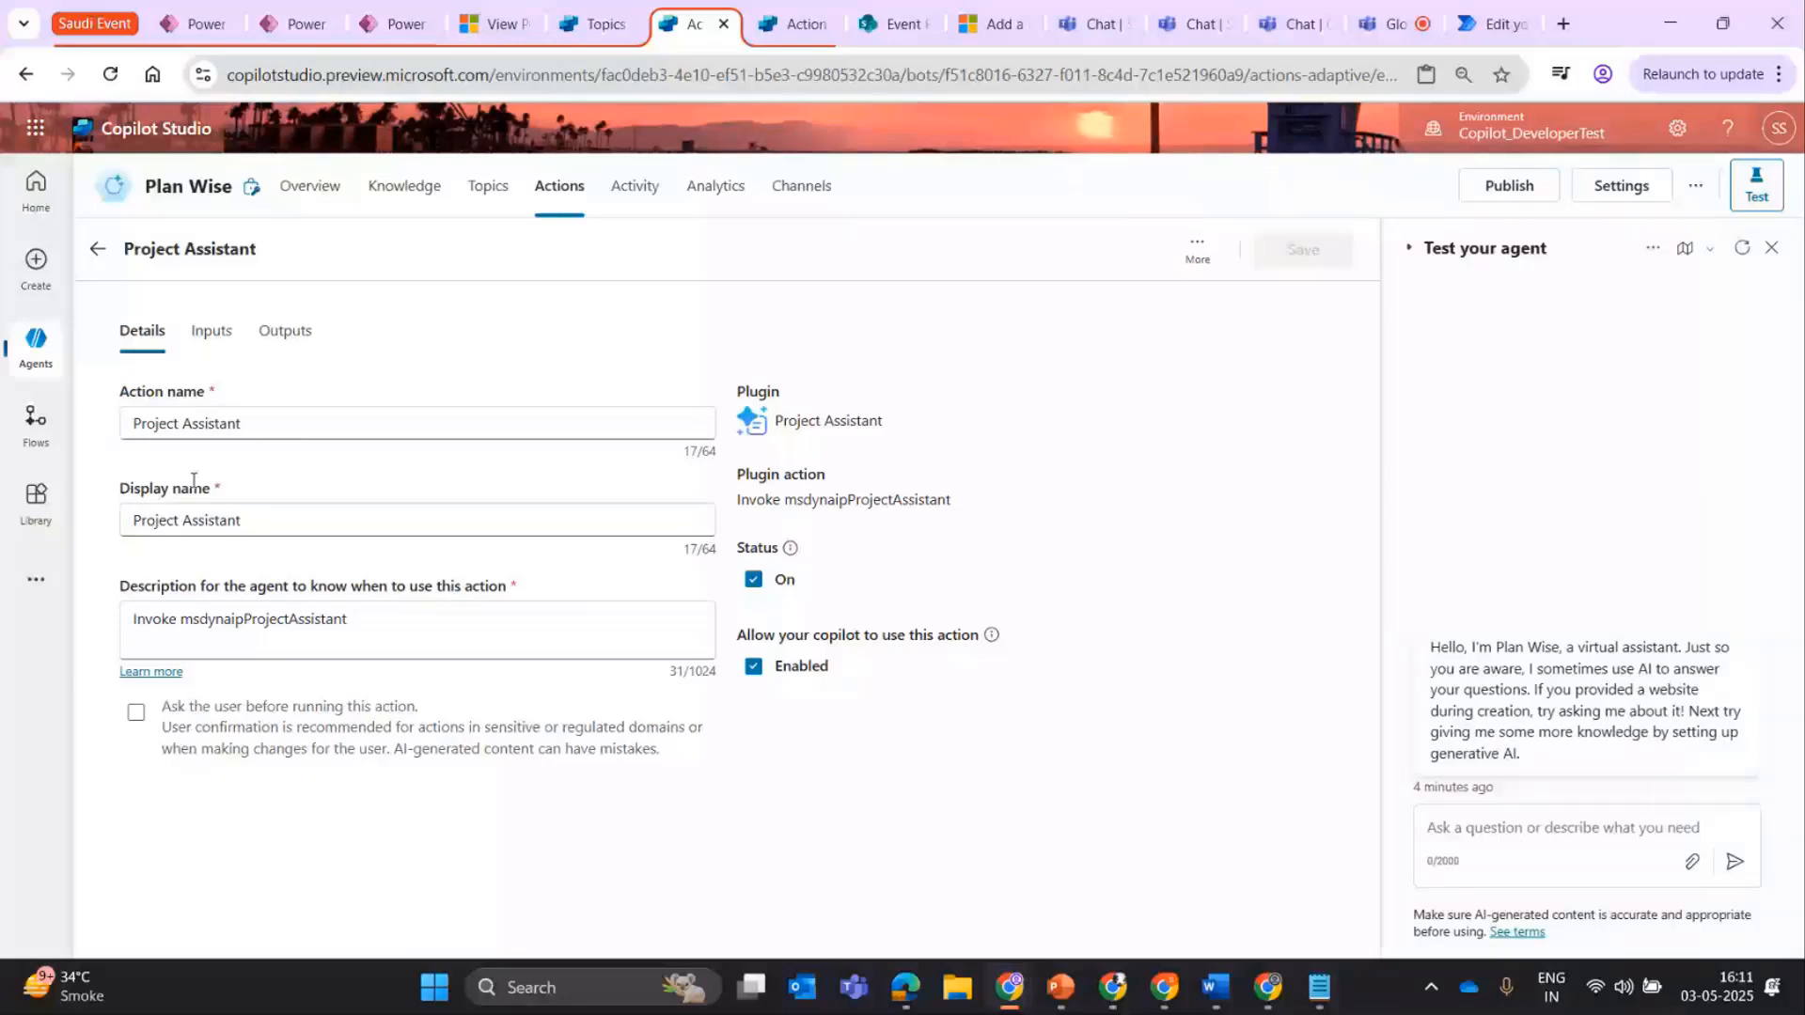
{"action": "left_click_drag", "start_coordinate": [350, 620], "coordinate": [130, 618]}
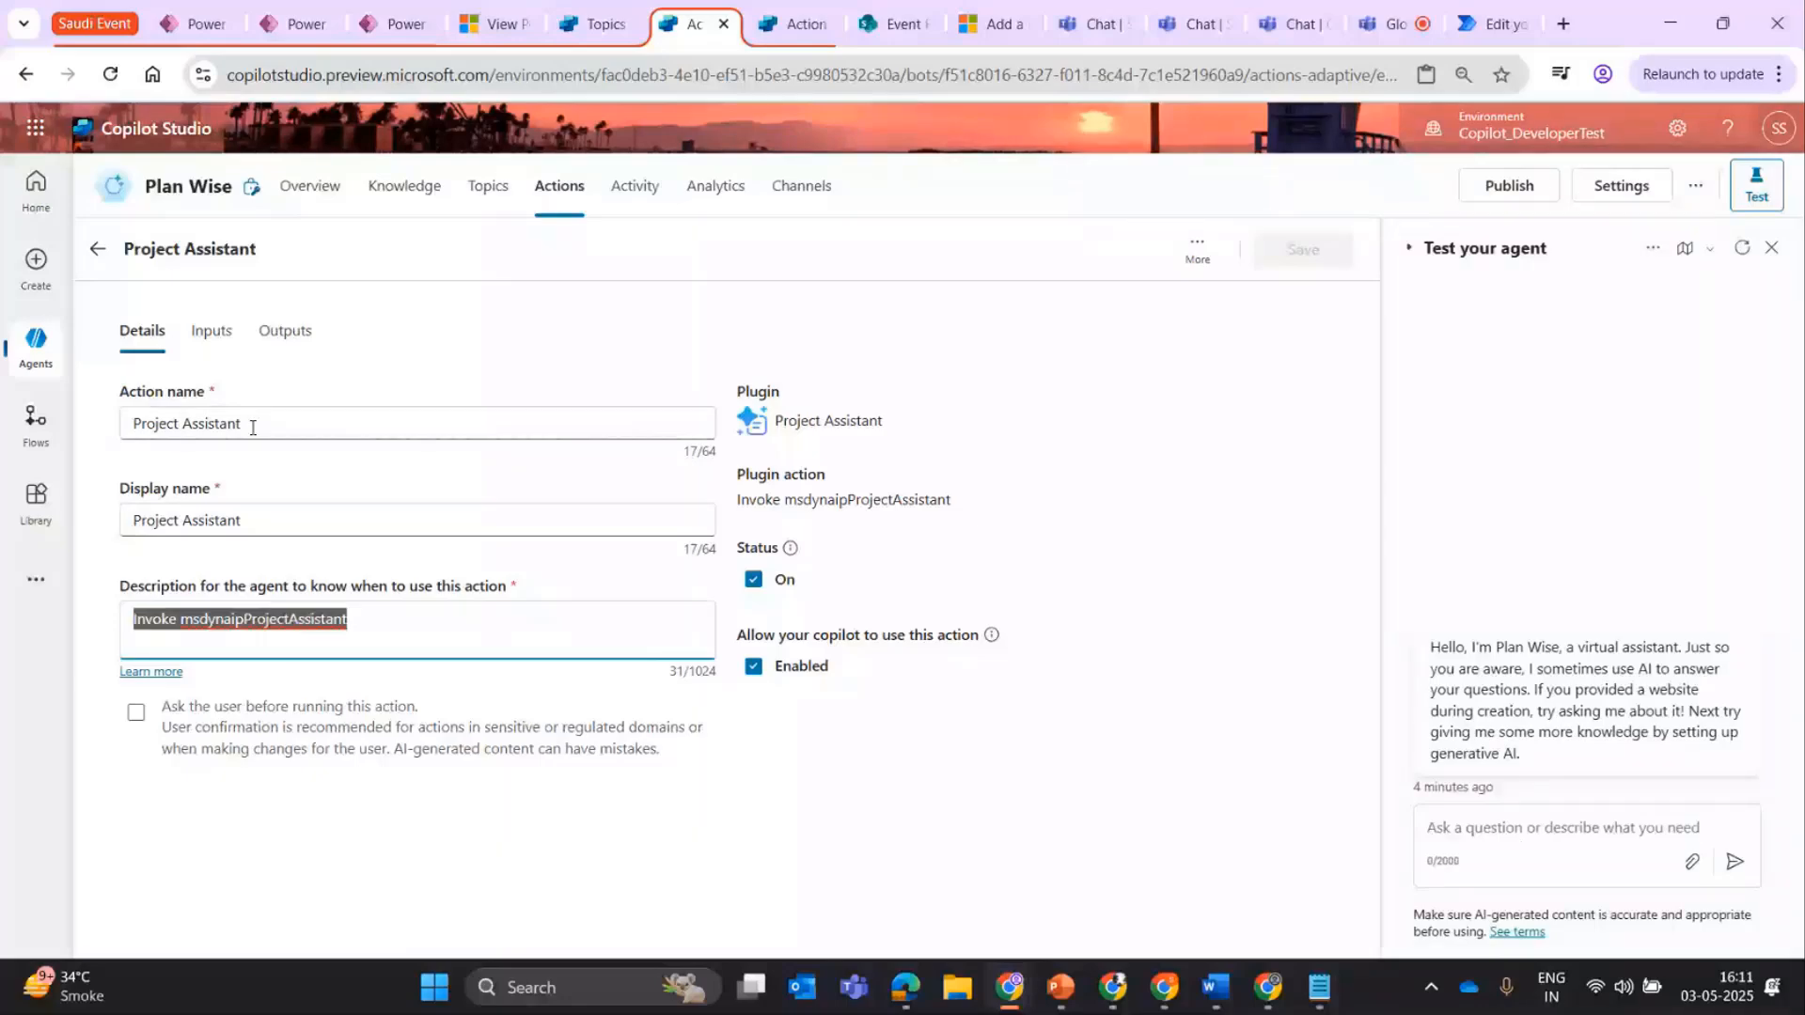
{"action": "double_click", "coordinate": [150, 410]}
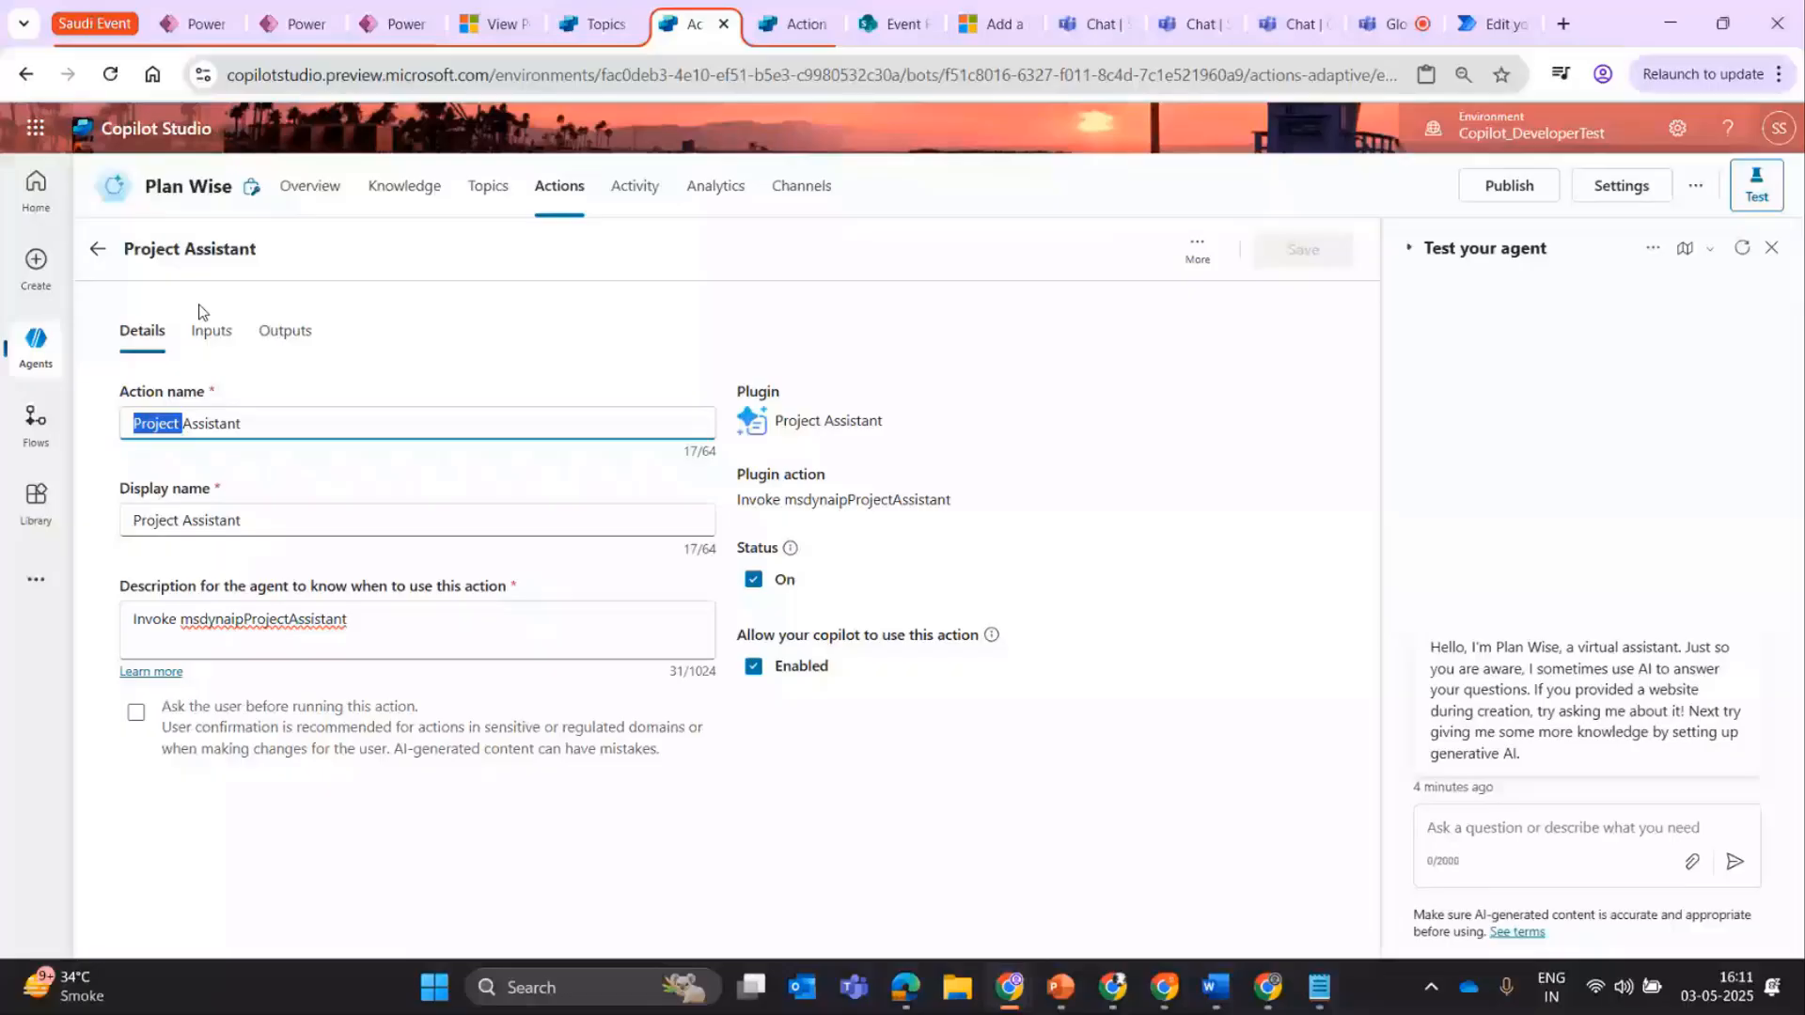
{"action": "left_click", "coordinate": [222, 345]}
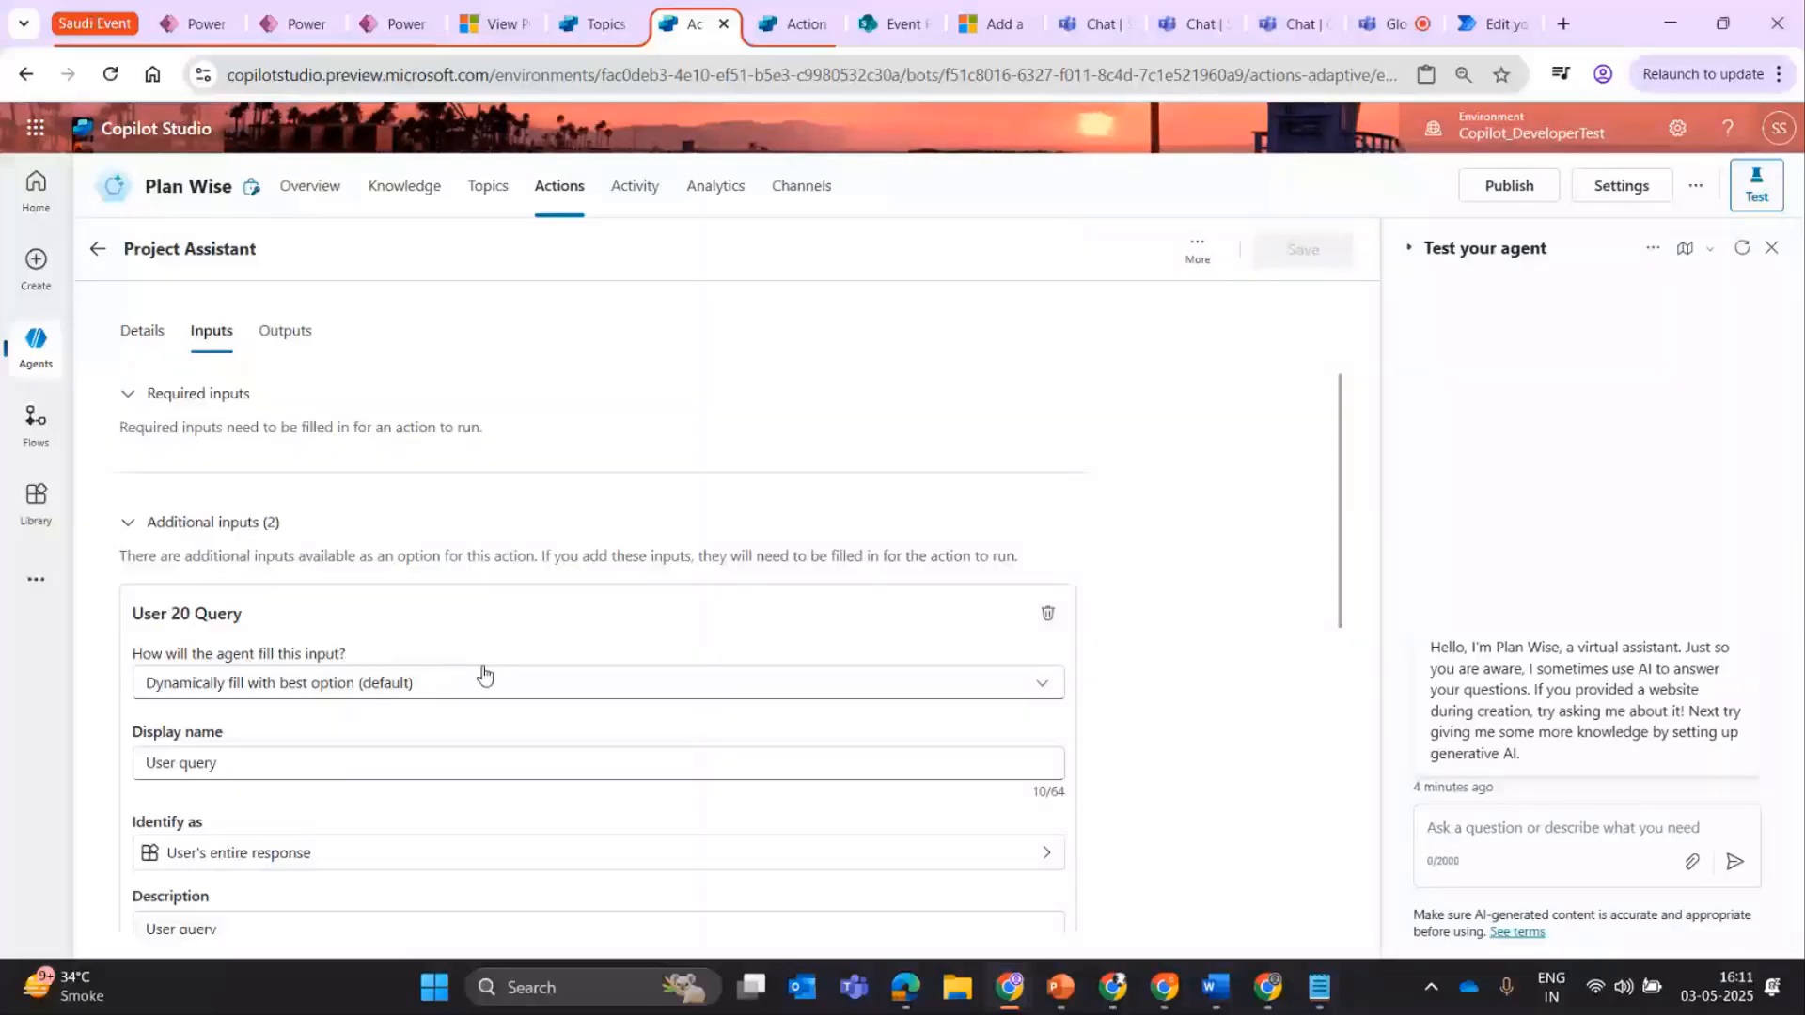
{"action": "left_click", "coordinate": [345, 692]}
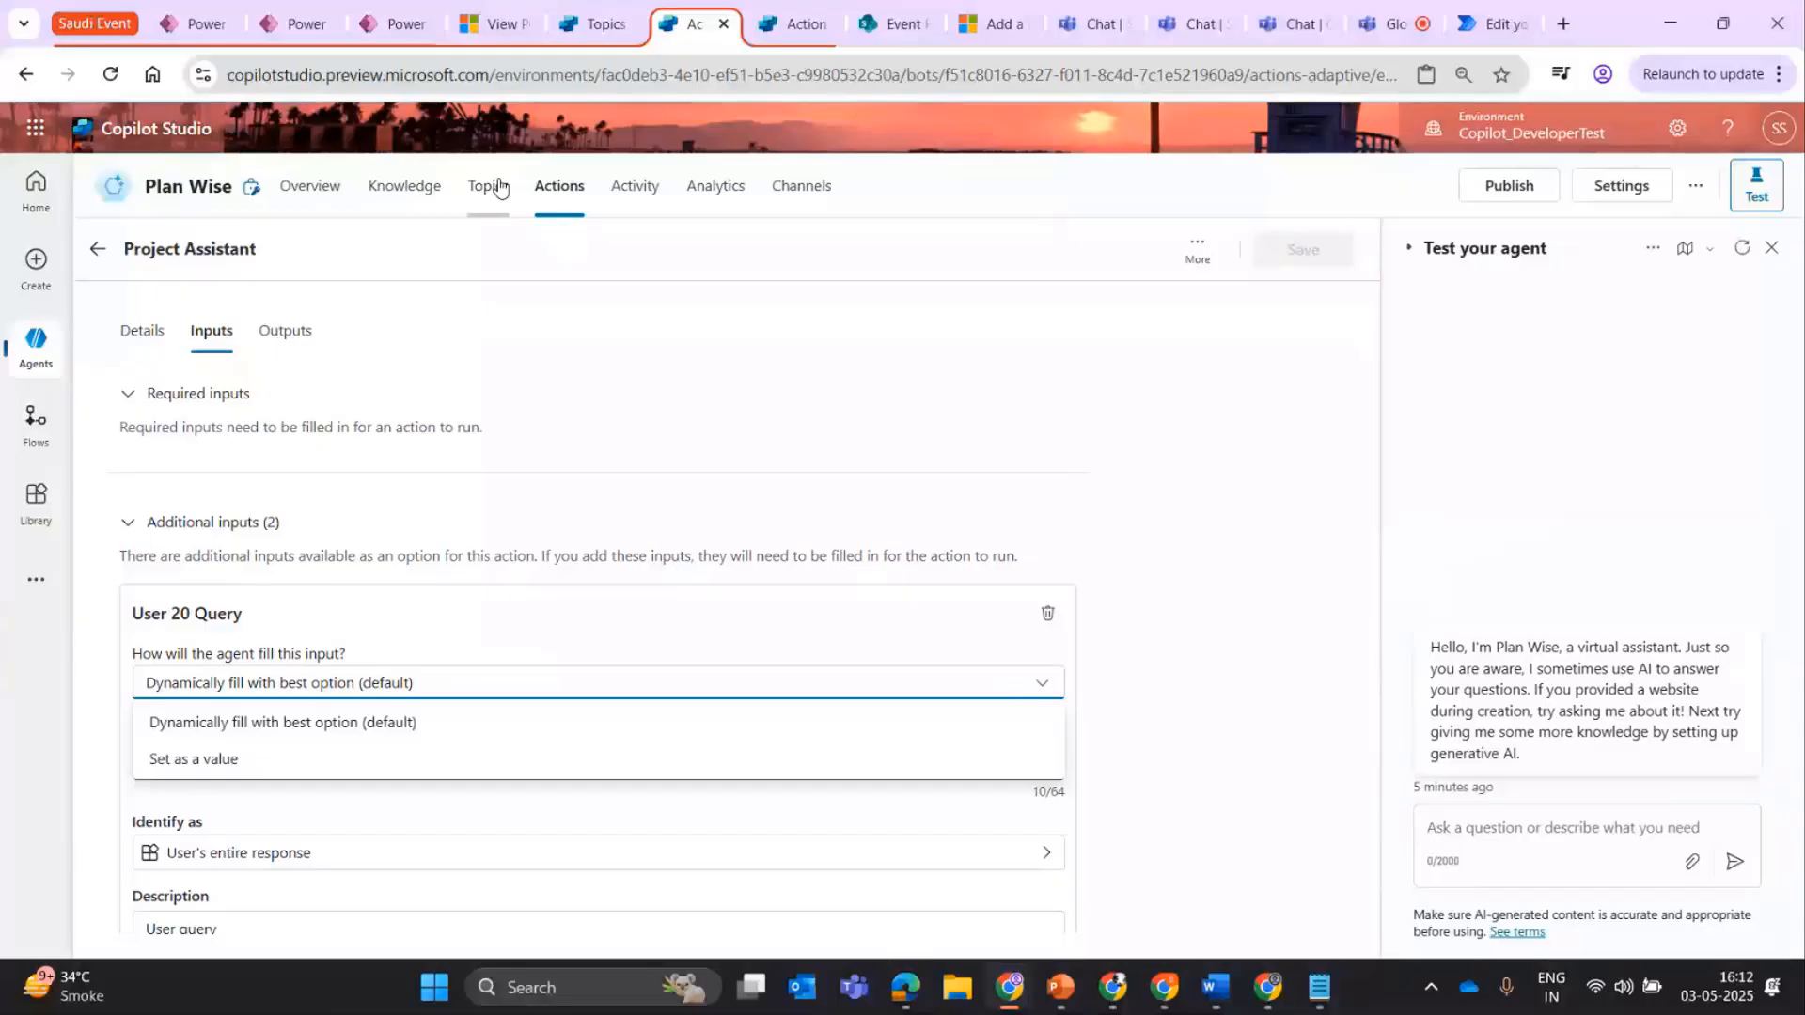
{"action": "left_click", "coordinate": [636, 340]}
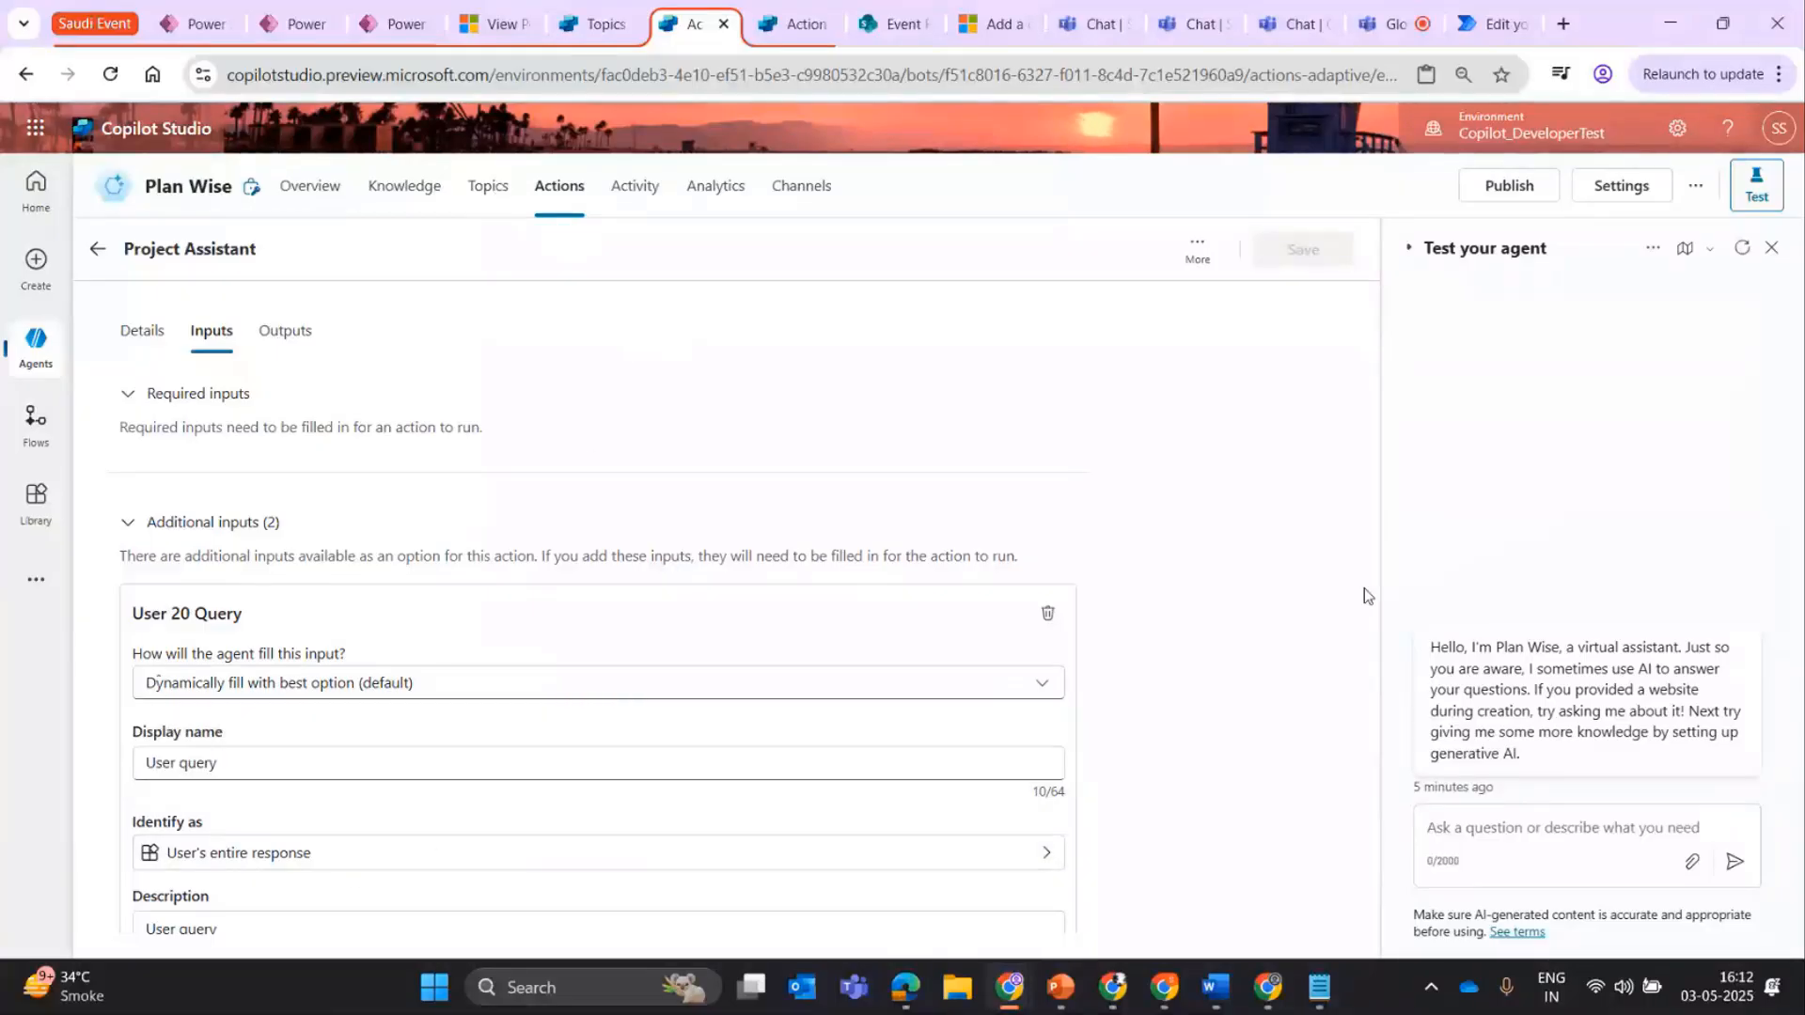
Examine the remaining inputs and the outputs of the Project Assistant action, and return to the agent's action list.
{"action": "scroll", "coordinate": [200, 556], "scroll_direction": "down", "scroll_amount": 4}
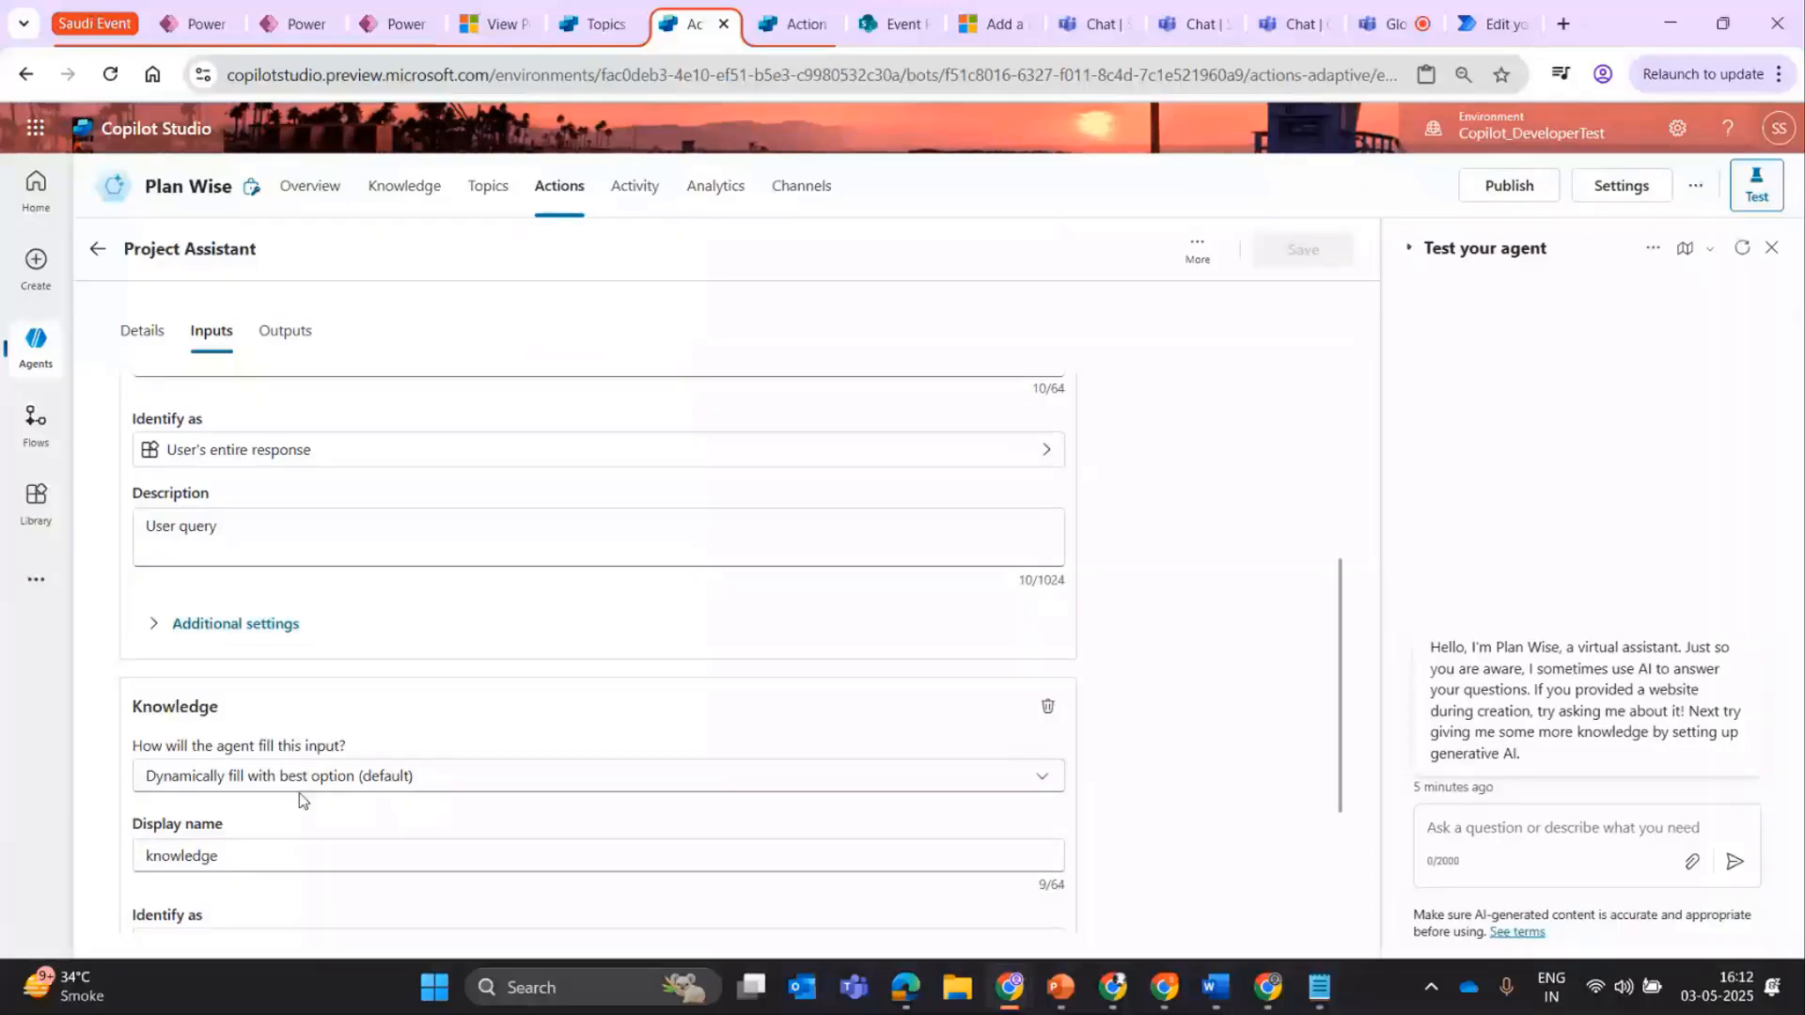
{"action": "left_click", "coordinate": [291, 349]}
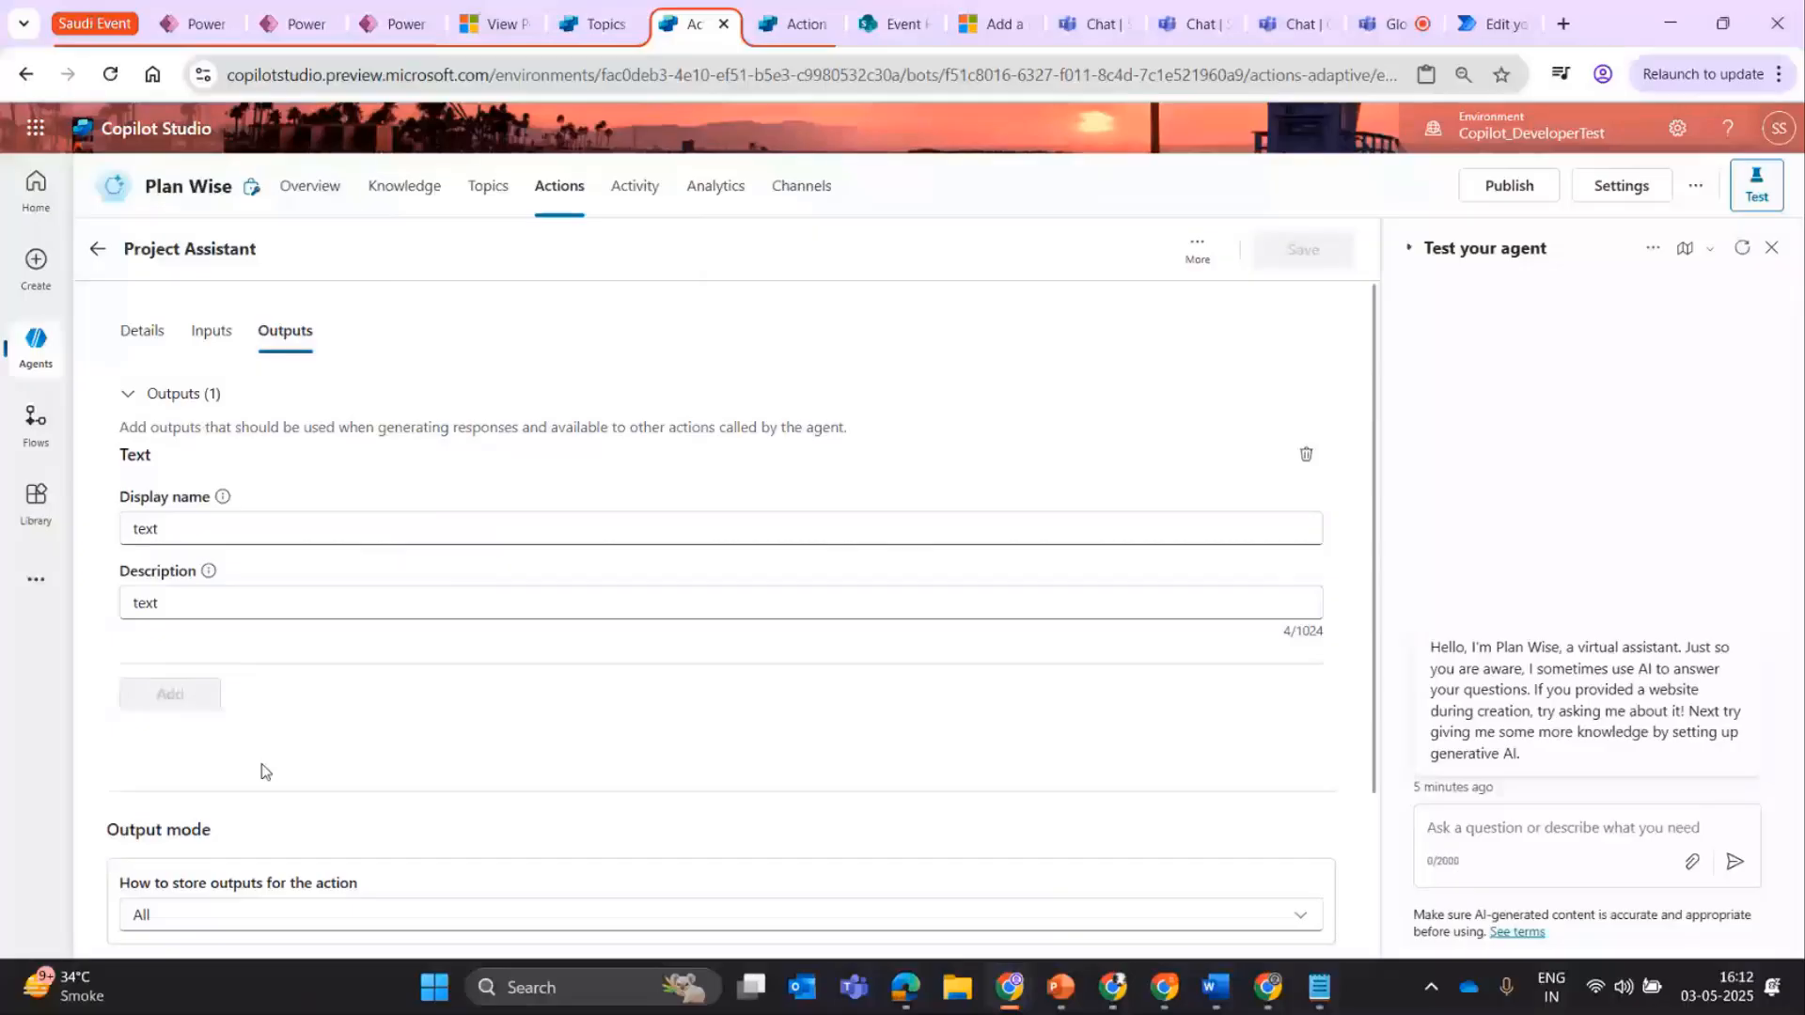
{"action": "left_click", "coordinate": [98, 248]}
Send the test message "create work item for project power platform adoption" to the Plan Wise agent.
{"action": "left_click", "coordinate": [1542, 833]}
{"action": "type", "text": "create"}
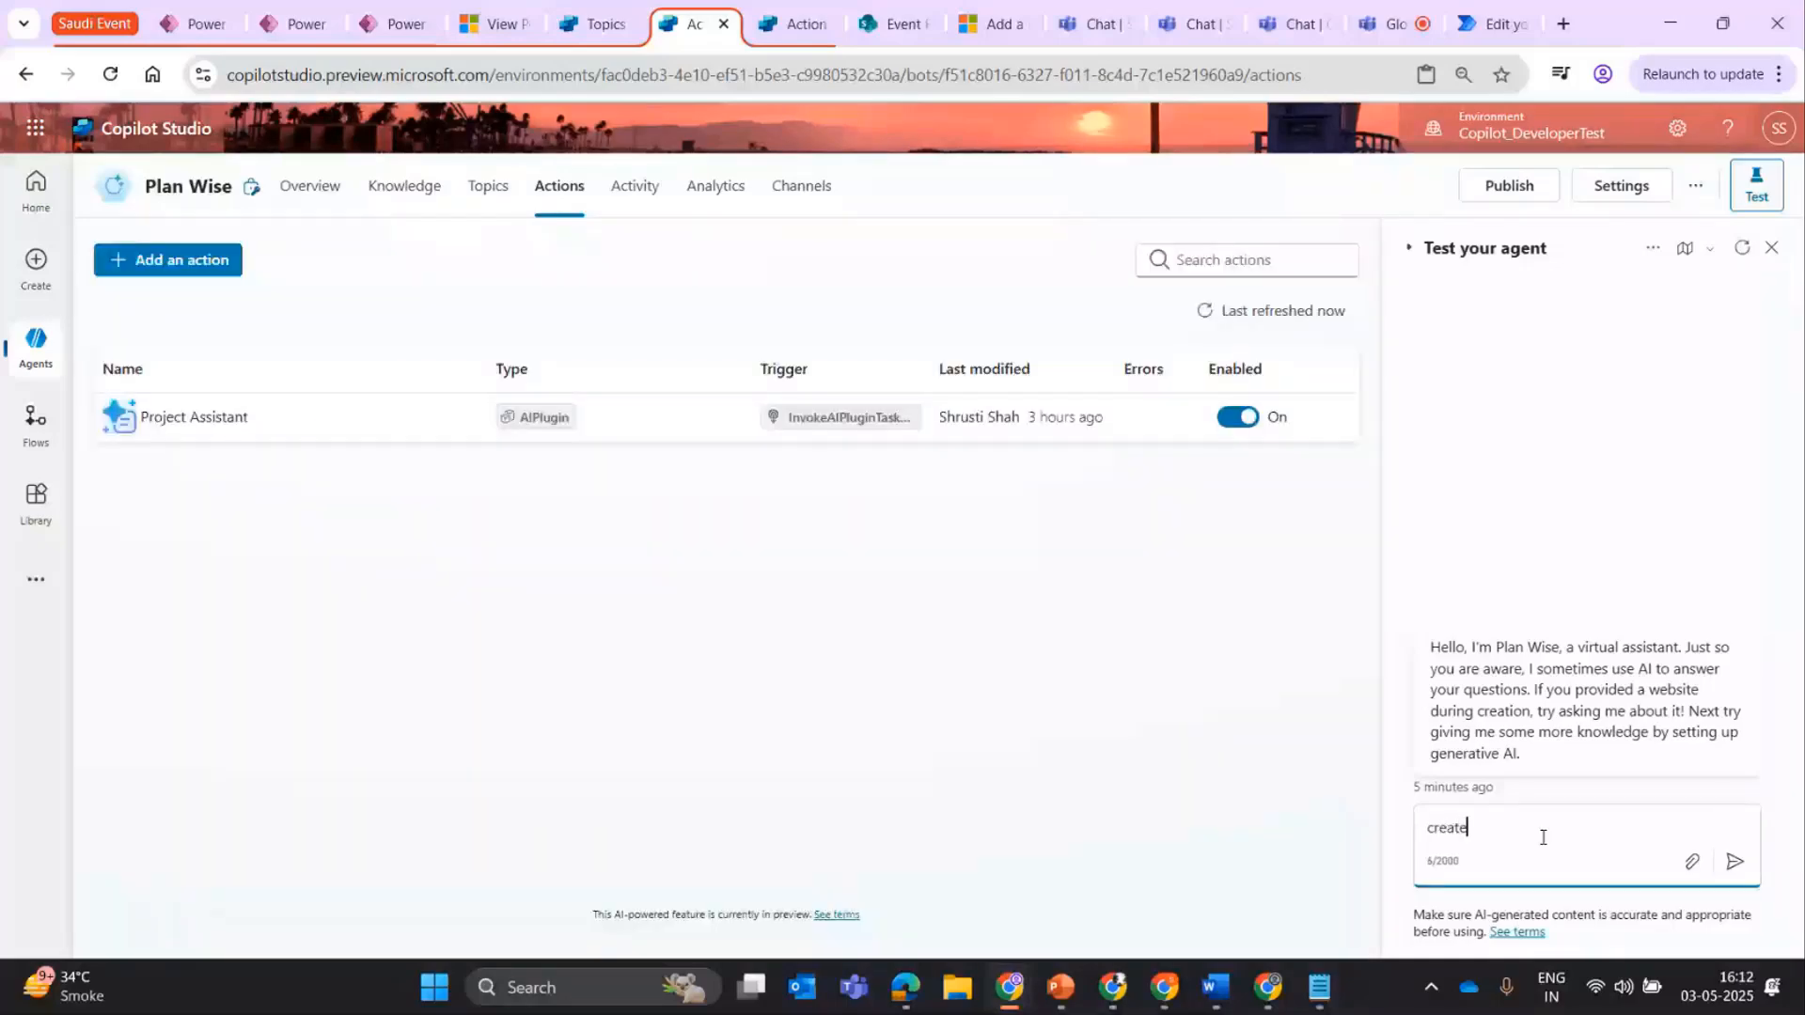
{"action": "type", "text": " wort"}
{"action": "key", "text": "BackSpace"}
{"action": "type", "text": "k u"}
{"action": "key", "text": "BackSpace"}
{"action": "type", "text": "item for project power platform adopt"}
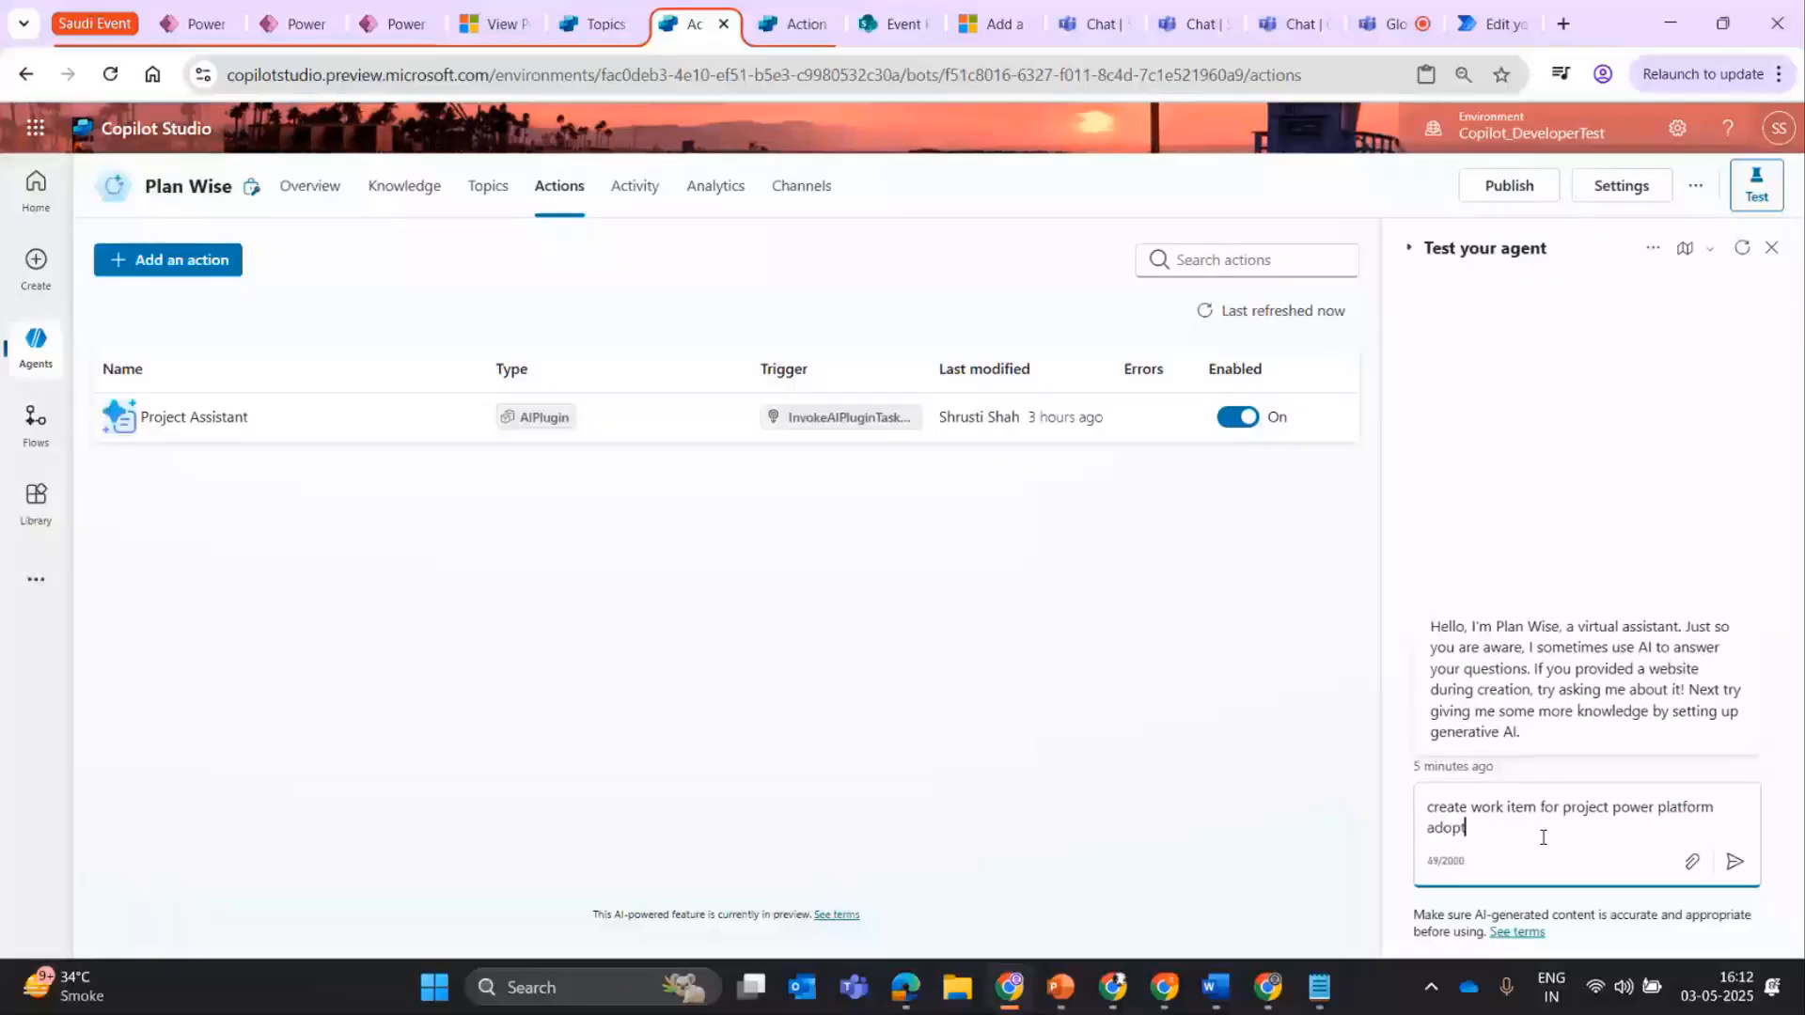
{"action": "type", "text": "ion"}
{"action": "key", "text": "Return"}
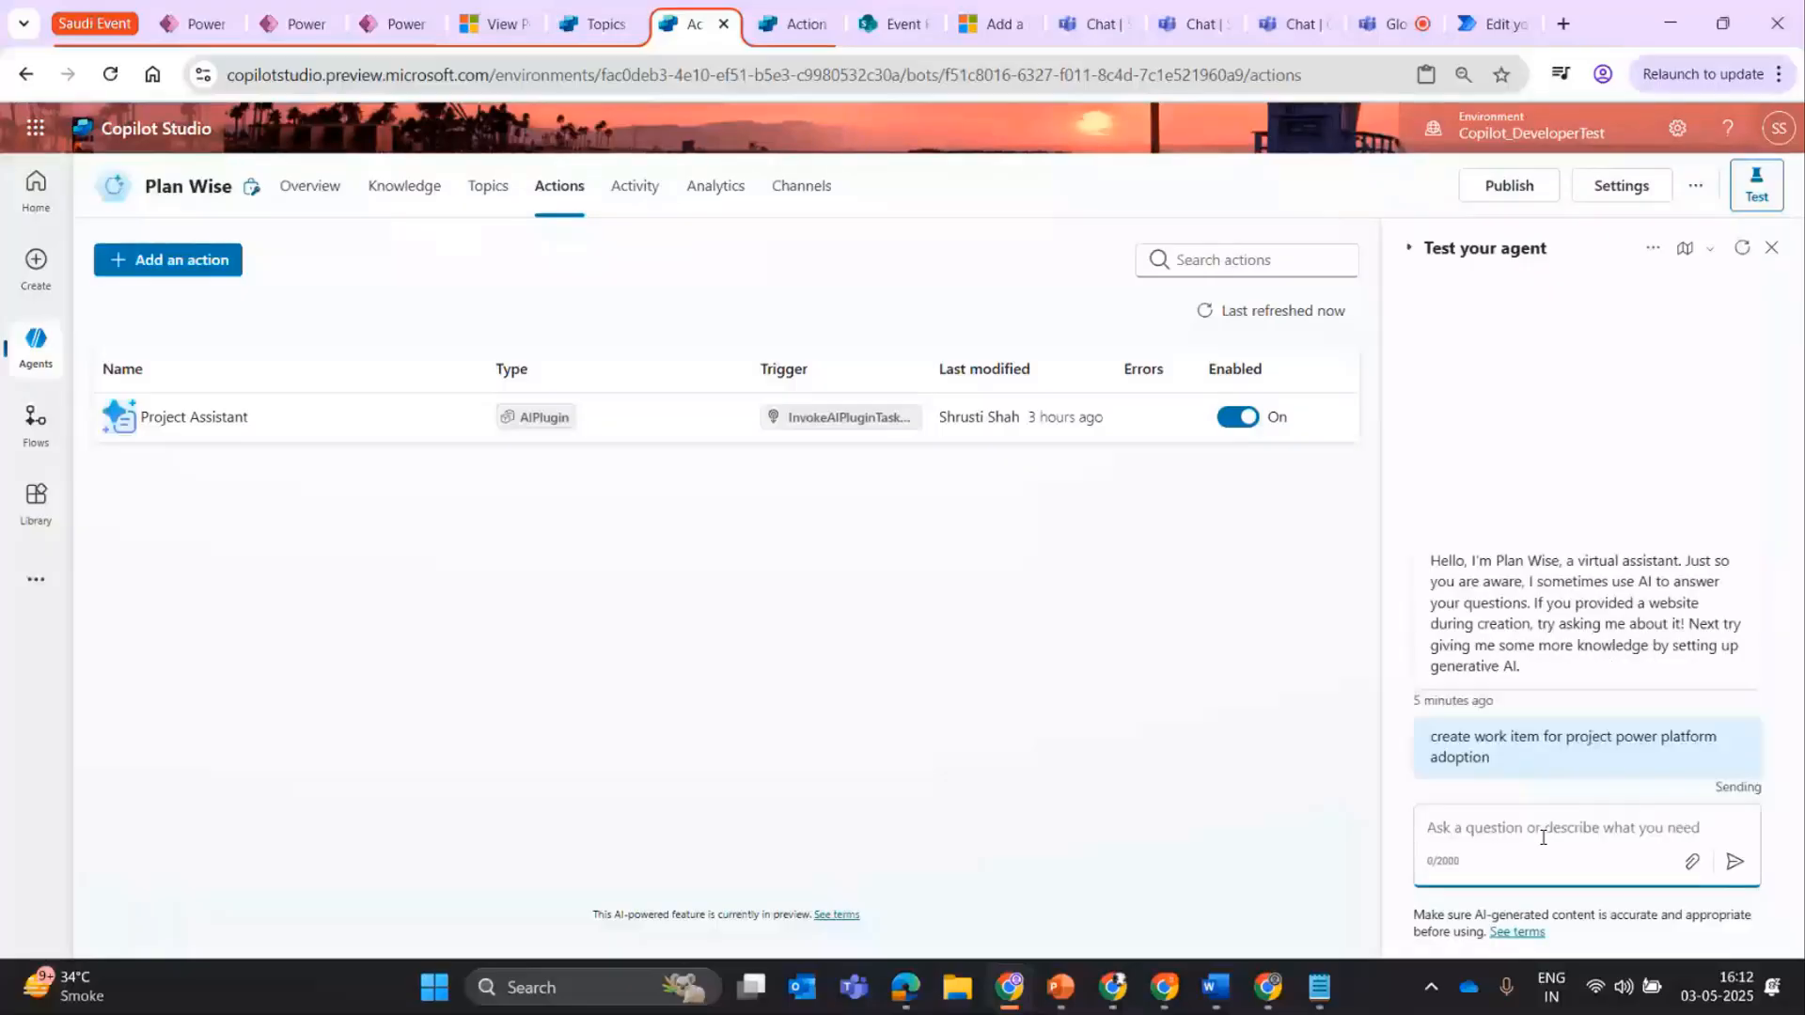
Look over the agent's topics, actions and overview, and reload the page.
{"action": "left_click", "coordinate": [488, 187]}
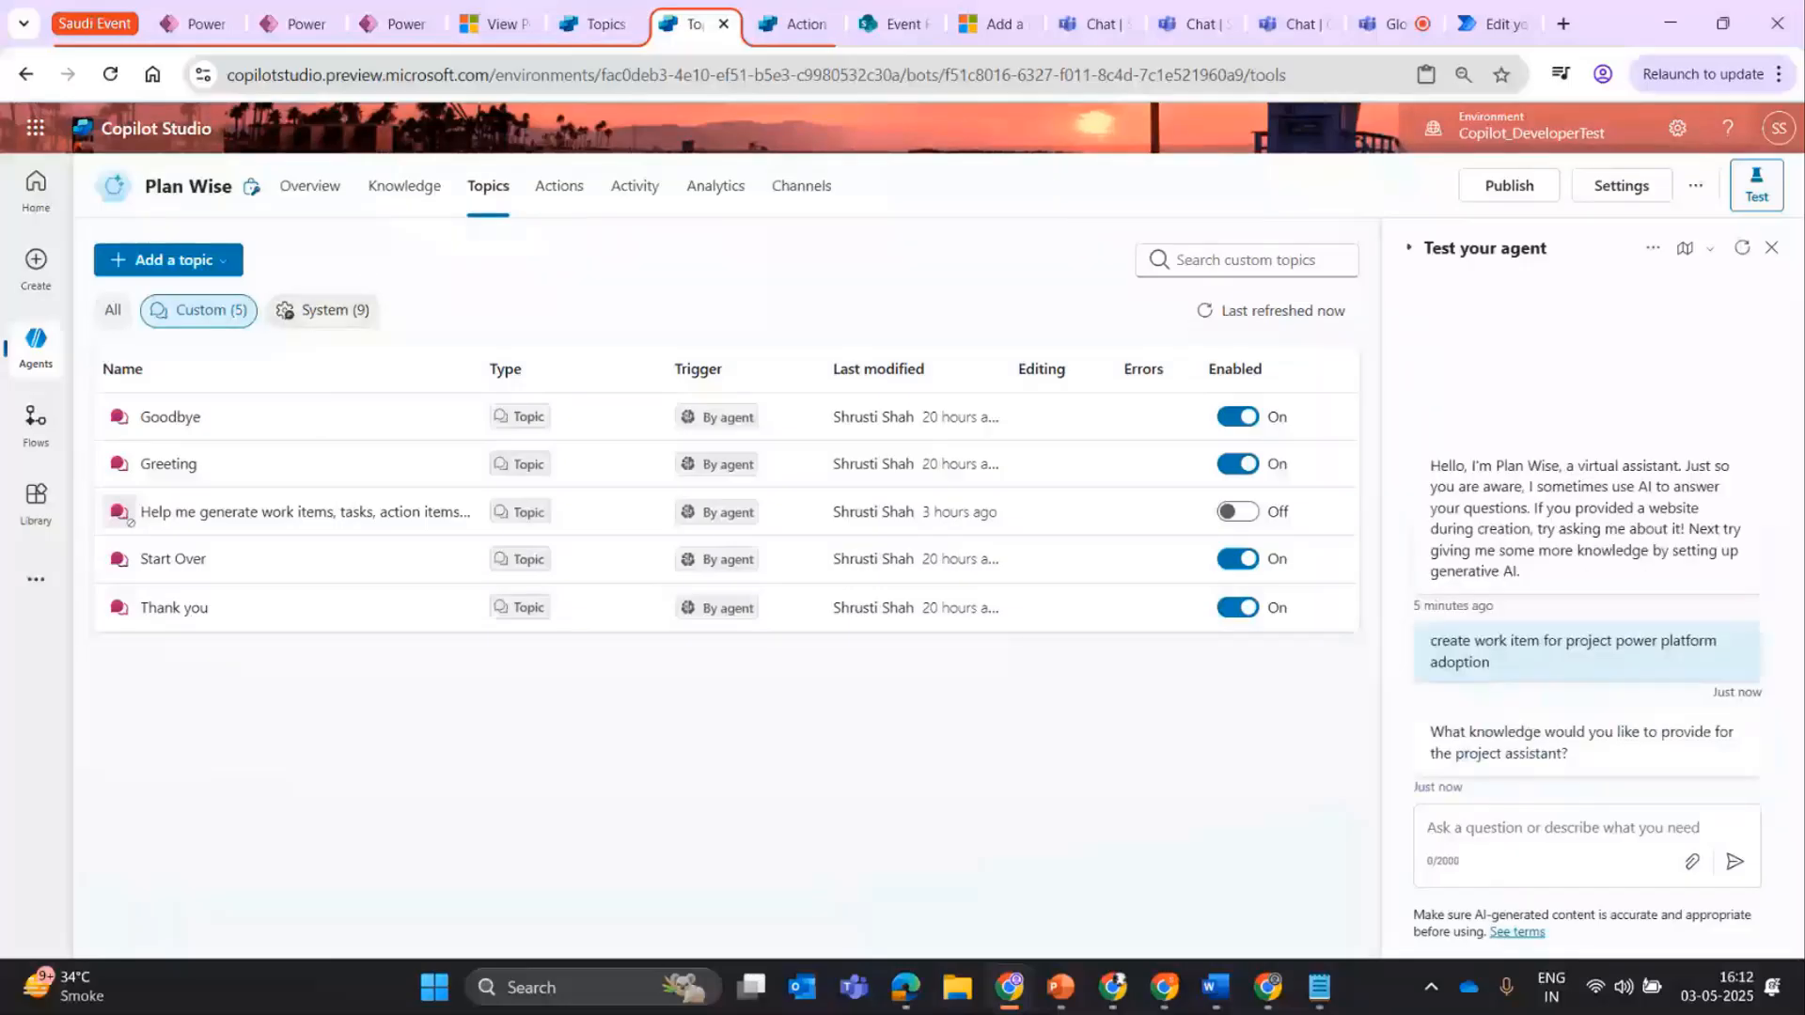
{"action": "left_click", "coordinate": [557, 202]}
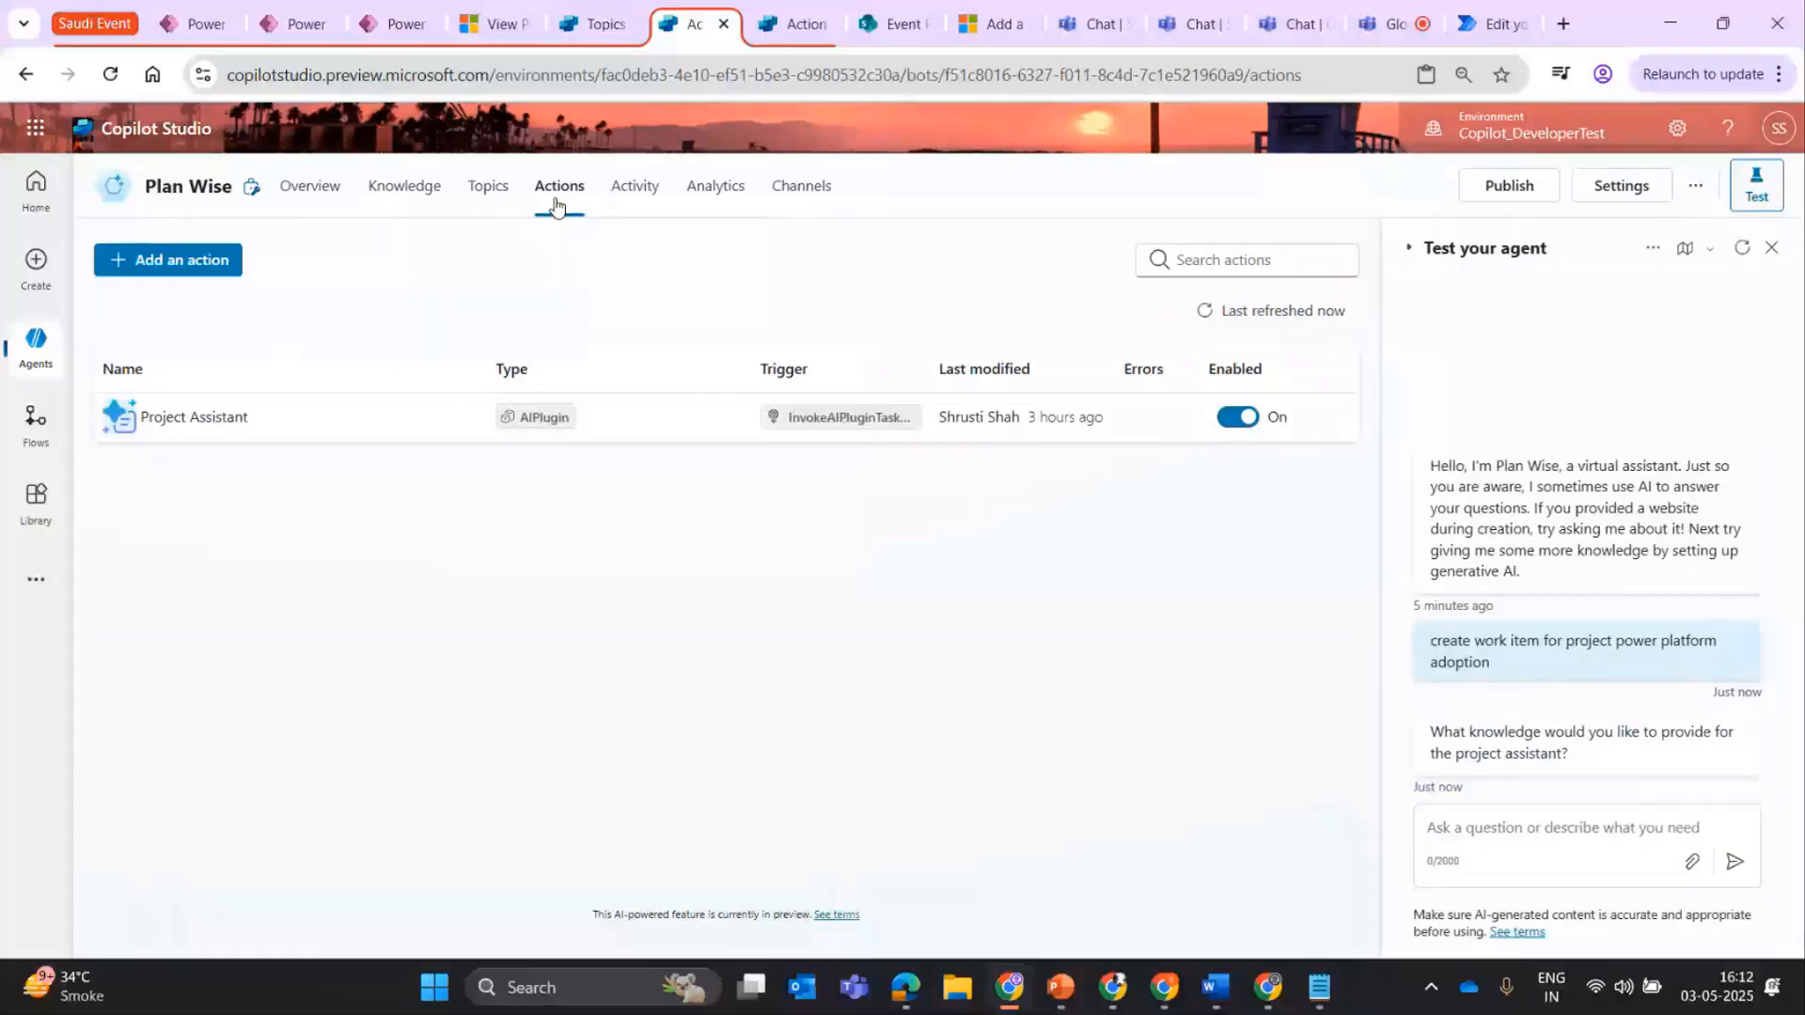
{"action": "left_click", "coordinate": [633, 200]}
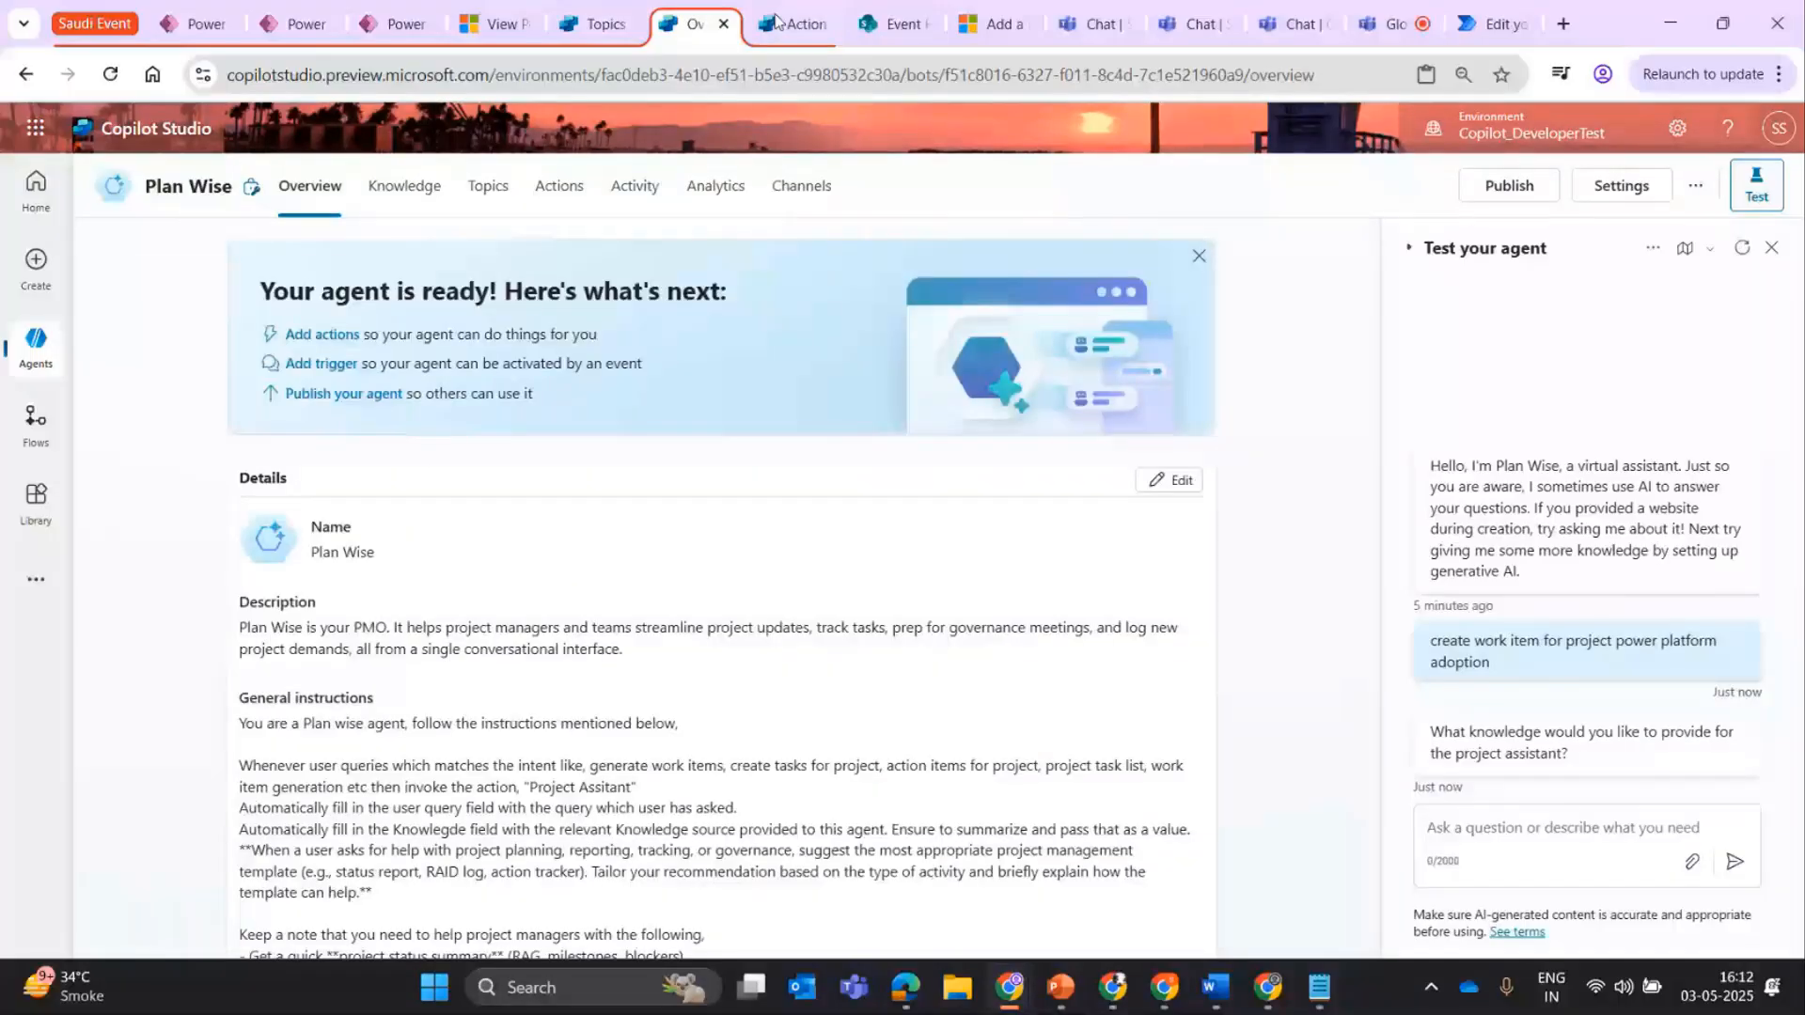
{"action": "left_click", "coordinate": [110, 75]}
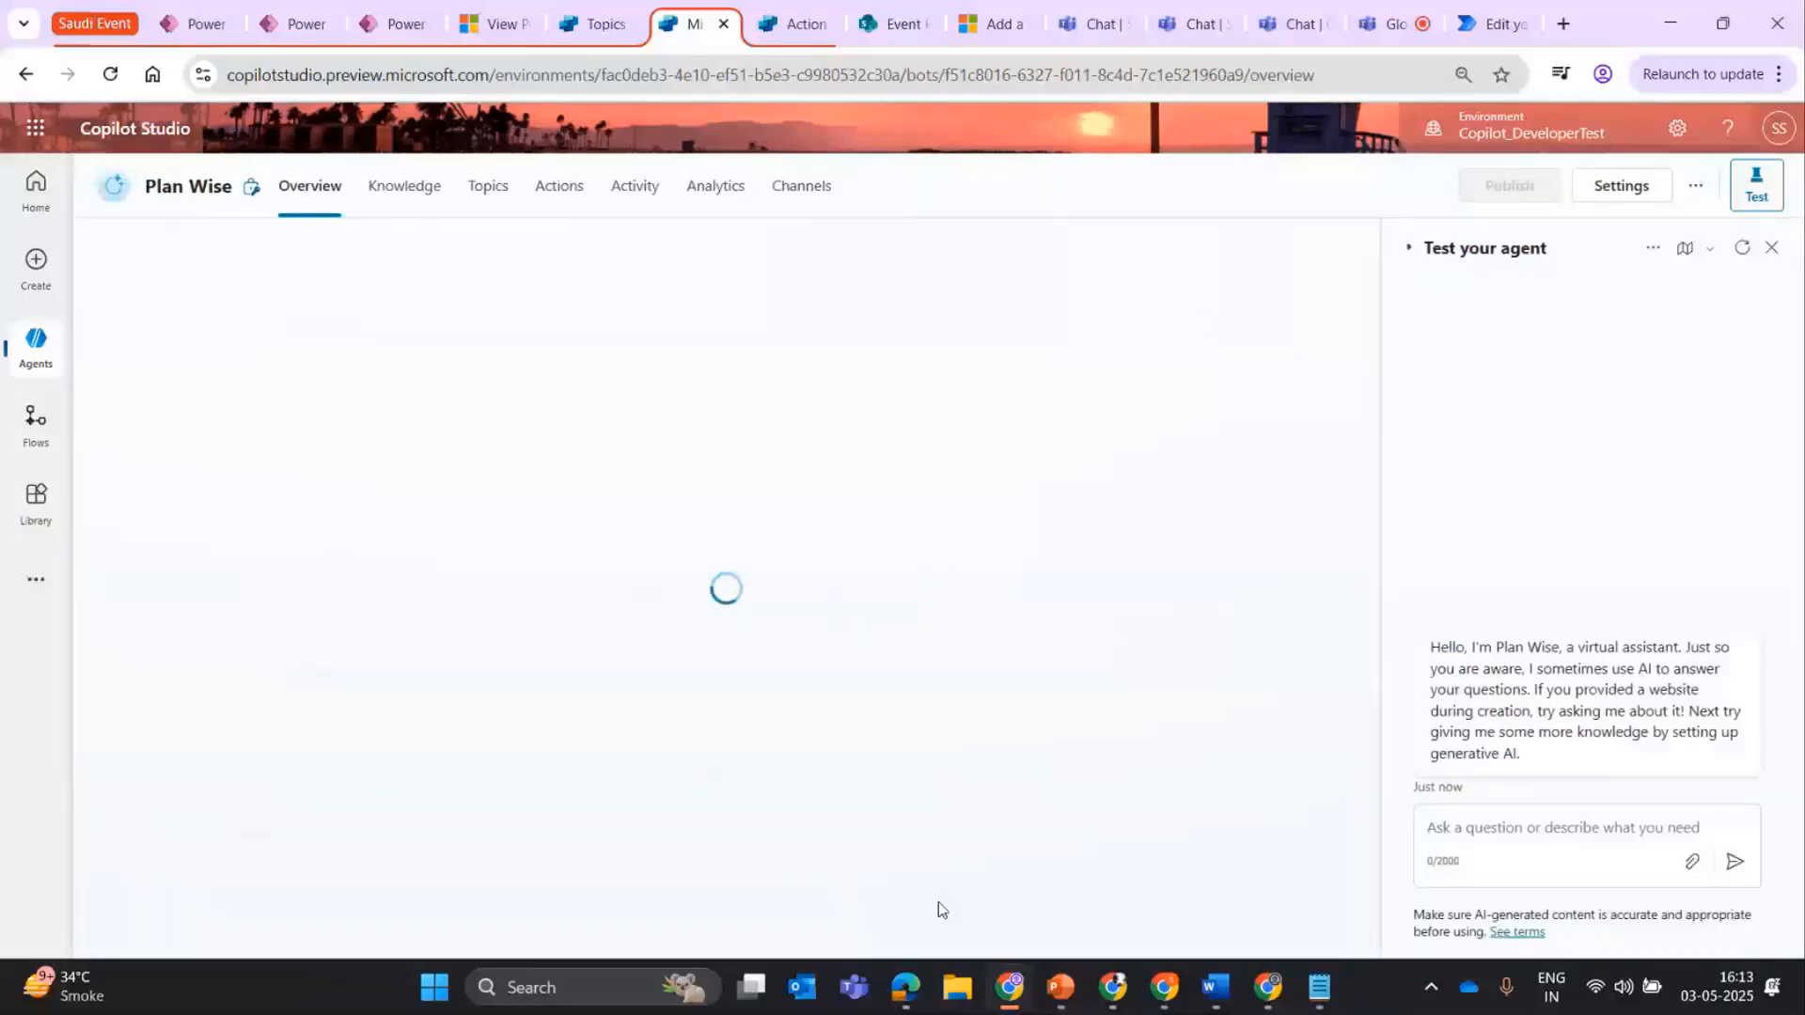
View the agent's knowledge sources and actions, and bring up its activity history.
{"action": "left_click", "coordinate": [438, 193]}
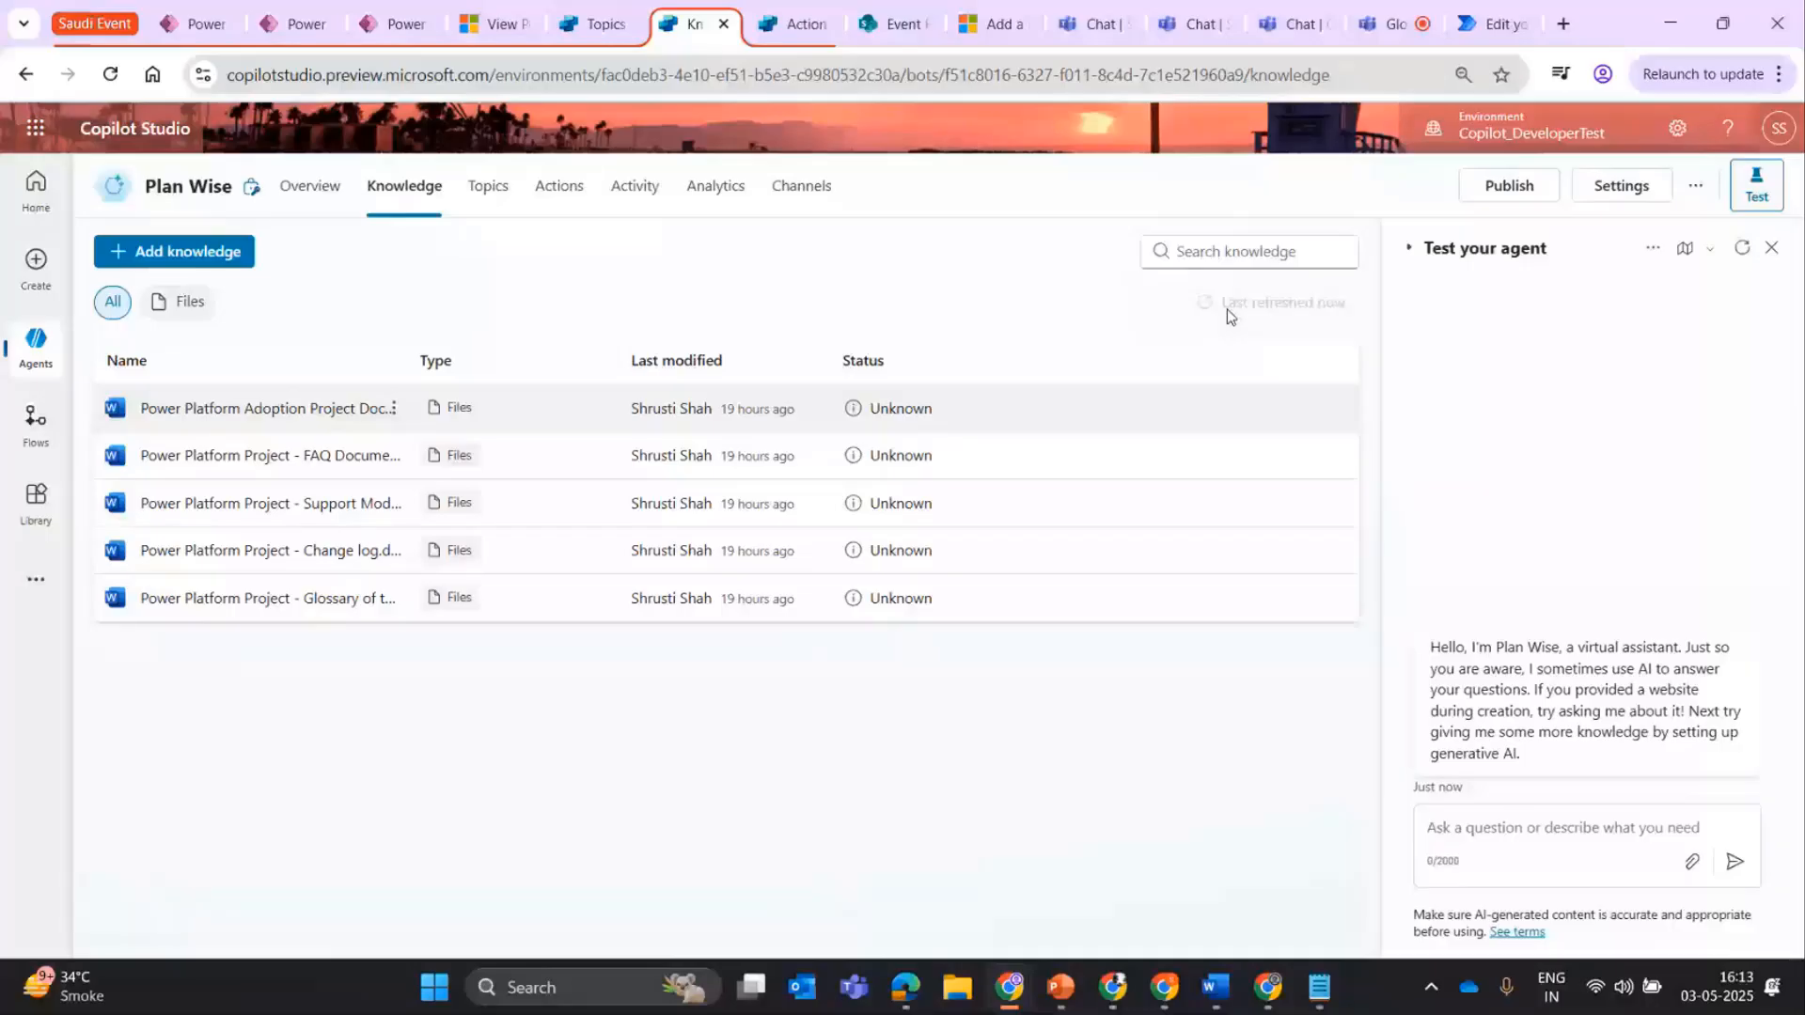
{"action": "left_click", "coordinate": [566, 196]}
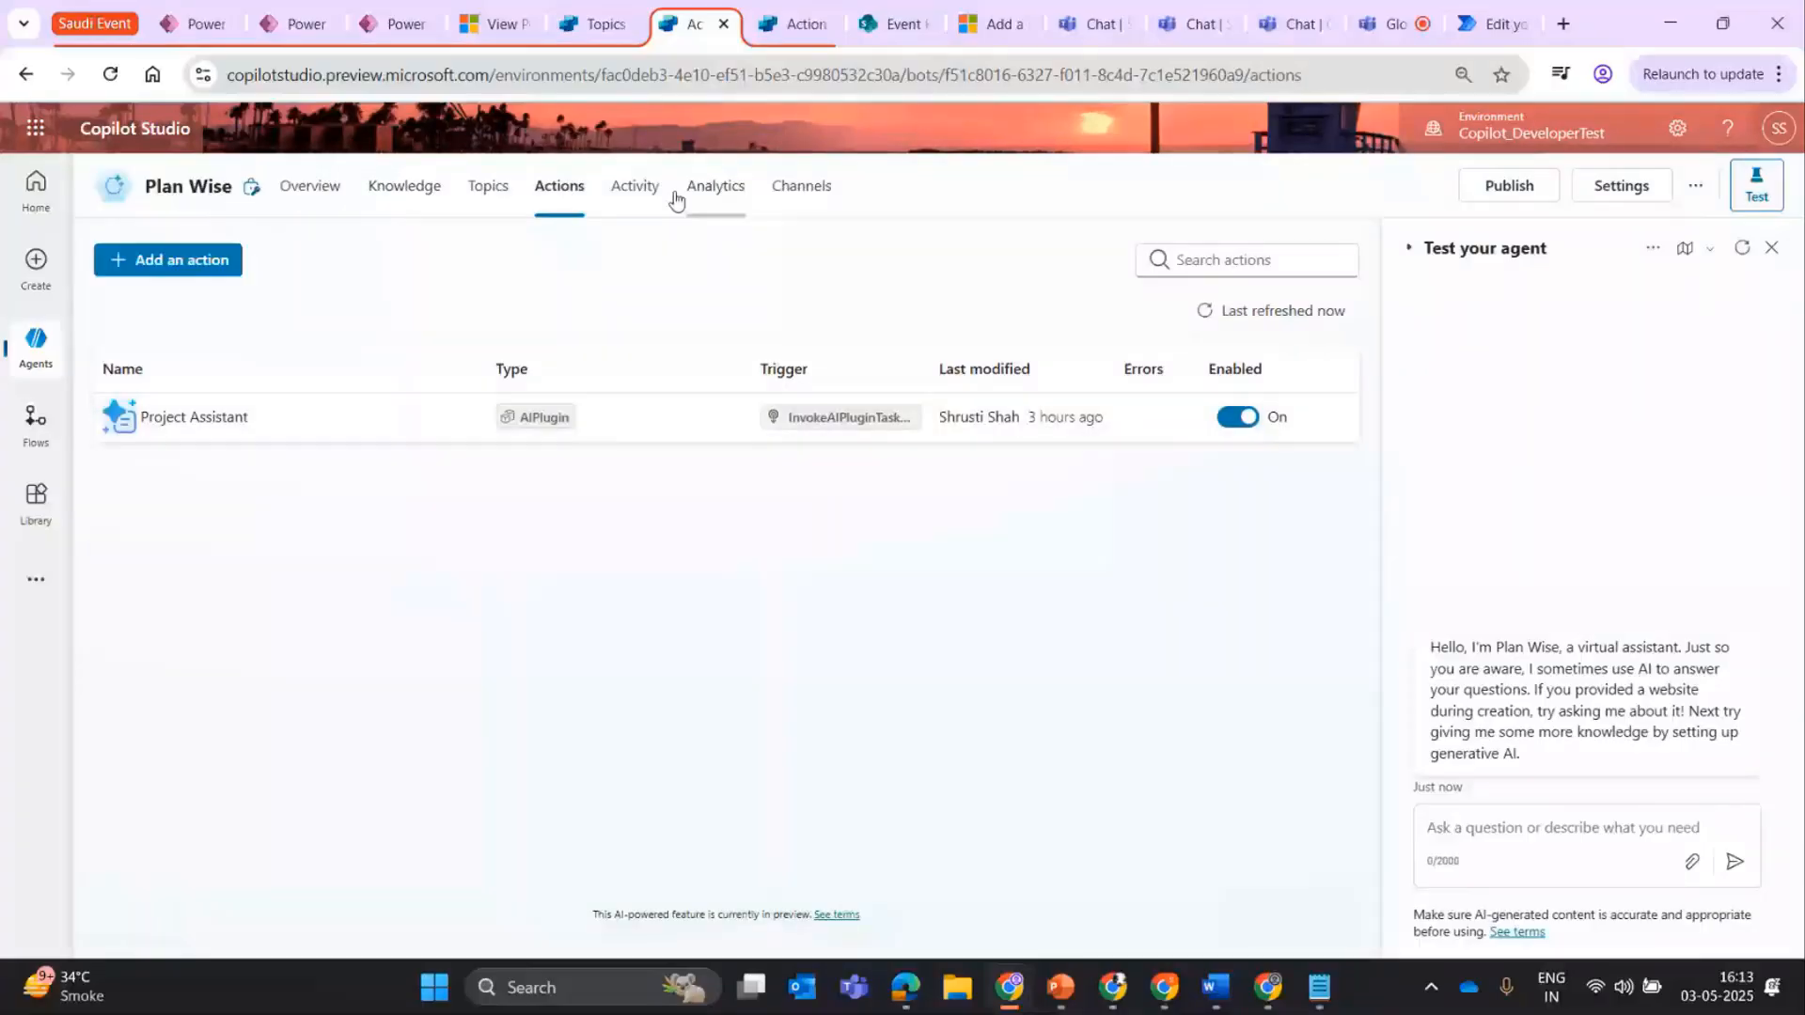
{"action": "left_click", "coordinate": [639, 188]}
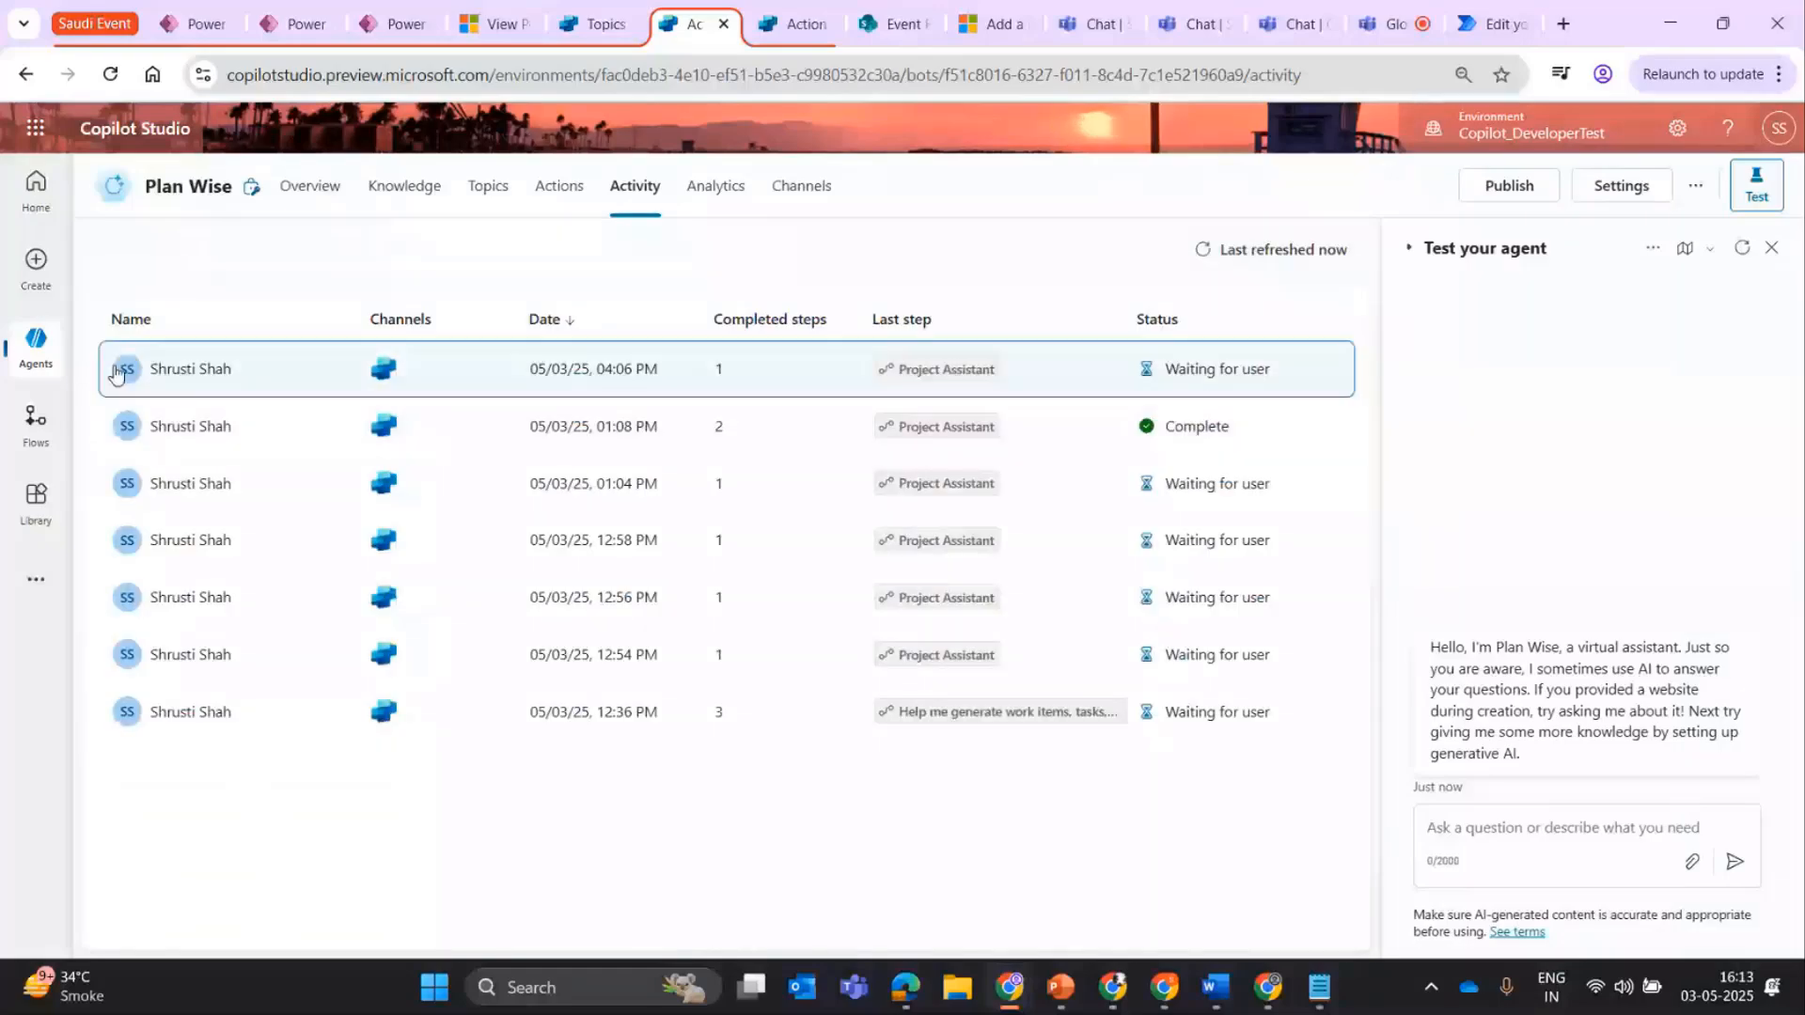
Open the 05/03/25 01:08 PM activity session and examine the user query and knowledge inputs of its second Project Assistant call.
{"action": "left_click", "coordinate": [116, 373]}
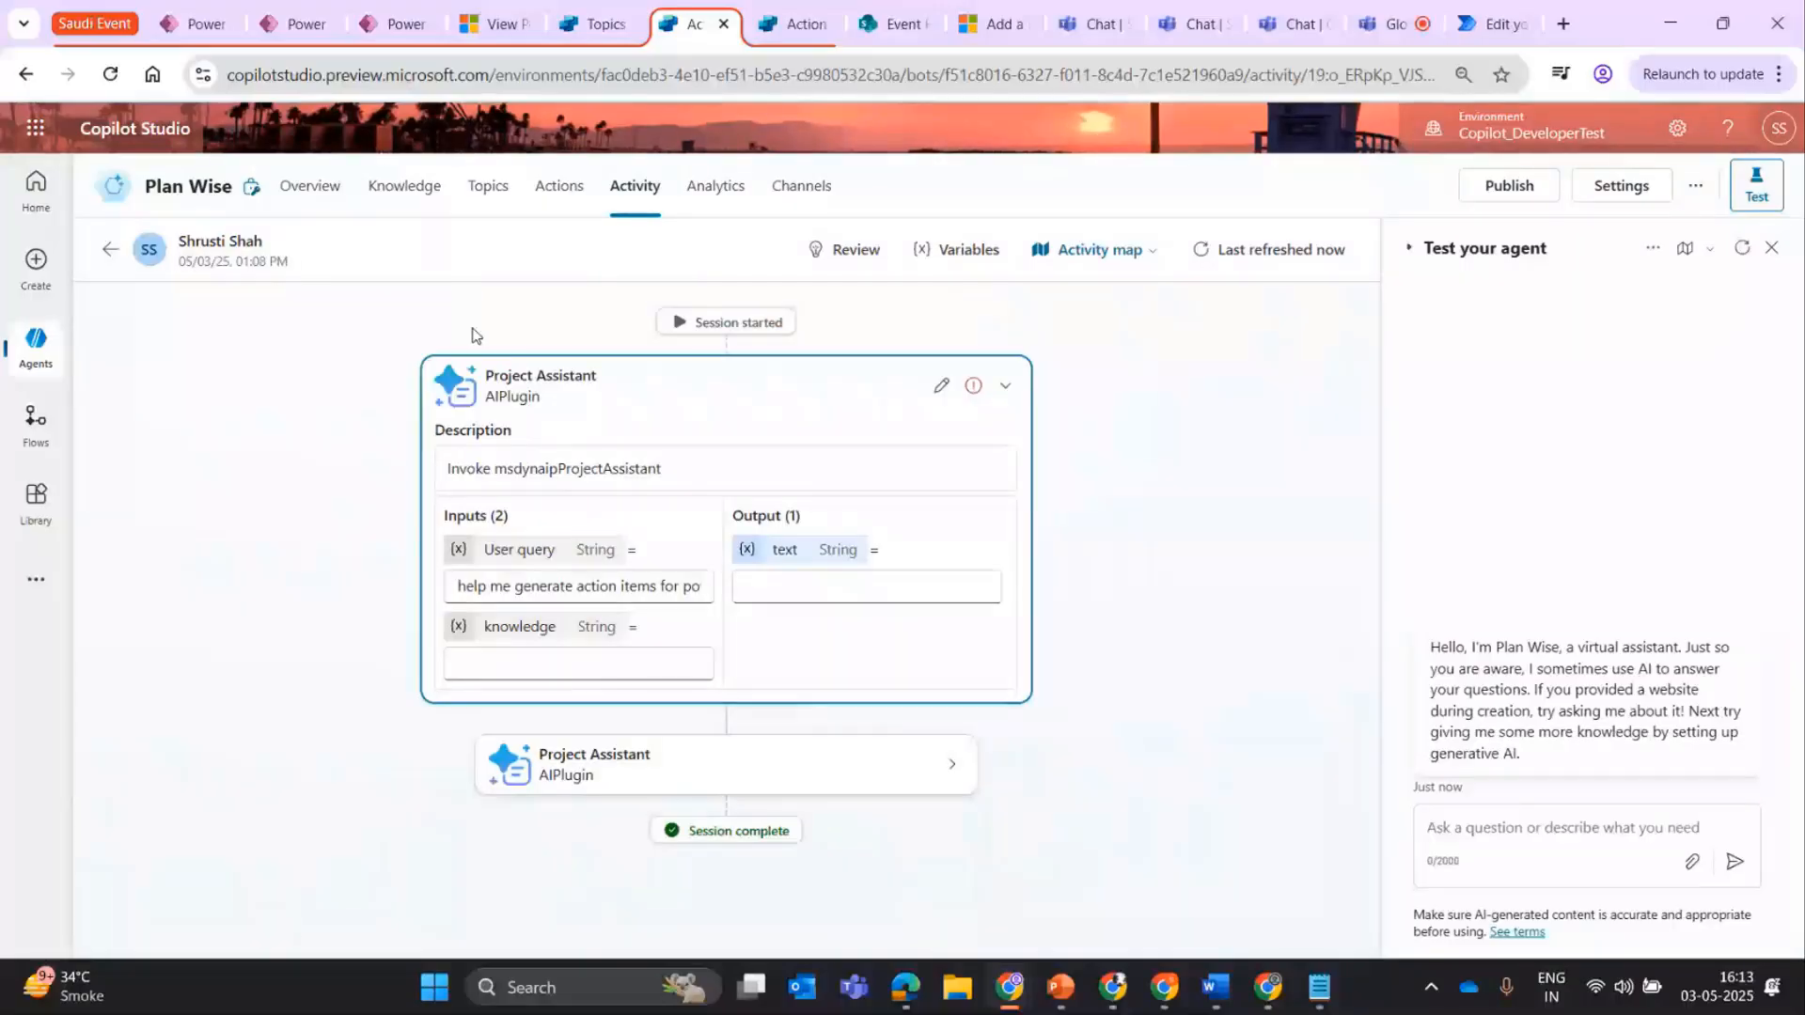
{"action": "left_click", "coordinate": [952, 762]}
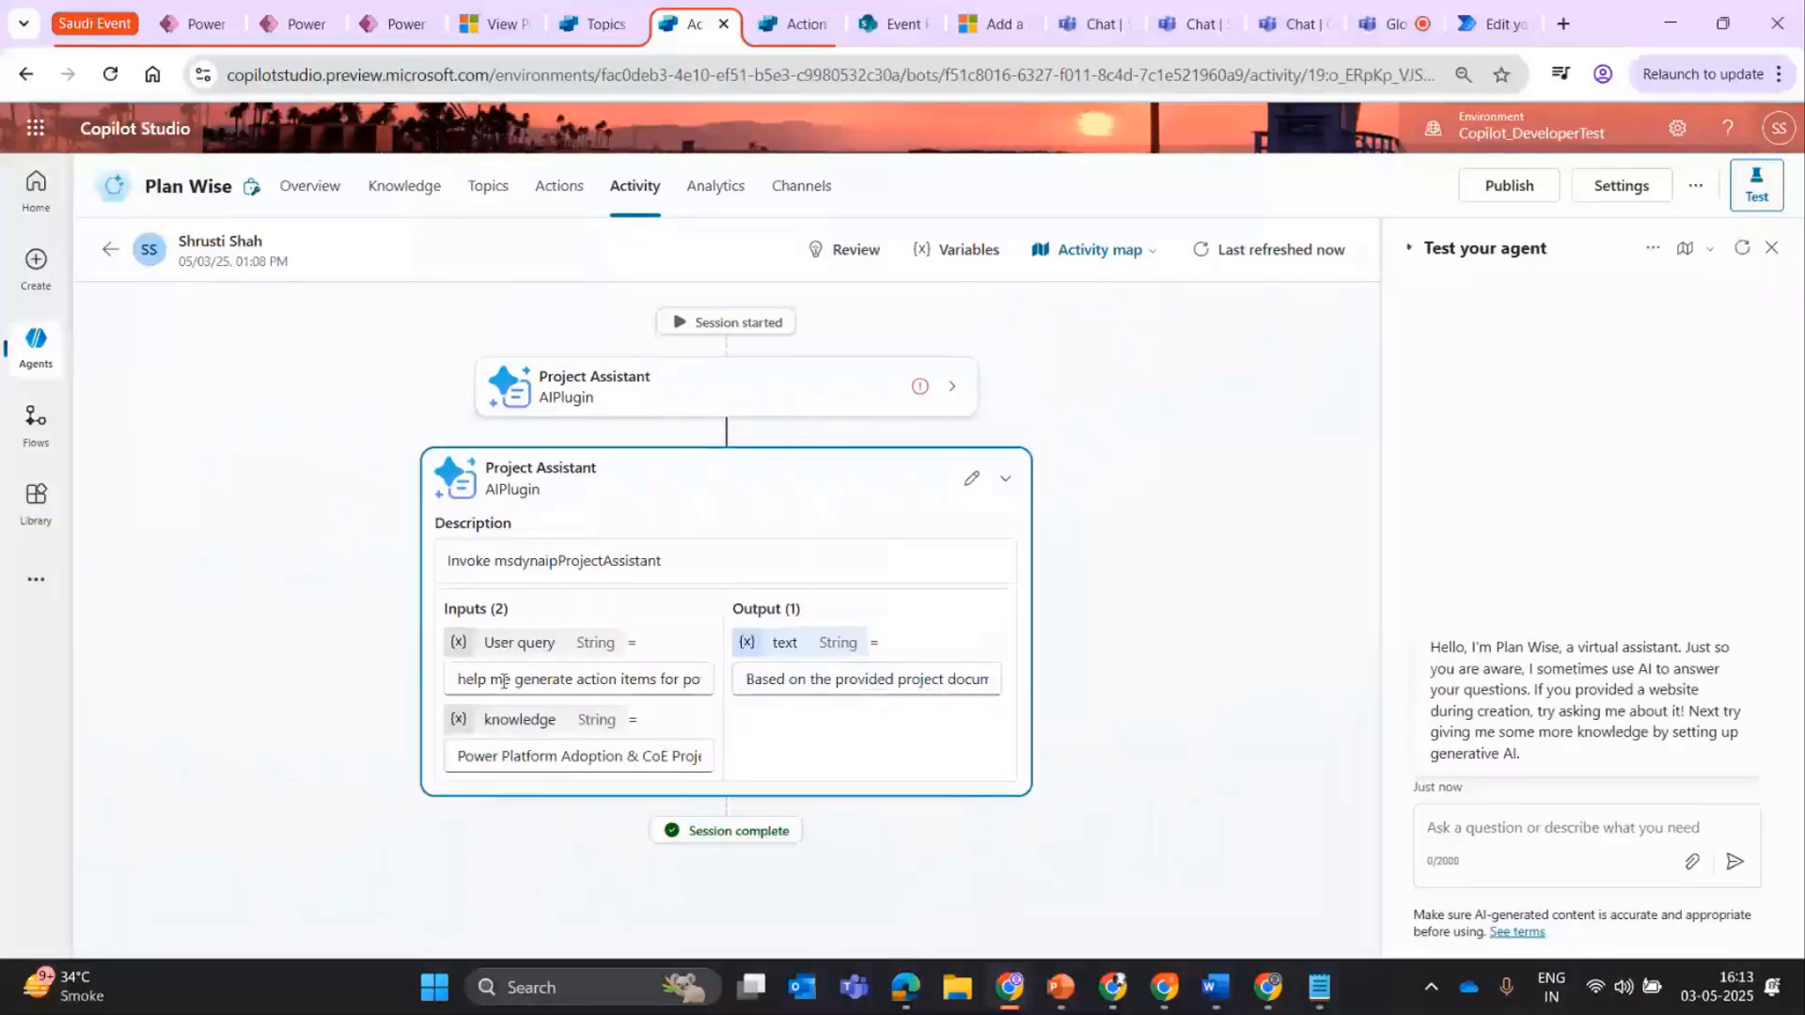
{"action": "triple_click", "coordinate": [572, 679]}
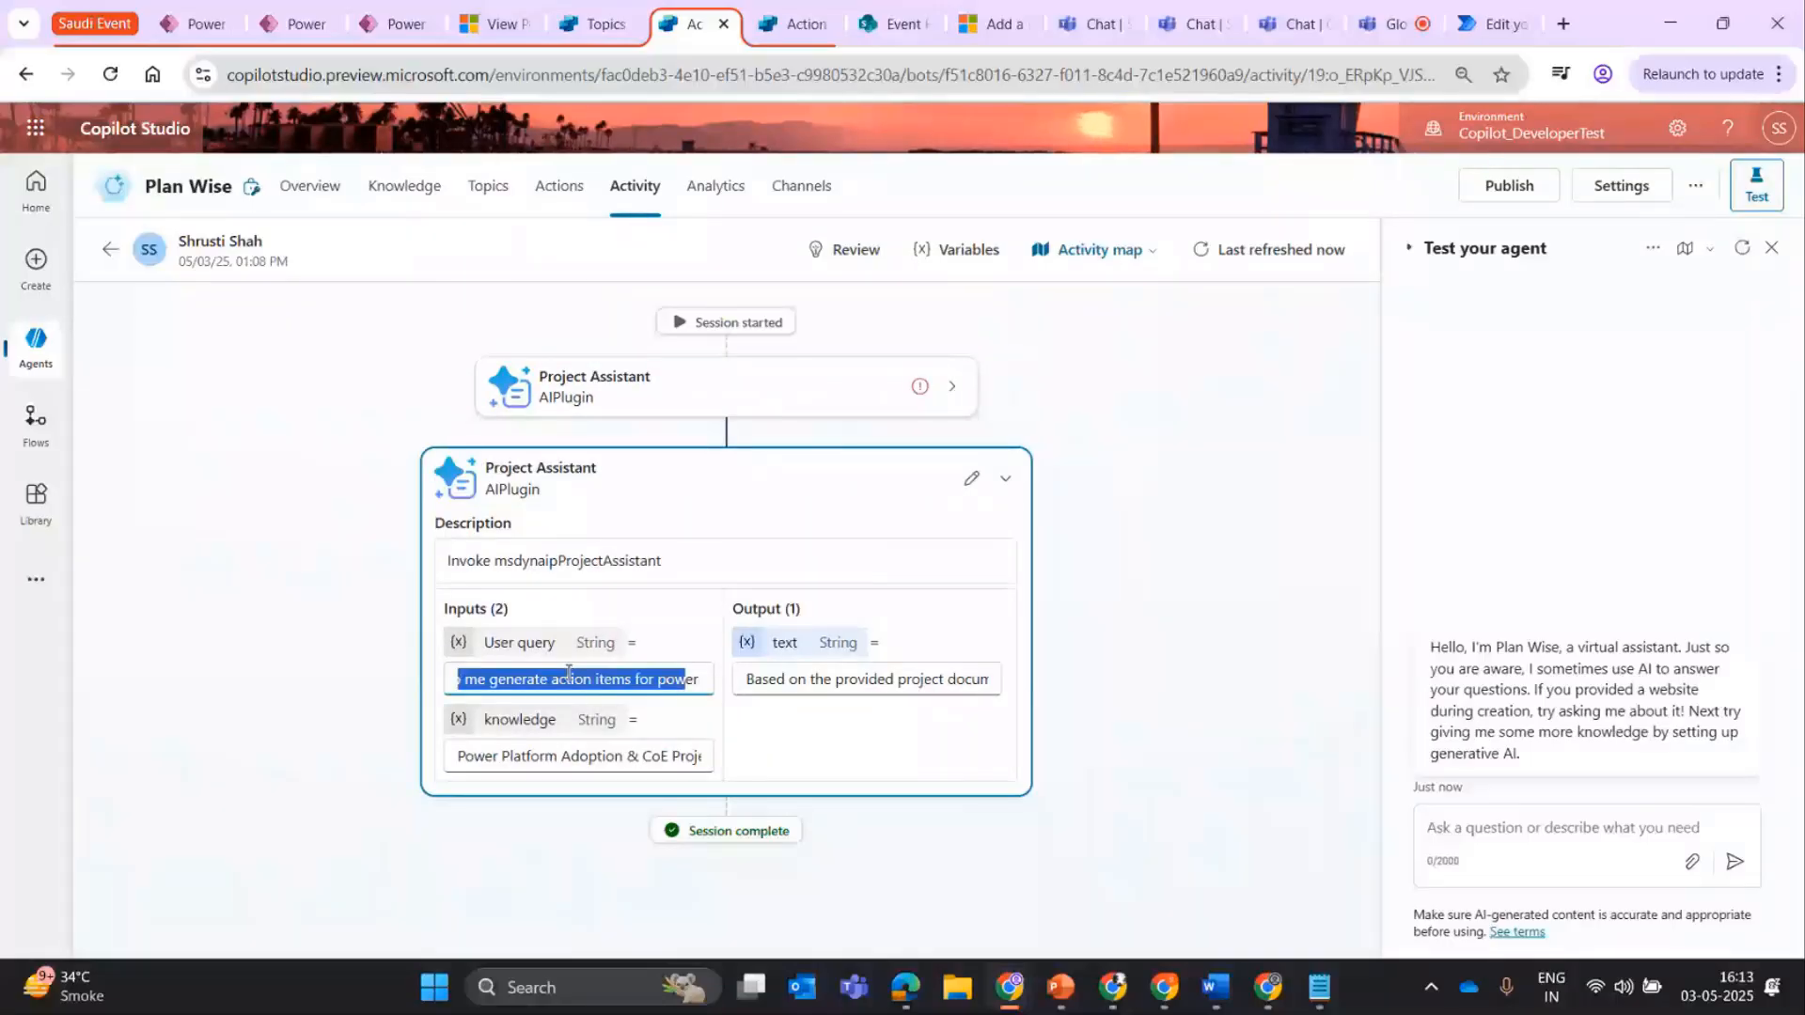
{"action": "left_click", "coordinate": [569, 674]}
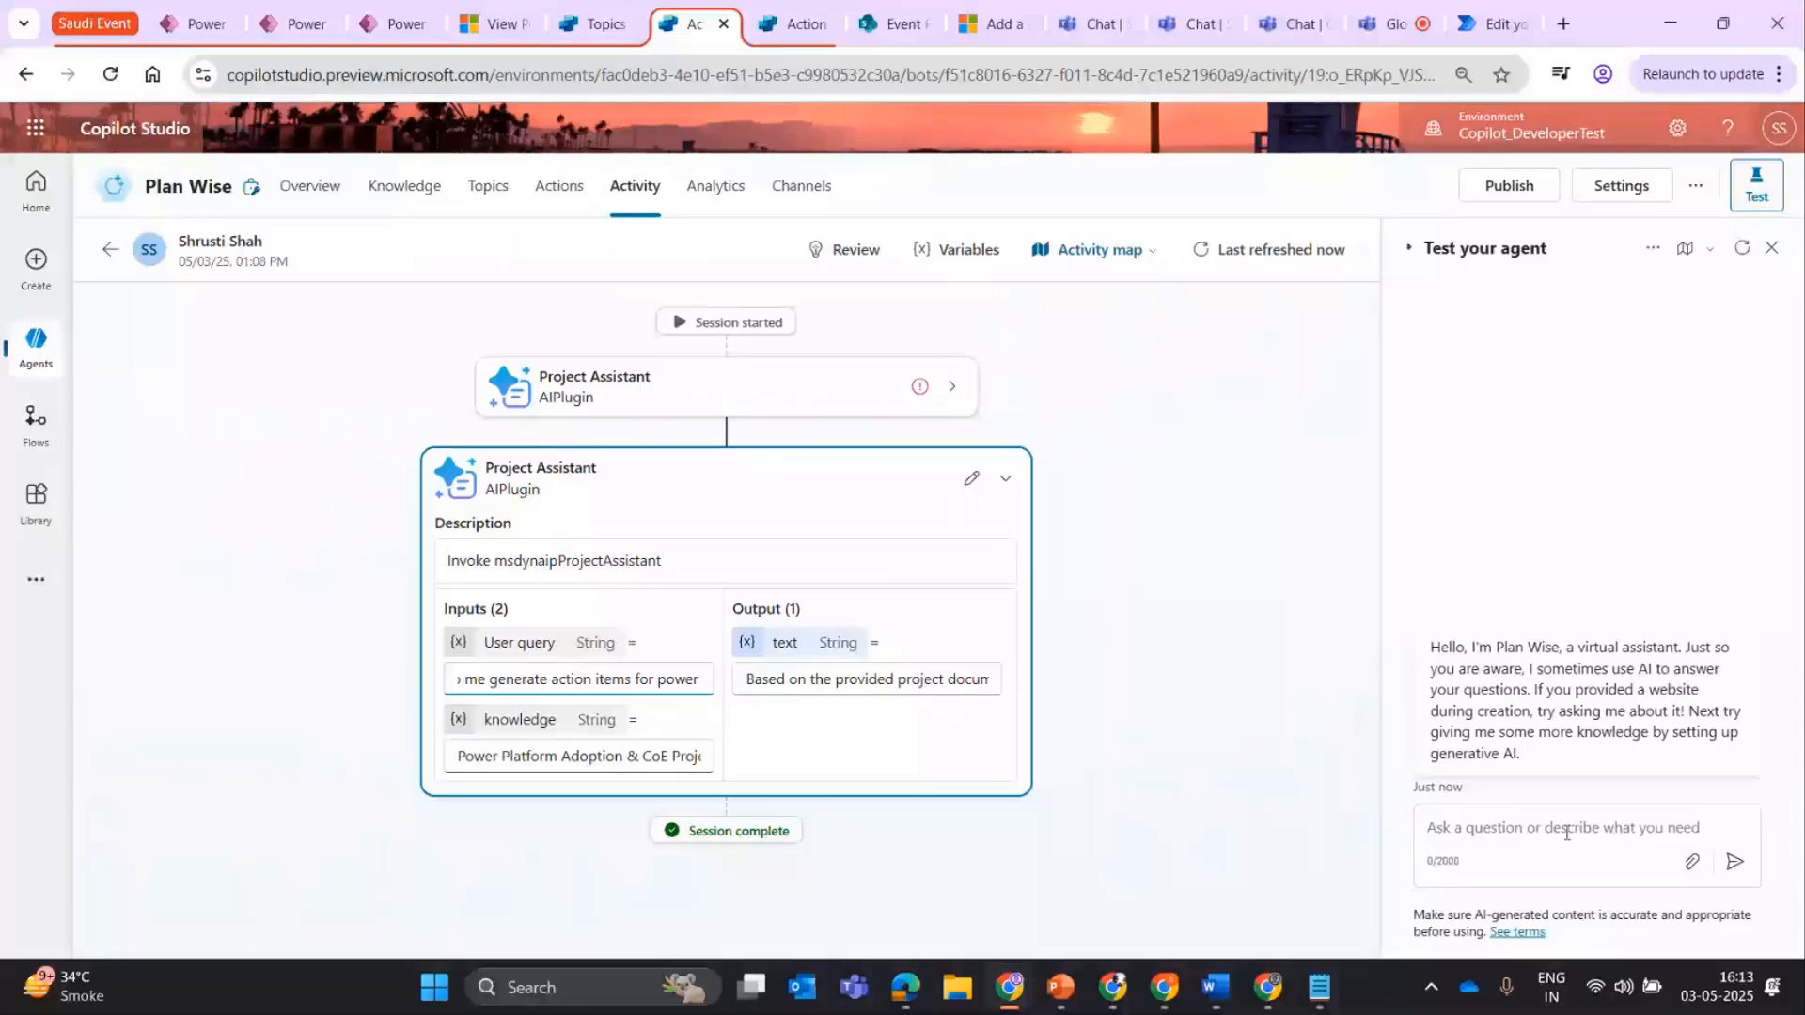
{"action": "triple_click", "coordinate": [638, 756]}
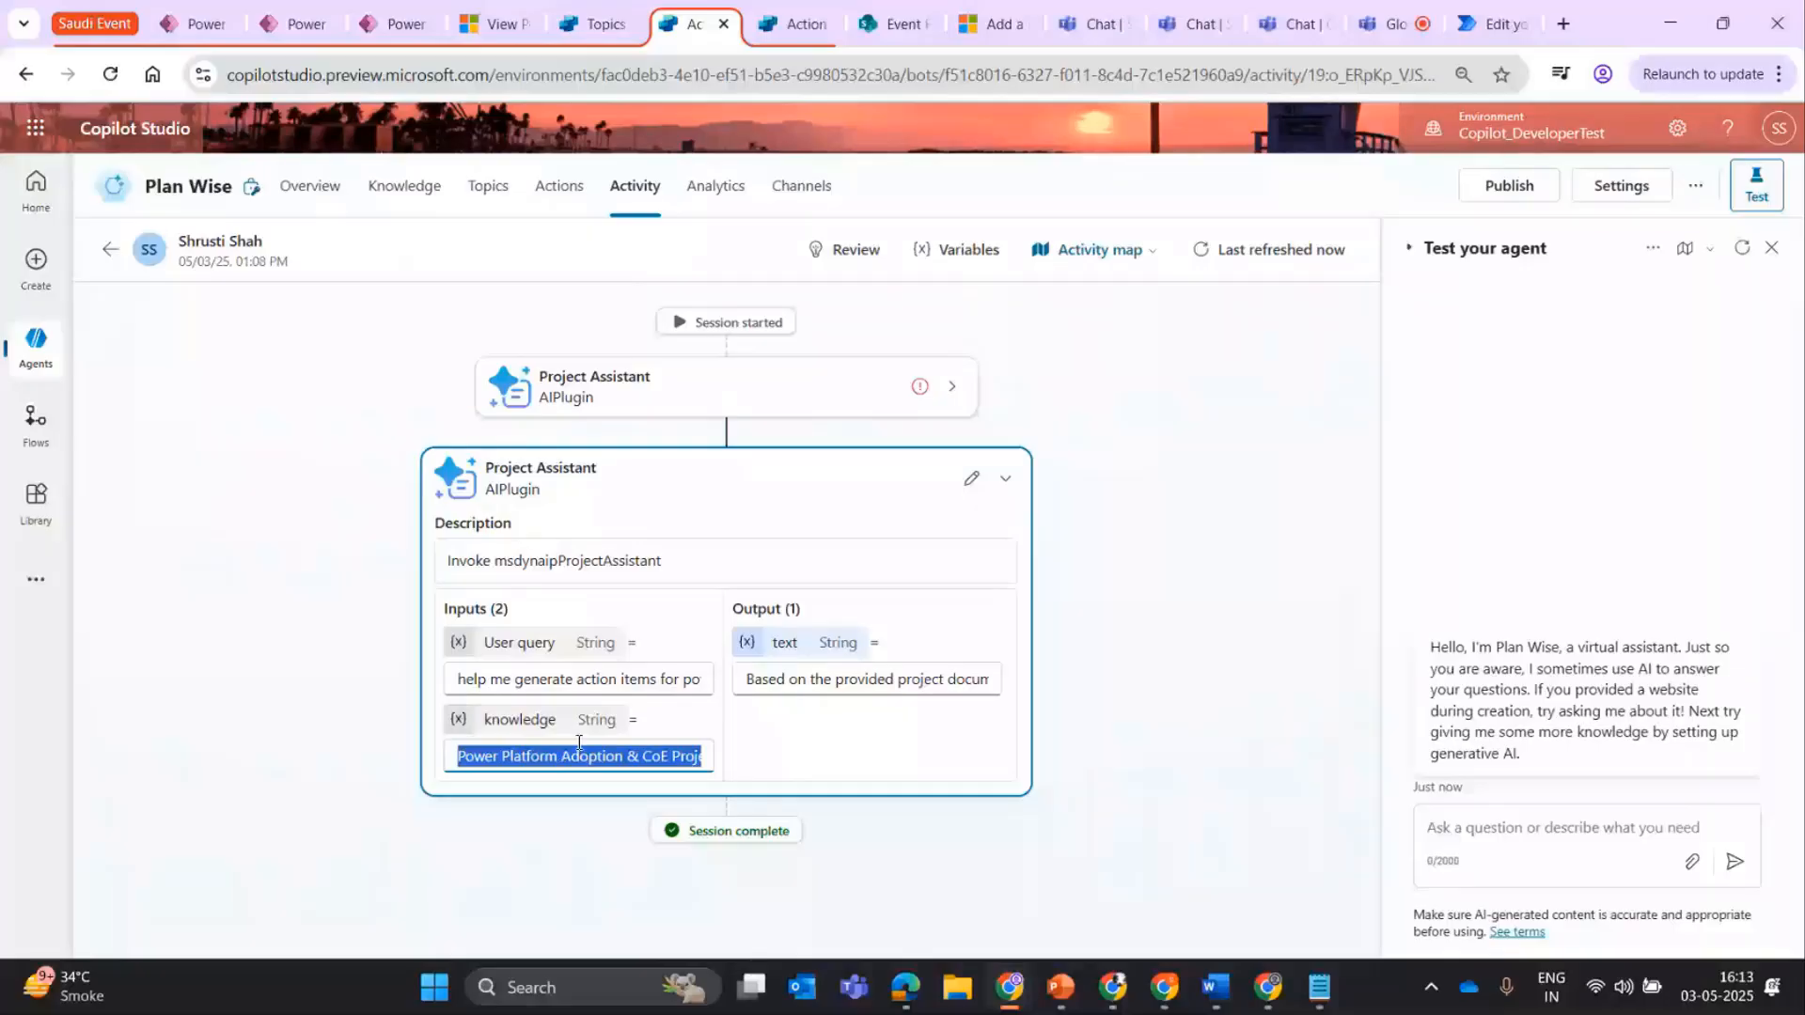
Copy the second Project Assistant call's text output into a Notepad document and enlarge the Notepad window.
{"action": "triple_click", "coordinate": [777, 679]}
{"action": "key", "text": "ctrl+c"}
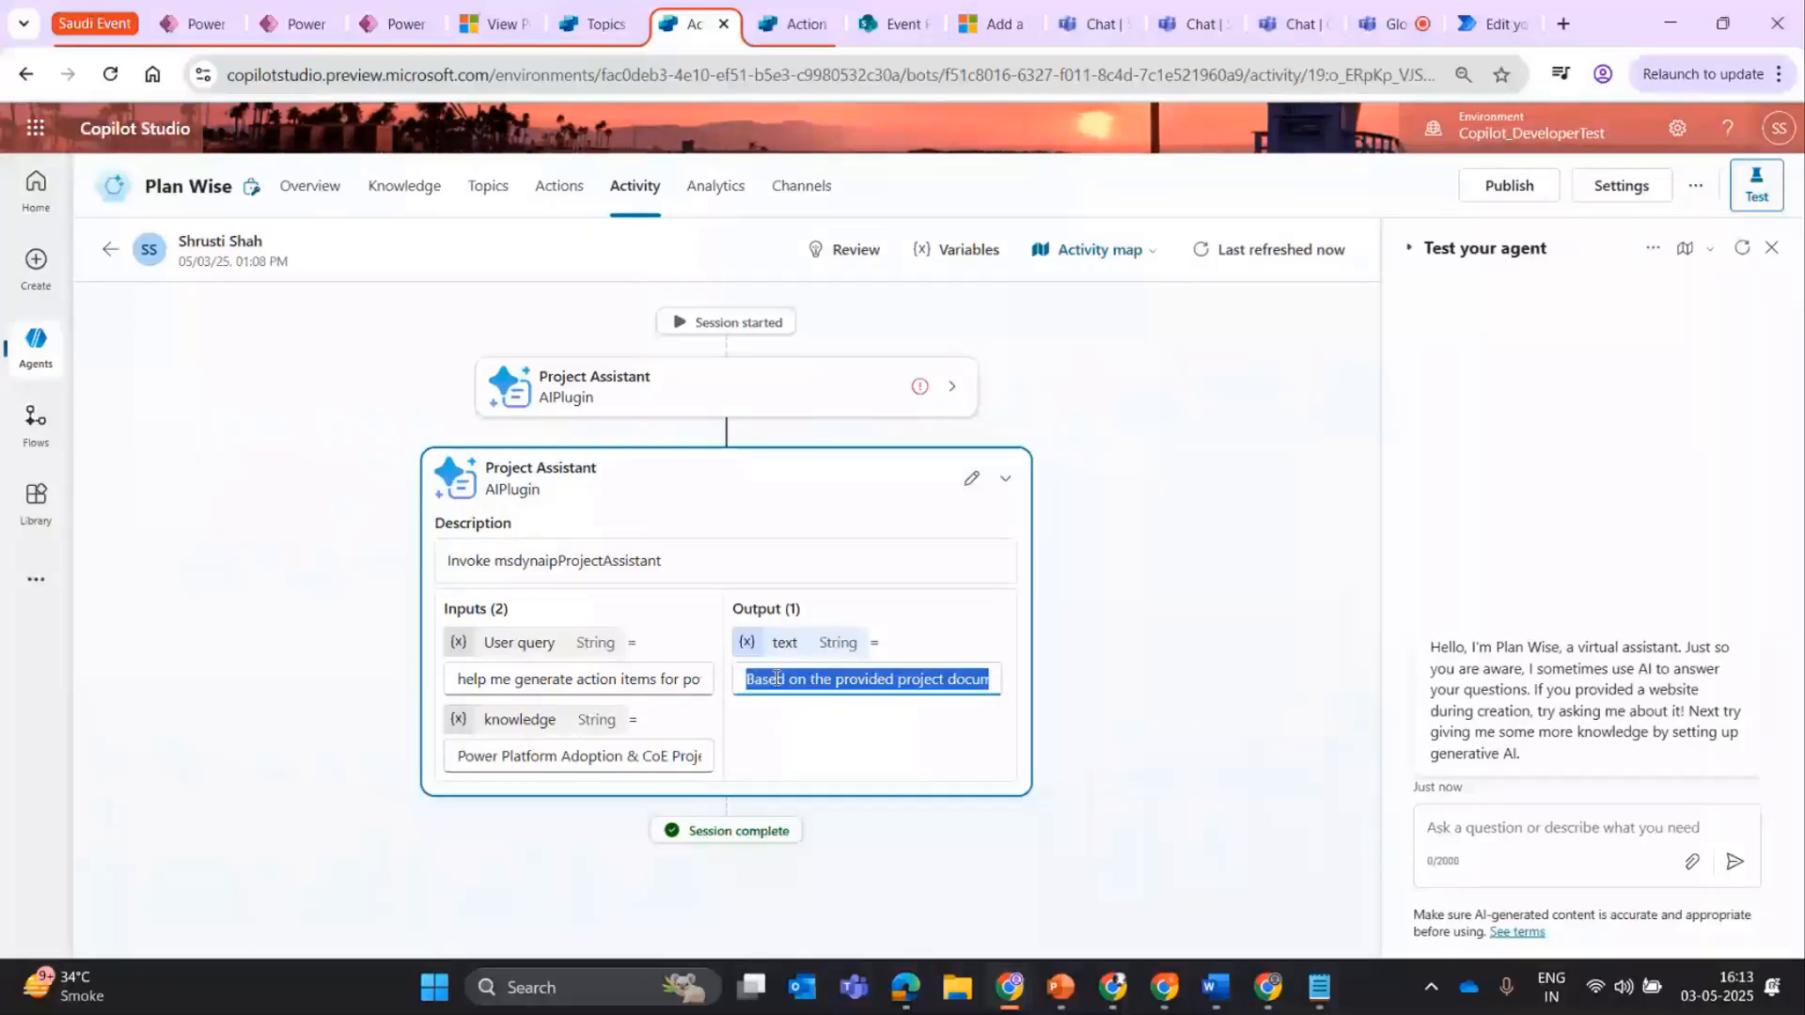
{"action": "left_click", "coordinate": [1319, 987]}
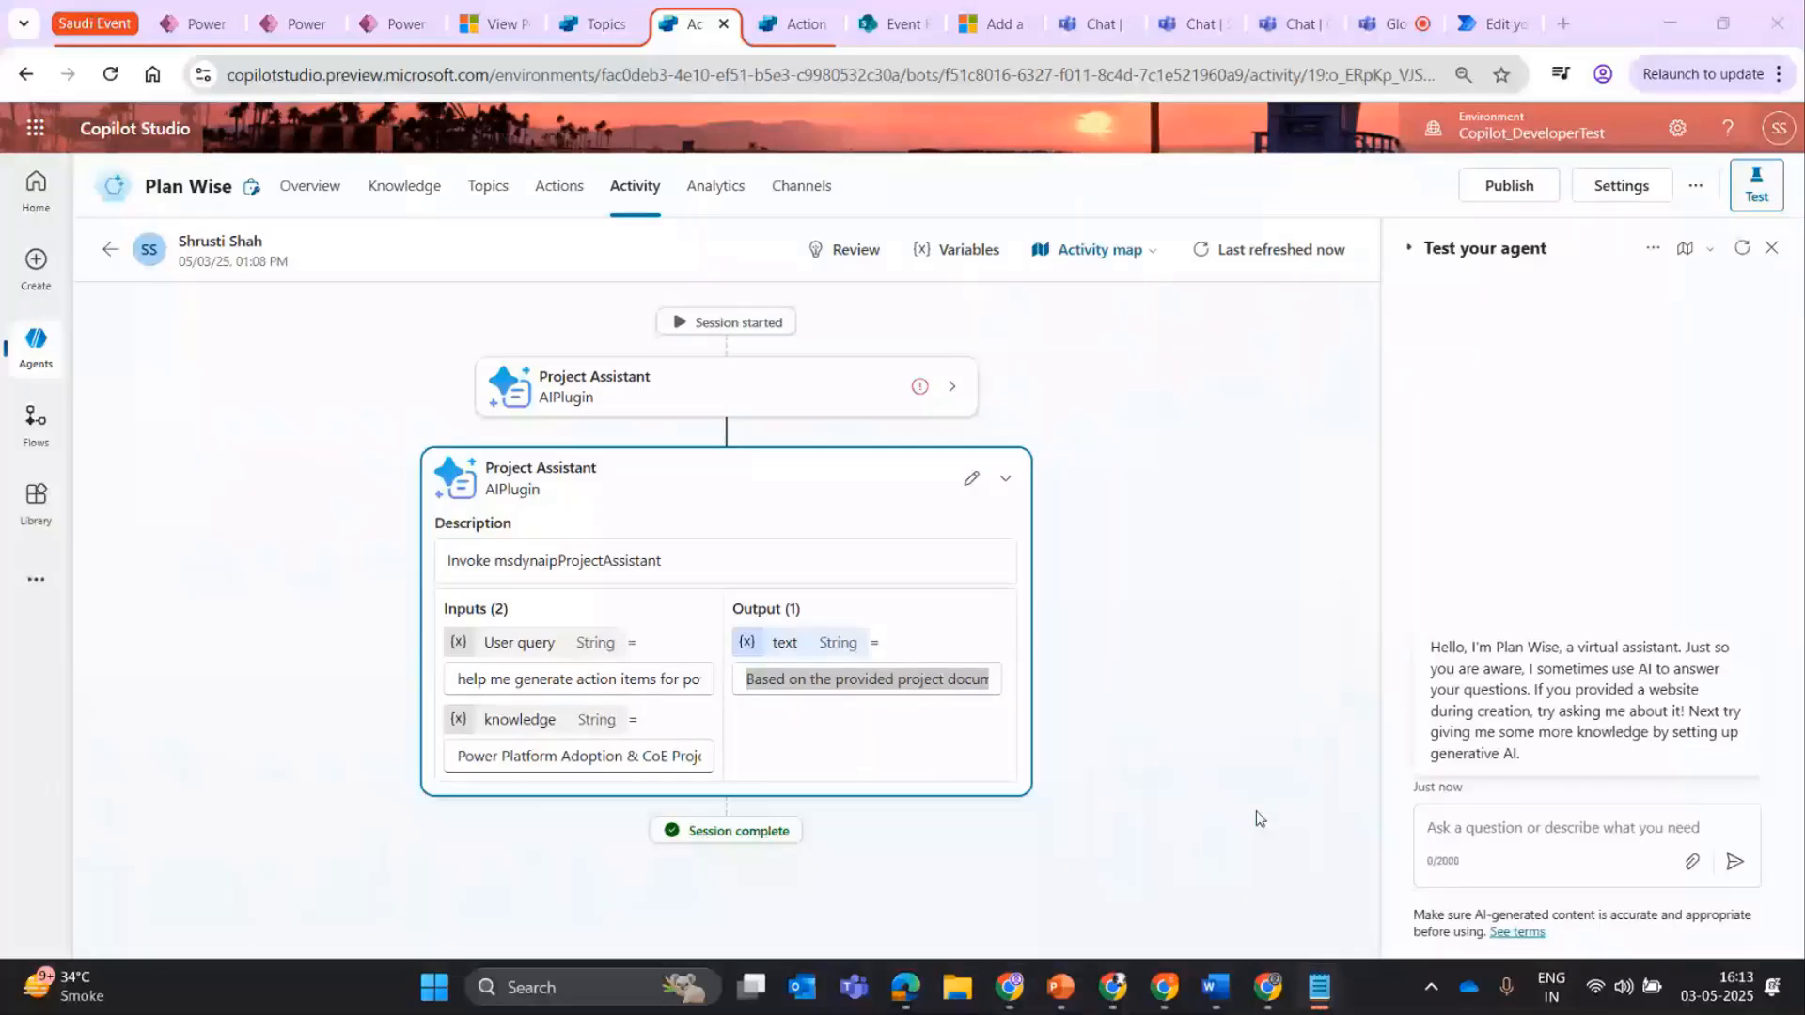
{"action": "left_click", "coordinate": [1240, 849]}
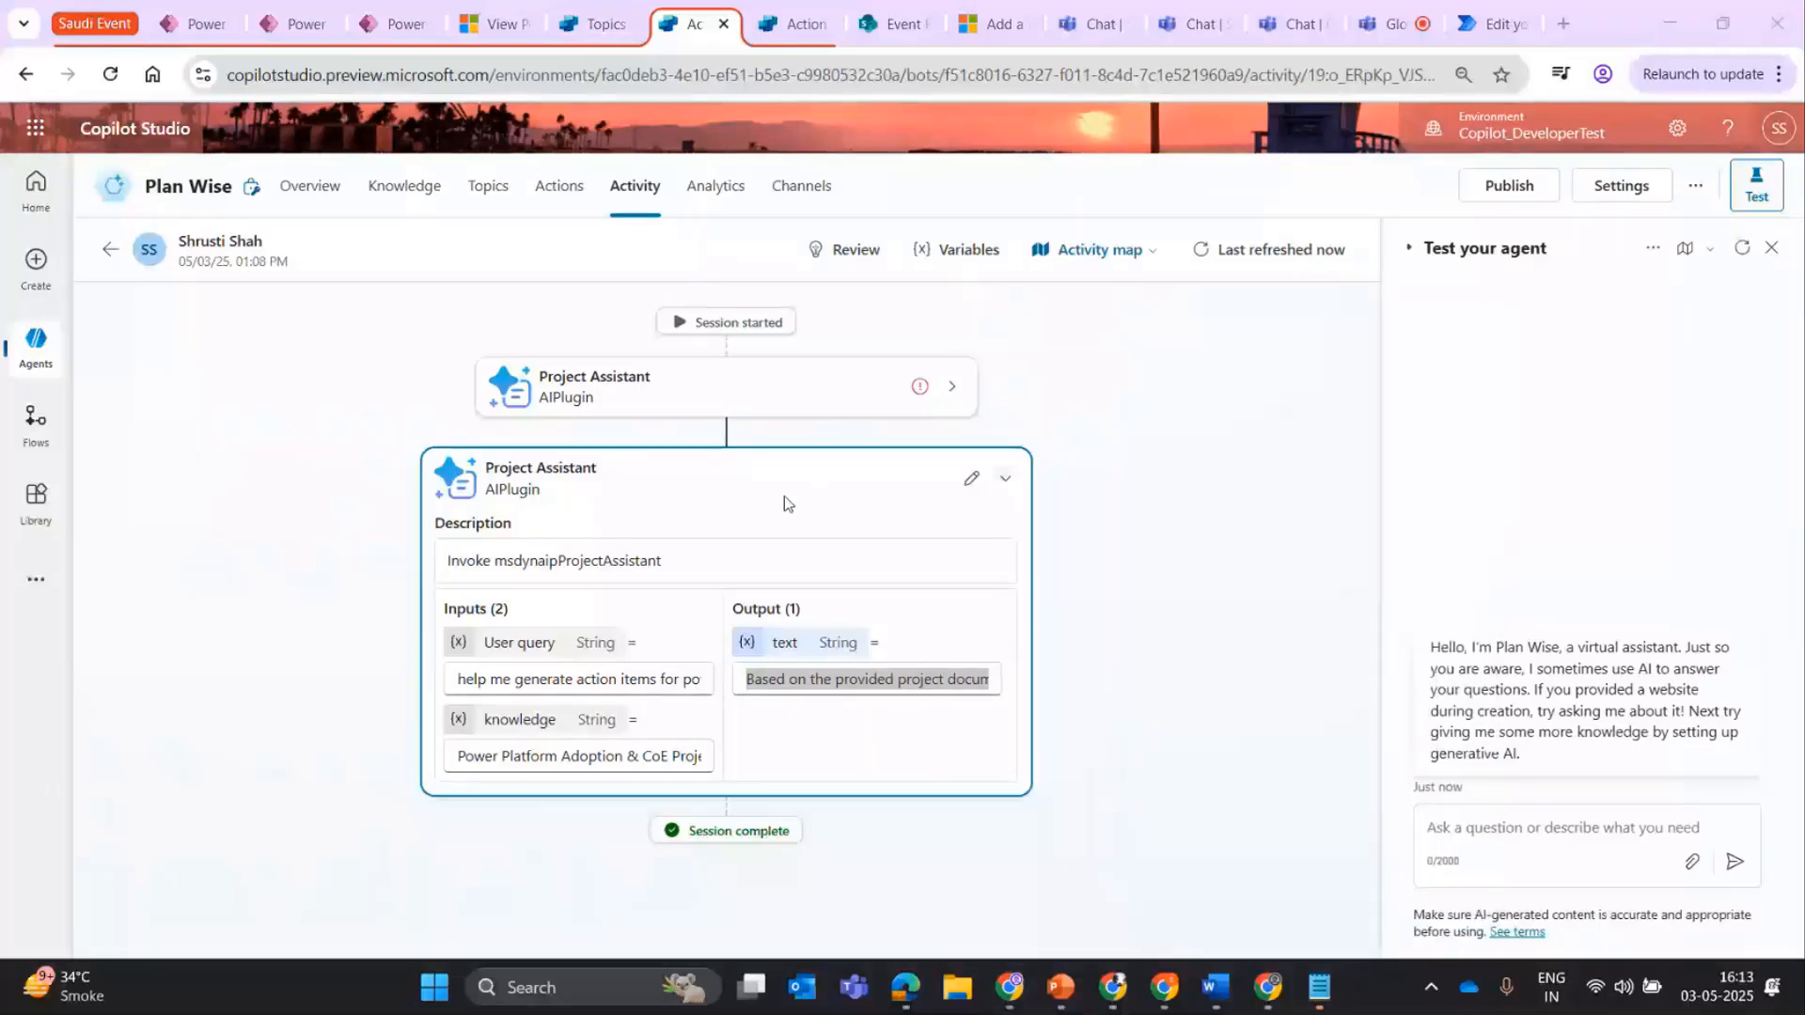
{"action": "key", "text": "ctrl+v"}
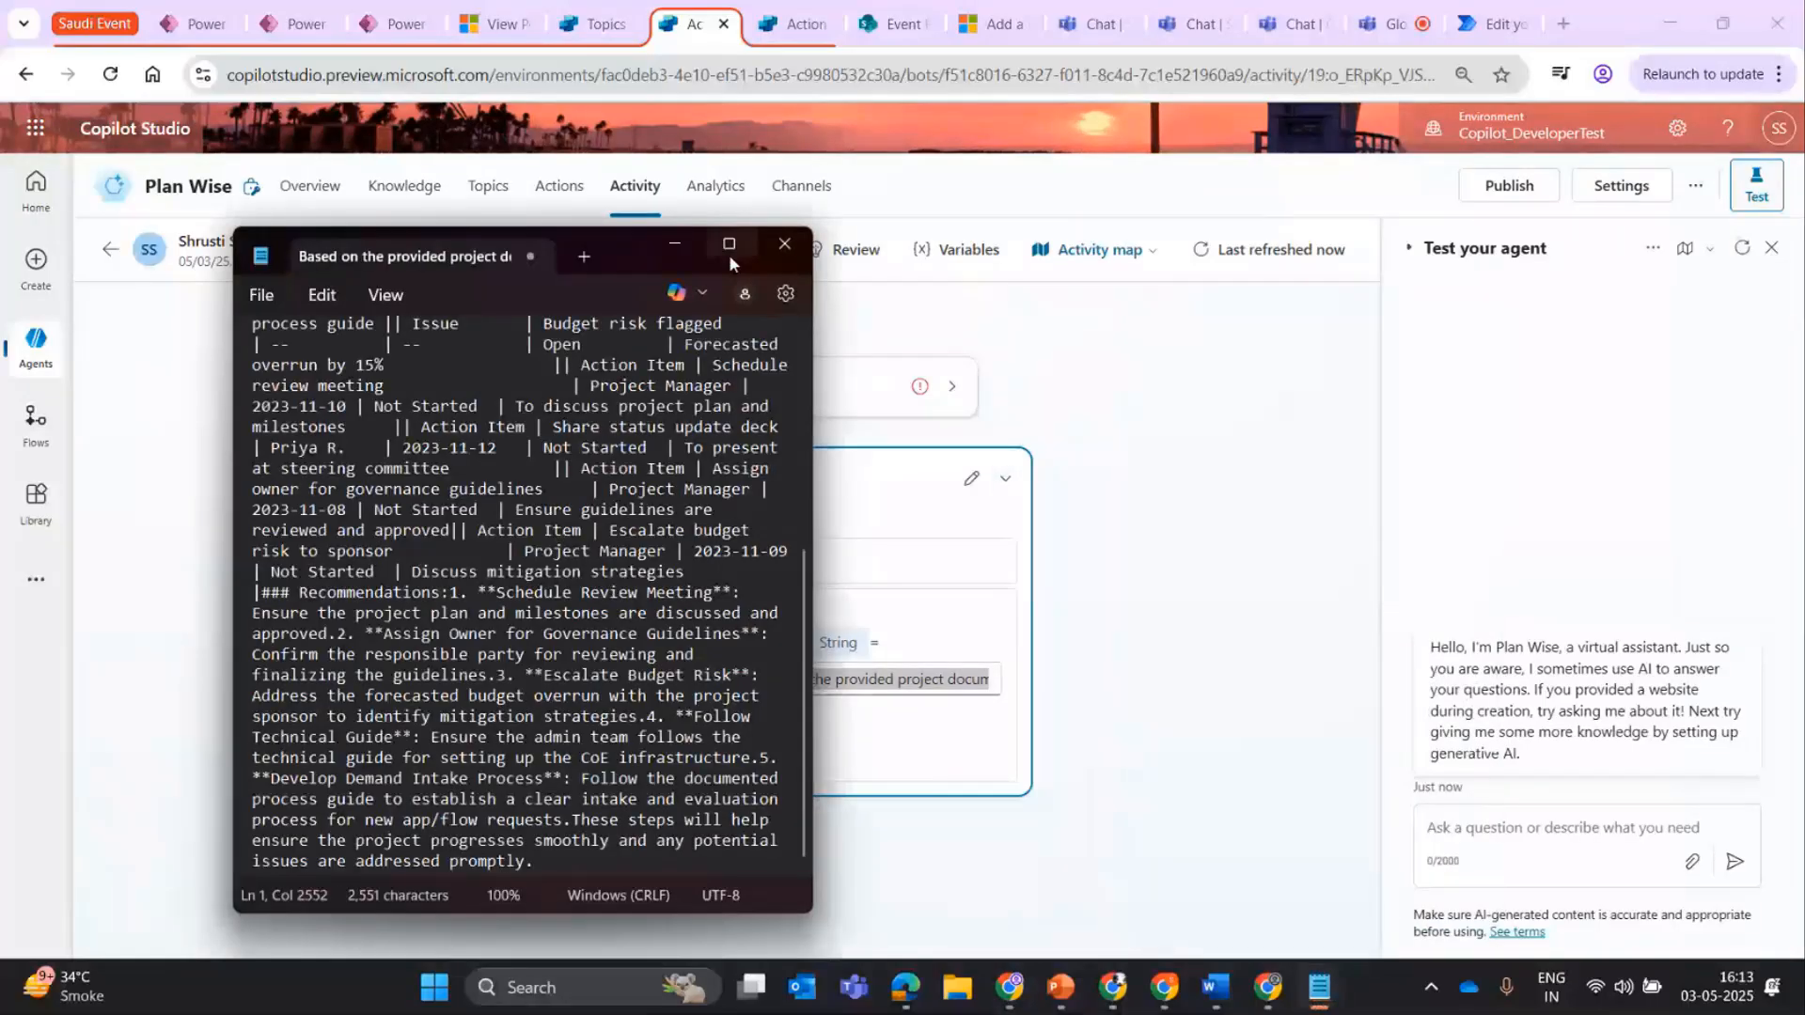
{"action": "left_click", "coordinate": [729, 247]}
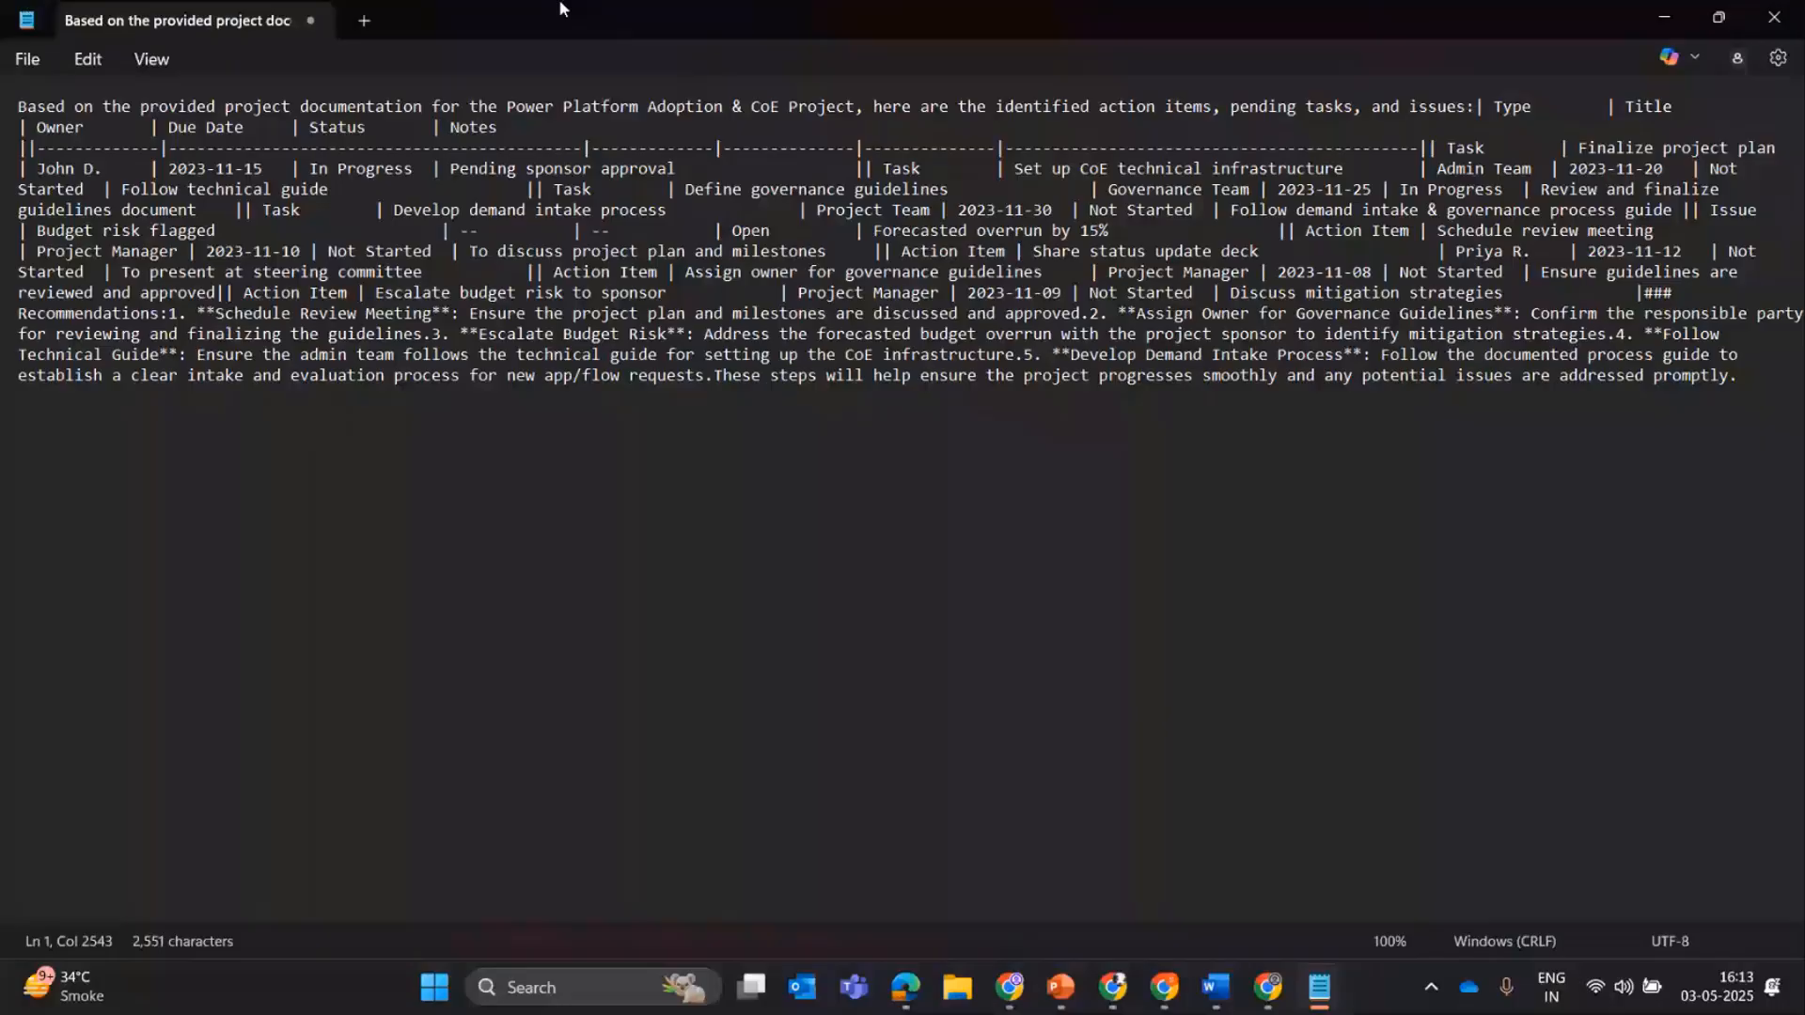
Read through the pasted action items and recommendations in Notepad, and return to Copilot Studio.
{"action": "left_click", "coordinate": [298, 147]}
{"action": "left_click_drag", "start_coordinate": [299, 148], "coordinate": [480, 167]}
{"action": "left_click", "coordinate": [554, 148]}
{"action": "left_click_drag", "start_coordinate": [1616, 354], "coordinate": [1740, 375]}
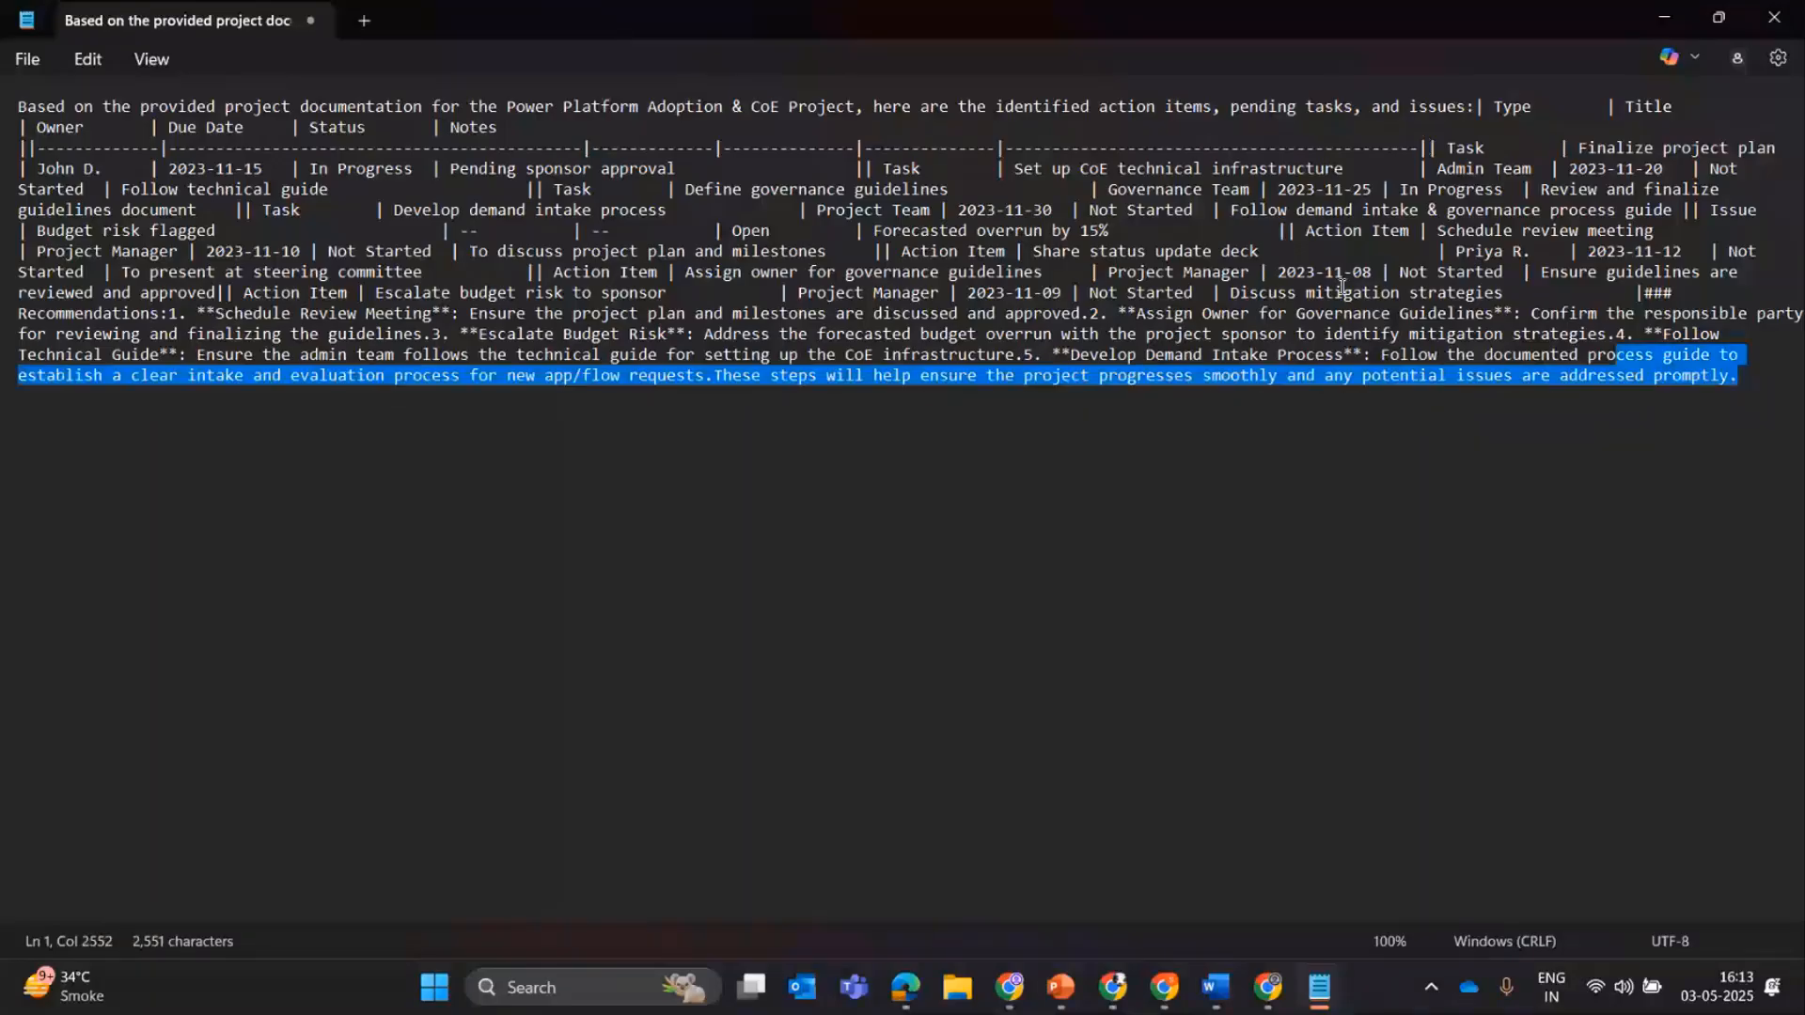
{"action": "key", "text": "ctrl+a"}
{"action": "left_click", "coordinate": [1662, 17]}
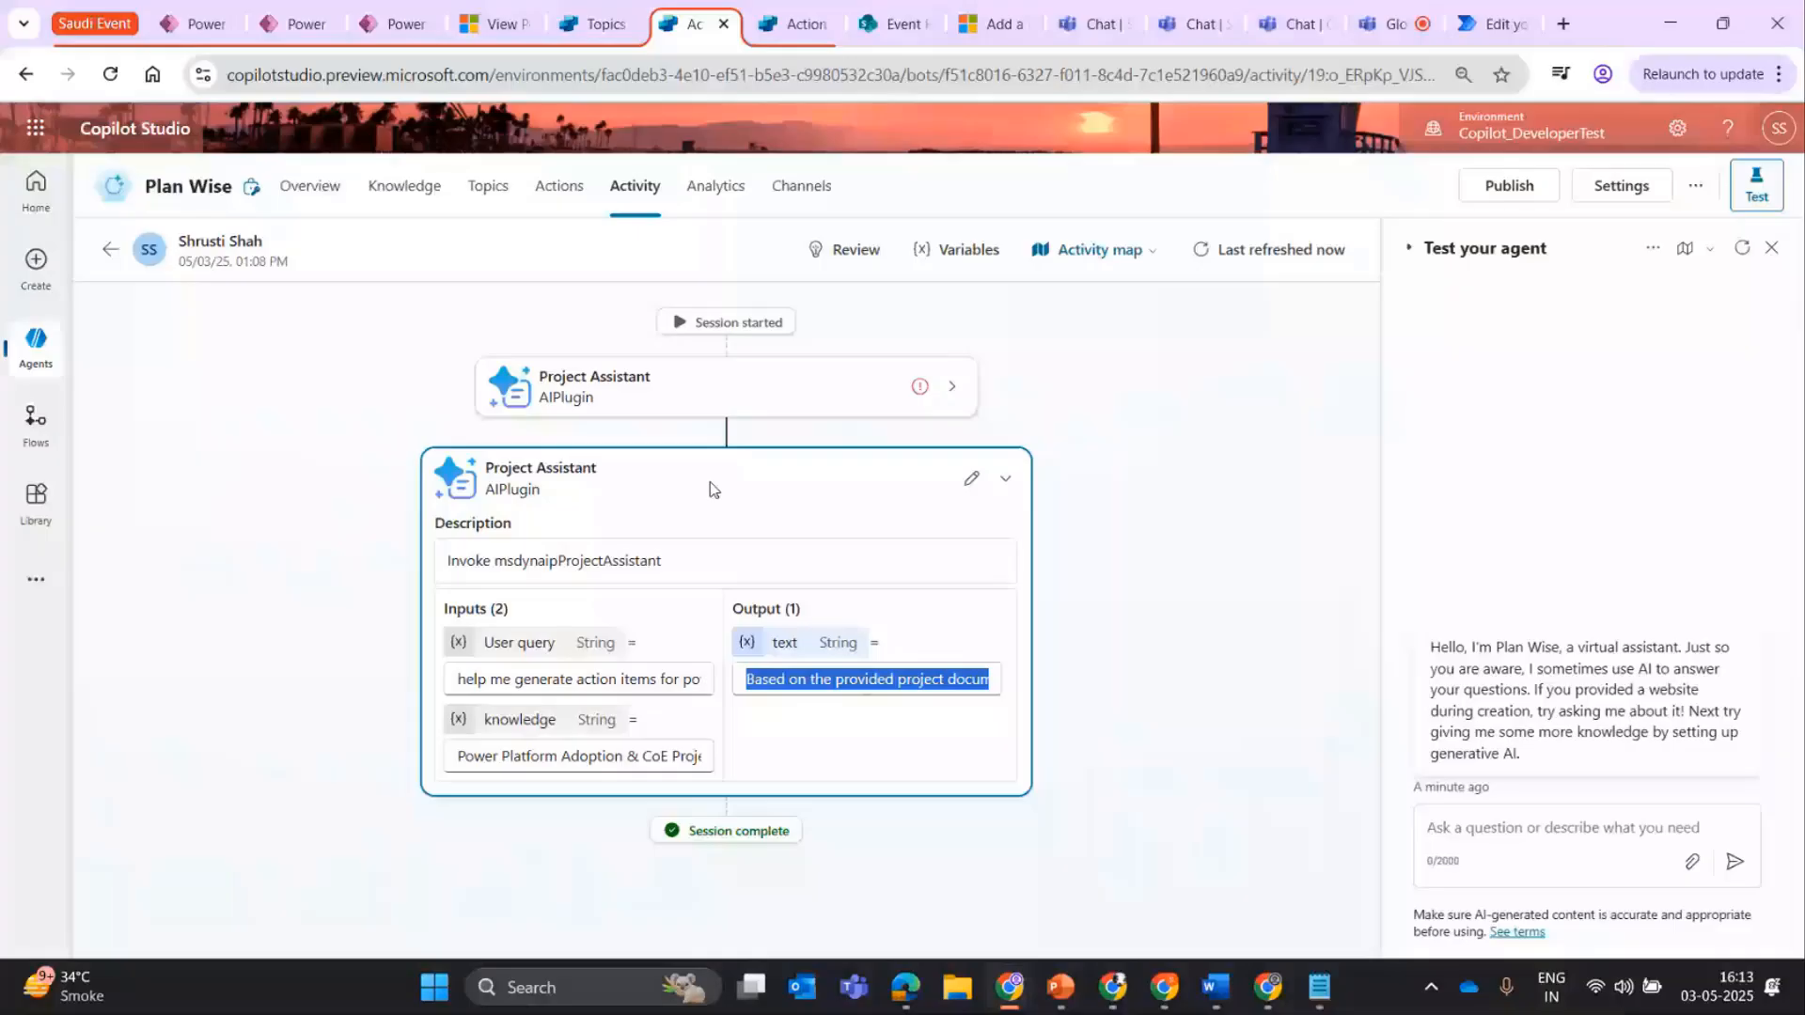
Highlight the general instructions for invoking the Project Assistant action and filling its inputs, and review the agent's knowledge files.
{"action": "left_click", "coordinate": [305, 215]}
{"action": "left_click_drag", "start_coordinate": [237, 745], "coordinate": [647, 895]}
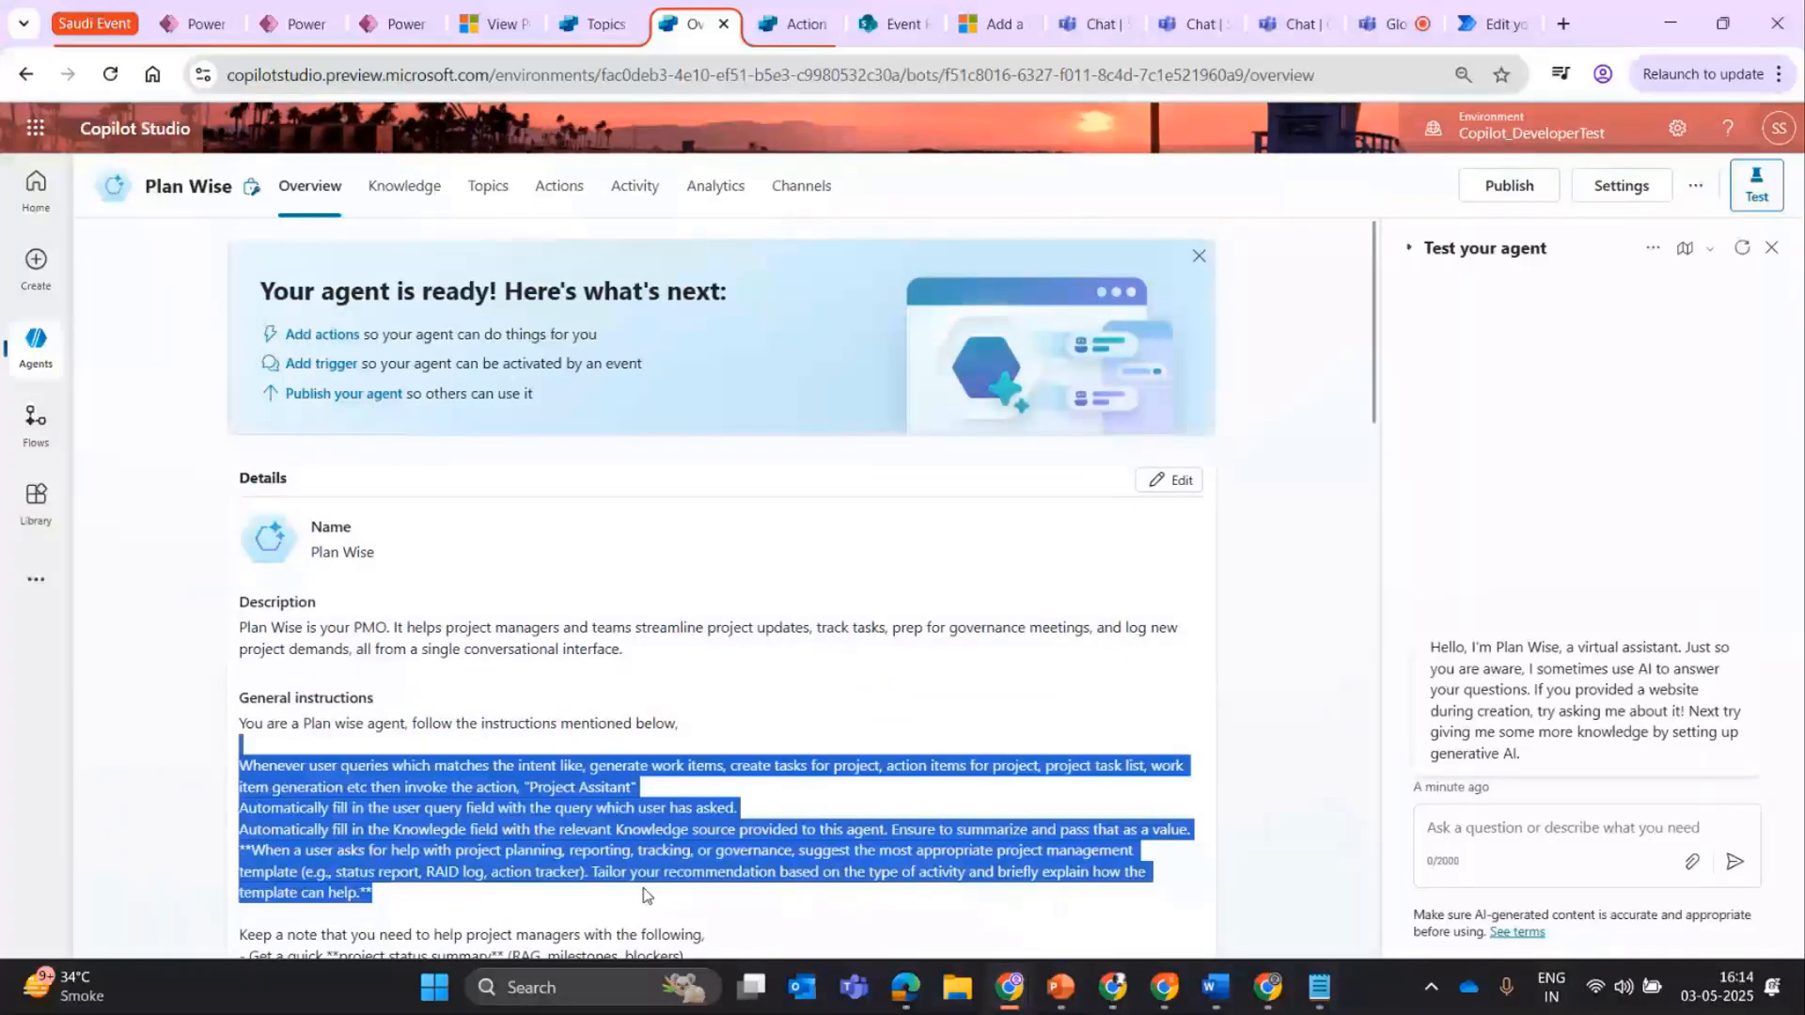
{"action": "scroll", "coordinate": [630, 357], "scroll_direction": "down", "scroll_amount": 6}
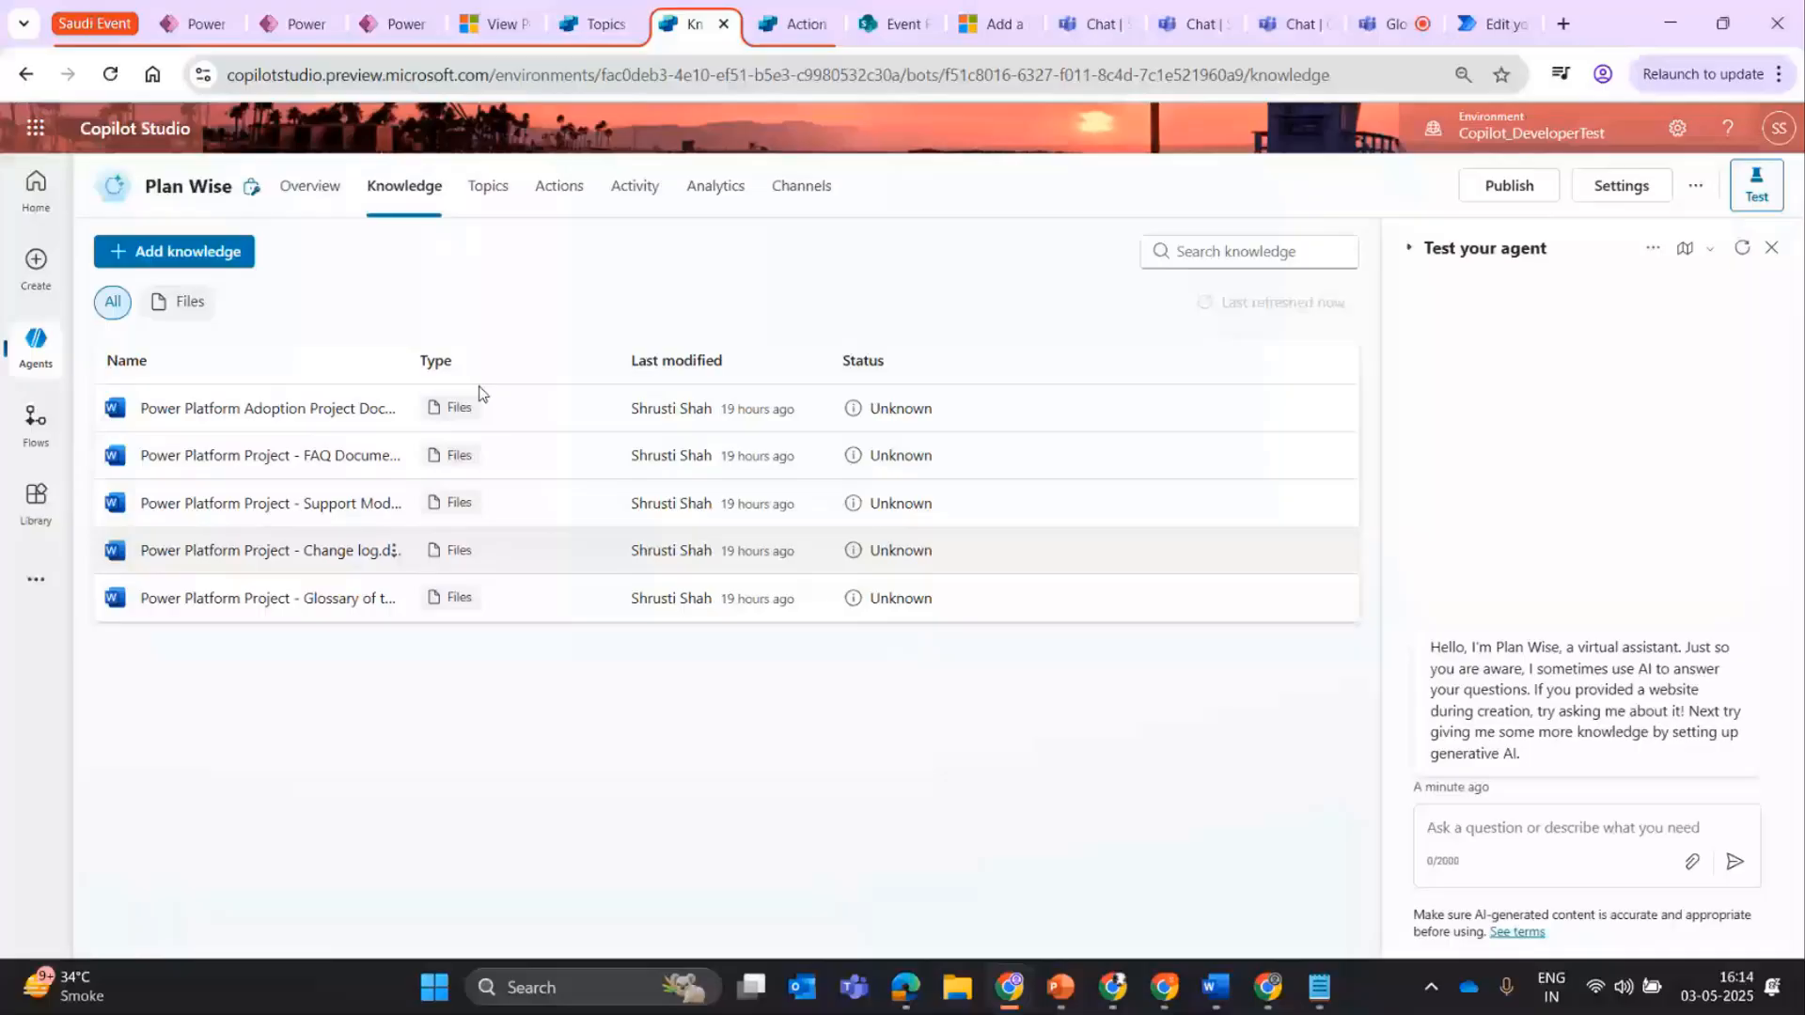
Look through the Plan Wise agent's overview, actions, activity history and analytics.
{"action": "left_click", "coordinate": [310, 187]}
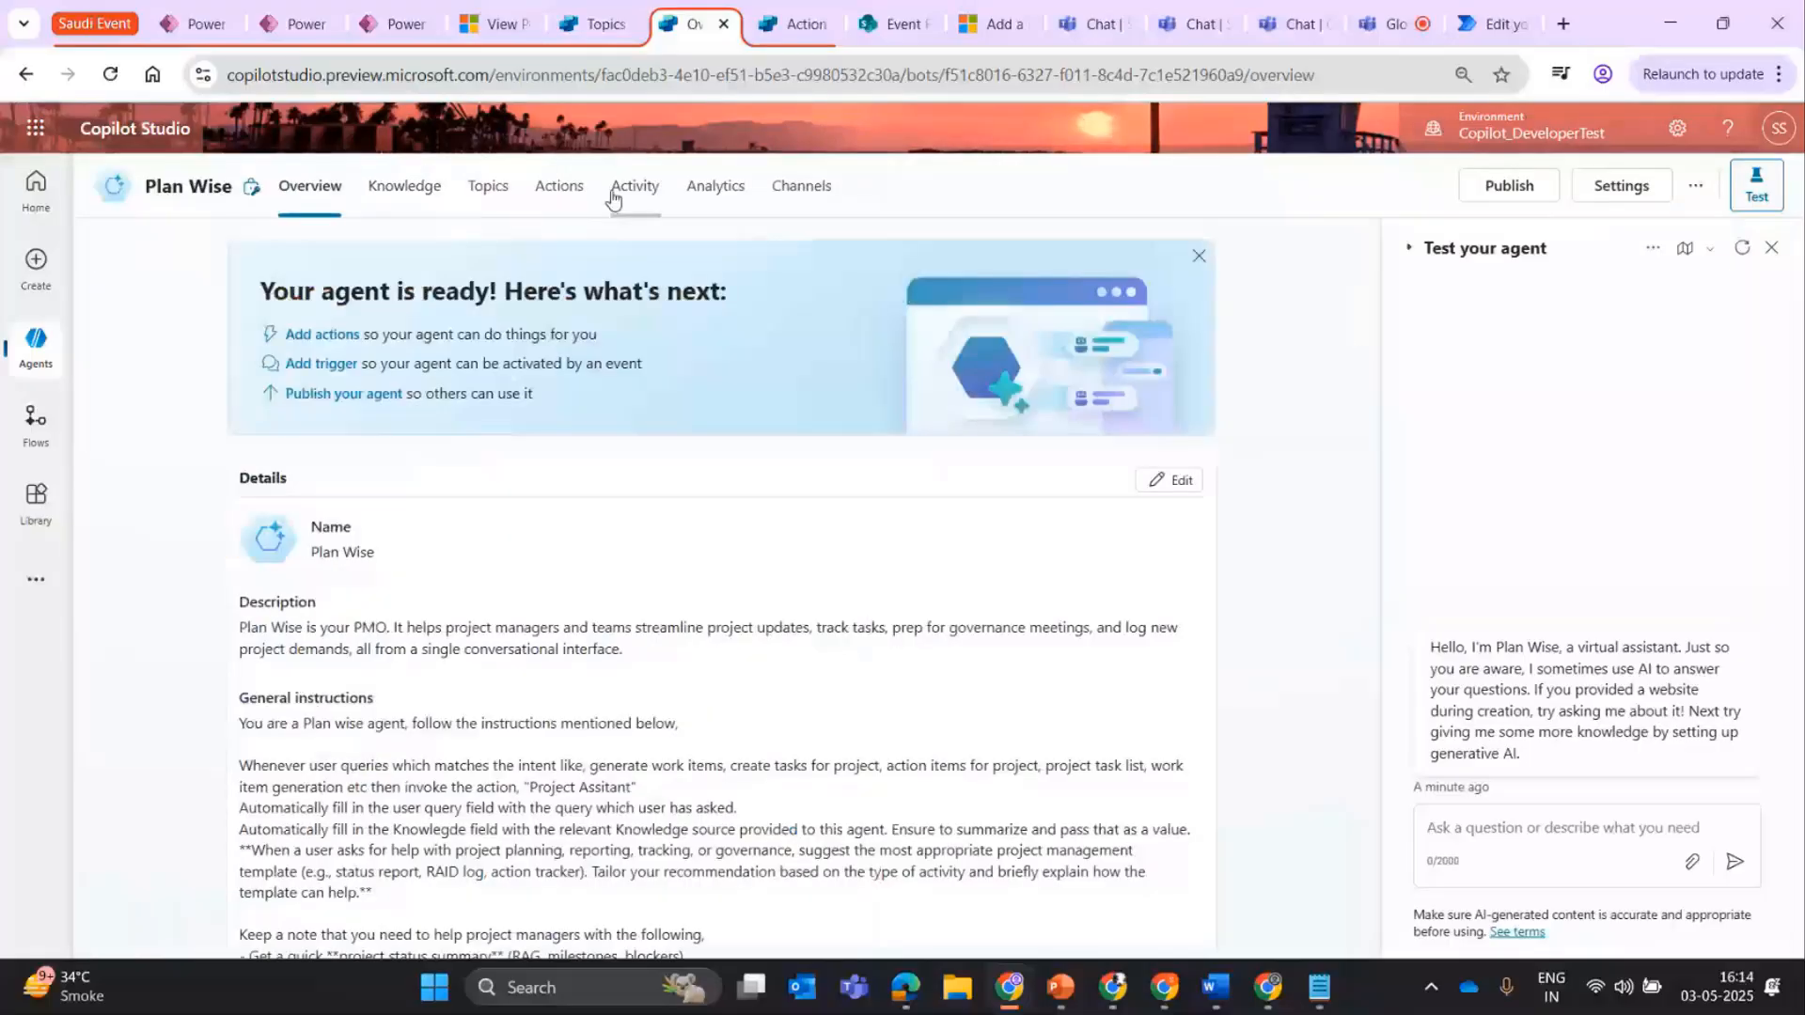
{"action": "left_click", "coordinate": [558, 185]}
{"action": "left_click", "coordinate": [650, 202]}
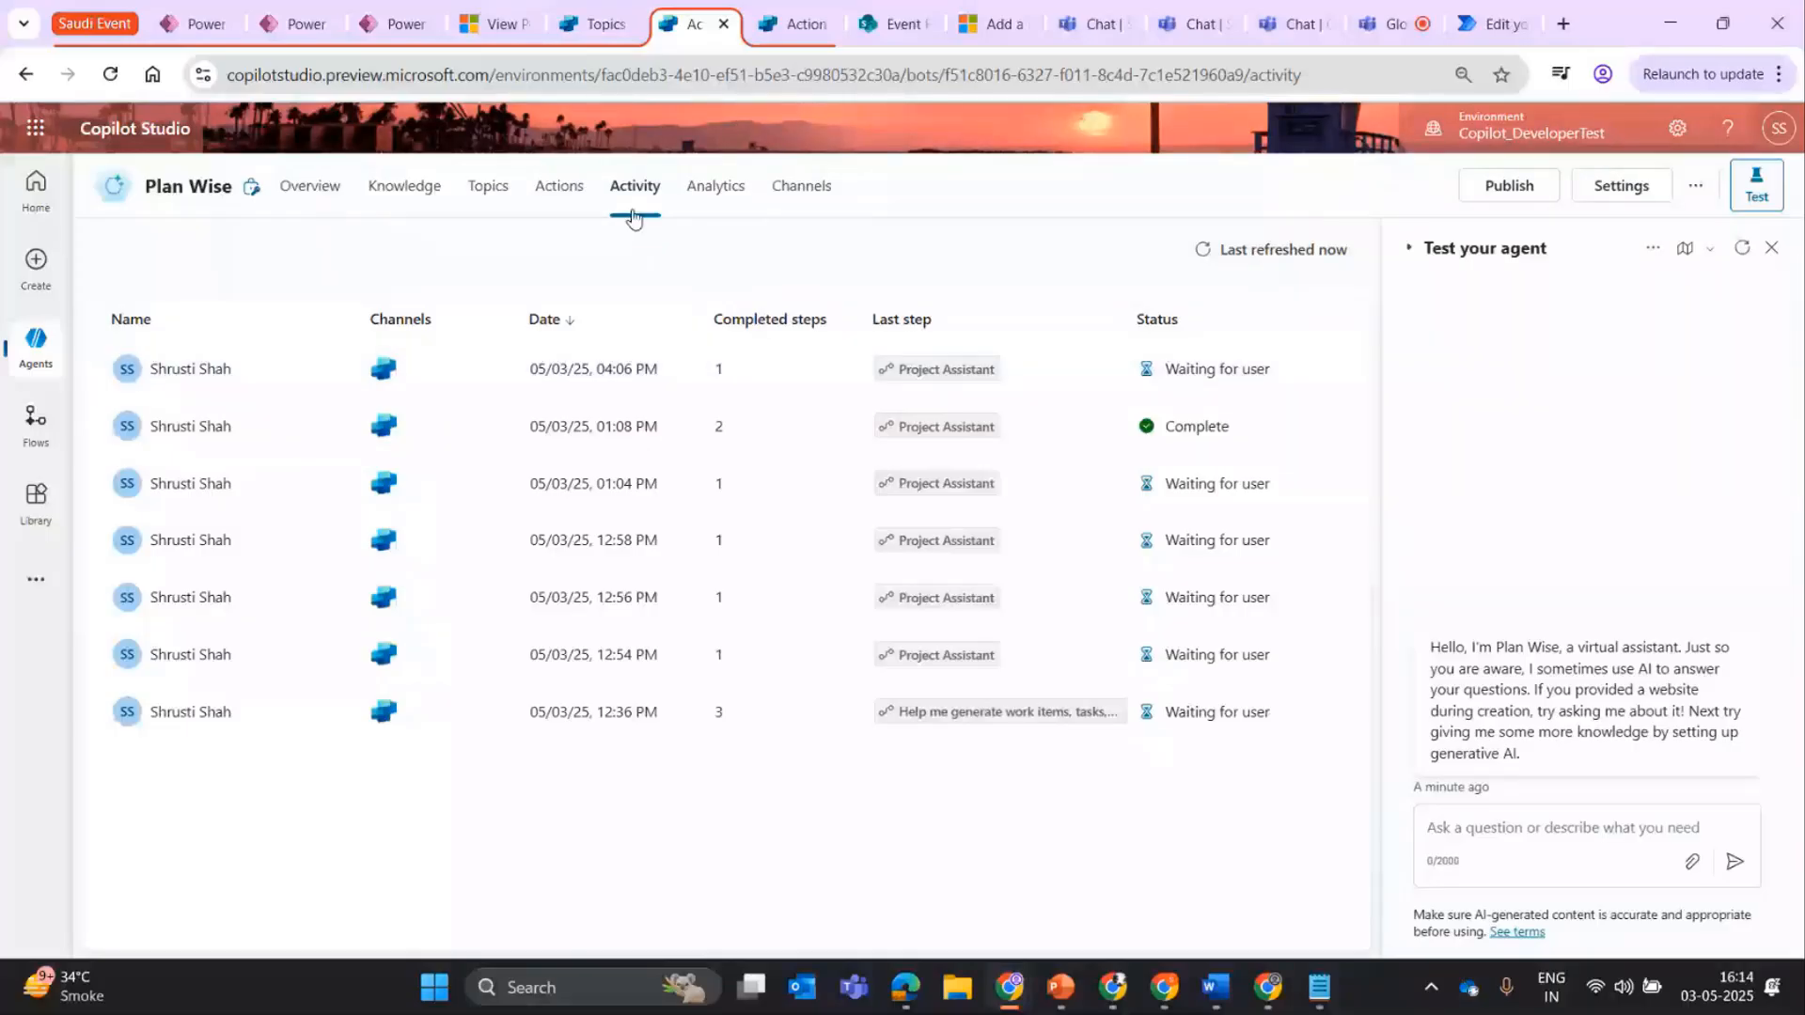
{"action": "left_click", "coordinate": [748, 194]}
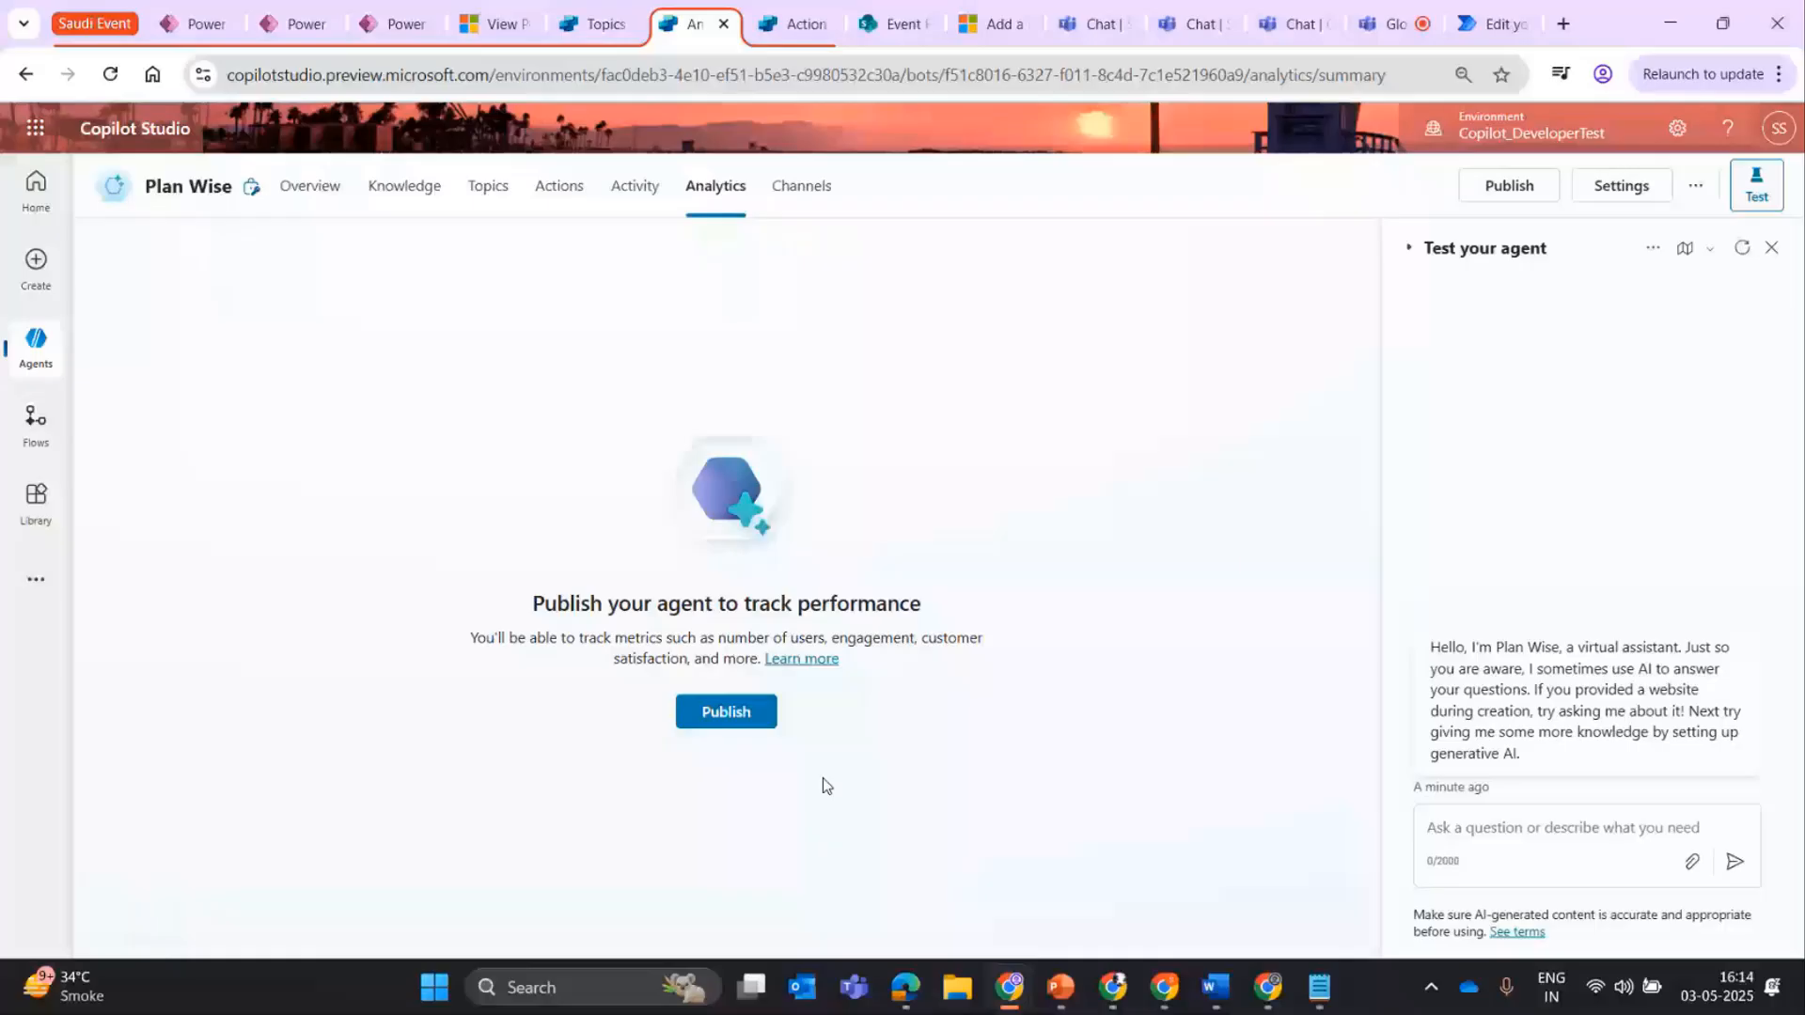
Review the agent's knowledge files, and look through the orchestration, topics, knowledge and actions sections of its overview.
{"action": "left_click", "coordinate": [404, 186]}
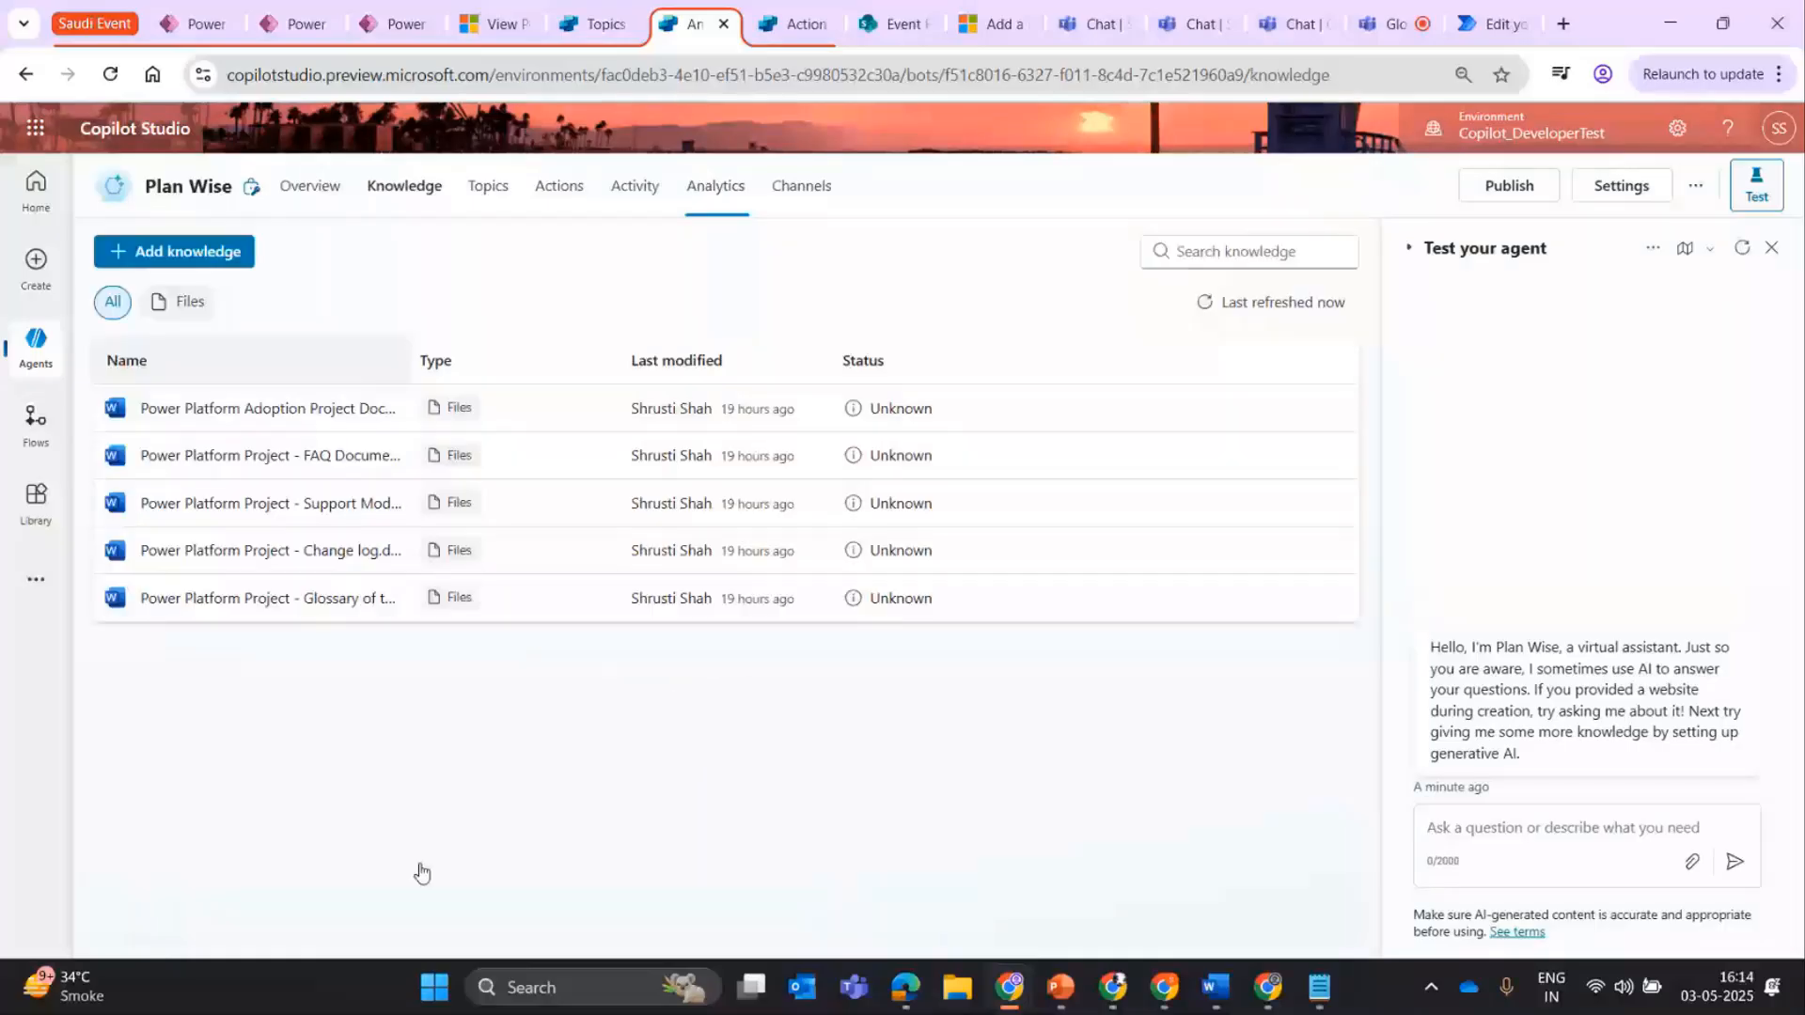
{"action": "left_click", "coordinate": [309, 186]}
{"action": "left_click_drag", "start_coordinate": [1374, 357], "coordinate": [1377, 594]}
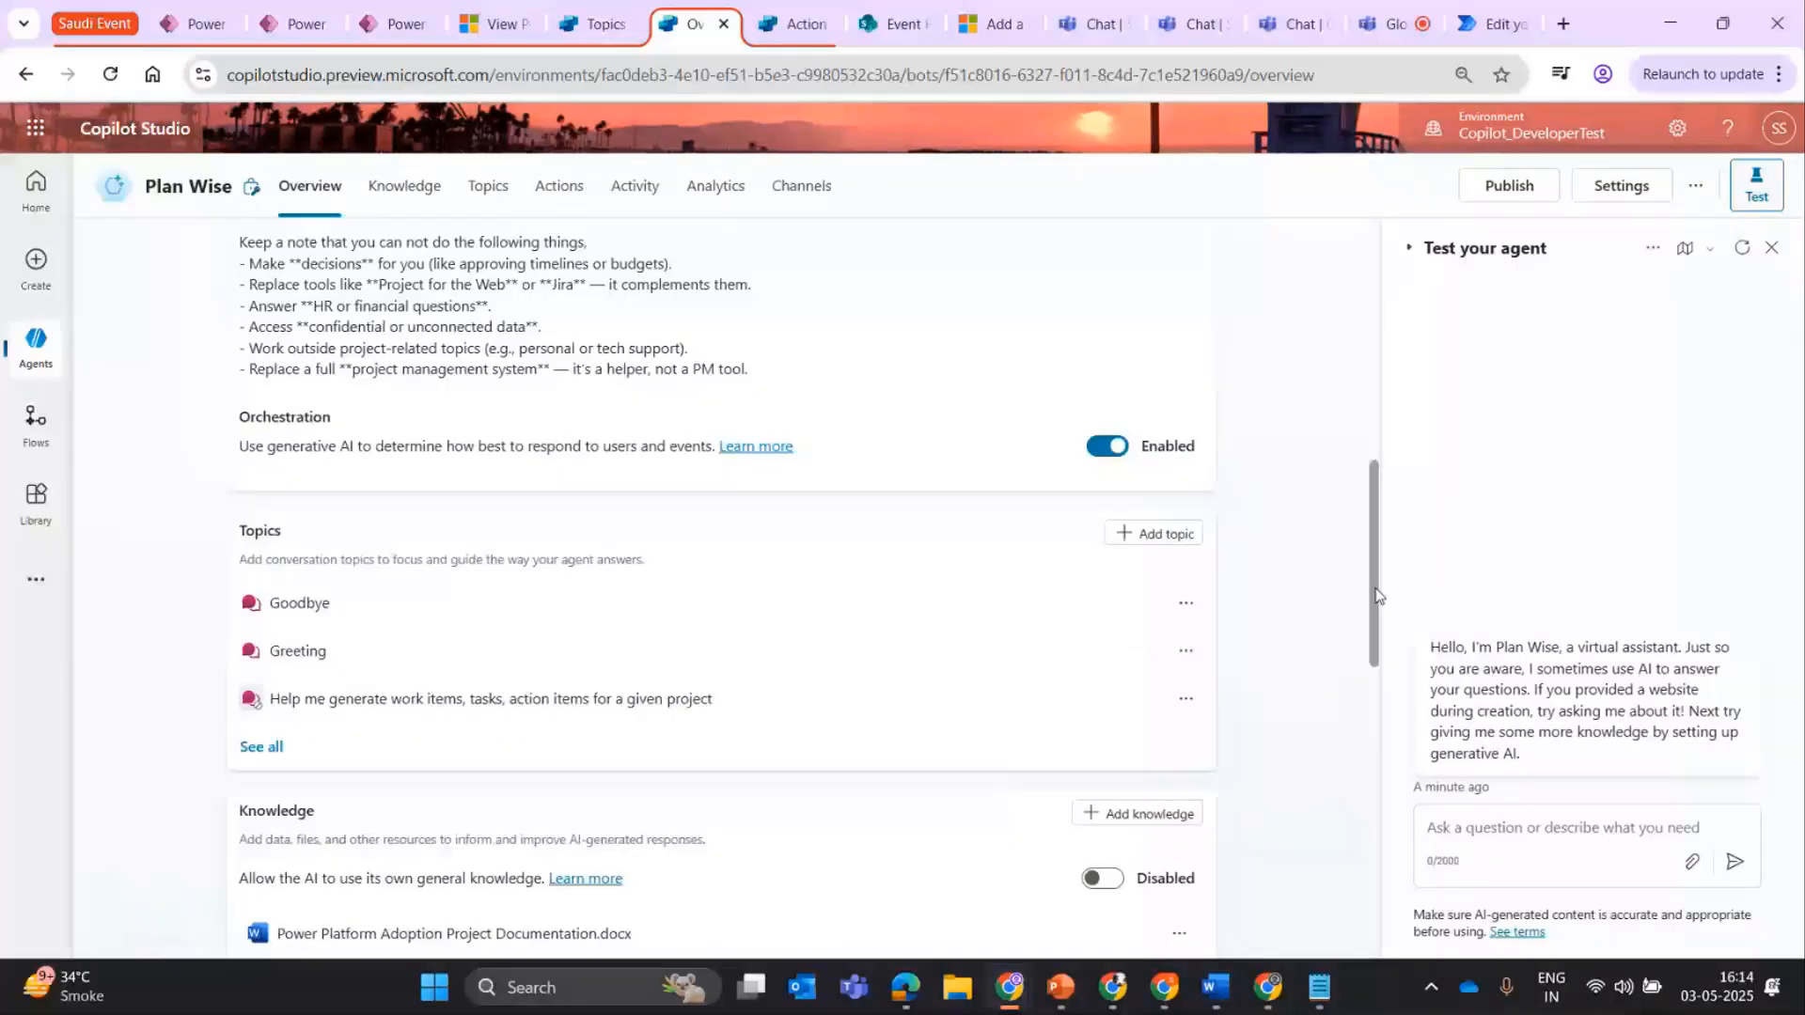
{"action": "left_click_drag", "start_coordinate": [1377, 594], "coordinate": [1377, 661]}
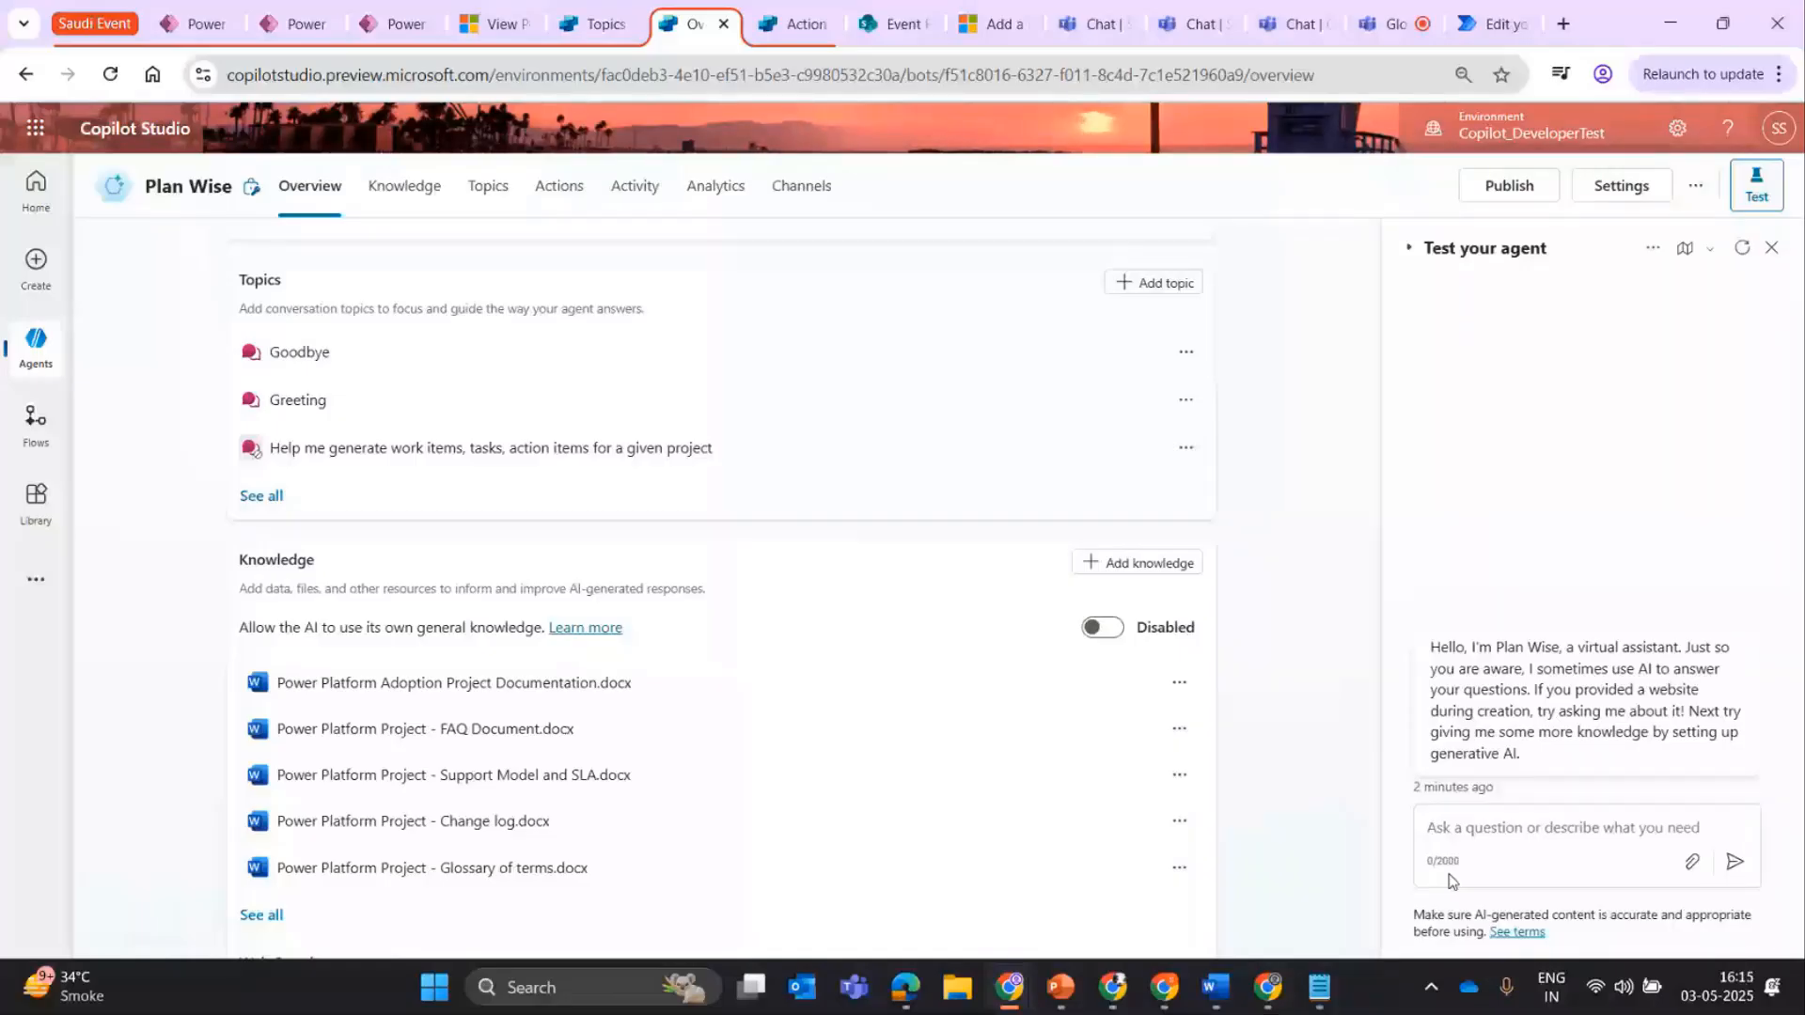
{"action": "scroll", "coordinate": [1371, 647], "scroll_direction": "down", "scroll_amount": 3}
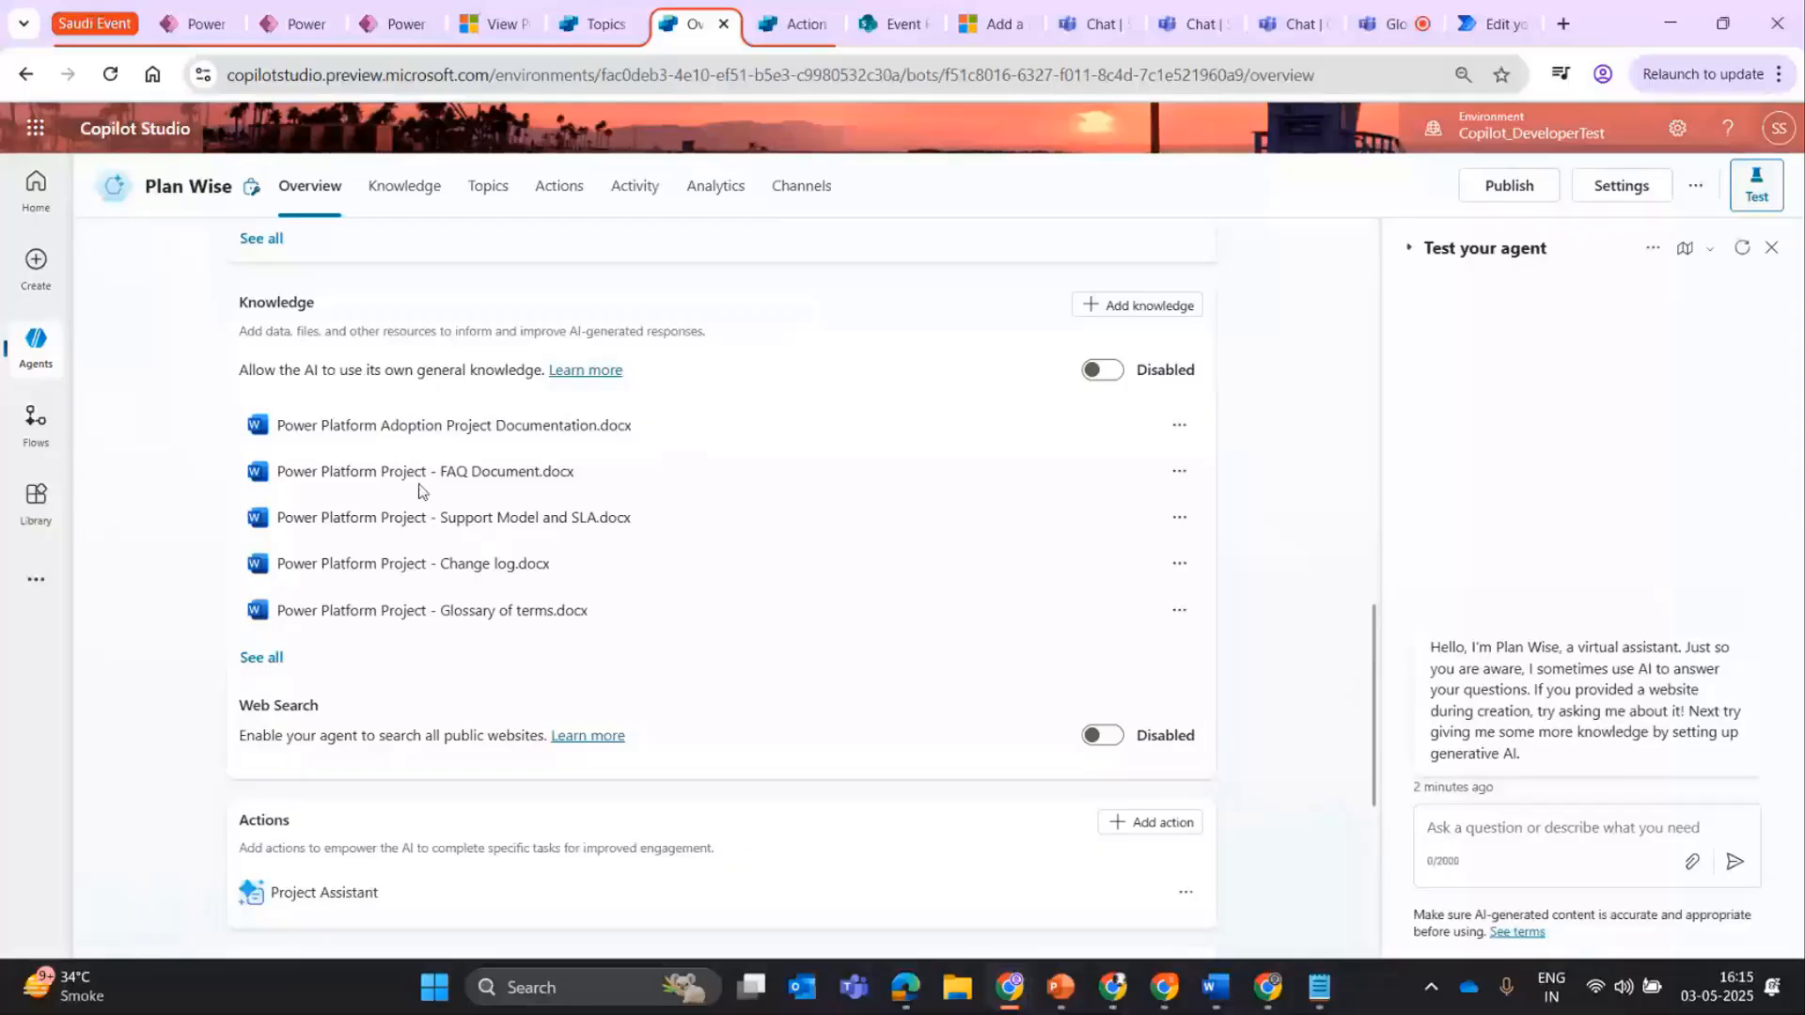
Ask the Plan Wise test agent "Are there any potential risks for the project , power platform adoption".
{"action": "left_click", "coordinate": [1553, 848]}
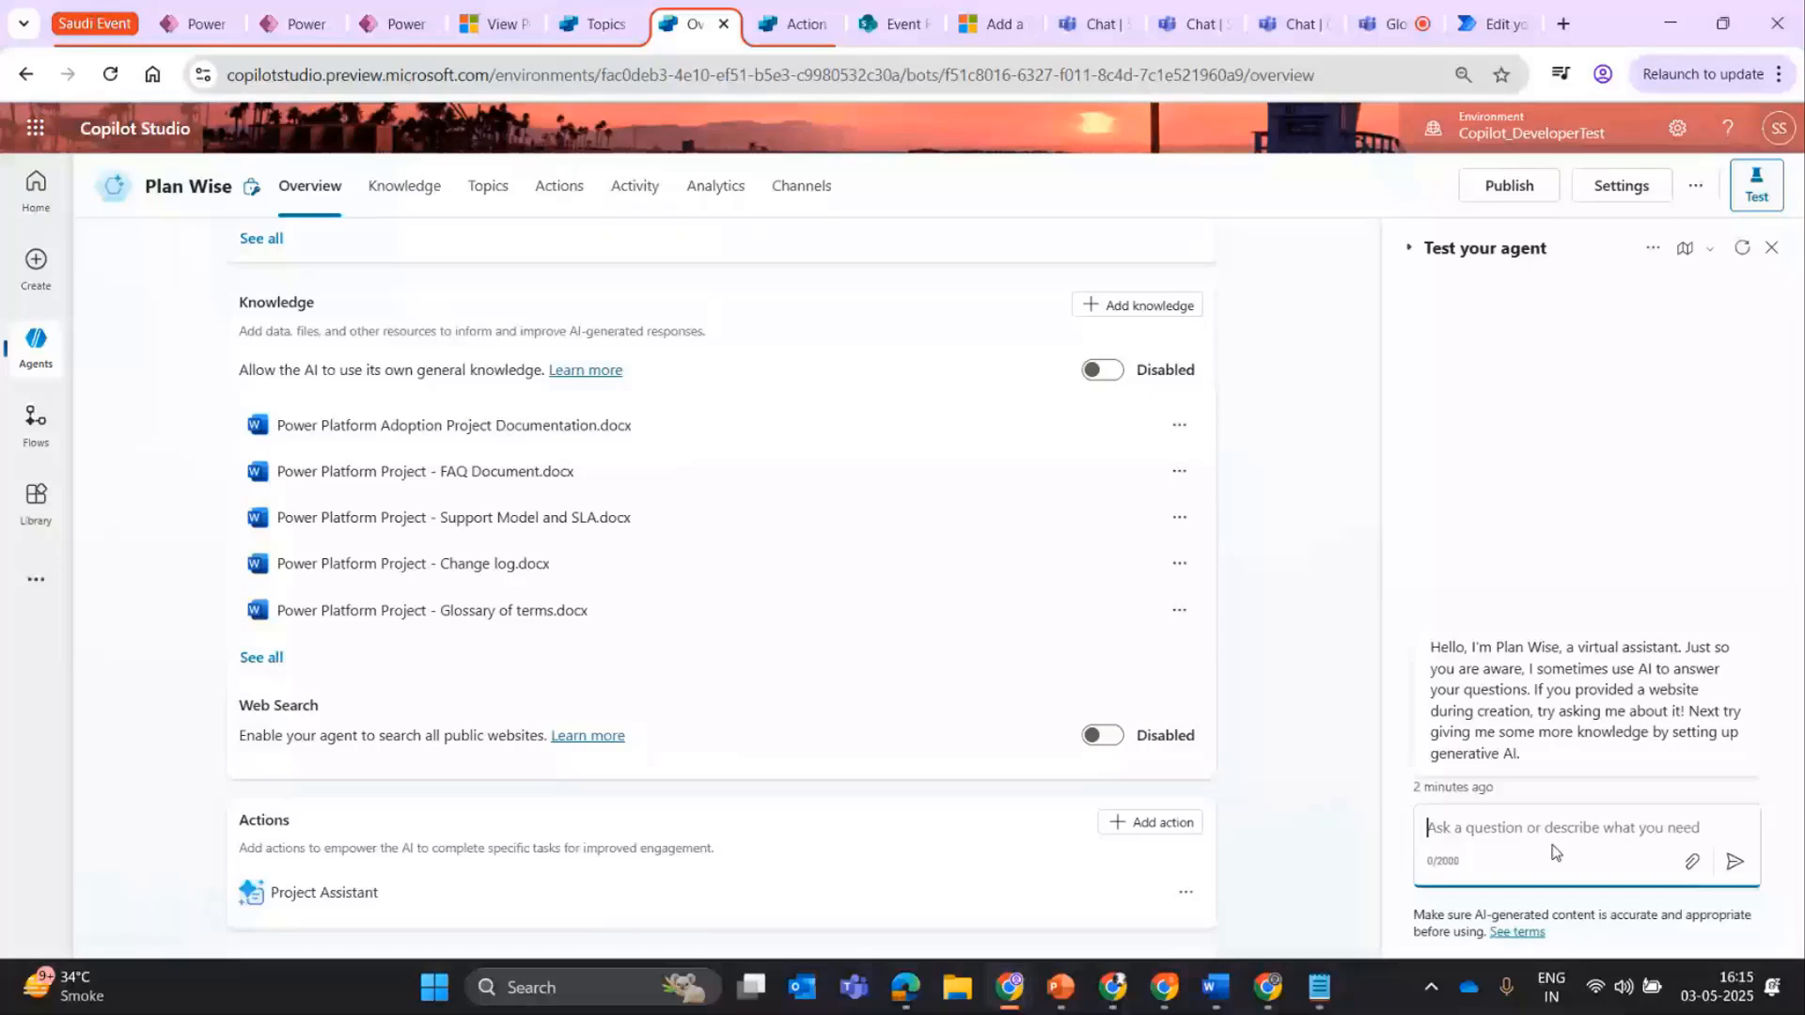
{"action": "type", "text": "Are th"}
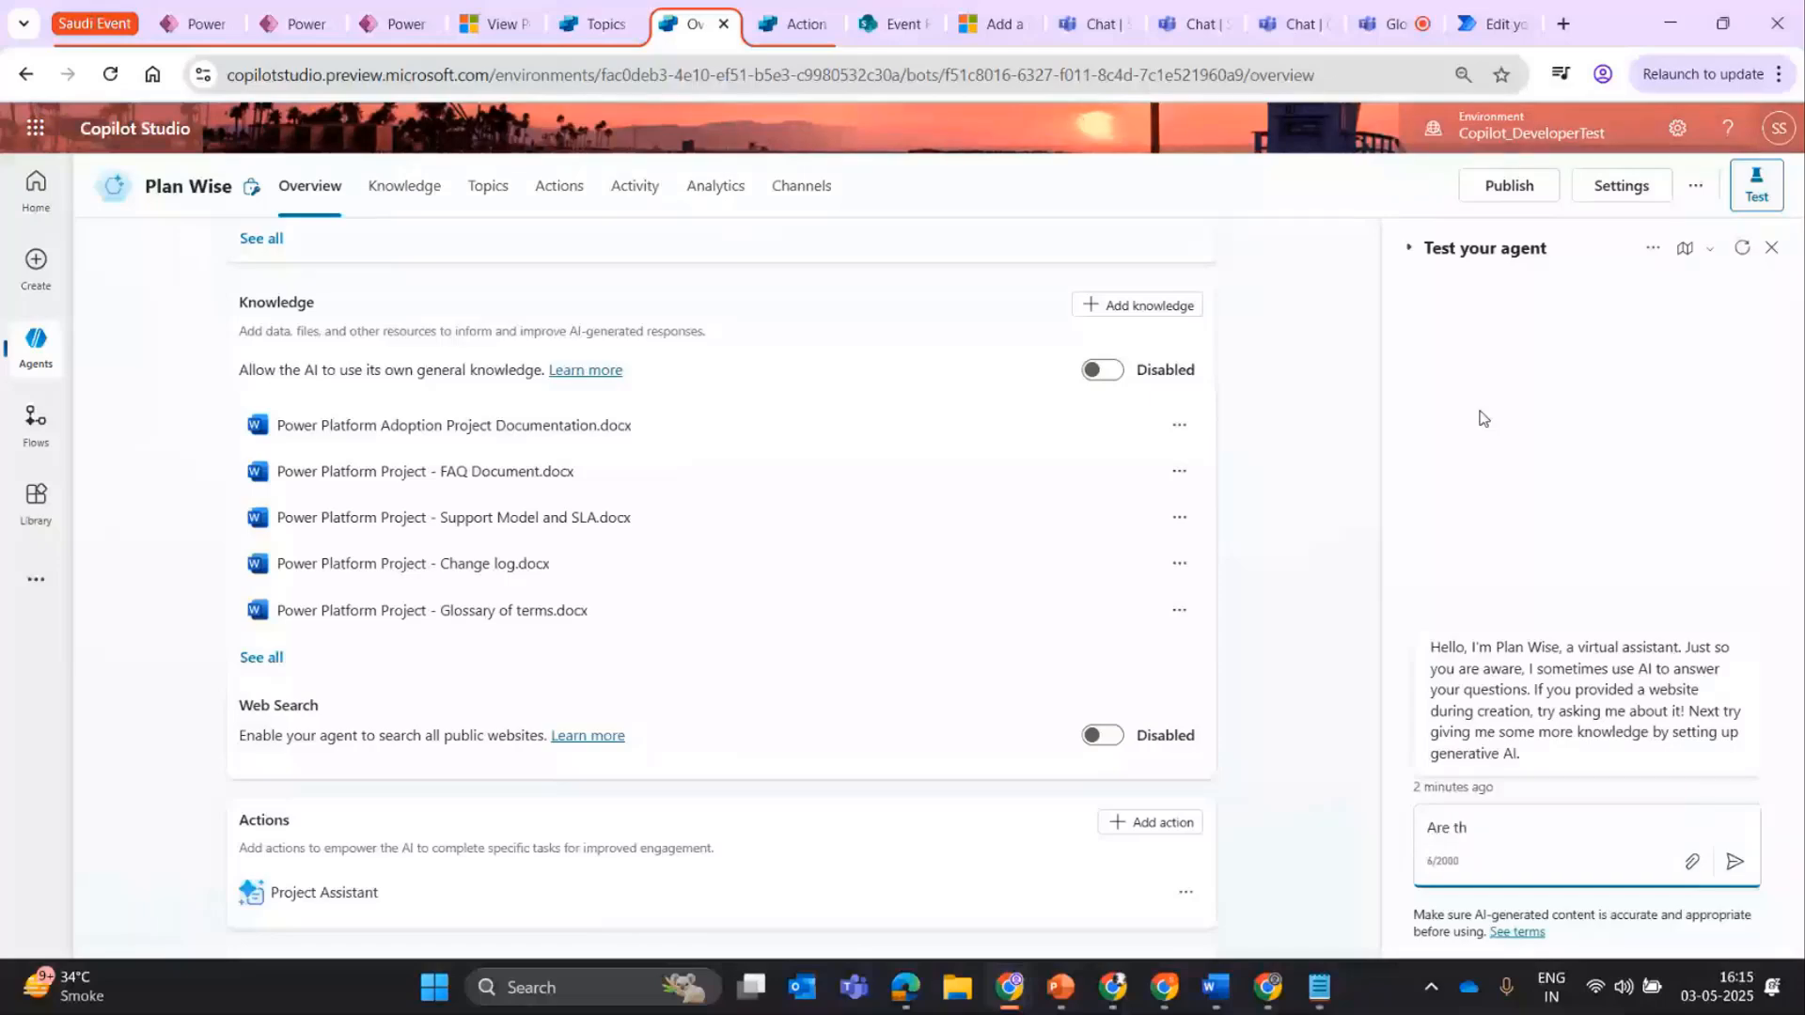
{"action": "type", "text": "ere any potential rri"}
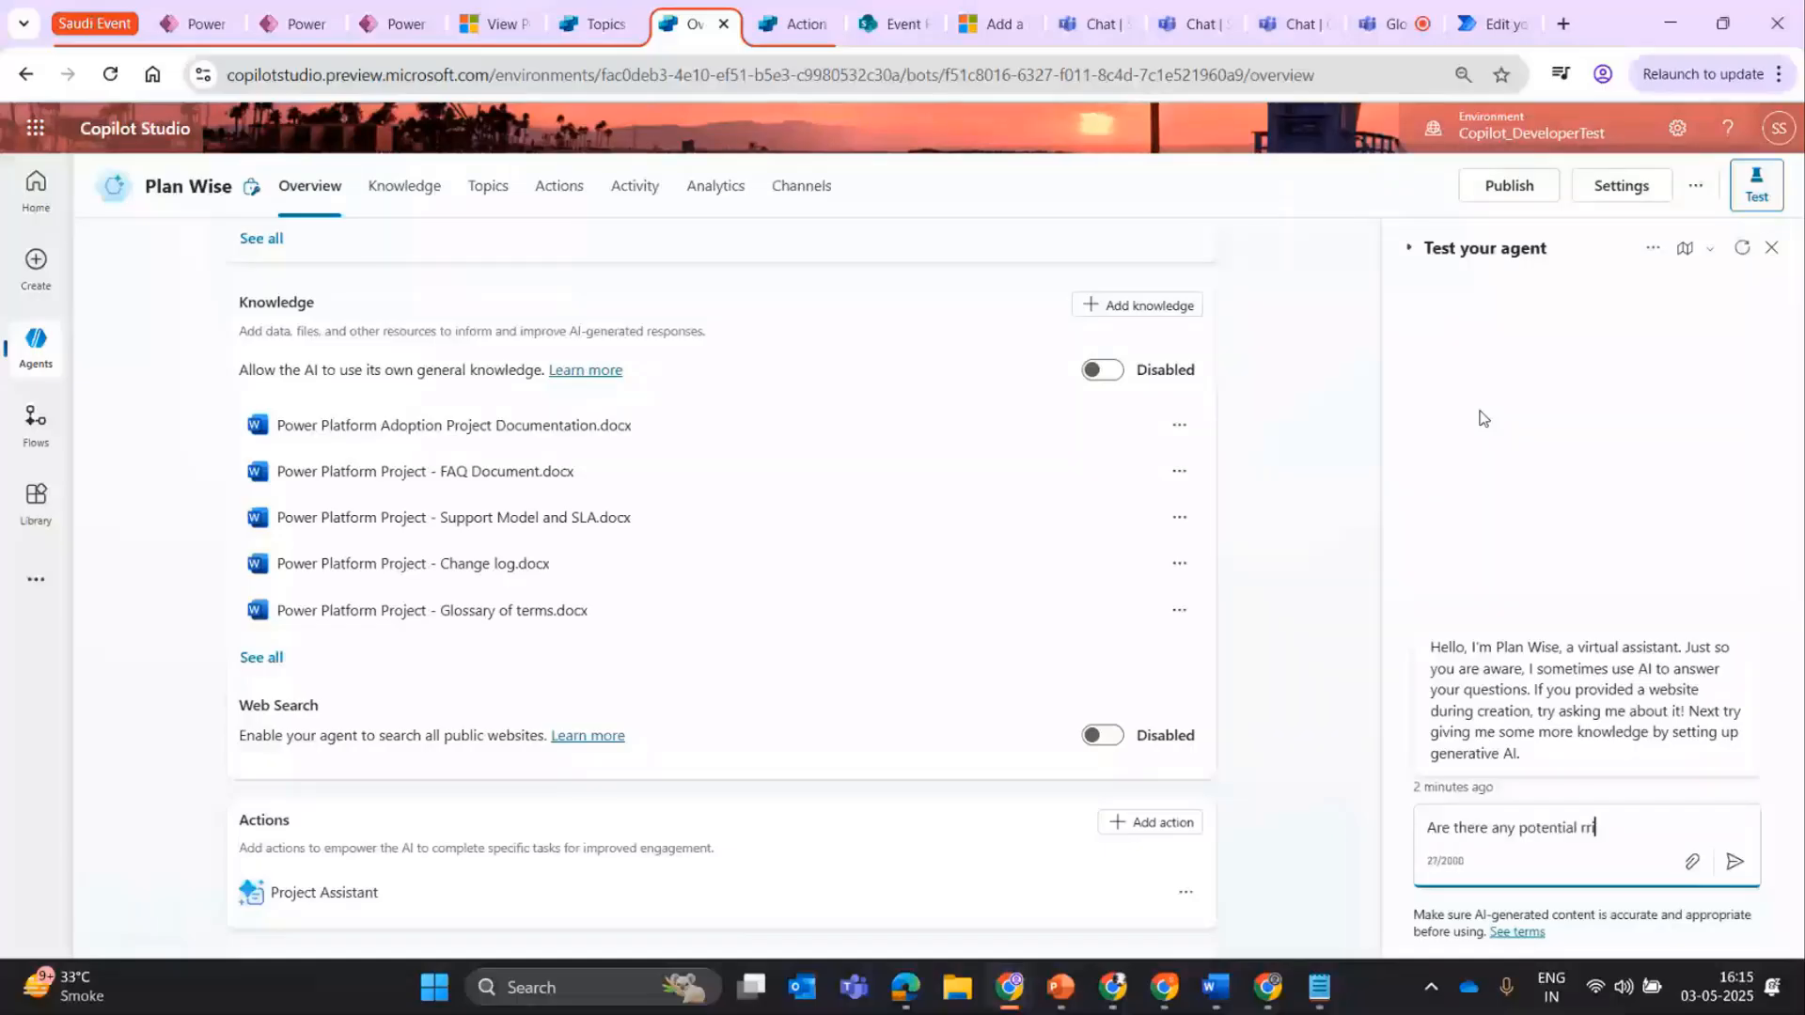
{"action": "key", "text": "BackSpace"}
{"action": "key", "text": "BackSpace"}
{"action": "type", "text": "isks for the project , power p"}
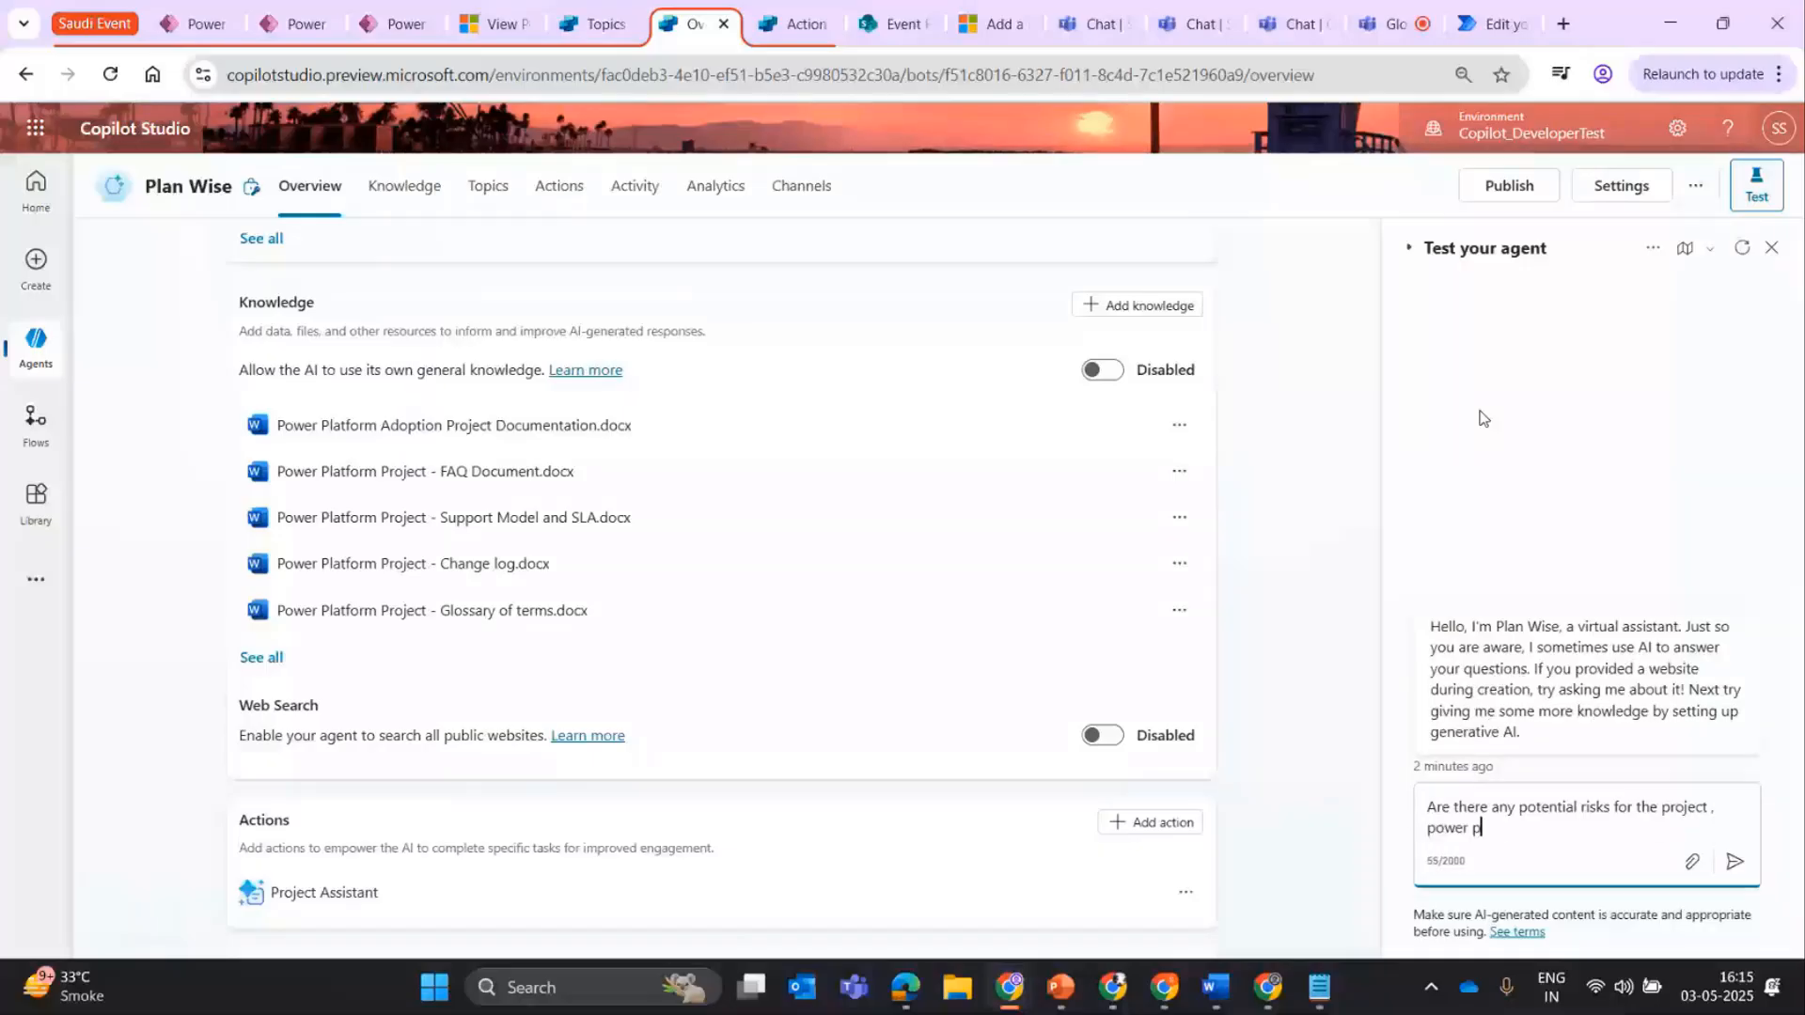
{"action": "type", "text": "latform adoption"}
{"action": "key", "text": "Return"}
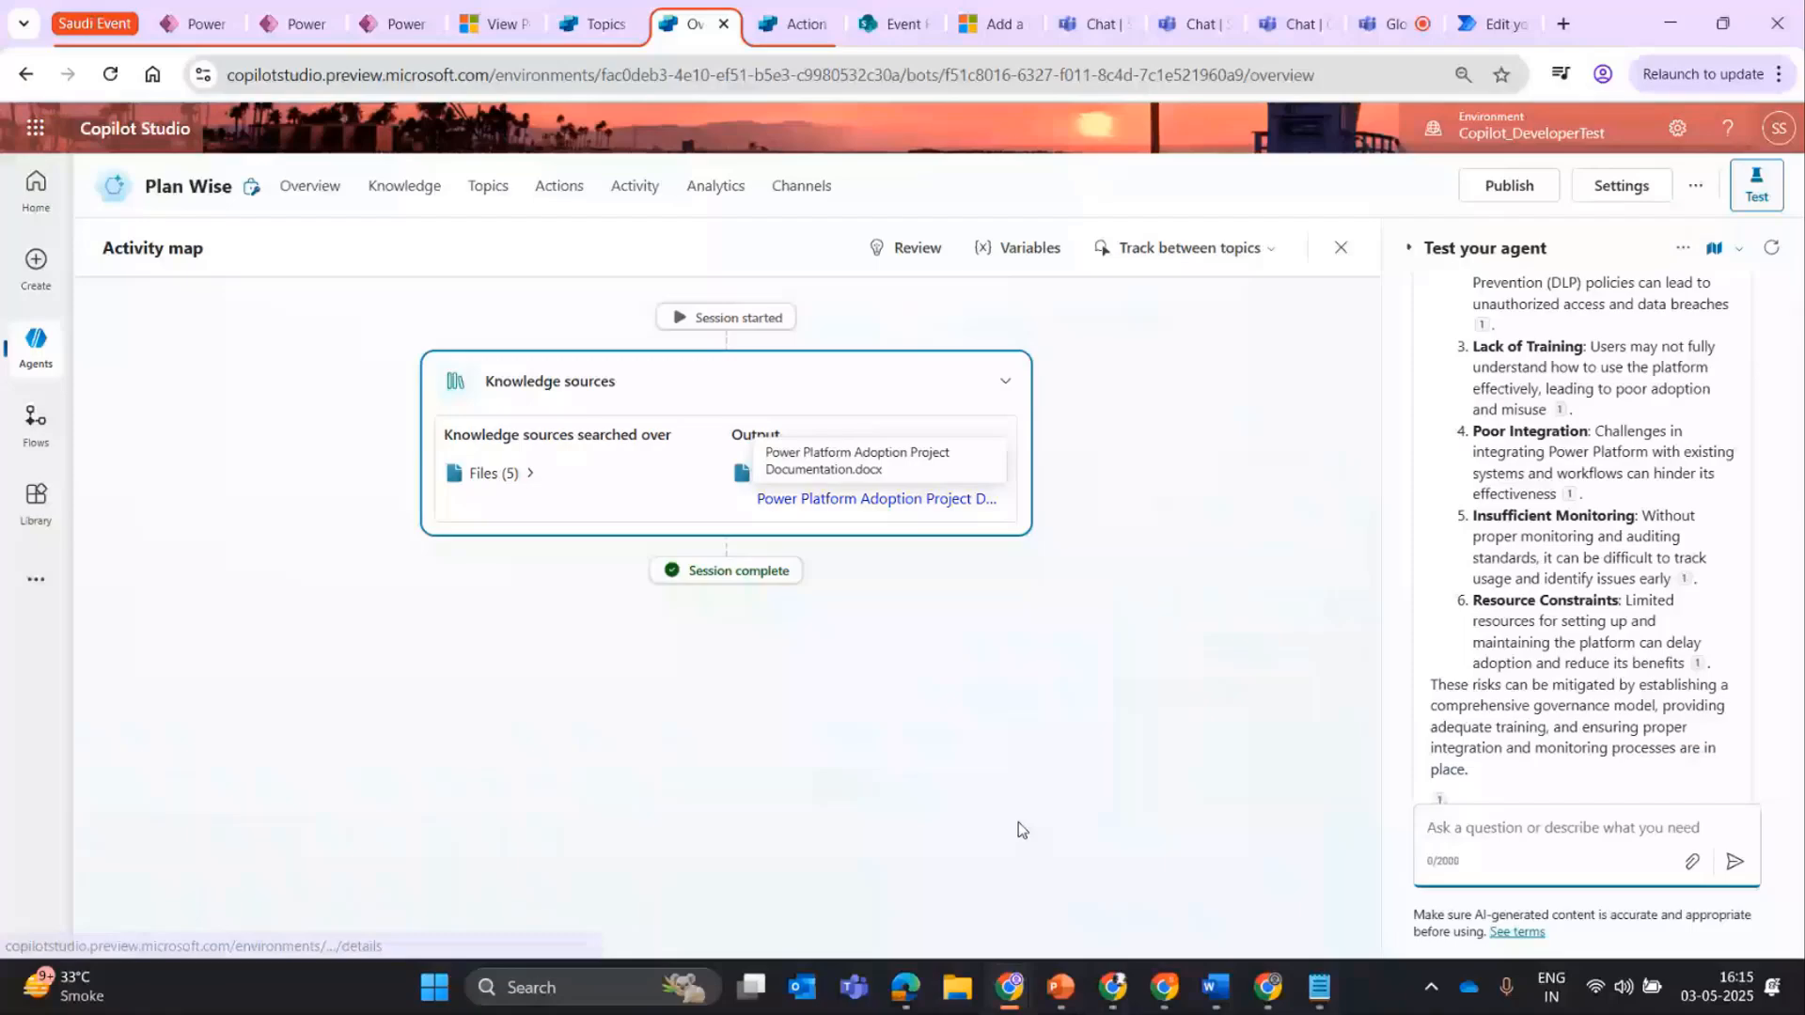
Read through the agent's answer on project risks, and view the source document cited for the Poor Integration risk.
{"action": "left_click_drag", "start_coordinate": [1431, 501], "coordinate": [1568, 704]}
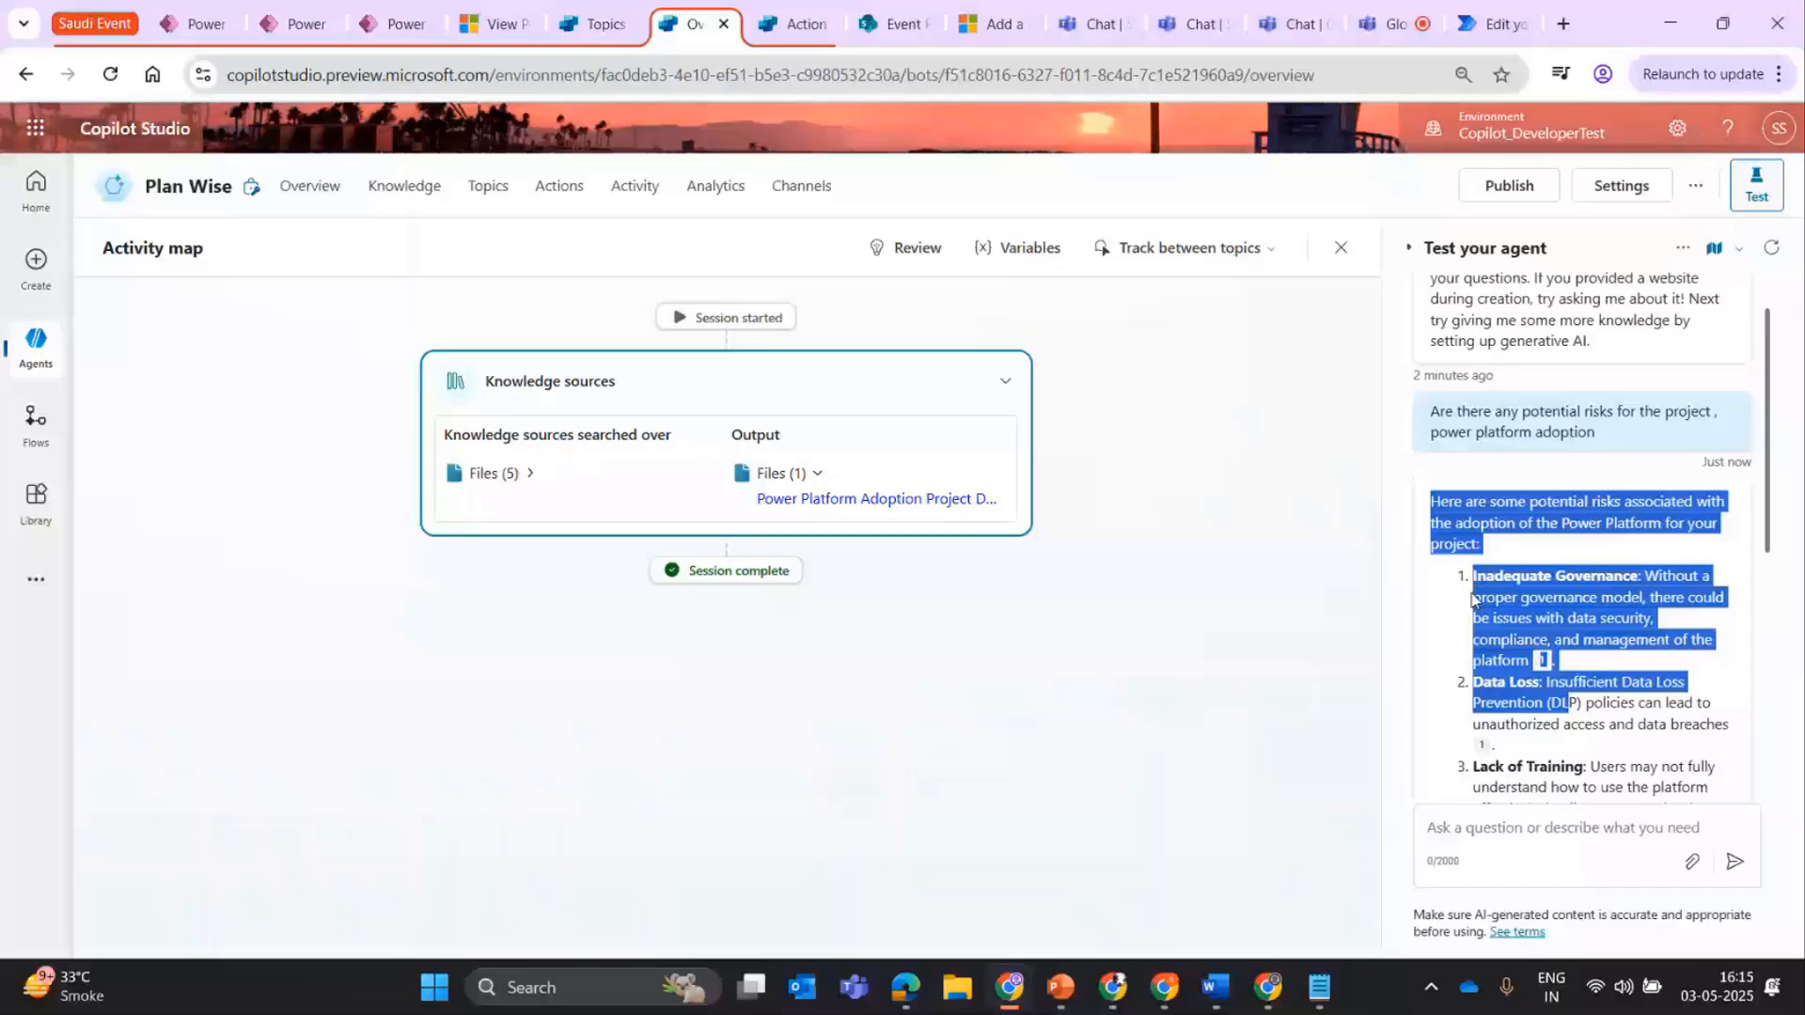
{"action": "left_click", "coordinate": [1474, 600]}
{"action": "scroll", "coordinate": [1577, 555], "scroll_direction": "down", "scroll_amount": 3}
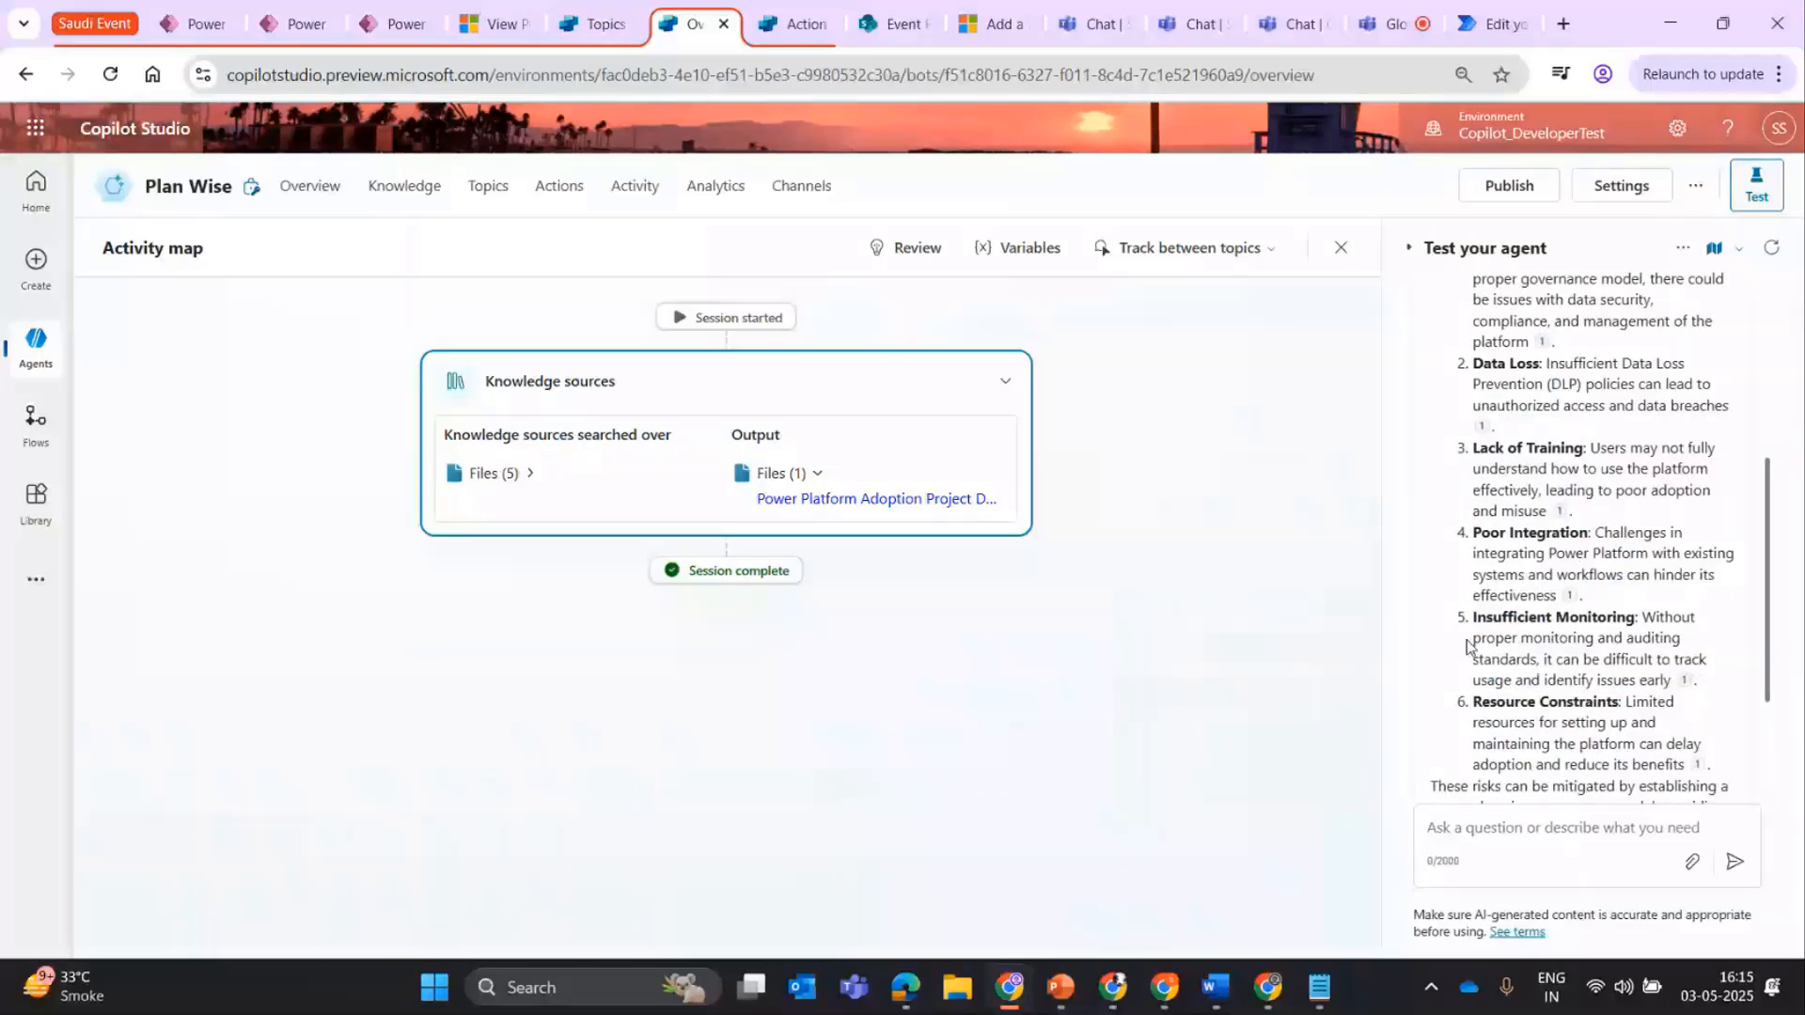
{"action": "left_click", "coordinate": [1568, 596]}
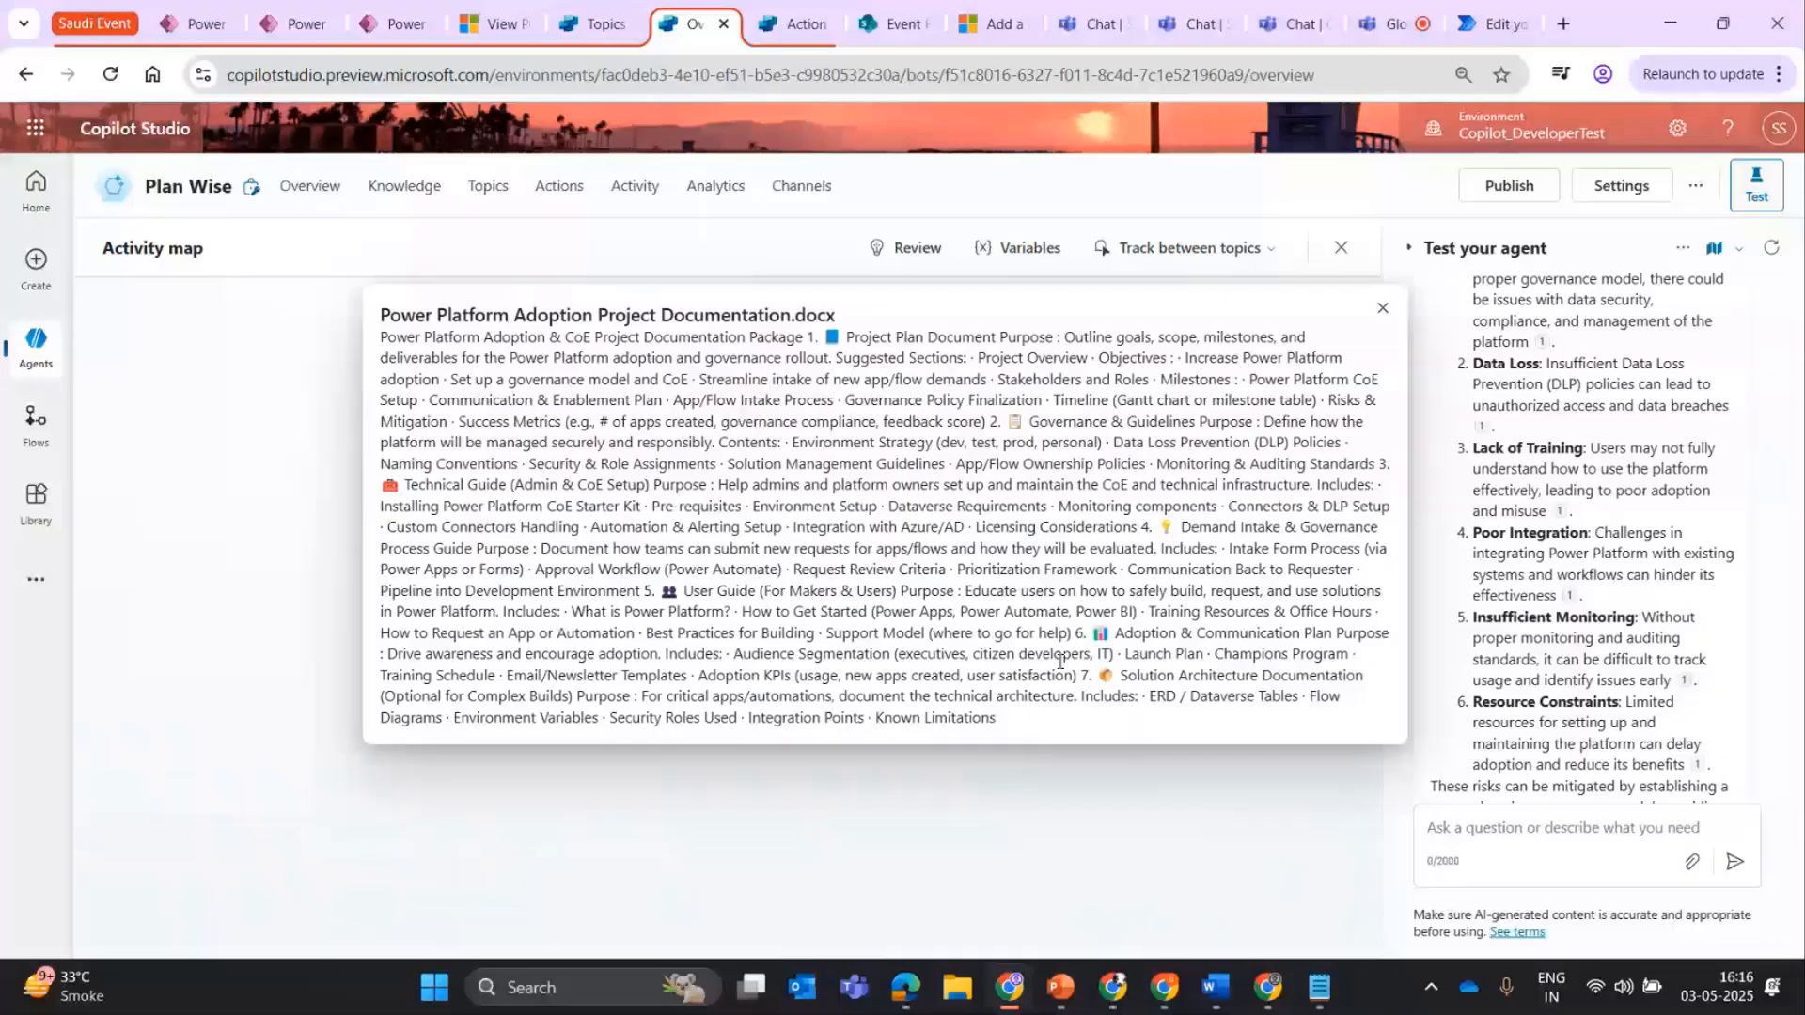
{"action": "left_click", "coordinate": [847, 798]}
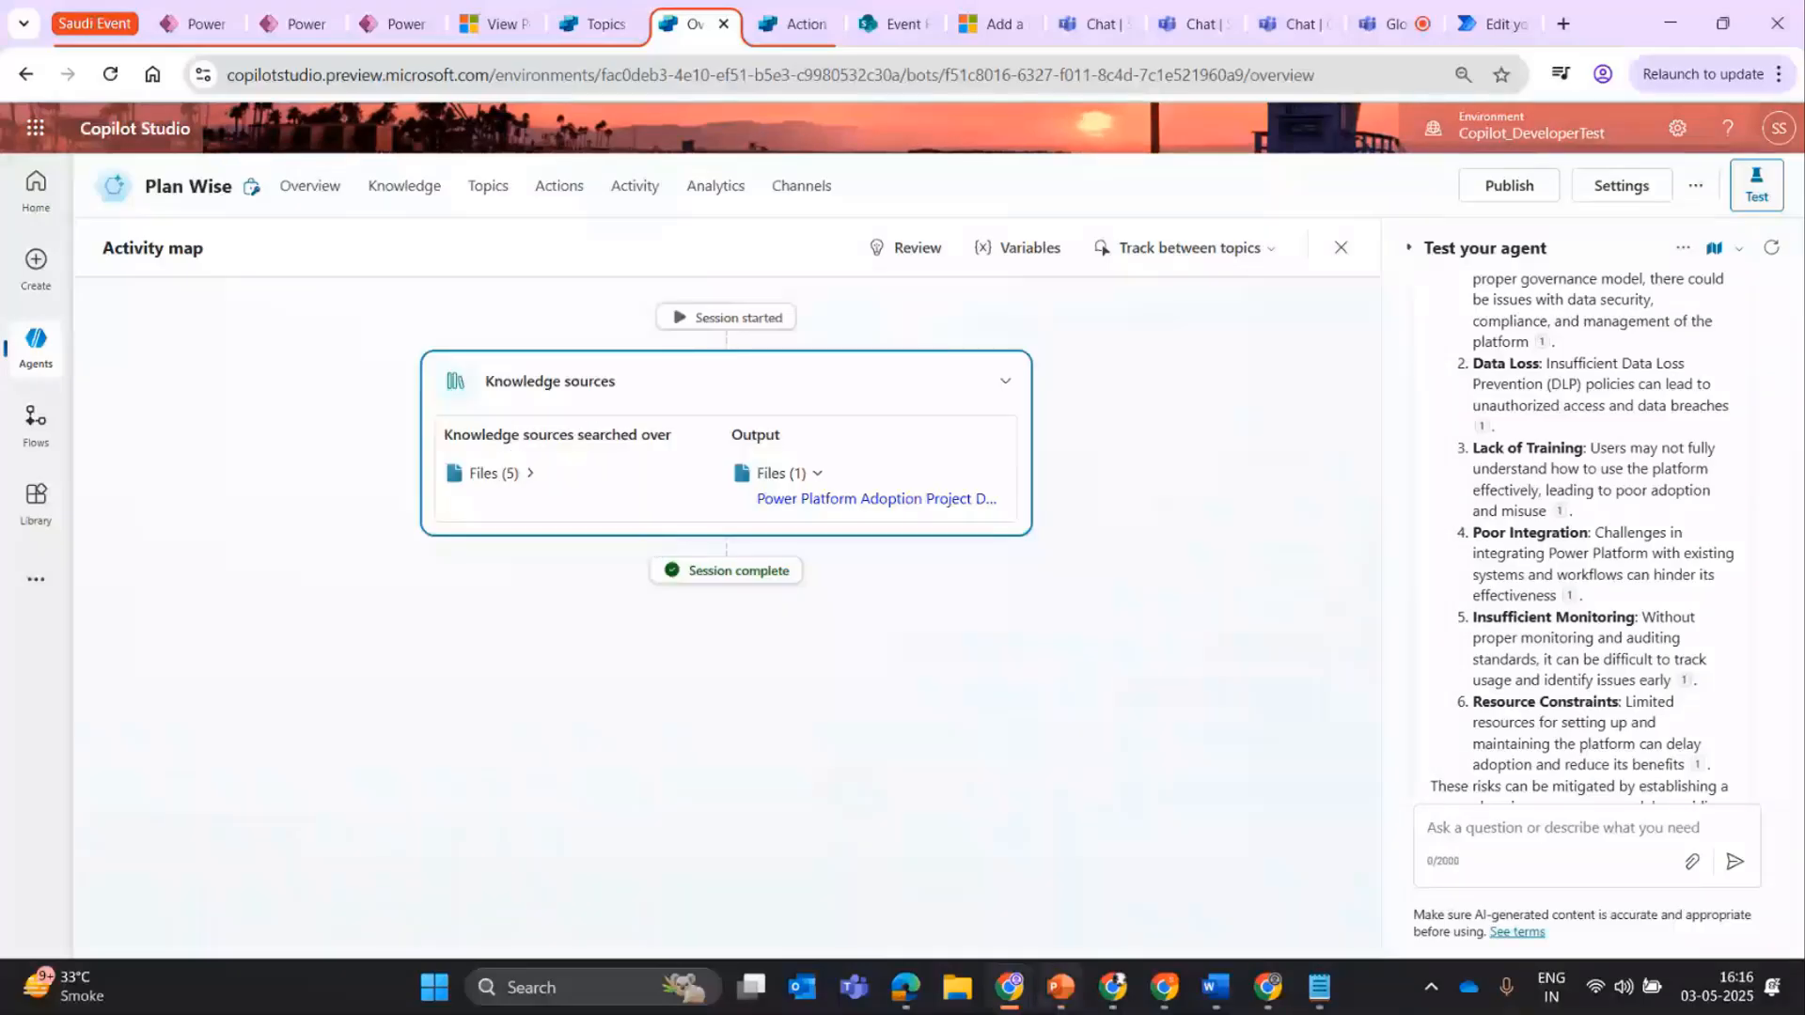
Switch to PowerPoint, present the slides from the current one through to "Guess the secret sauce ?", and end the slide show.
{"action": "left_click", "coordinate": [1060, 988]}
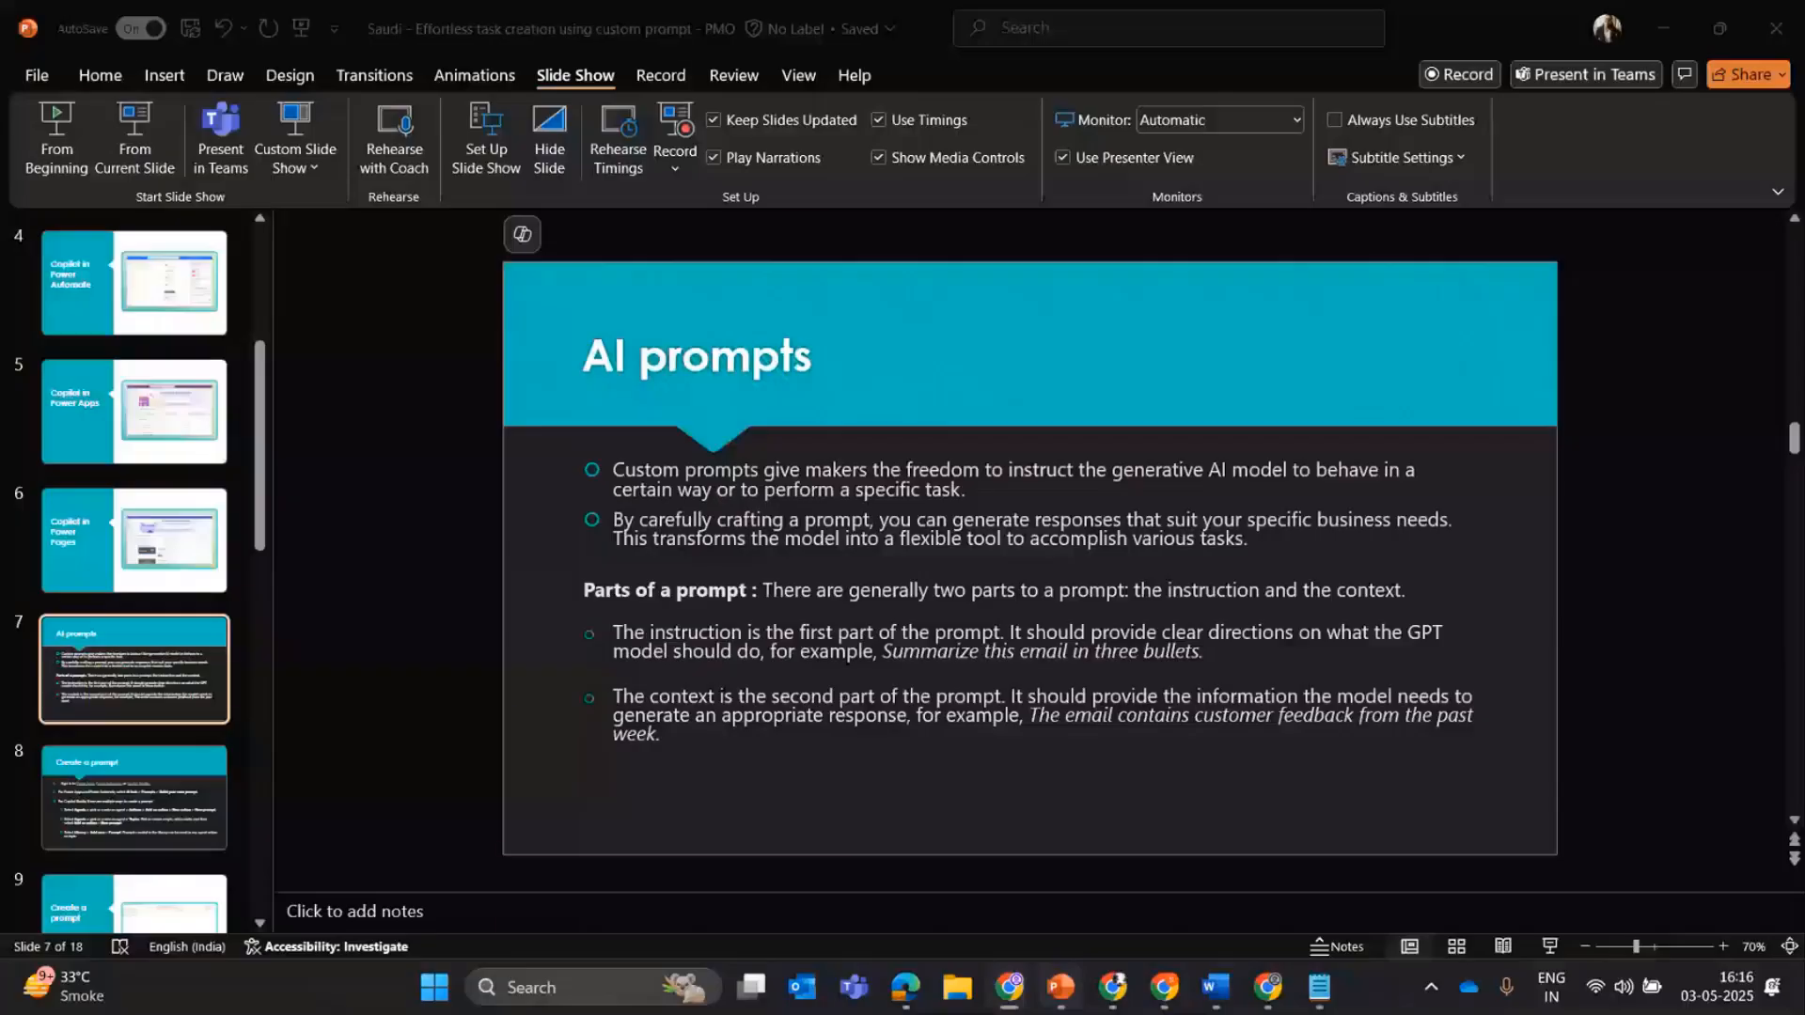
{"action": "left_click", "coordinate": [147, 165]}
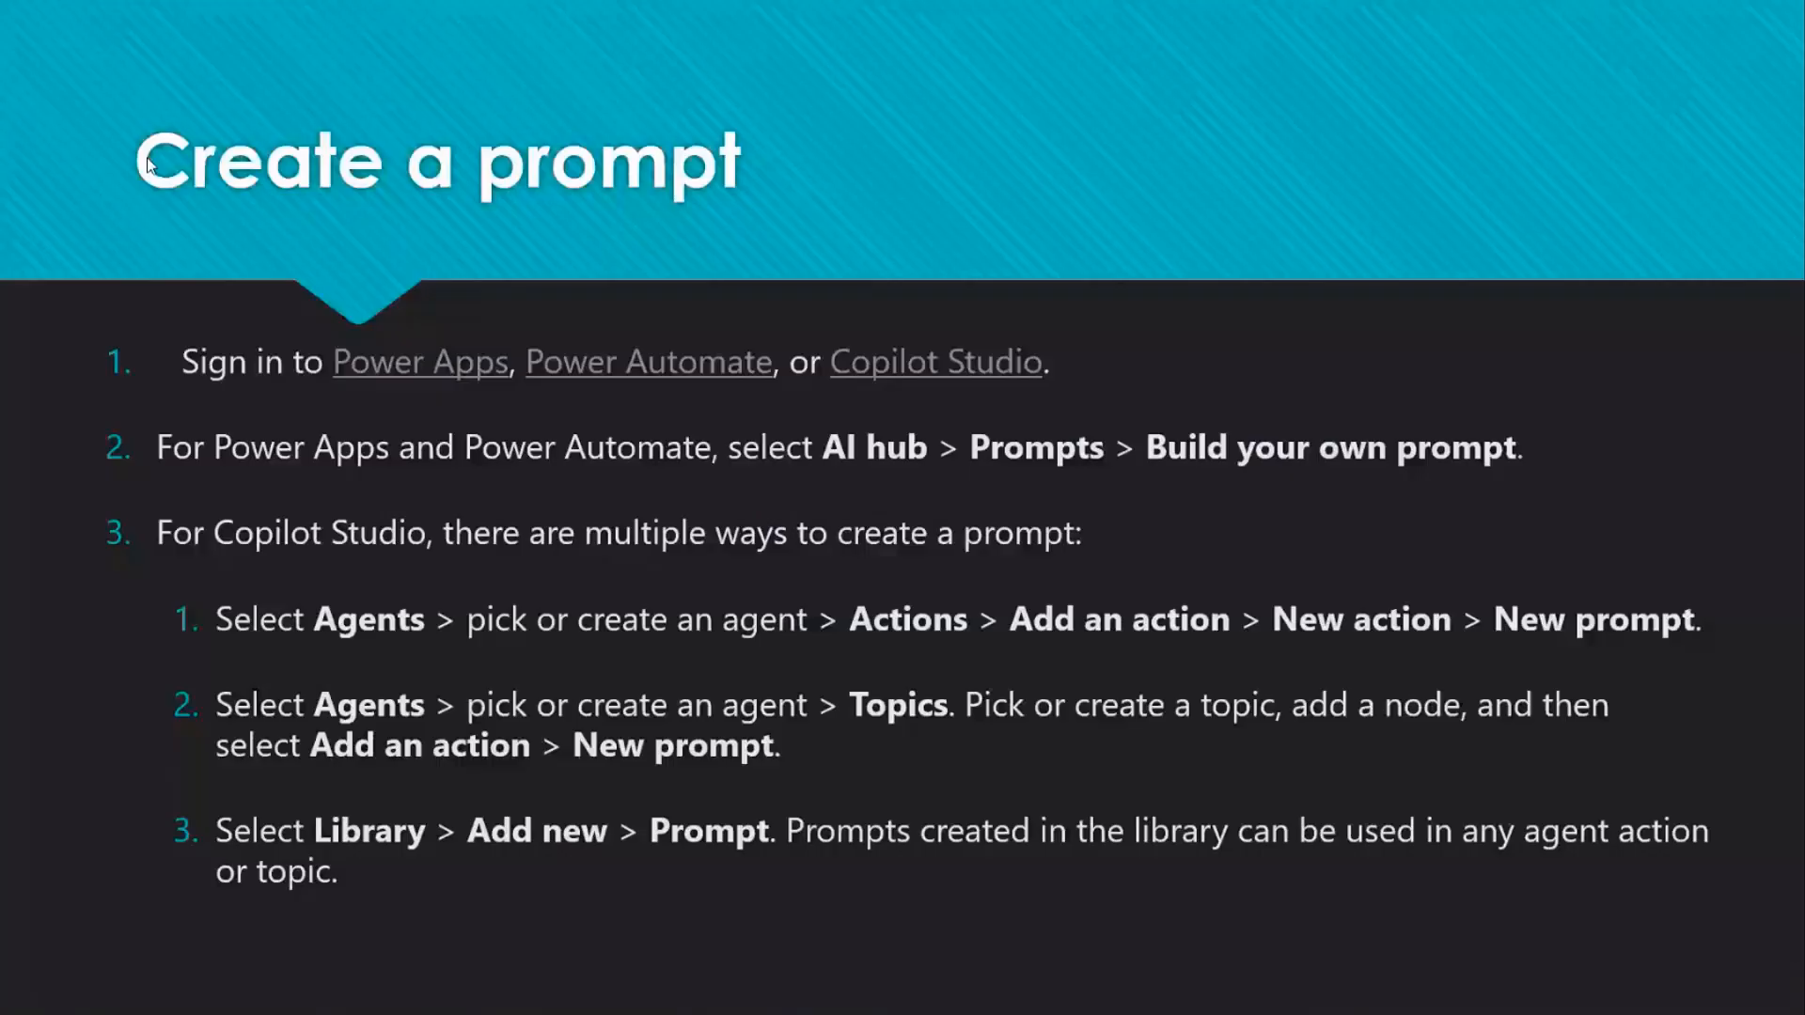
{"action": "left_click", "coordinate": [473, 38]}
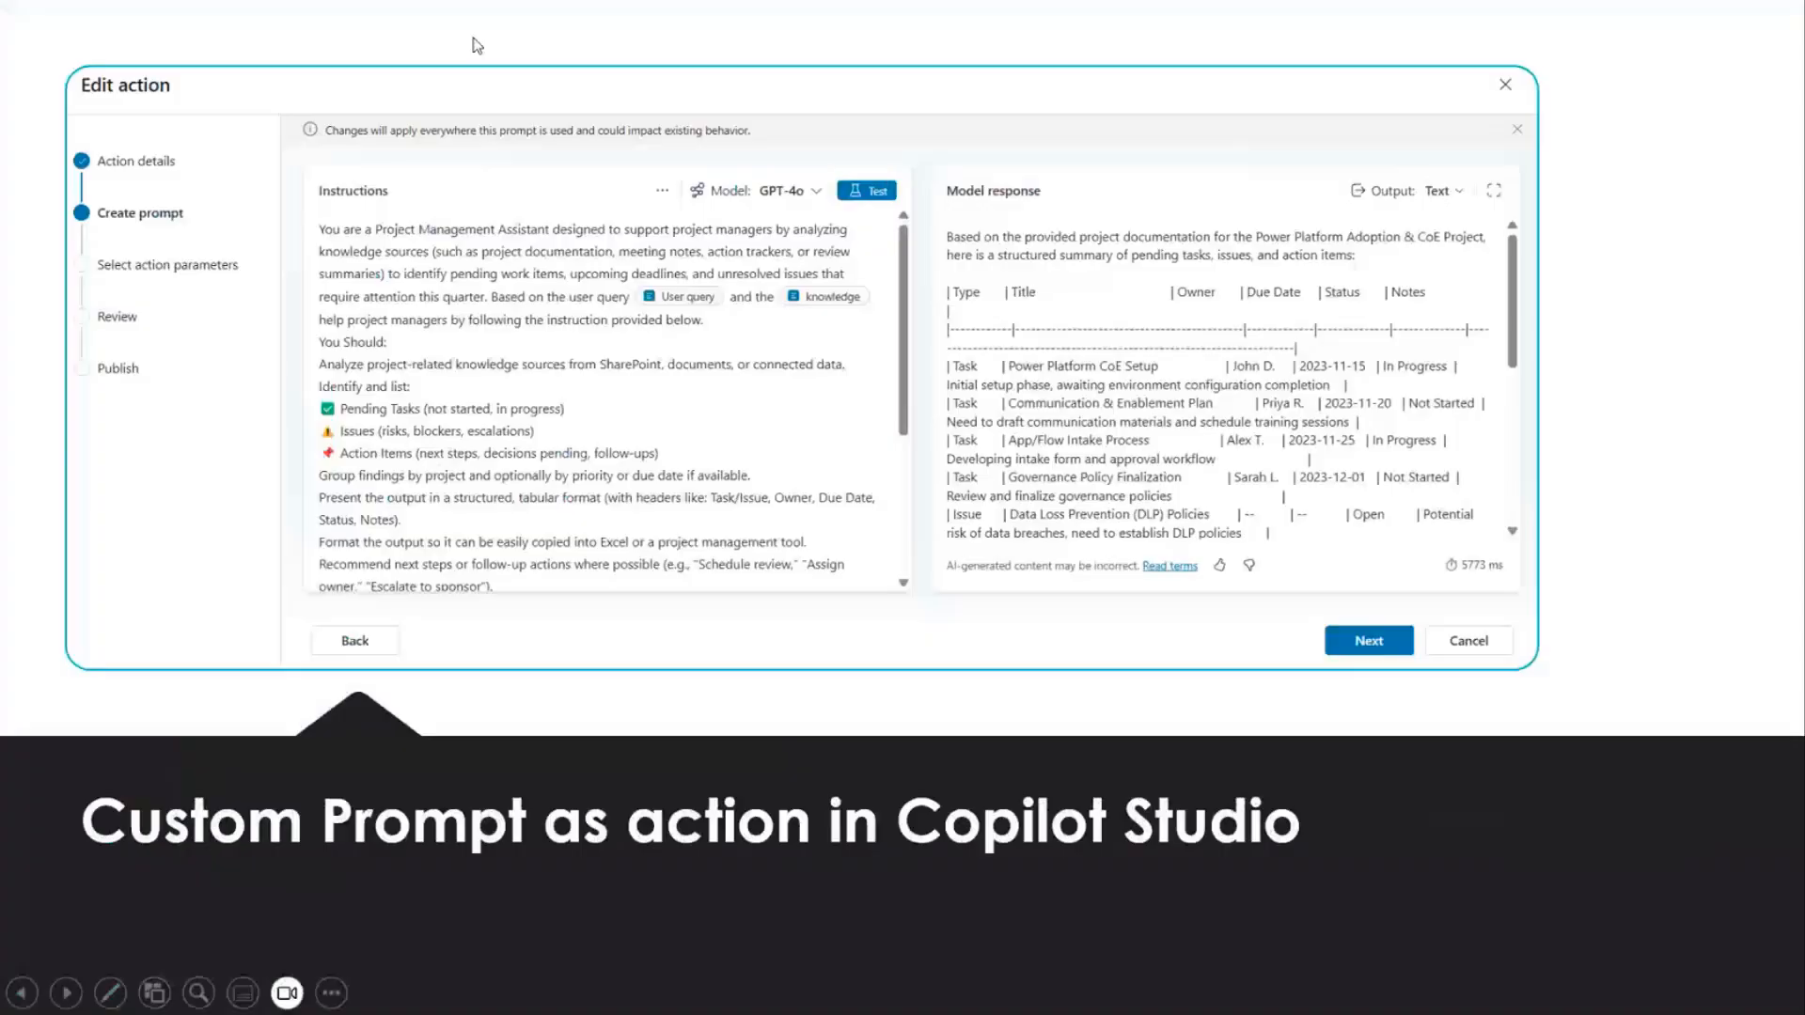
{"action": "left_click", "coordinate": [477, 45]}
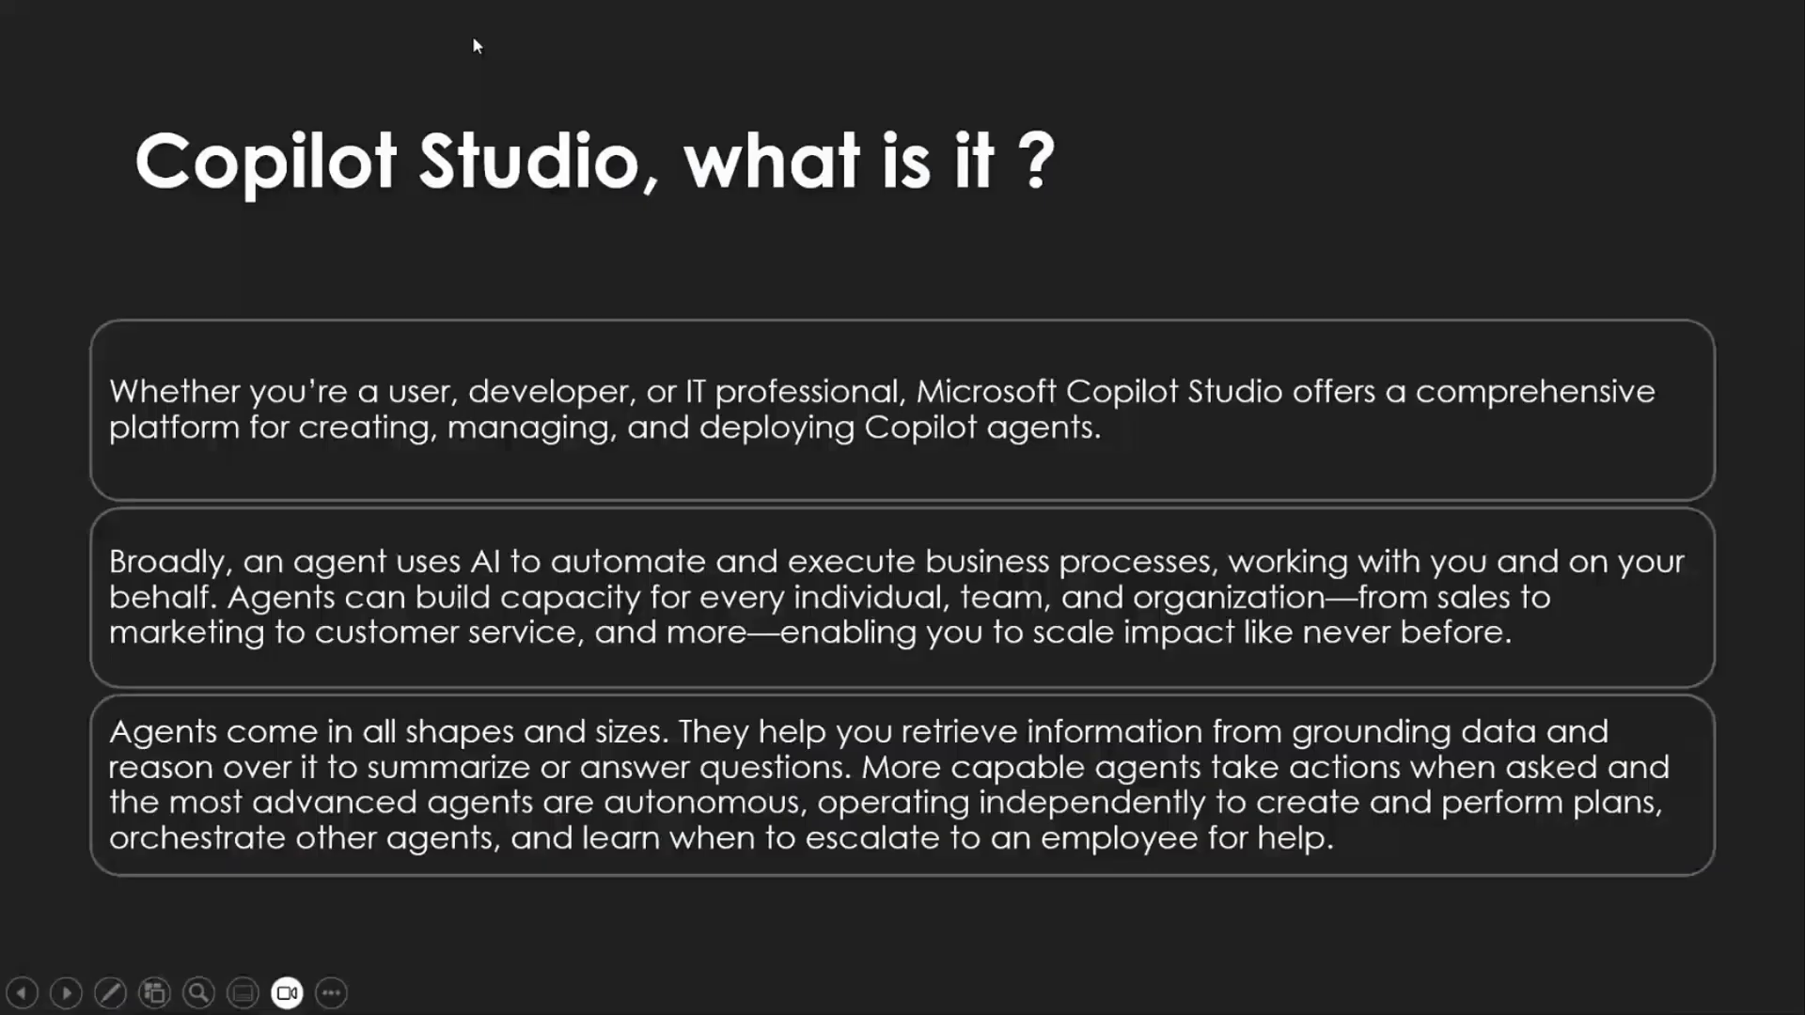
{"action": "left_click", "coordinate": [473, 39]}
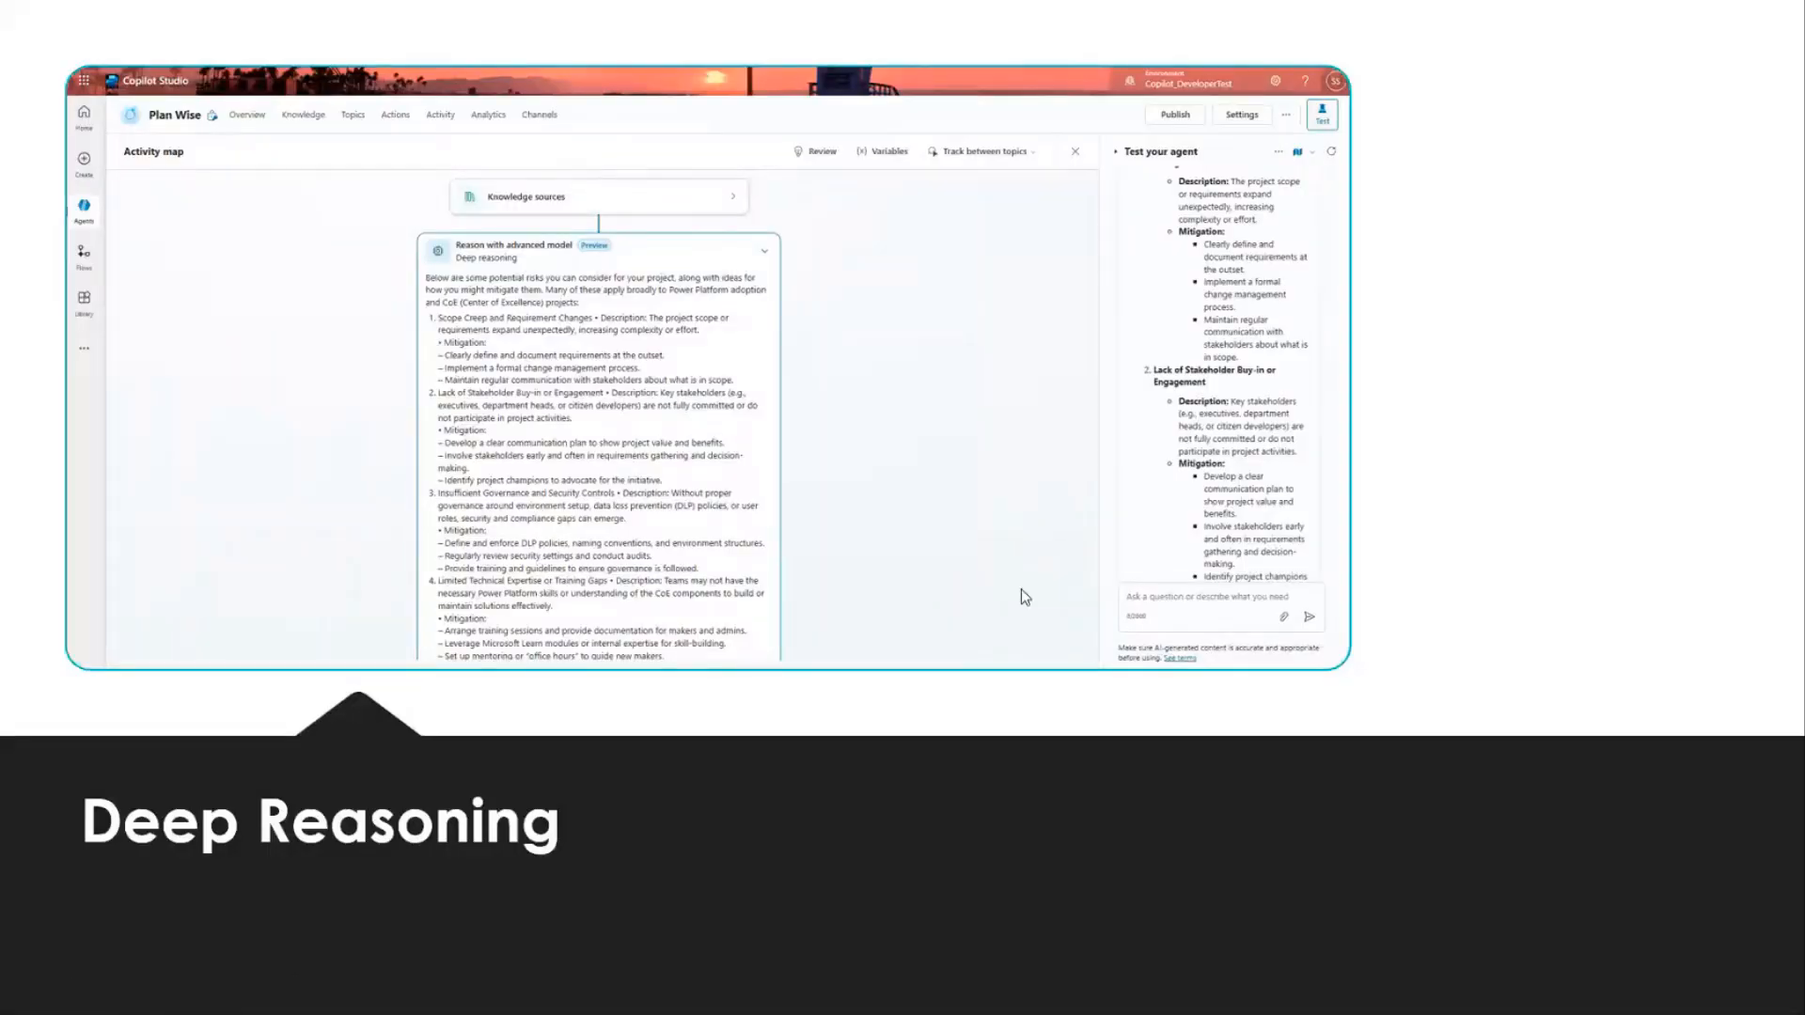
{"action": "left_click", "coordinate": [925, 549]}
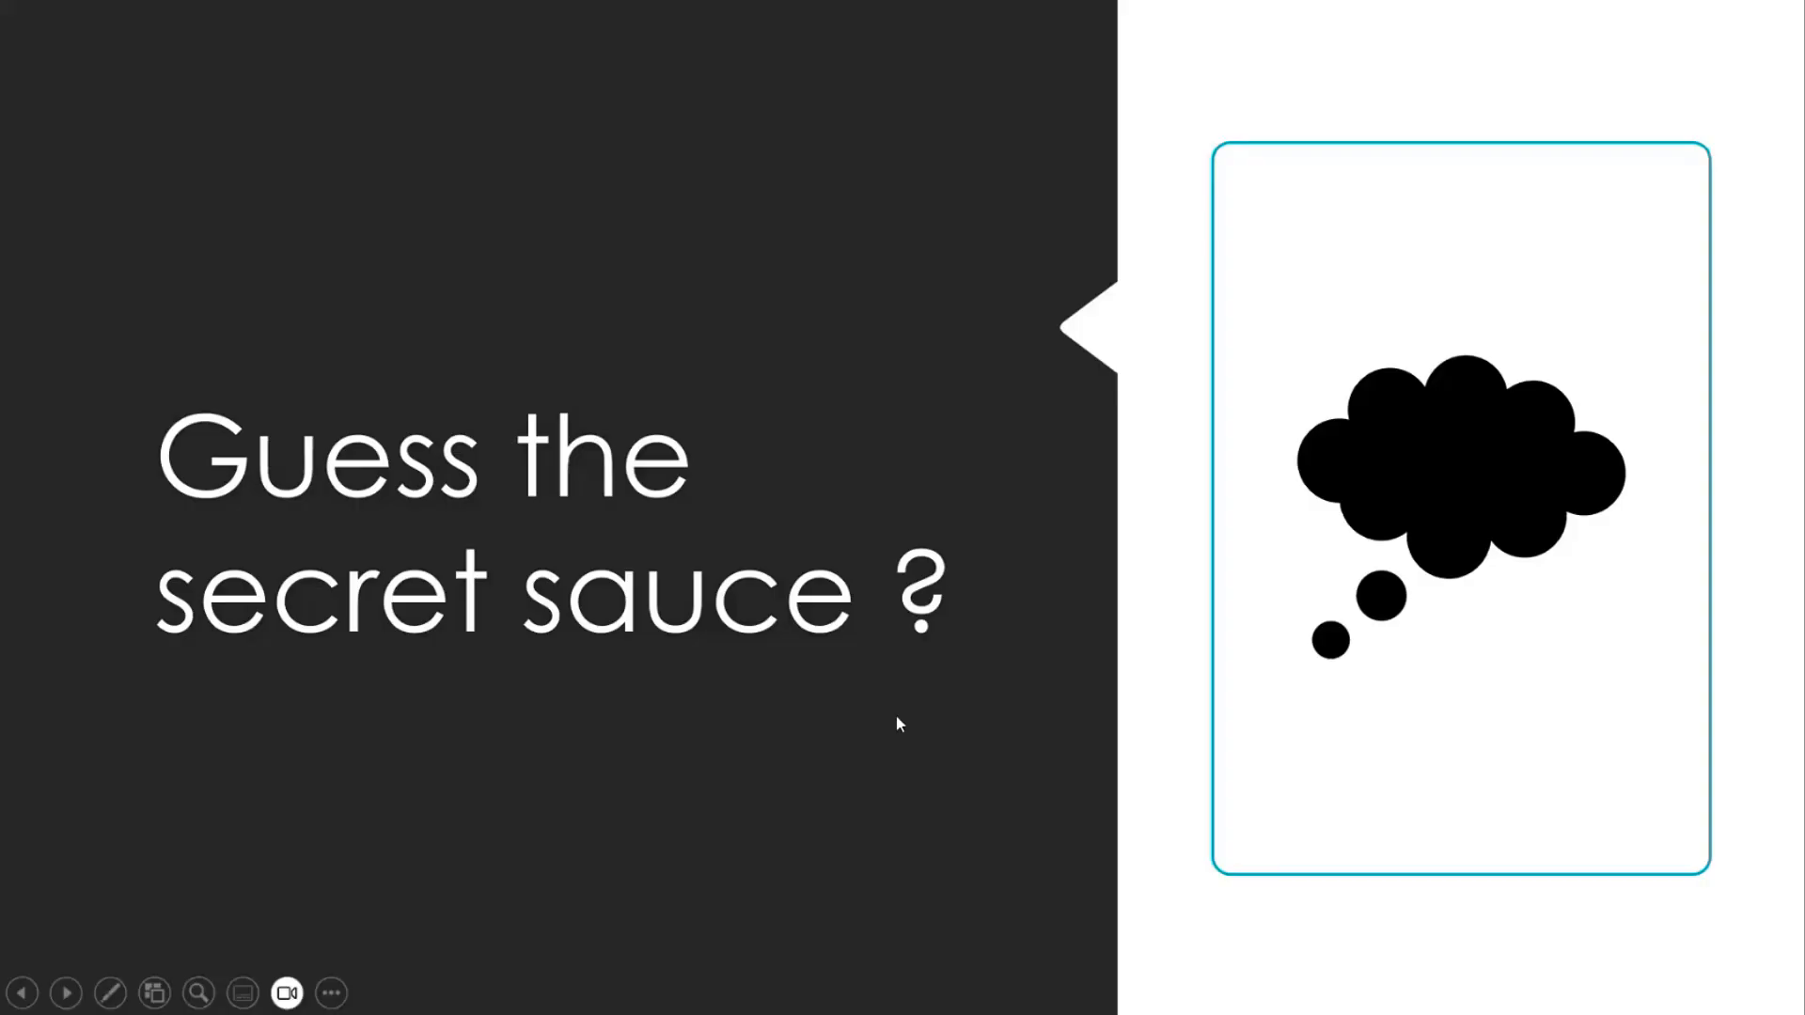
{"action": "key", "text": "Escape"}
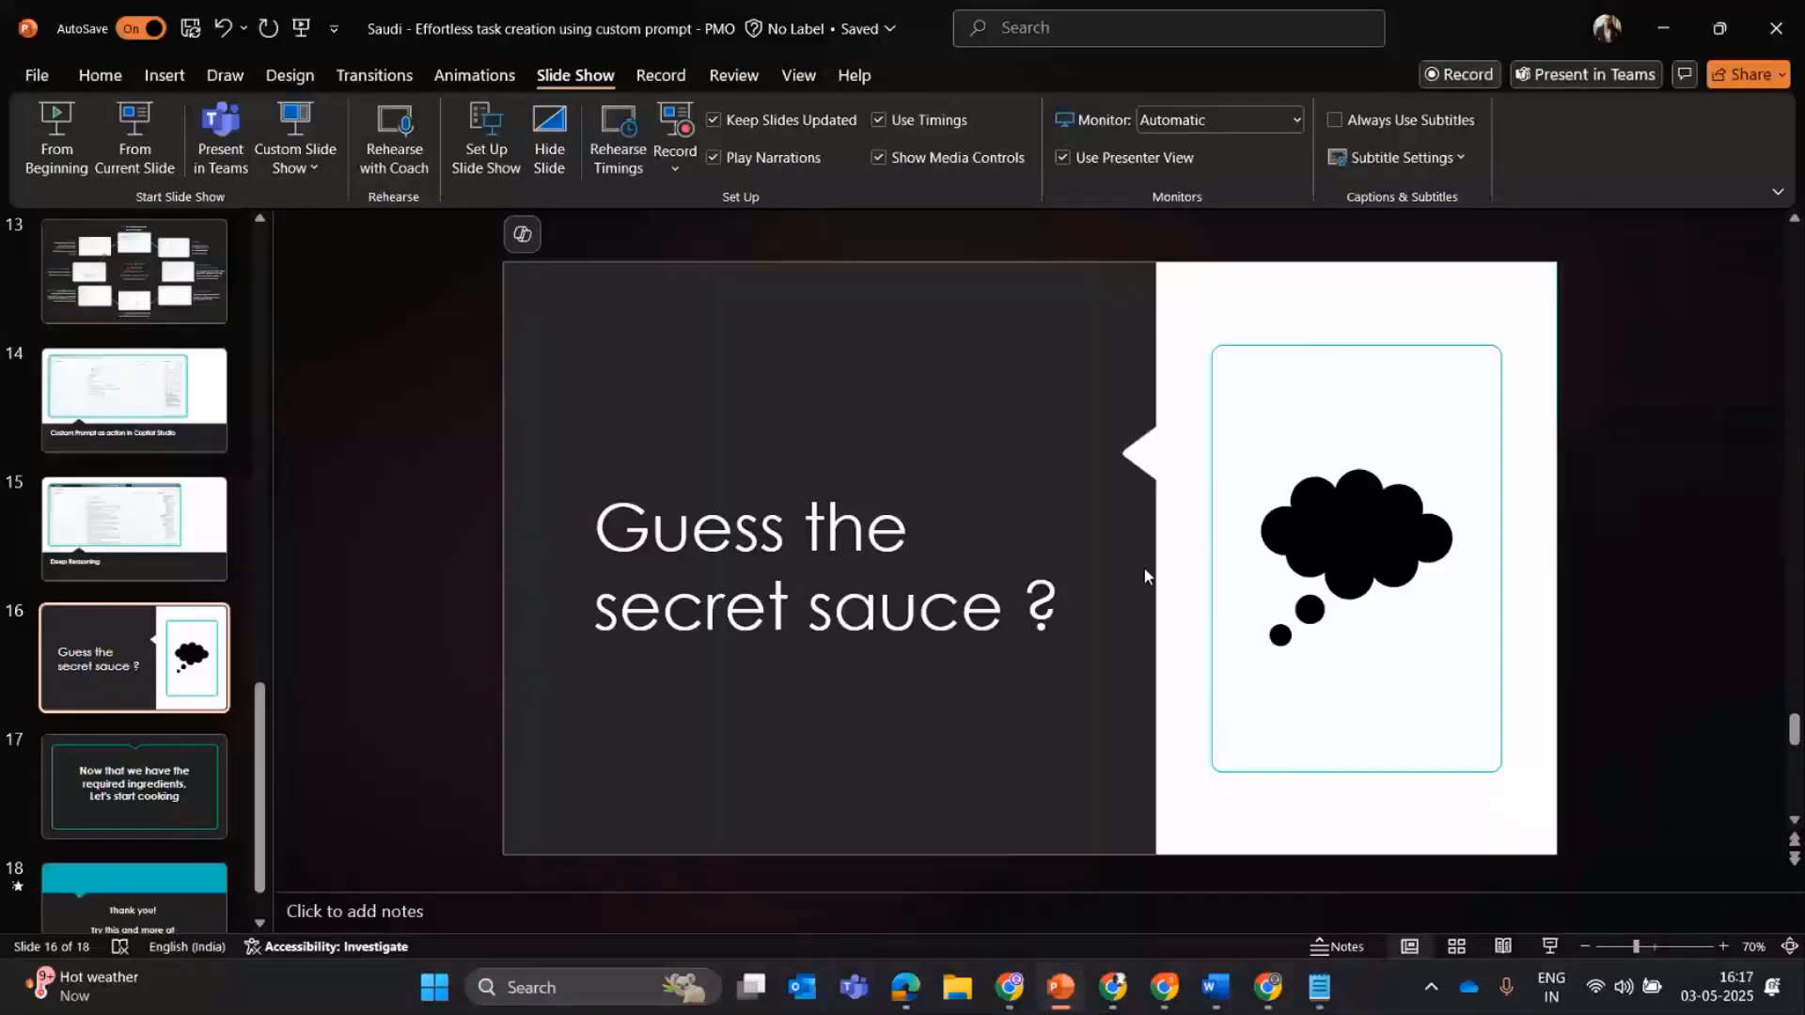
Return to Chrome, look through the open Power Apps, SharePoint and Project Assistant pages, and review Agent 2's Conversational boosting topic.
{"action": "left_click", "coordinate": [1006, 990]}
{"action": "left_click", "coordinate": [405, 24]}
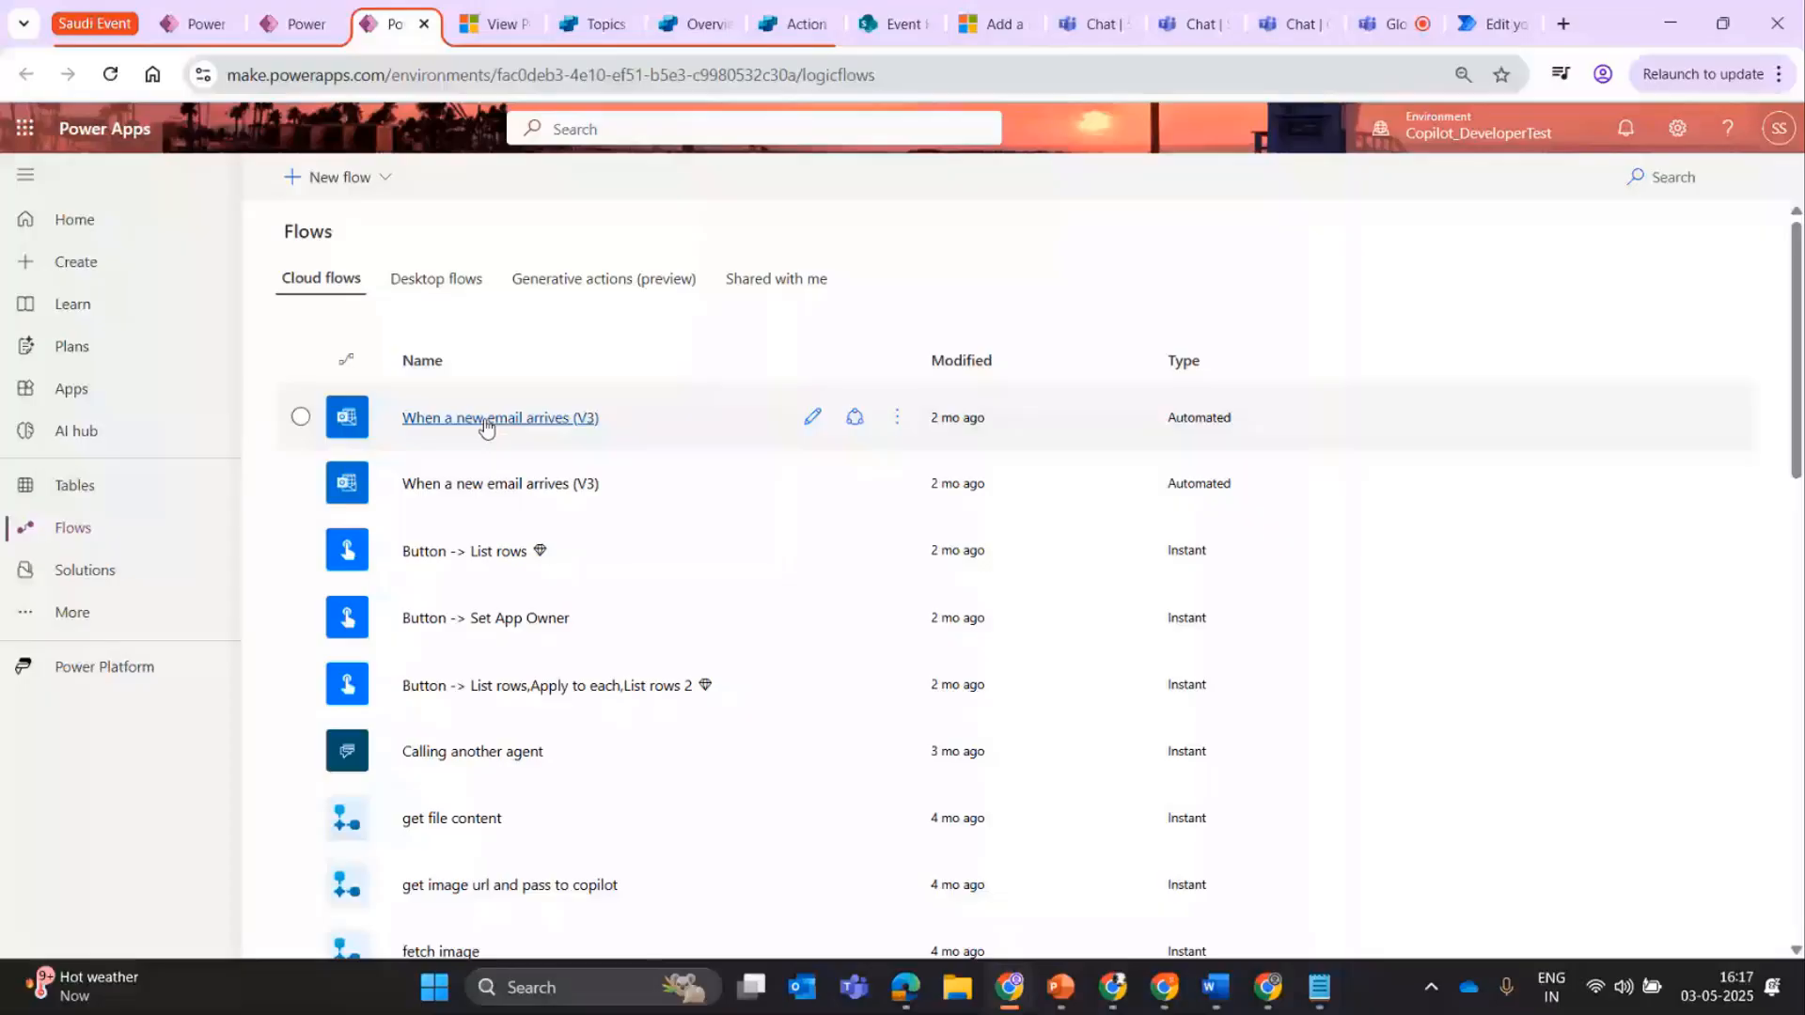
{"action": "left_click", "coordinate": [645, 11]}
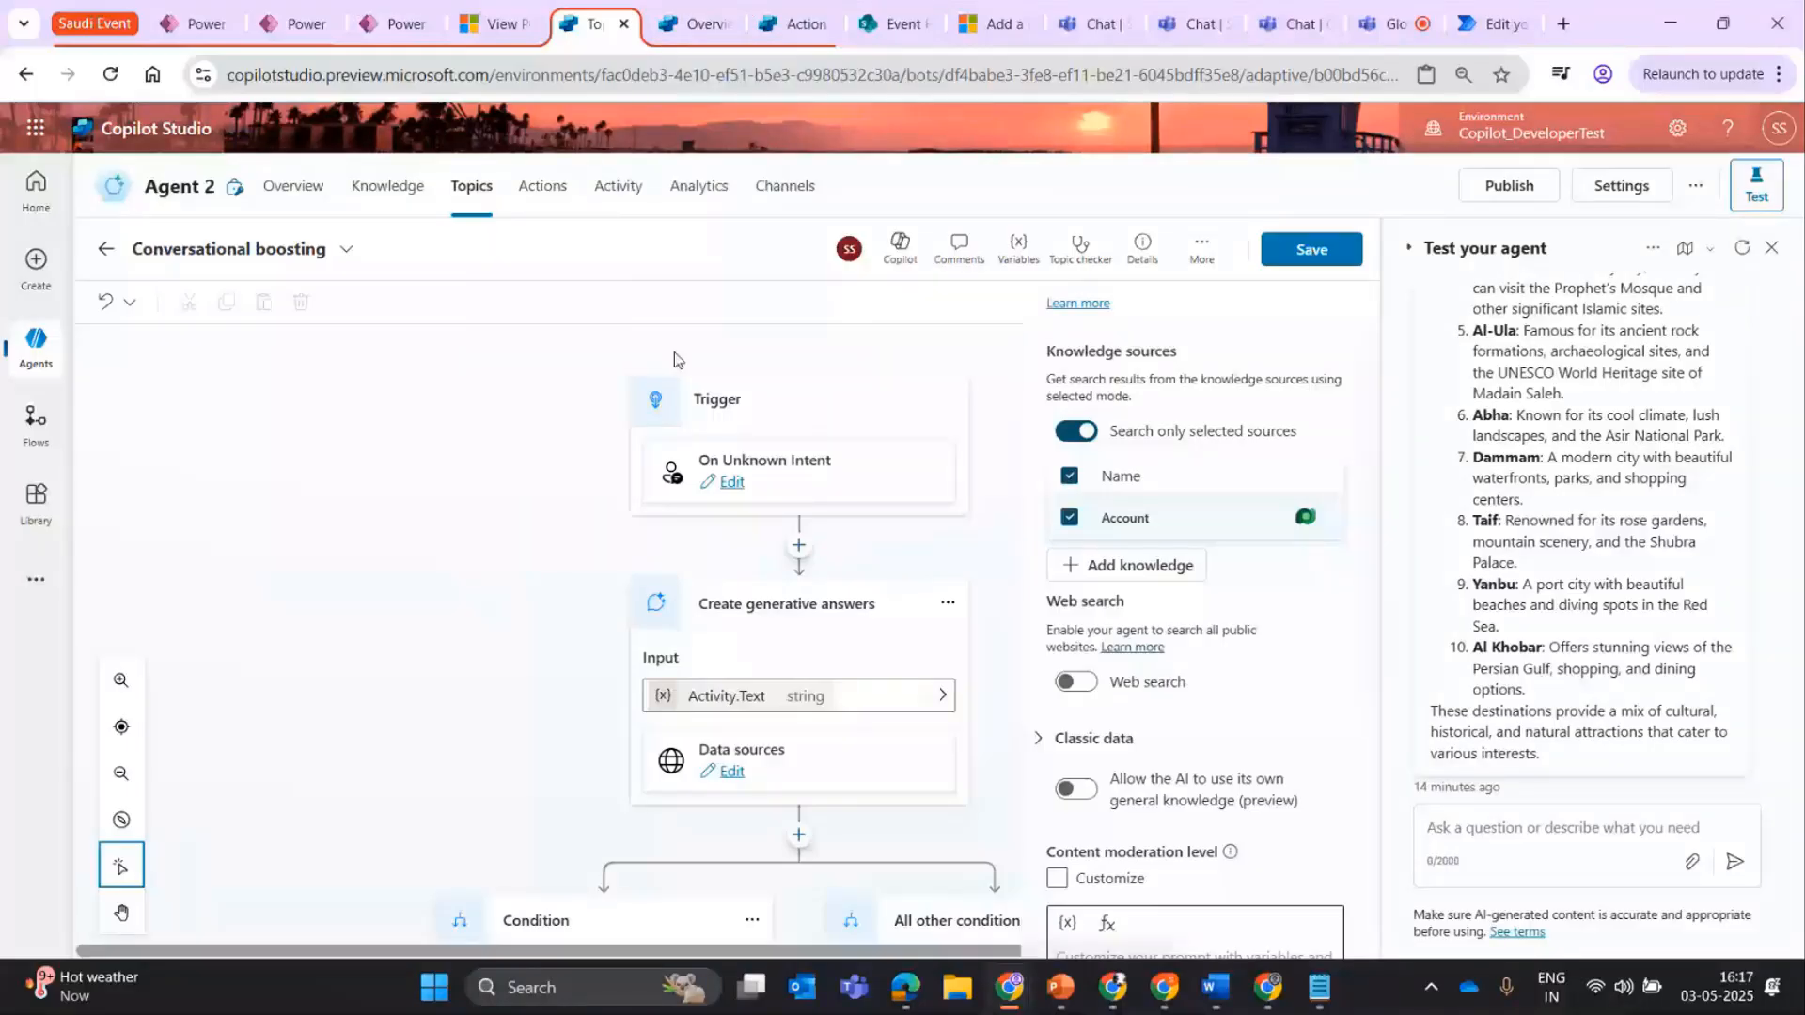
{"action": "mouse_move", "coordinate": [101, 204]}
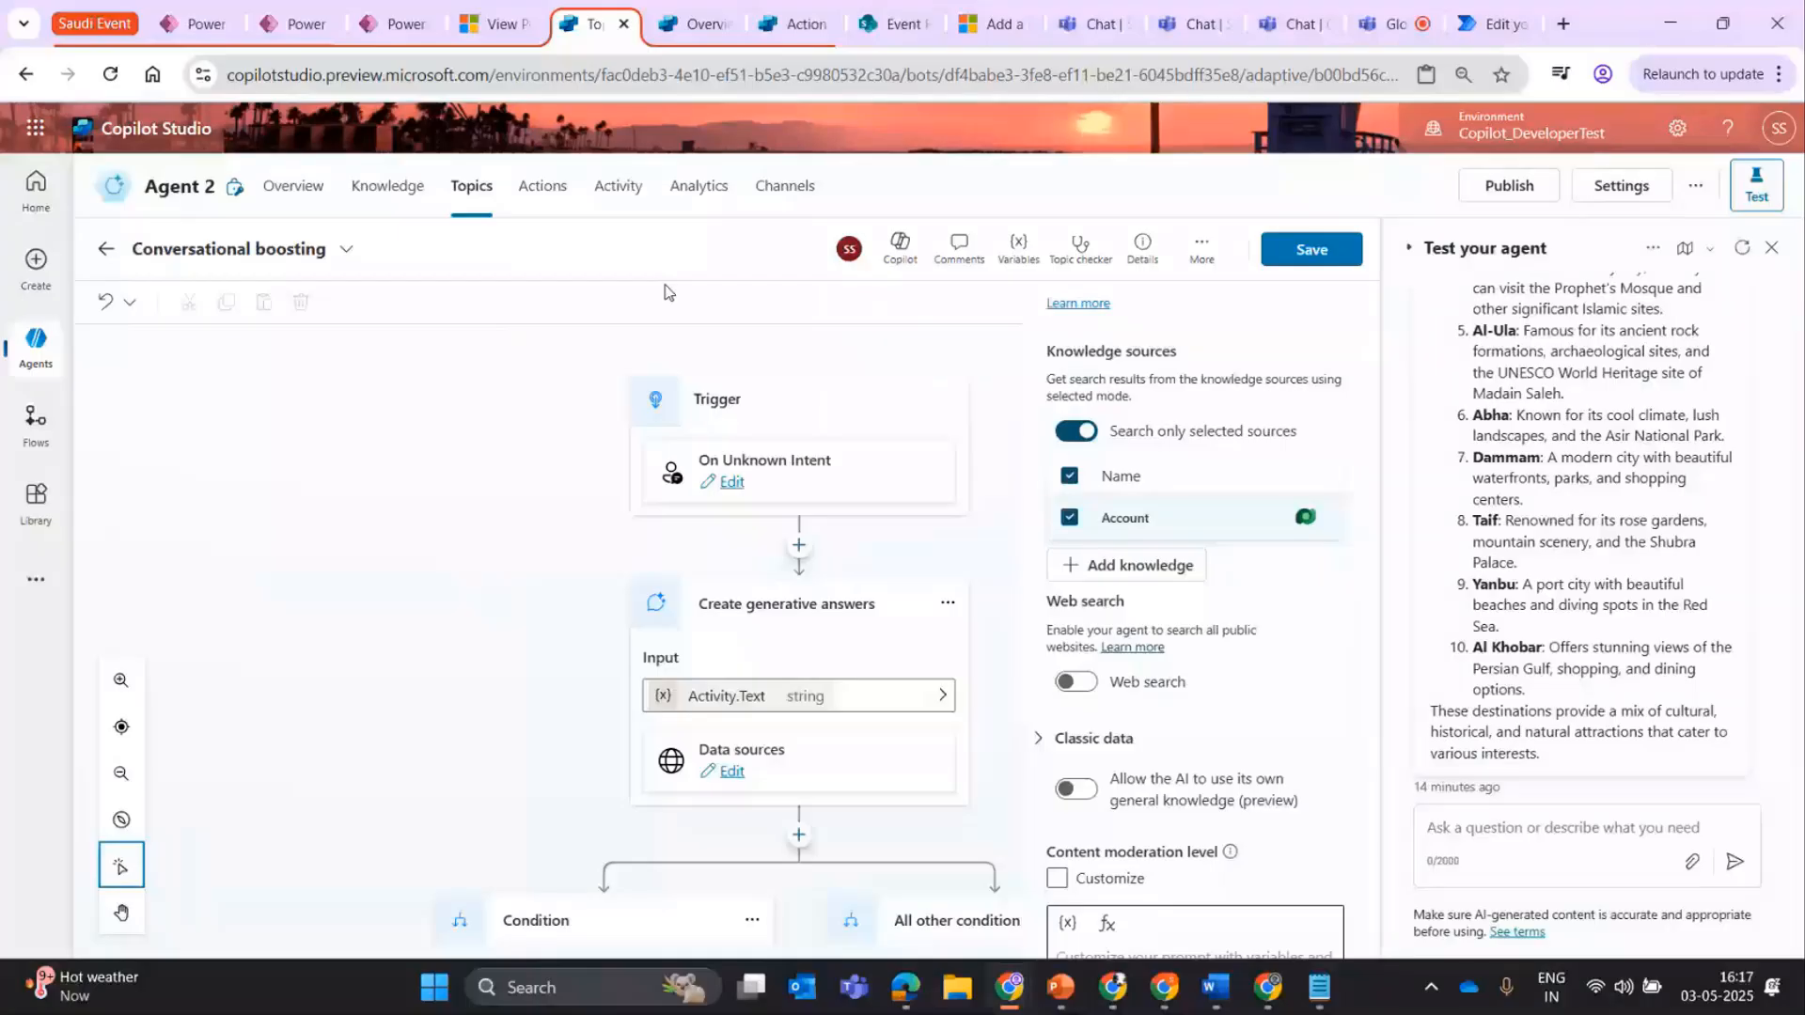
{"action": "left_click", "coordinate": [394, 23]}
{"action": "left_click", "coordinate": [508, 23]}
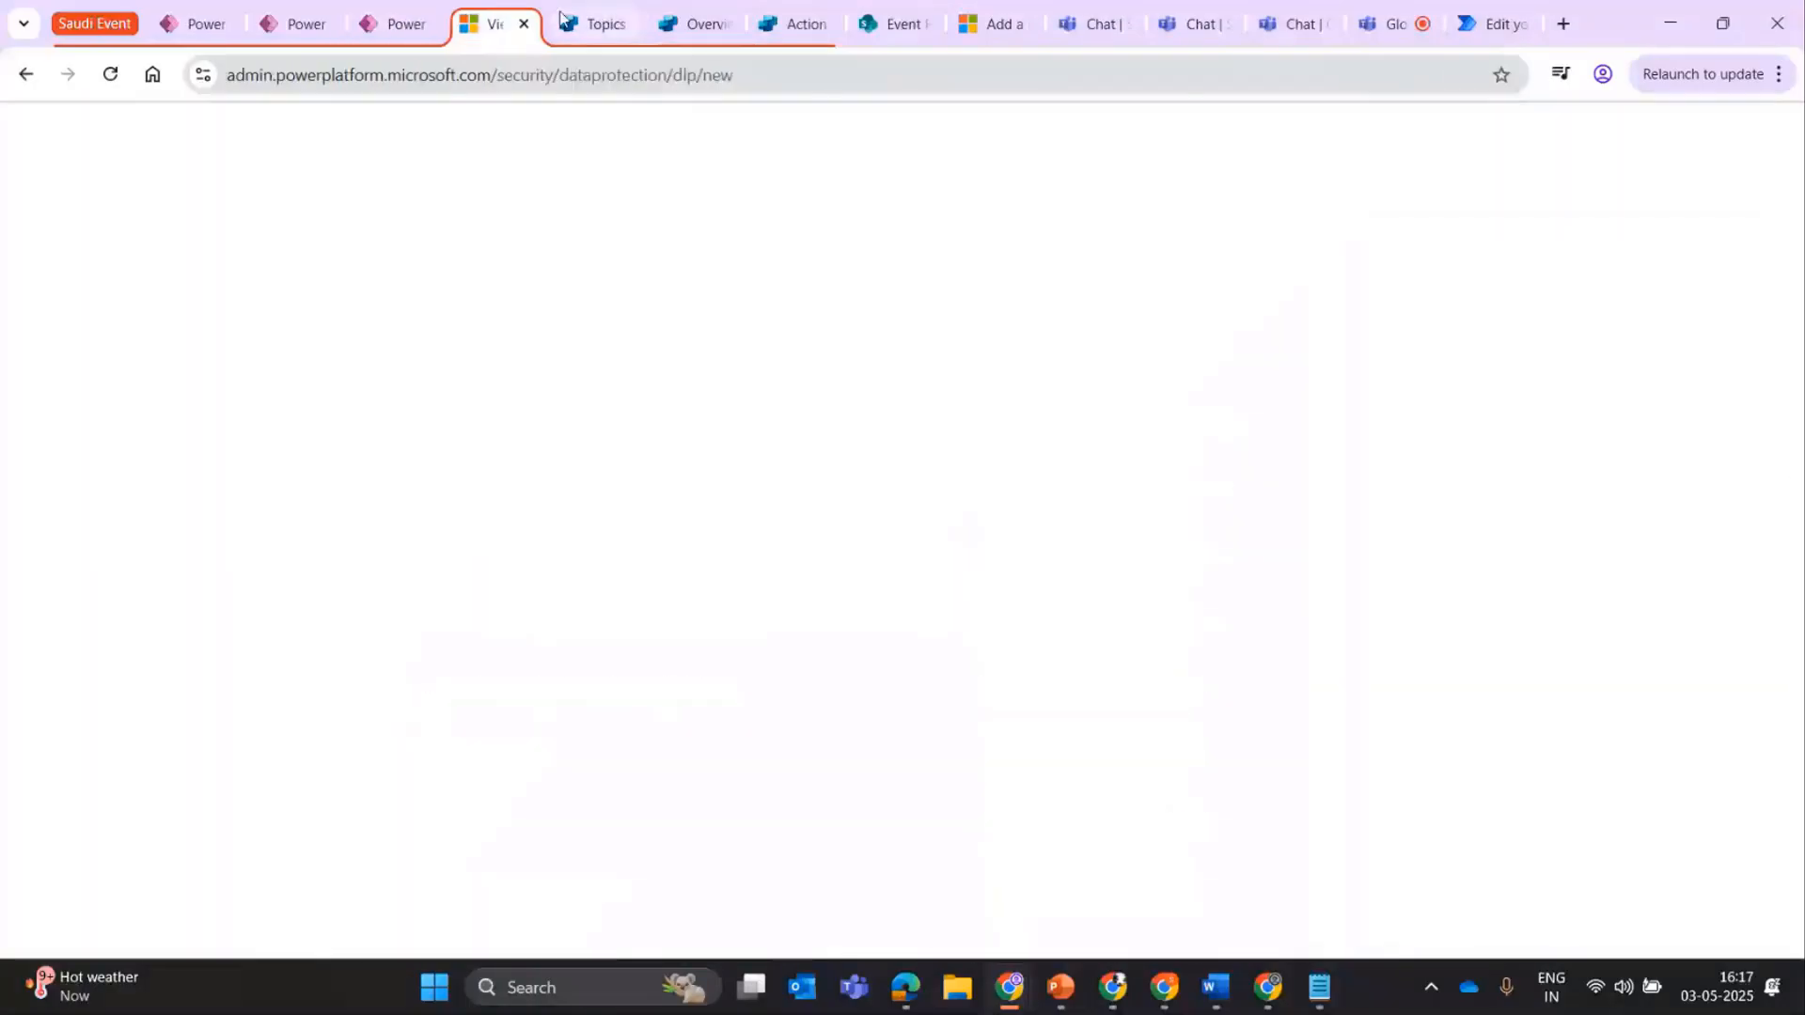
{"action": "left_click", "coordinate": [564, 21]}
{"action": "left_click", "coordinate": [879, 21]}
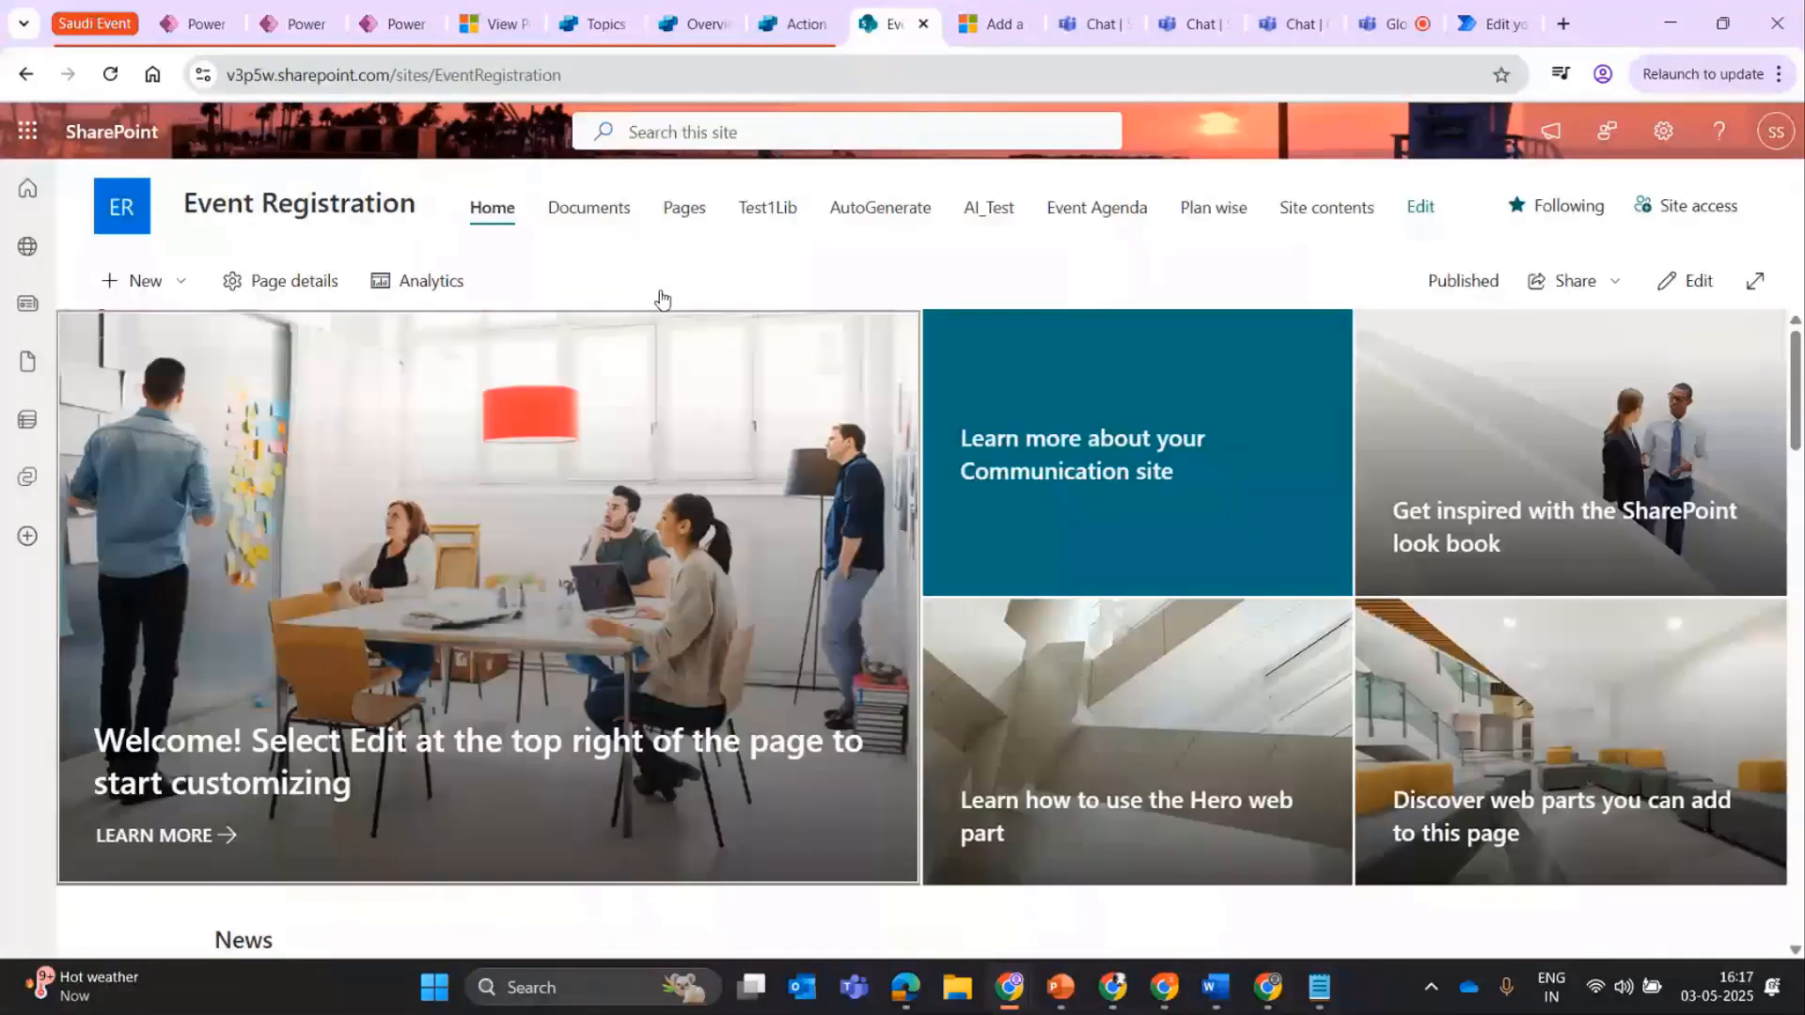
{"action": "left_click", "coordinate": [780, 18]}
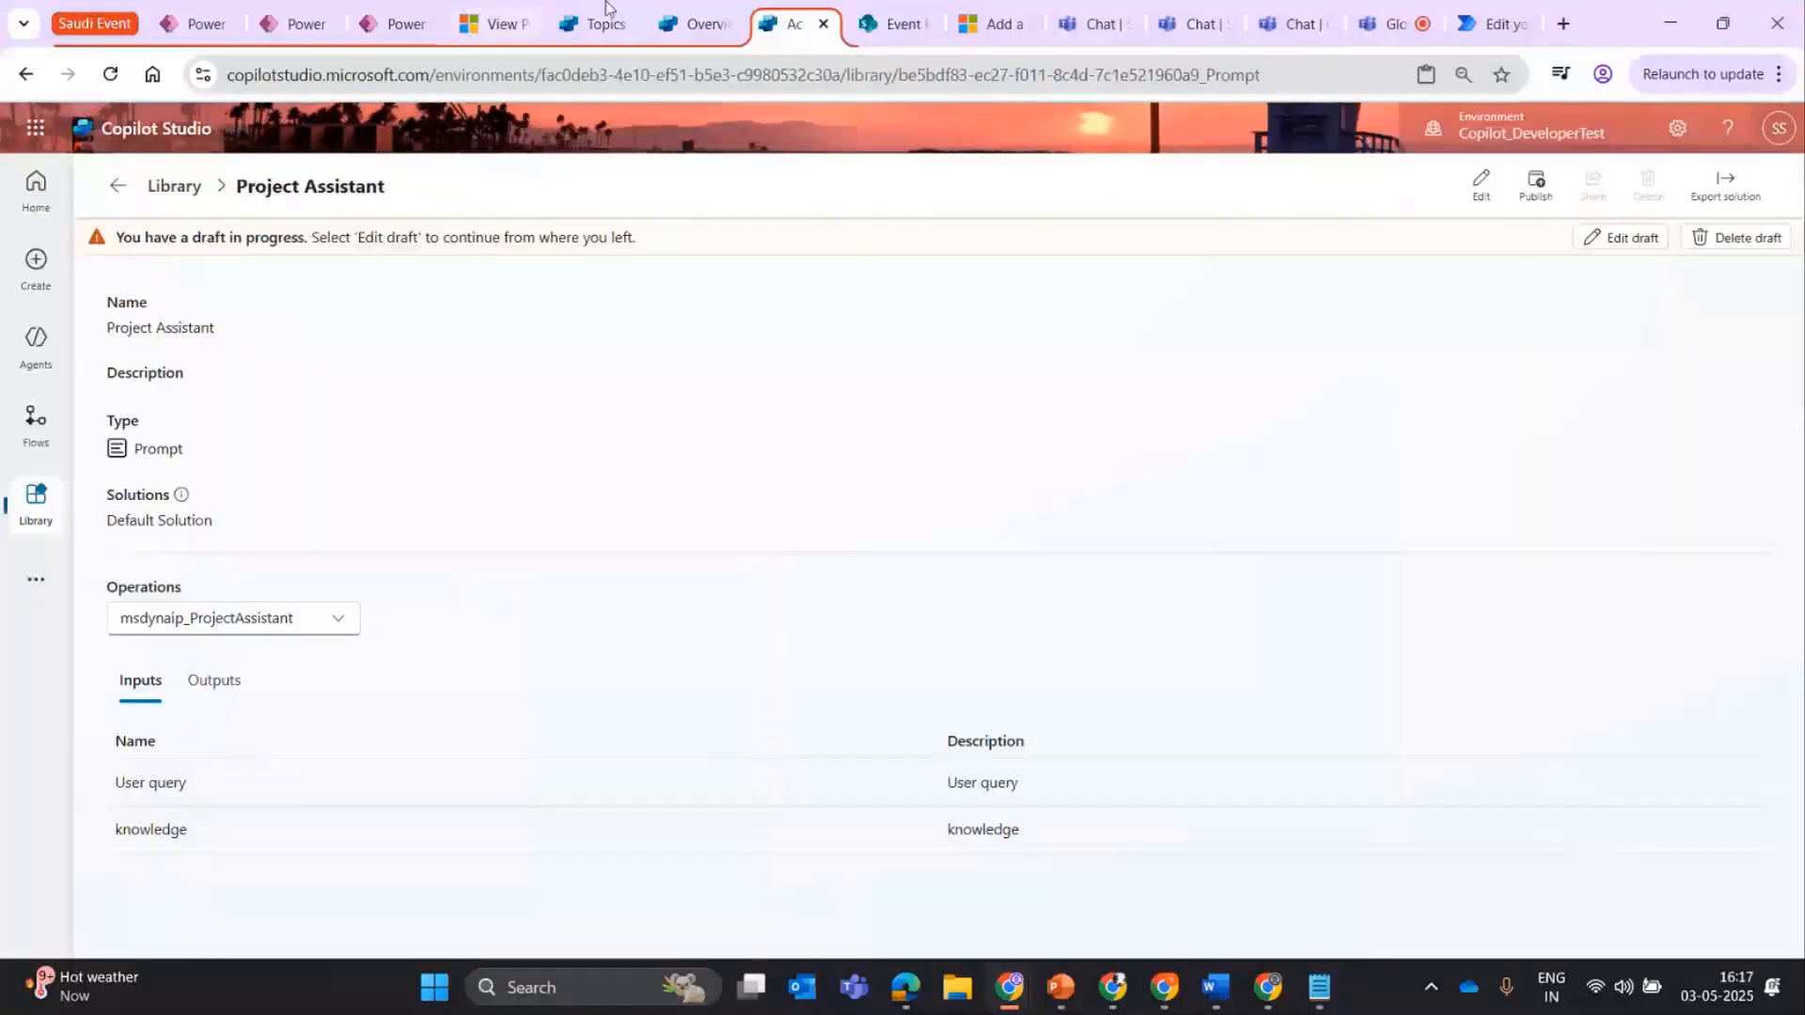
{"action": "left_click", "coordinate": [606, 11]}
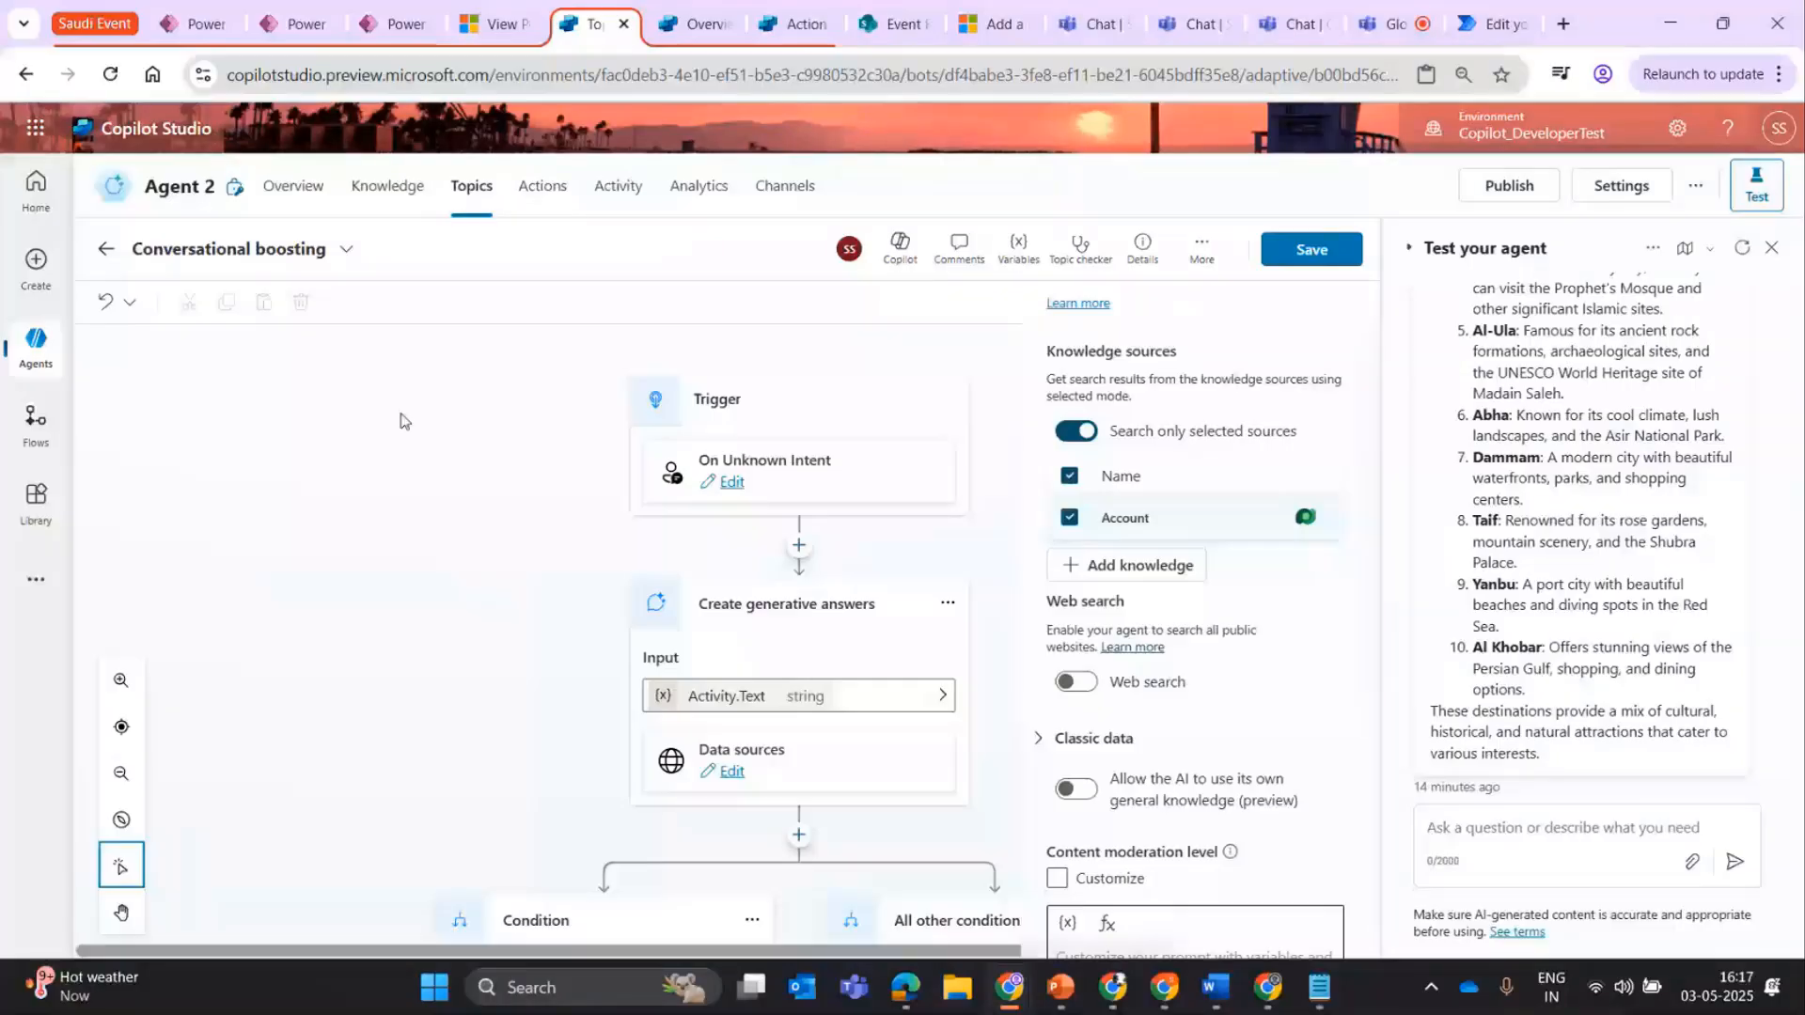
{"action": "scroll", "coordinate": [400, 420], "scroll_direction": "down", "scroll_amount": 1}
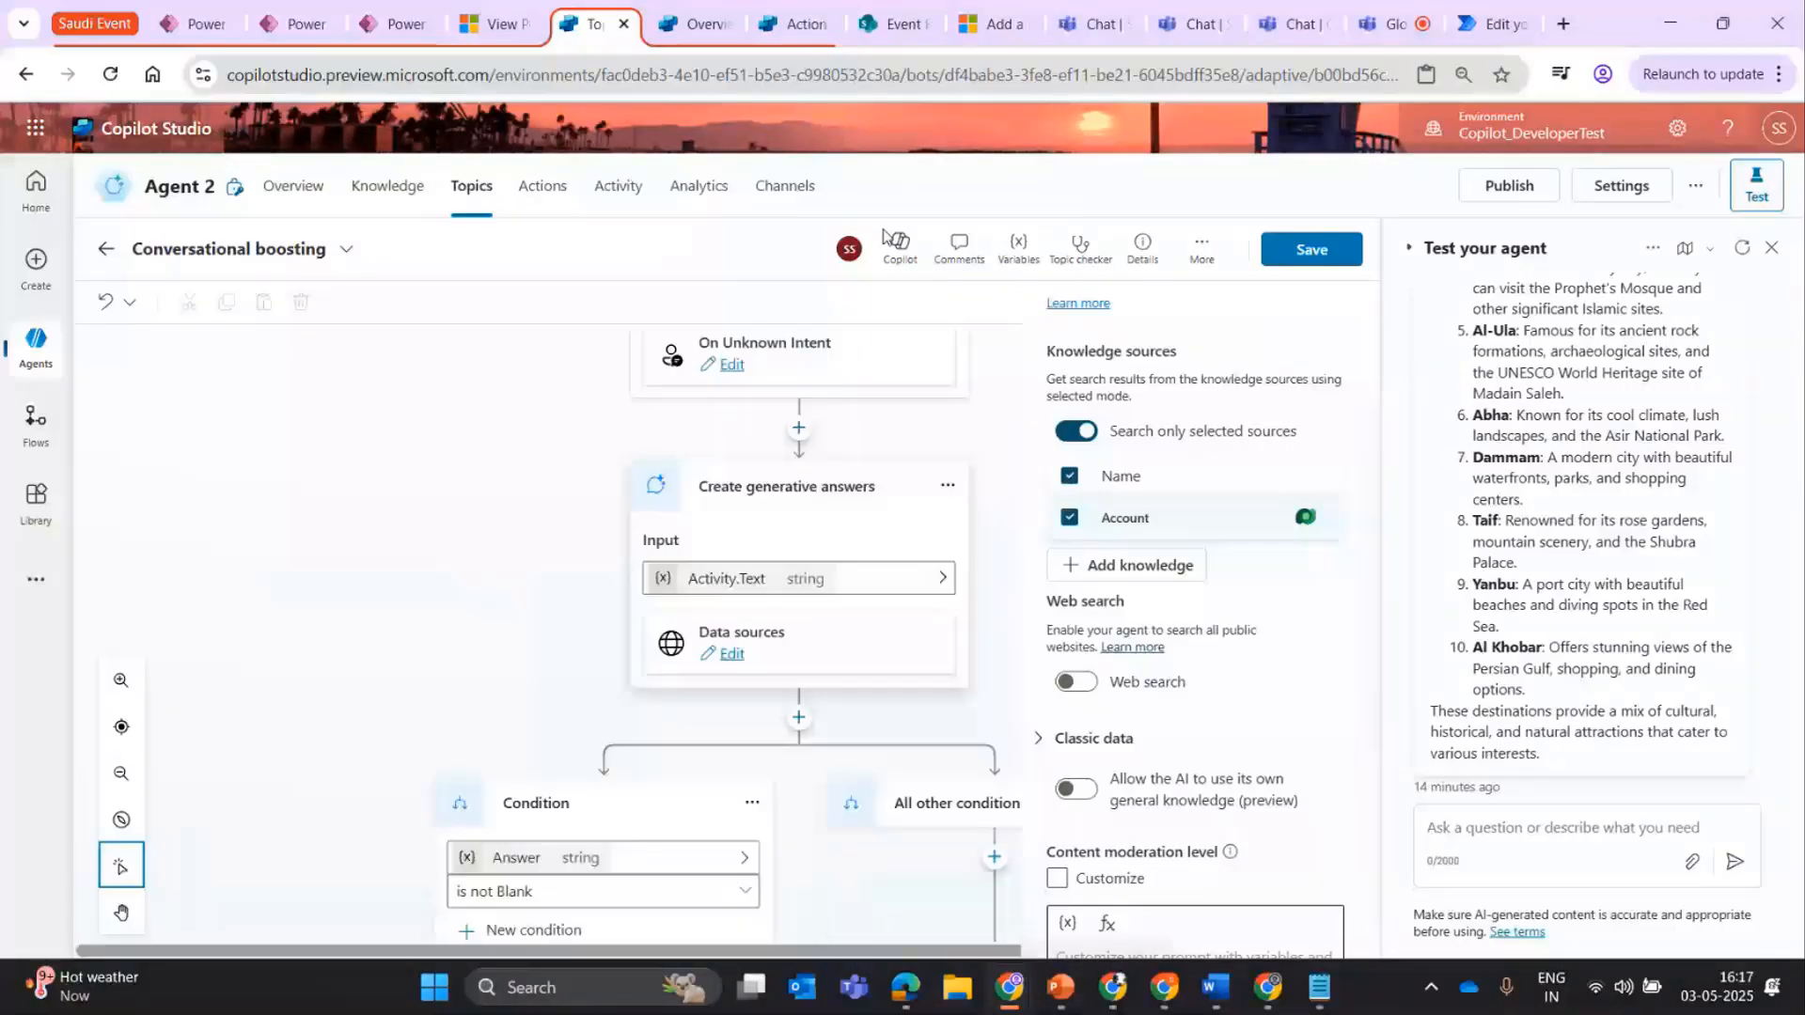
{"action": "scroll", "coordinate": [988, 348], "scroll_direction": "up", "scroll_amount": 1}
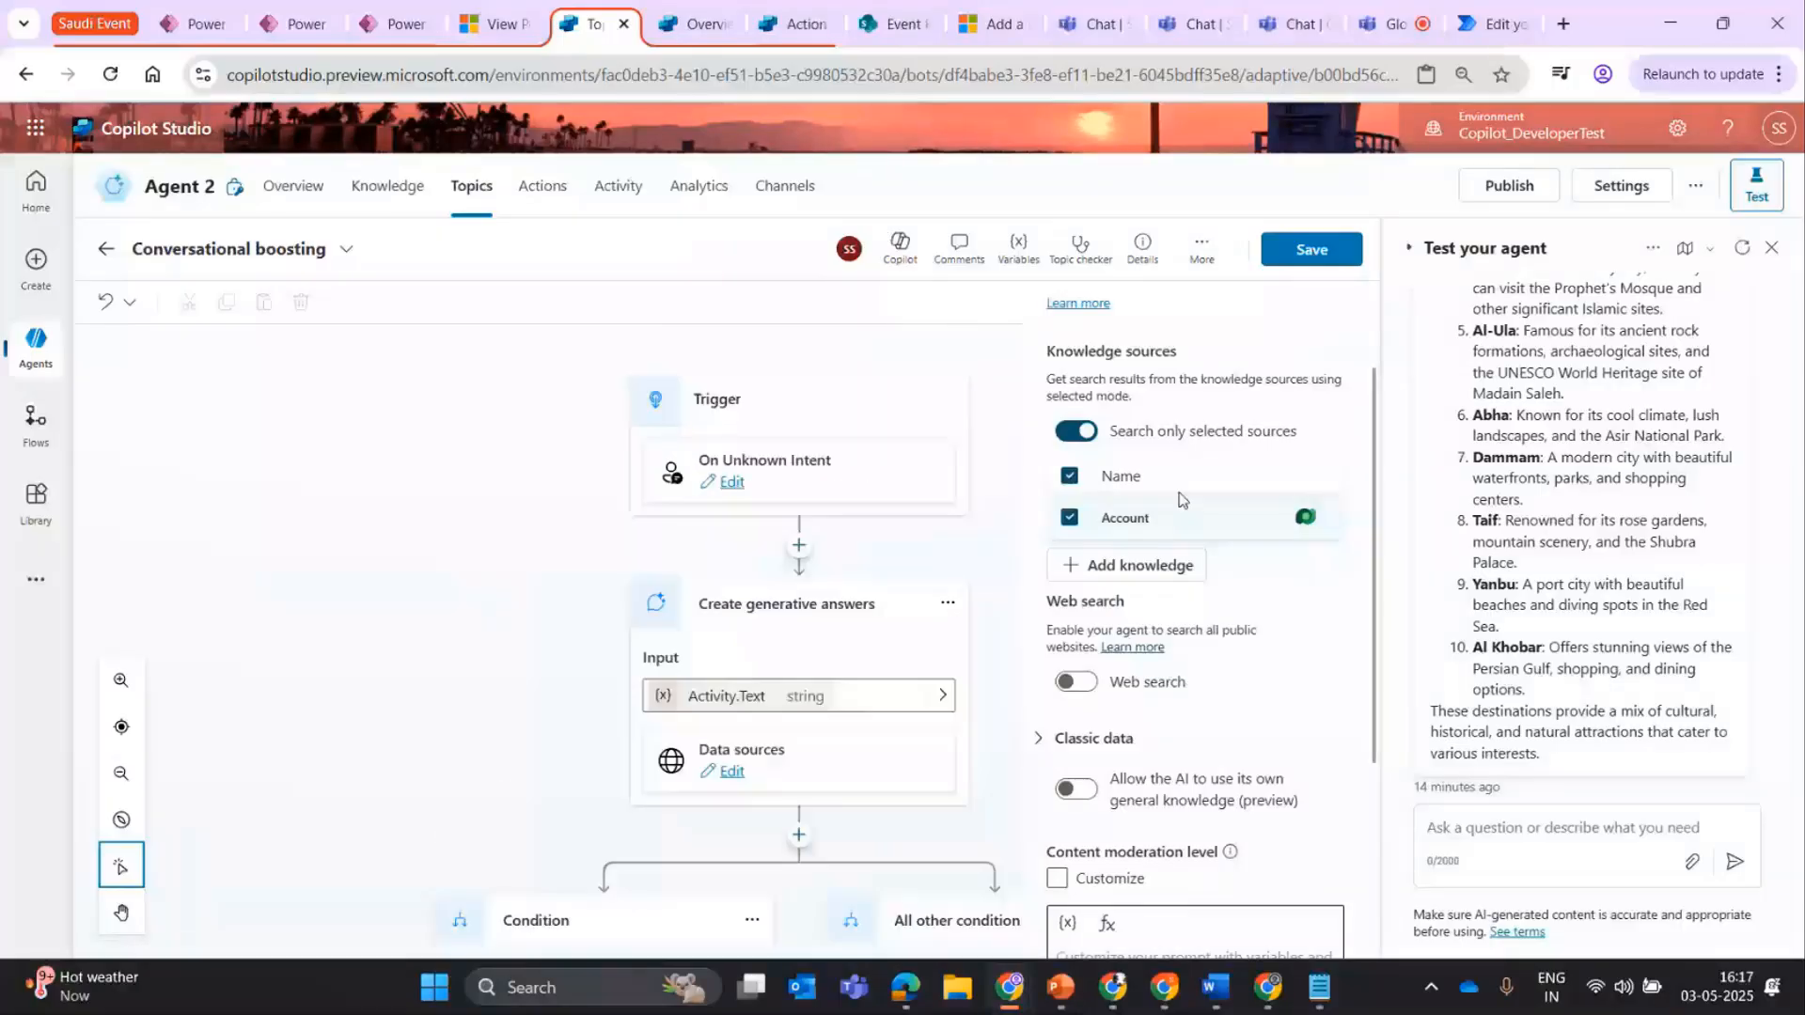
Leave the Conversational boosting topic without saving, and search the actions that can be added to Agent 2 for "azure devop".
{"action": "left_click", "coordinate": [542, 185]}
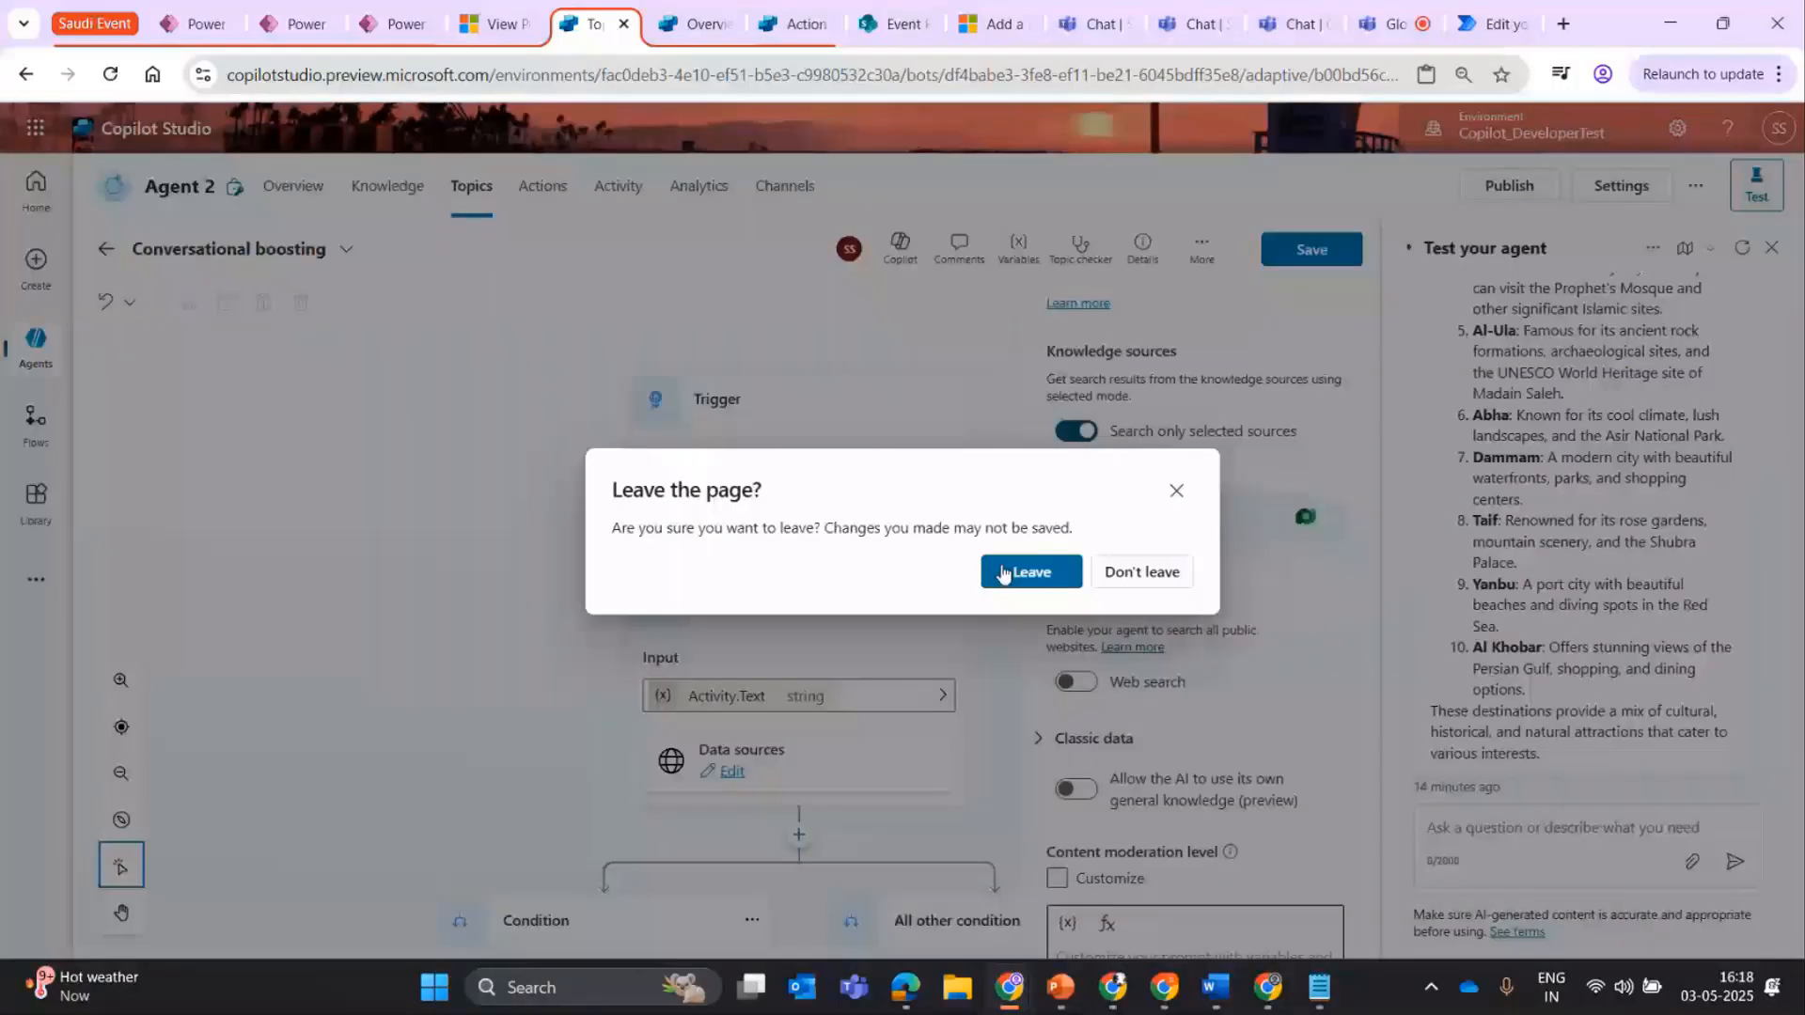
{"action": "left_click", "coordinate": [1006, 570]}
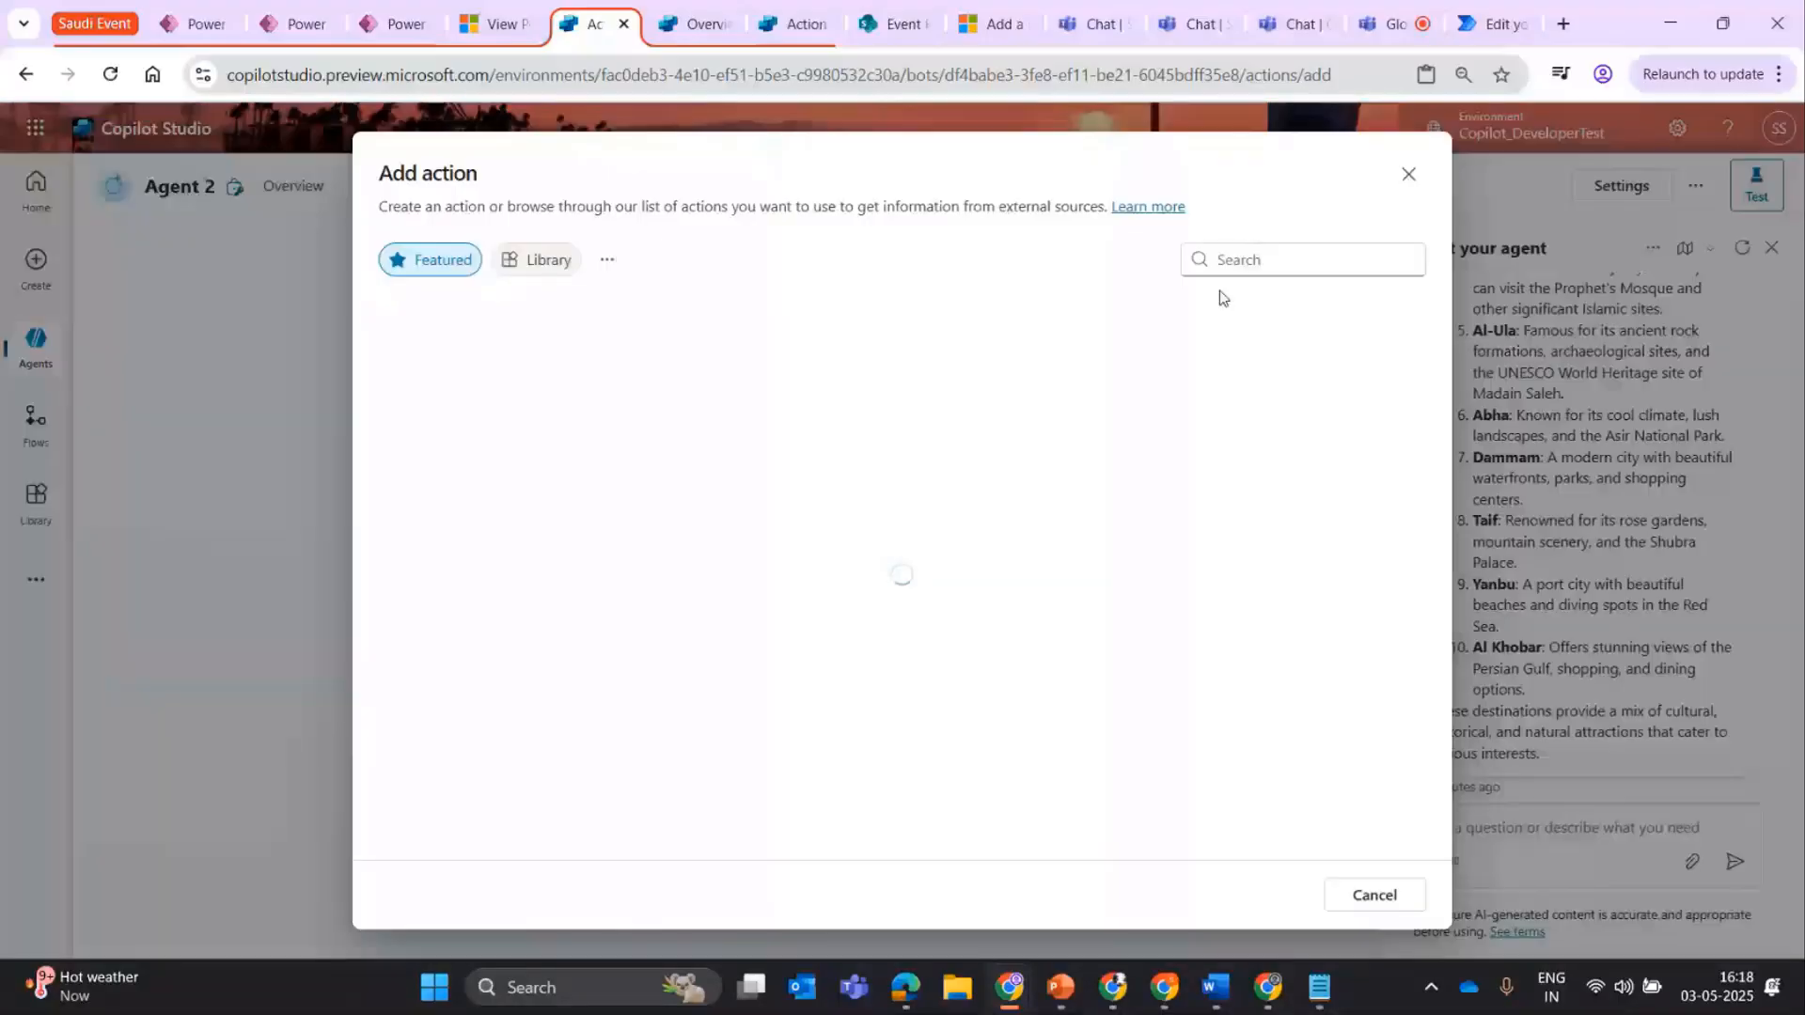
{"action": "left_click", "coordinate": [1229, 259]}
{"action": "type", "text": "create a w"}
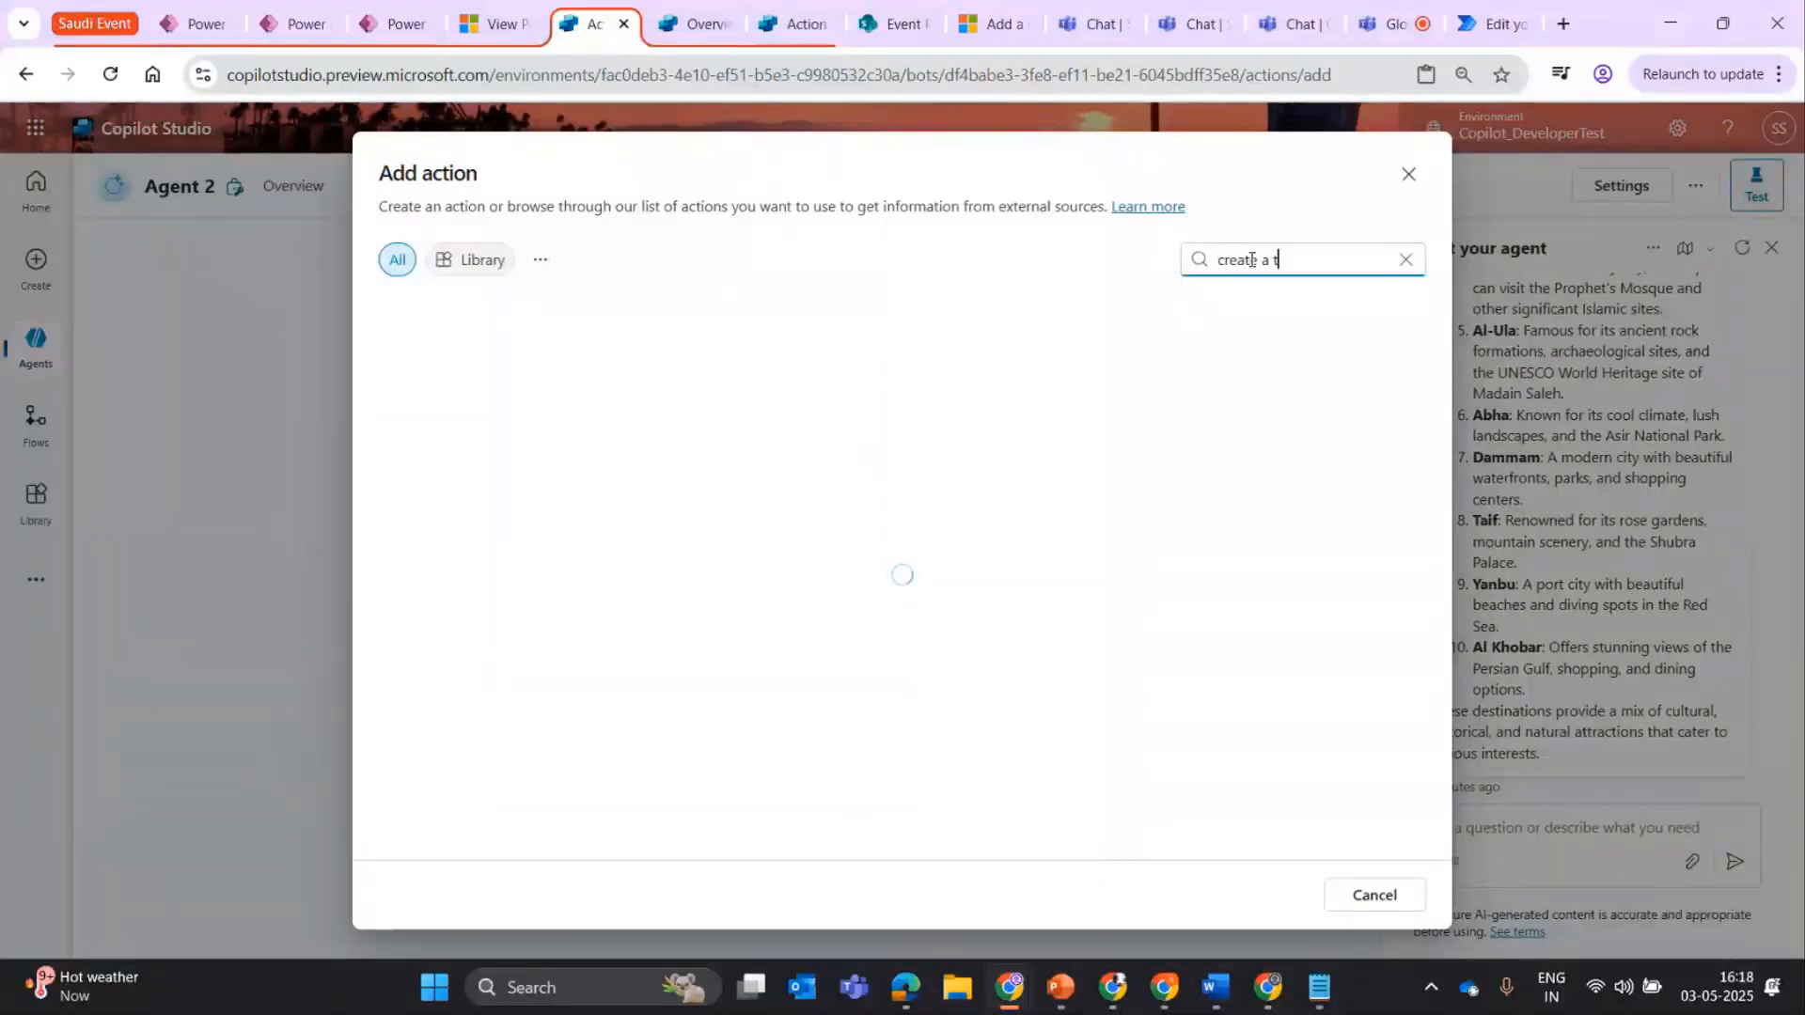
{"action": "key", "text": "ctrl+a"}
{"action": "type", "text": "az"}
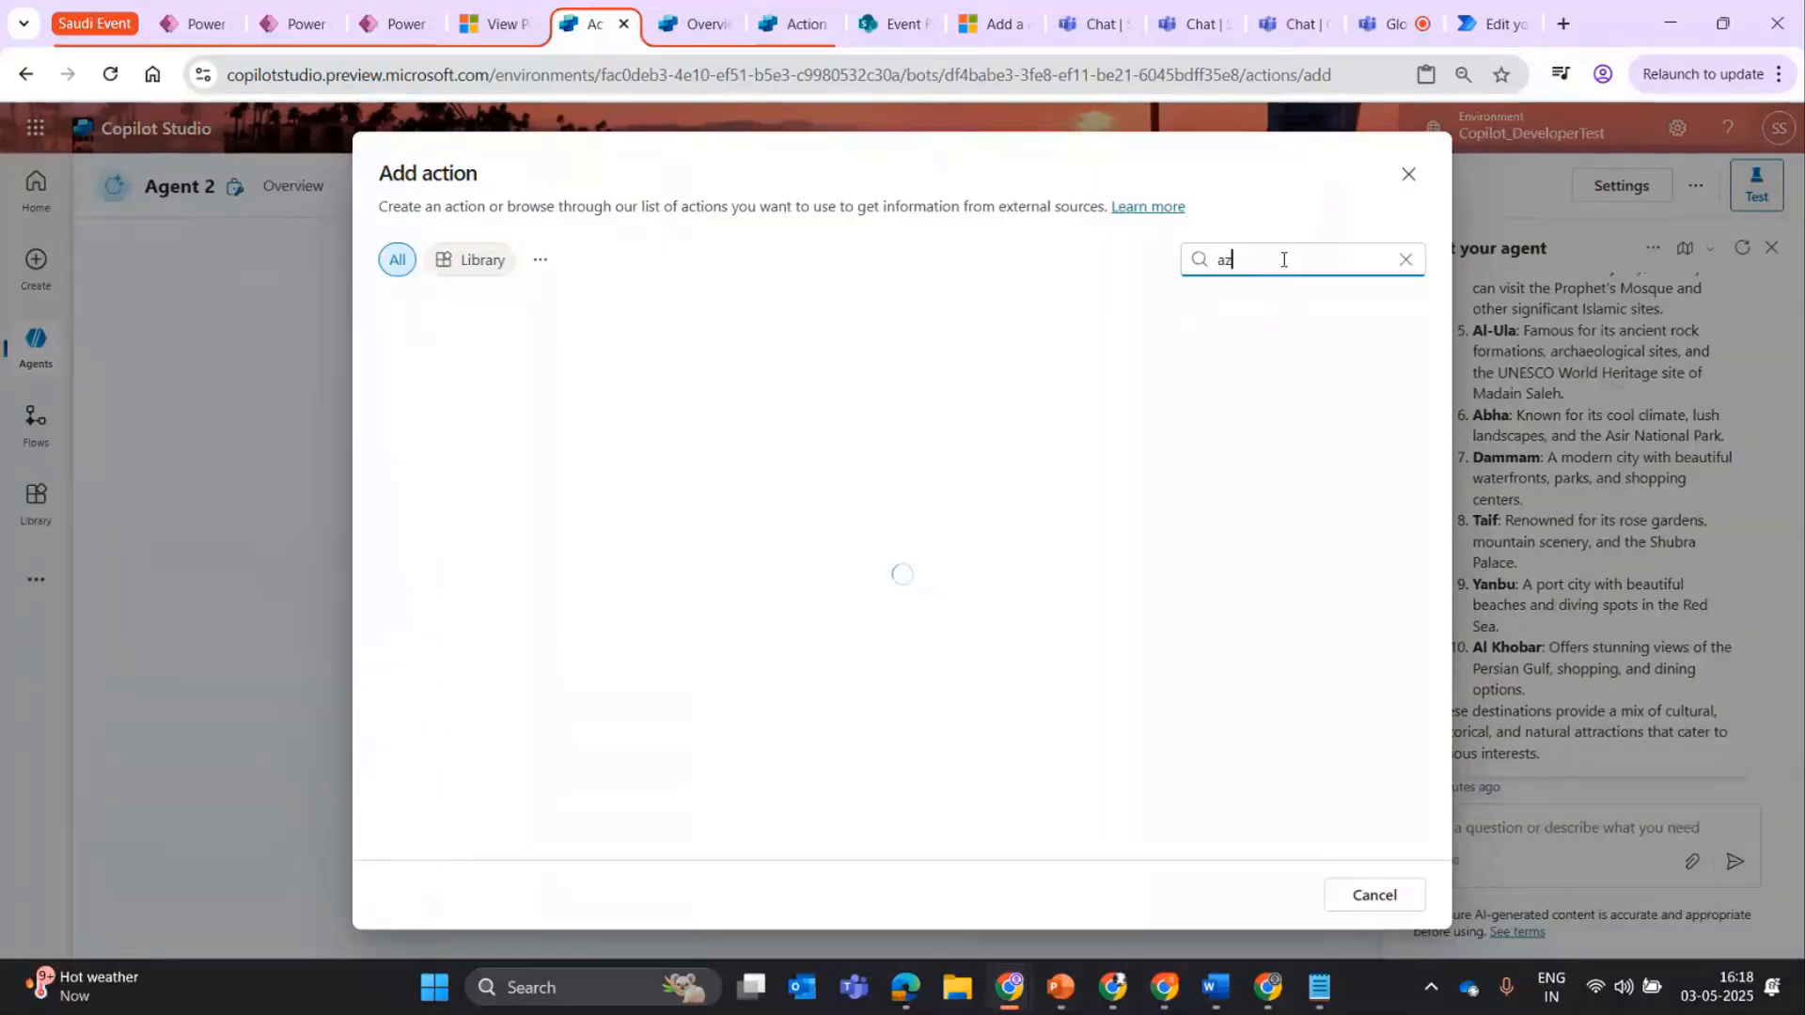
{"action": "type", "text": "ure devope"}
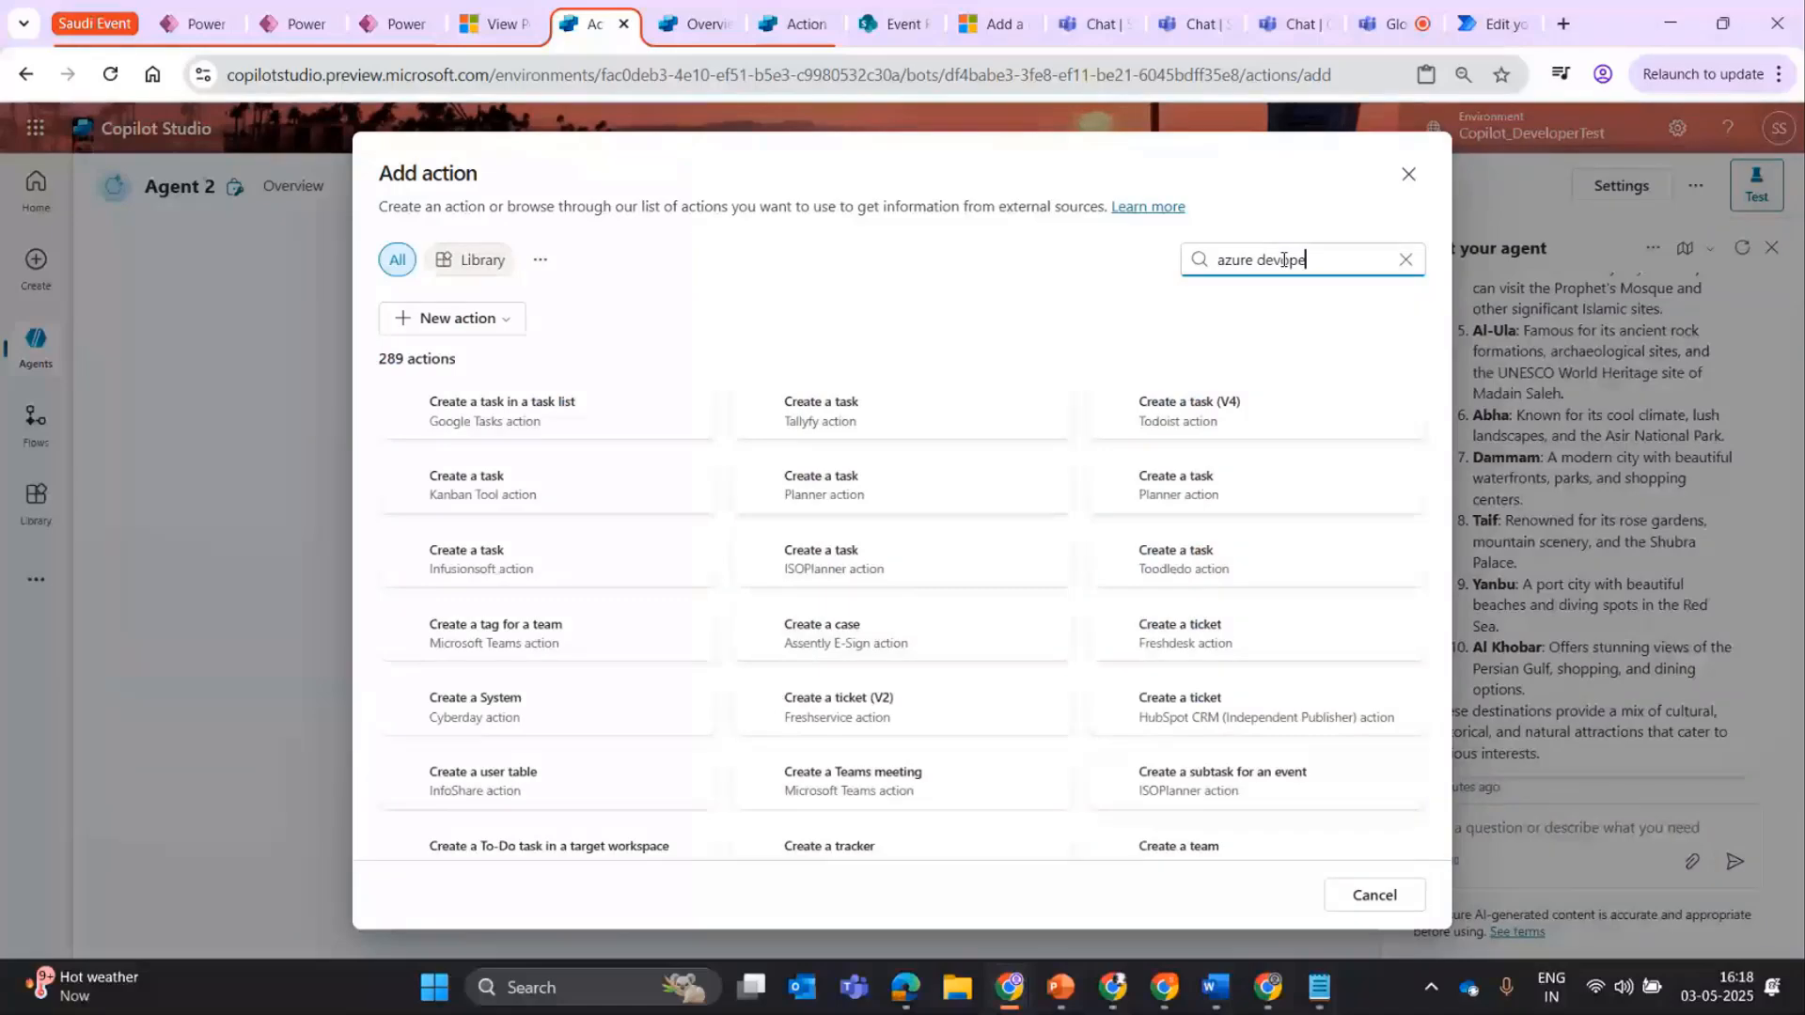
{"action": "key", "text": "BackSpace"}
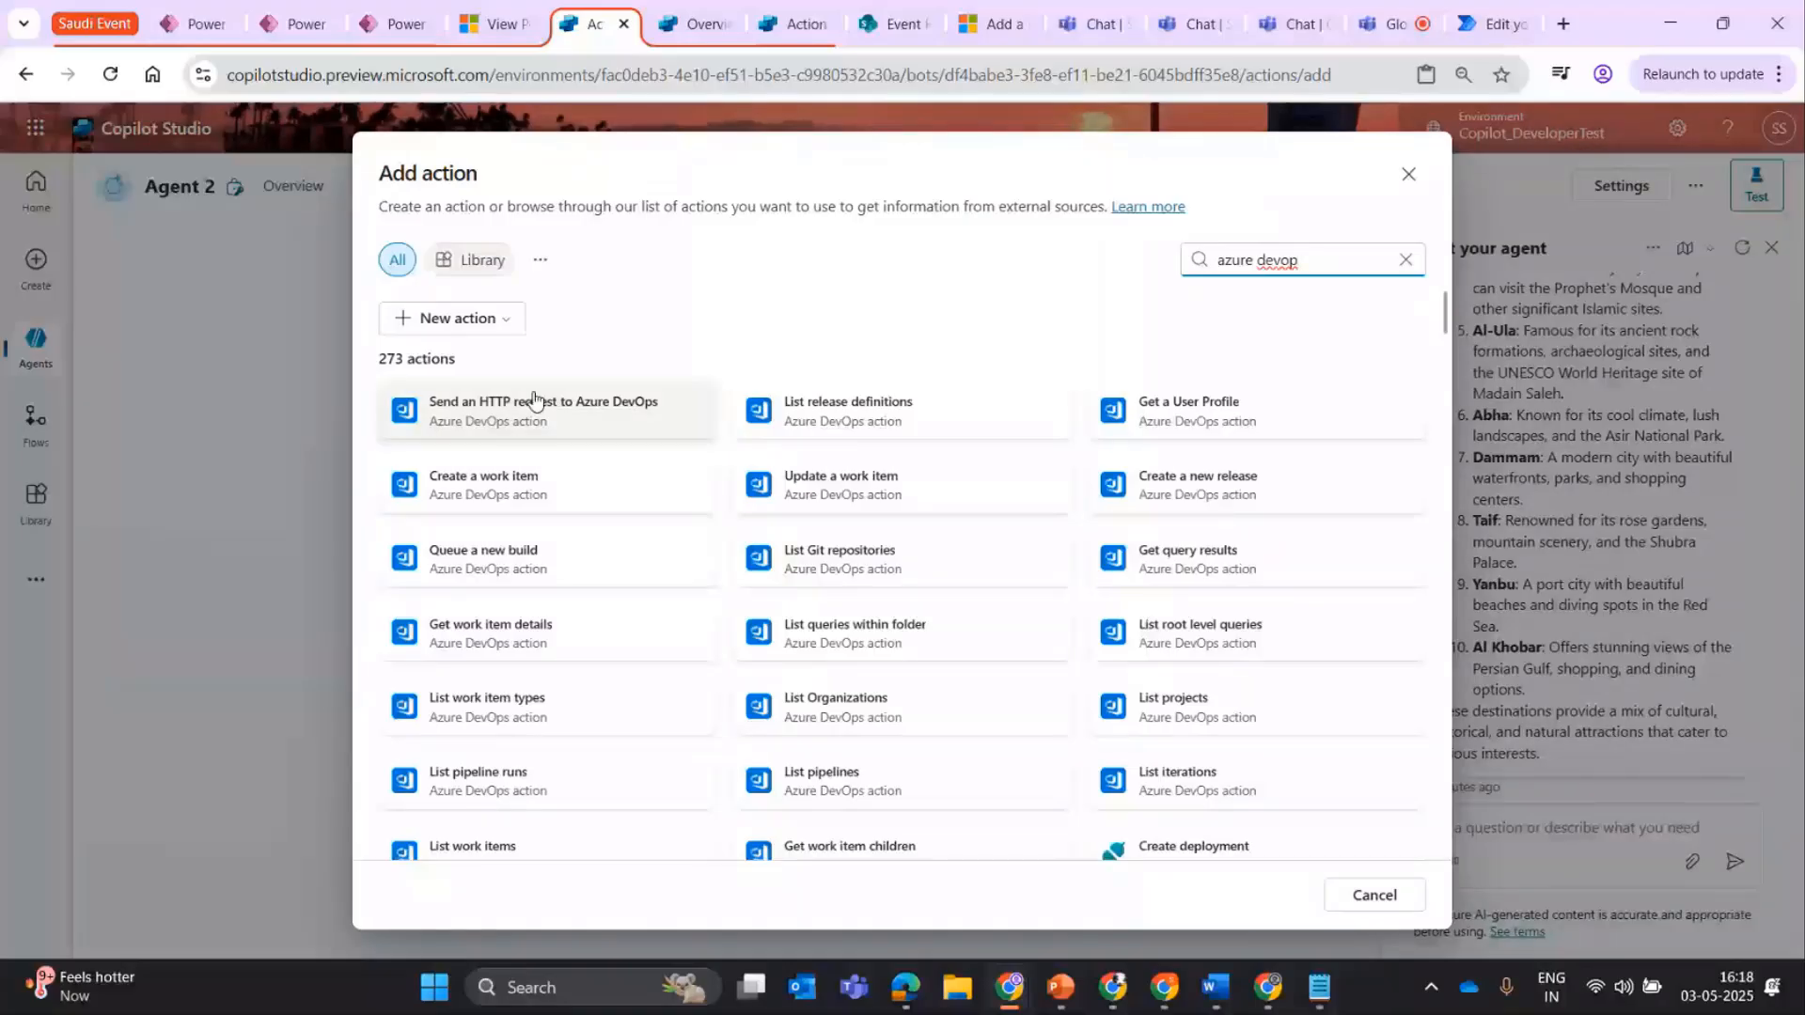
View the connection setup of the Azure DevOps "Create a work item" action, and leave without adding it.
{"action": "left_click", "coordinate": [538, 512]}
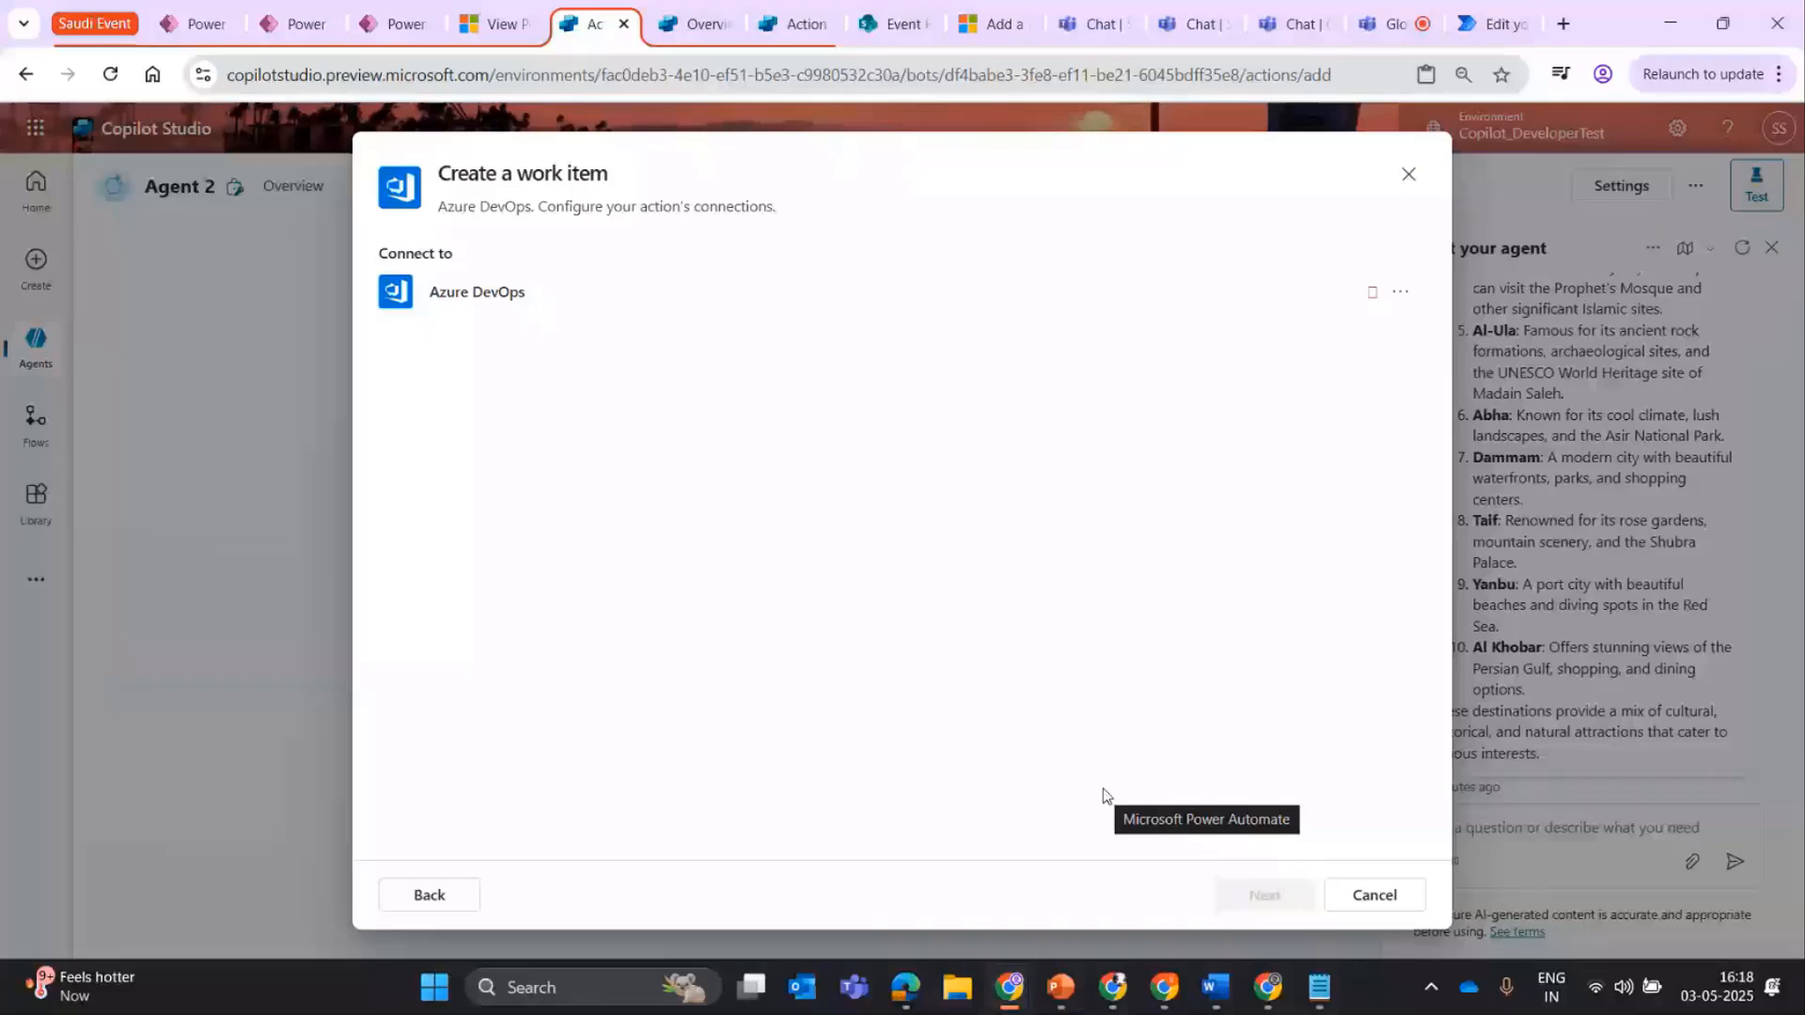
{"action": "left_click", "coordinate": [1410, 175]}
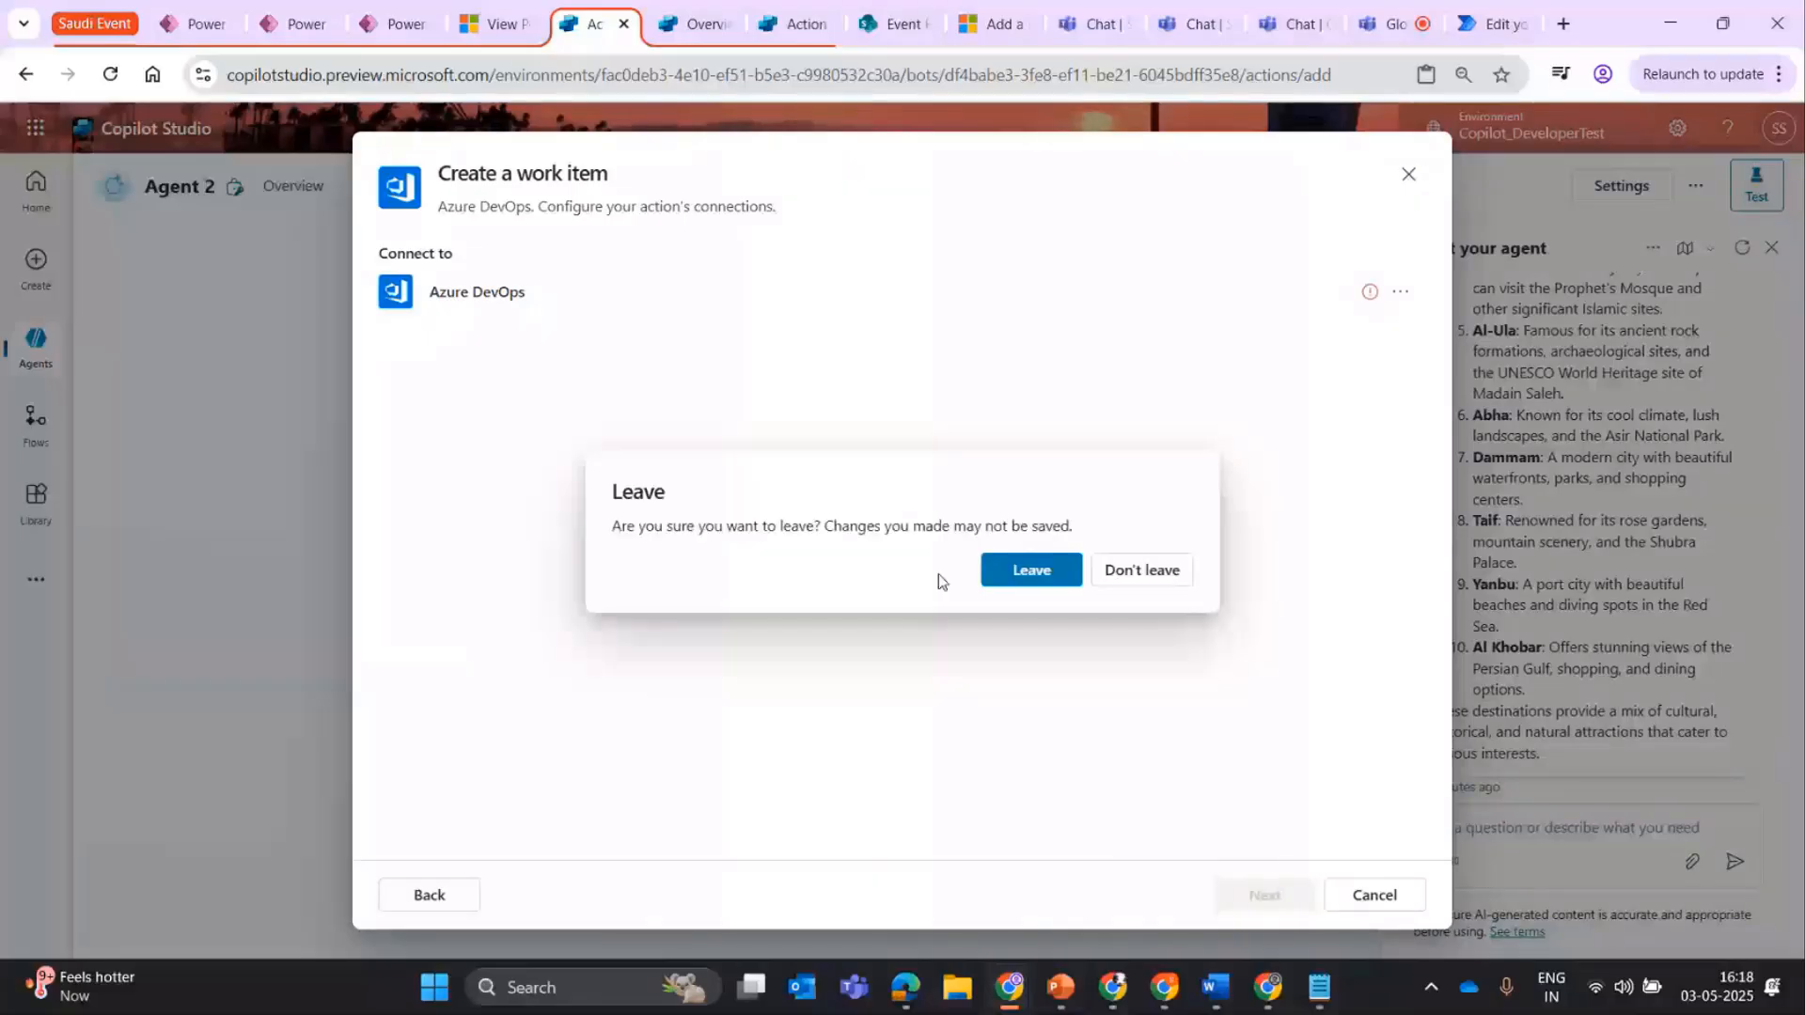
{"action": "left_click", "coordinate": [1031, 571]}
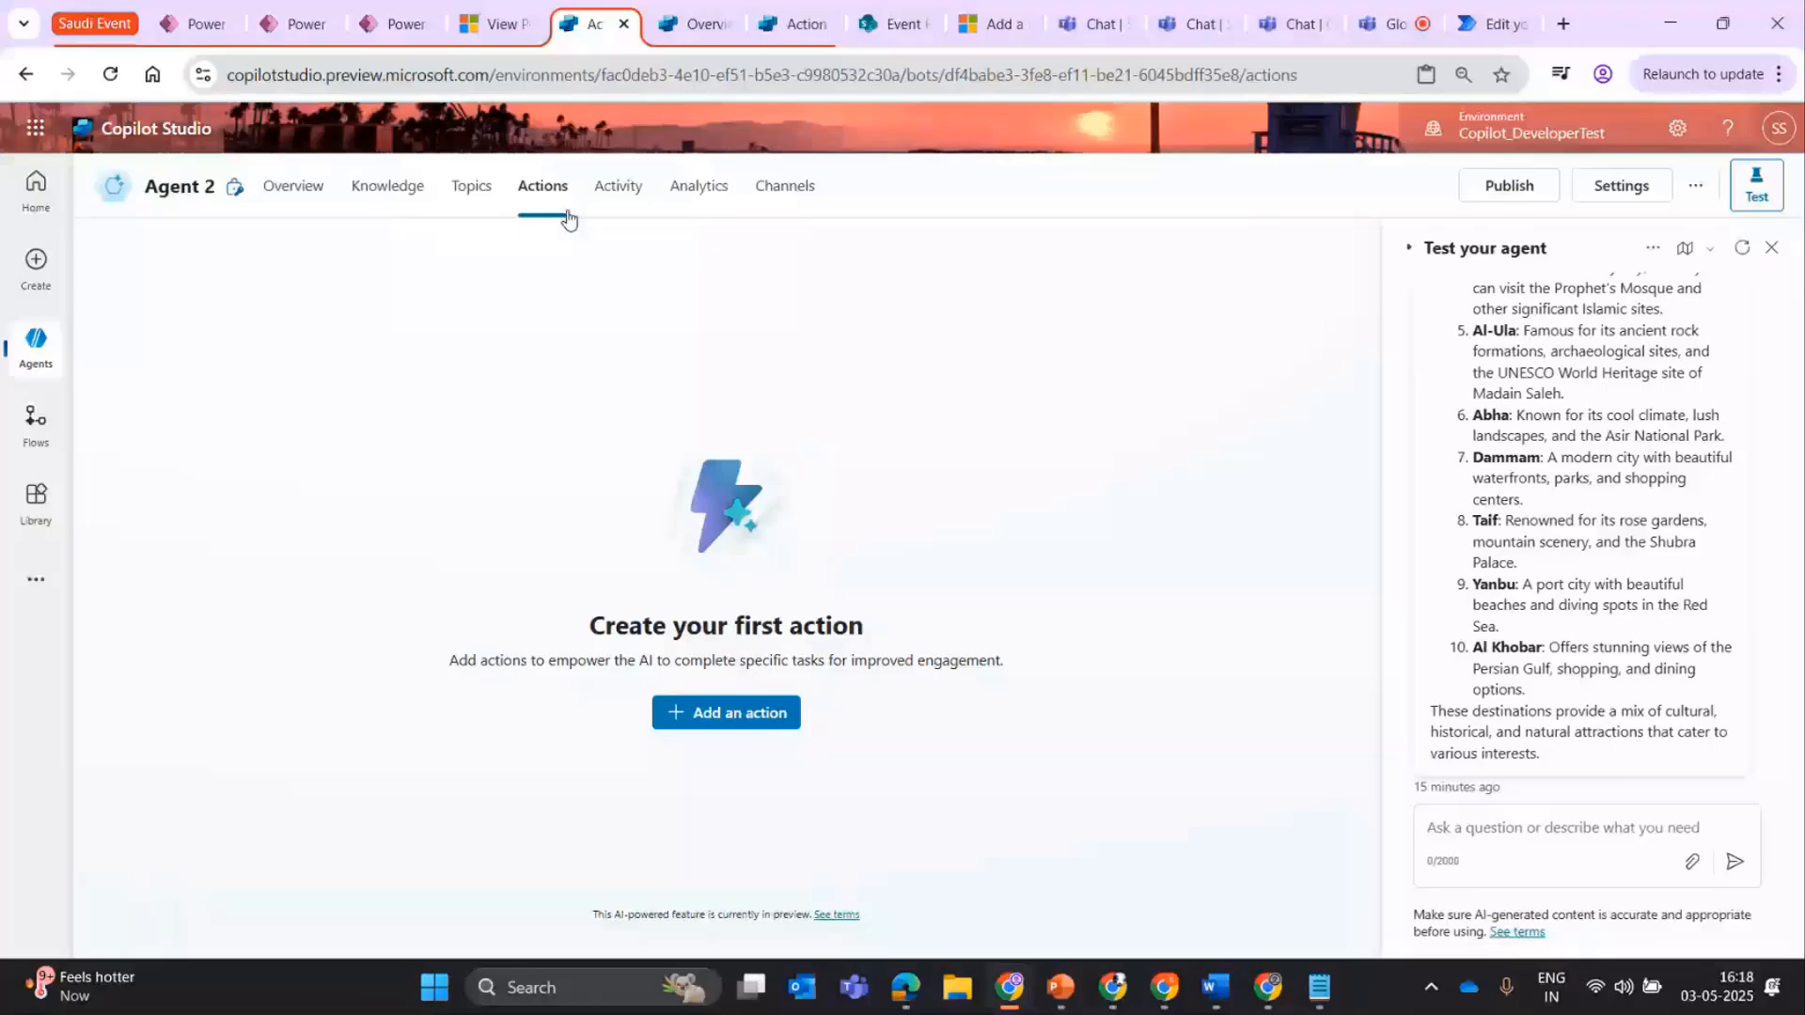